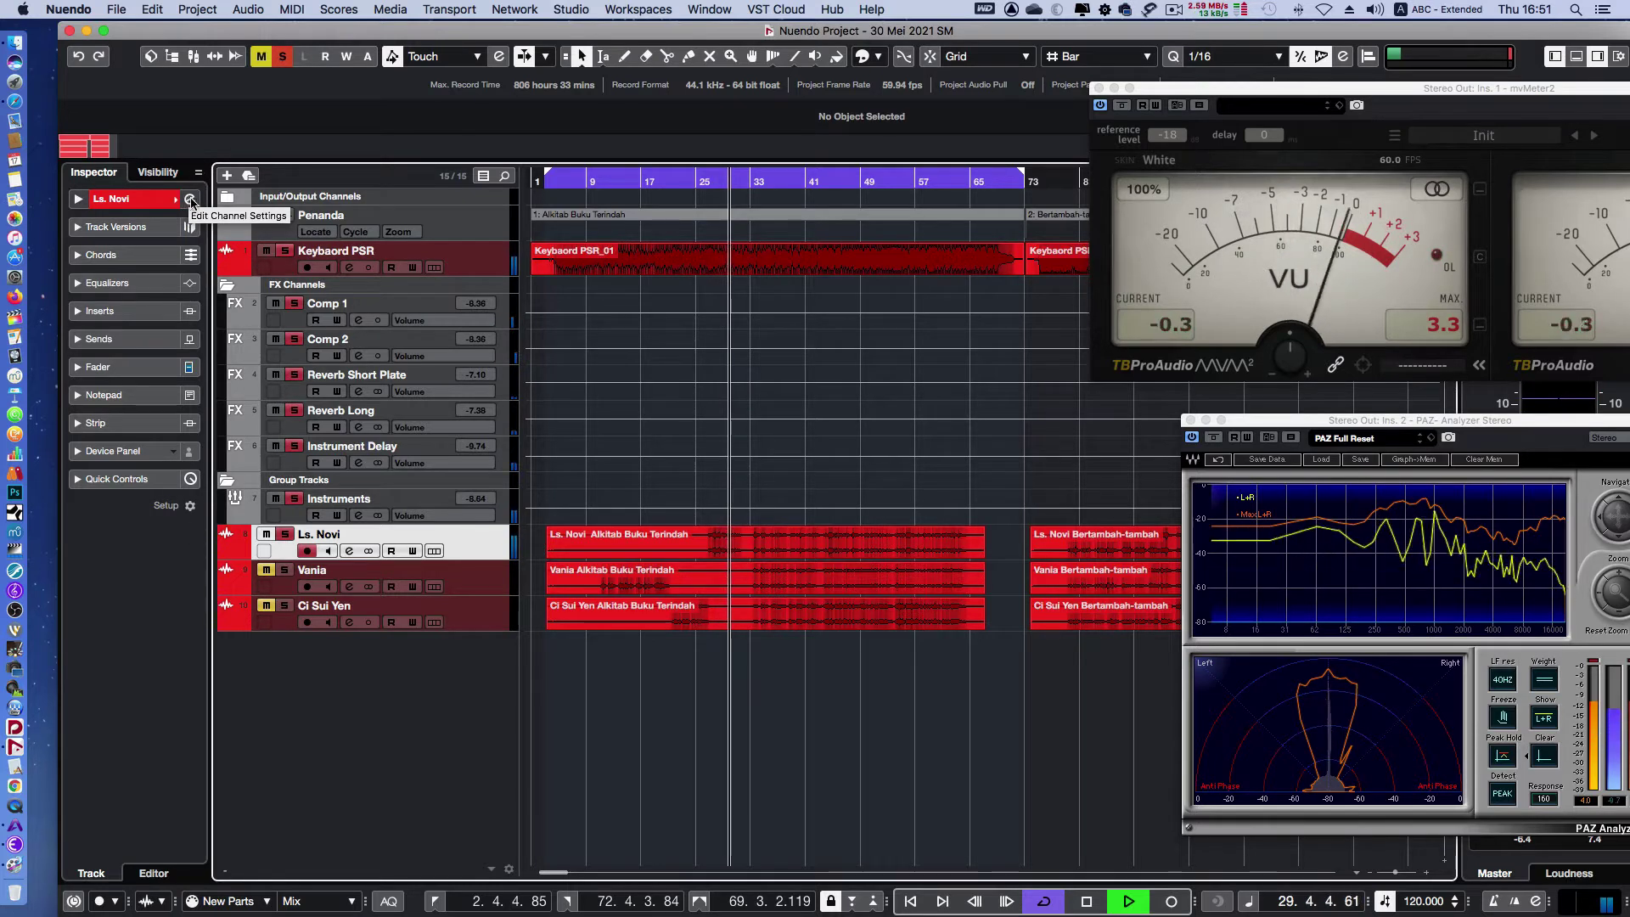
# Silence the Keyboard PSR track and review the second vocal track's equalizer and channel settings
pyautogui.click(268, 251)
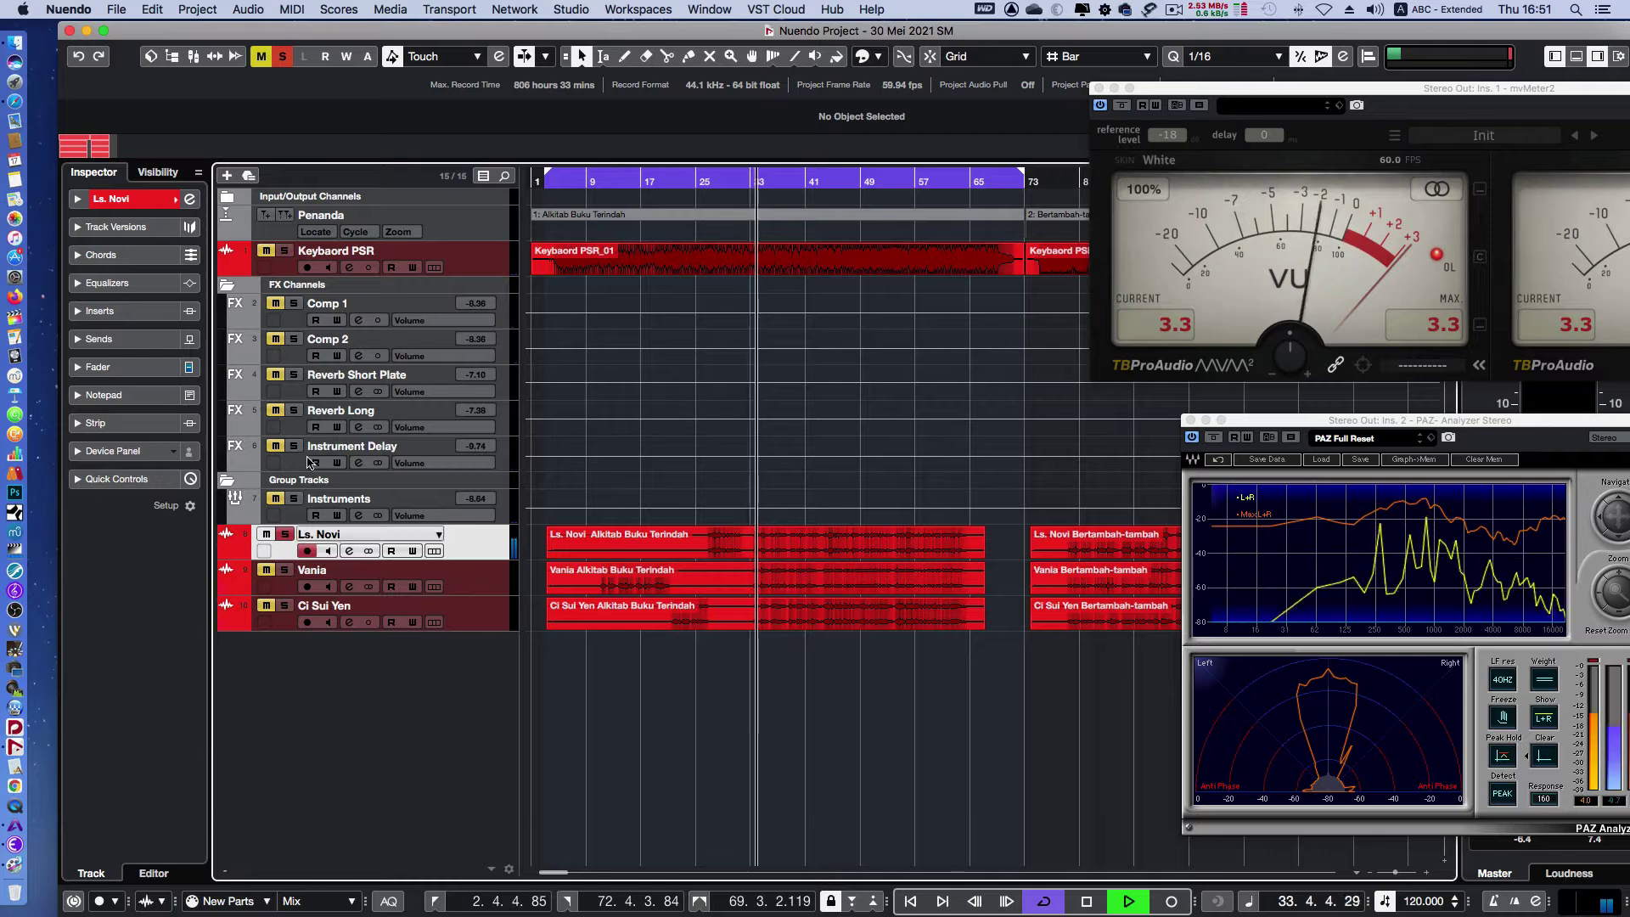
pyautogui.click(486, 578)
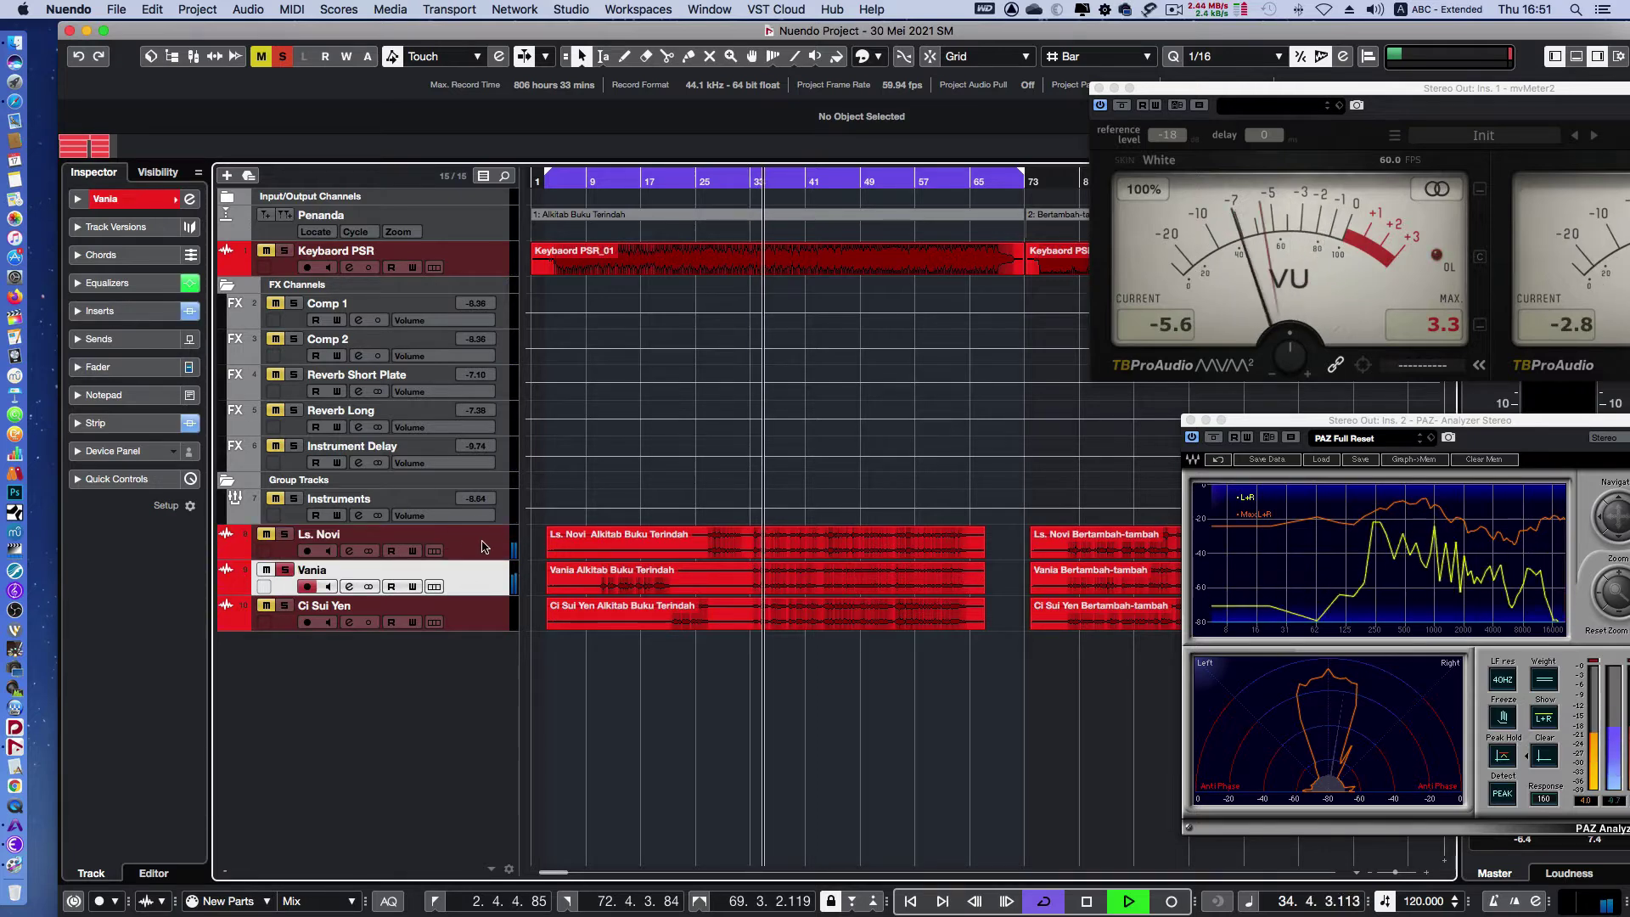
pyautogui.click(77, 285)
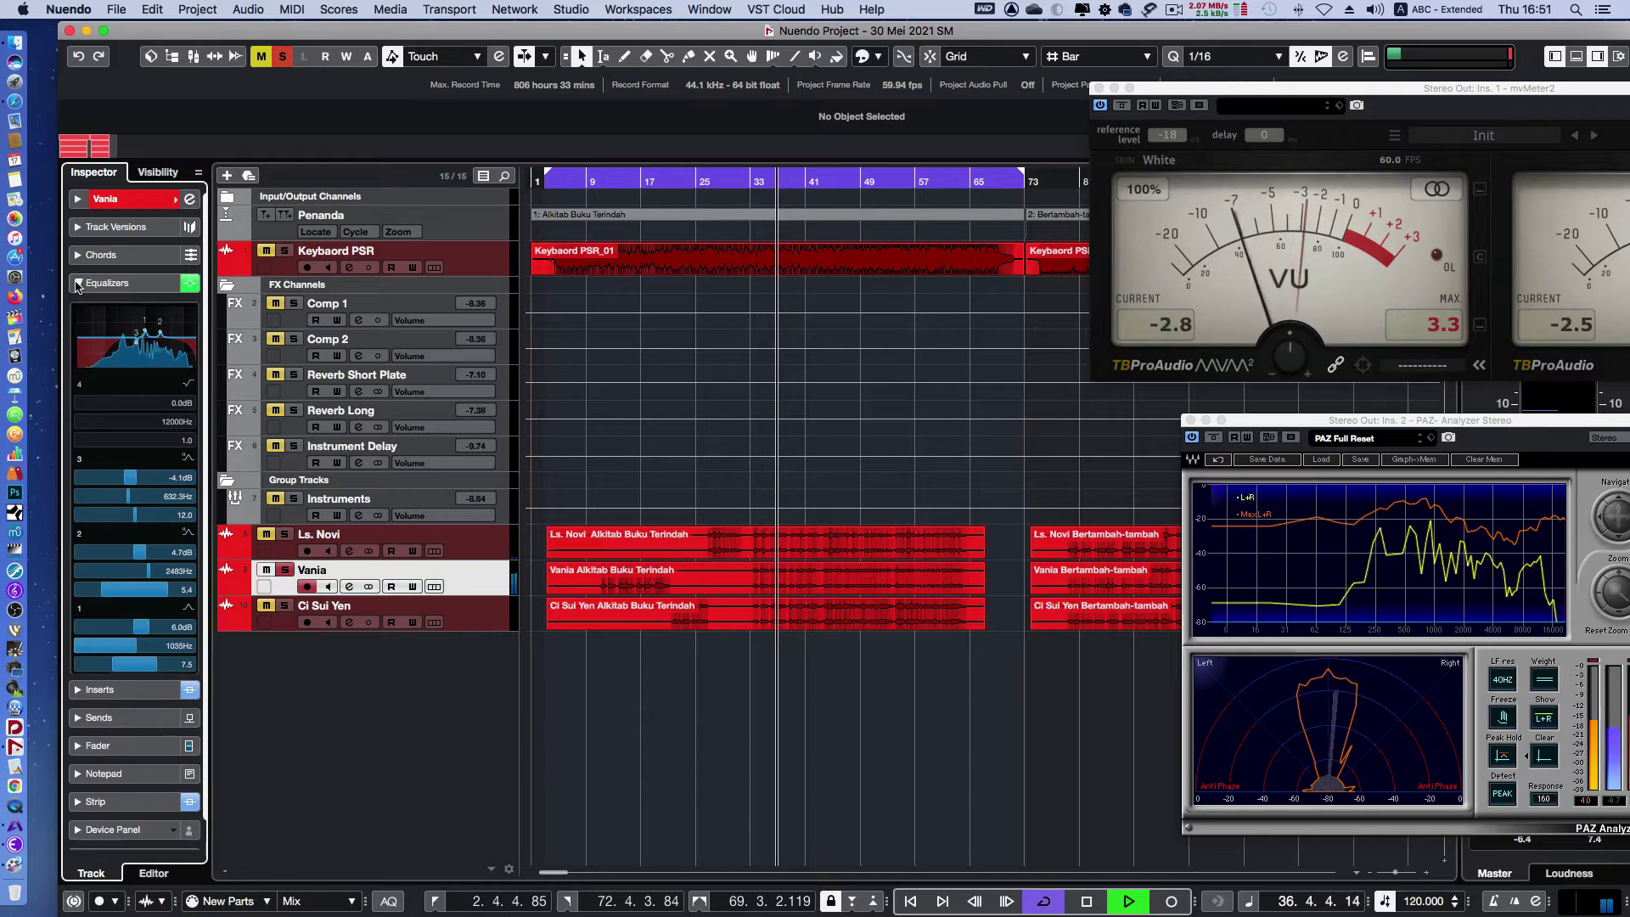
pyautogui.click(77, 284)
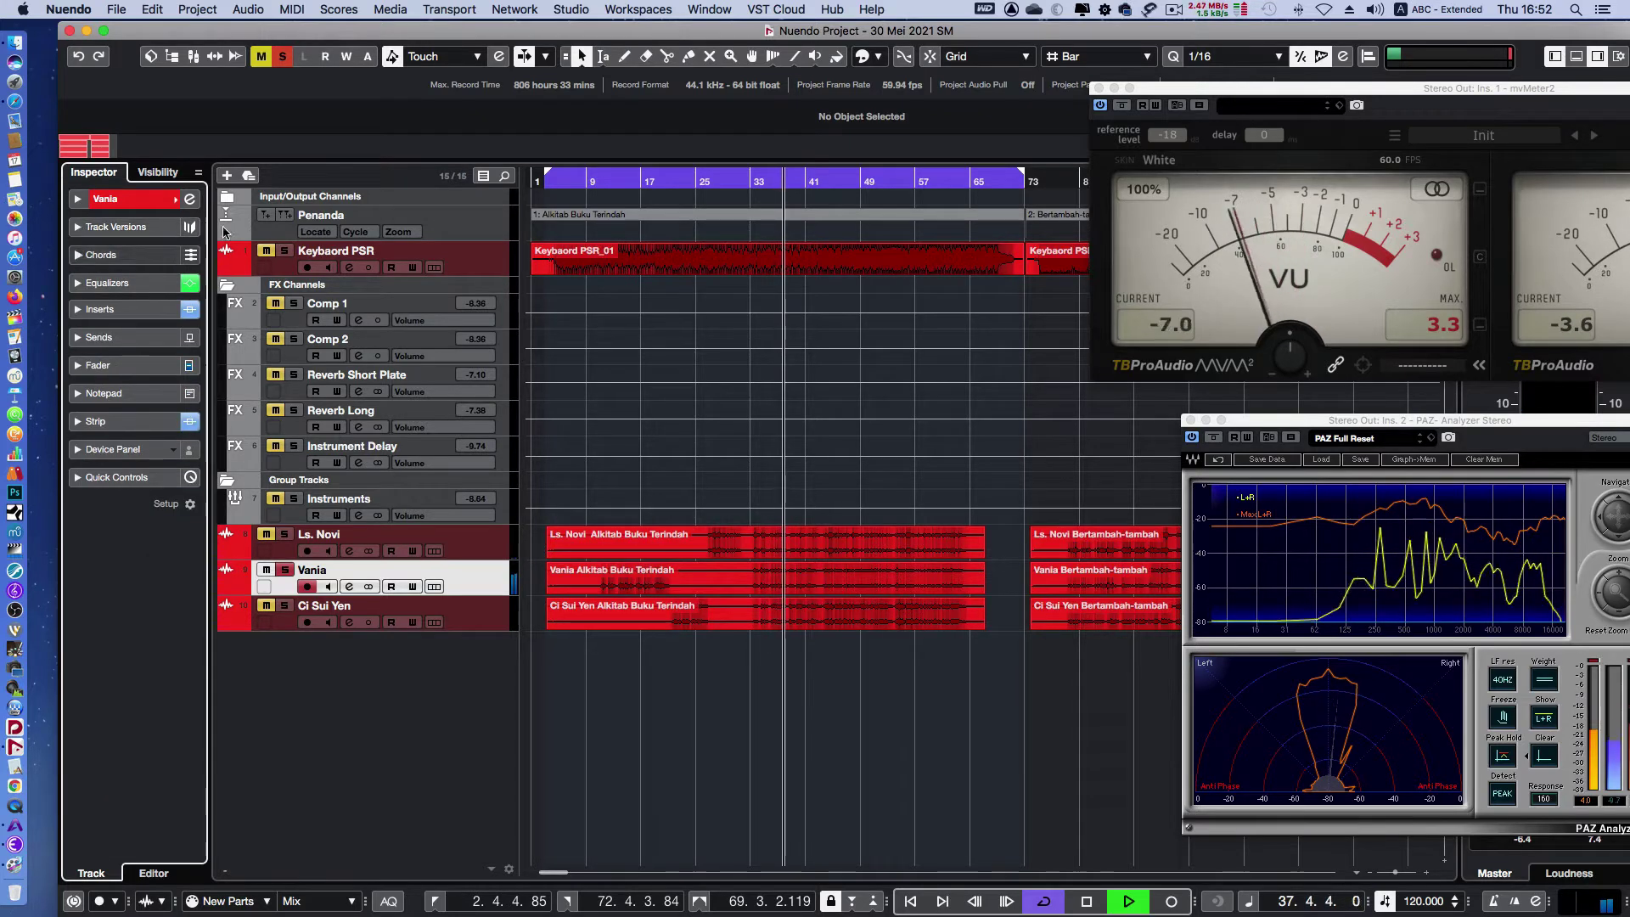
pyautogui.click(190, 199)
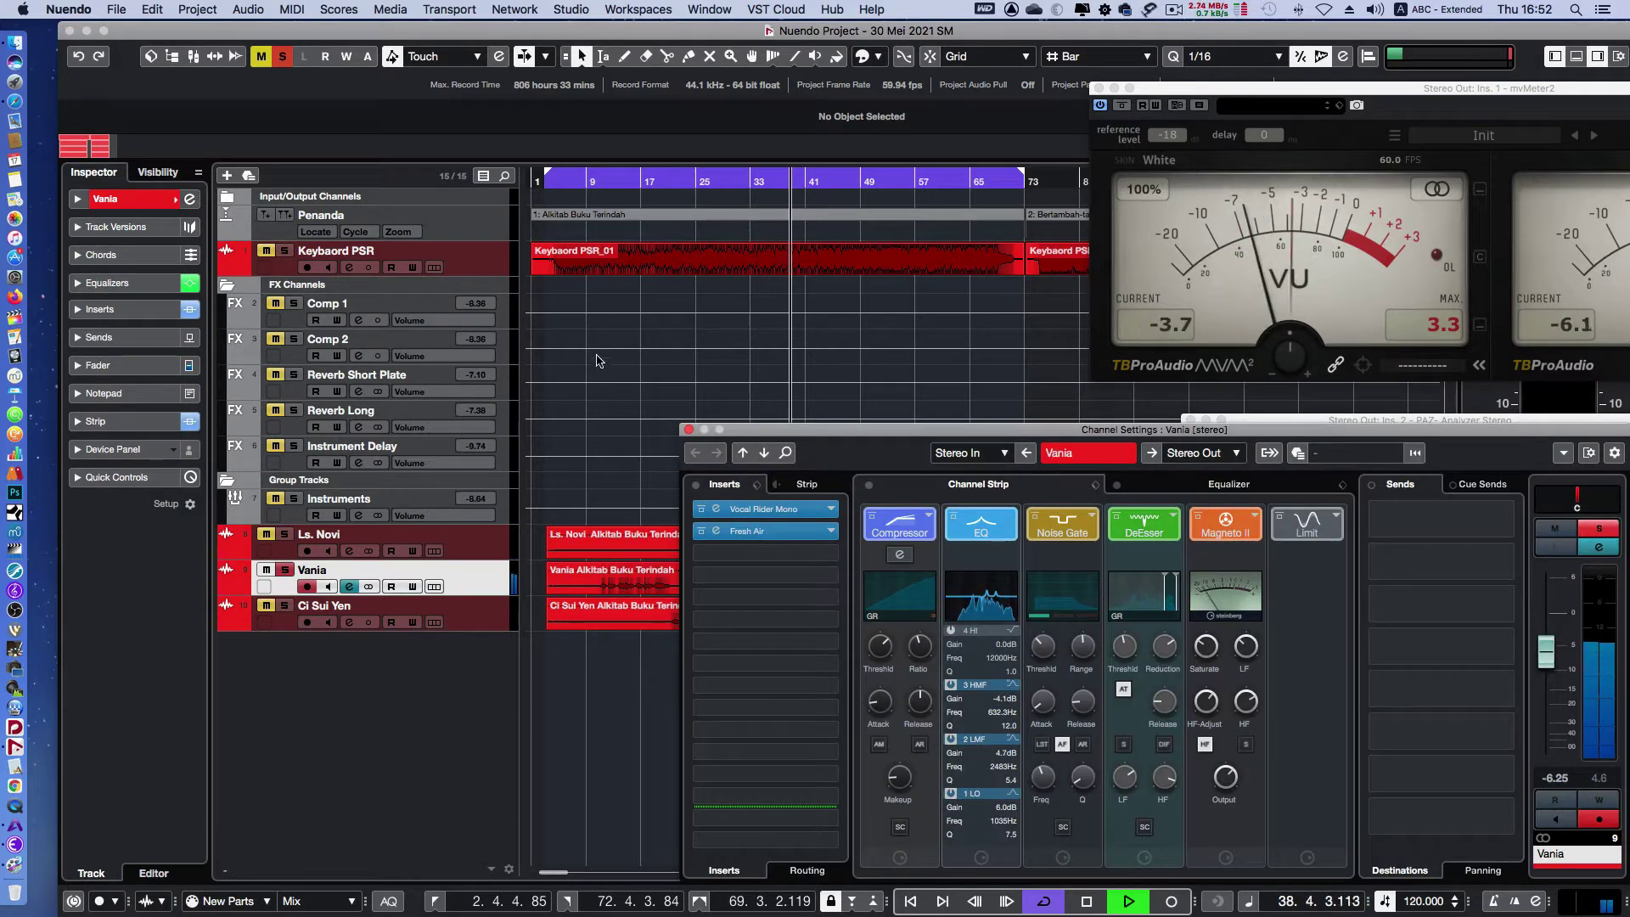
pyautogui.click(688, 429)
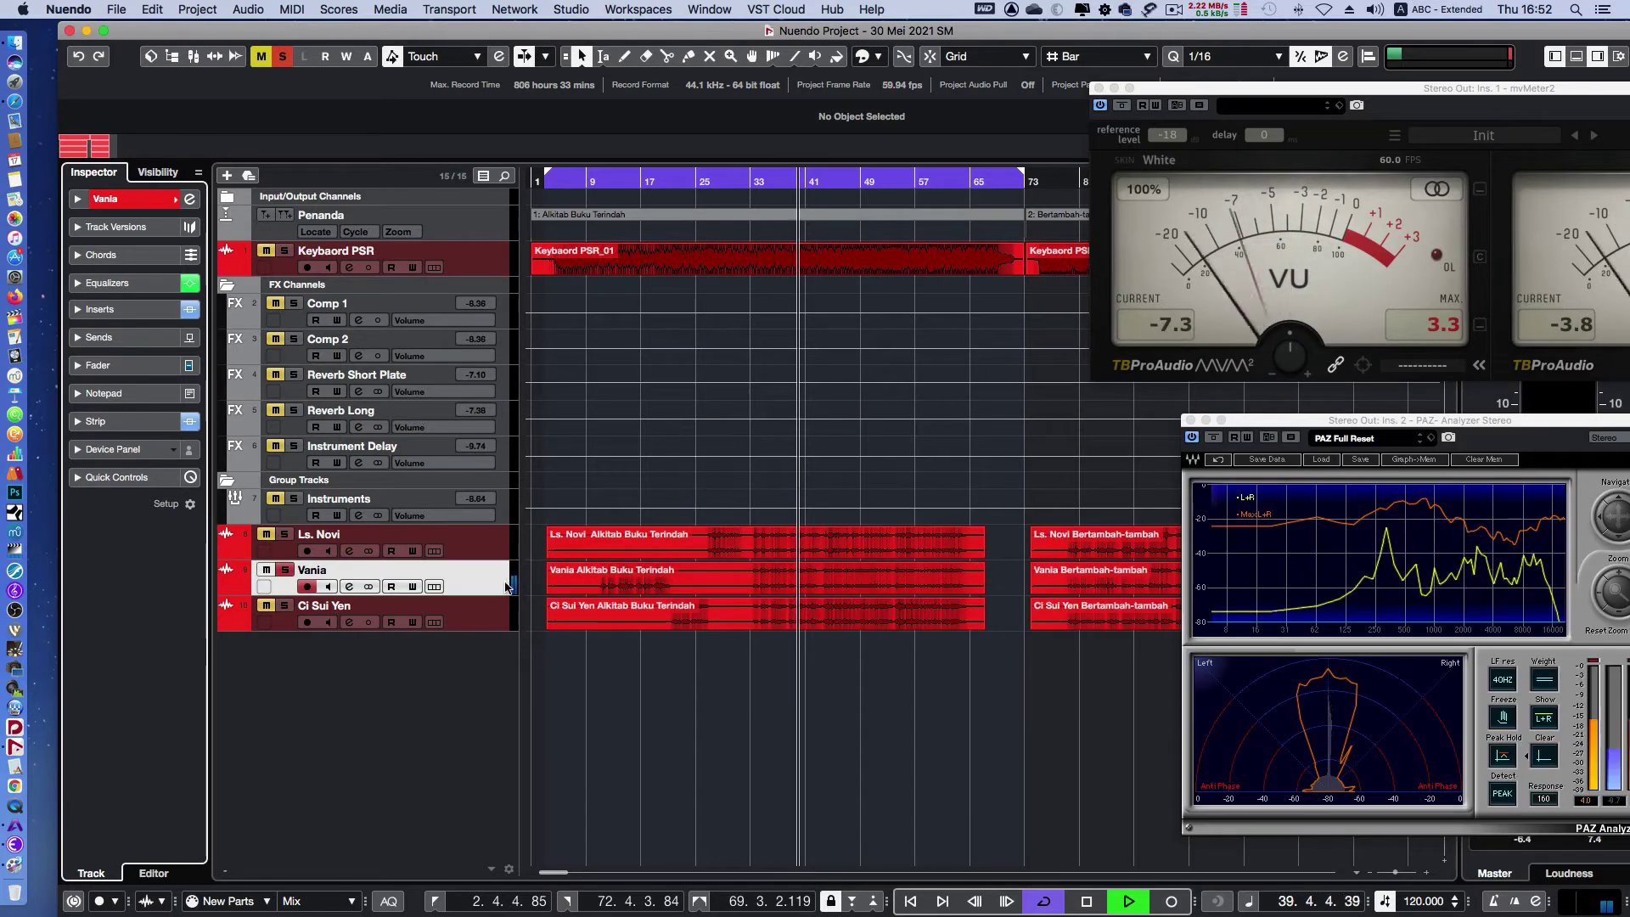
# Insert the Vocal Rider Mono plug-in into the first insert slot of the first vocal track
pyautogui.click(459, 539)
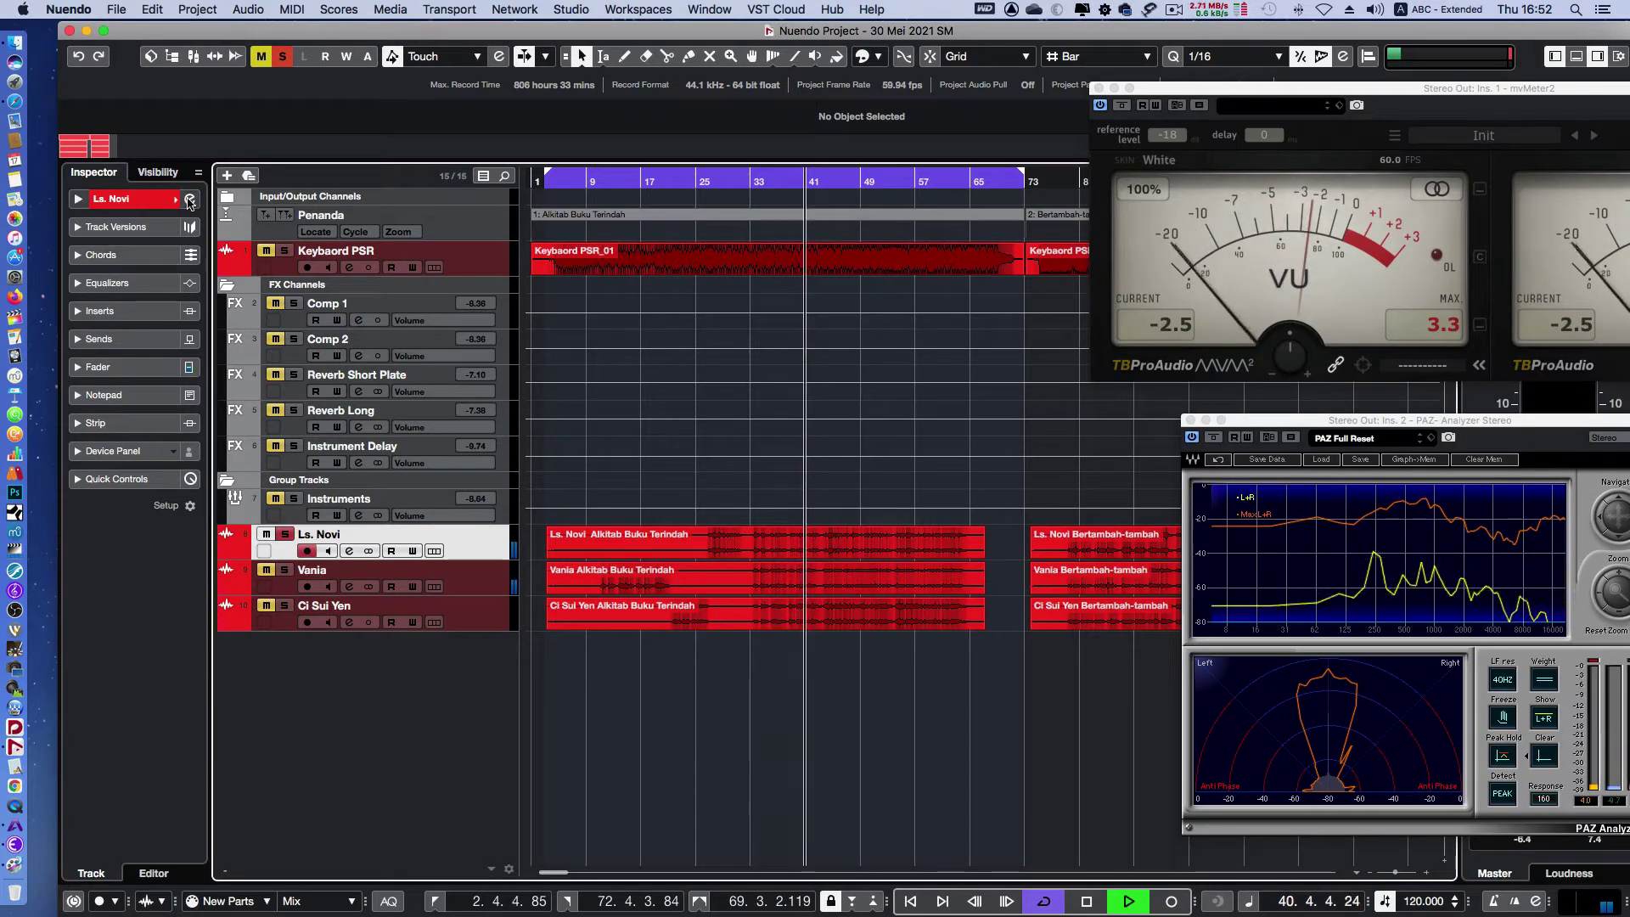
pyautogui.click(349, 550)
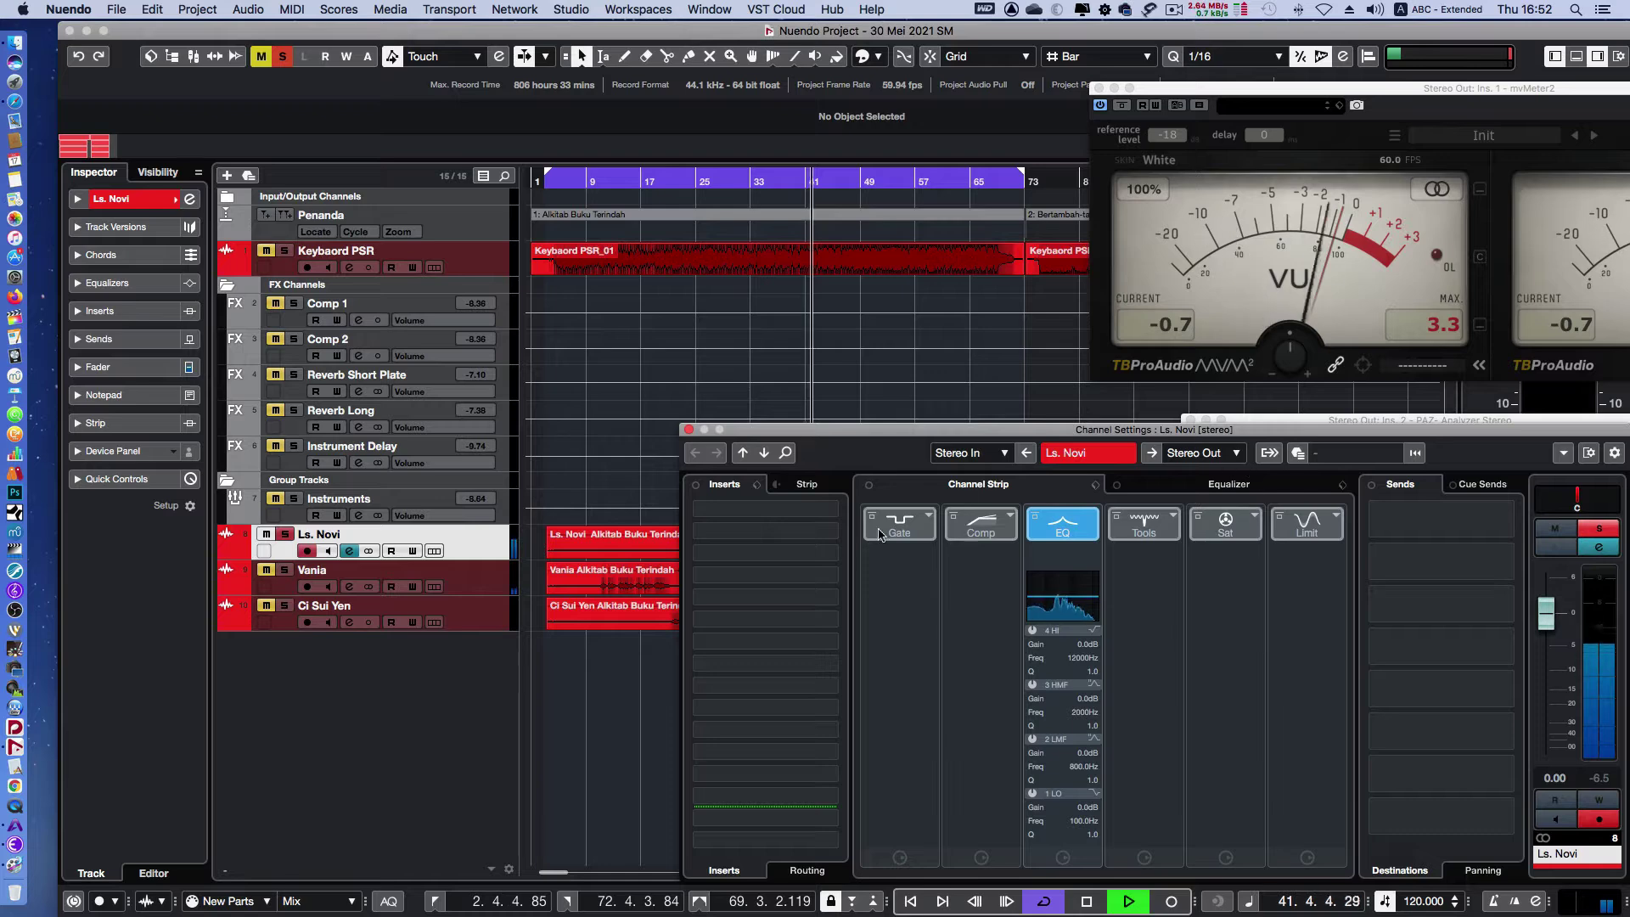
pyautogui.press('space')
pyautogui.click(830, 510)
pyautogui.write('v')
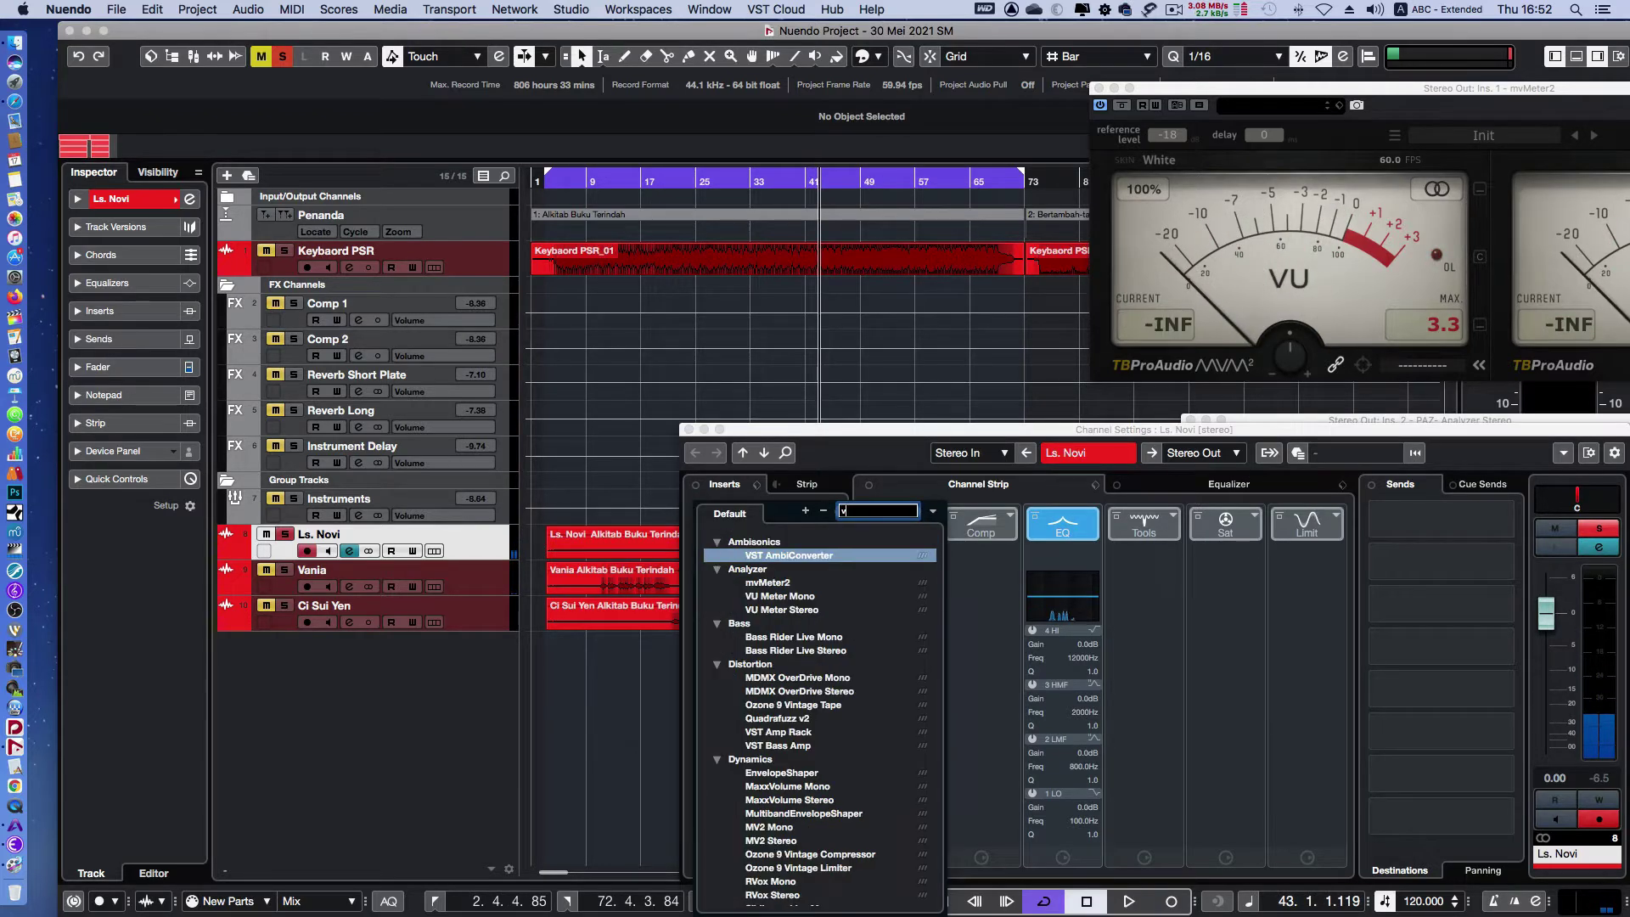
pyautogui.write('ocal rid')
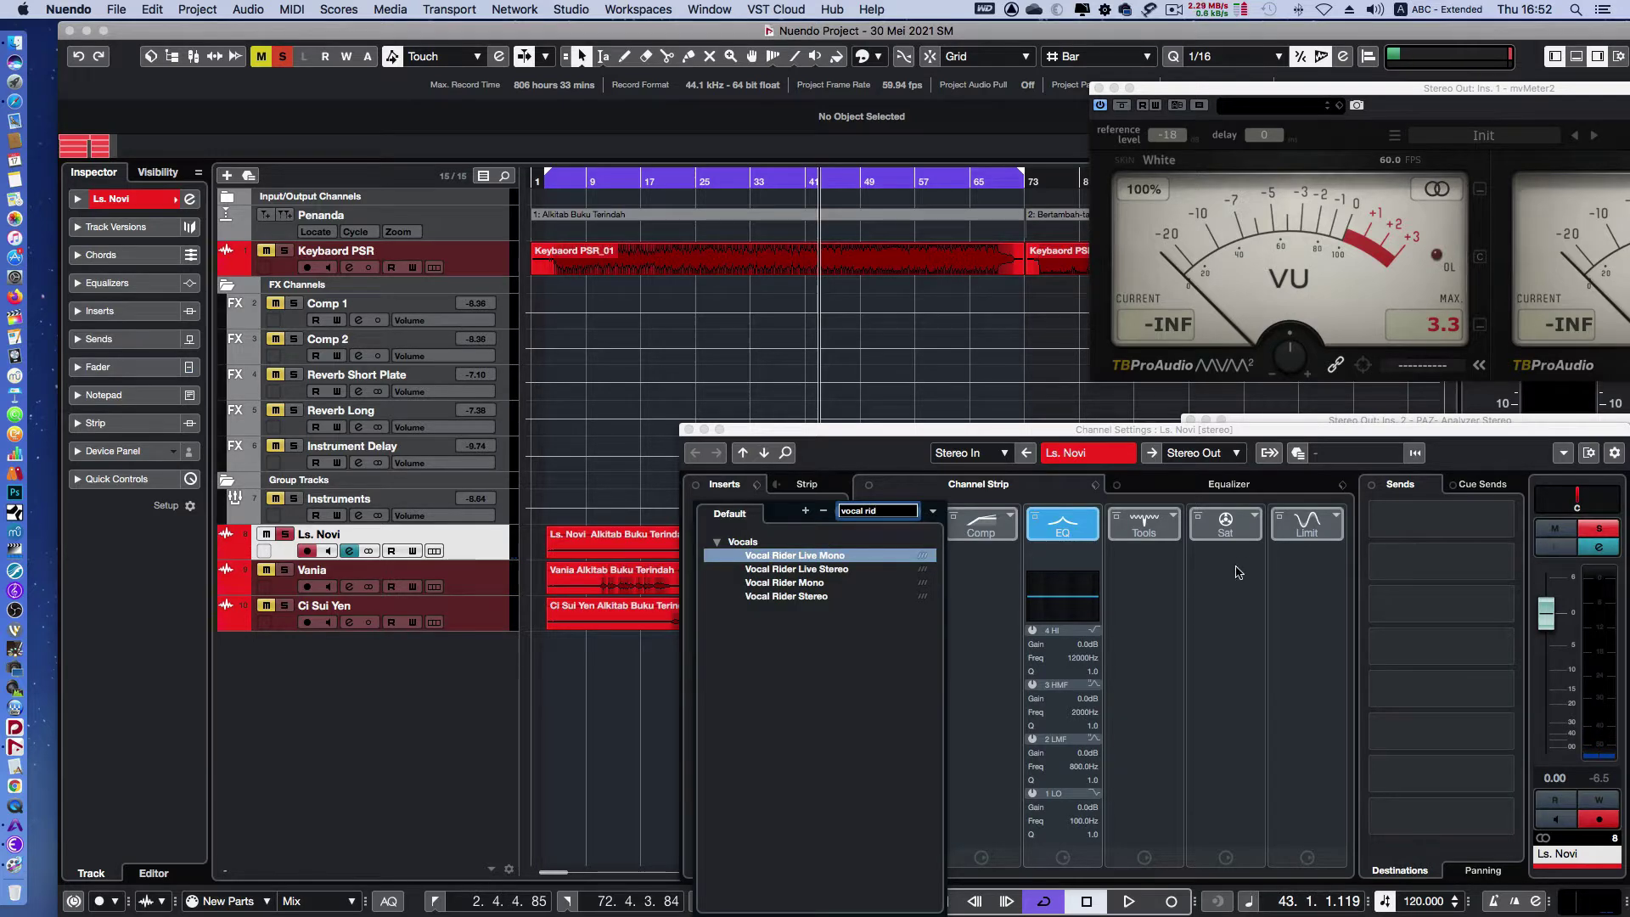
pyautogui.click(828, 583)
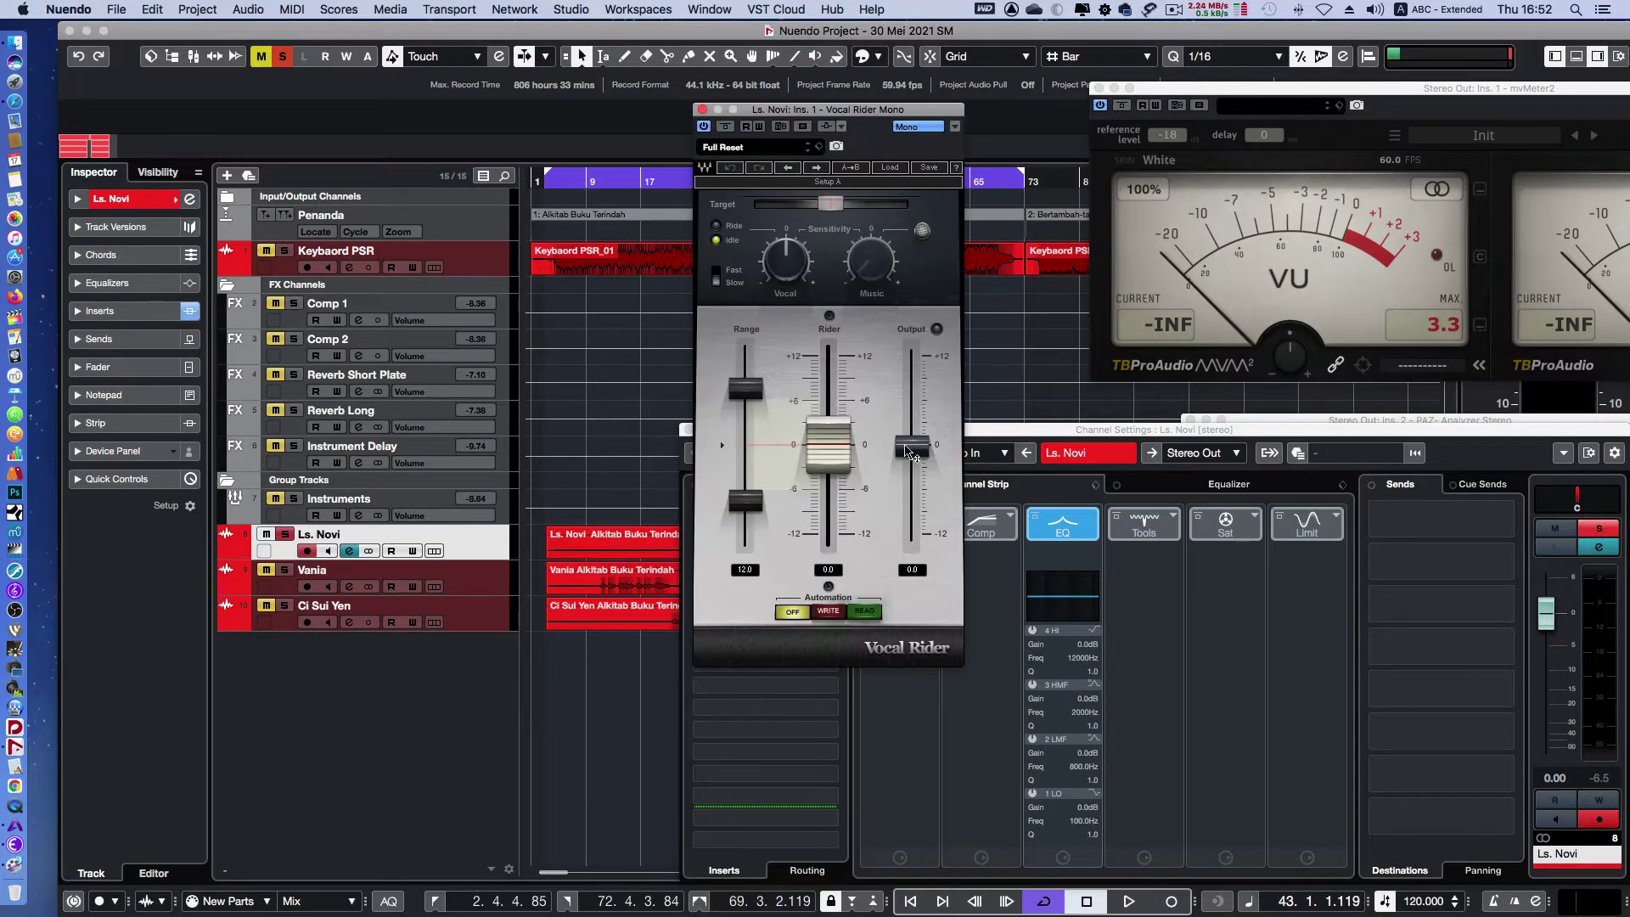
# Audition the first vocal through Vocal Rider, nudge its Vocal sensitivity up slightly, and close the plug-in
pyautogui.press('space')
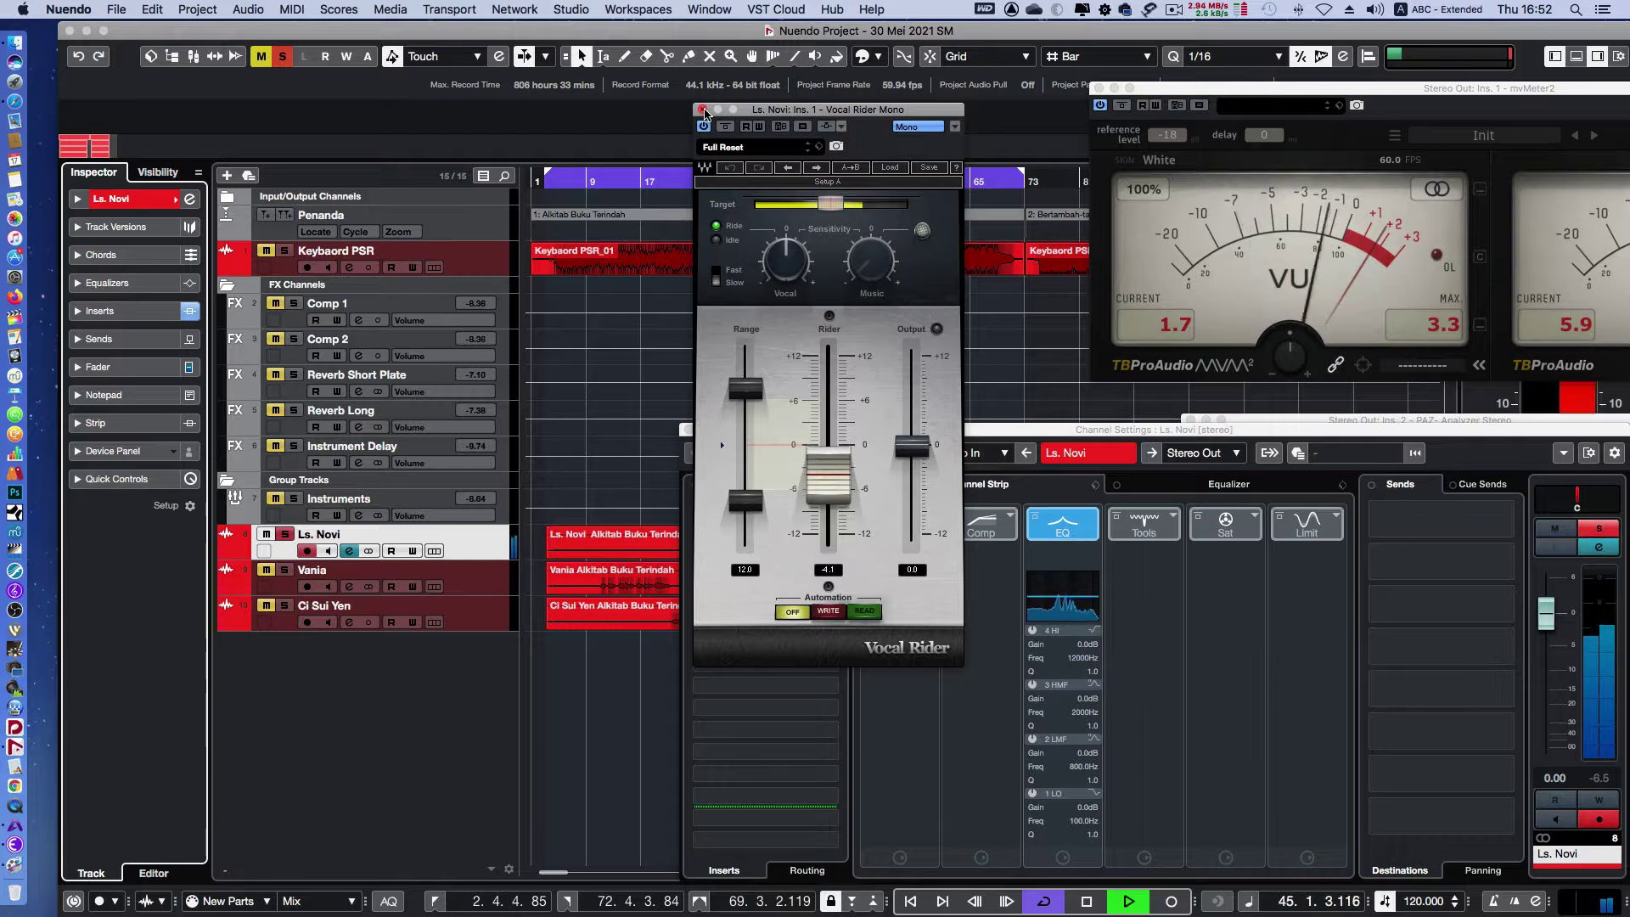
pyautogui.moveTo(786, 261); pyautogui.dragTo(785, 253)
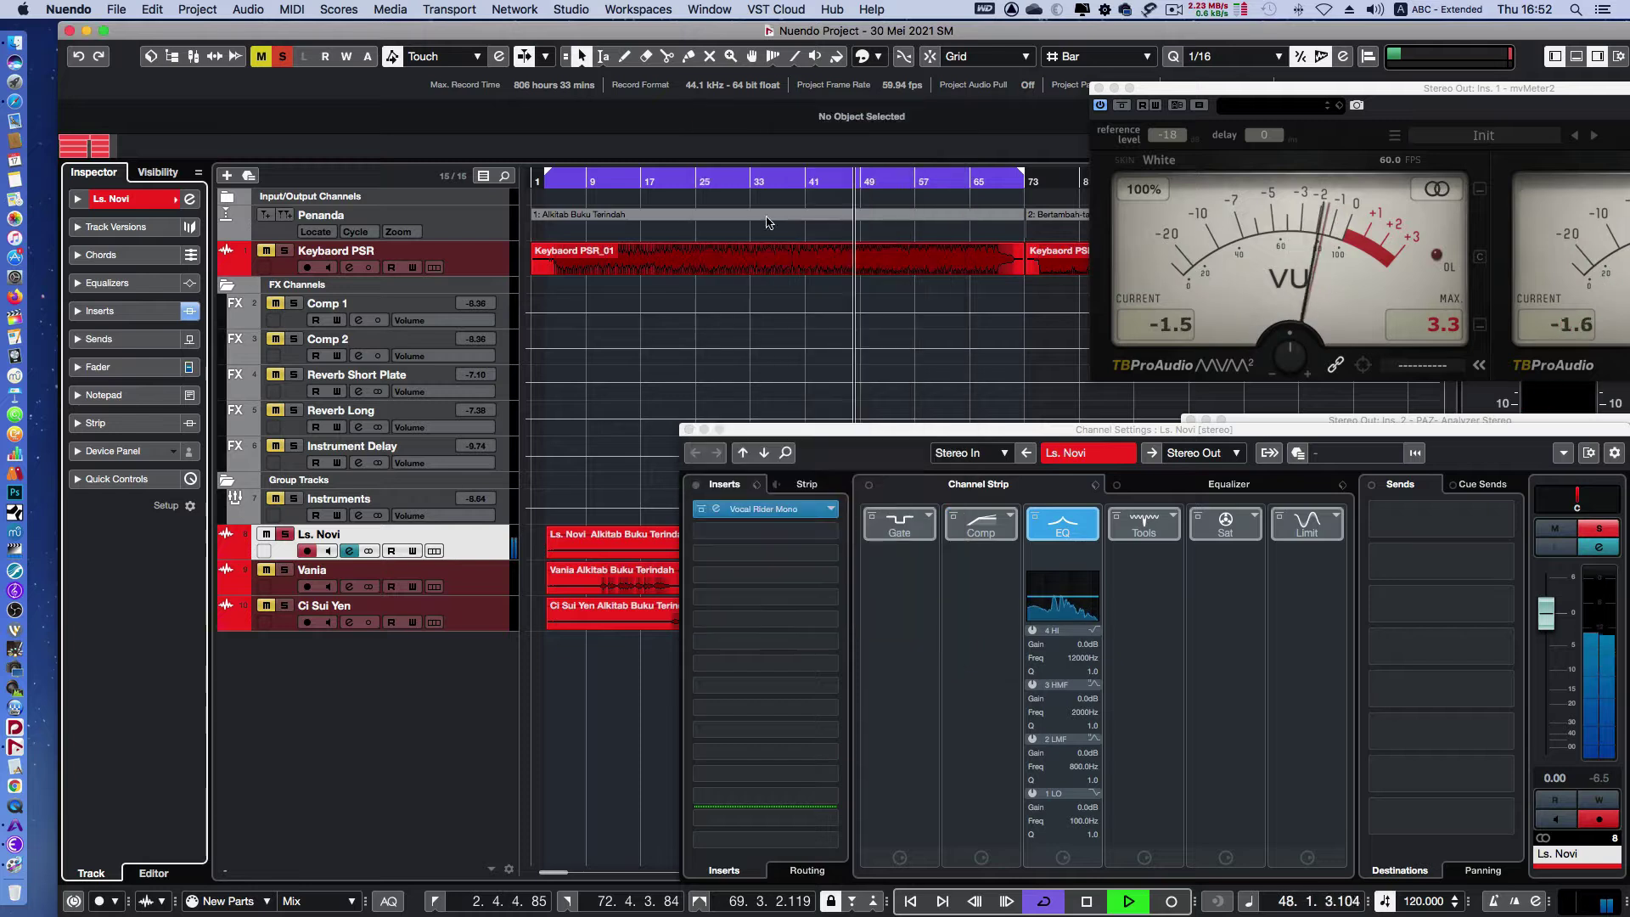
pyautogui.click(702, 110)
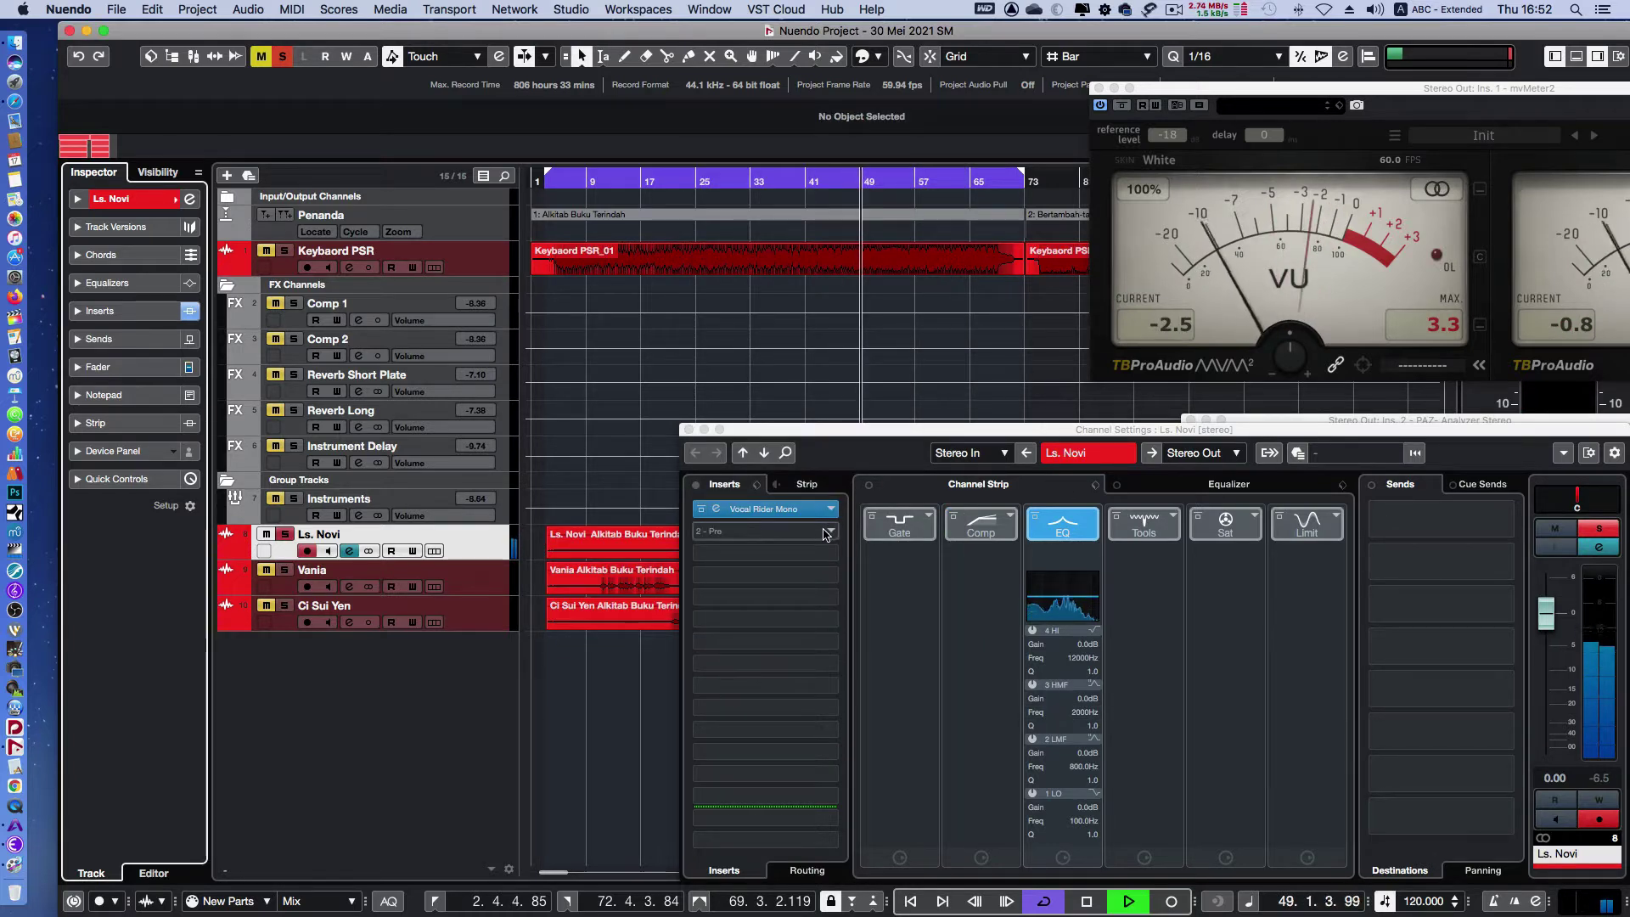
# Stop playback and insert Slate Digital's Fresh Air into the second insert slot of the first vocal track
pyautogui.press('space')
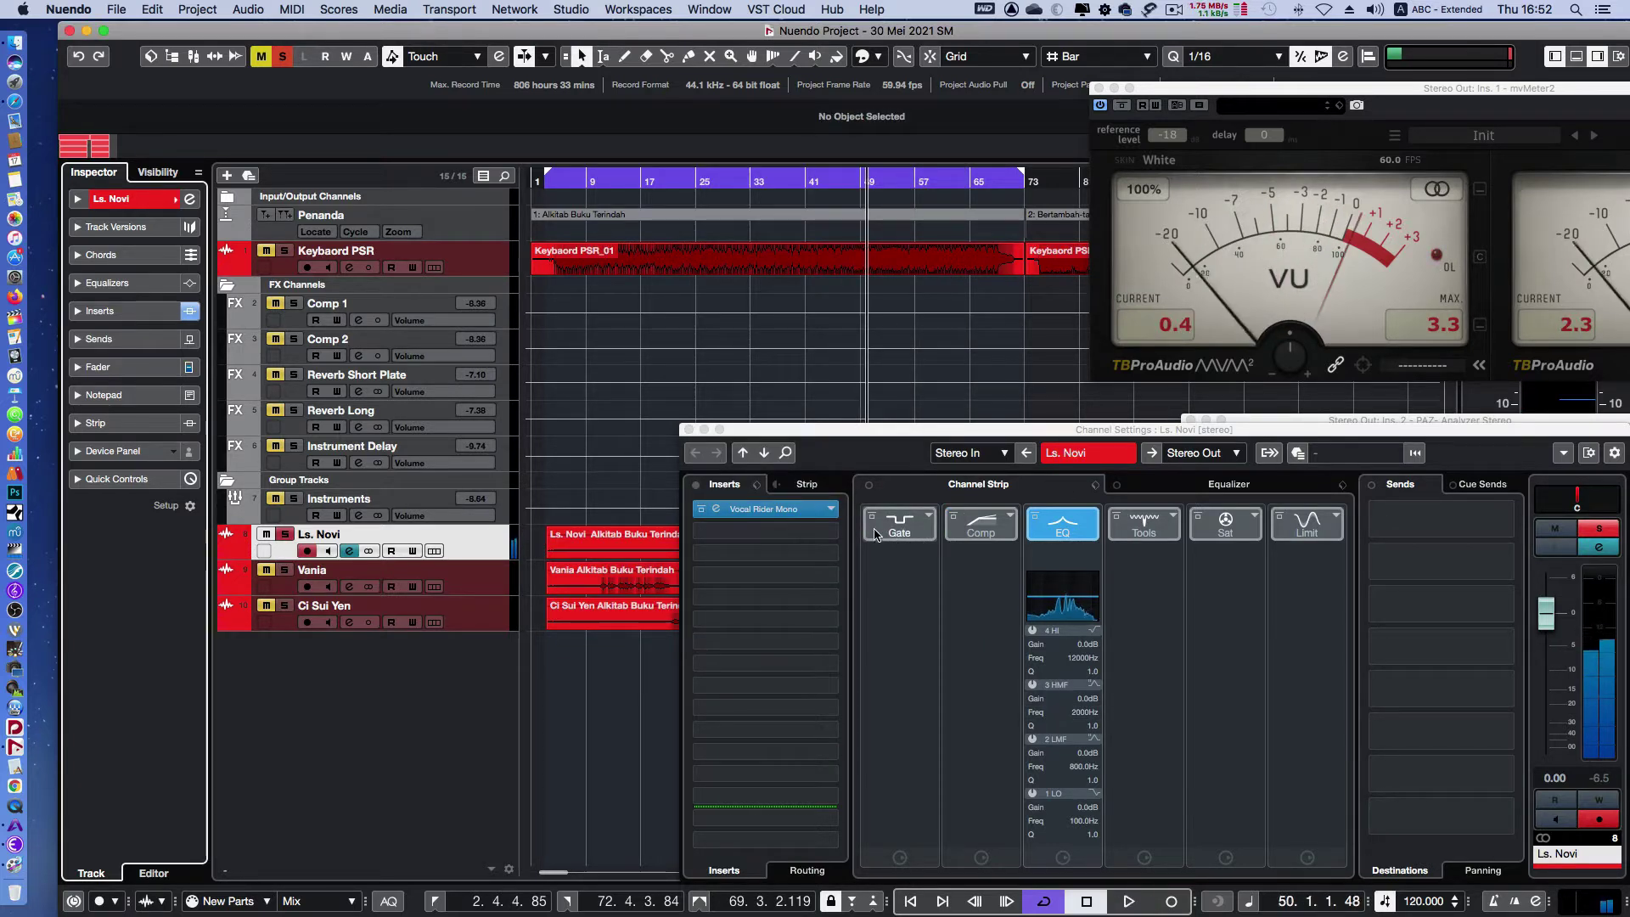
pyautogui.click(823, 532)
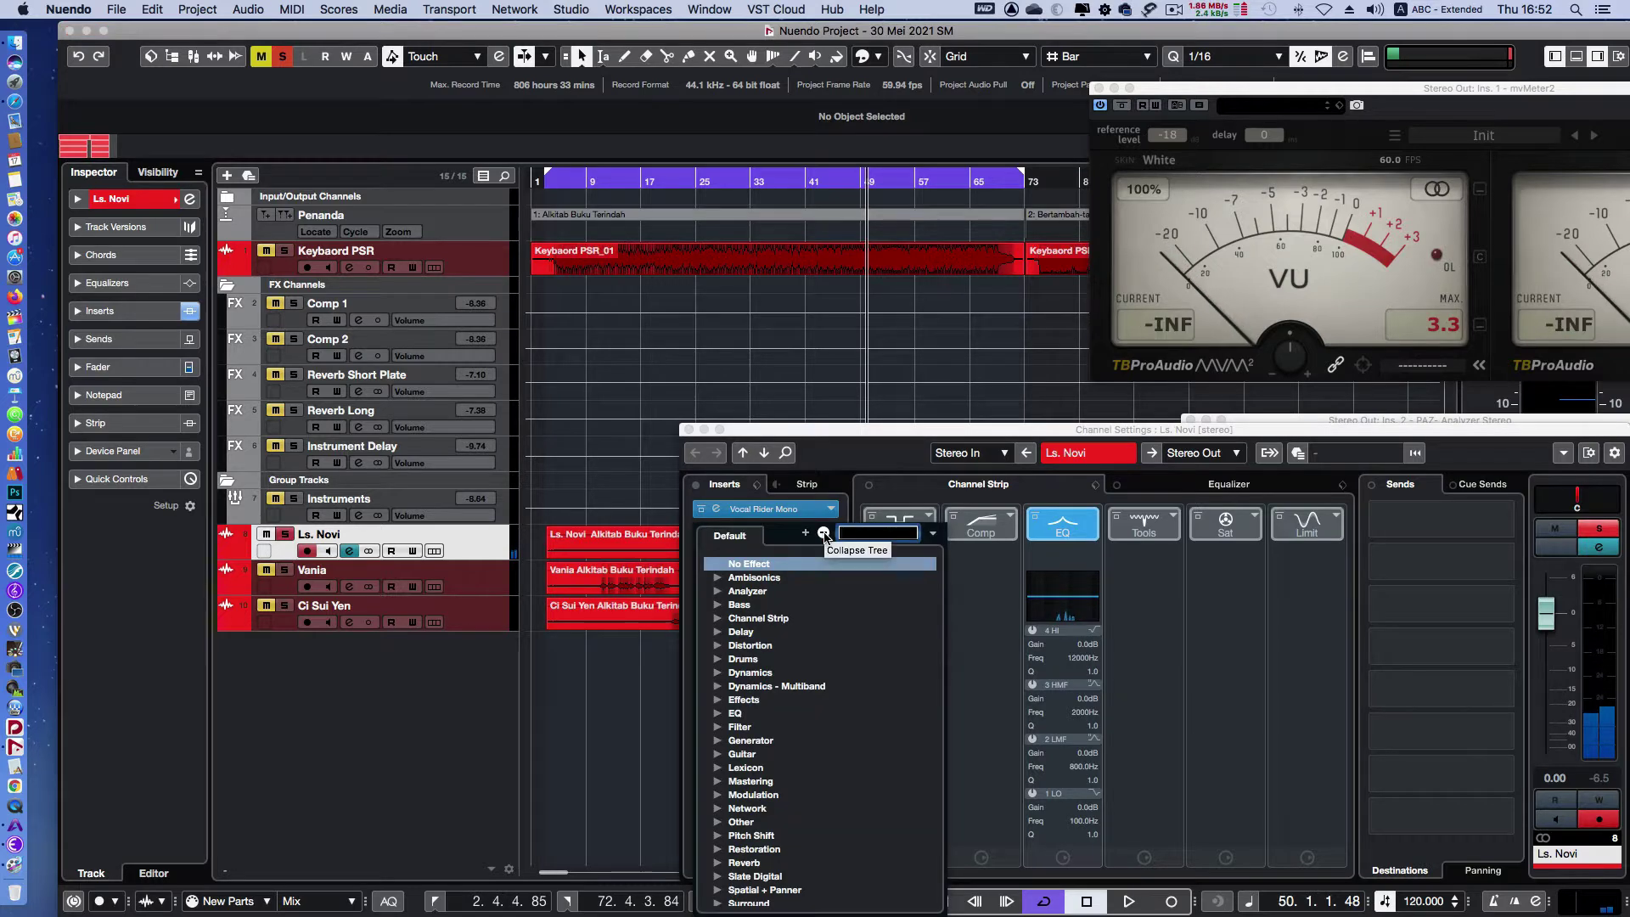
pyautogui.write('ffe')
pyautogui.press('BackSpace')
pyautogui.press('BackSpace')
pyautogui.press('BackSpace')
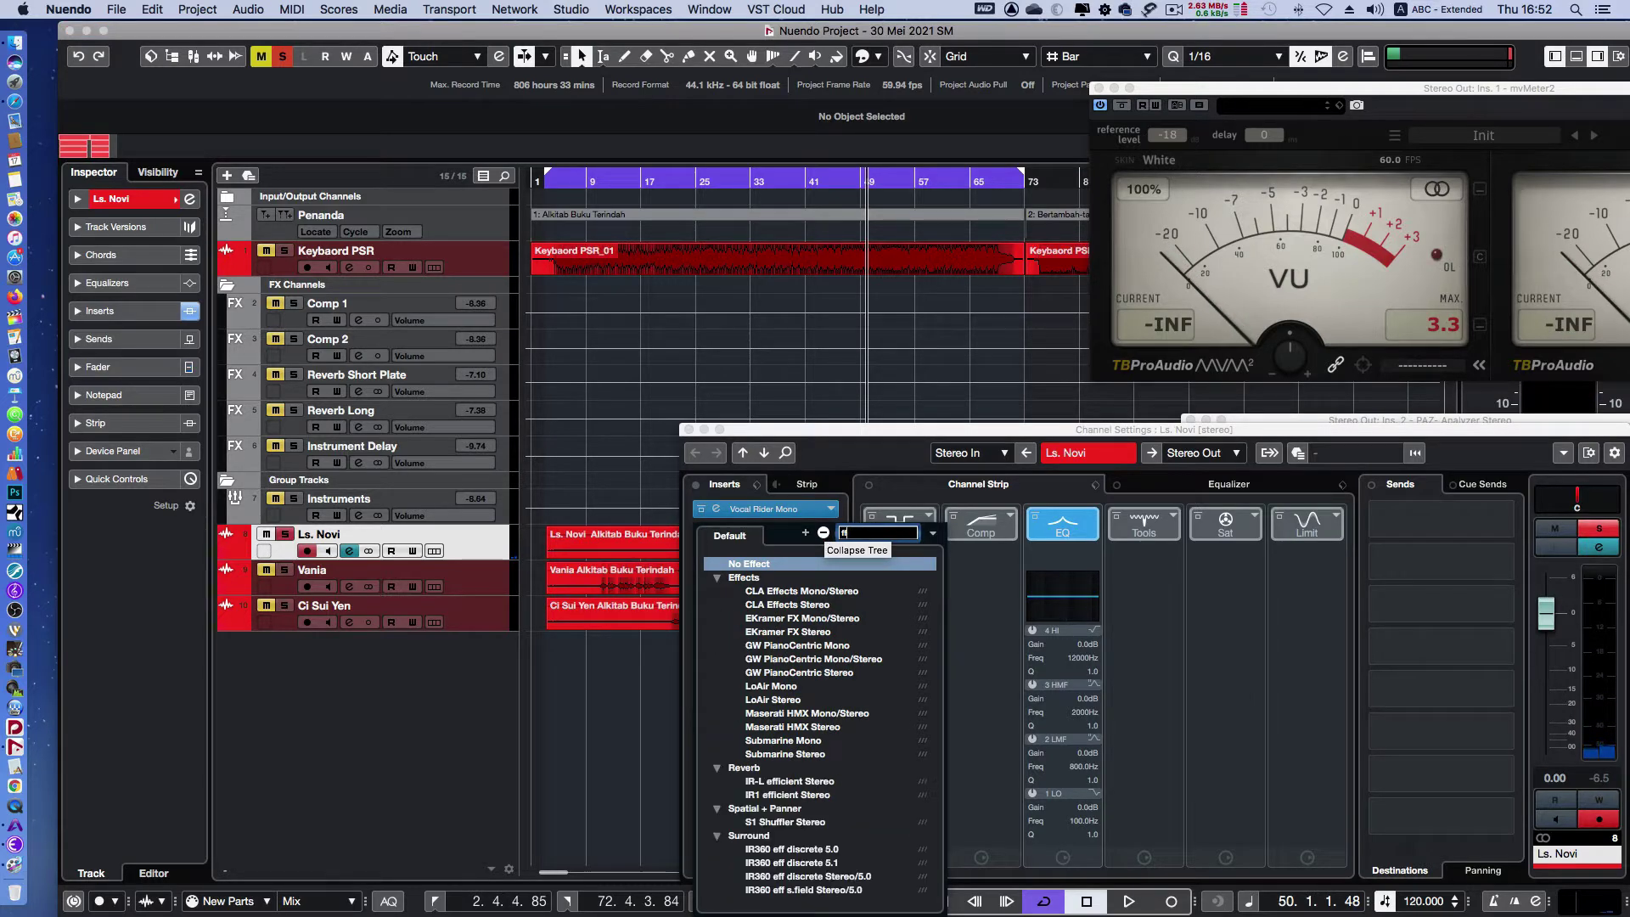
pyautogui.write('fres')
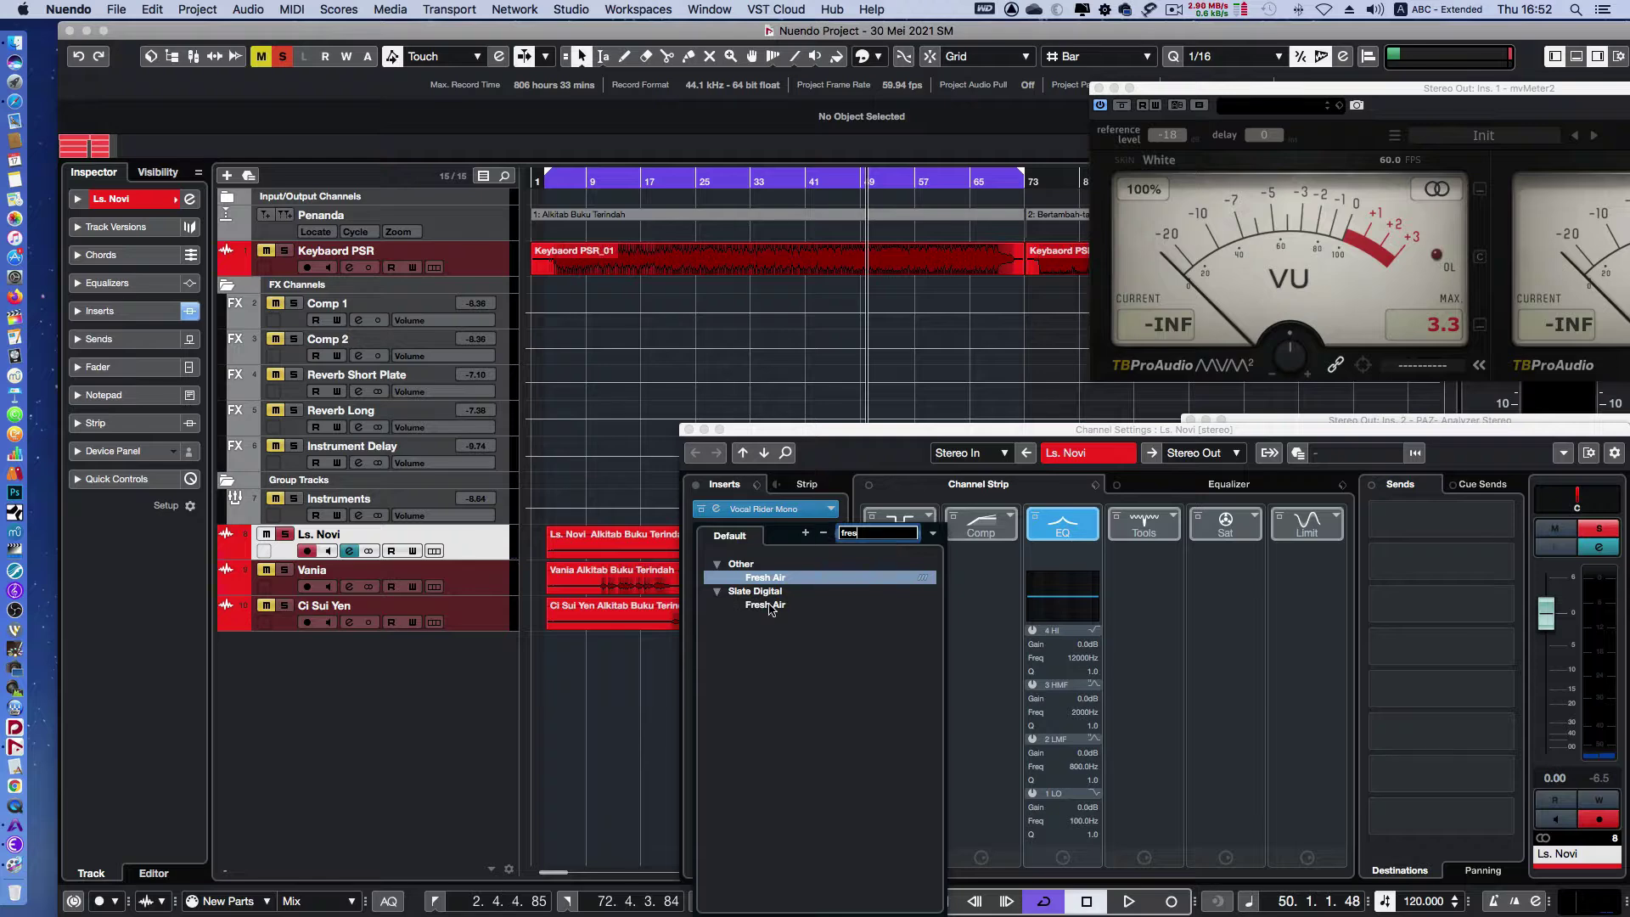
pyautogui.click(767, 605)
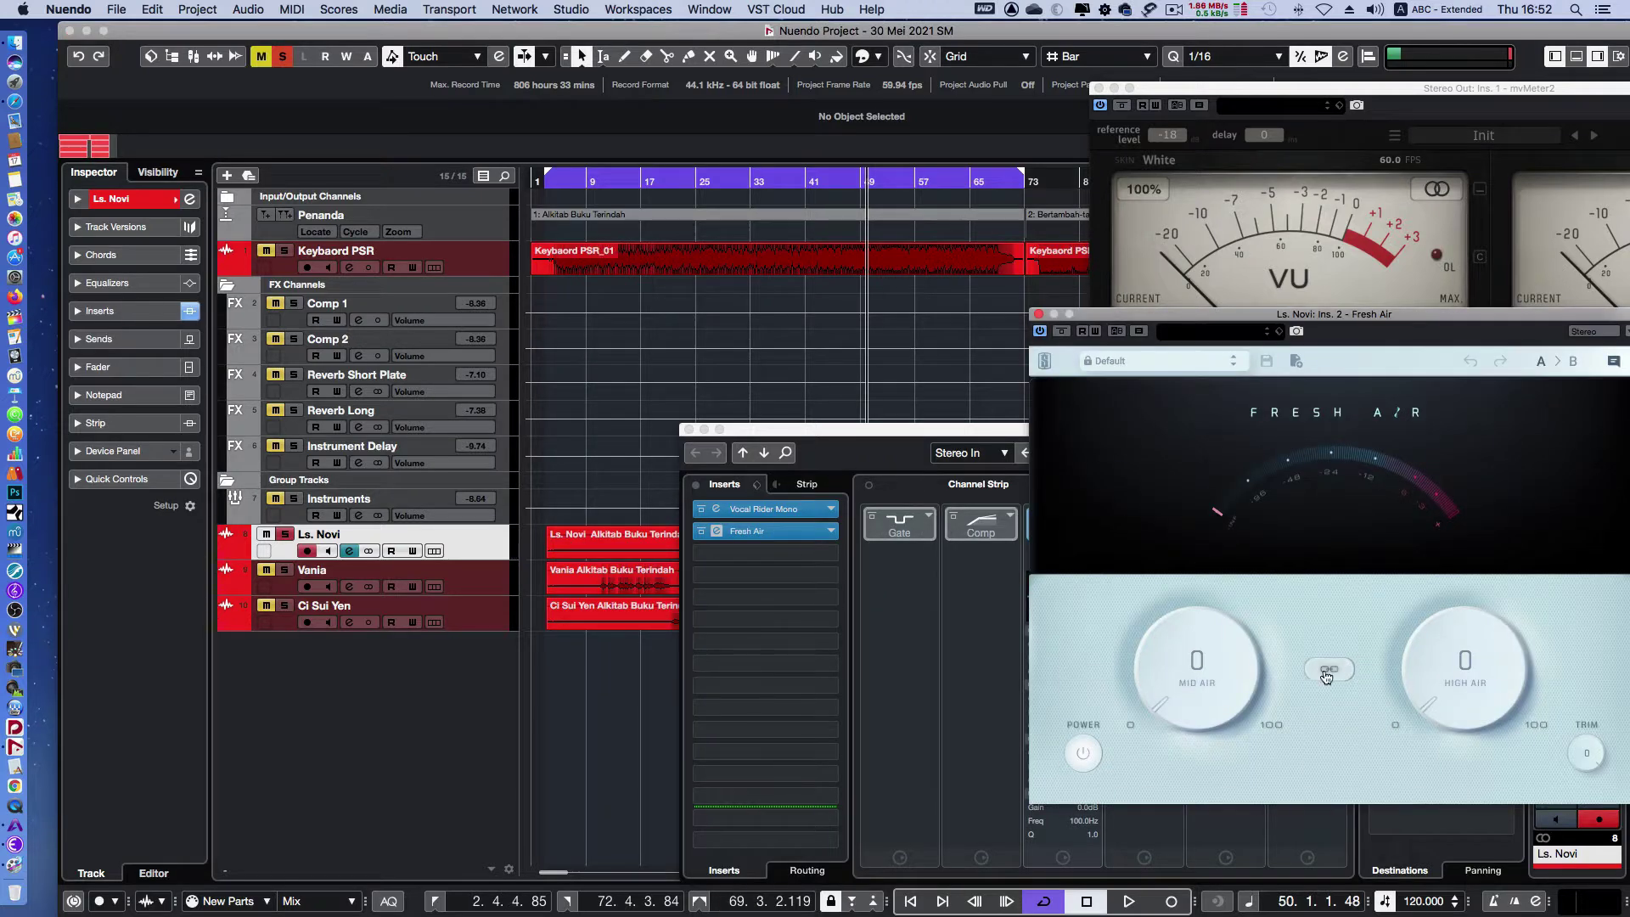
# Set Fresh Air's Mid Air to 29 and High Air to 51 while auditioning the vocal, and close the plug-in
pyautogui.moveTo(1474, 680); pyautogui.dragTo(1407, 442)
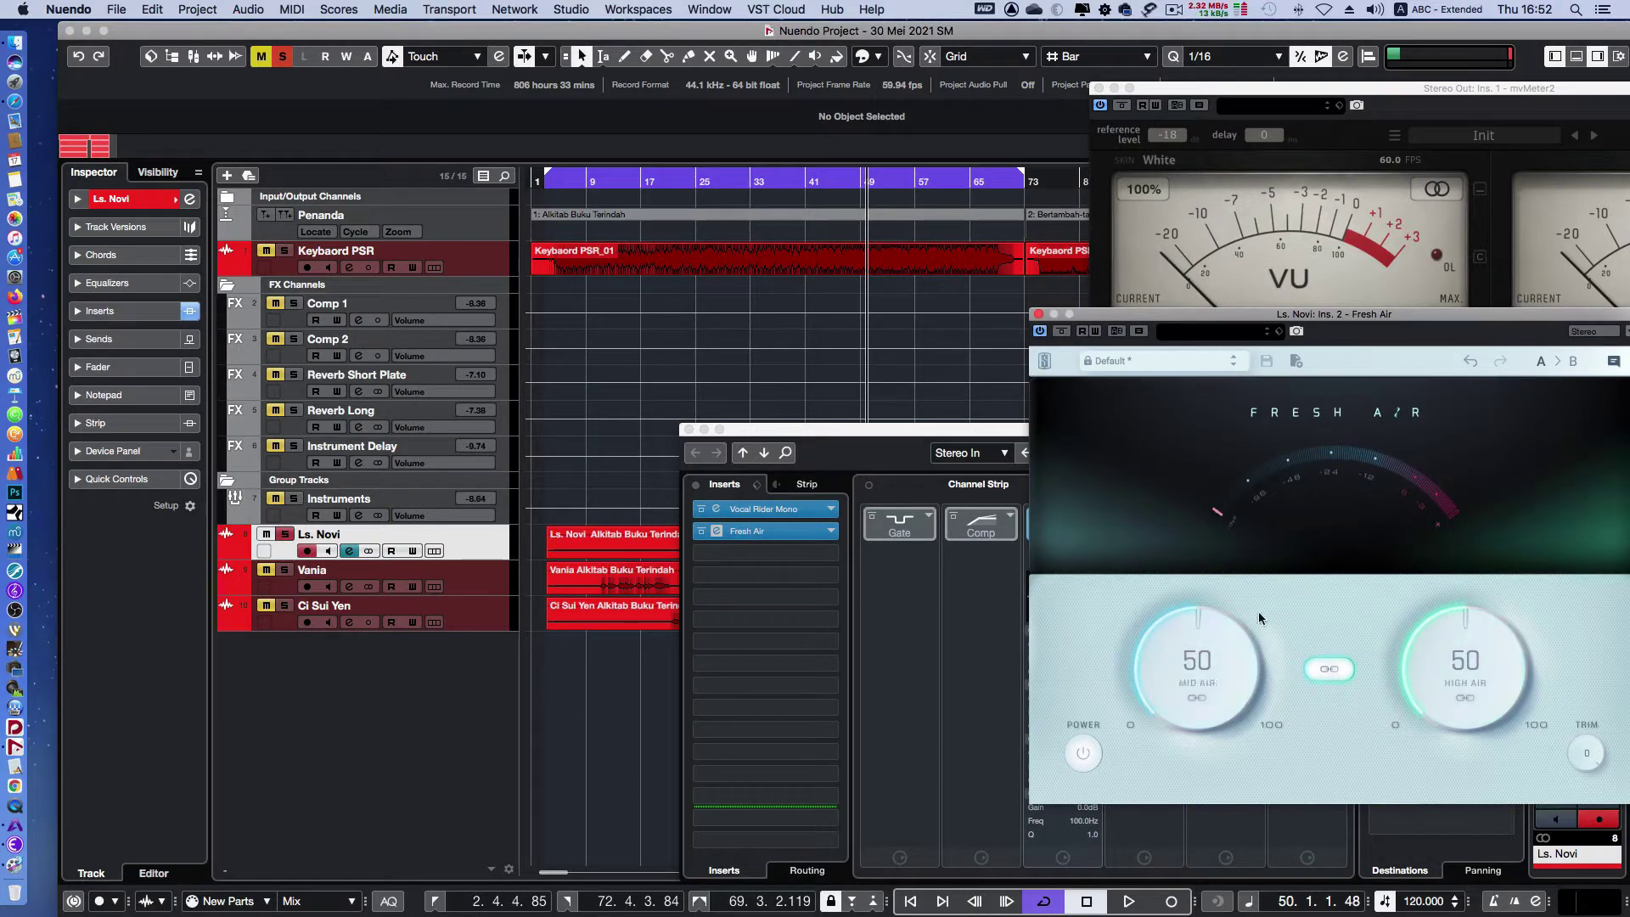
pyautogui.press('space')
pyautogui.moveTo(1149, 649); pyautogui.dragTo(1191, 730)
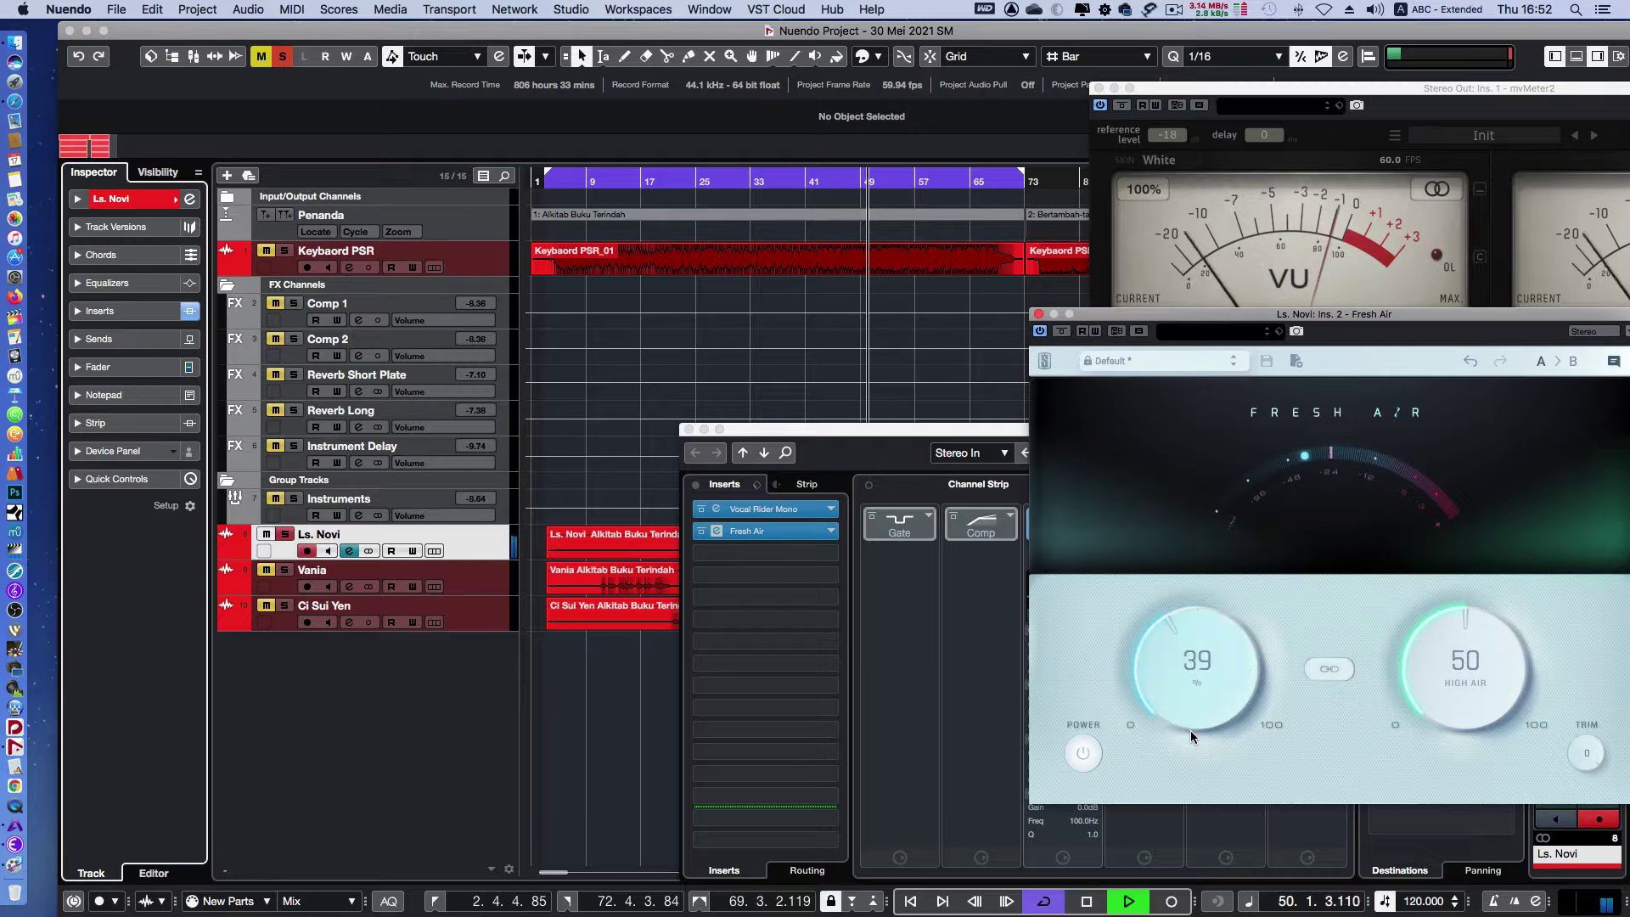
pyautogui.moveTo(1461, 671); pyautogui.dragTo(1471, 674)
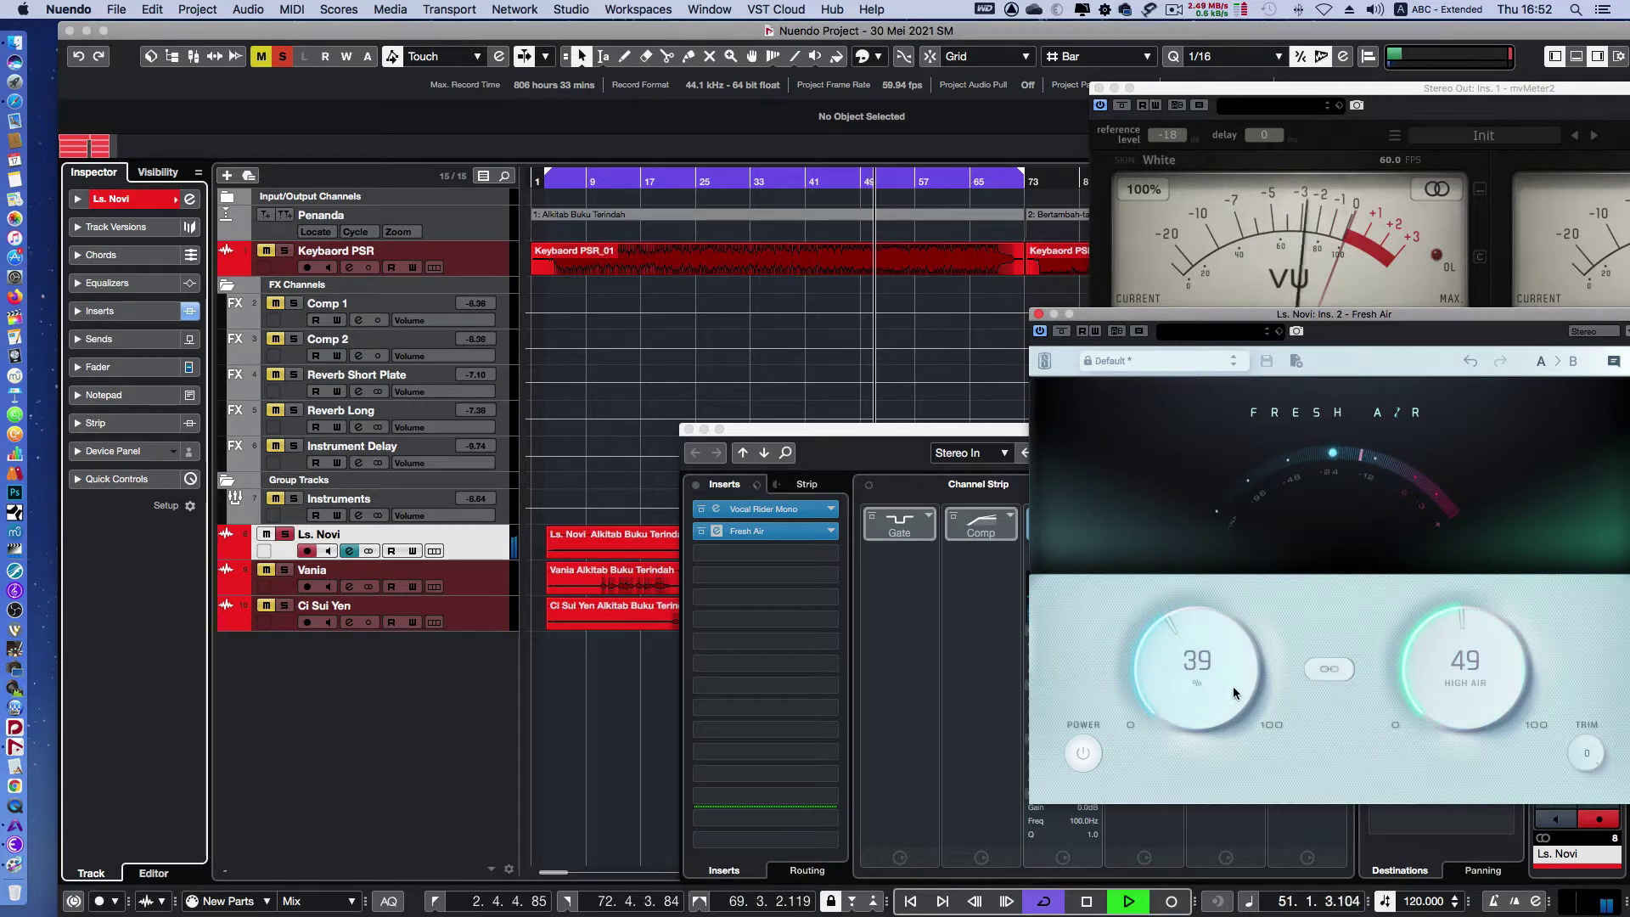
pyautogui.moveTo(1211, 675); pyautogui.dragTo(1213, 698)
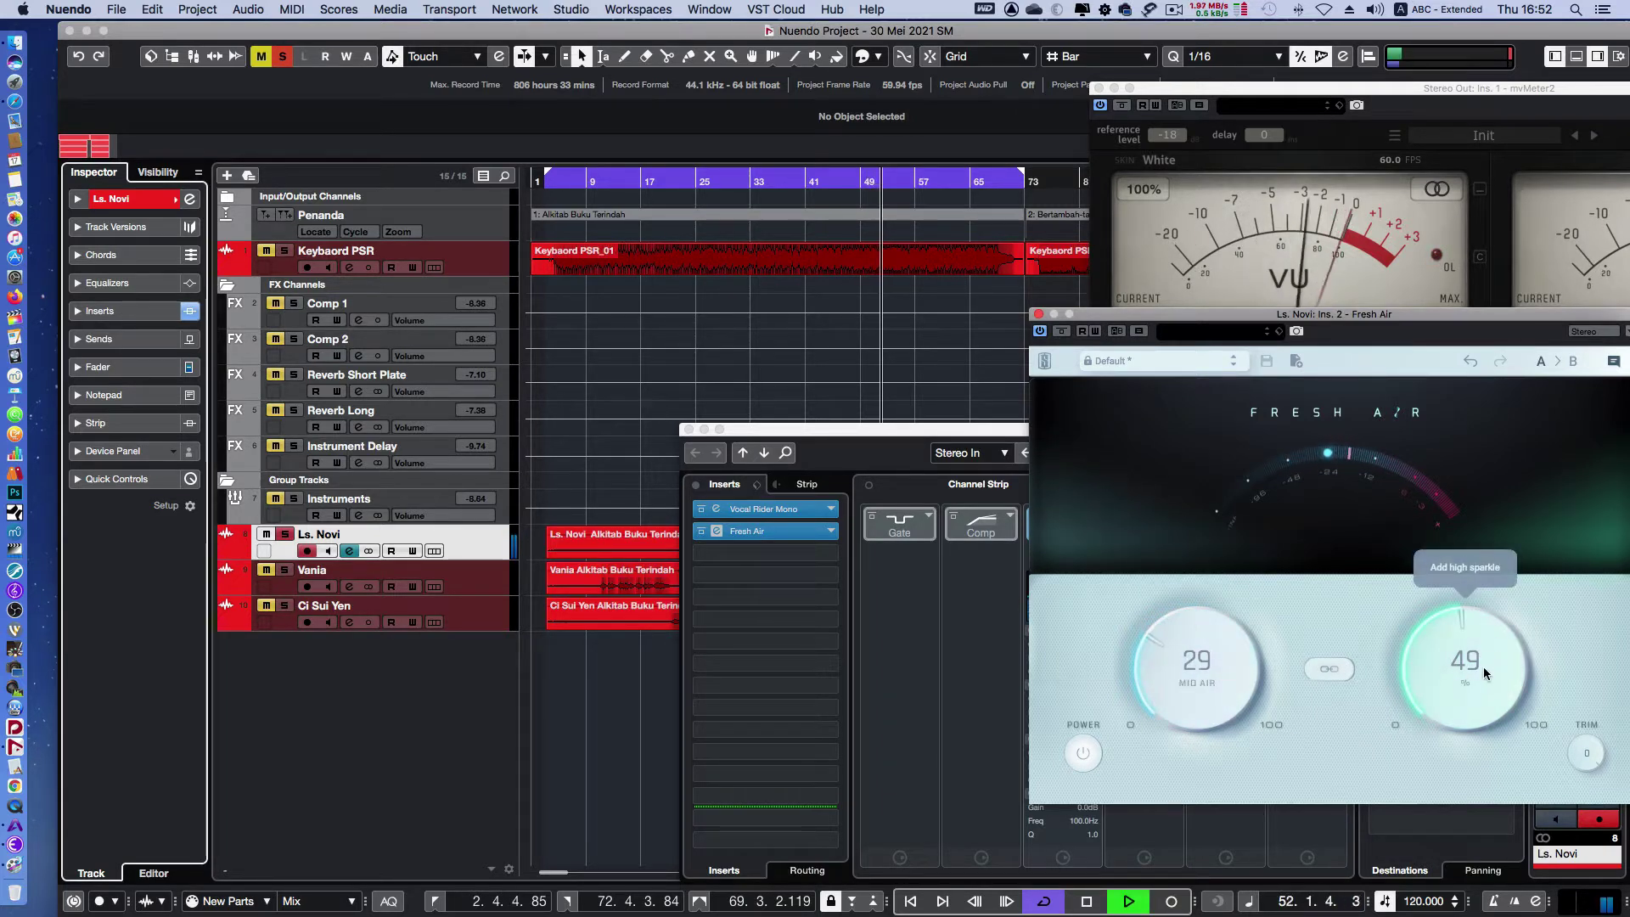
pyautogui.moveTo(1478, 666); pyautogui.dragTo(1470, 660)
pyautogui.moveTo(1136, 331); pyautogui.dragTo(982, 378)
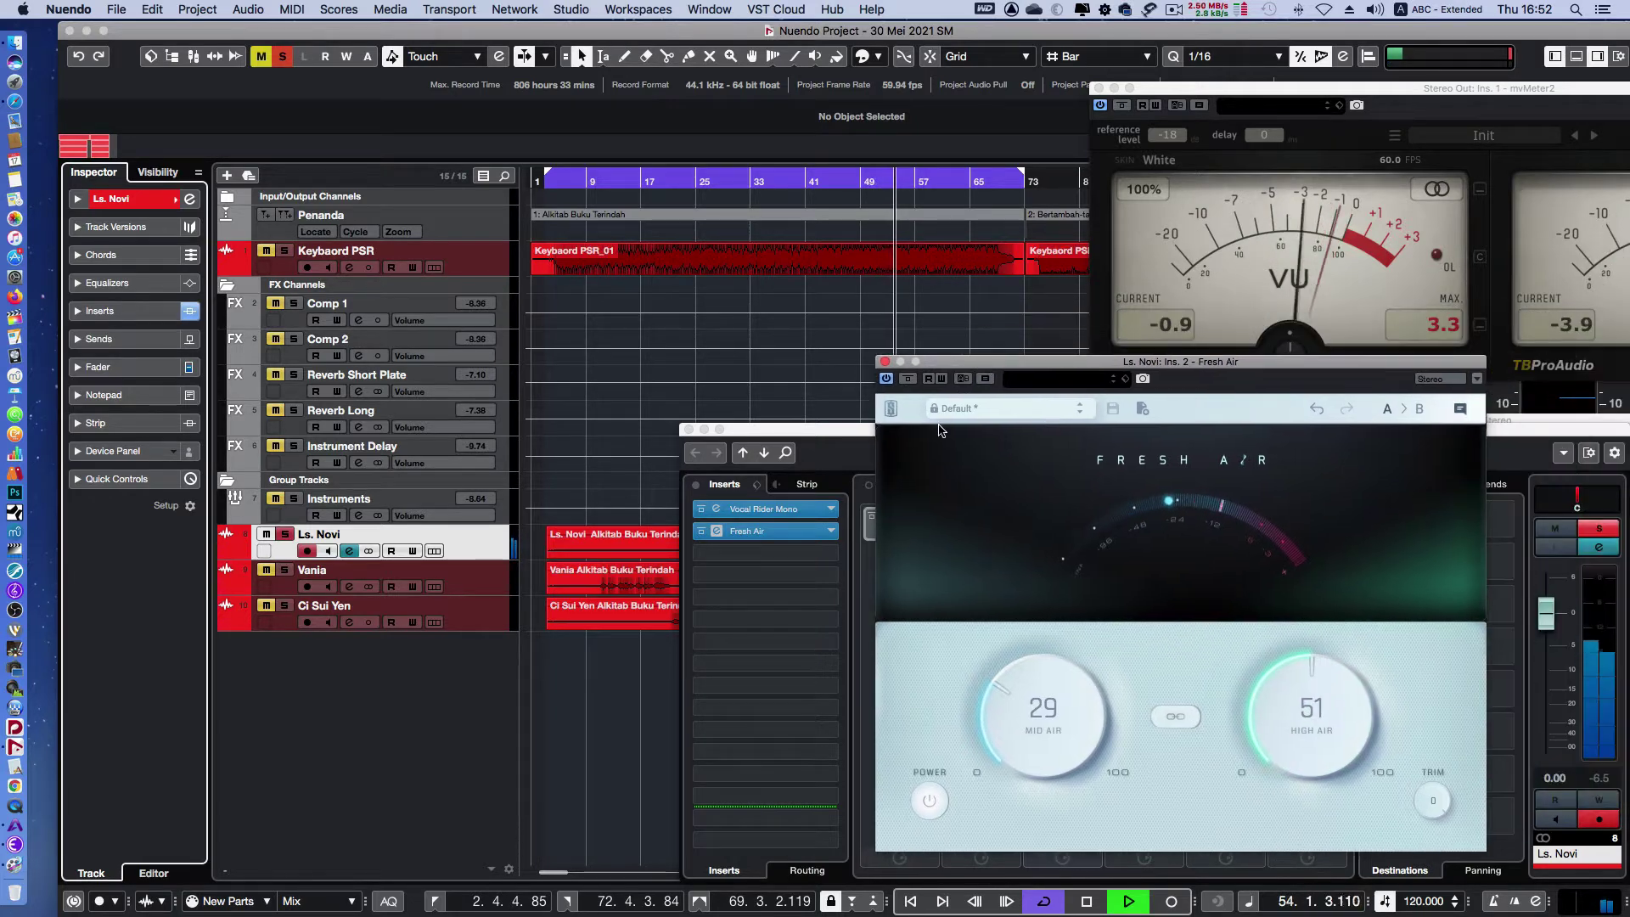
pyautogui.click(885, 364)
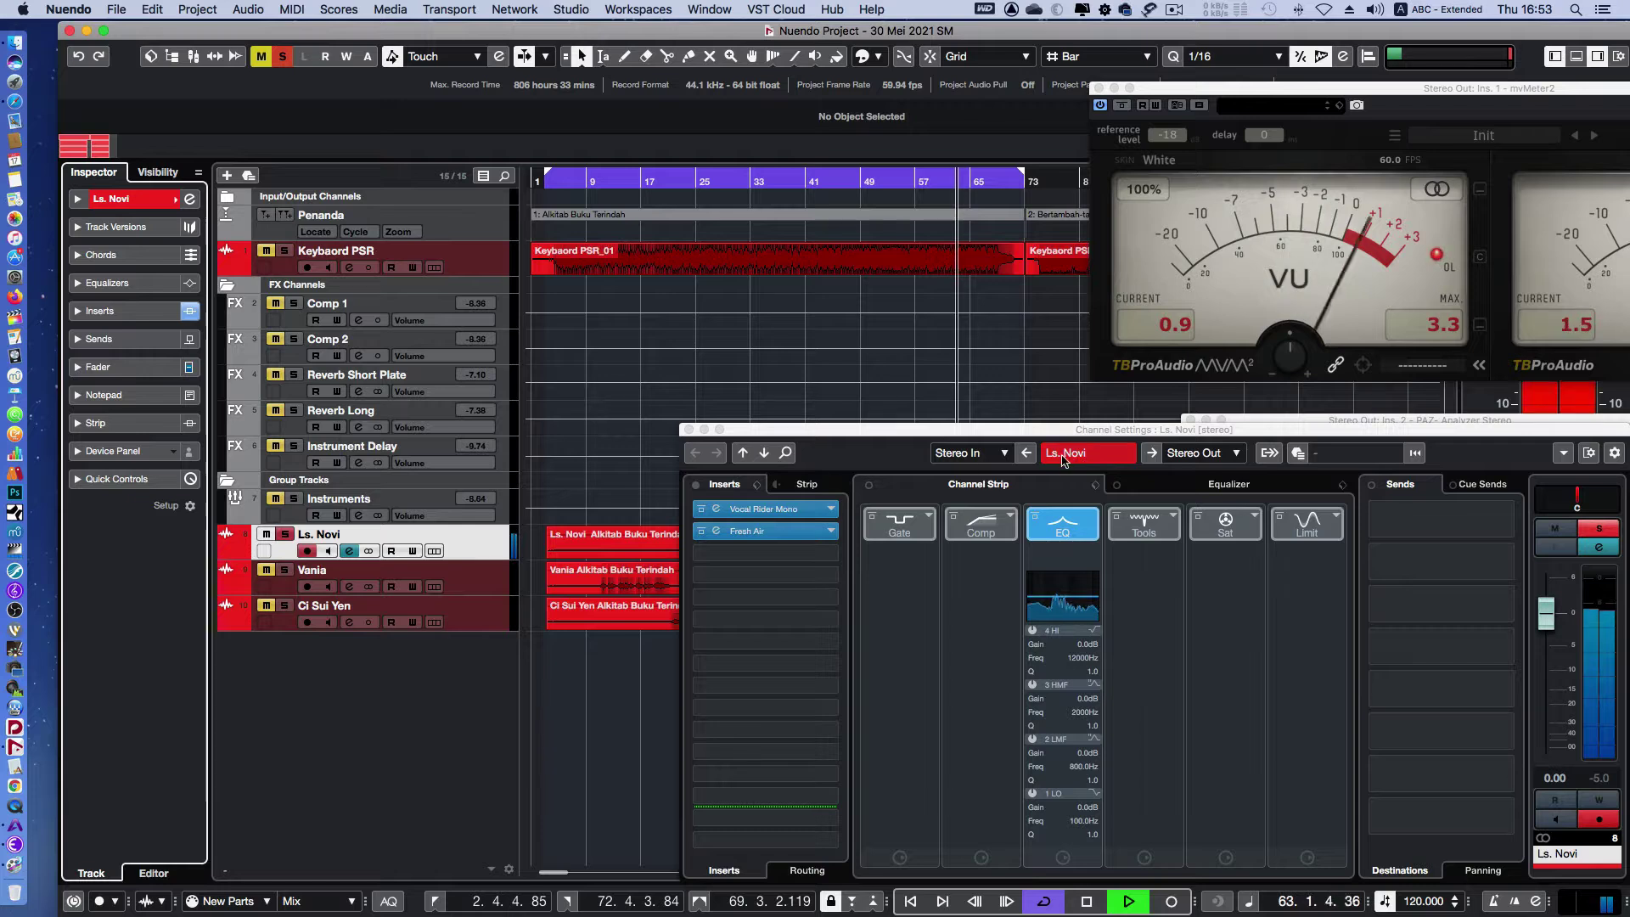
# Stop playback, follow the first vocal channel to Stereo Out, and return to it through the output's source list
pyautogui.press('space')
pyautogui.doubleClick(1108, 452)
pyautogui.click(1147, 455)
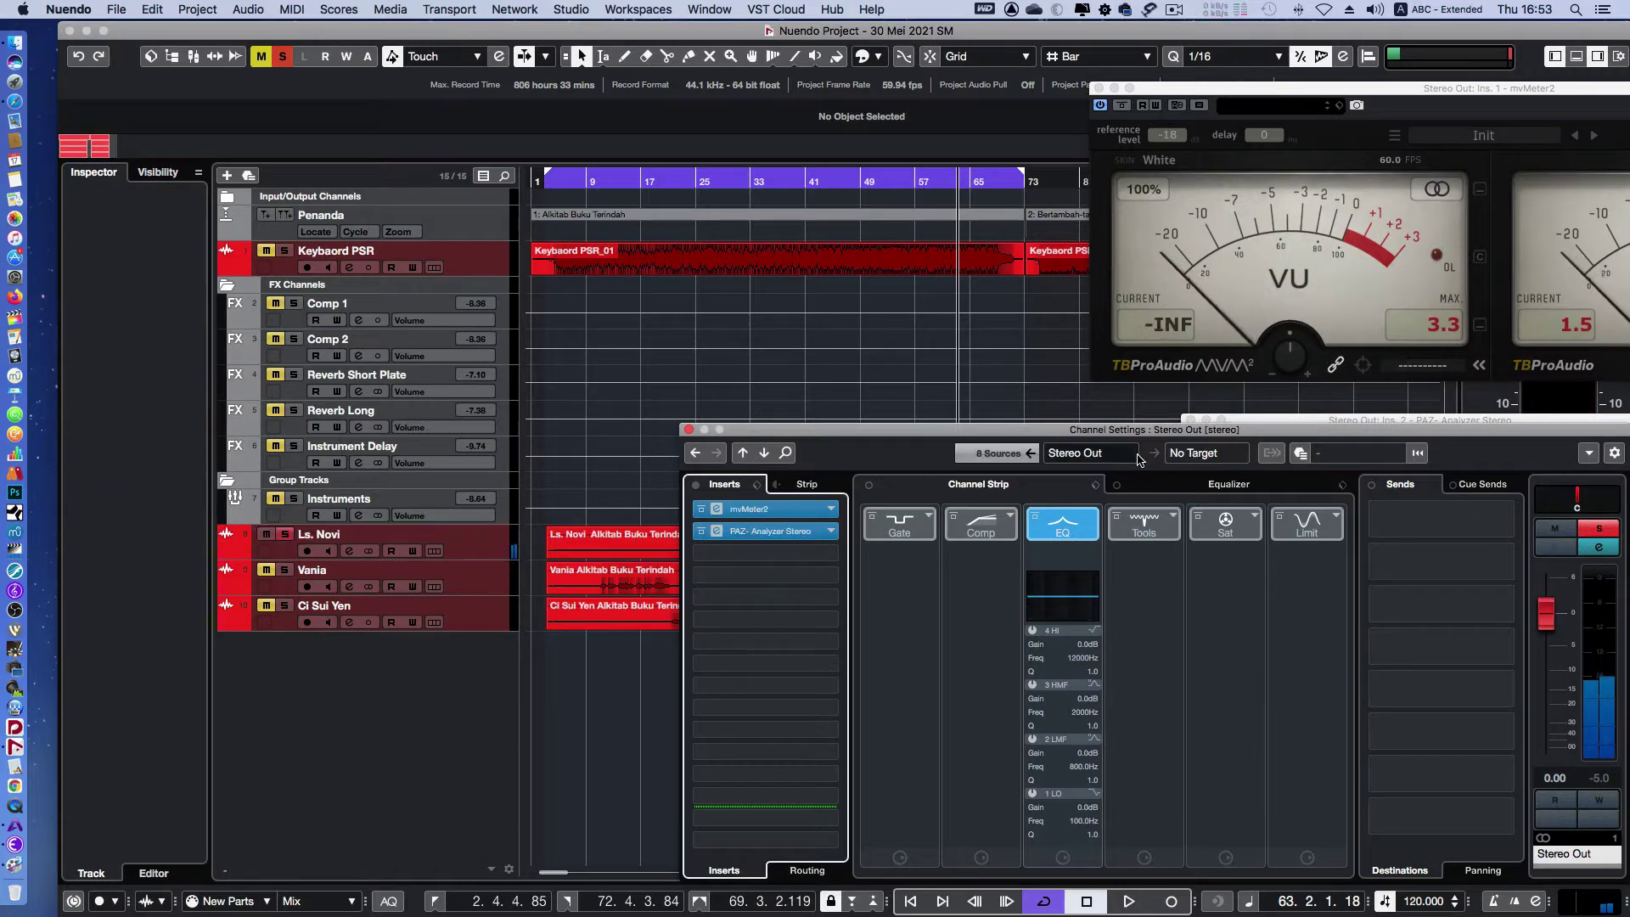
pyautogui.click(1031, 453)
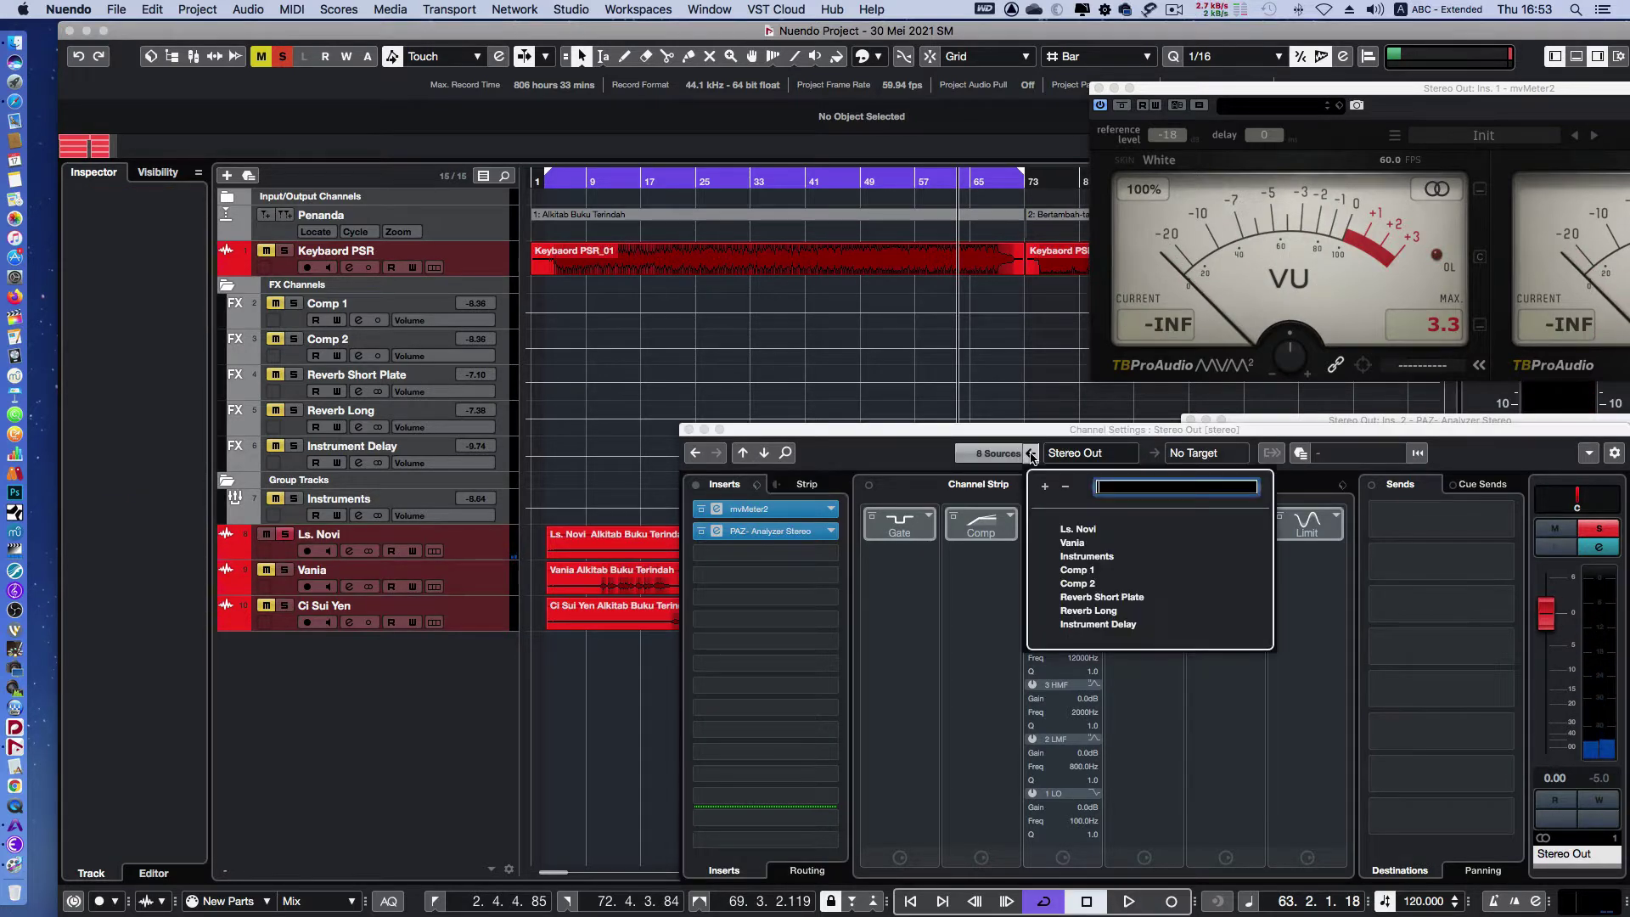
pyautogui.click(1078, 530)
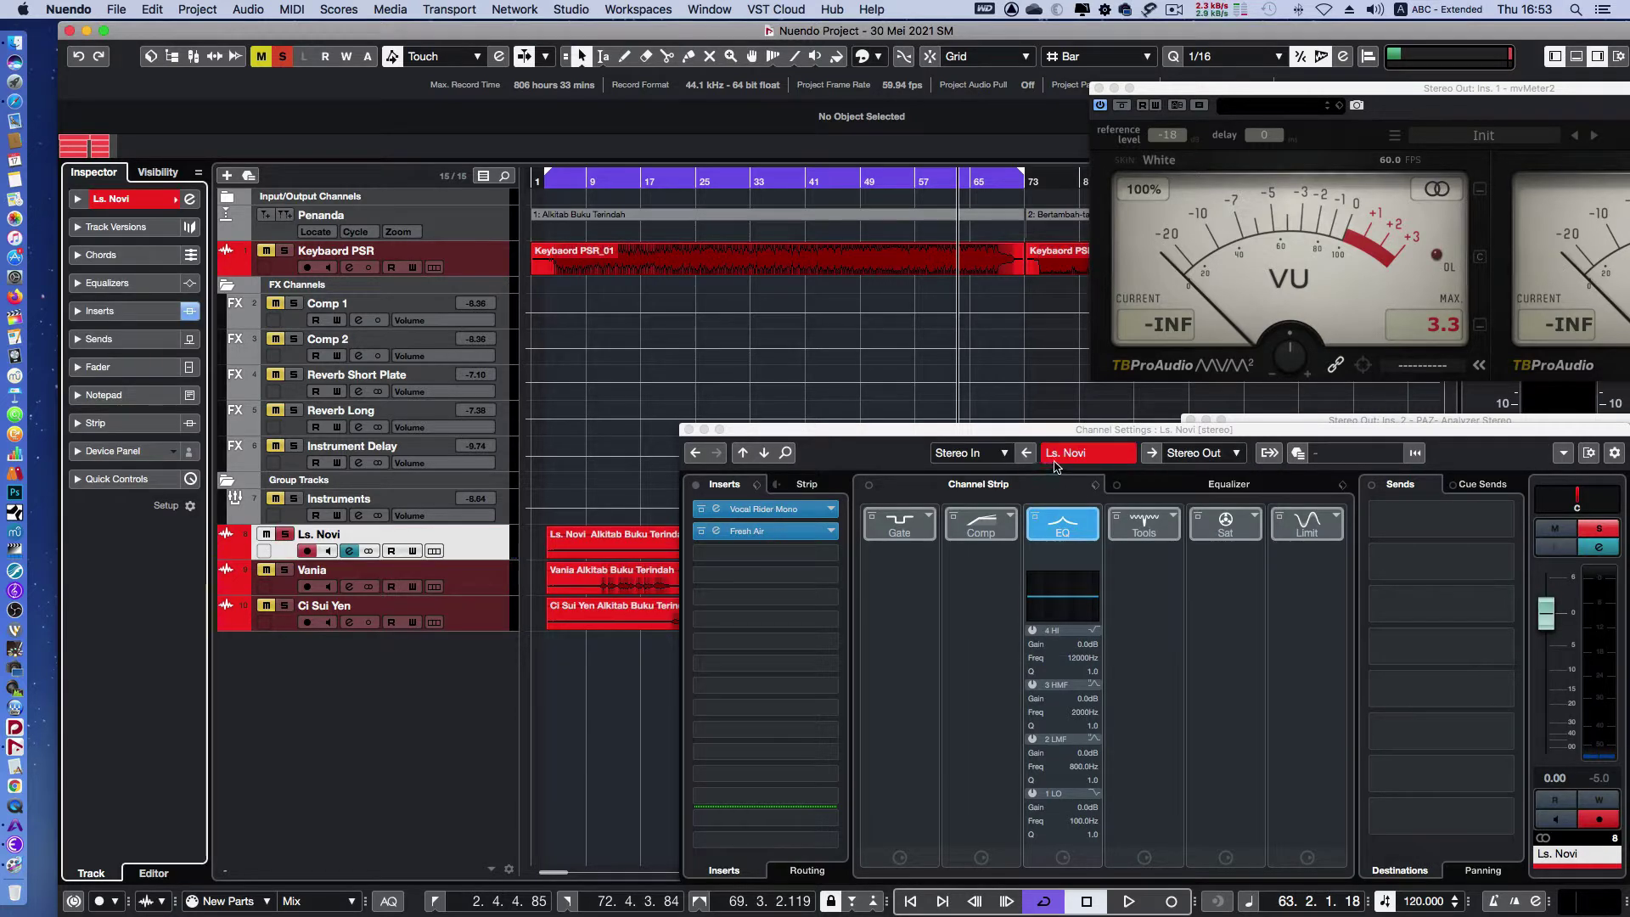
# Follow the first vocal's input to Stereo In, view the second vocal's channel from its targets, and close the channel settings
pyautogui.click(1029, 455)
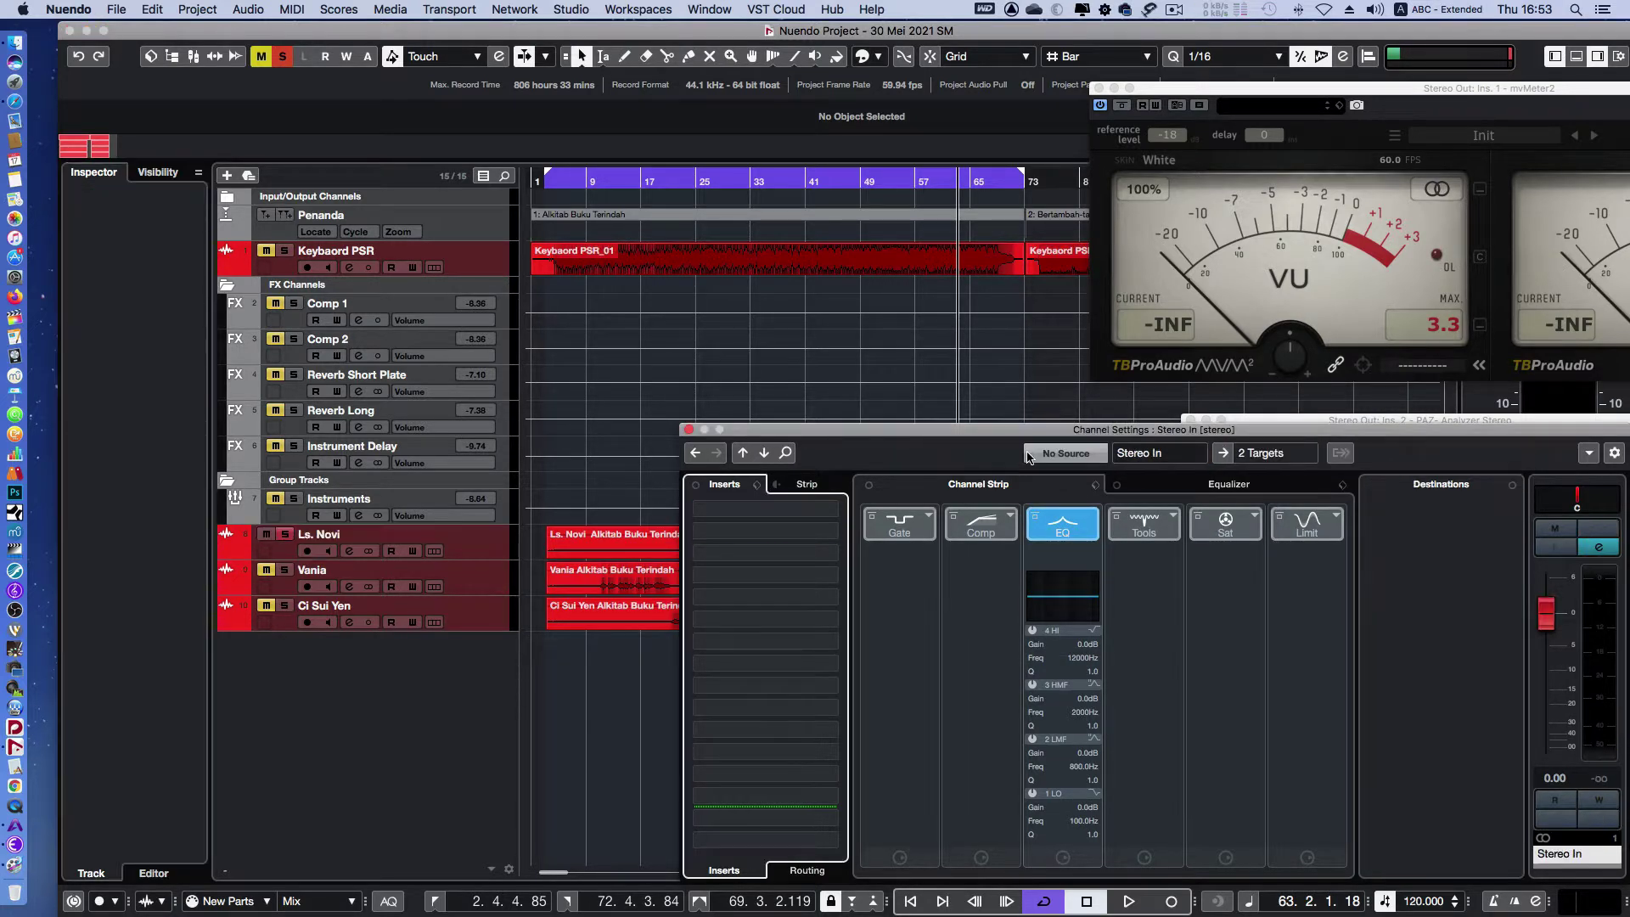
pyautogui.click(1221, 454)
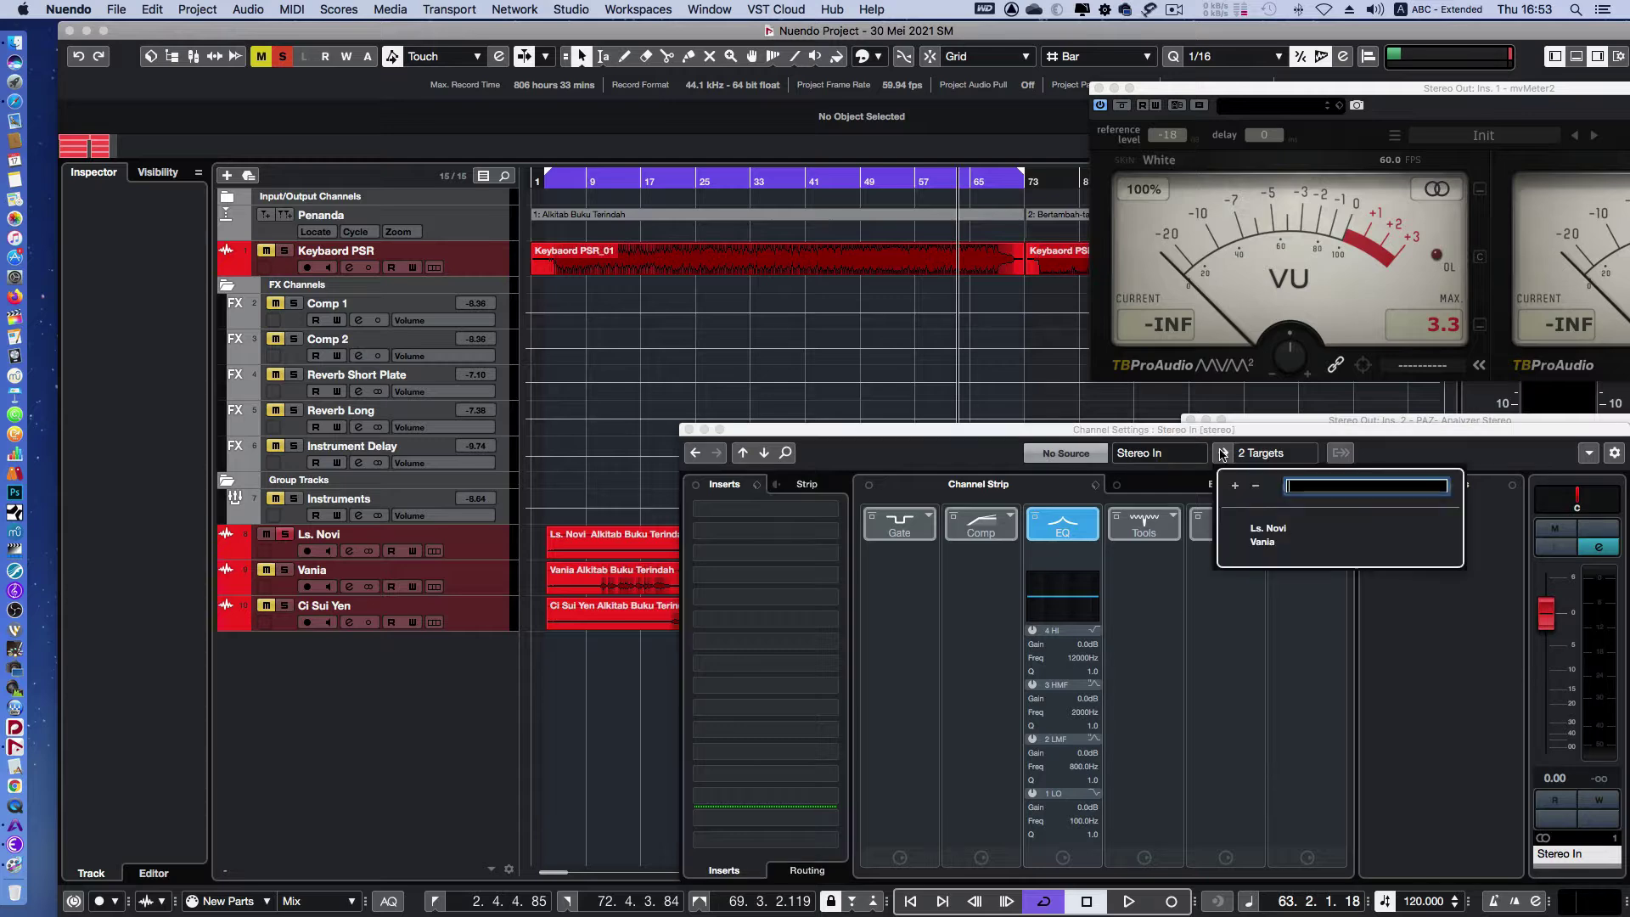
pyautogui.click(1259, 540)
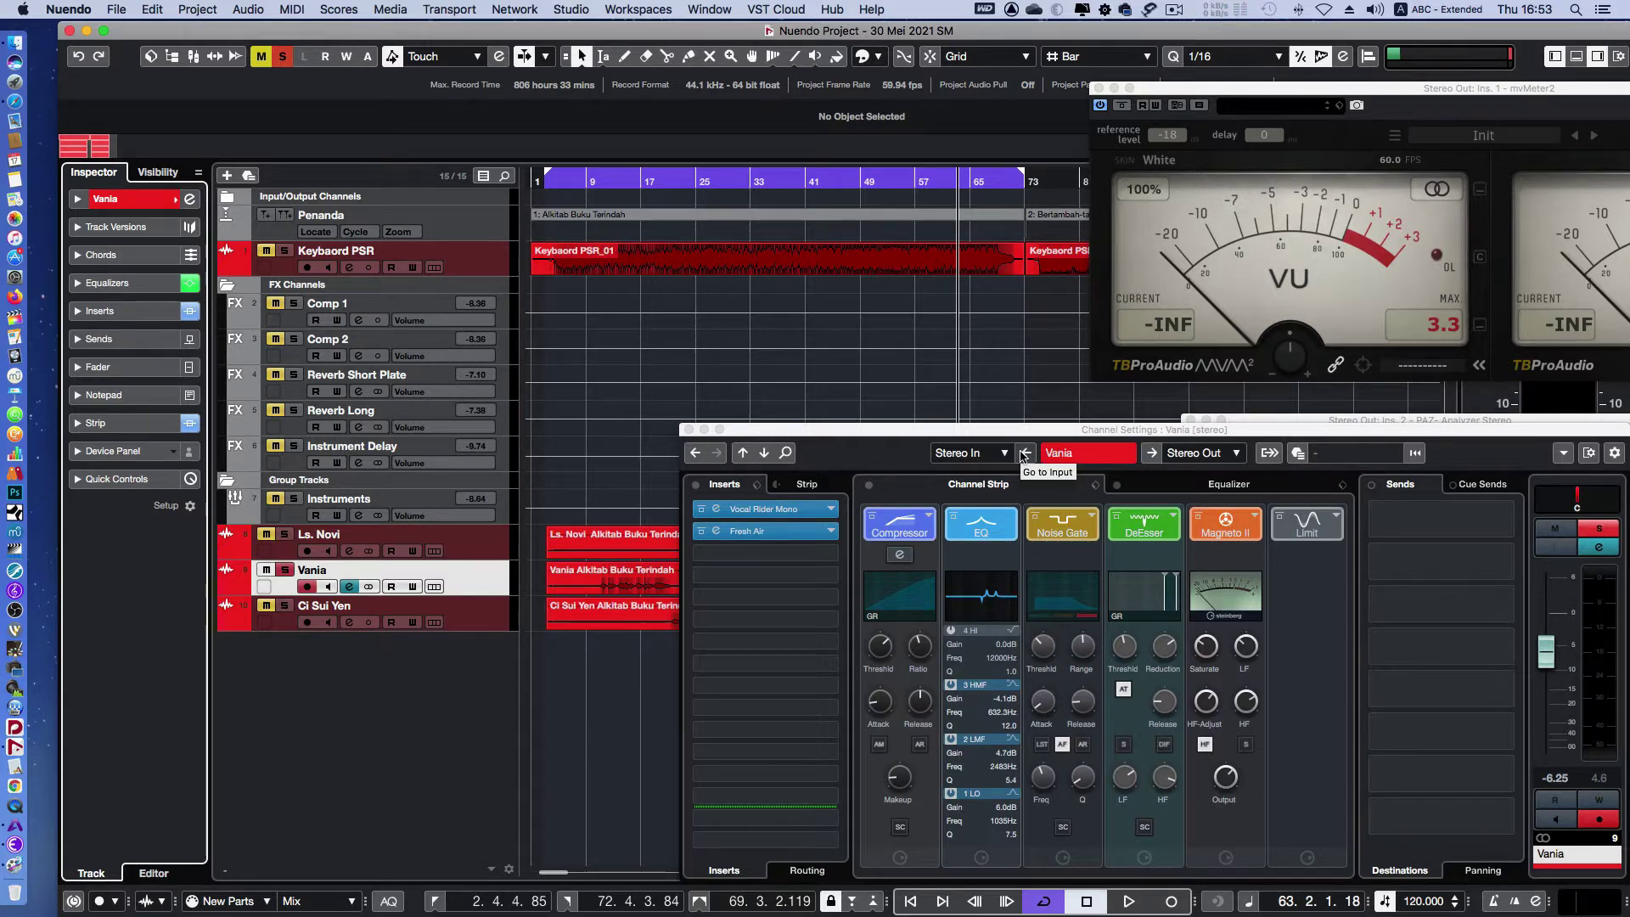
pyautogui.doubleClick(1080, 453)
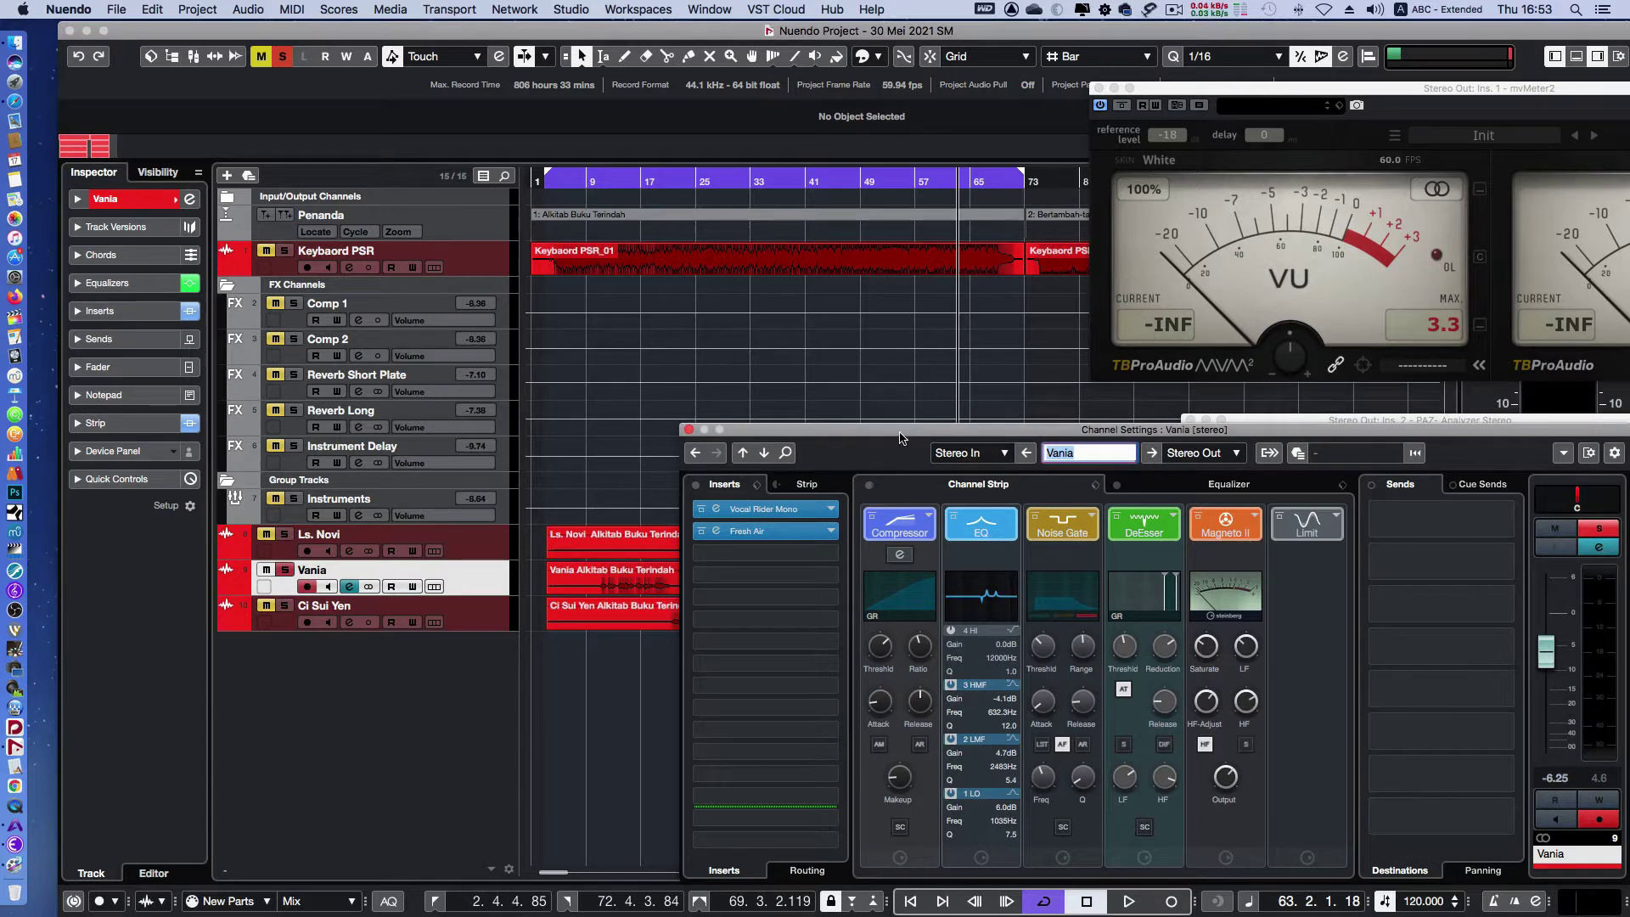
pyautogui.click(688, 430)
# Select the first vocal track, play it from about bar 35, and open its channel settings
pyautogui.click(481, 548)
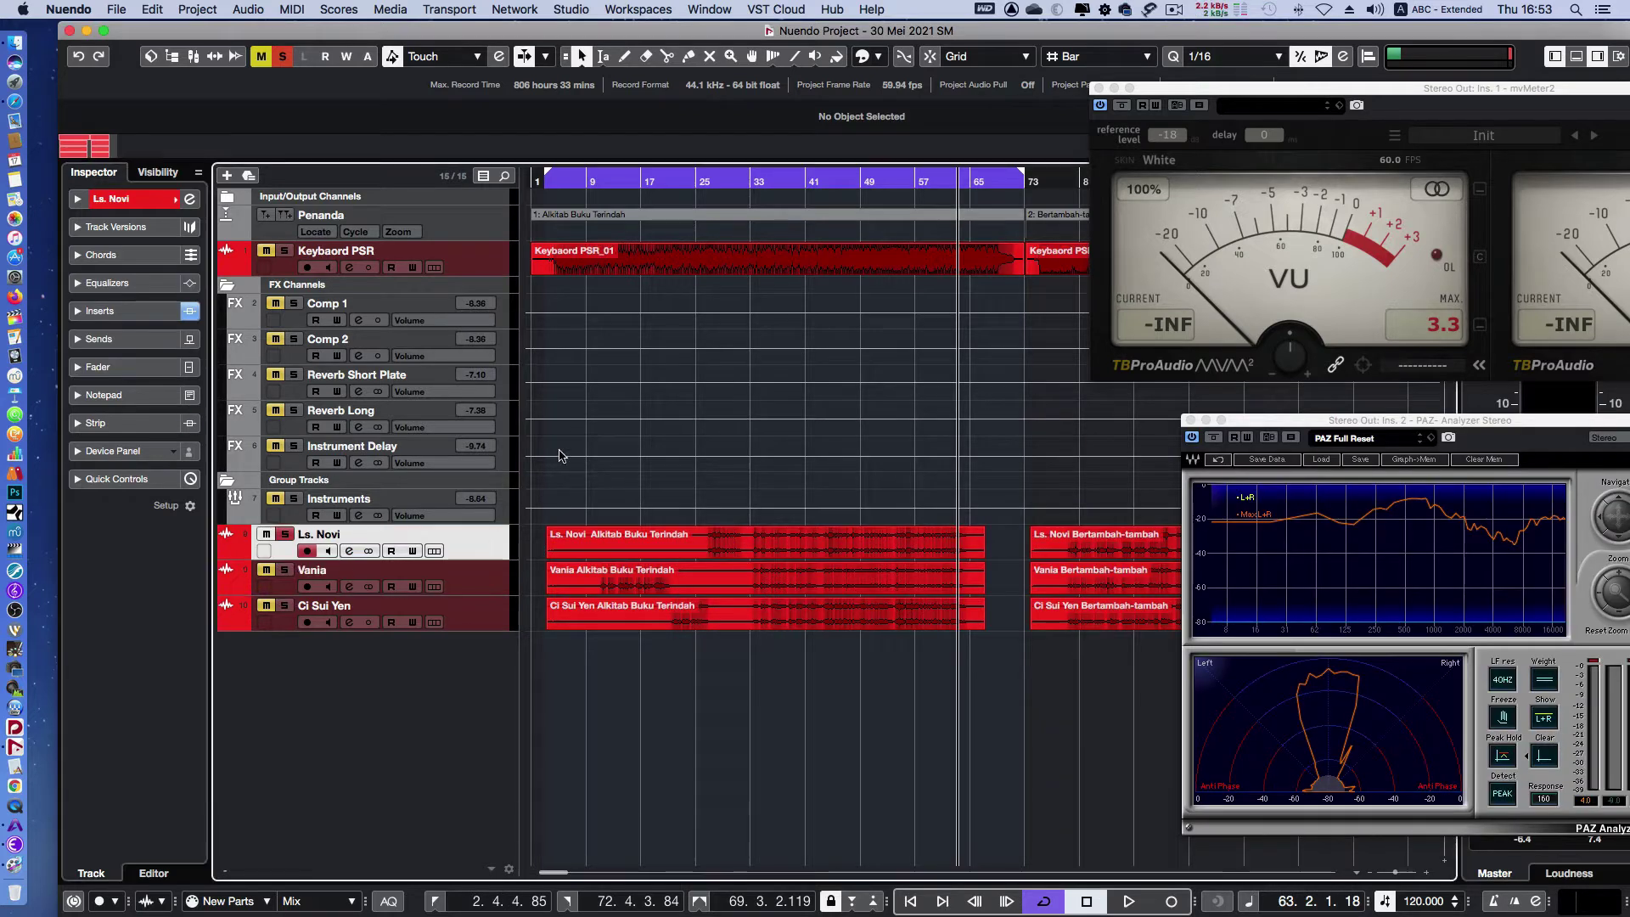
pyautogui.click(772, 183)
pyautogui.press('space')
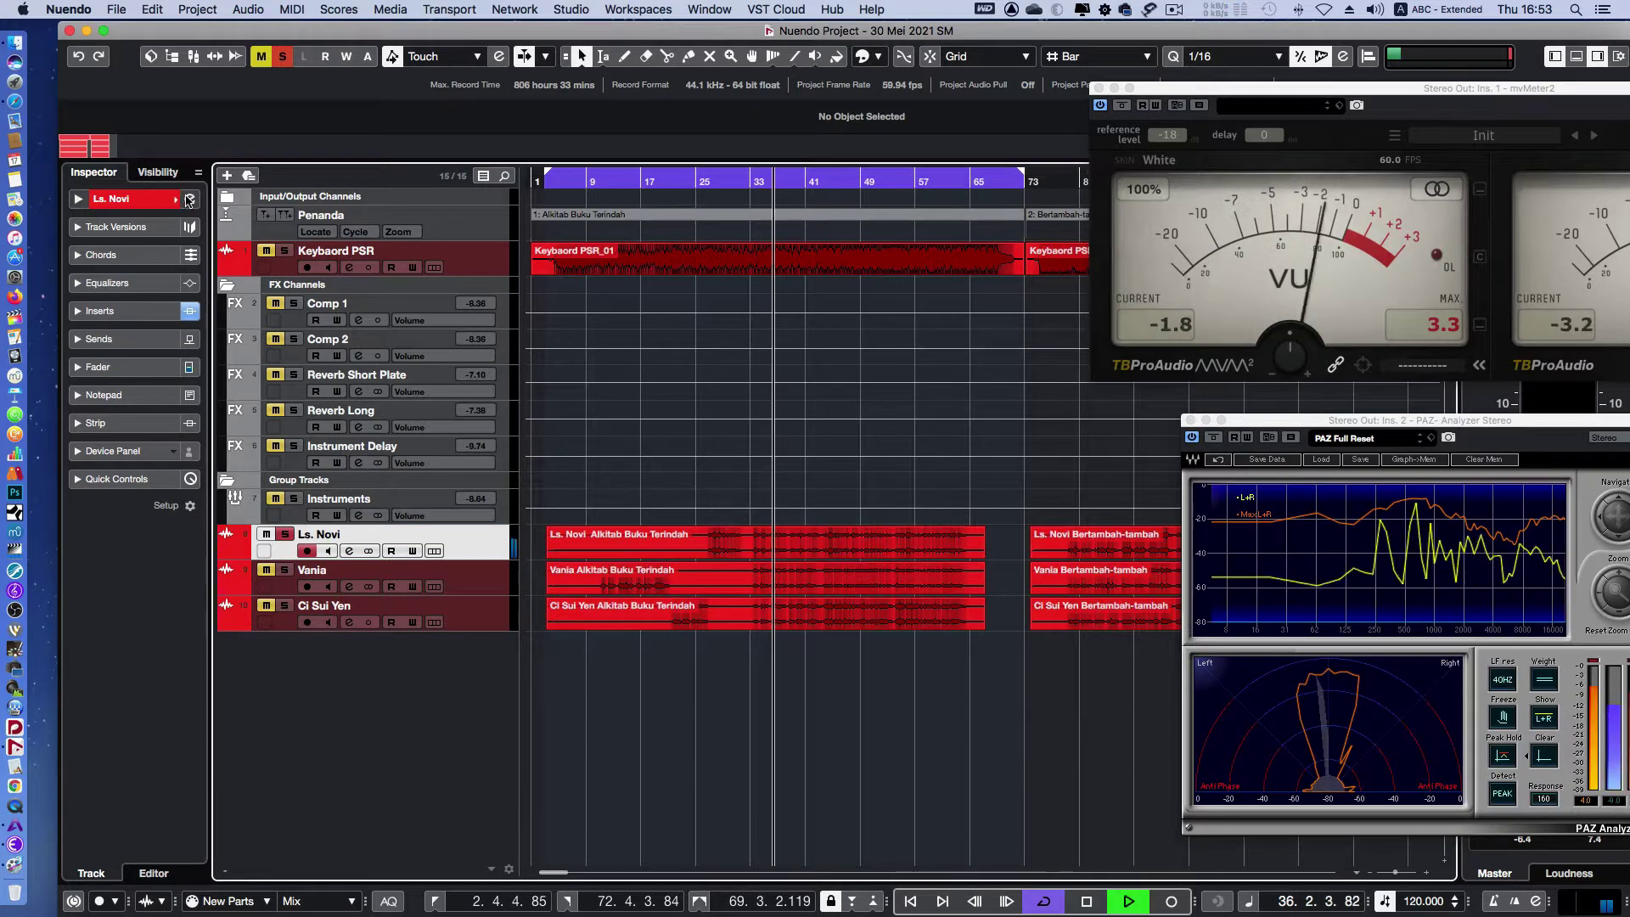
pyautogui.click(190, 198)
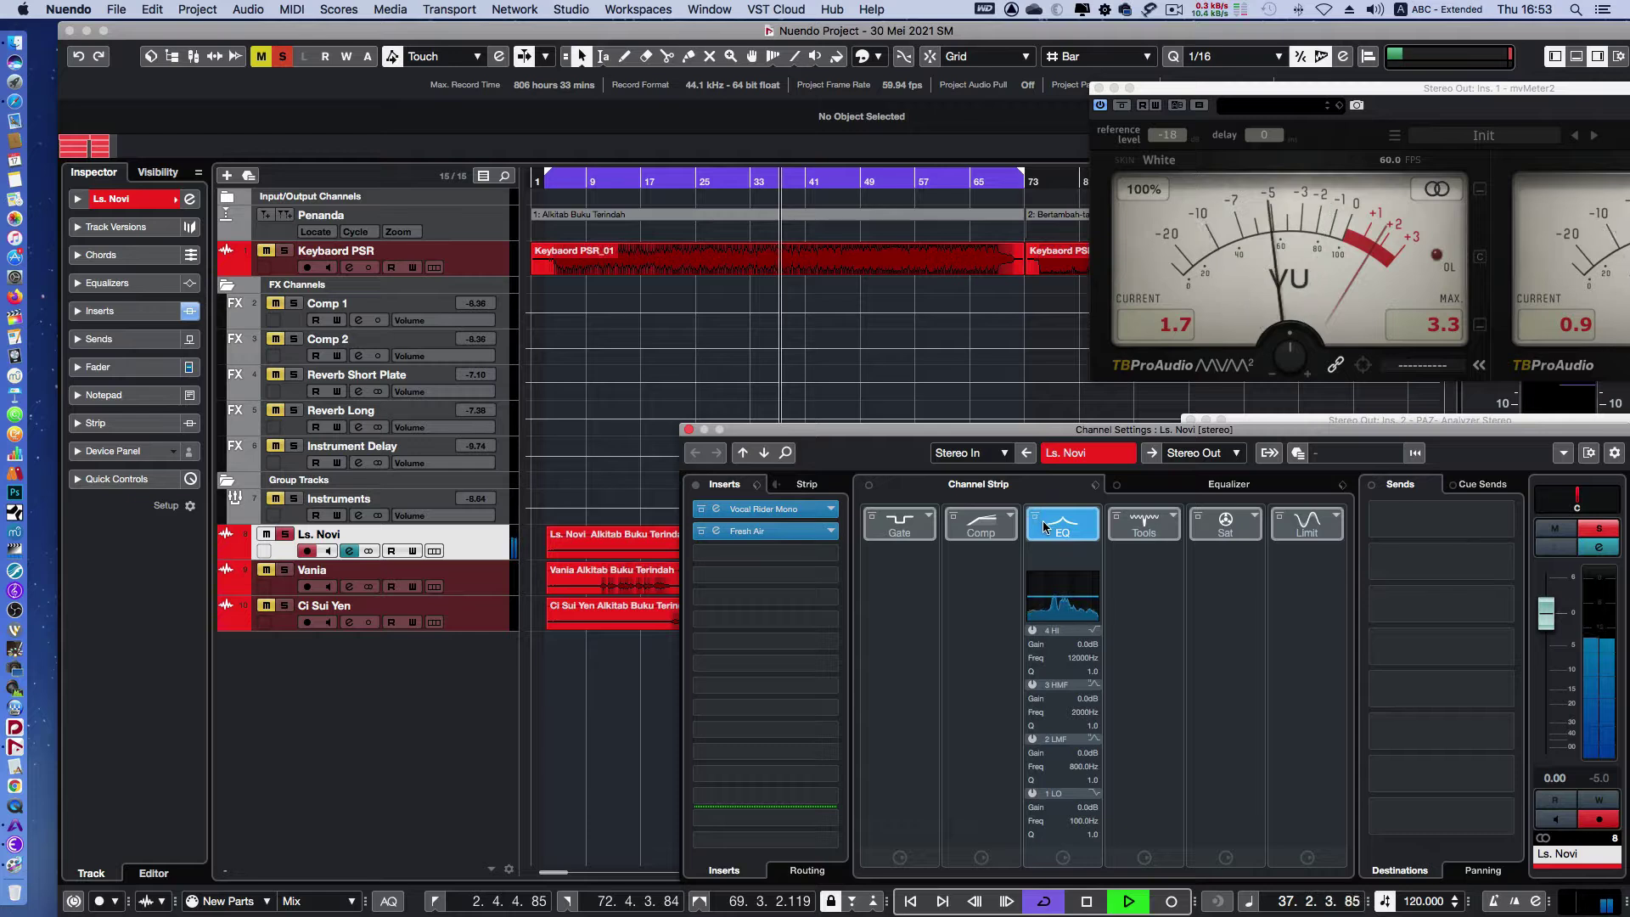
# Reorder the first vocal's channel strip to Comp, EQ, Gate, and load the Standard Compressor in the Comp module
pyautogui.moveTo(981, 519); pyautogui.dragTo(900, 519)
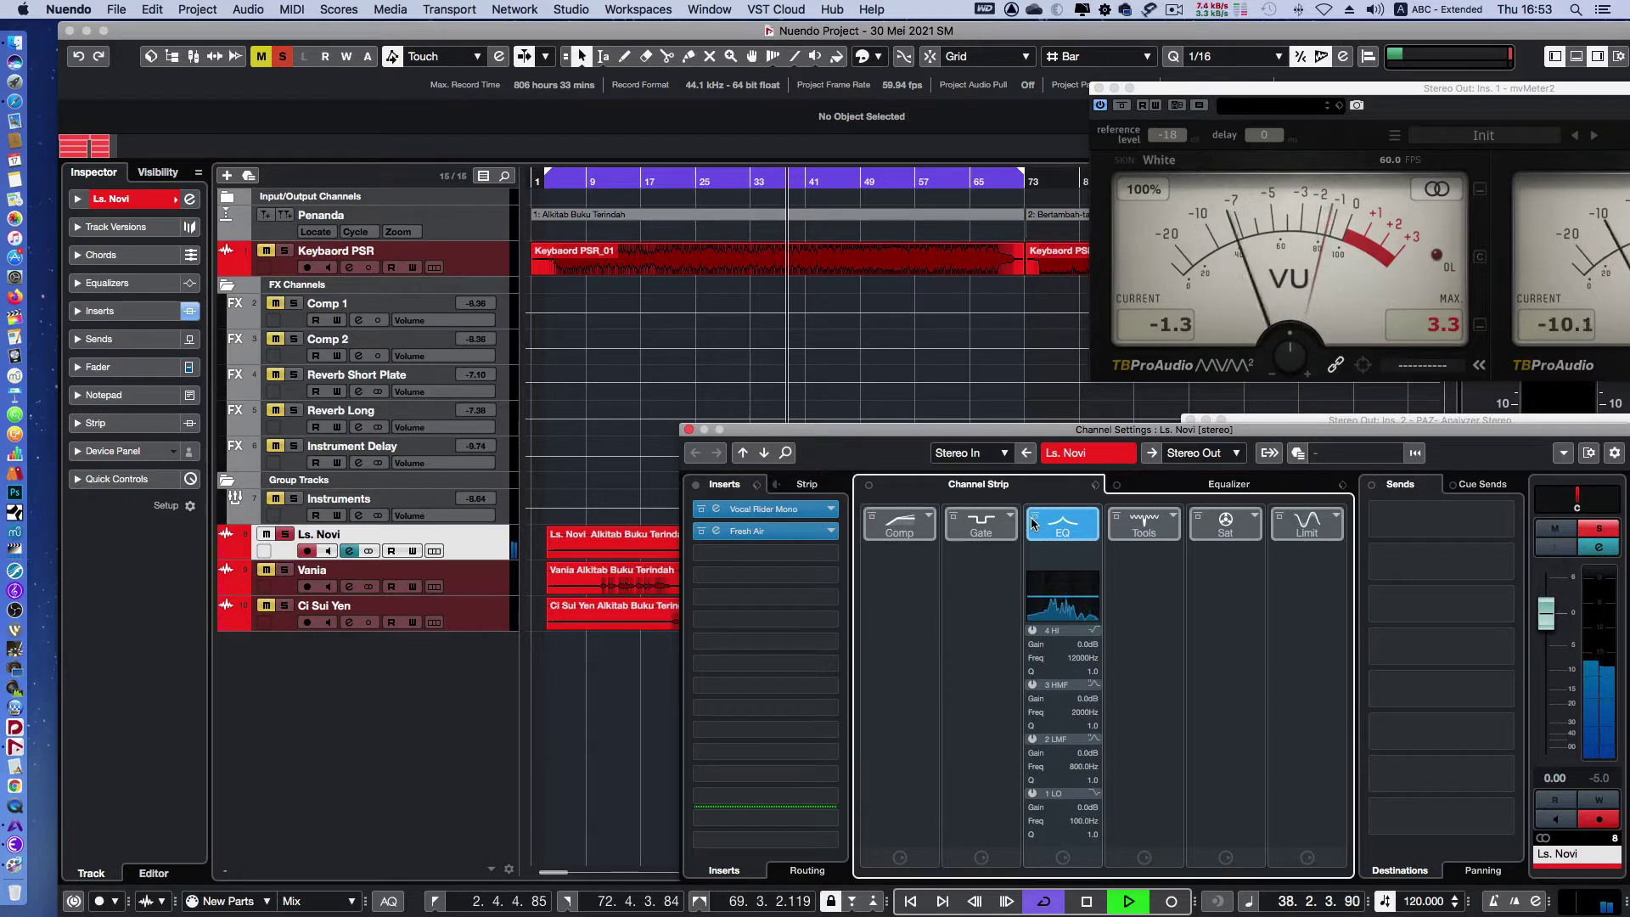
pyautogui.moveTo(1062, 519); pyautogui.dragTo(980, 519)
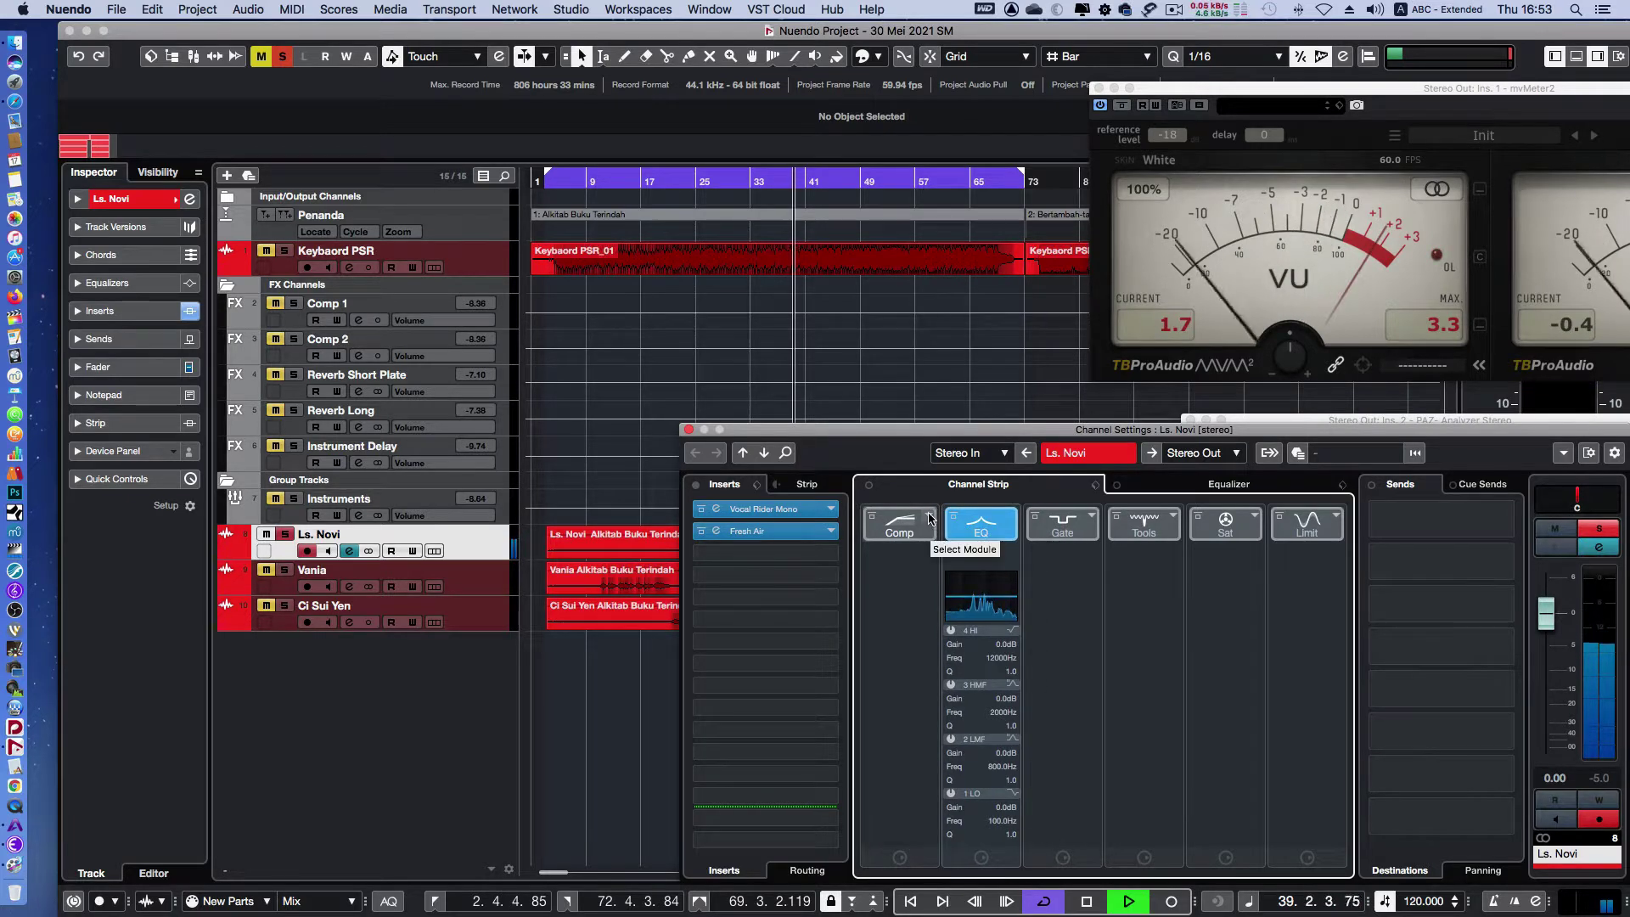
pyautogui.click(930, 518)
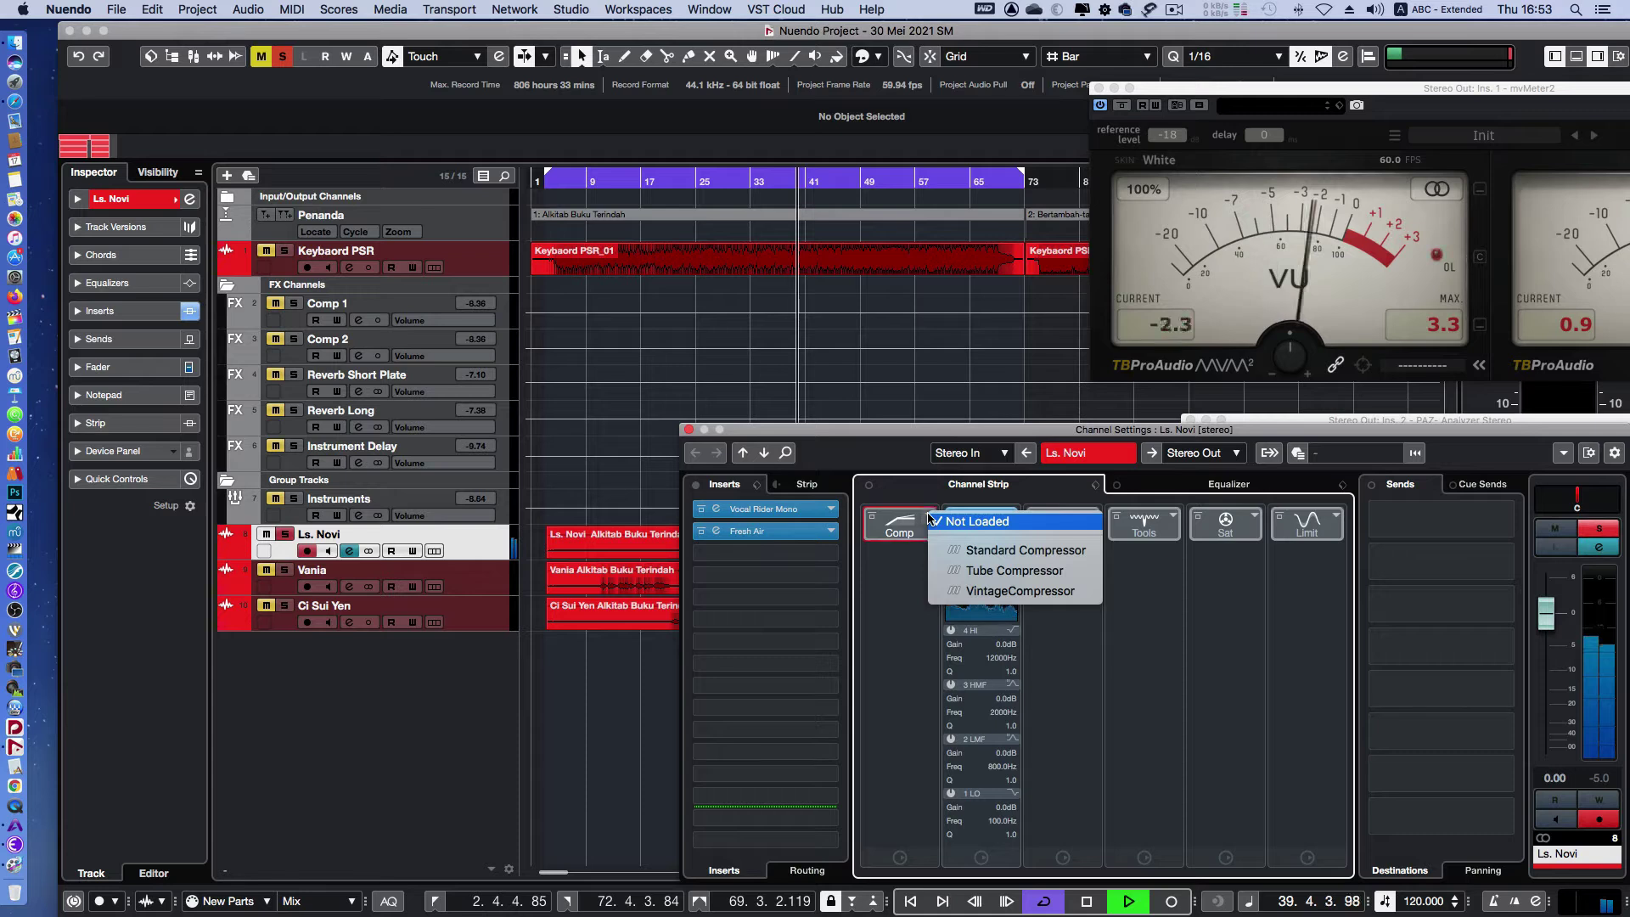
pyautogui.click(985, 550)
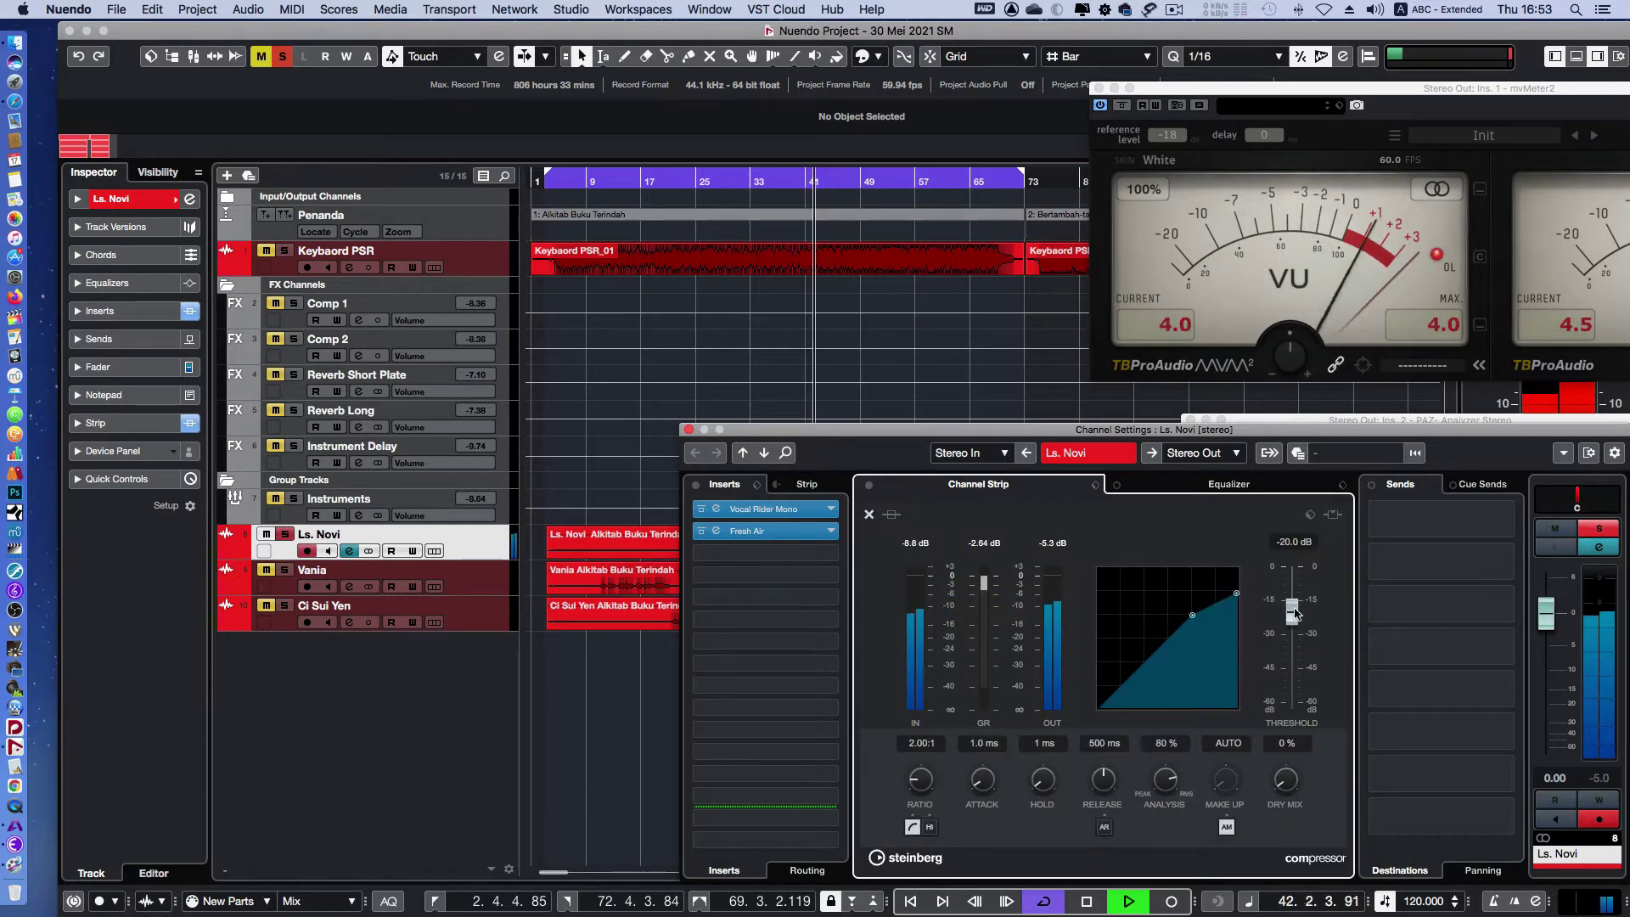
# Lower the first vocal's fader to -7.37 dB and replay the track from about bar 46
pyautogui.moveTo(1547, 612); pyautogui.dragTo(1545, 650)
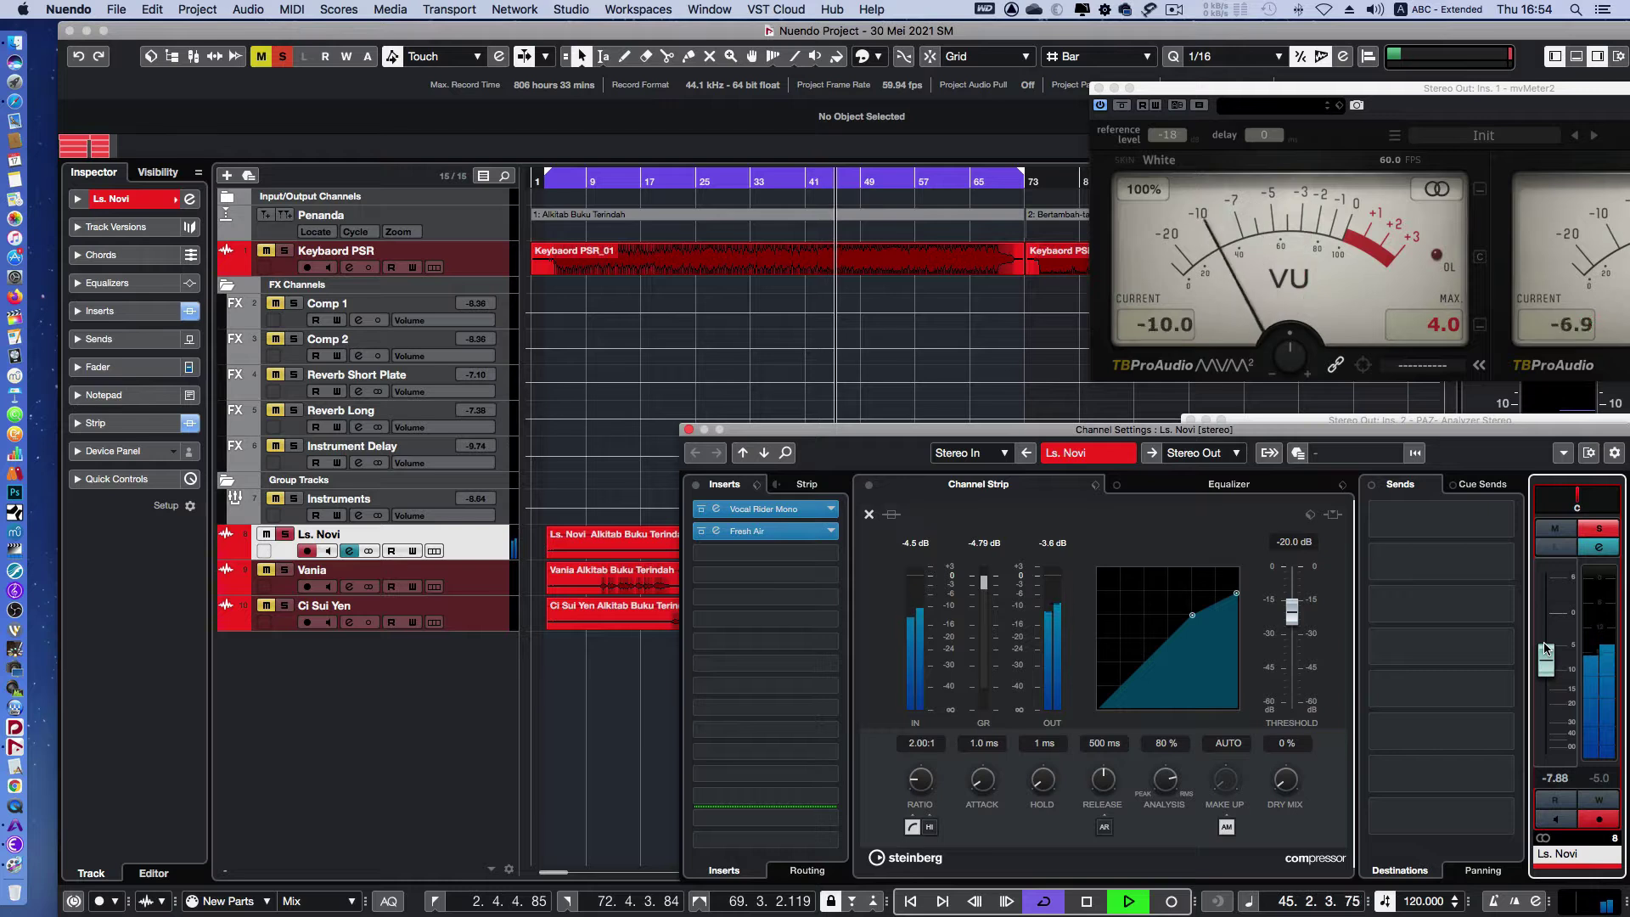
pyautogui.moveTo(1549, 651); pyautogui.dragTo(1549, 656)
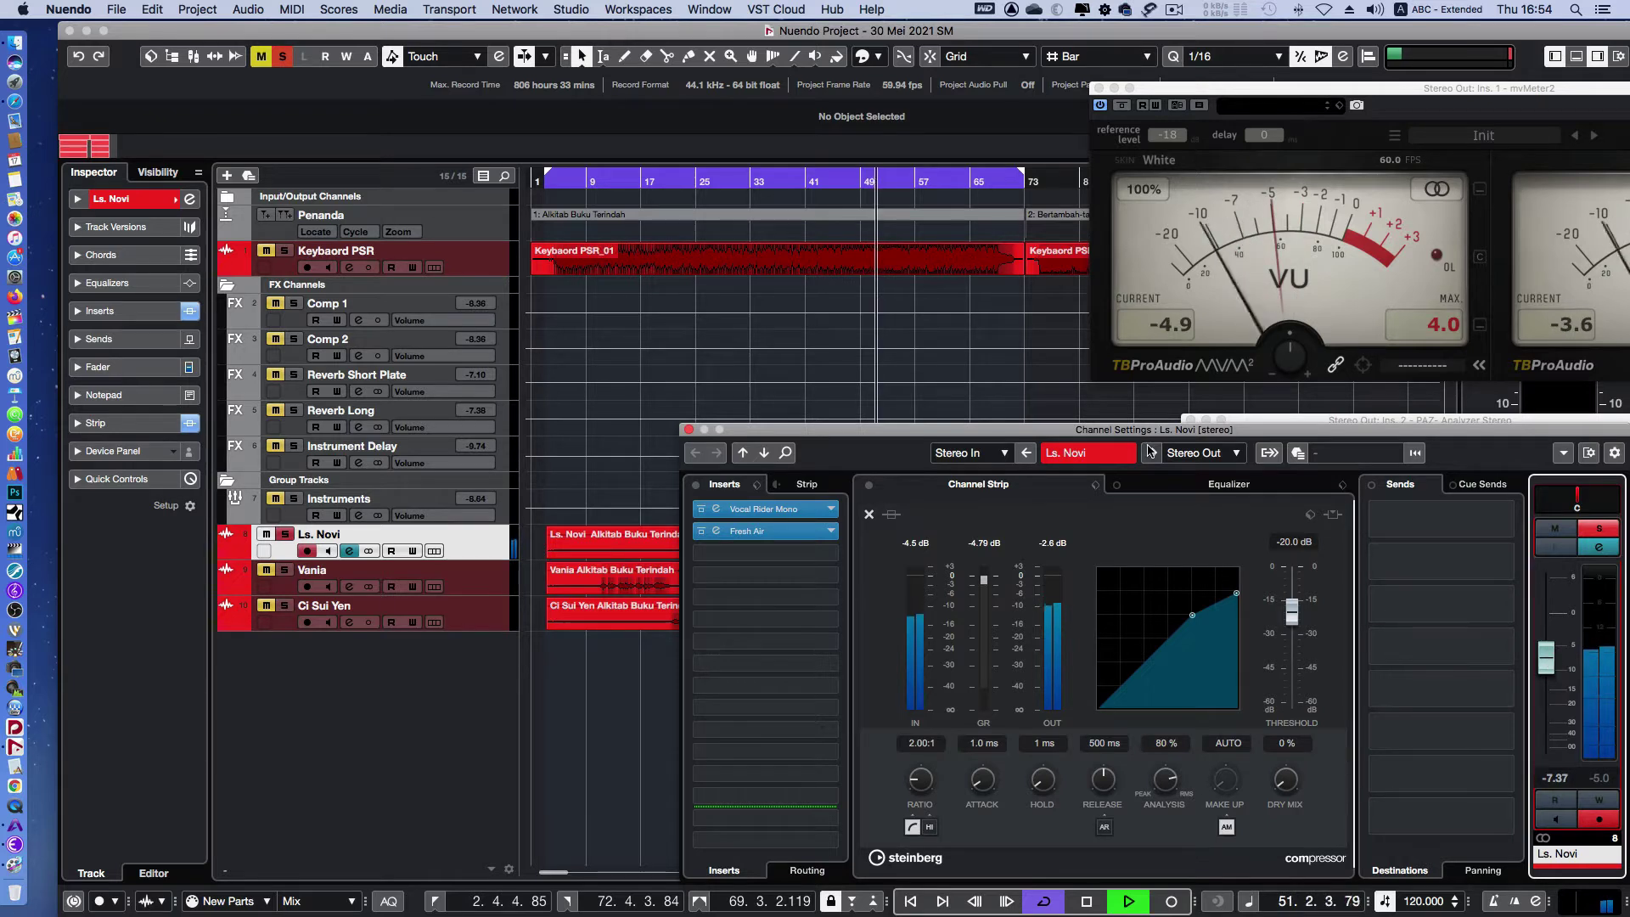
pyautogui.click(843, 186)
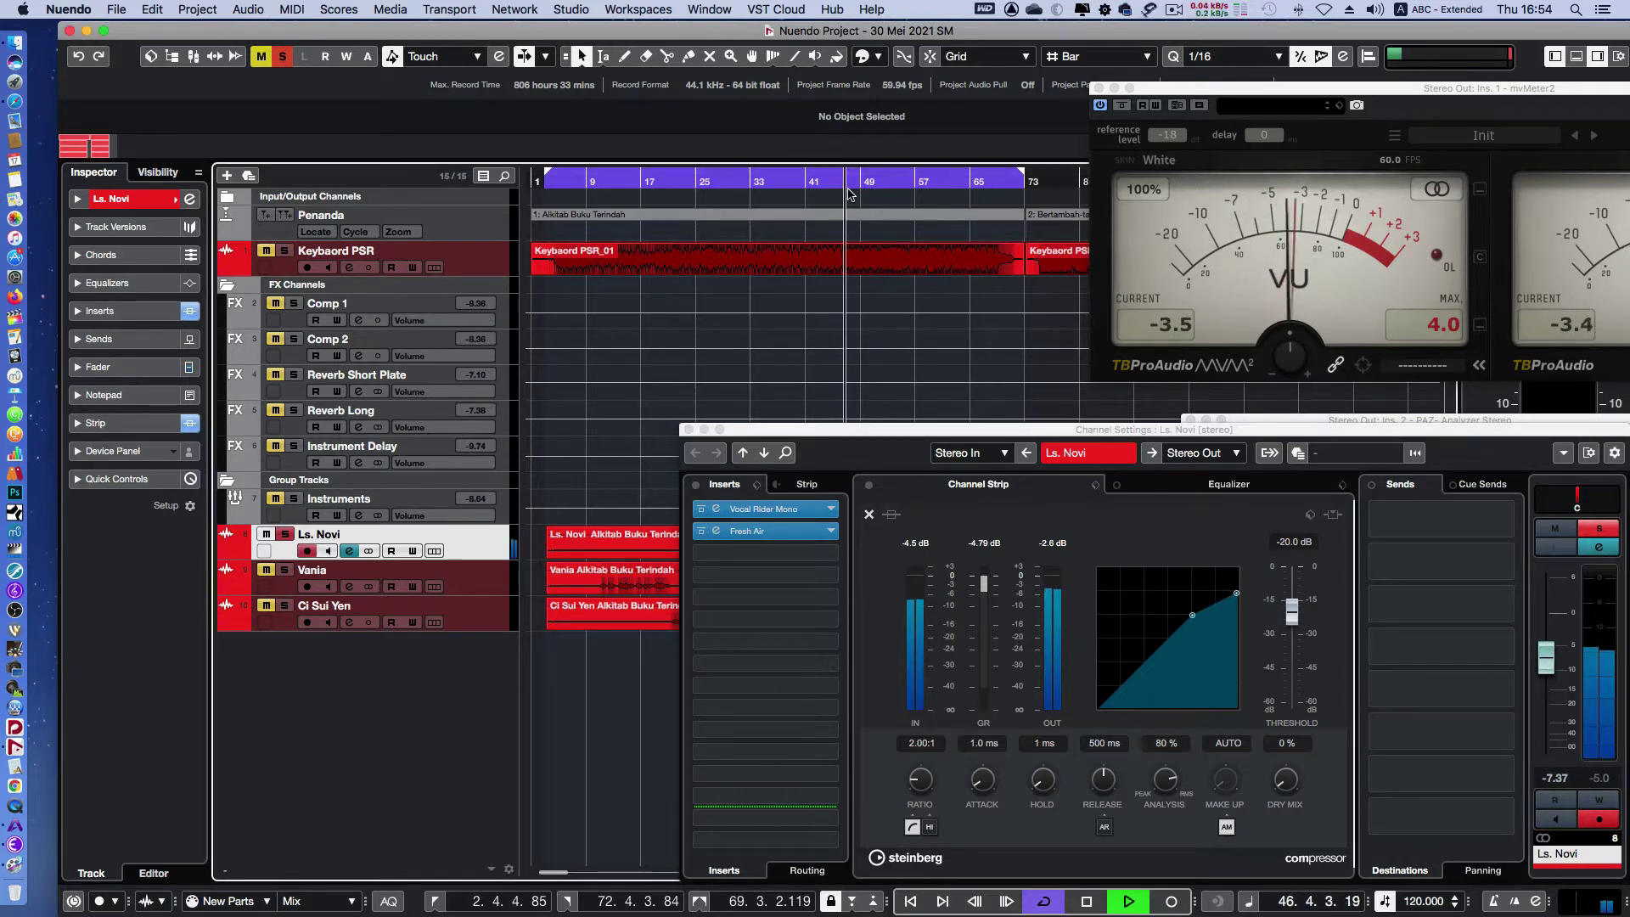
# Move the channel settings clear of the PAZ Analyzer, reset the VU meter's maximum, and set the vocal's fader to -6.25 dB
pyautogui.moveTo(1044, 439); pyautogui.dragTo(981, 560)
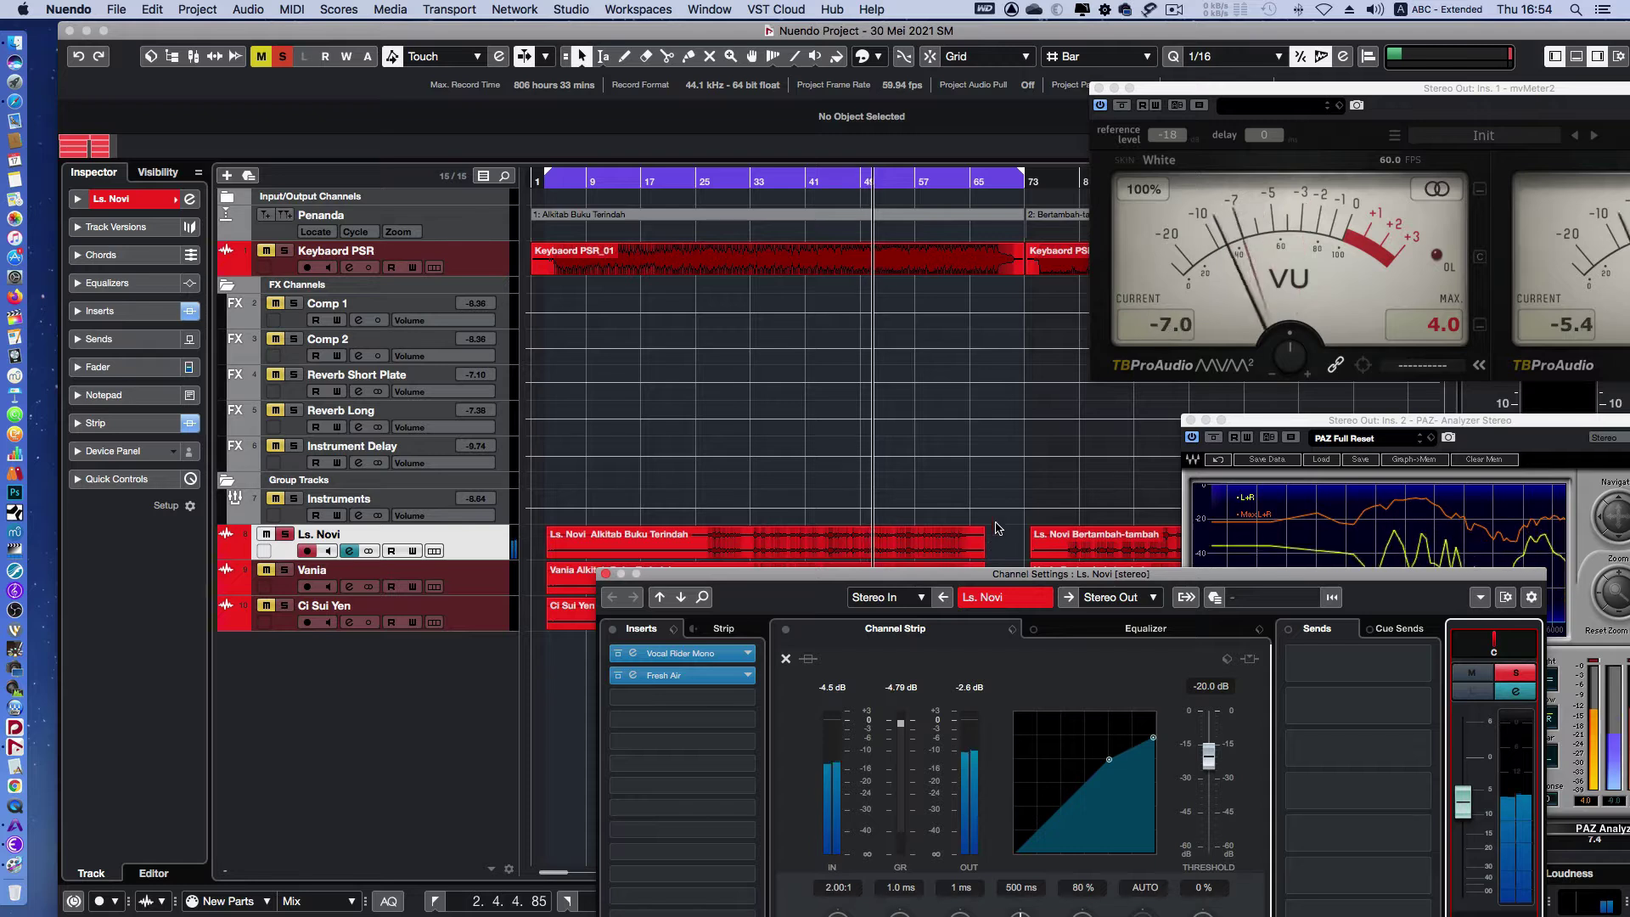
pyautogui.click(1462, 406)
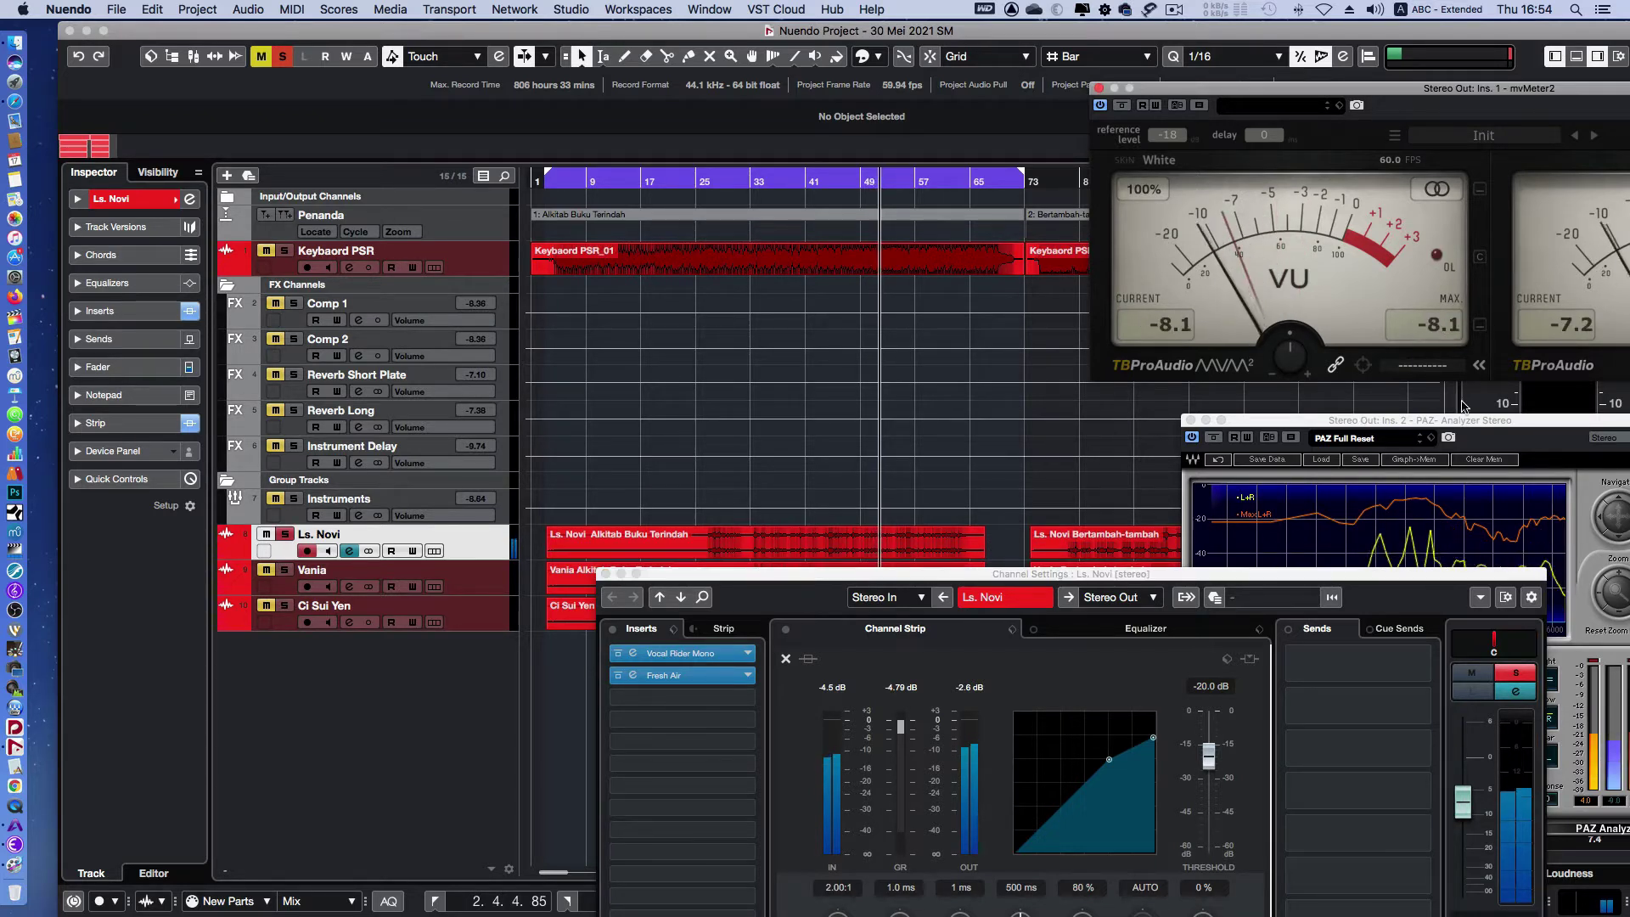
pyautogui.click(1462, 803)
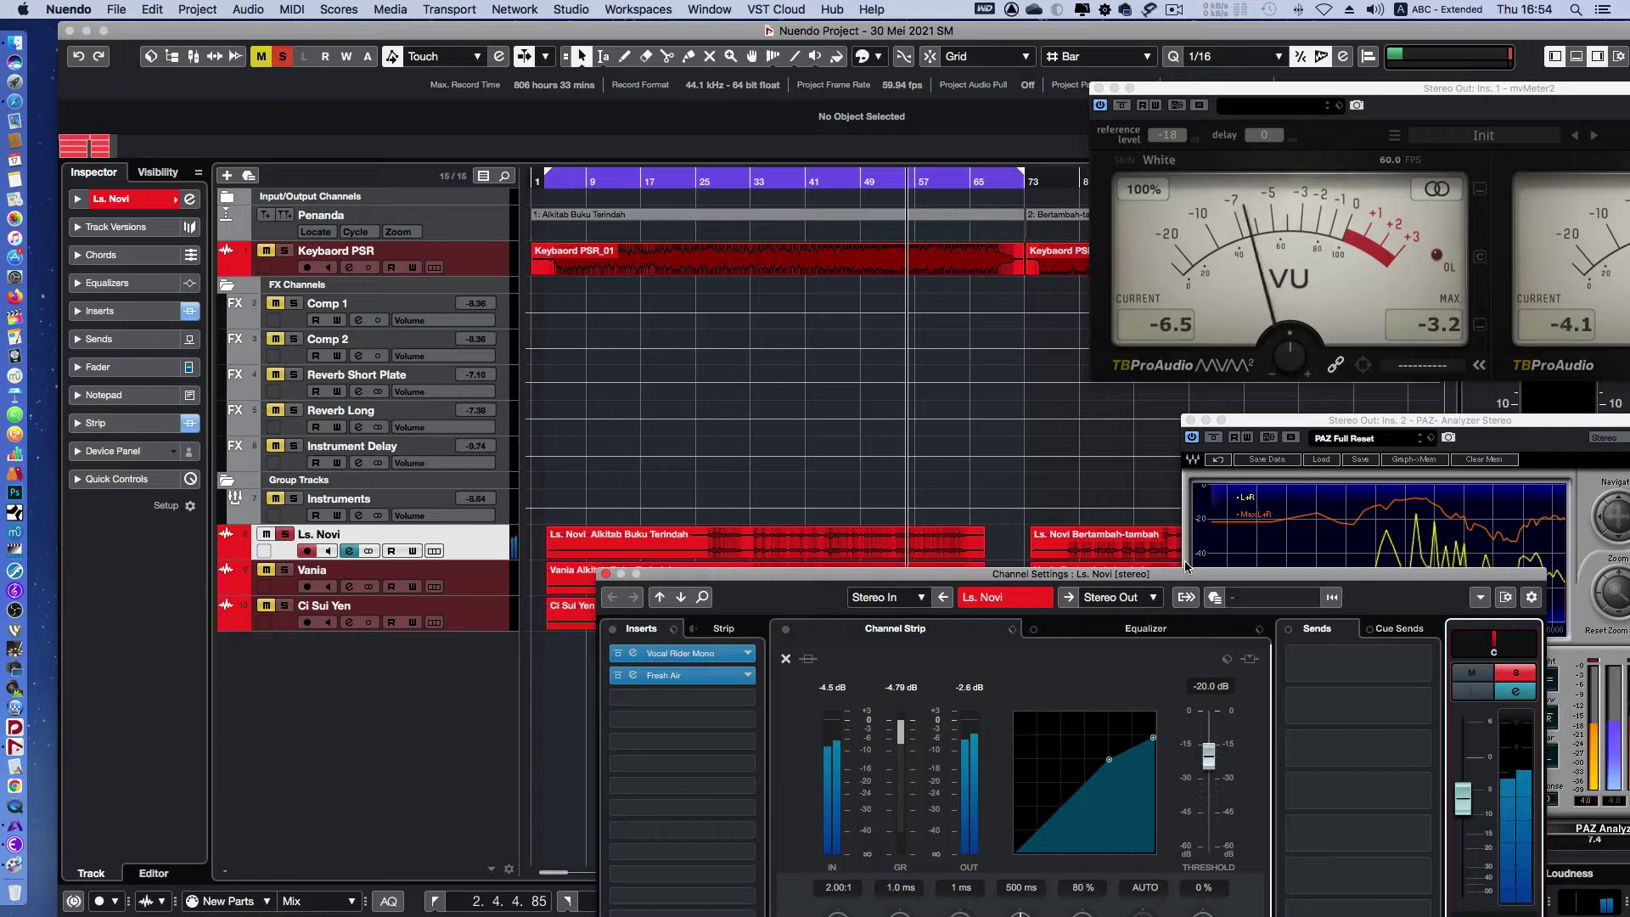
pyautogui.moveTo(1360, 578); pyautogui.dragTo(1272, 522)
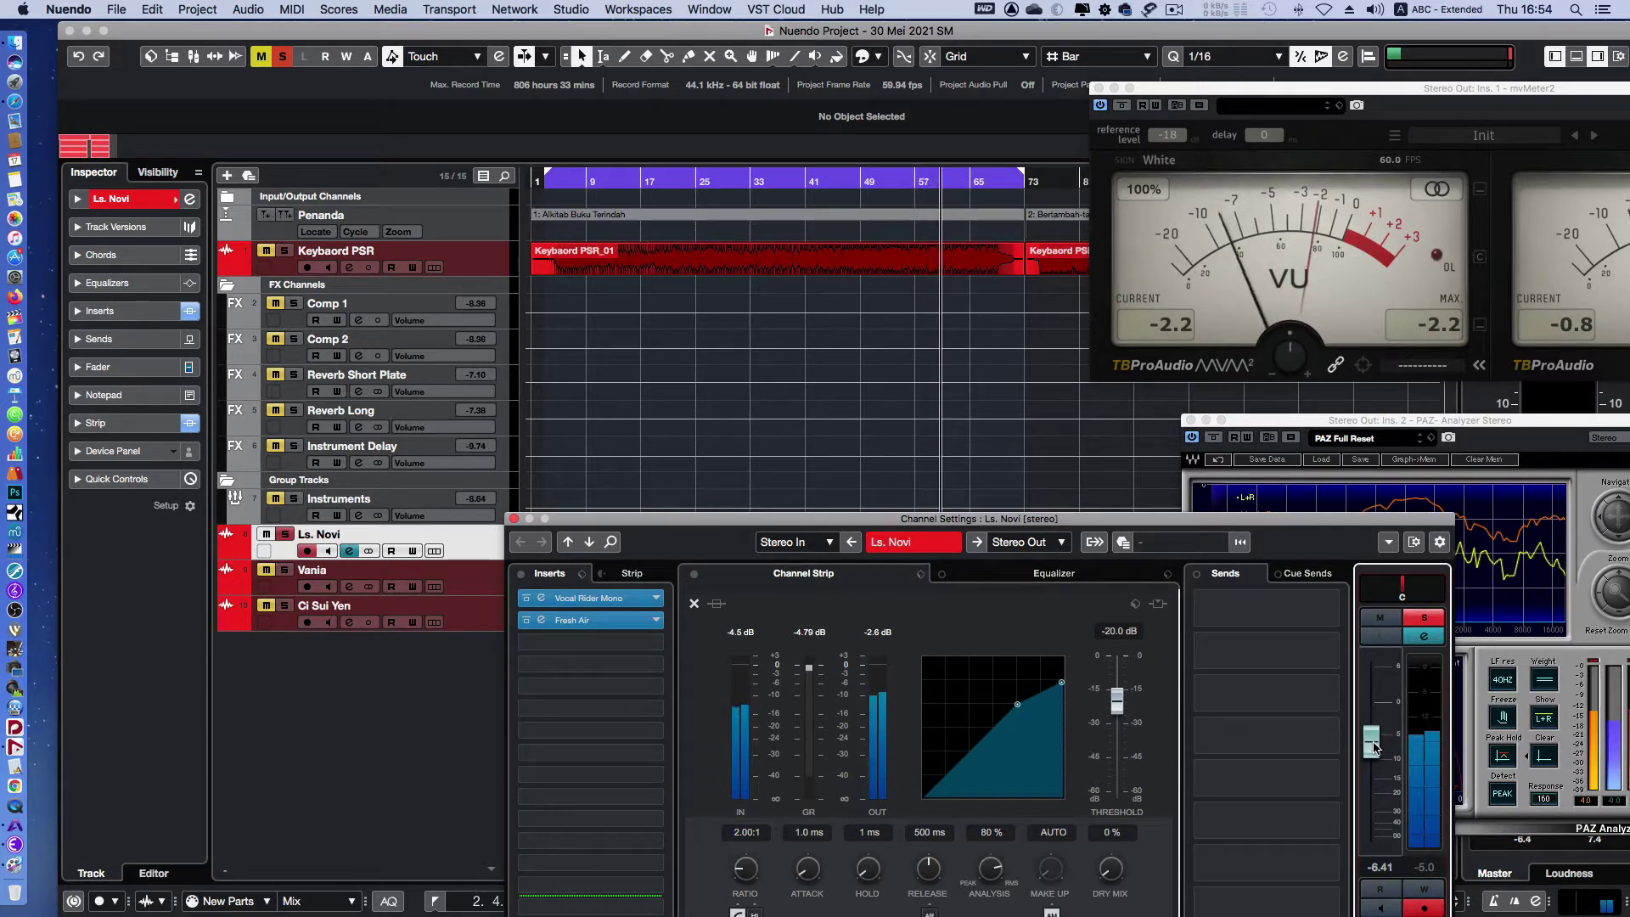
pyautogui.moveTo(1374, 748); pyautogui.dragTo(1375, 746)
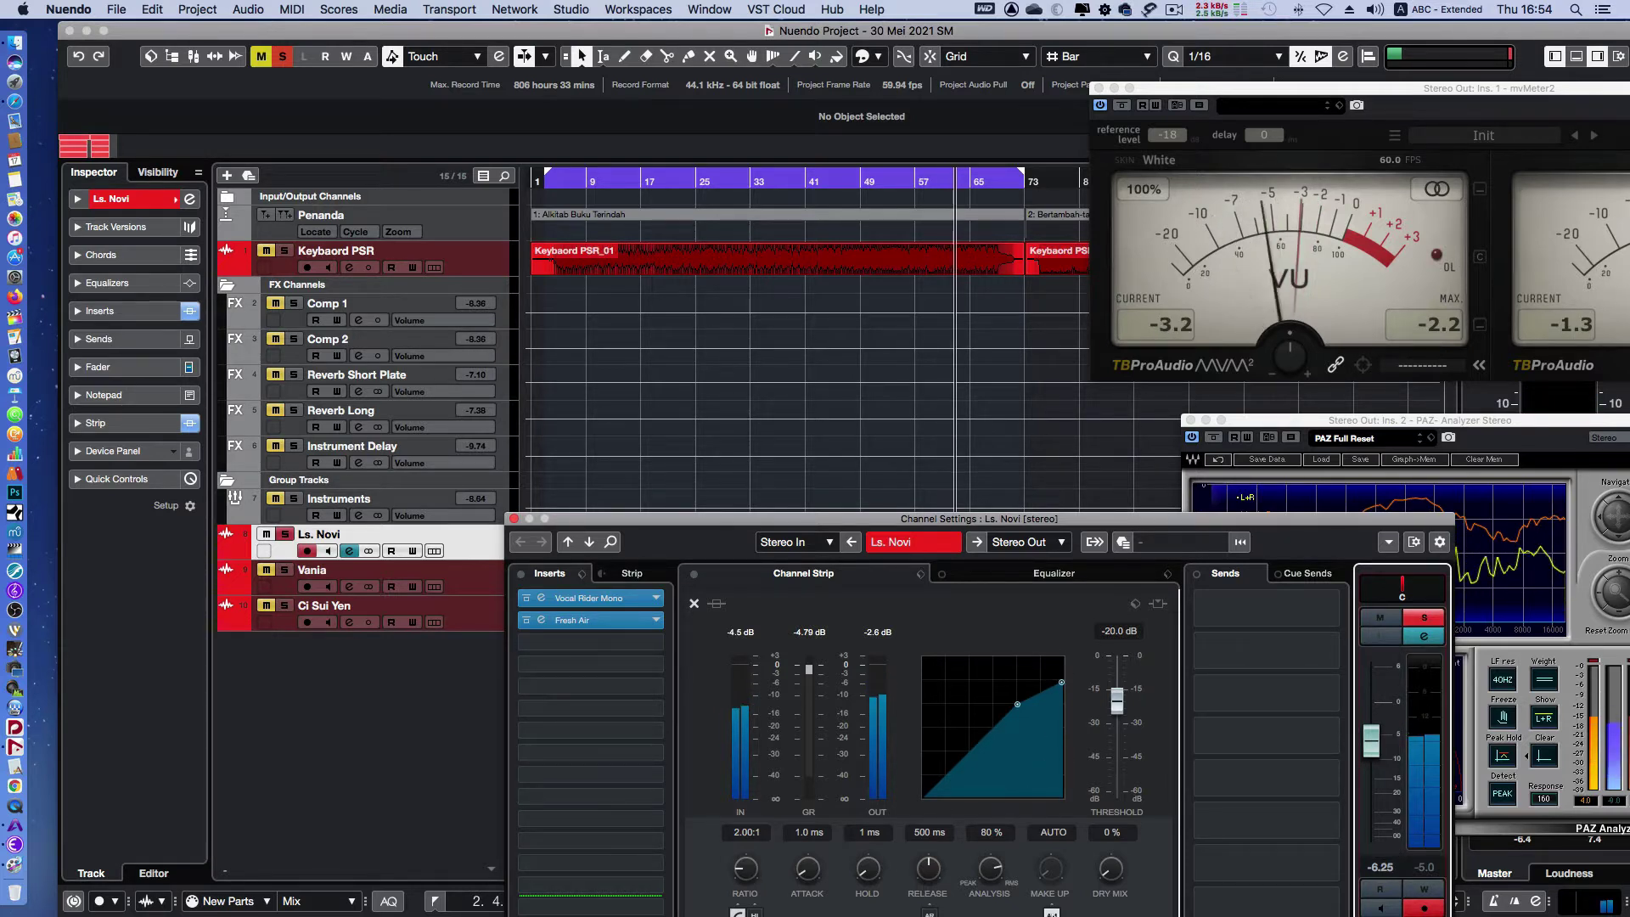
# Turn off the compressor's automatic make-up gain and raise the vocal's fader to -1.65 dB while auditioning from about bar 46
pyautogui.click(1054, 903)
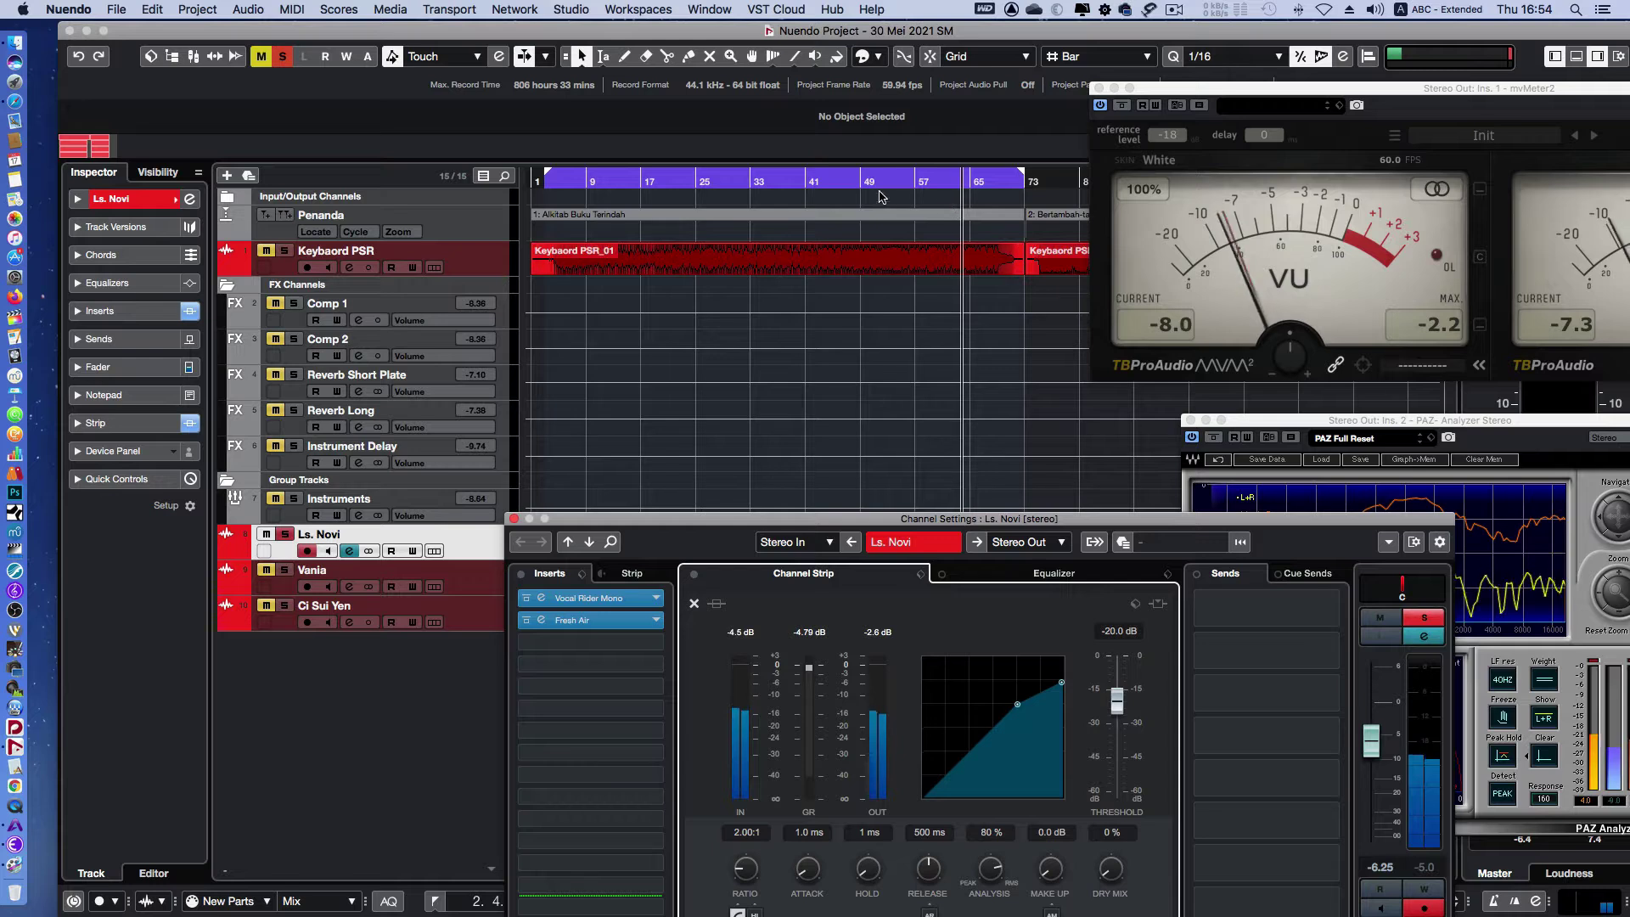
pyautogui.click(846, 180)
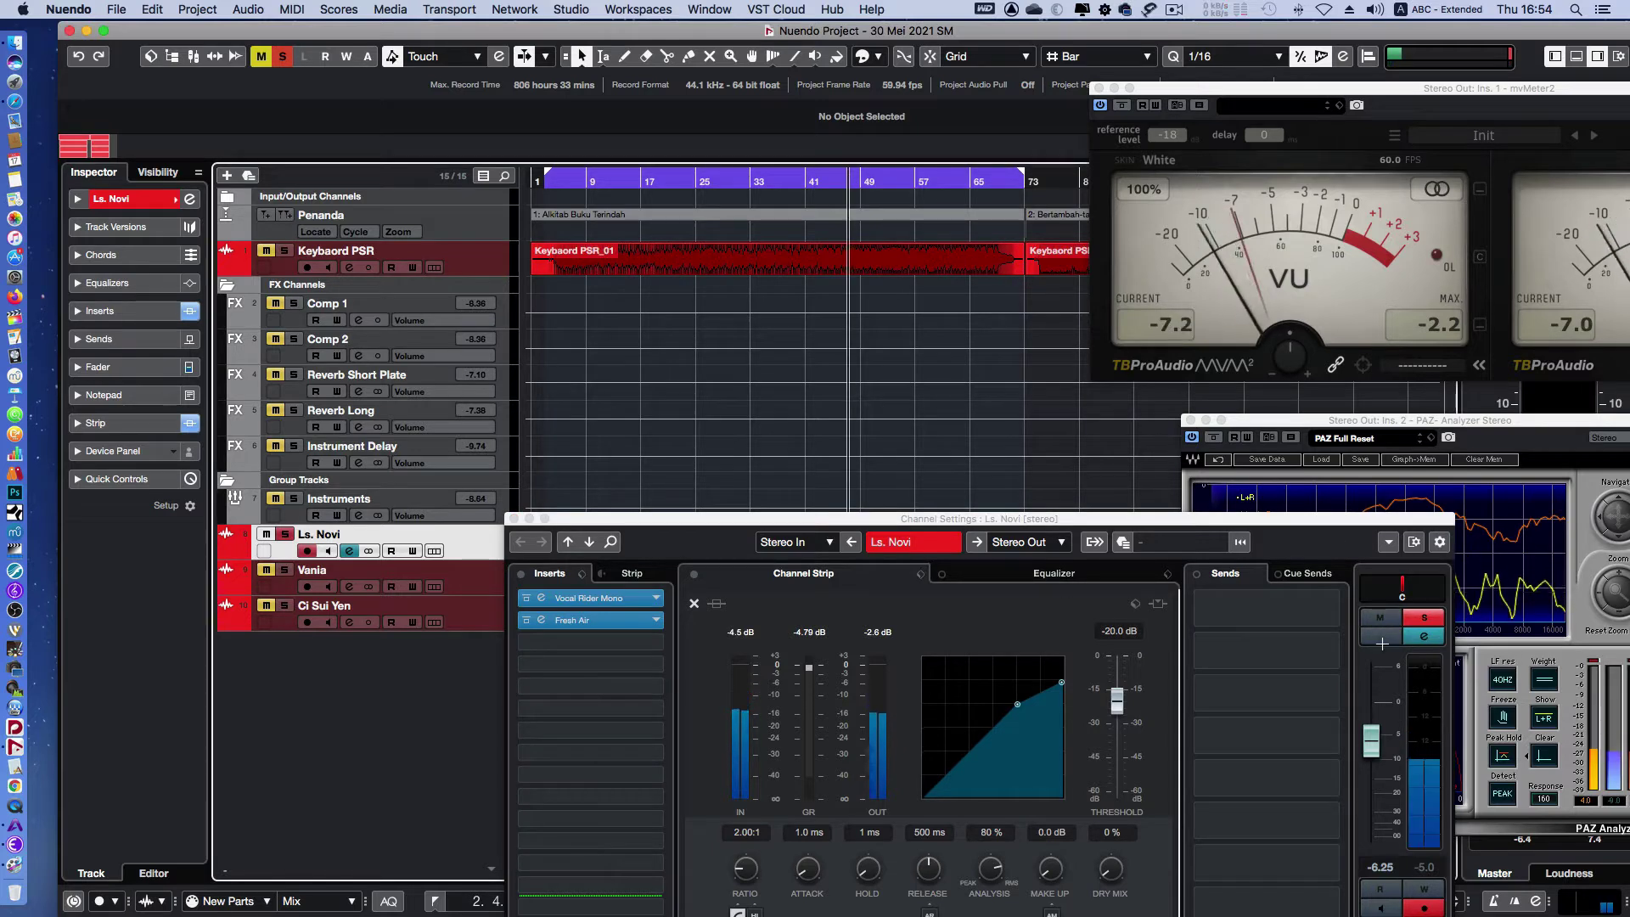
pyautogui.moveTo(1370, 741); pyautogui.dragTo(1371, 723)
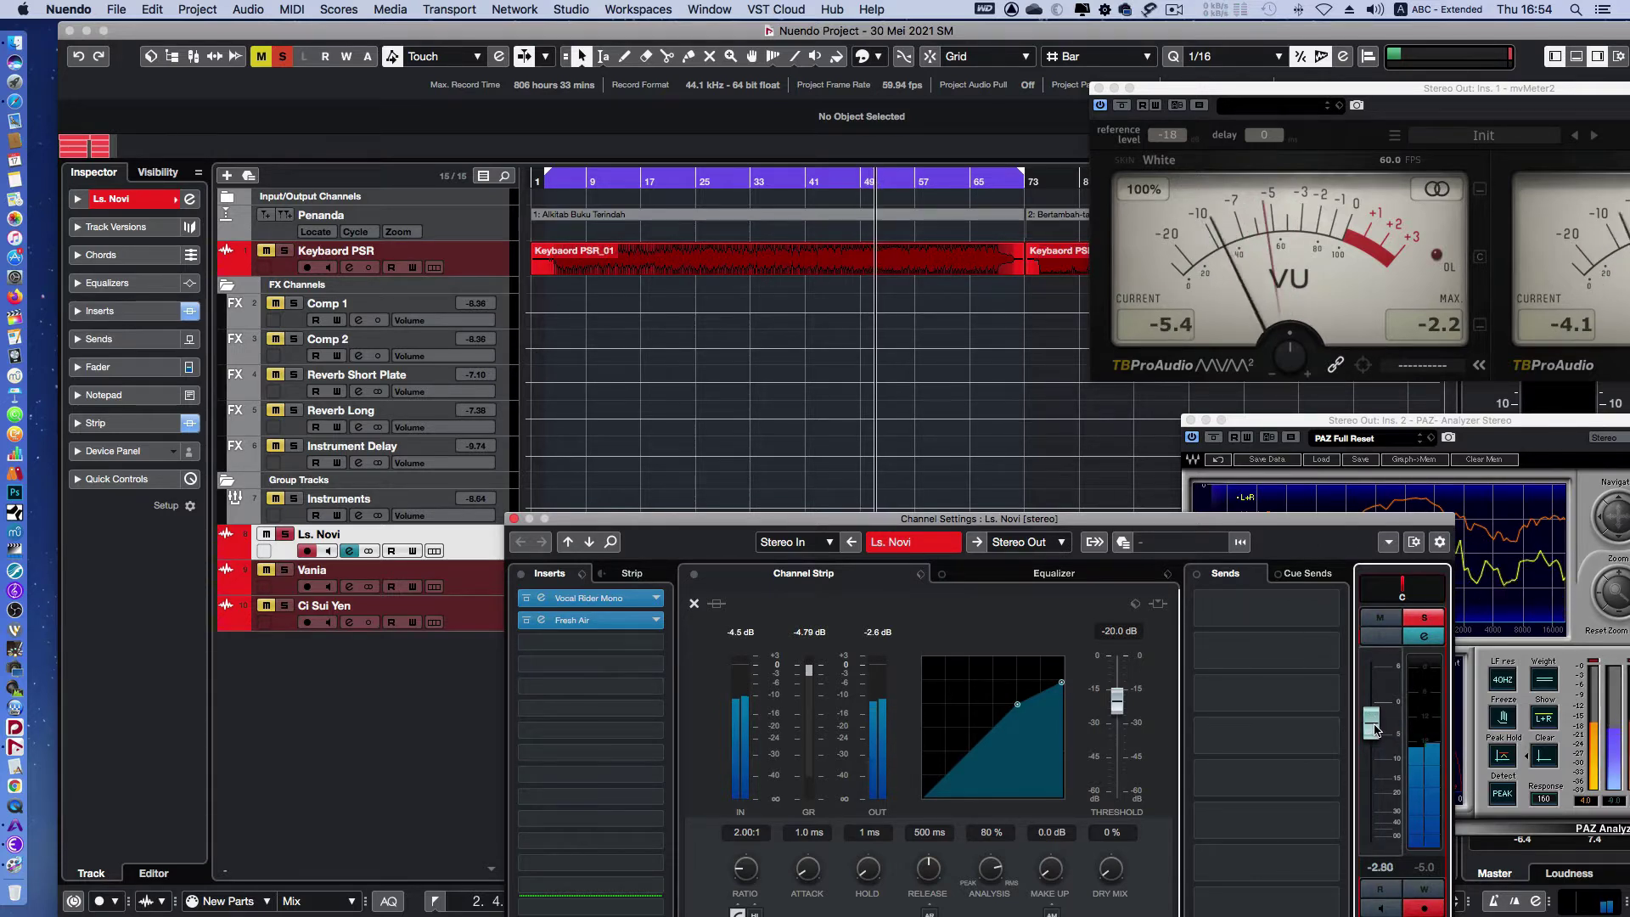
pyautogui.moveTo(1380, 735); pyautogui.dragTo(1380, 728)
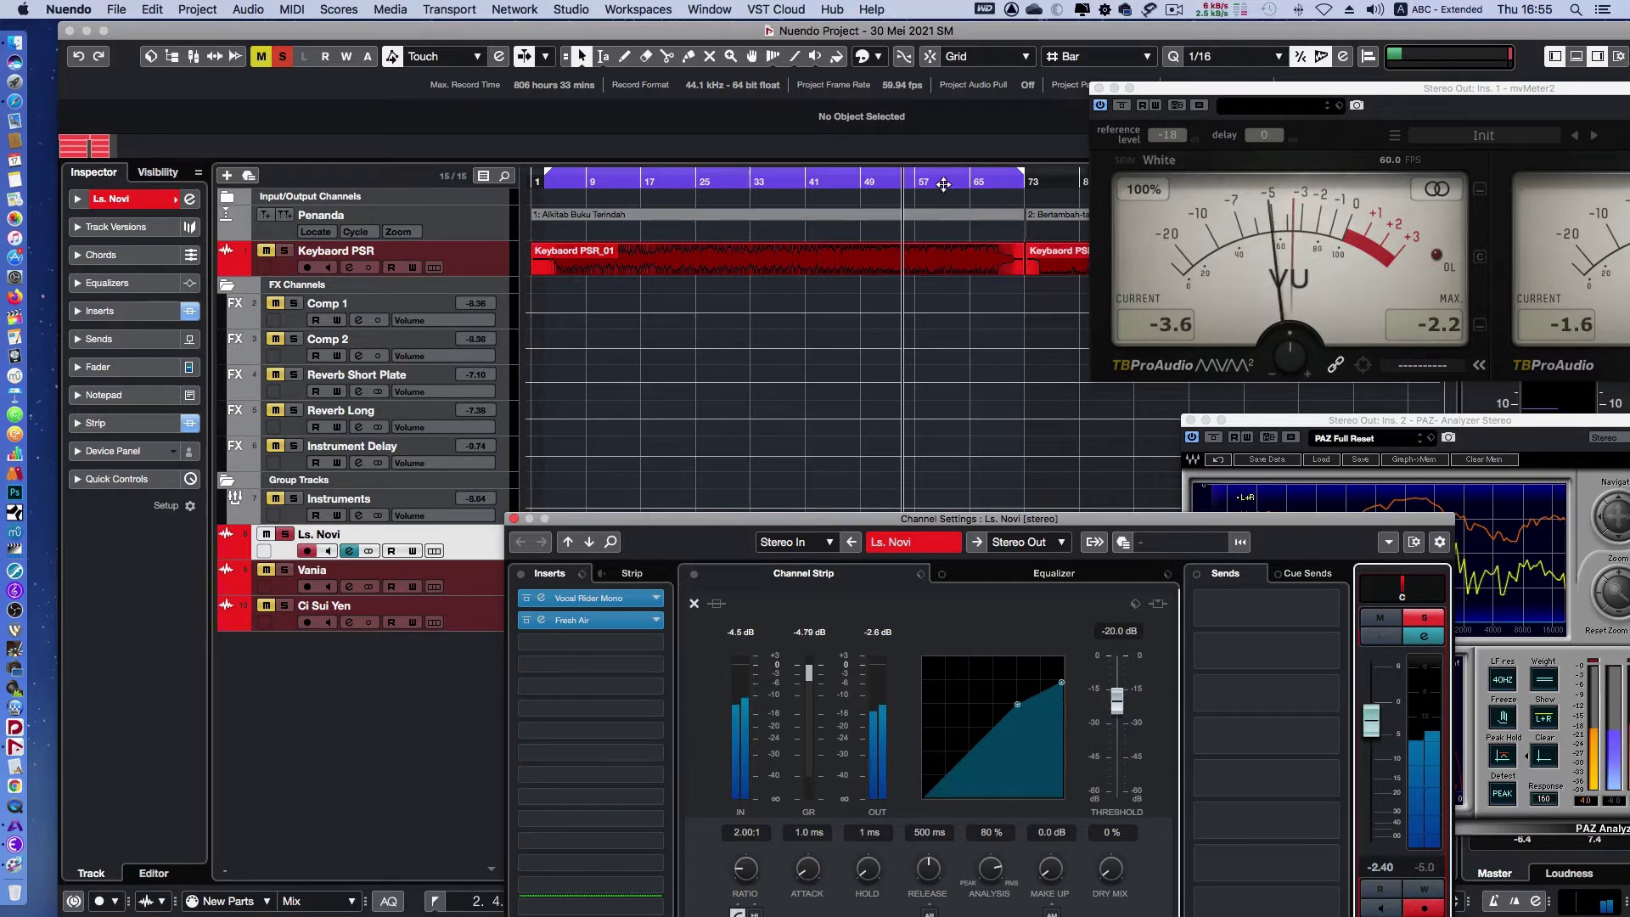
pyautogui.moveTo(1373, 721); pyautogui.dragTo(1377, 719)
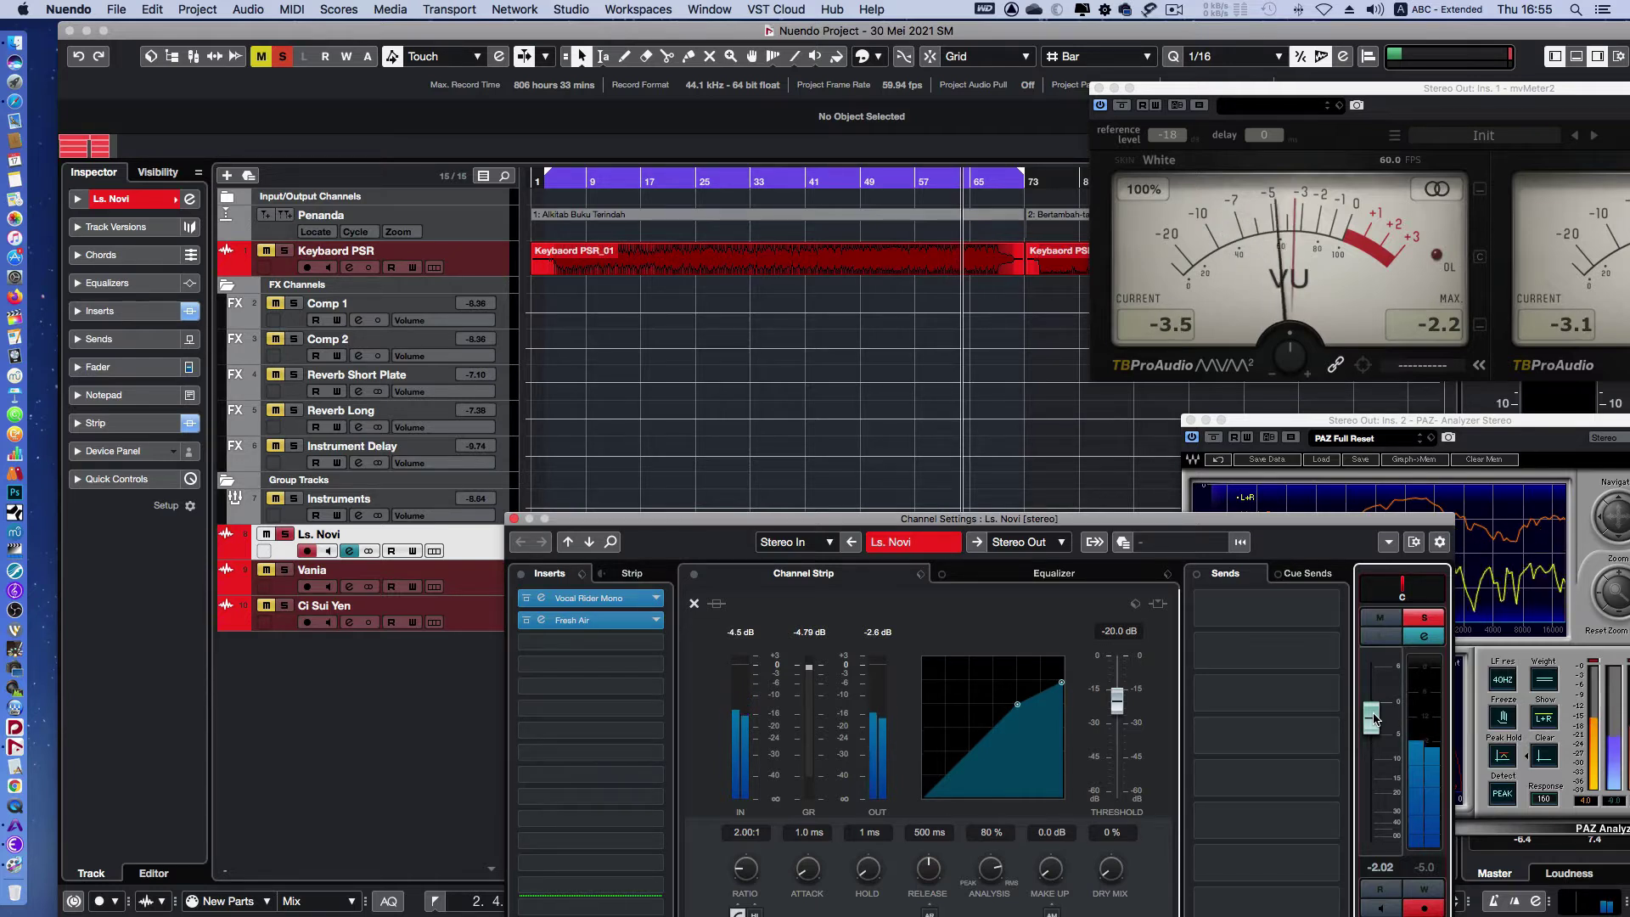
pyautogui.moveTo(1377, 719); pyautogui.dragTo(1376, 716)
pyautogui.click(885, 176)
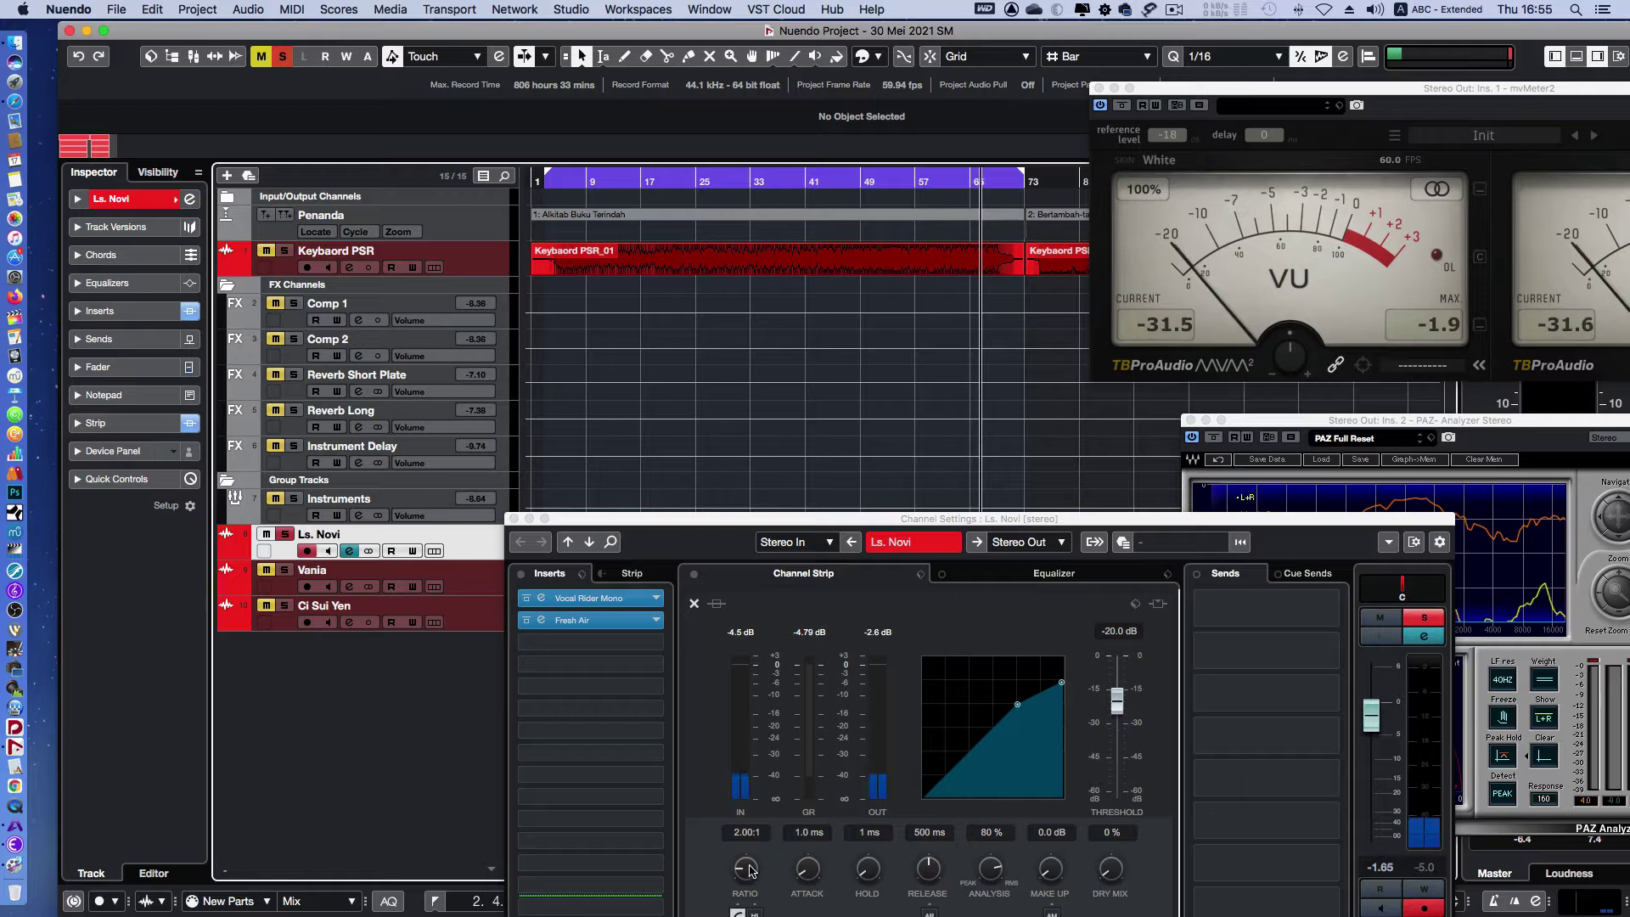
# Set the compressor's ratio to 4.17:1, attack to 18.0 ms, hold to 76 ms and threshold to -18.9 dB while auditioning the vocal
pyautogui.click(841, 639)
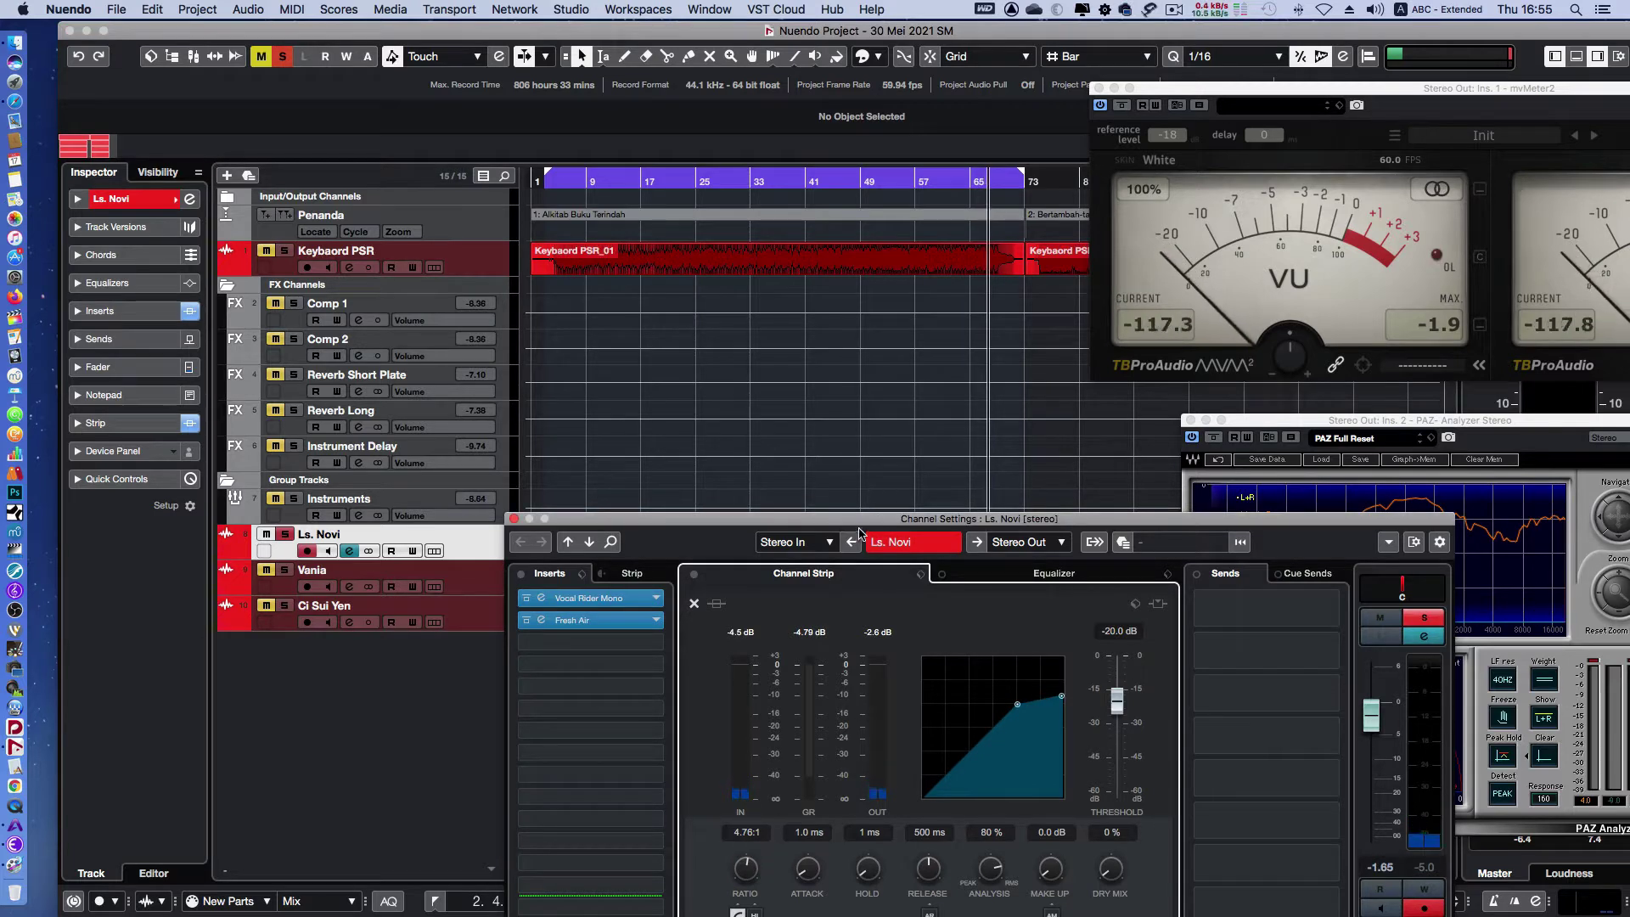
pyautogui.moveTo(849, 519); pyautogui.dragTo(838, 434)
pyautogui.click(807, 190)
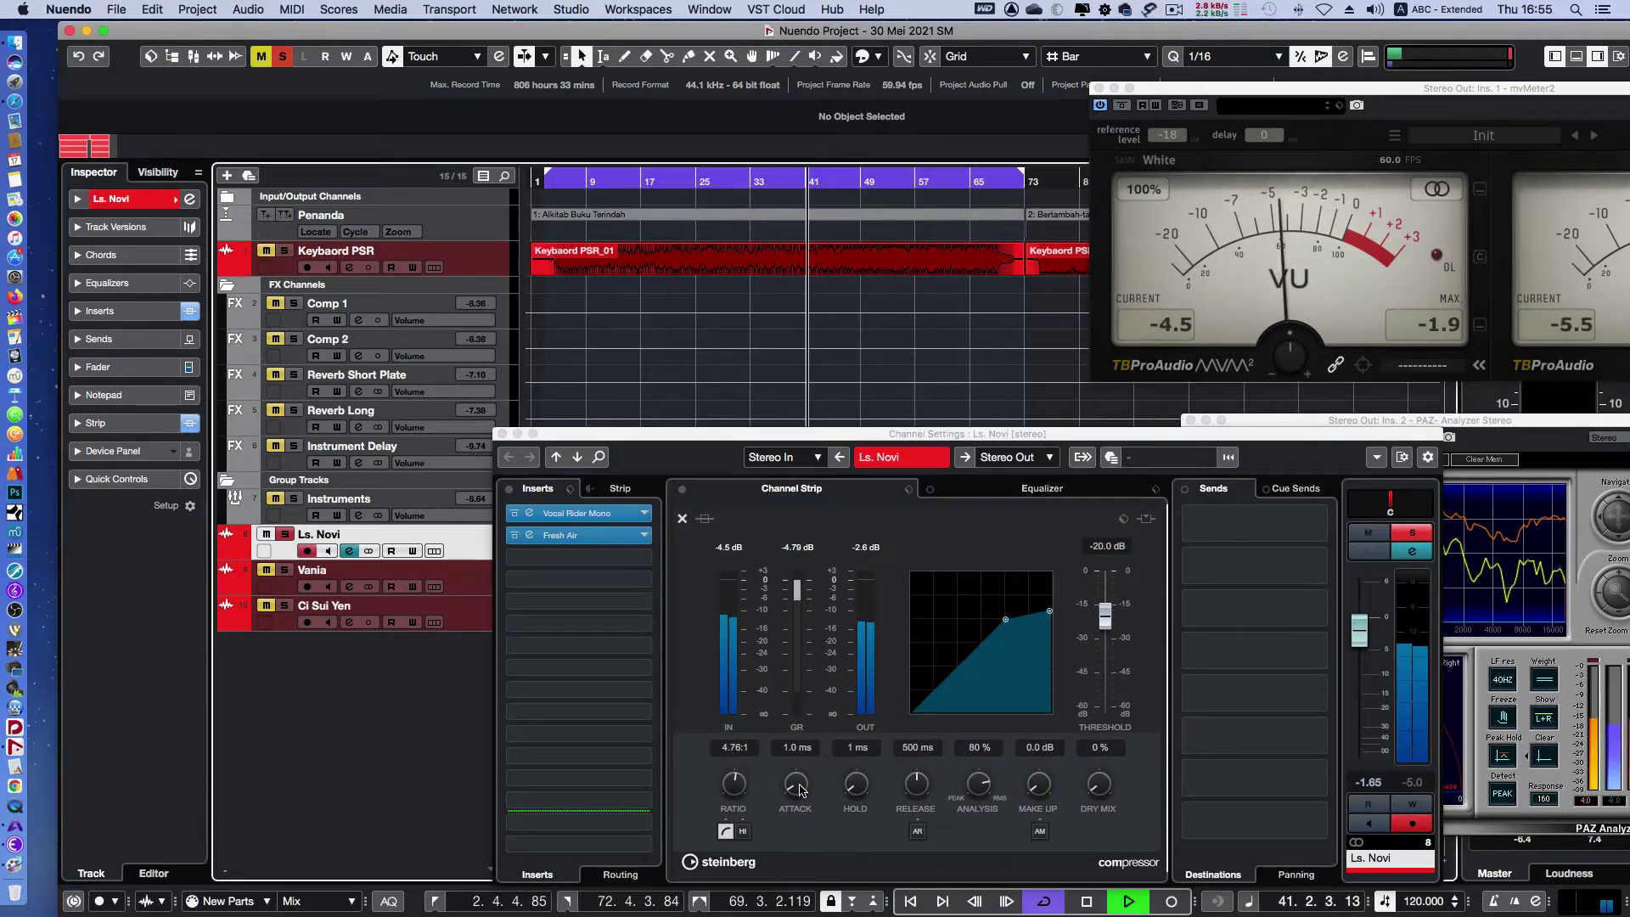
pyautogui.moveTo(733, 787); pyautogui.dragTo(796, 756)
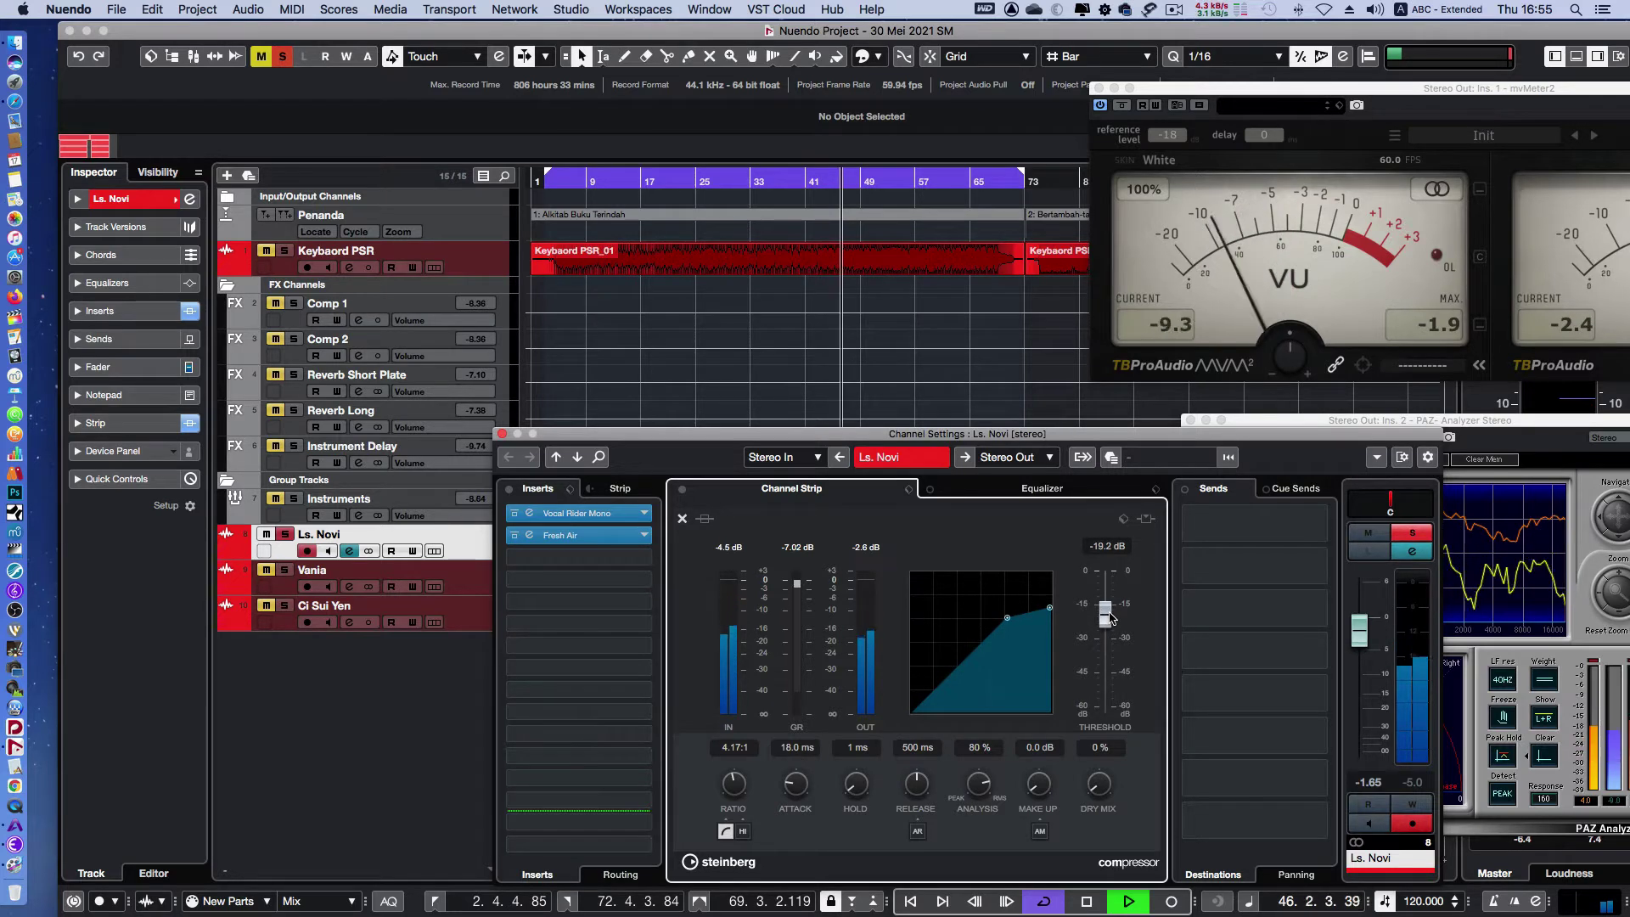
pyautogui.click(798, 547)
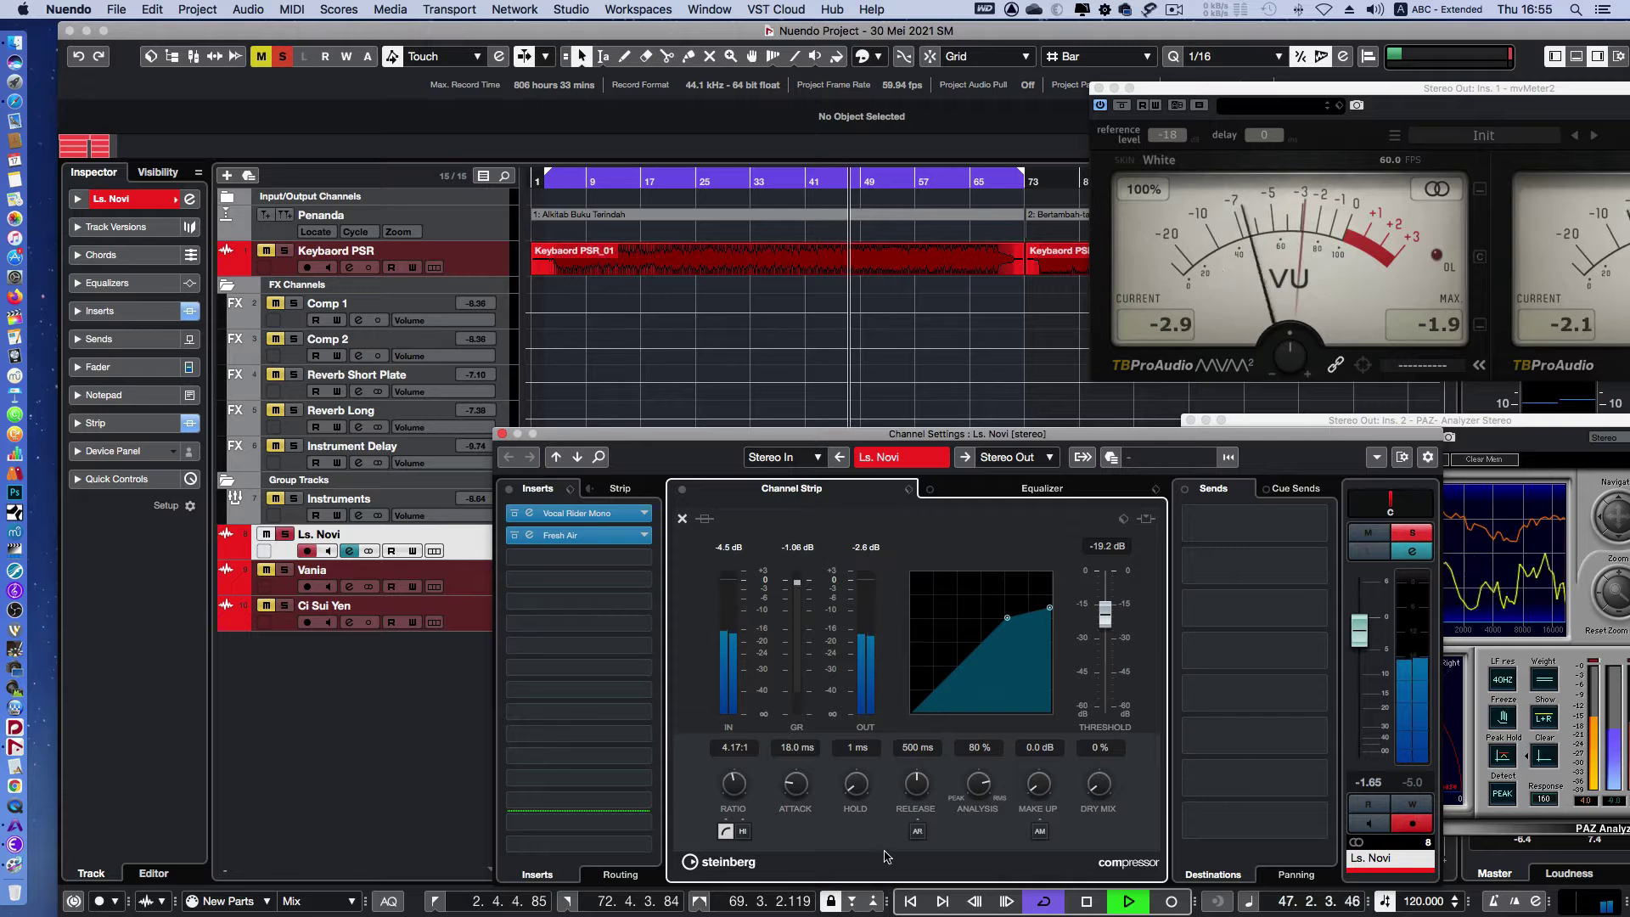
pyautogui.moveTo(849, 764); pyautogui.dragTo(851, 786)
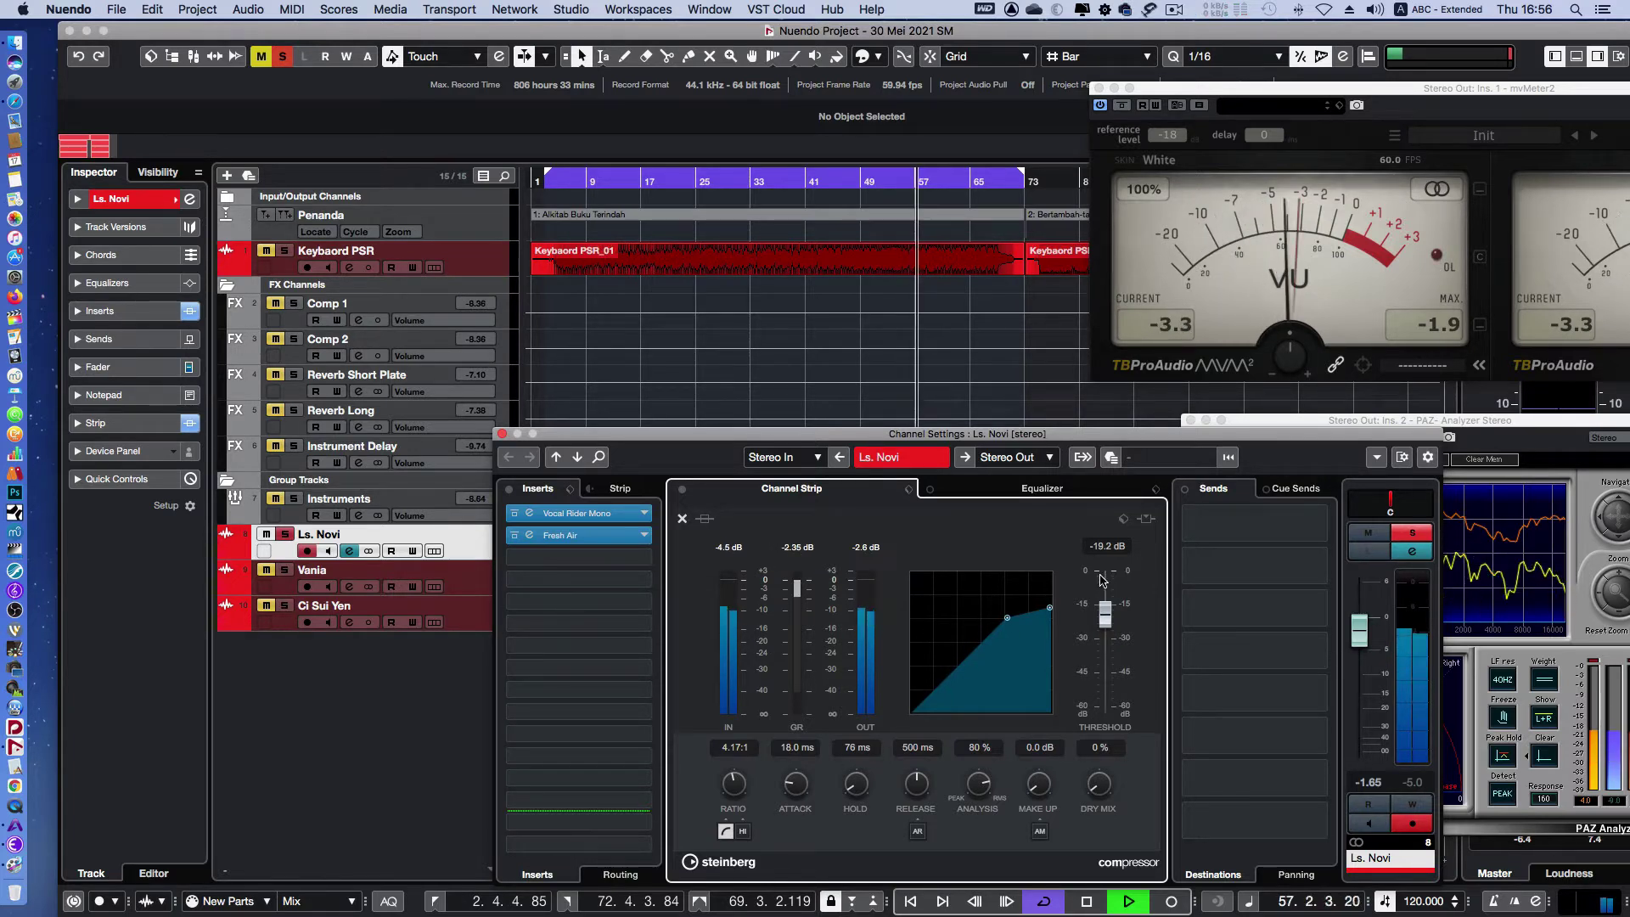
pyautogui.scroll(1, 1108, 615)
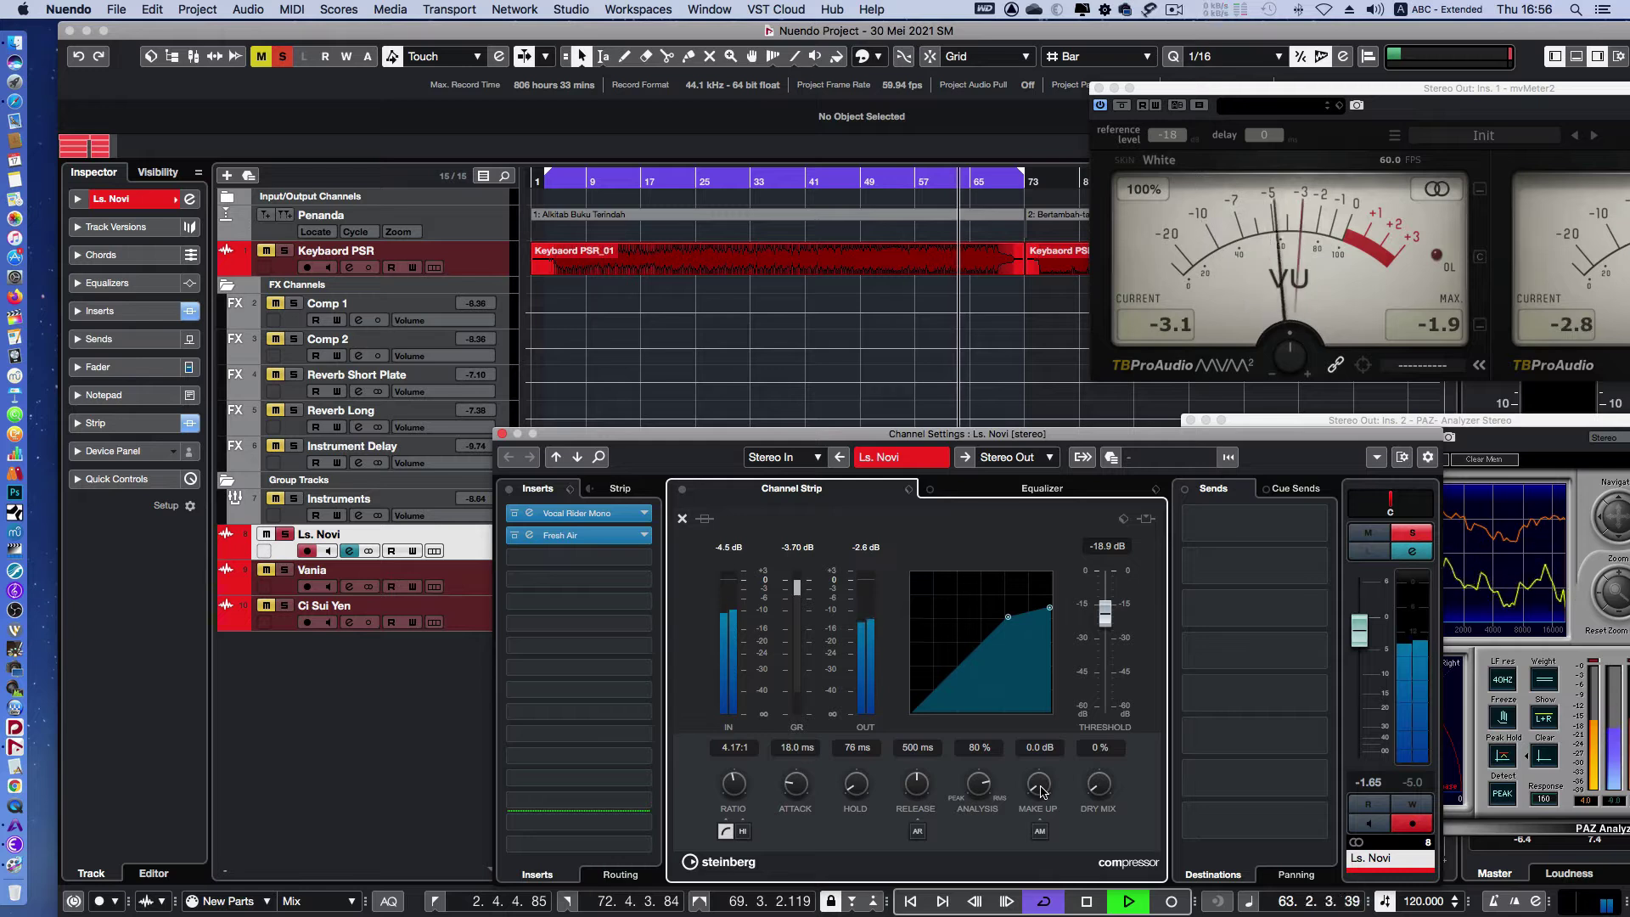
# Replay from about bar 52, setting the compressor's make-up gain to 3.7 dB and the vocal's fader to -1.89 dB
pyautogui.click(886, 181)
pyautogui.moveTo(1039, 785); pyautogui.dragTo(1035, 770)
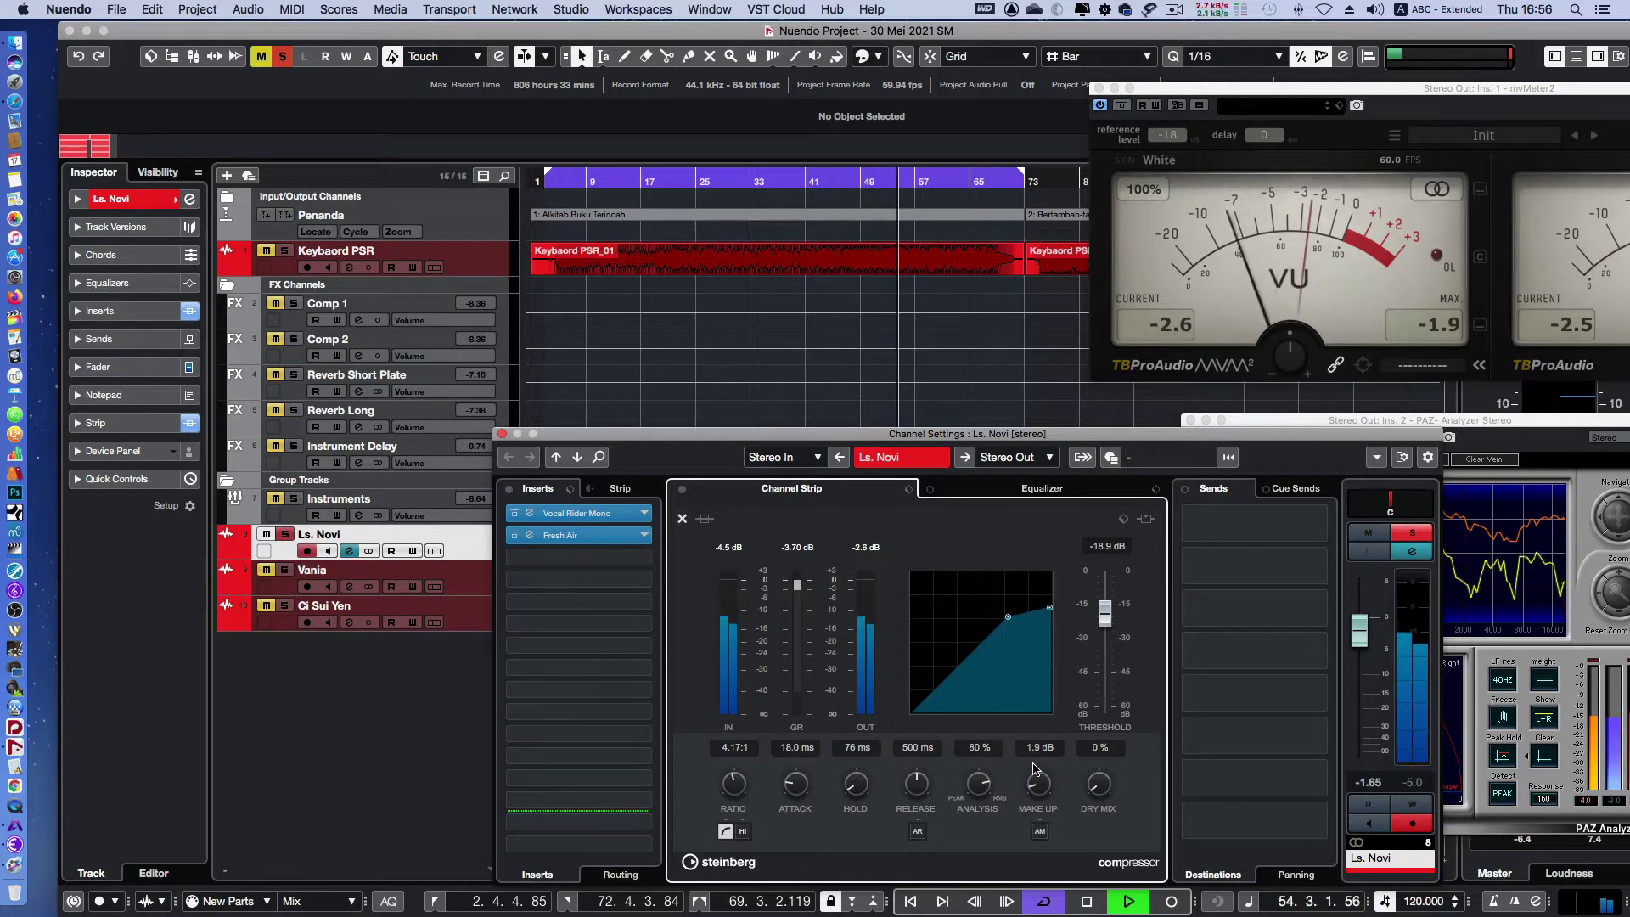
pyautogui.scroll(2, 1035, 770)
pyautogui.scroll(6, 1035, 769)
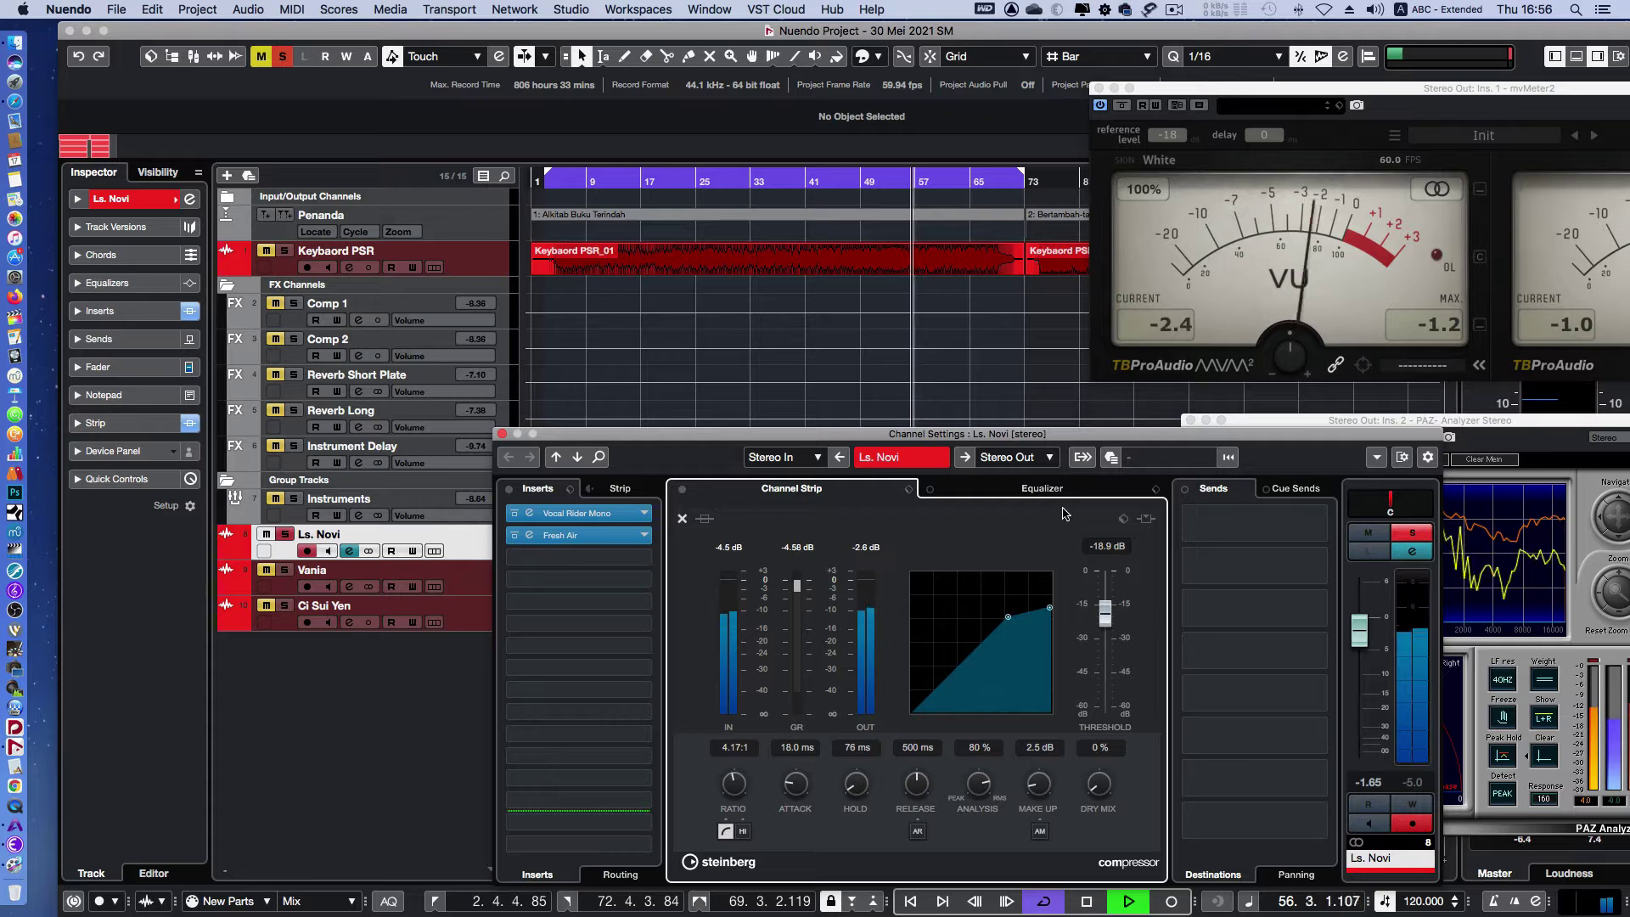
pyautogui.moveTo(1359, 633); pyautogui.dragTo(1359, 634)
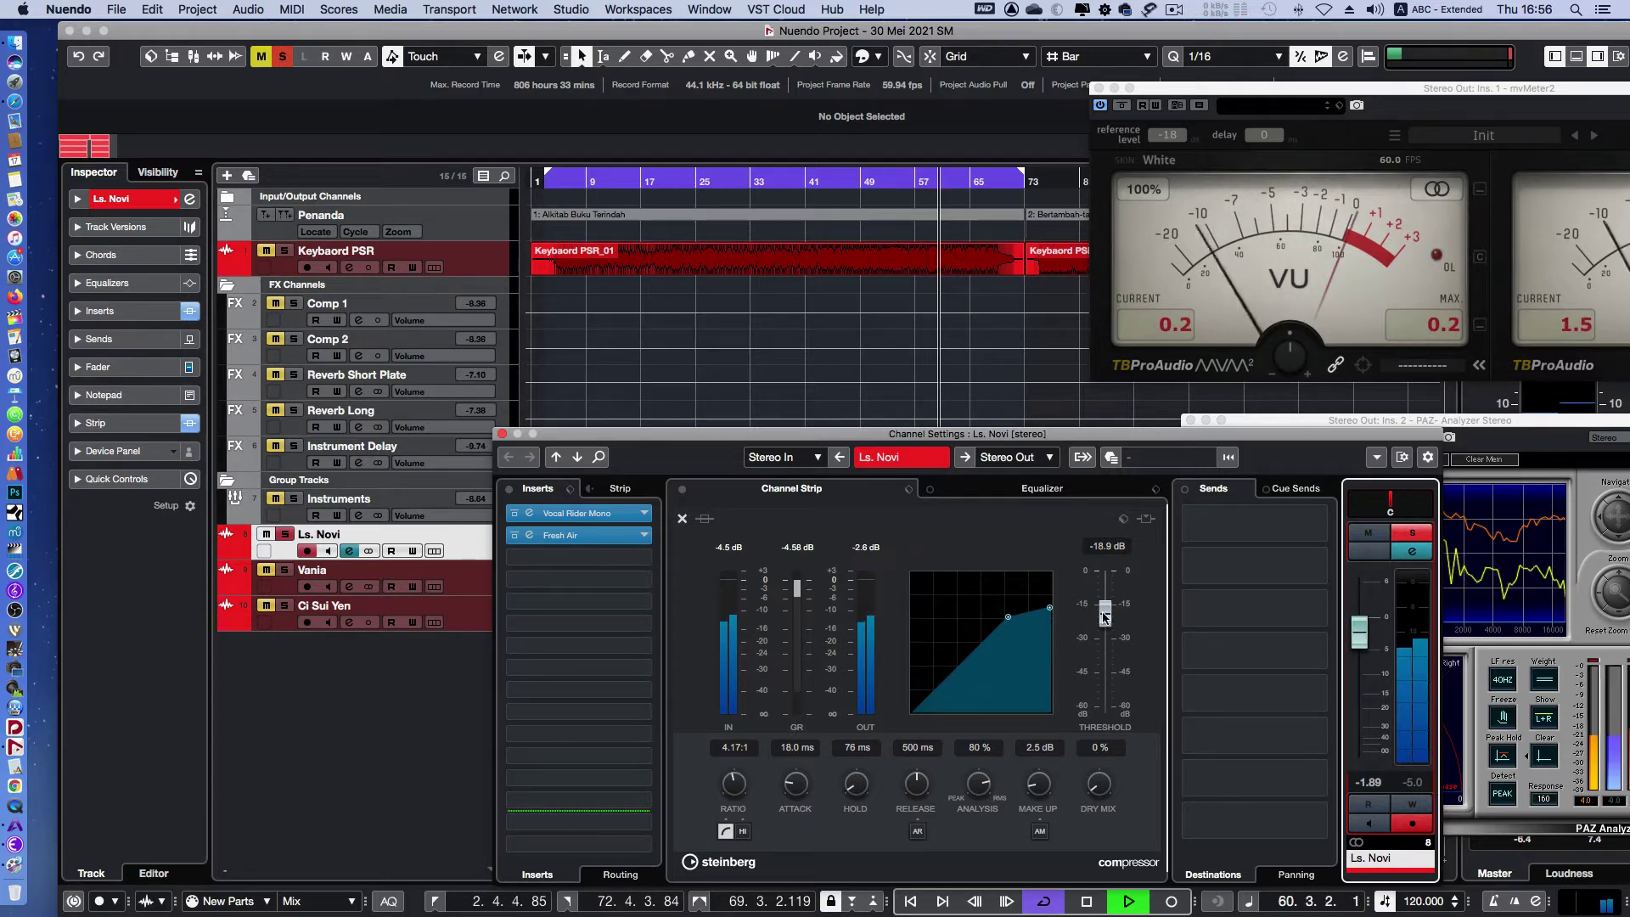
pyautogui.moveTo(1039, 782); pyautogui.dragTo(1038, 764)
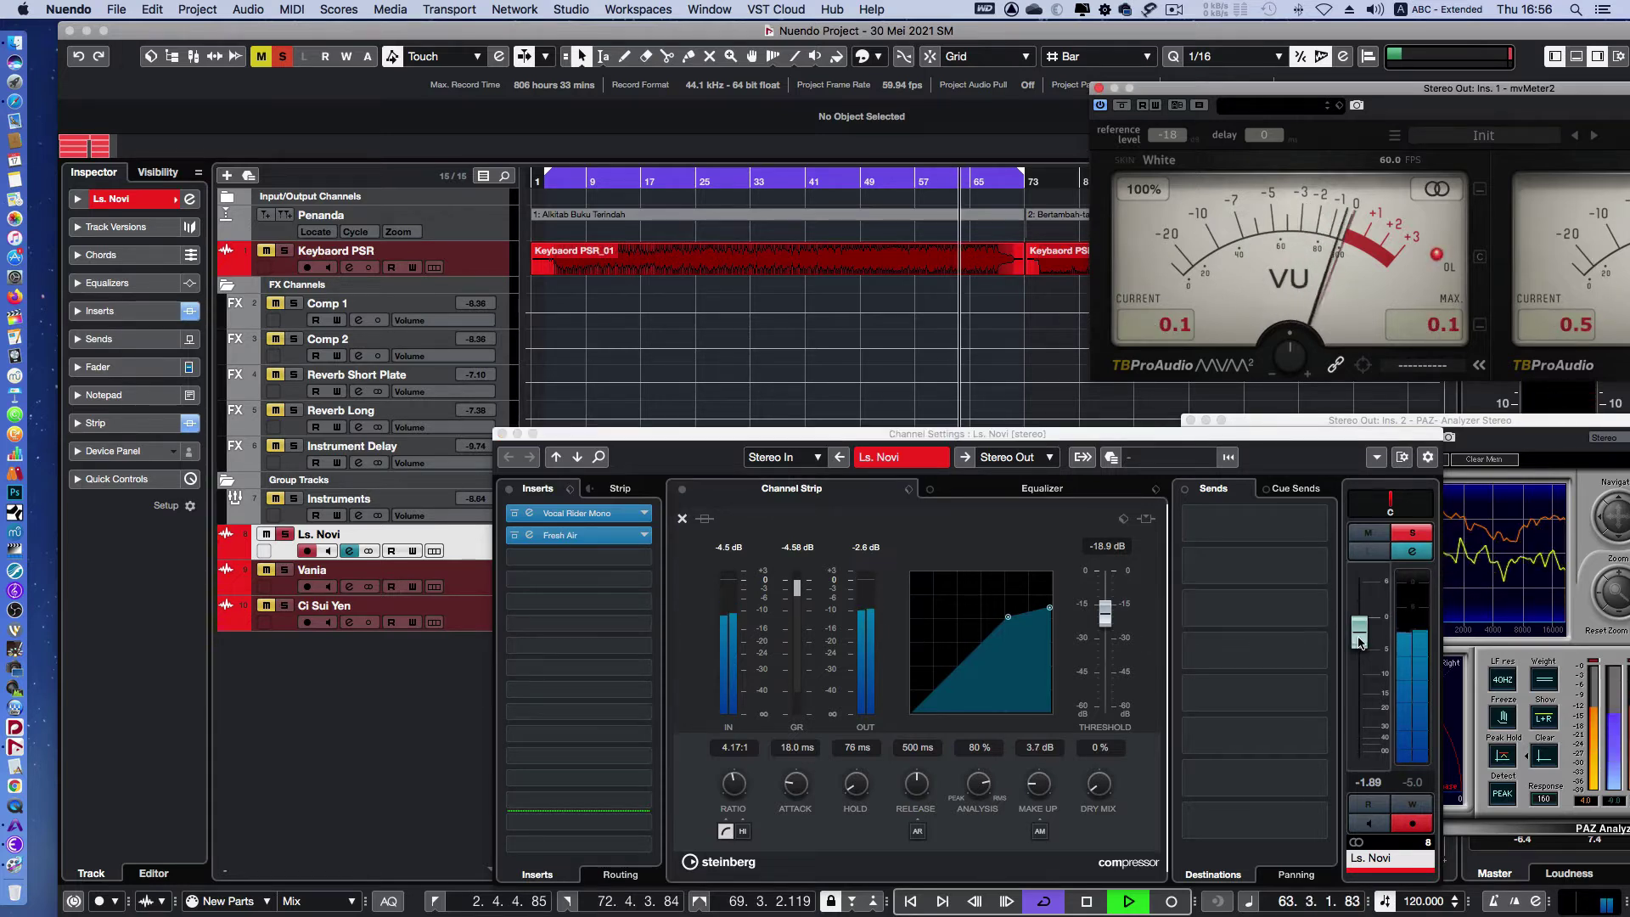
# Lower the vocal's fader to -5.53 dB while replaying from about bar 51 with the VU meter's maximum reset
pyautogui.click(1368, 552)
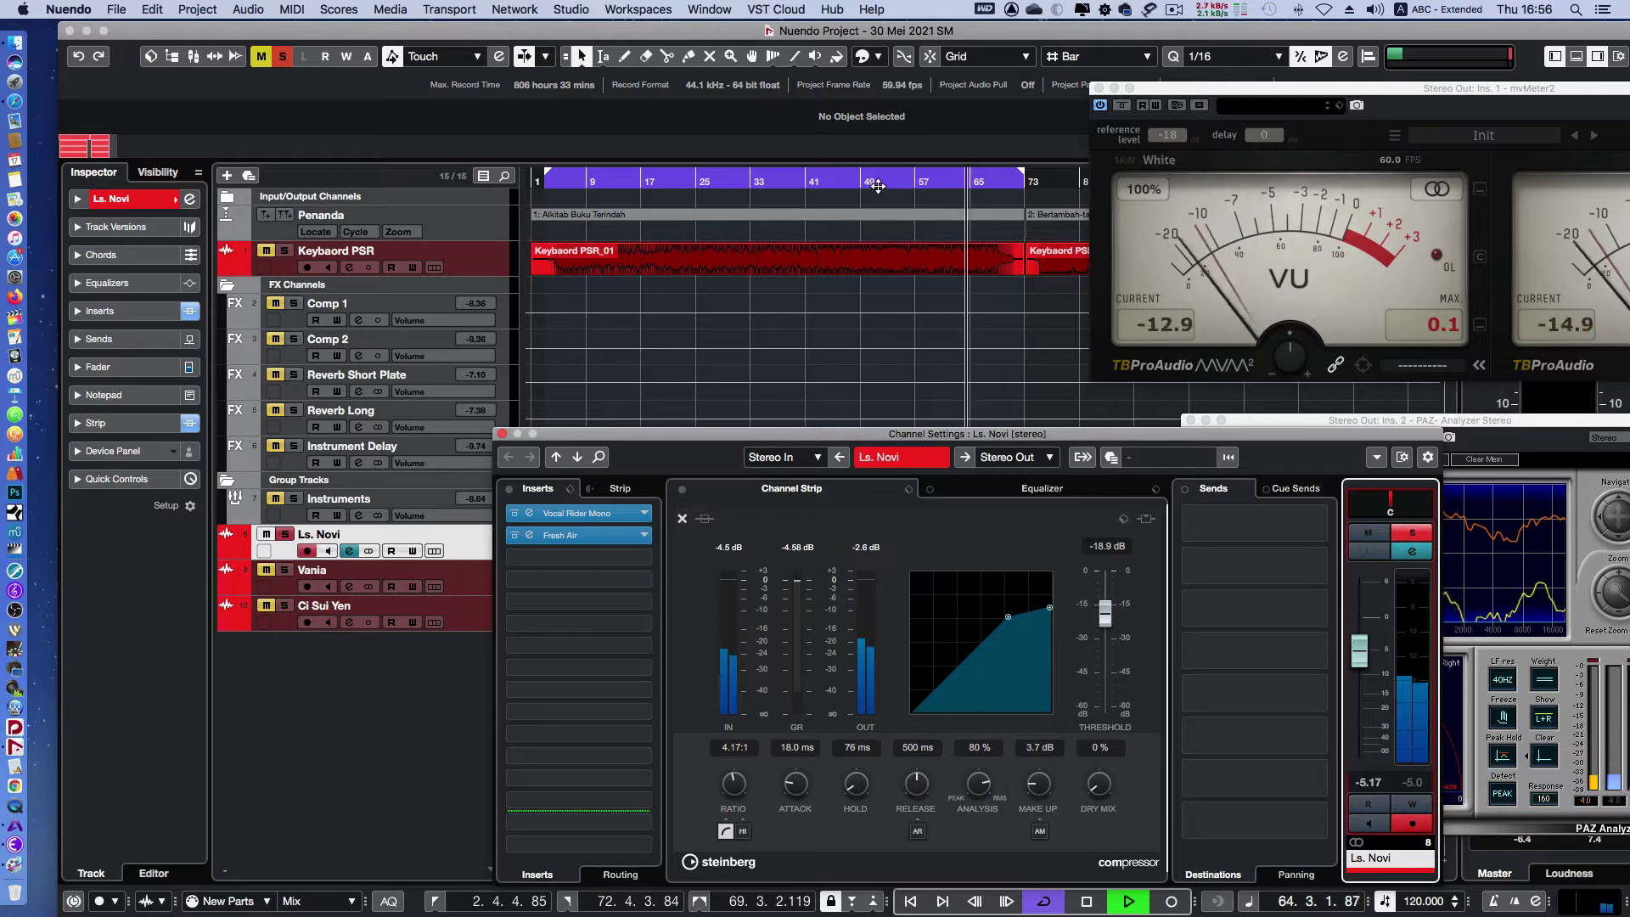
pyautogui.click(1442, 494)
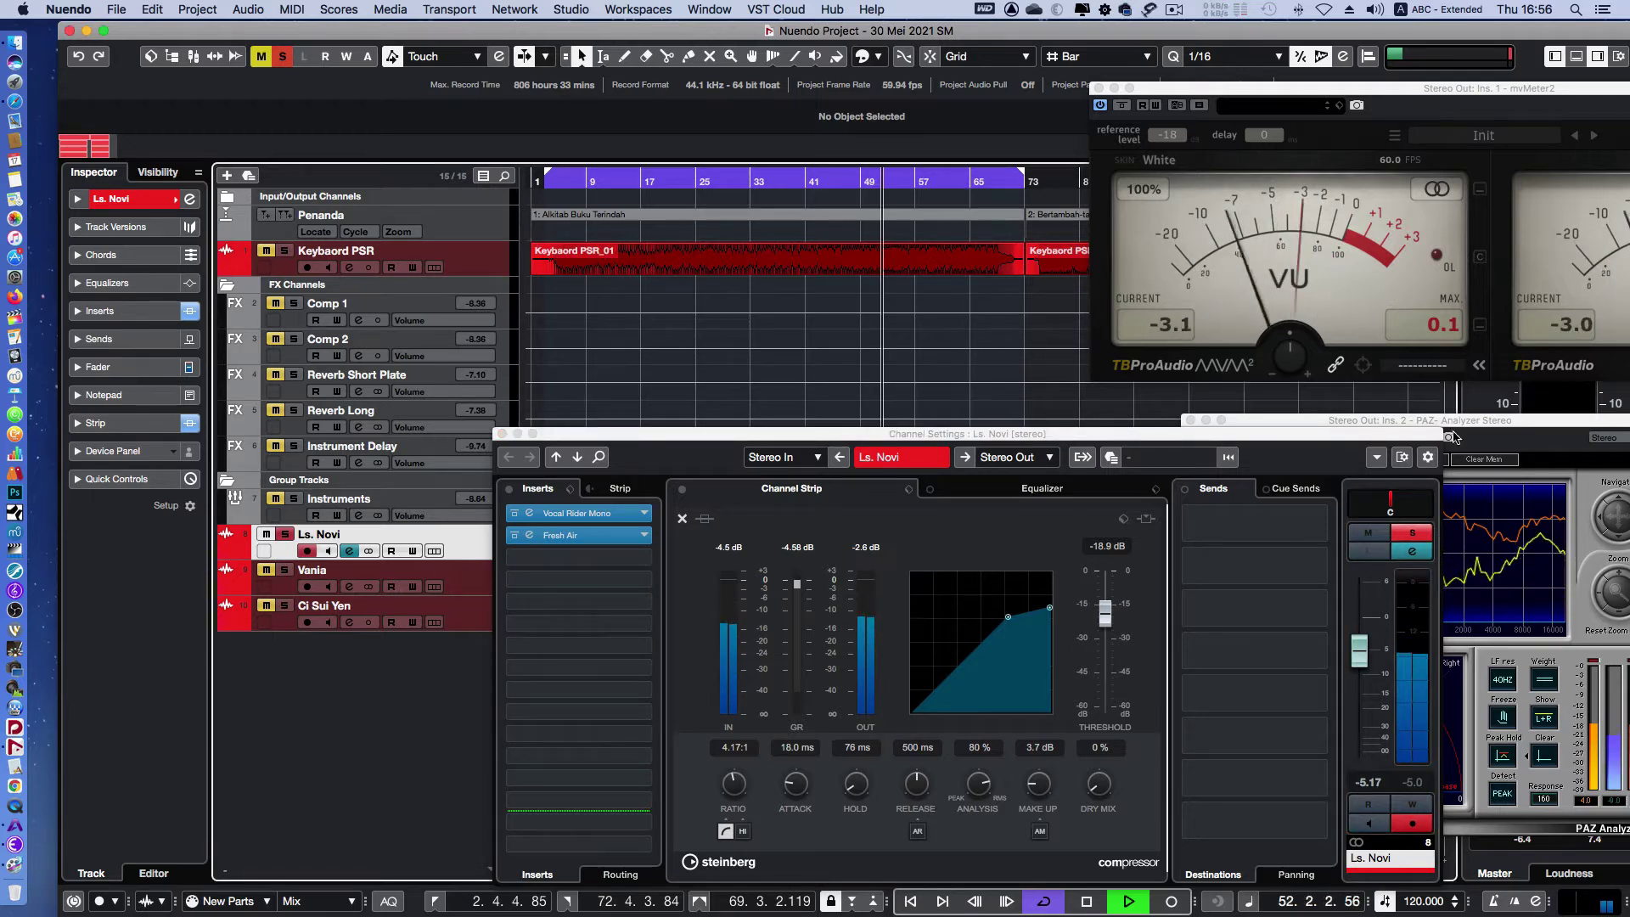
pyautogui.click(1357, 658)
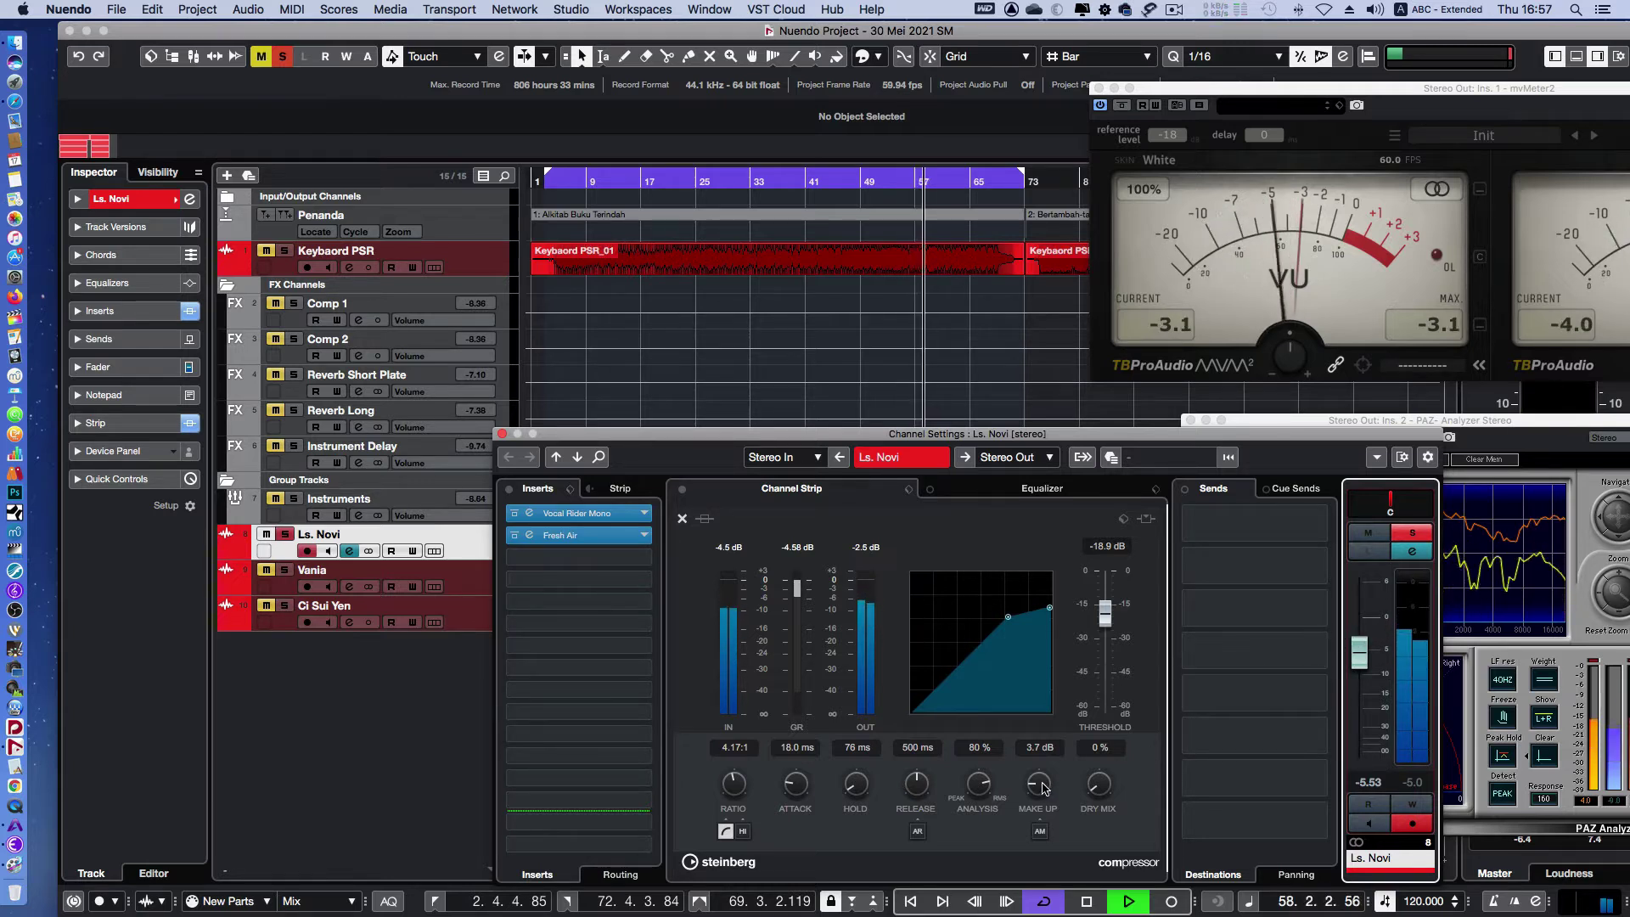
# Set the make-up gain to 4.2 dB and the vocal's fader to -5.73 dB, and check the reset output peak from about bar 54
pyautogui.scroll(2, 1043, 788)
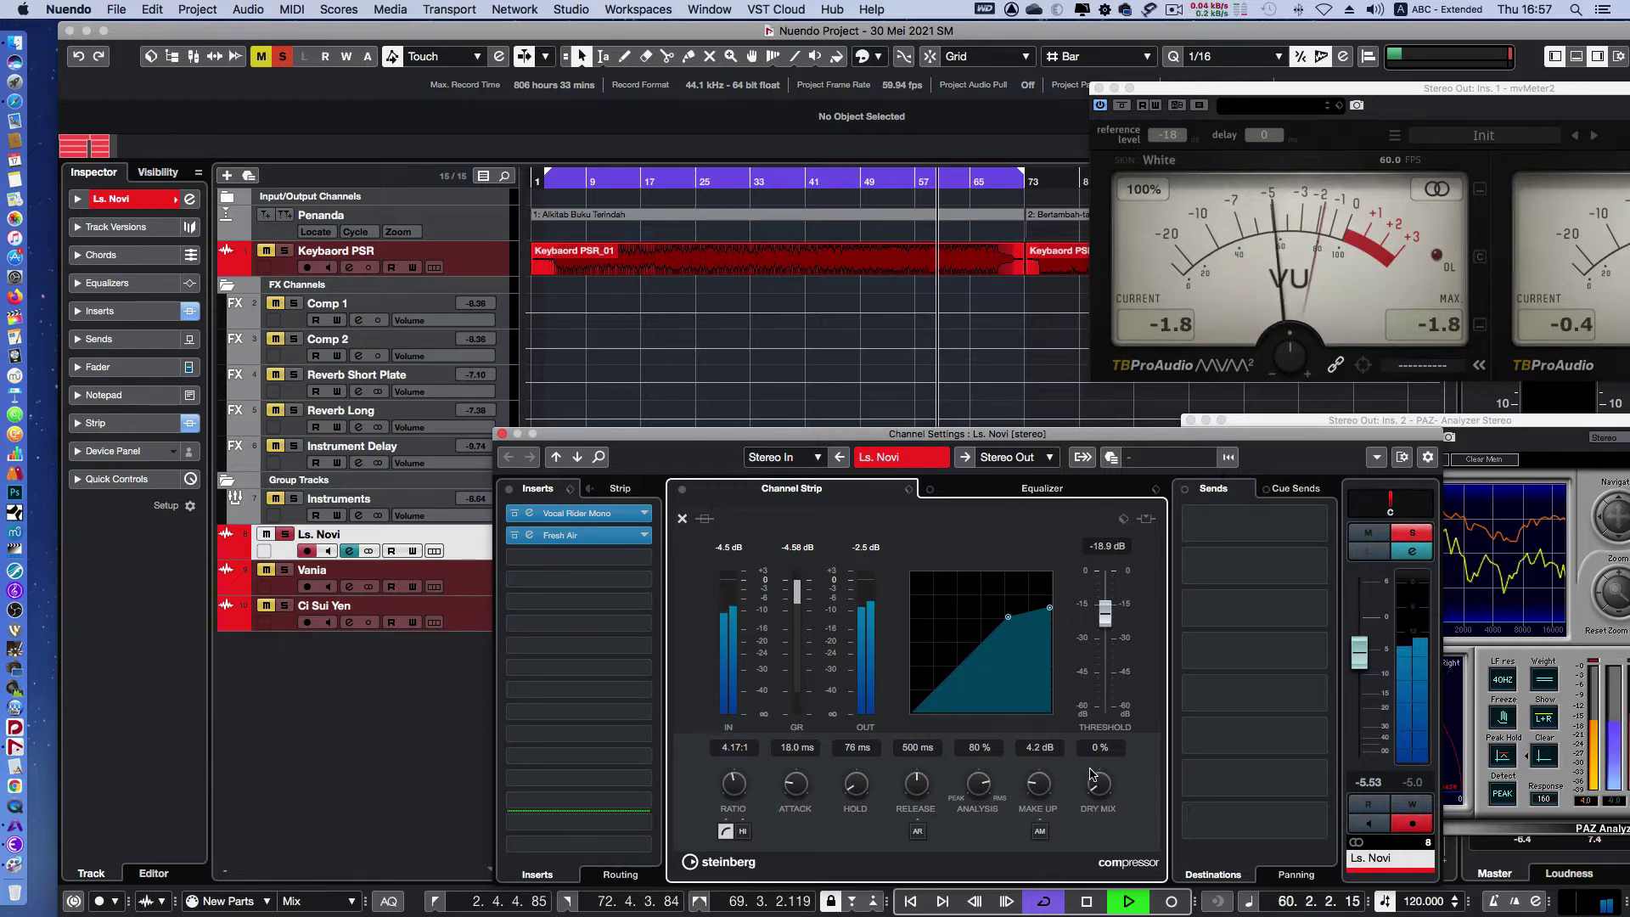
pyautogui.click(1362, 664)
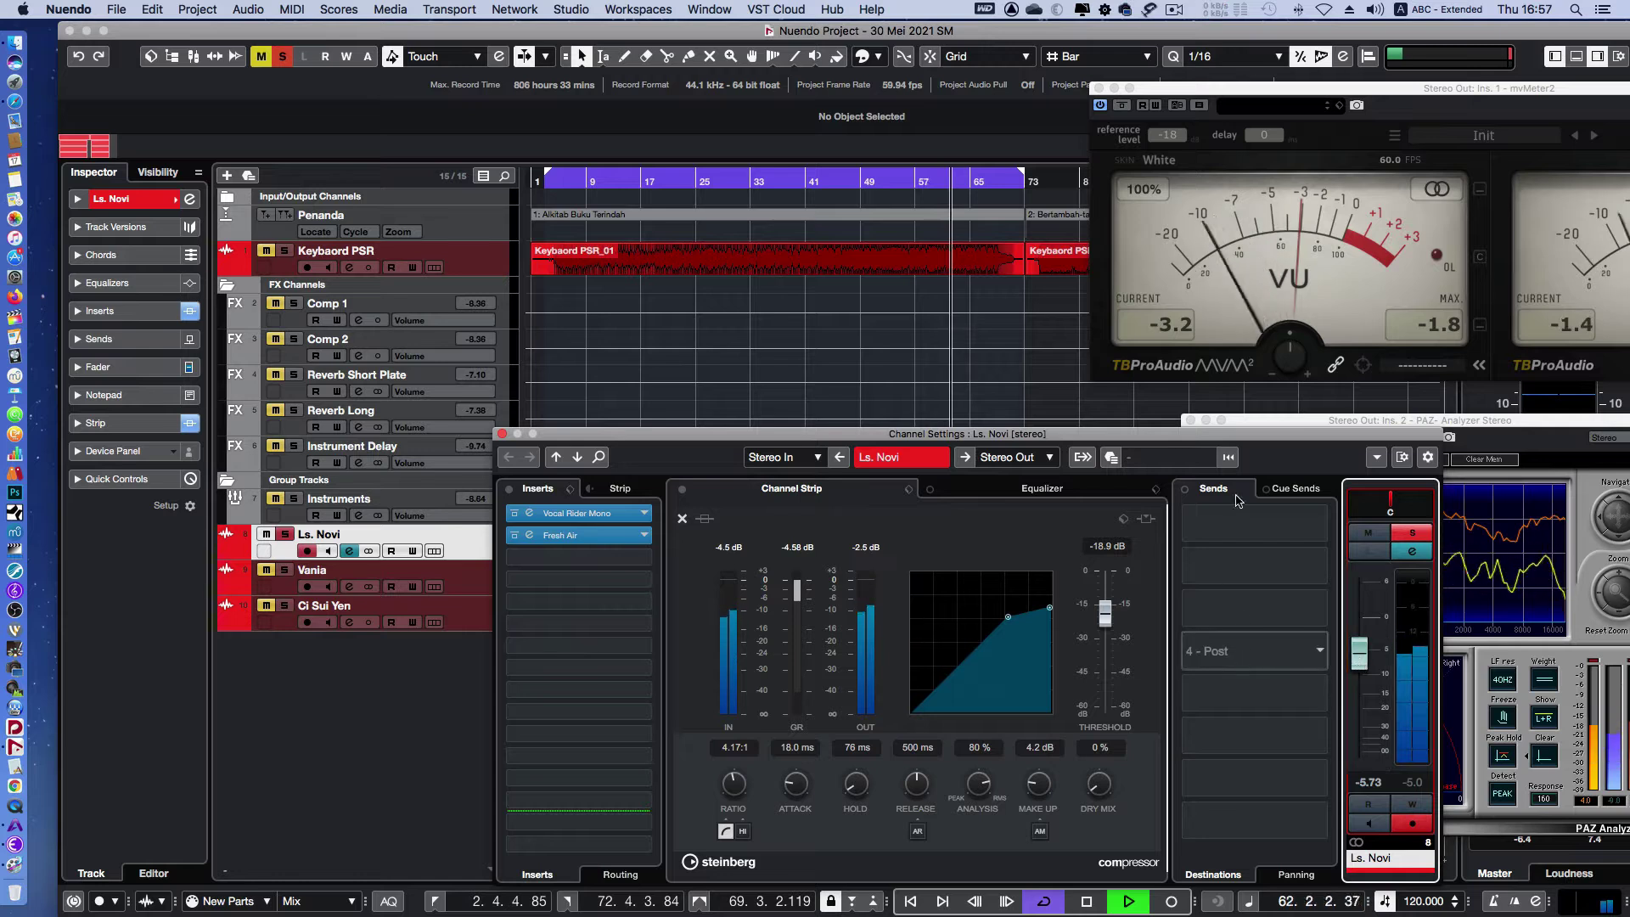
pyautogui.click(899, 182)
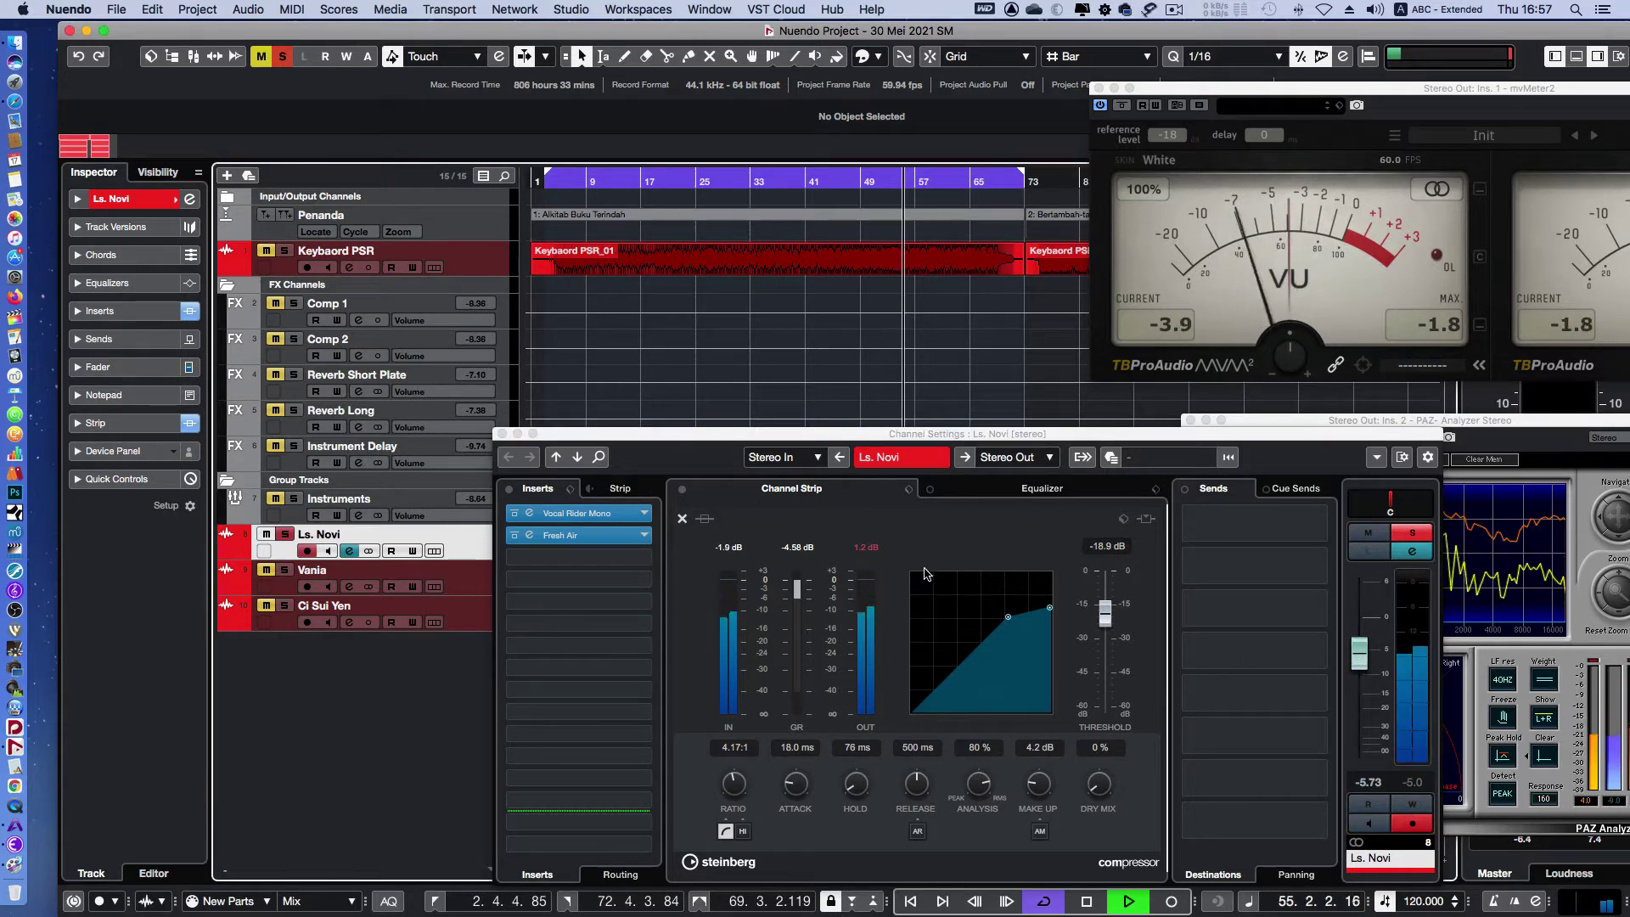
pyautogui.click(874, 548)
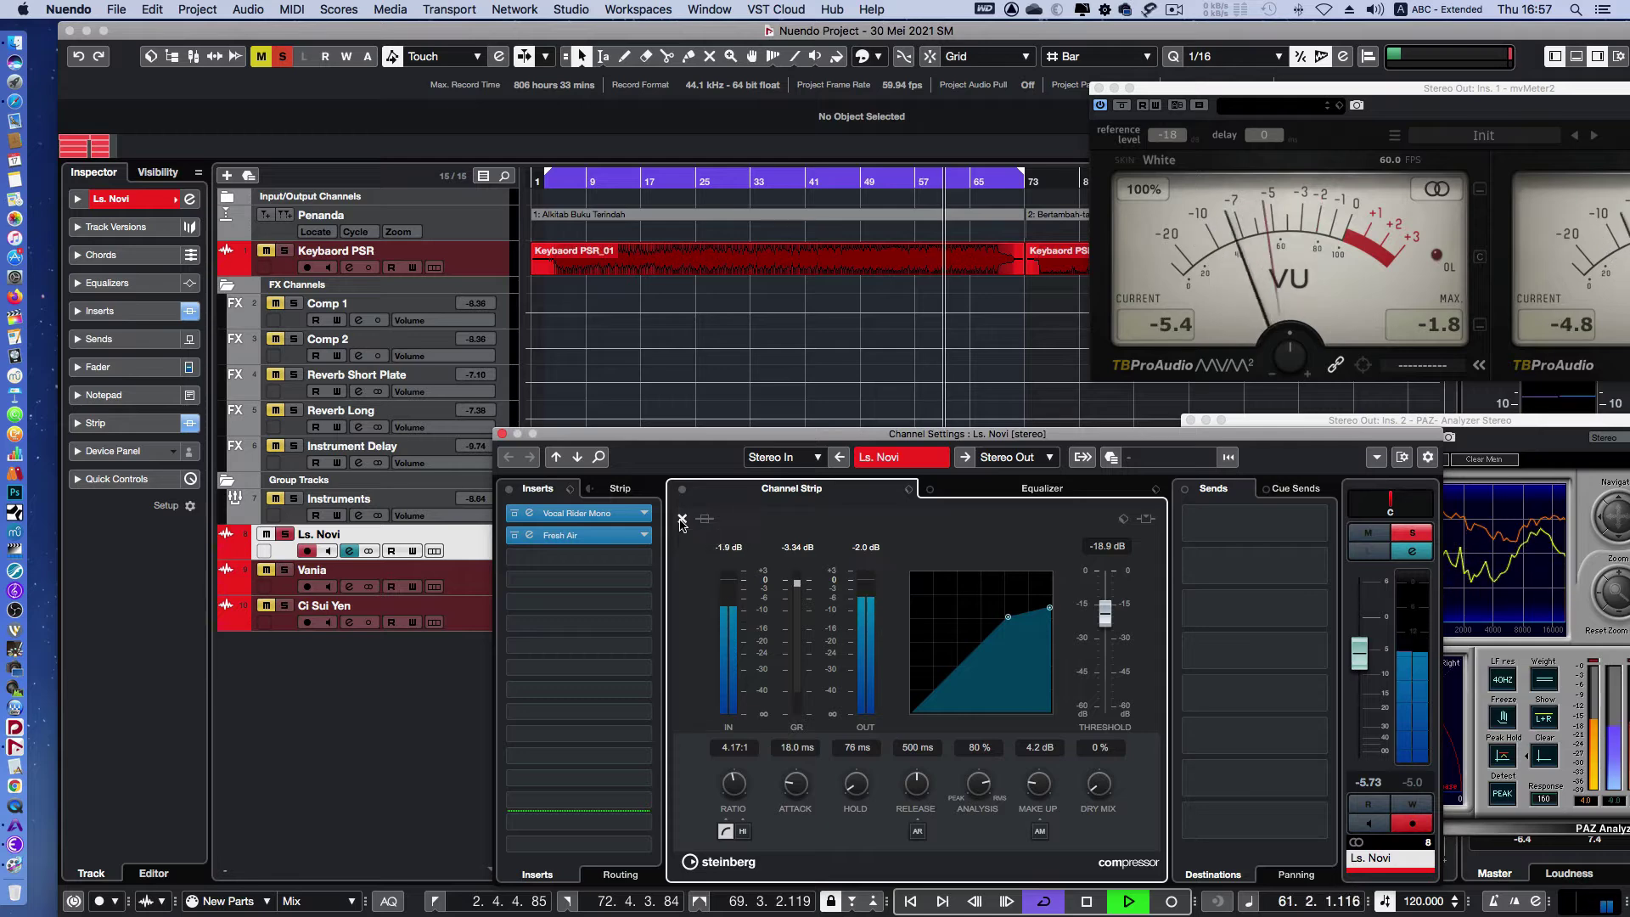
# Enable the vocal equalizer's low-cut filter at about 163 Hz and replay the song from about bar 43
pyautogui.click(682, 518)
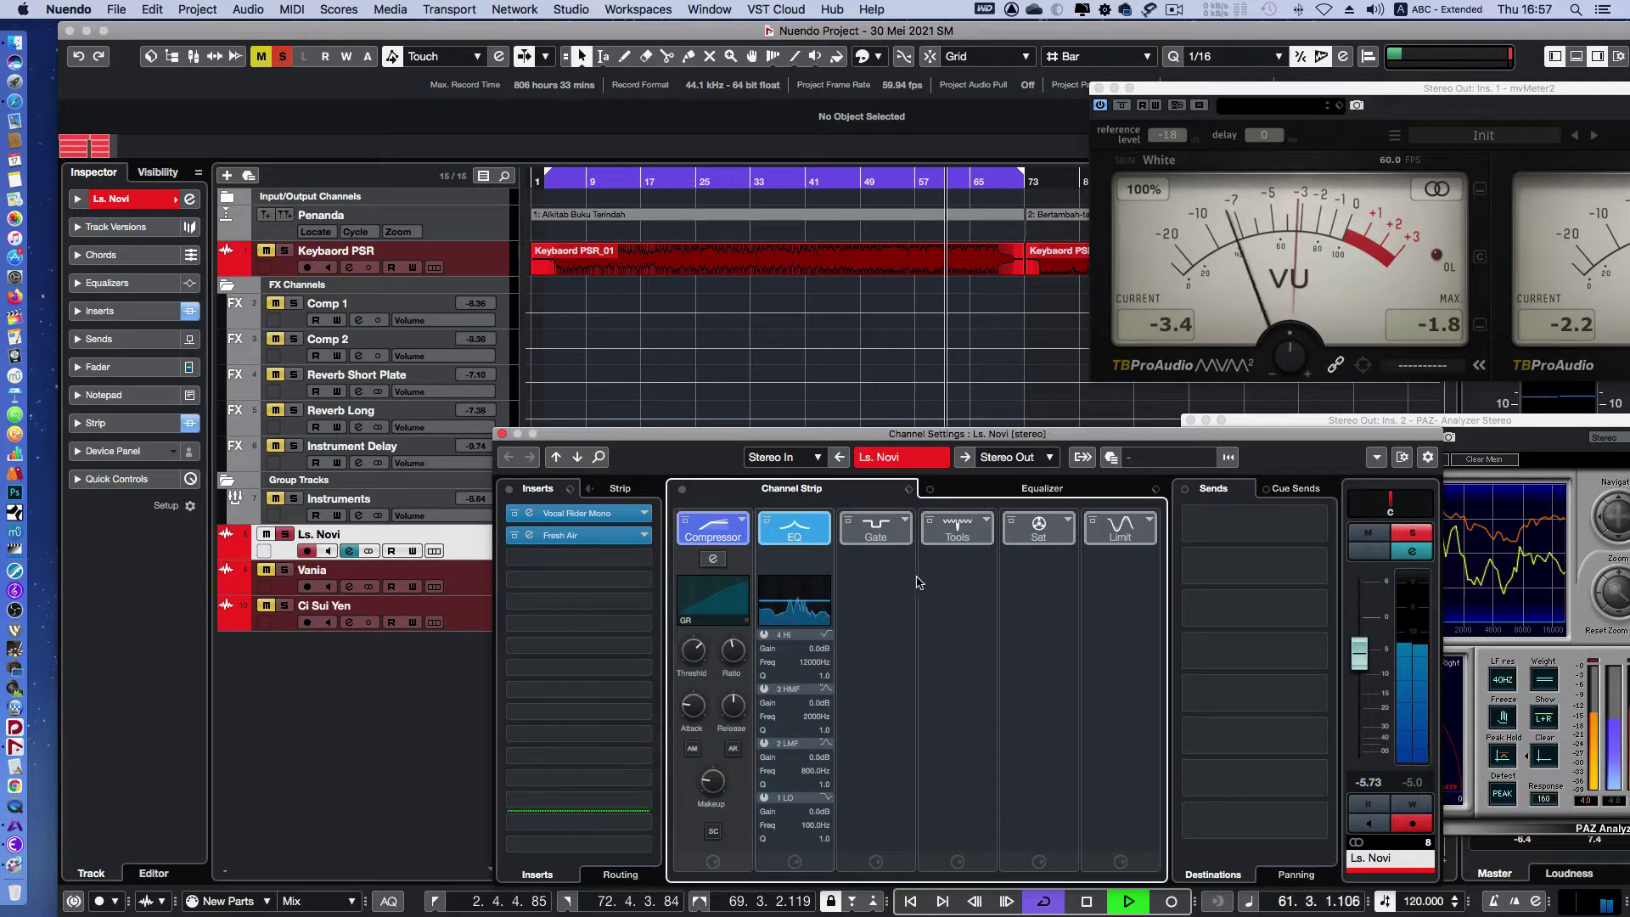
pyautogui.click(982, 490)
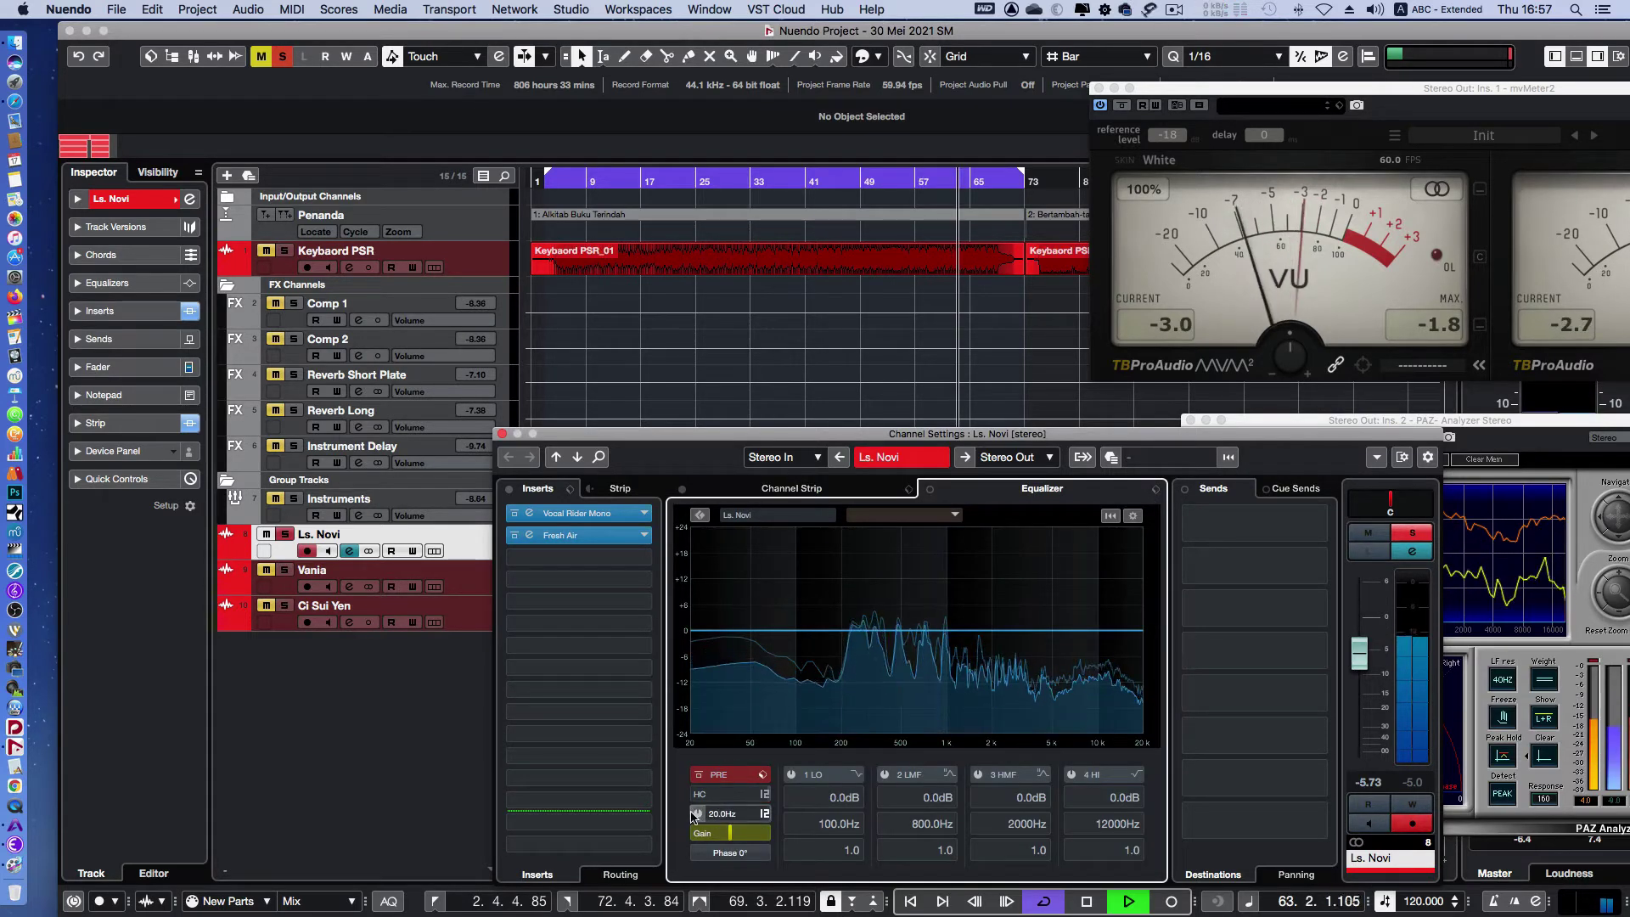
pyautogui.click(697, 813)
pyautogui.moveTo(735, 819); pyautogui.dragTo(715, 807)
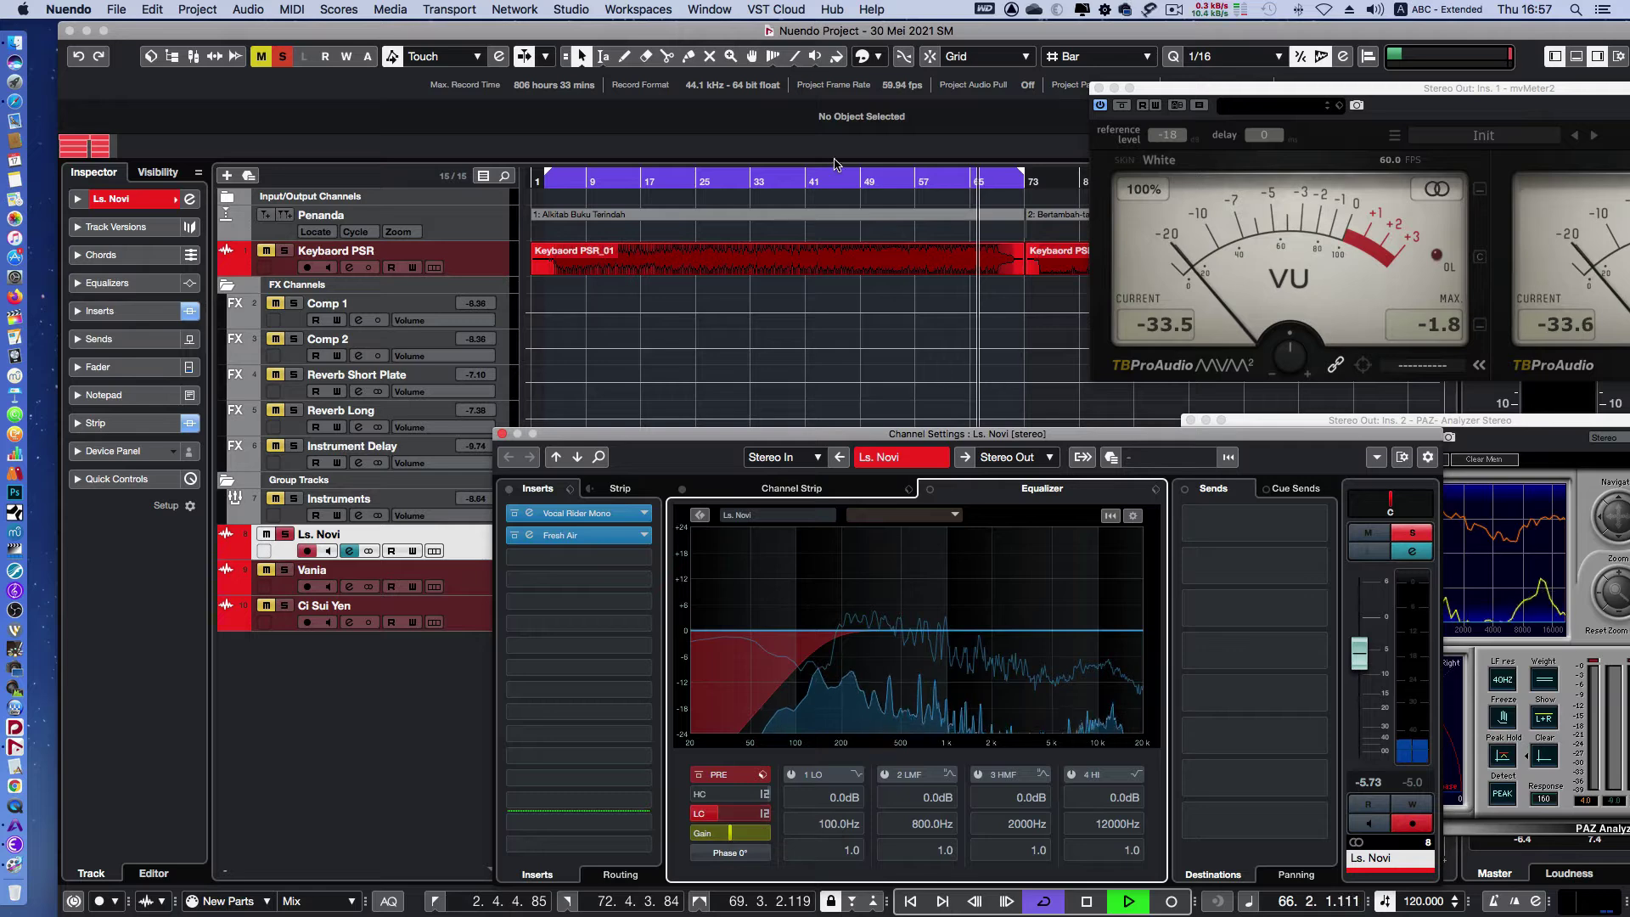
pyautogui.click(817, 181)
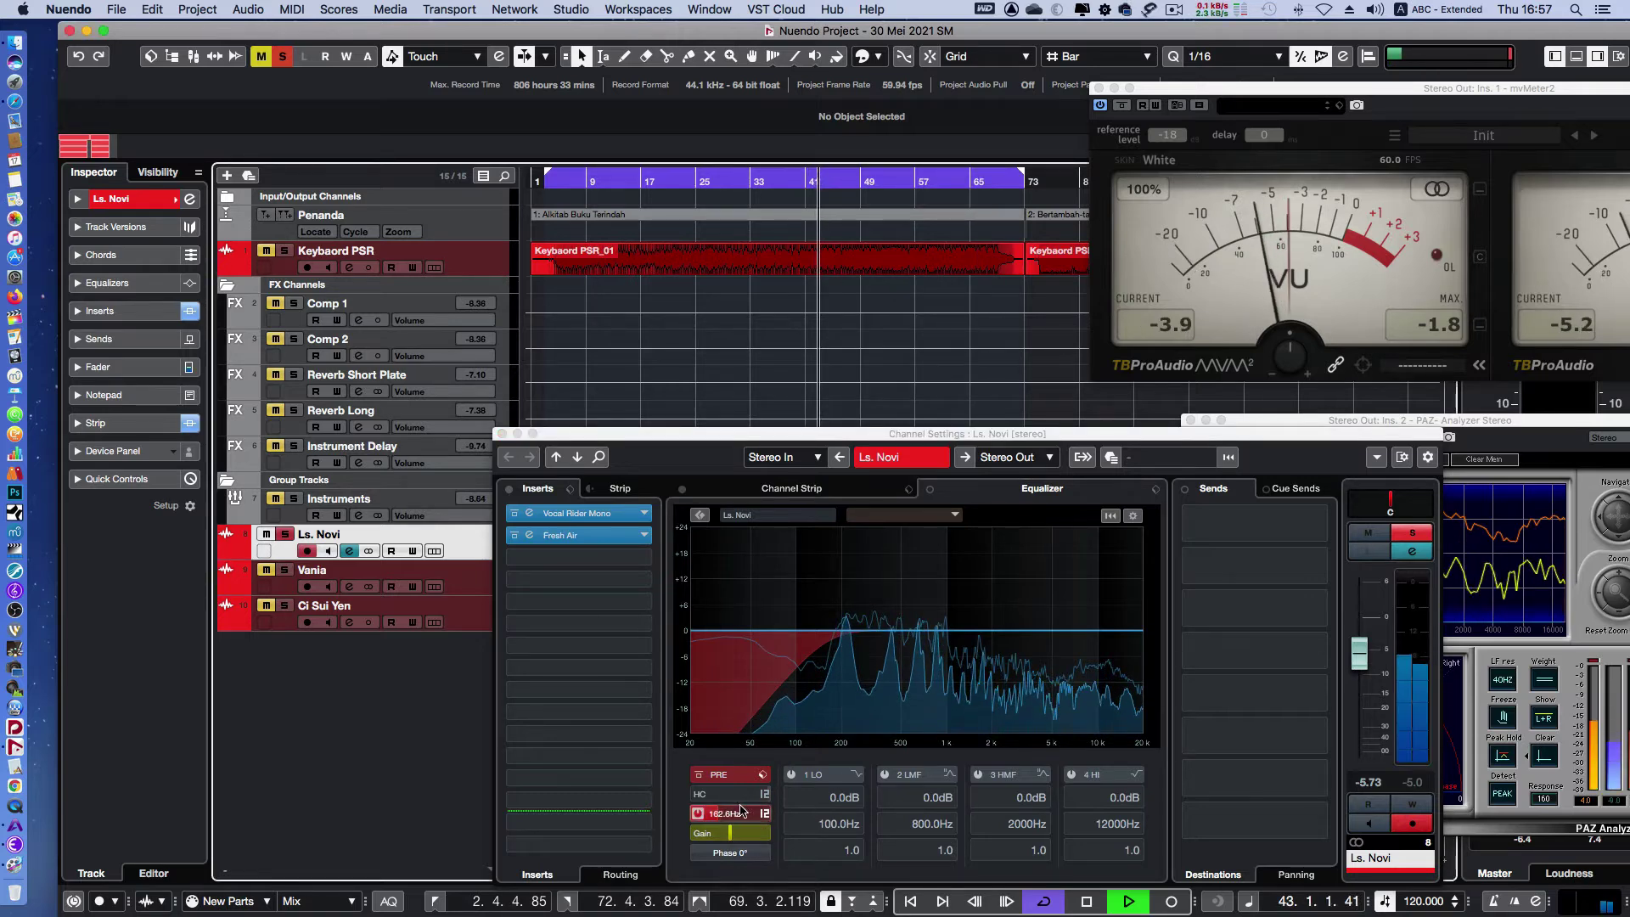
# Enable the vocal's high-cut filter at about 17 kHz with a 6 dB slope
pyautogui.click(701, 794)
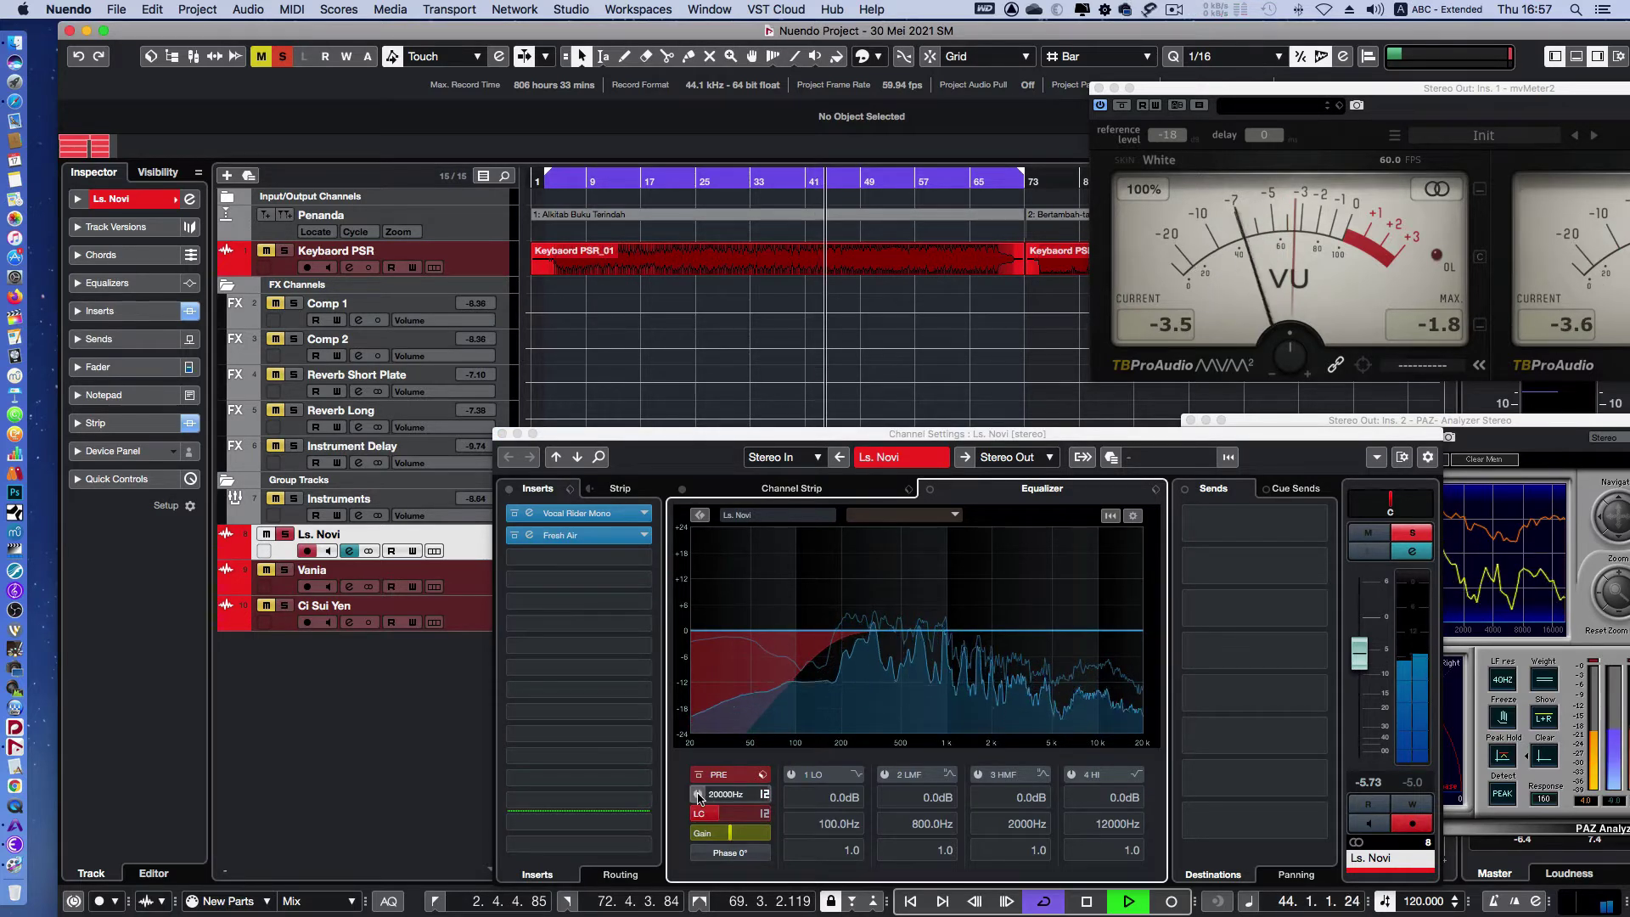
pyautogui.click(699, 794)
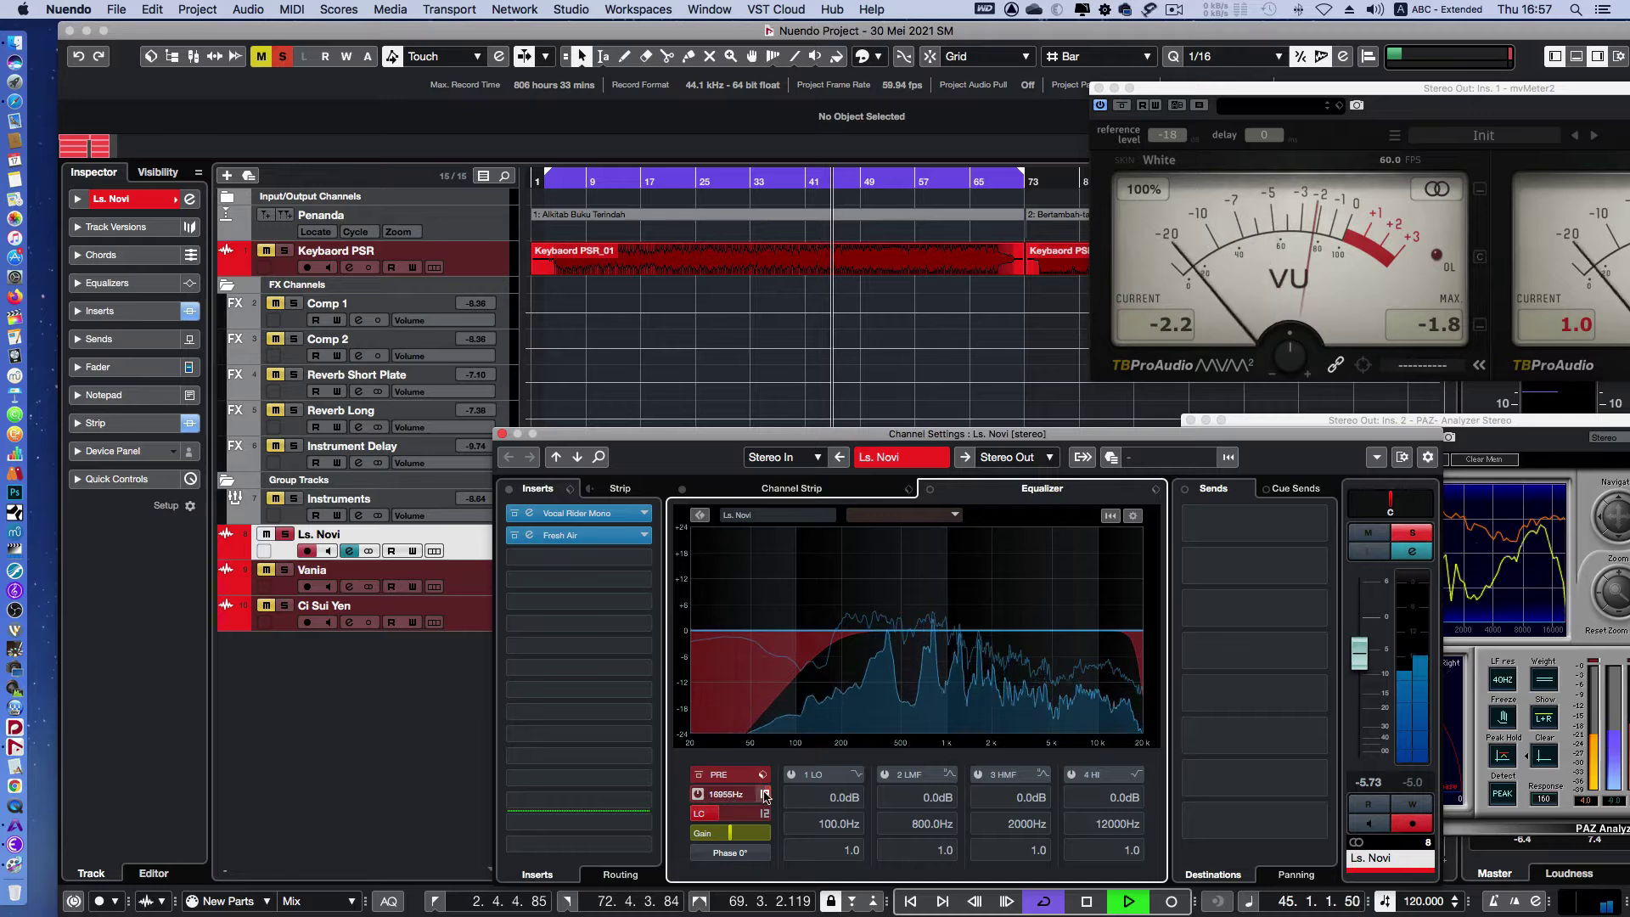
pyautogui.click(764, 794)
pyautogui.click(805, 799)
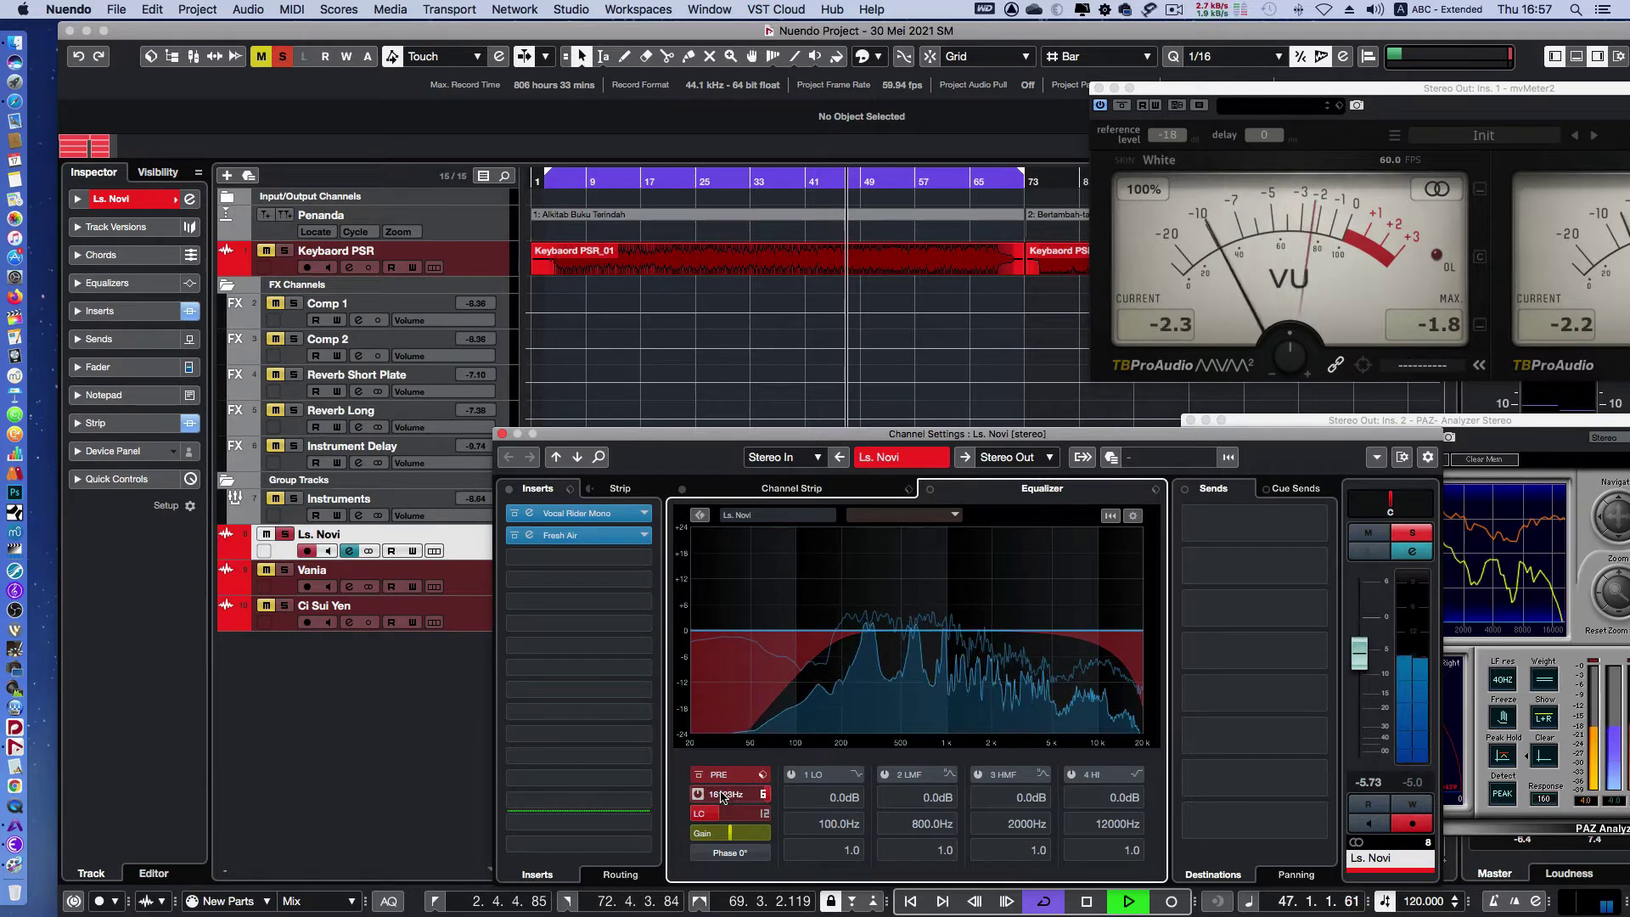
# Make equalizer band 1 LO a peak filter and boost it 5.7 dB at 975.2 Hz with Q 12.0
pyautogui.click(855, 775)
pyautogui.click(886, 786)
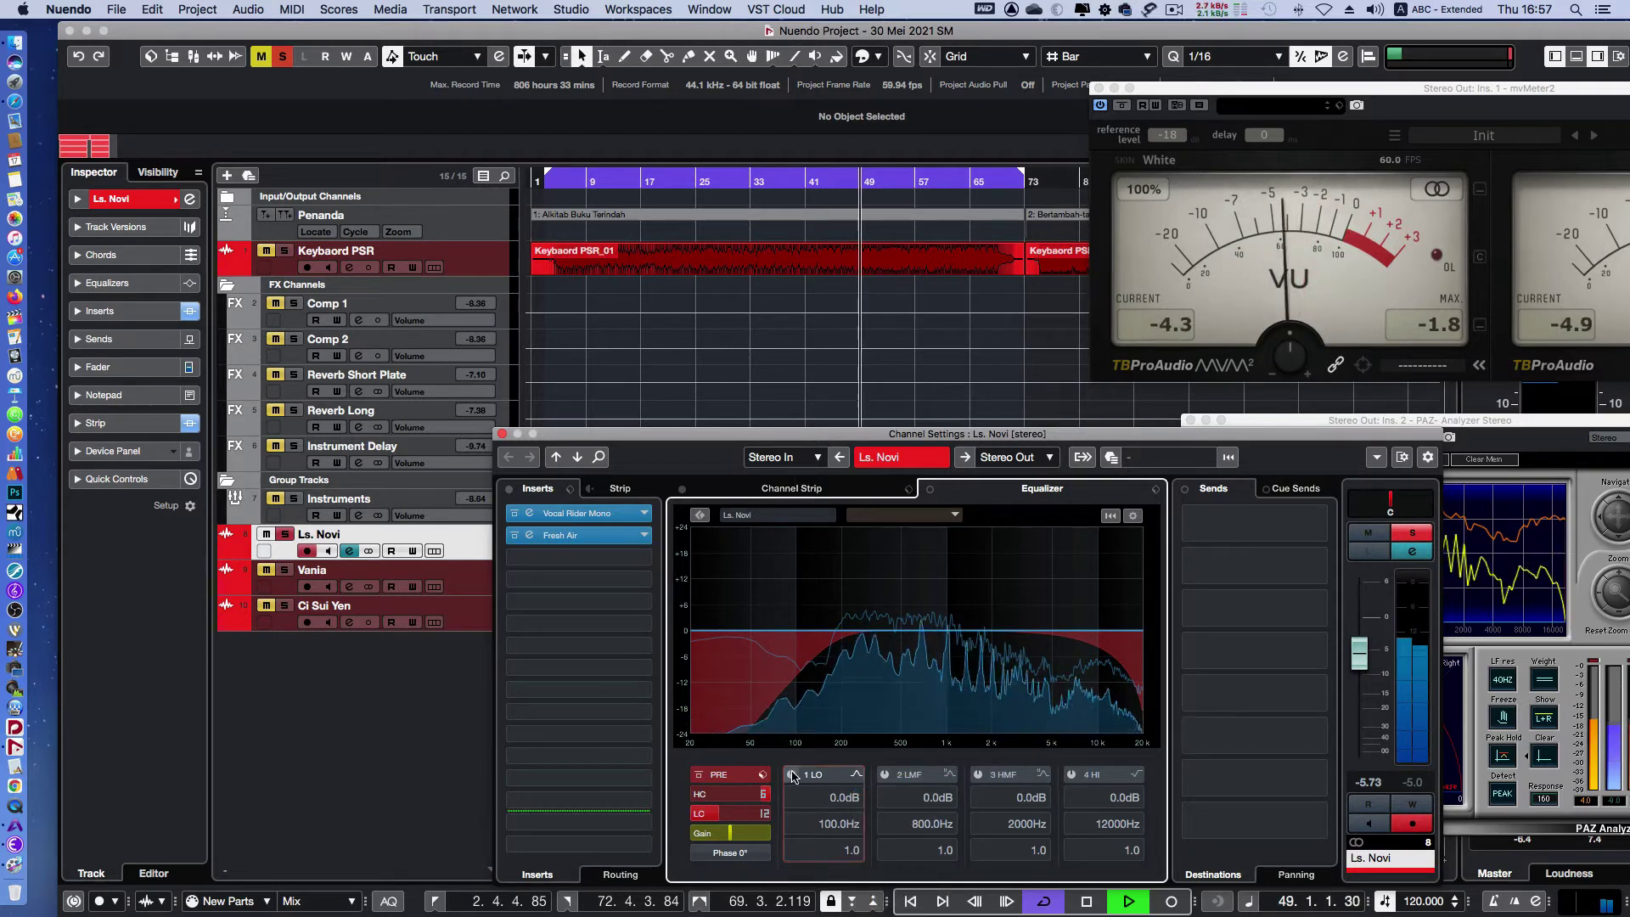
pyautogui.moveTo(841, 798)
pyautogui.mouseDown()
pyautogui.moveTo(838, 849)
pyautogui.moveTo(823, 819)
pyautogui.moveTo(836, 826)
pyautogui.moveTo(841, 800)
pyautogui.mouseUp()
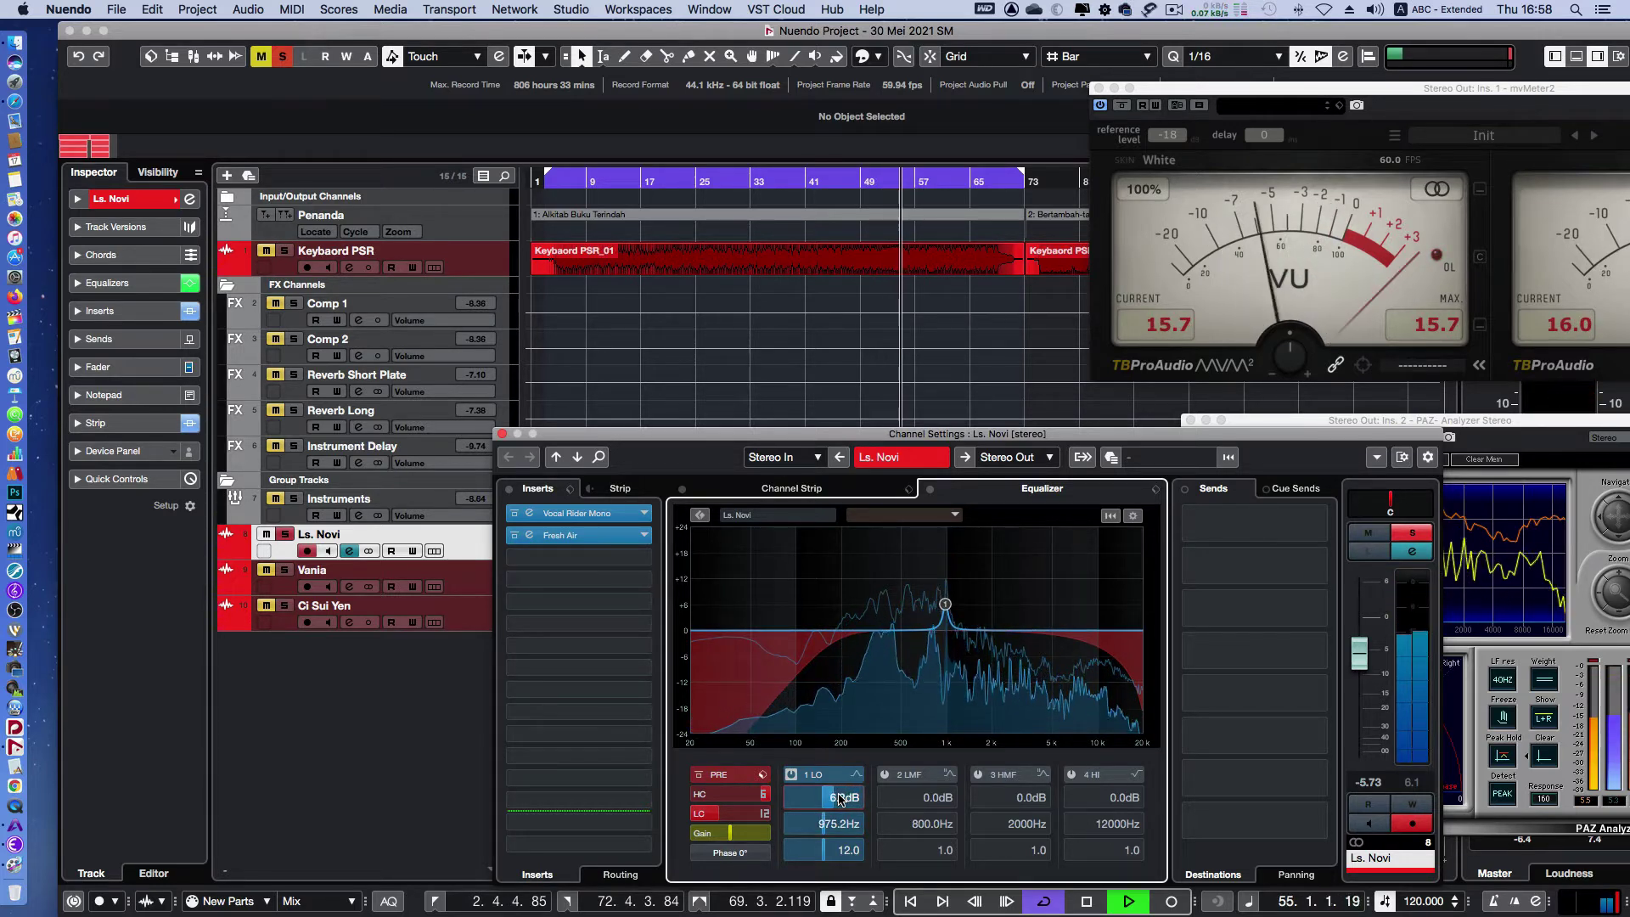
# Enable band 2 LMF, sweep it at 24.0 dB gain, and settle on a 4.0 dB boost at 1693 Hz with Q 7.2
pyautogui.click(885, 776)
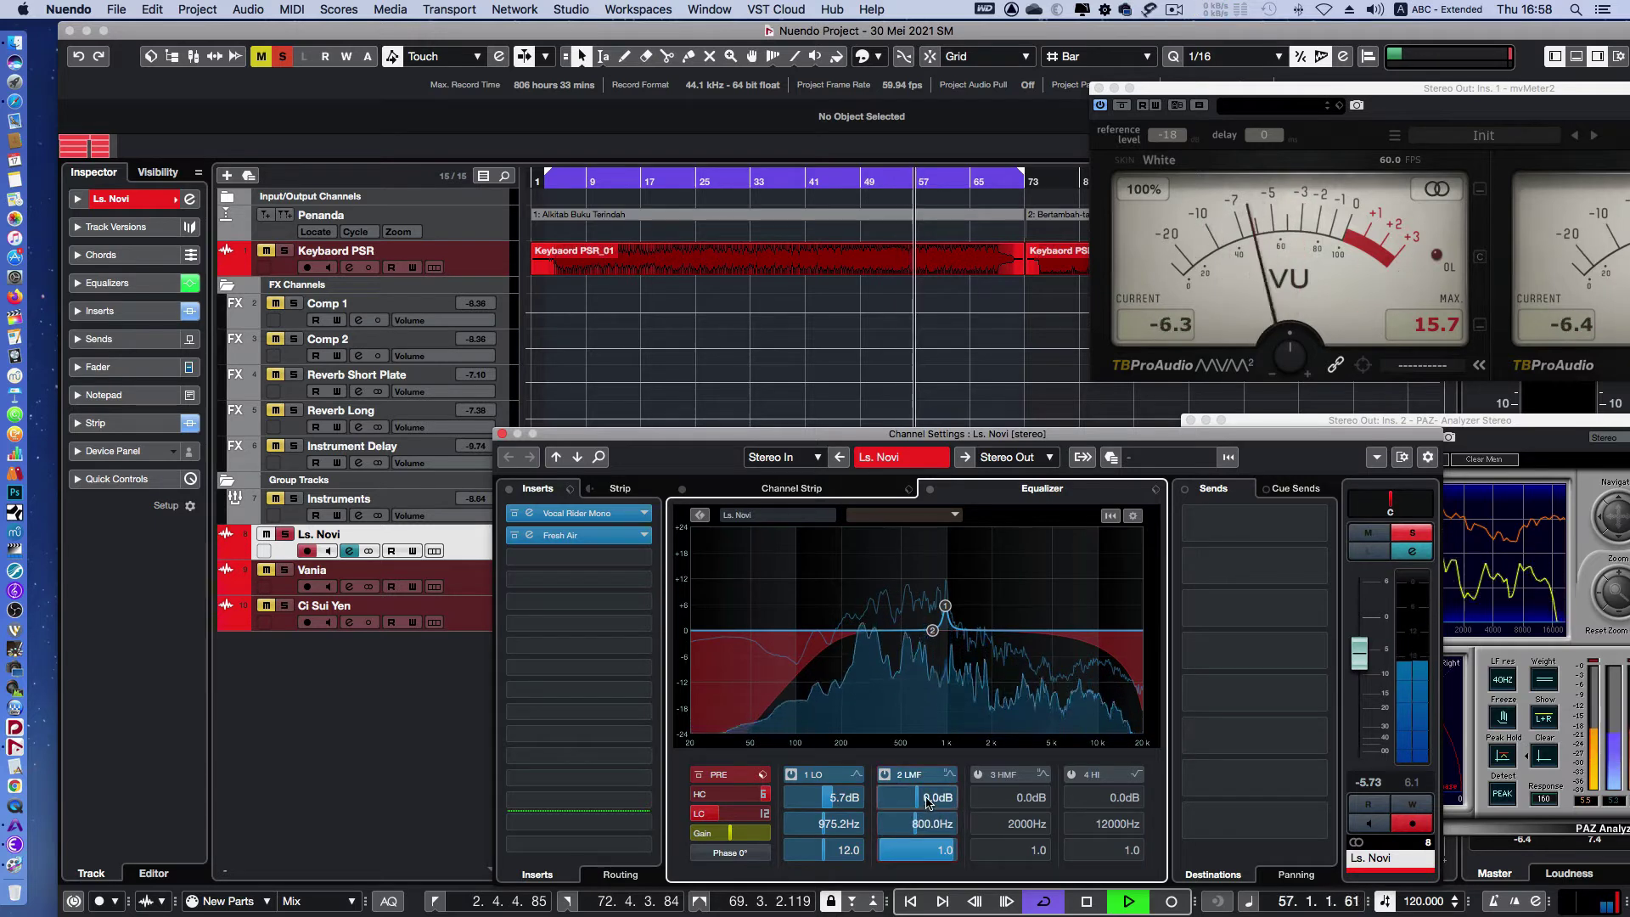
pyautogui.moveTo(926, 808); pyautogui.dragTo(912, 855)
pyautogui.scroll(10, 913, 856)
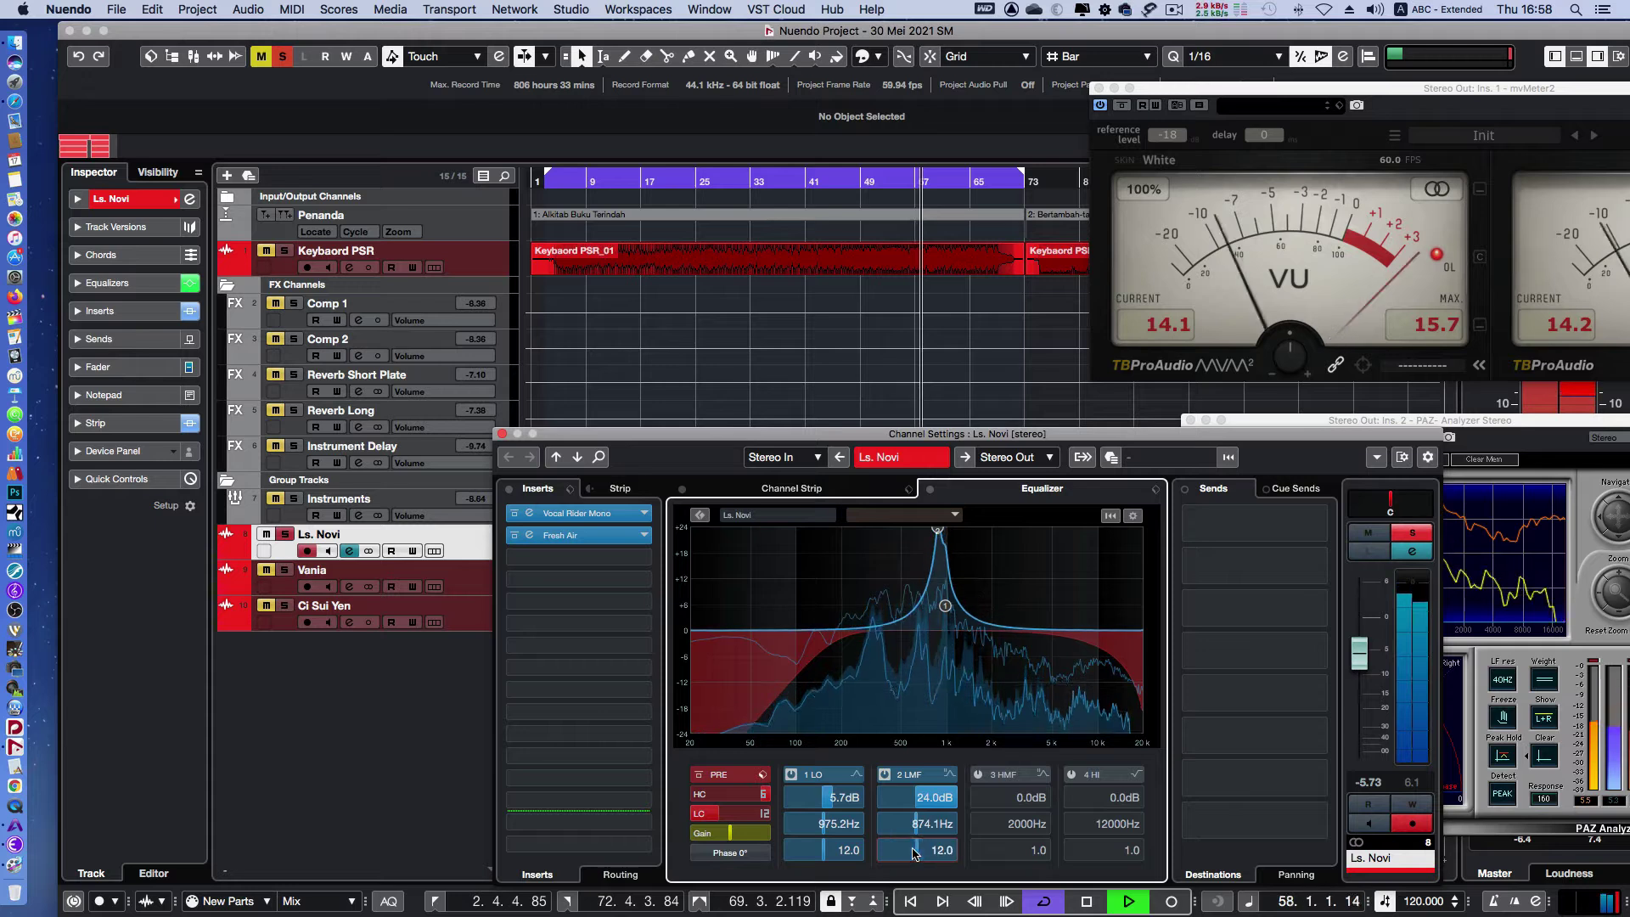
pyautogui.scroll(10, 923, 826)
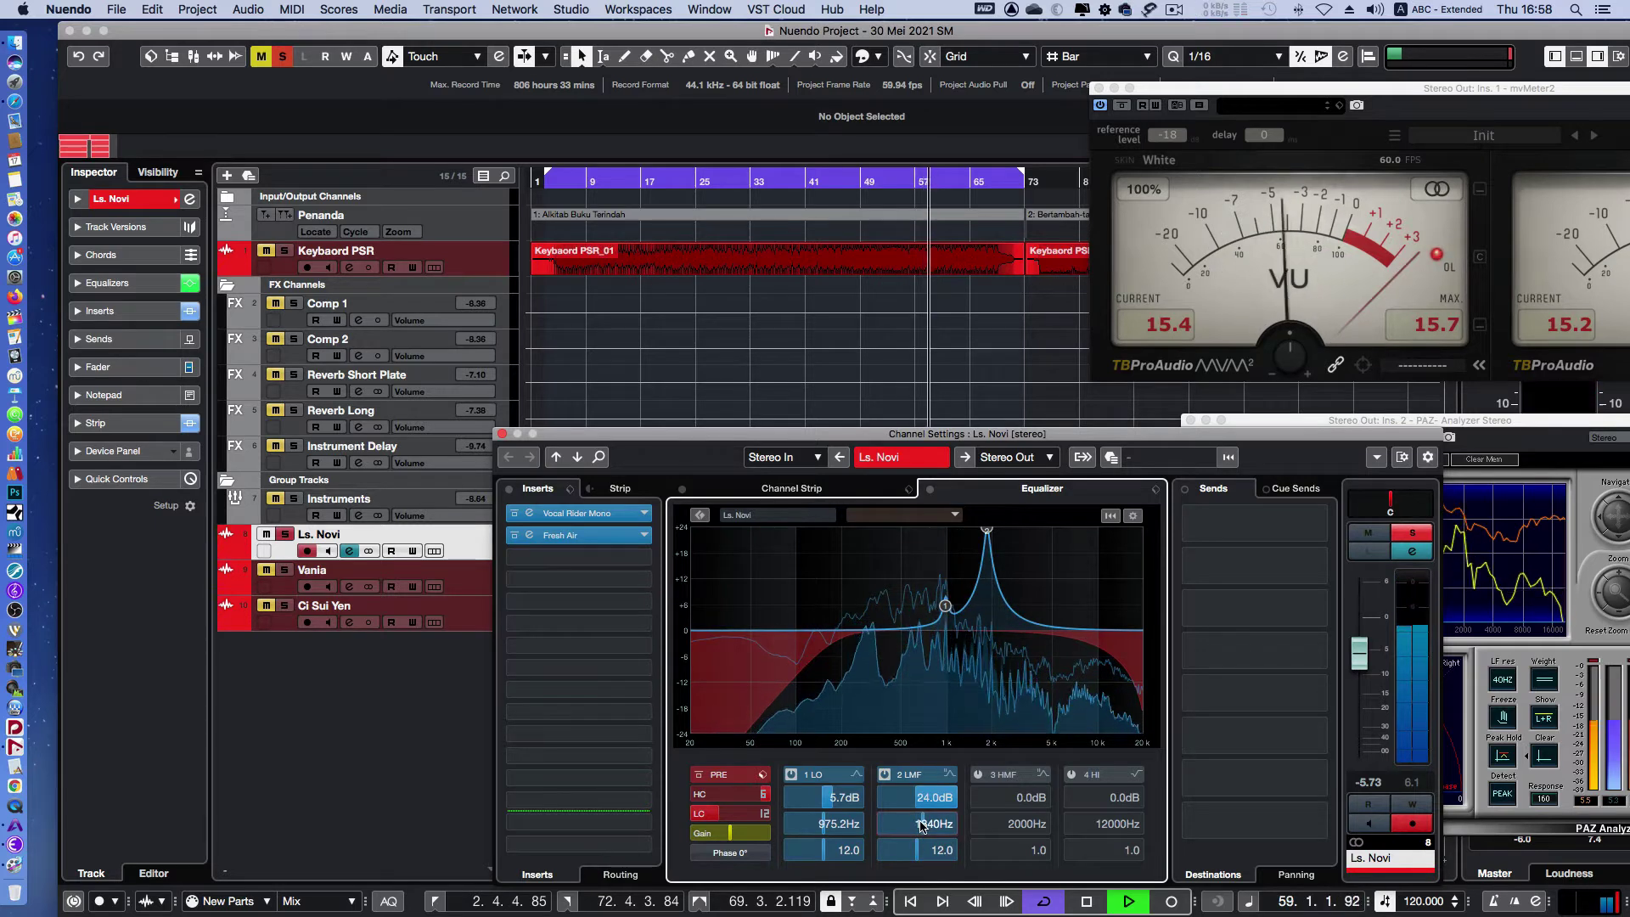
pyautogui.scroll(-3, 923, 825)
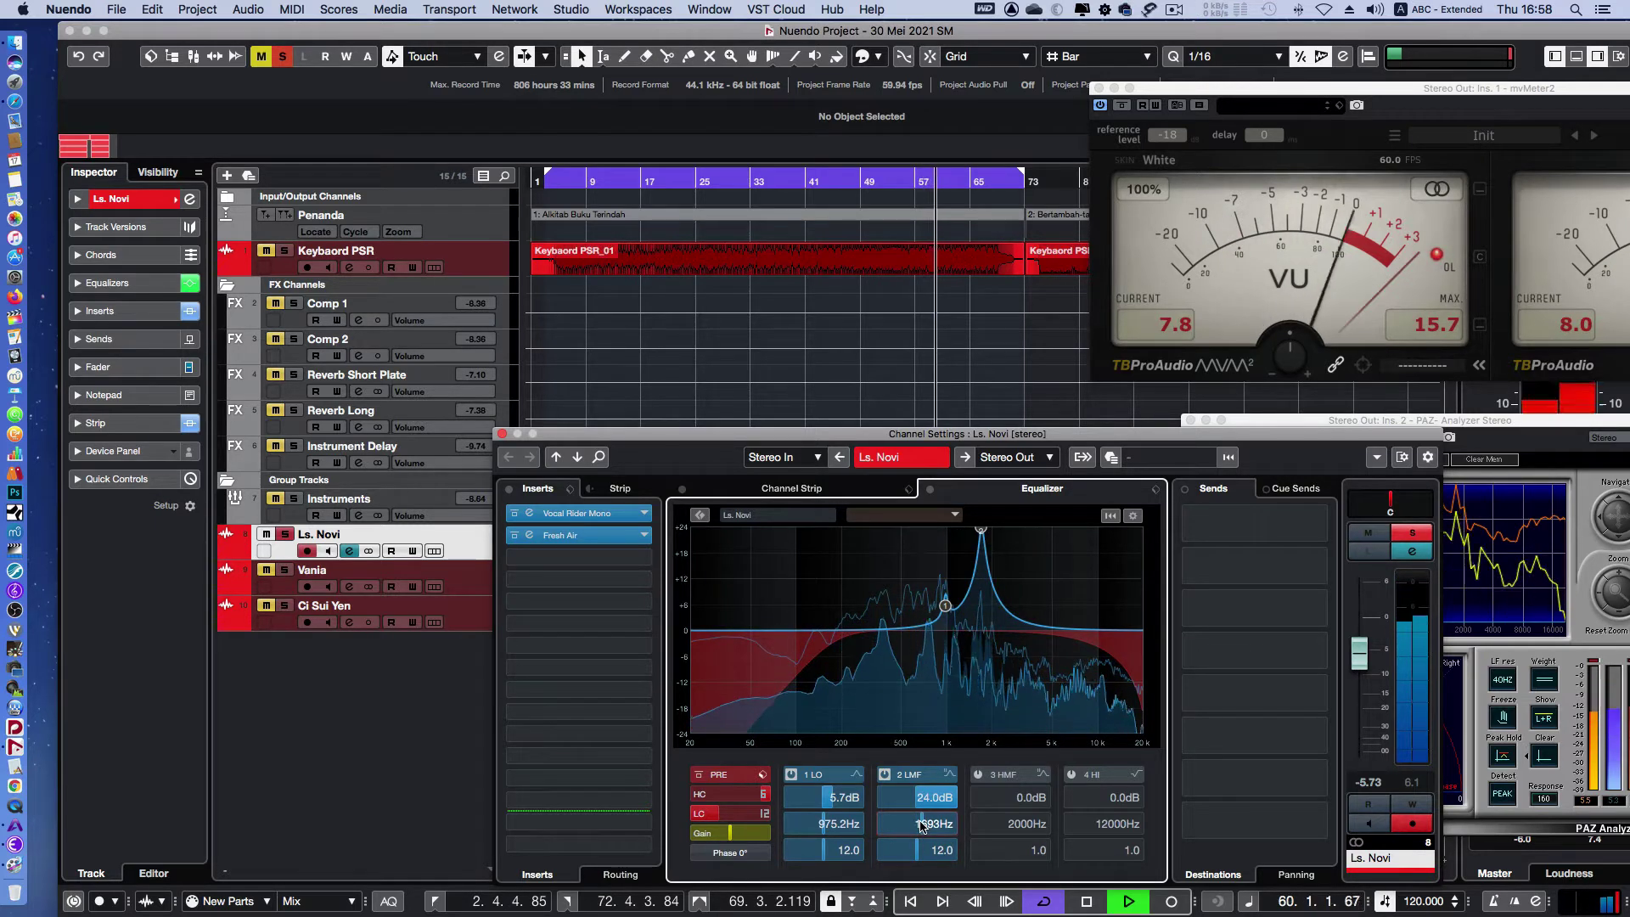
pyautogui.scroll(-6, 930, 798)
pyautogui.scroll(-9, 929, 798)
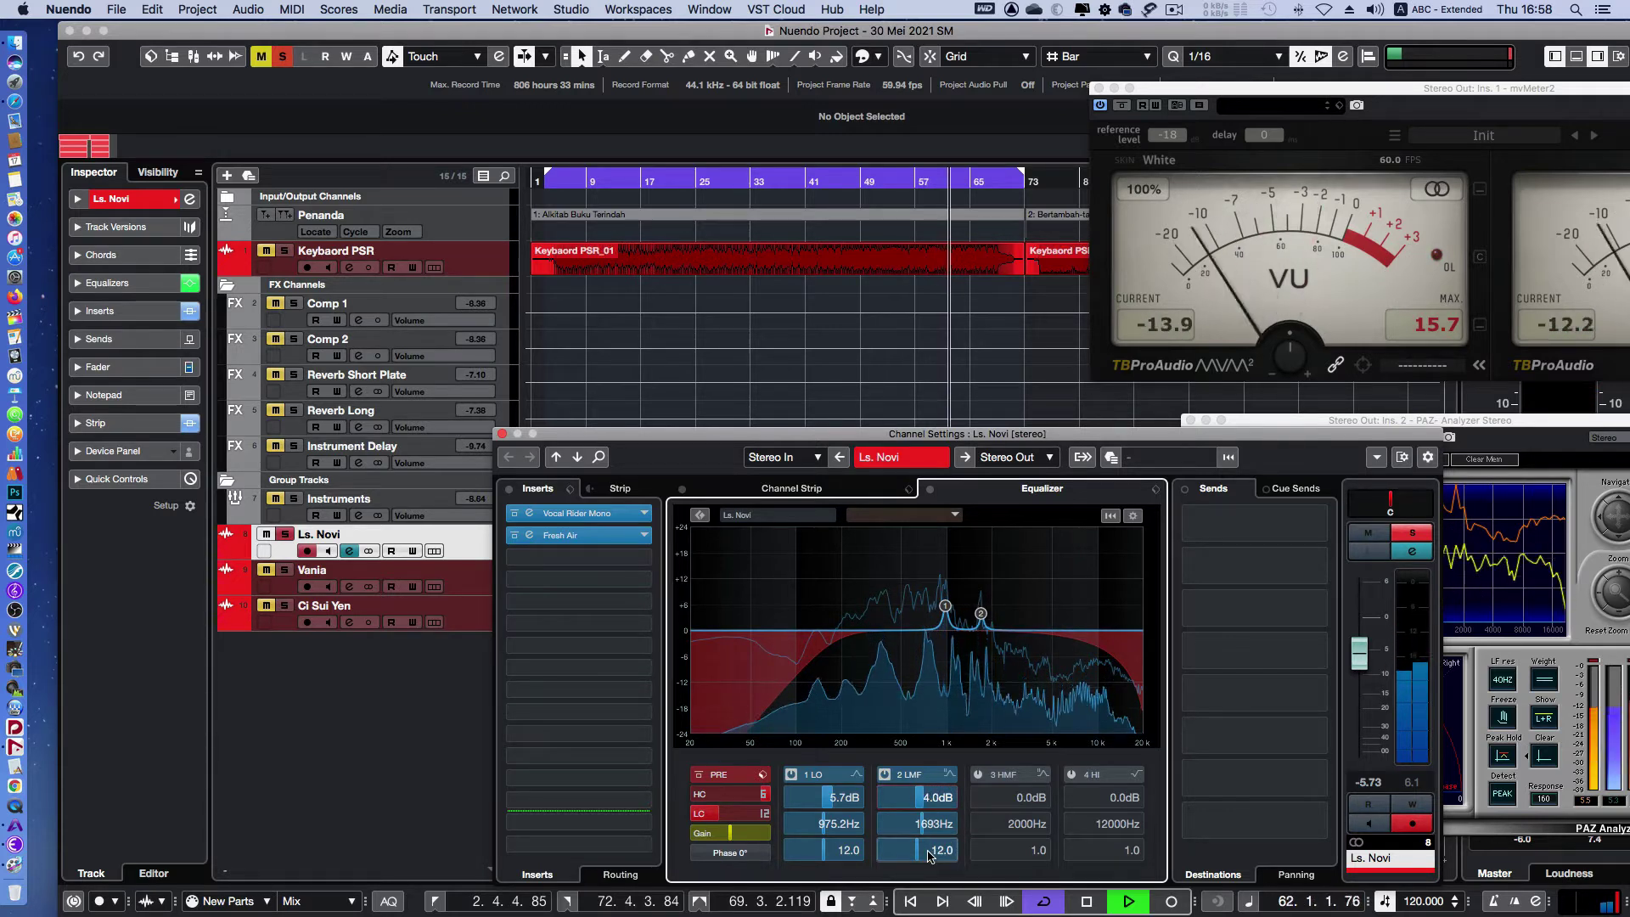
pyautogui.scroll(-1, 930, 852)
pyautogui.scroll(-1, 929, 856)
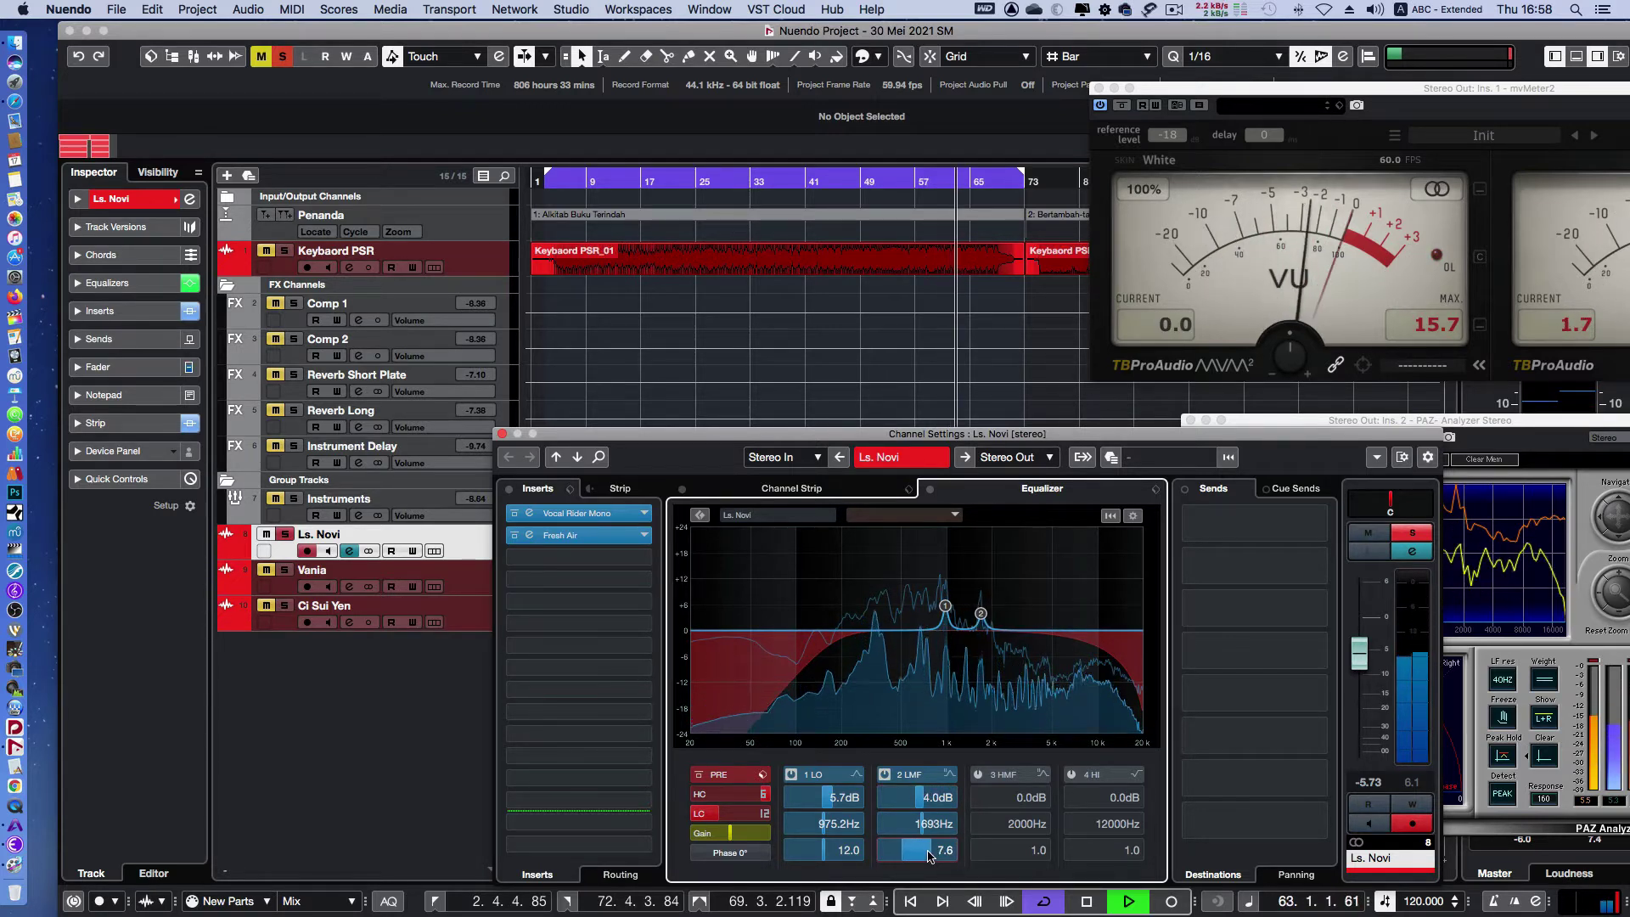
pyautogui.scroll(13, 1018, 798)
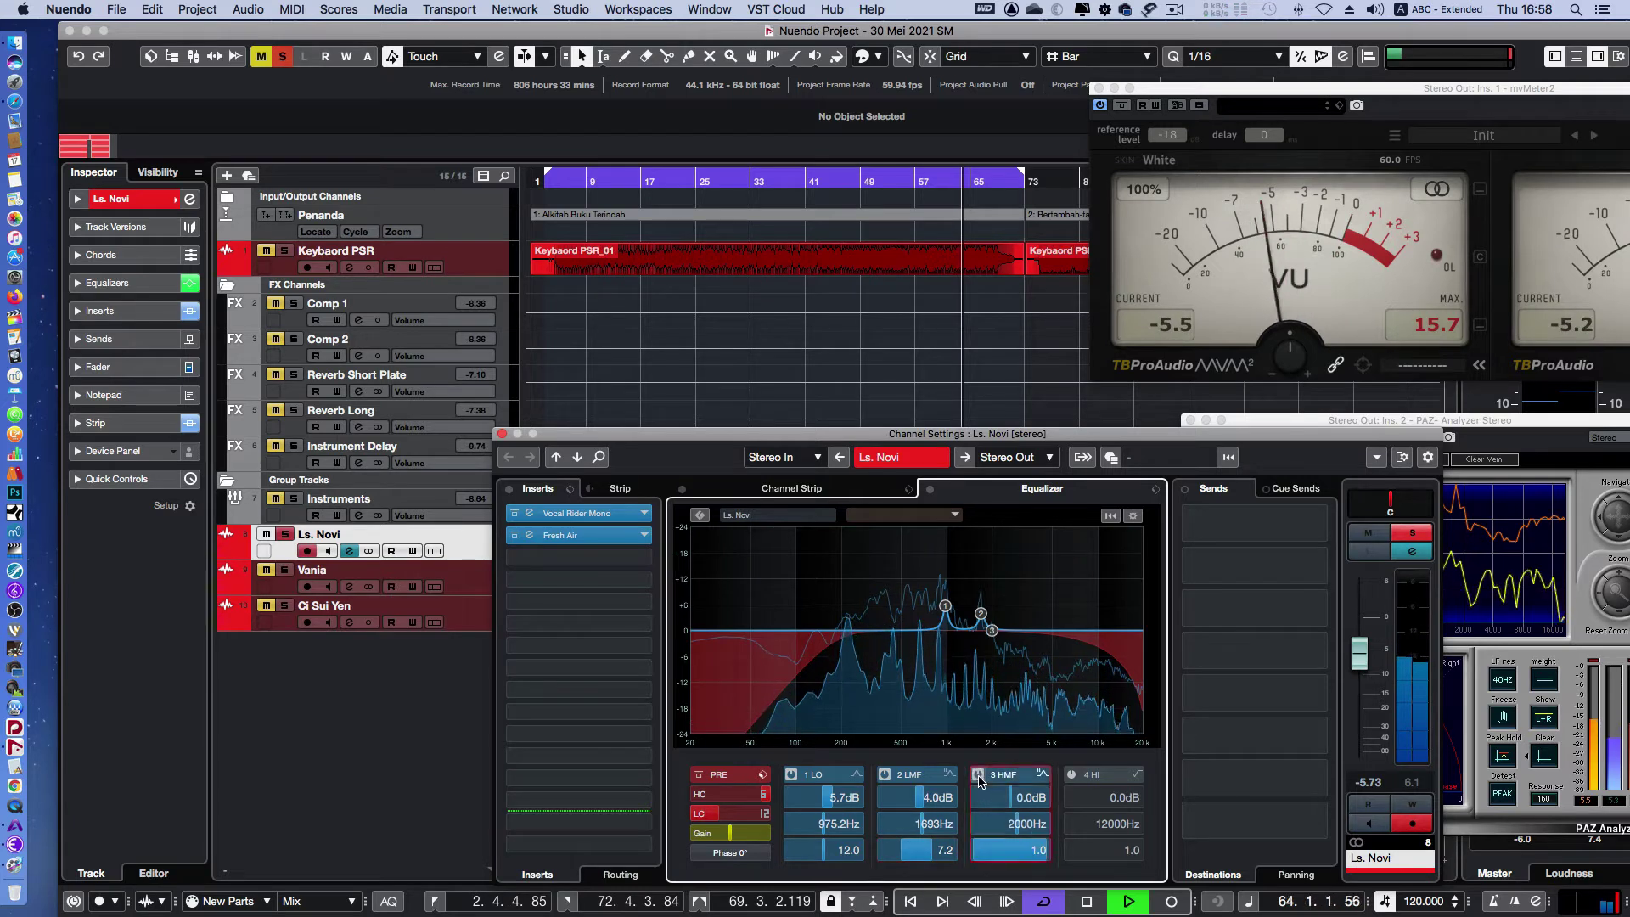
# Boost band 3 HMF to 24.0 dB with Q 12.0 and sweep its frequency down from about 2.5 kHz
pyautogui.scroll(11, 1018, 798)
pyautogui.scroll(3, 1015, 824)
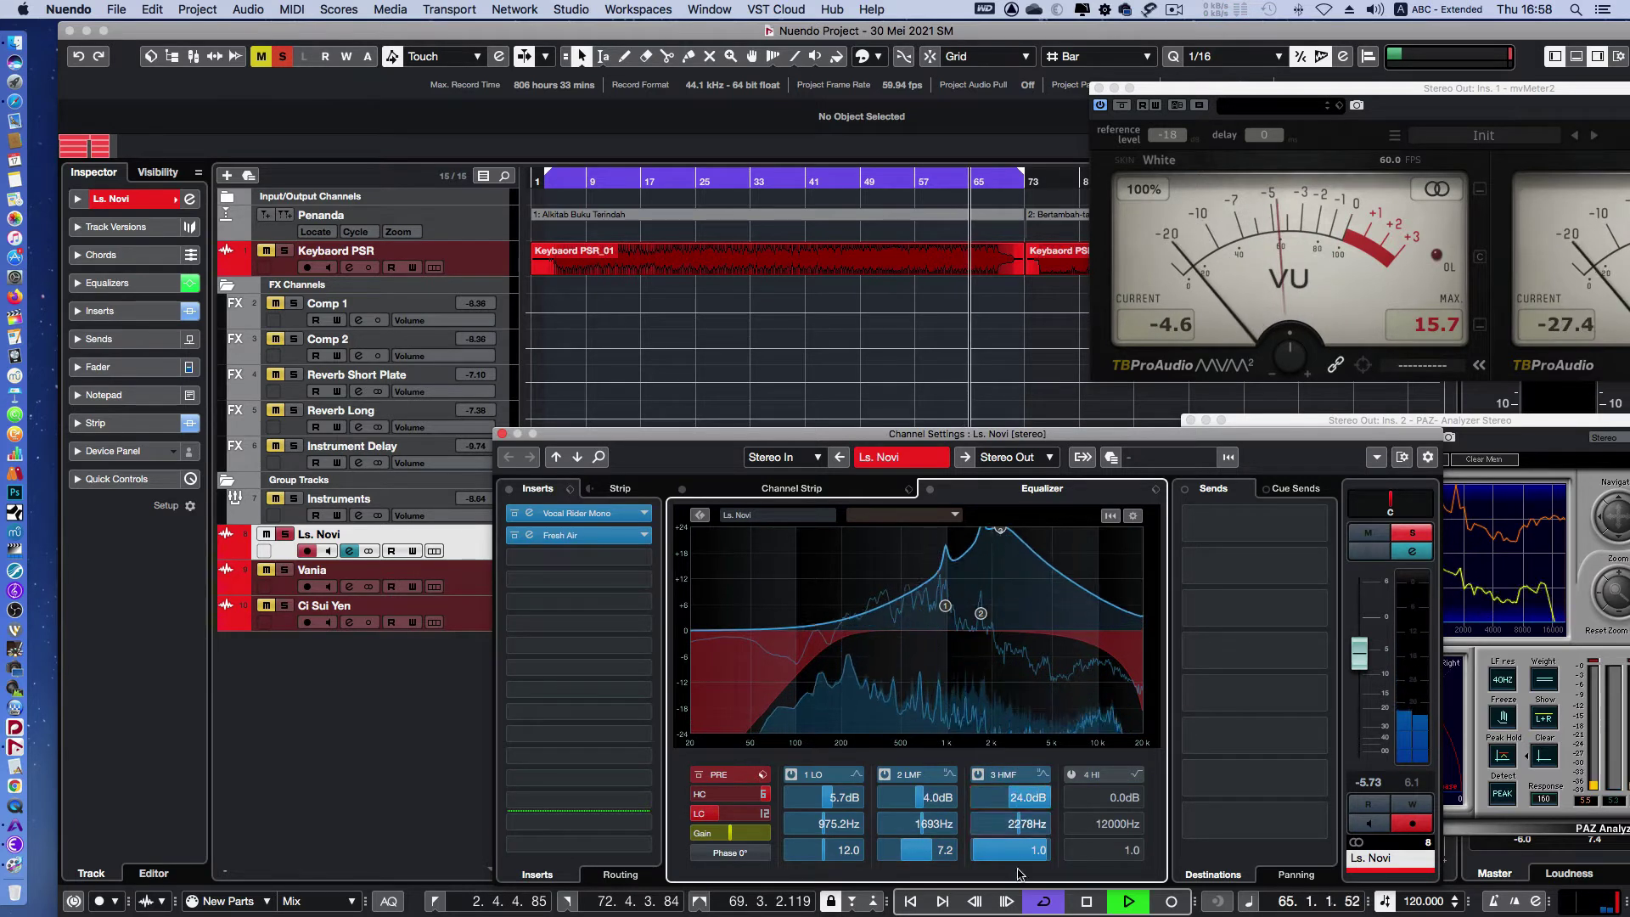
pyautogui.scroll(10, 1006, 854)
pyautogui.scroll(4, 1006, 852)
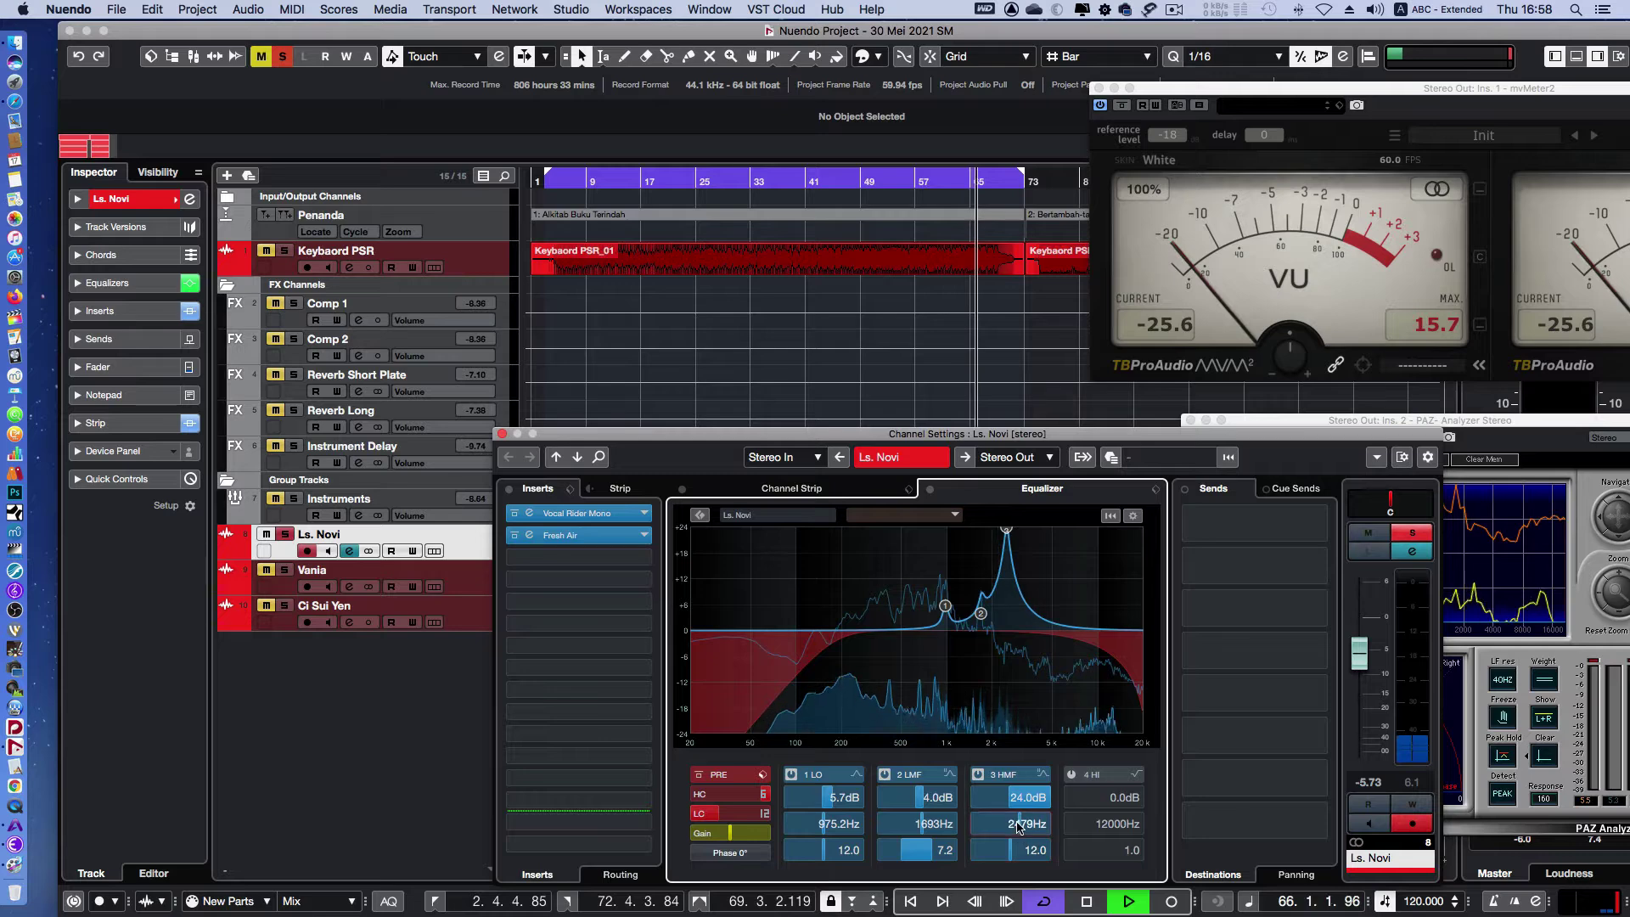
pyautogui.scroll(-12, 1019, 825)
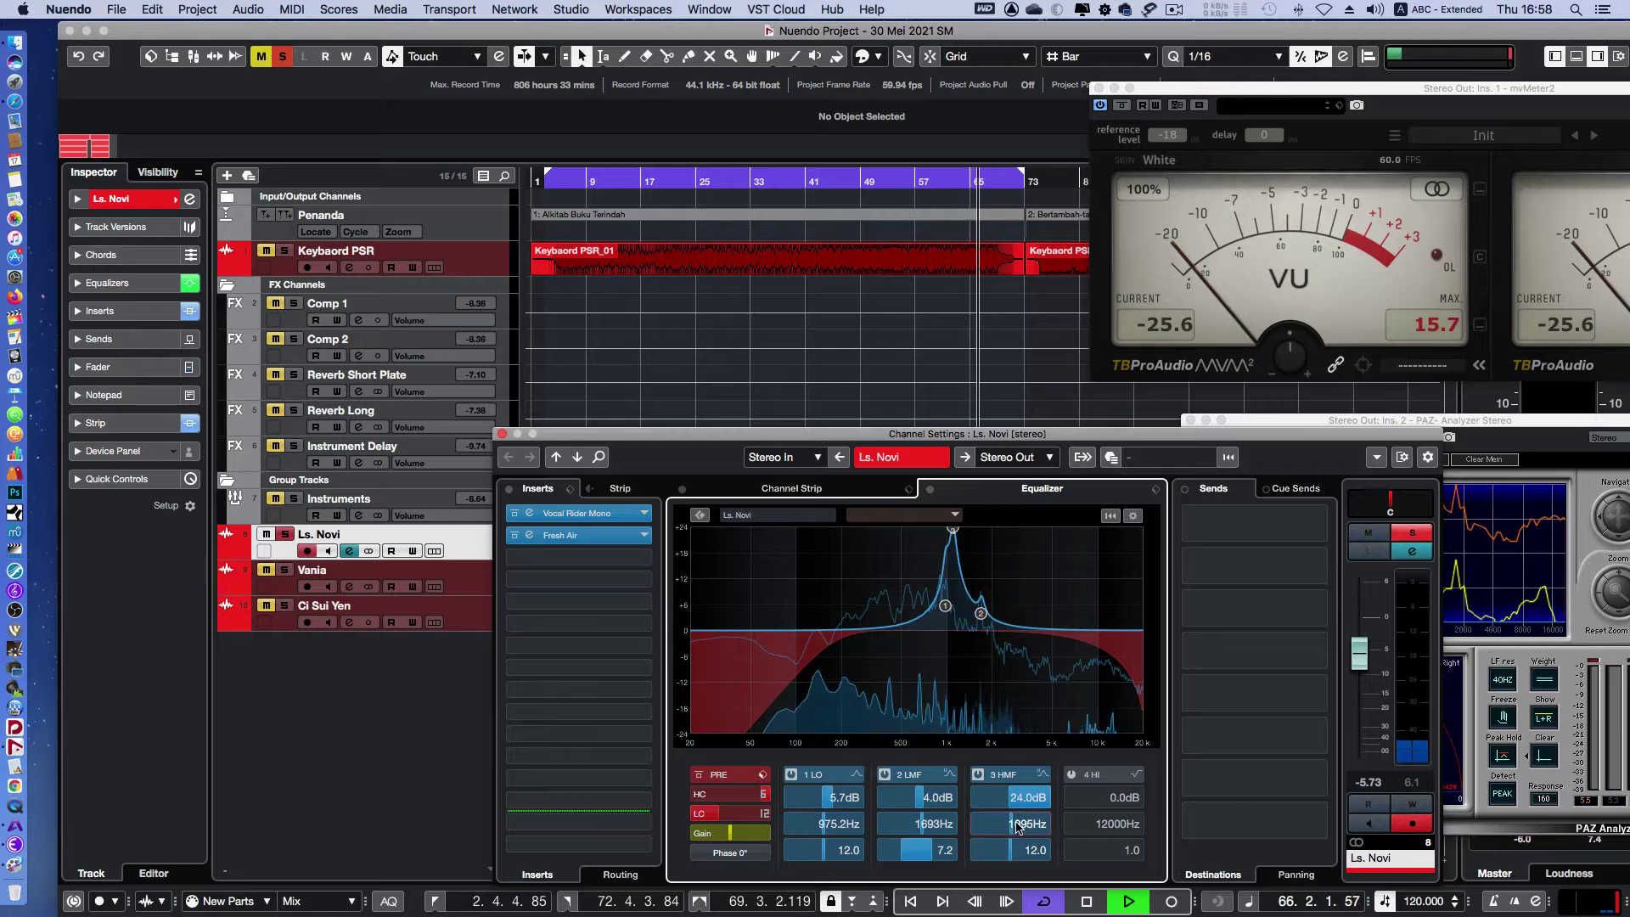
# Replay from about bar 38 and set band 3 HMF to a -3.2 dB cut at 558.8 Hz
pyautogui.click(803, 193)
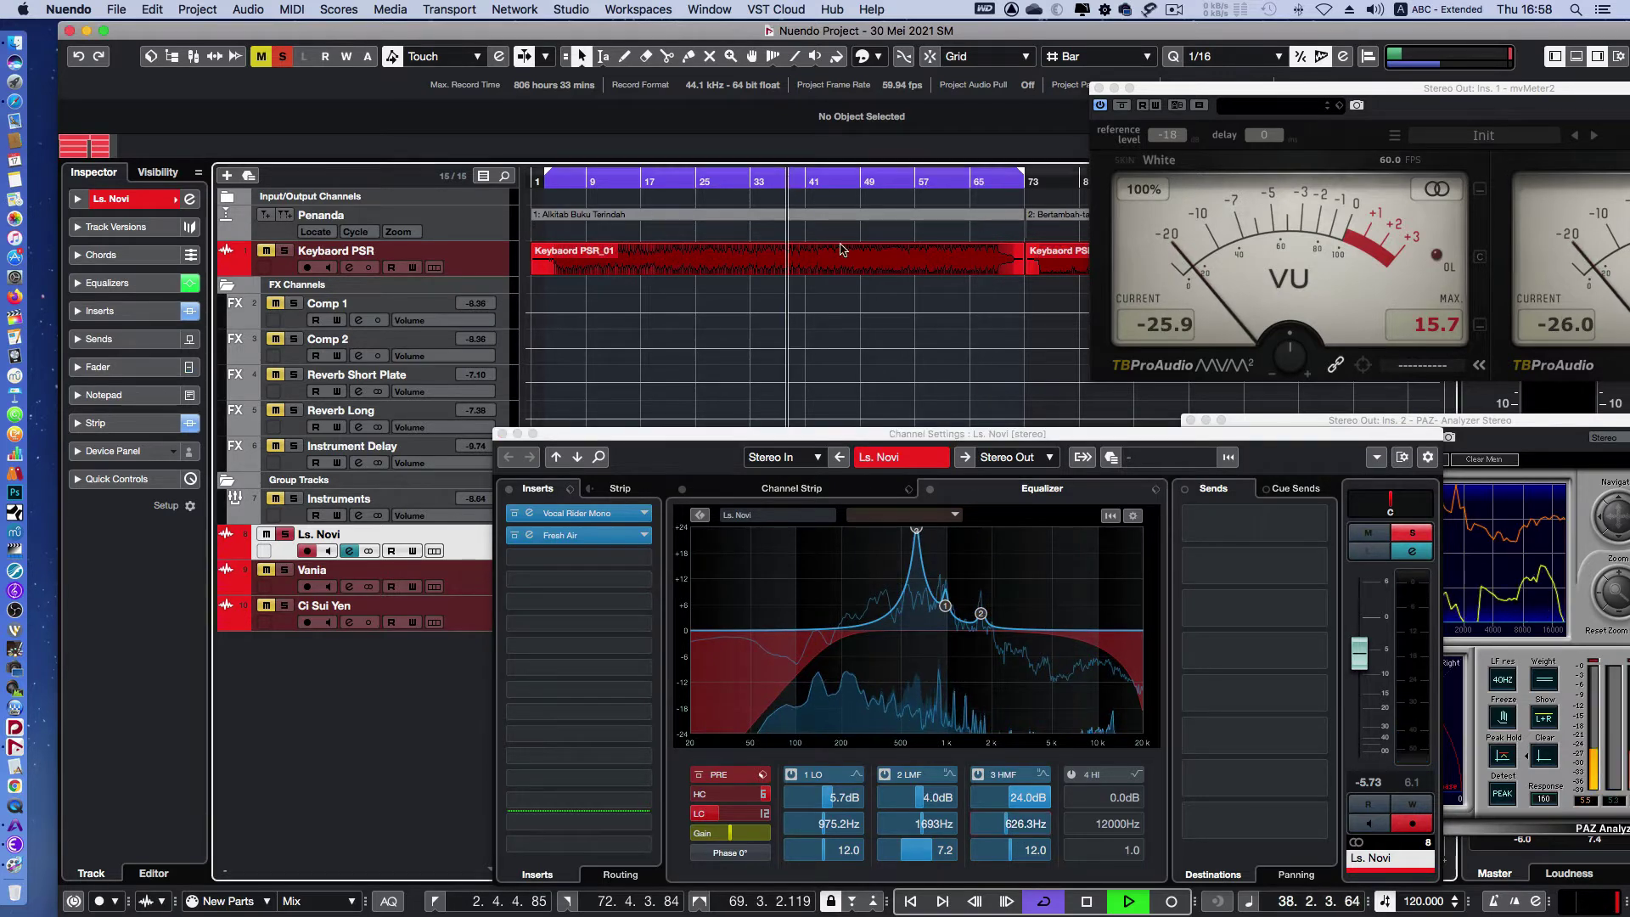
pyautogui.click(1011, 825)
pyautogui.scroll(-1, 1010, 825)
pyautogui.scroll(-2, 1022, 796)
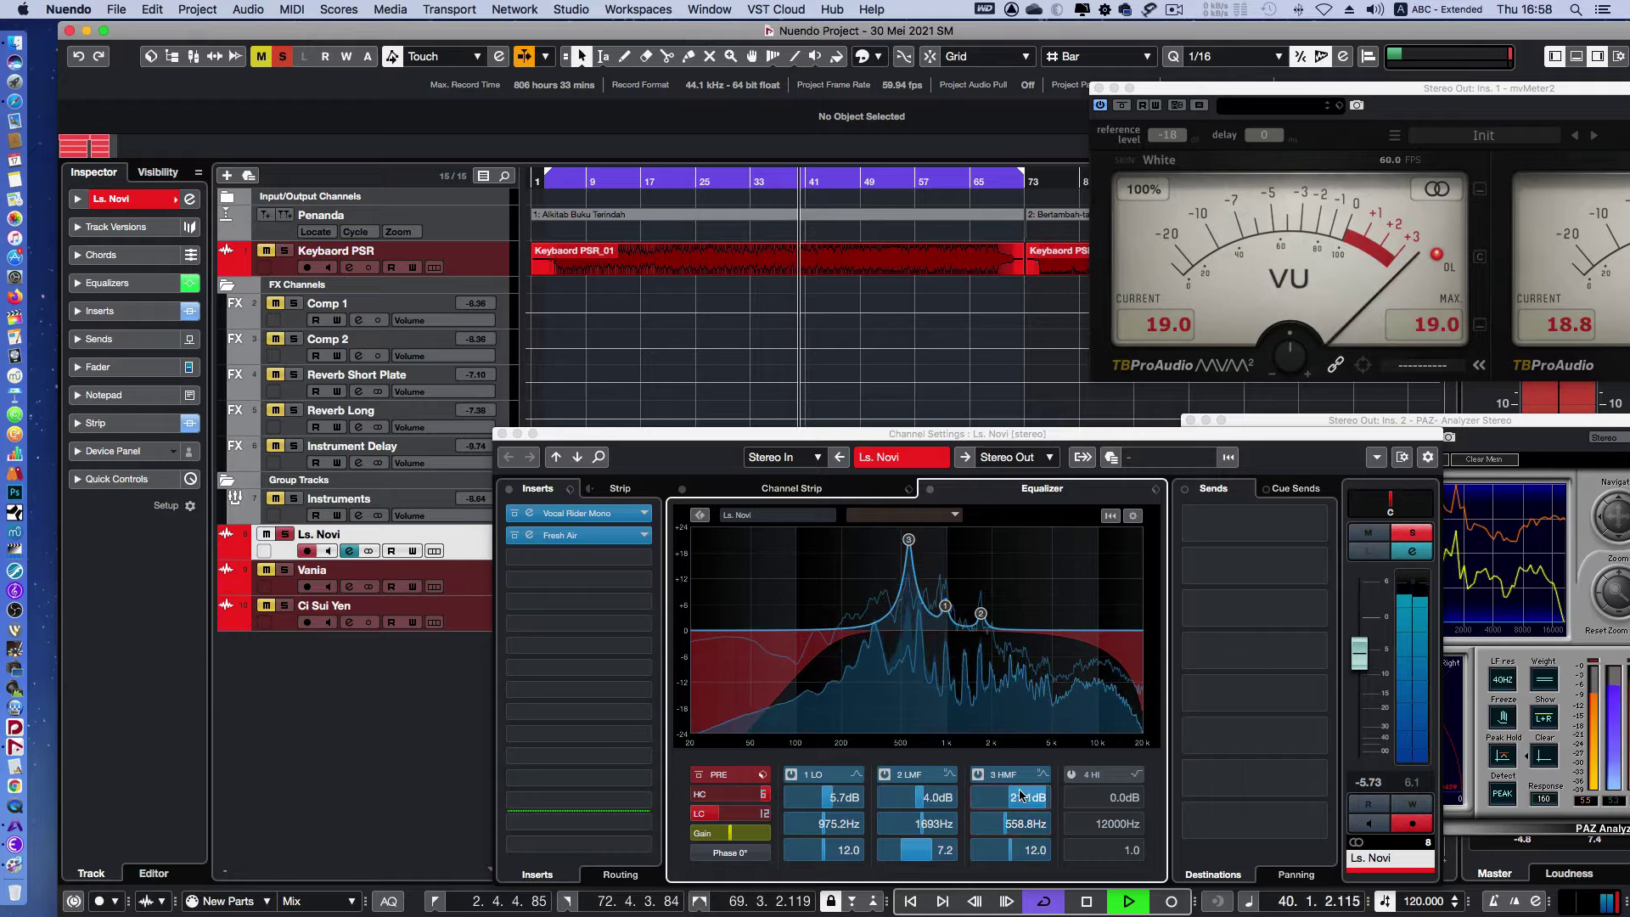
pyautogui.scroll(-12, 1022, 796)
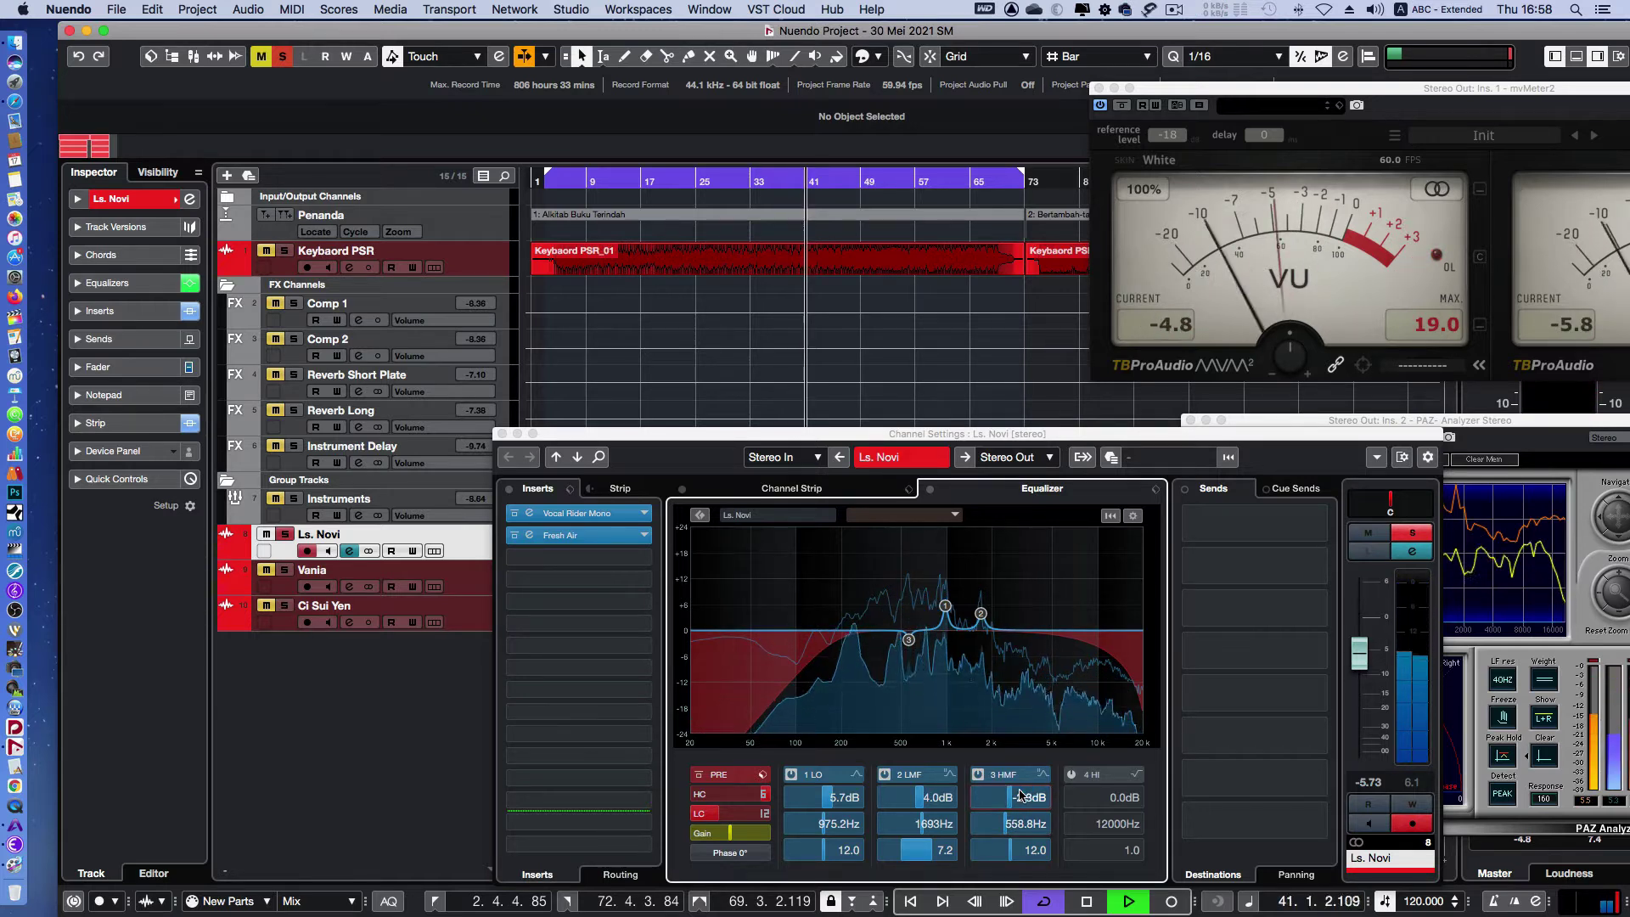
pyautogui.scroll(-1, 1022, 796)
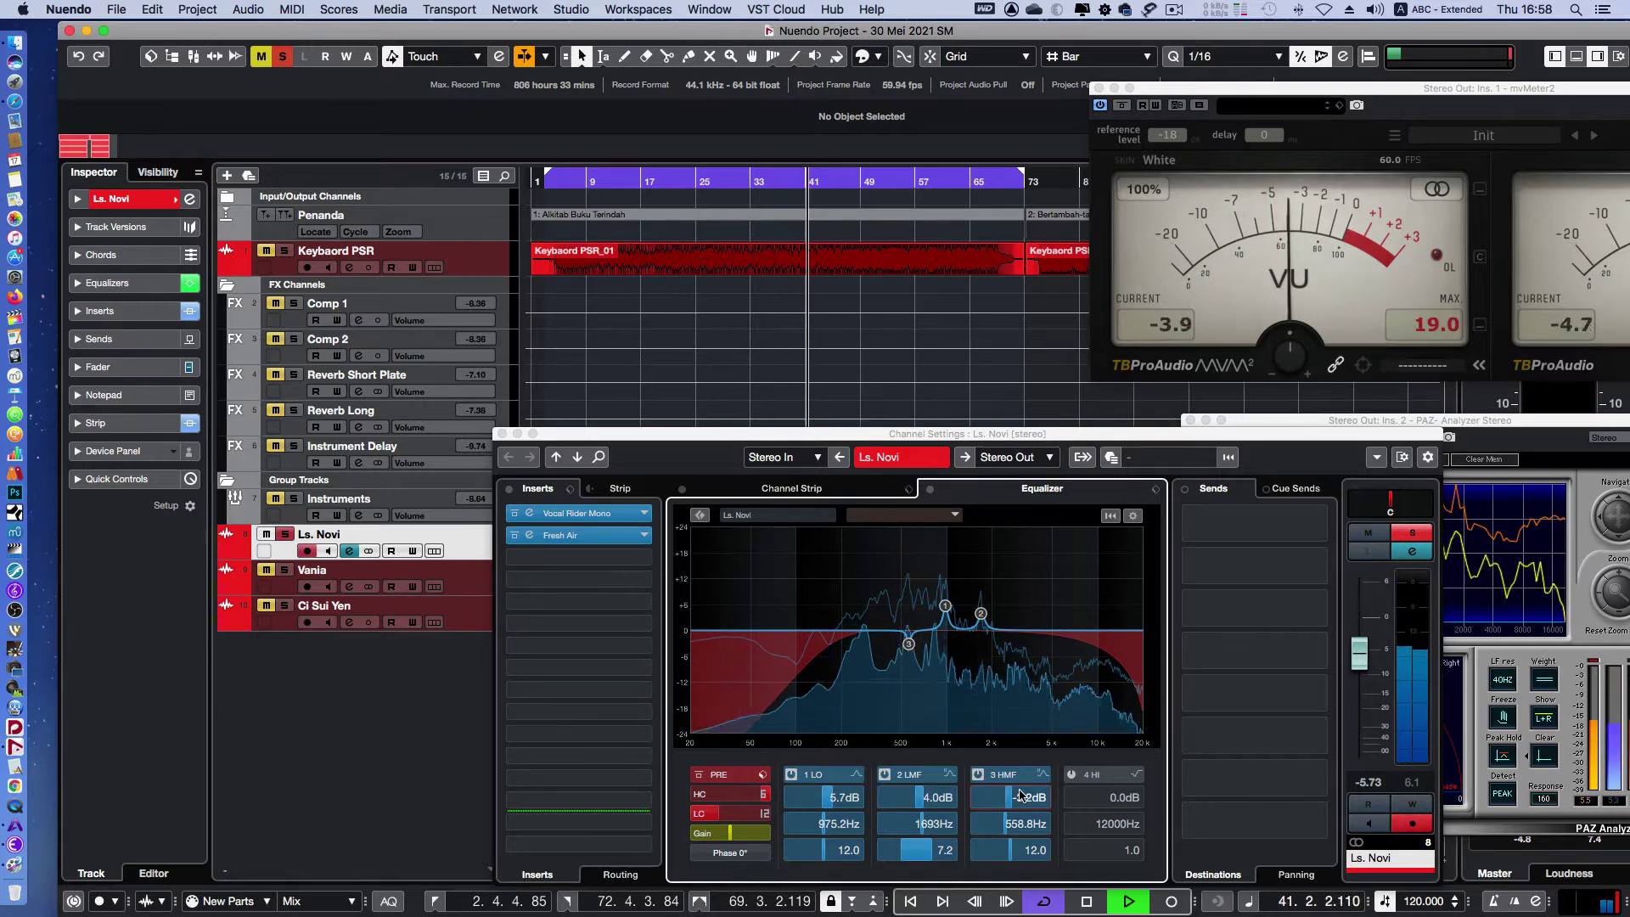
# Load a Noise Gate in the vocal's channel strip, raise its range and set its threshold to -36.2 dB
pyautogui.click(862, 497)
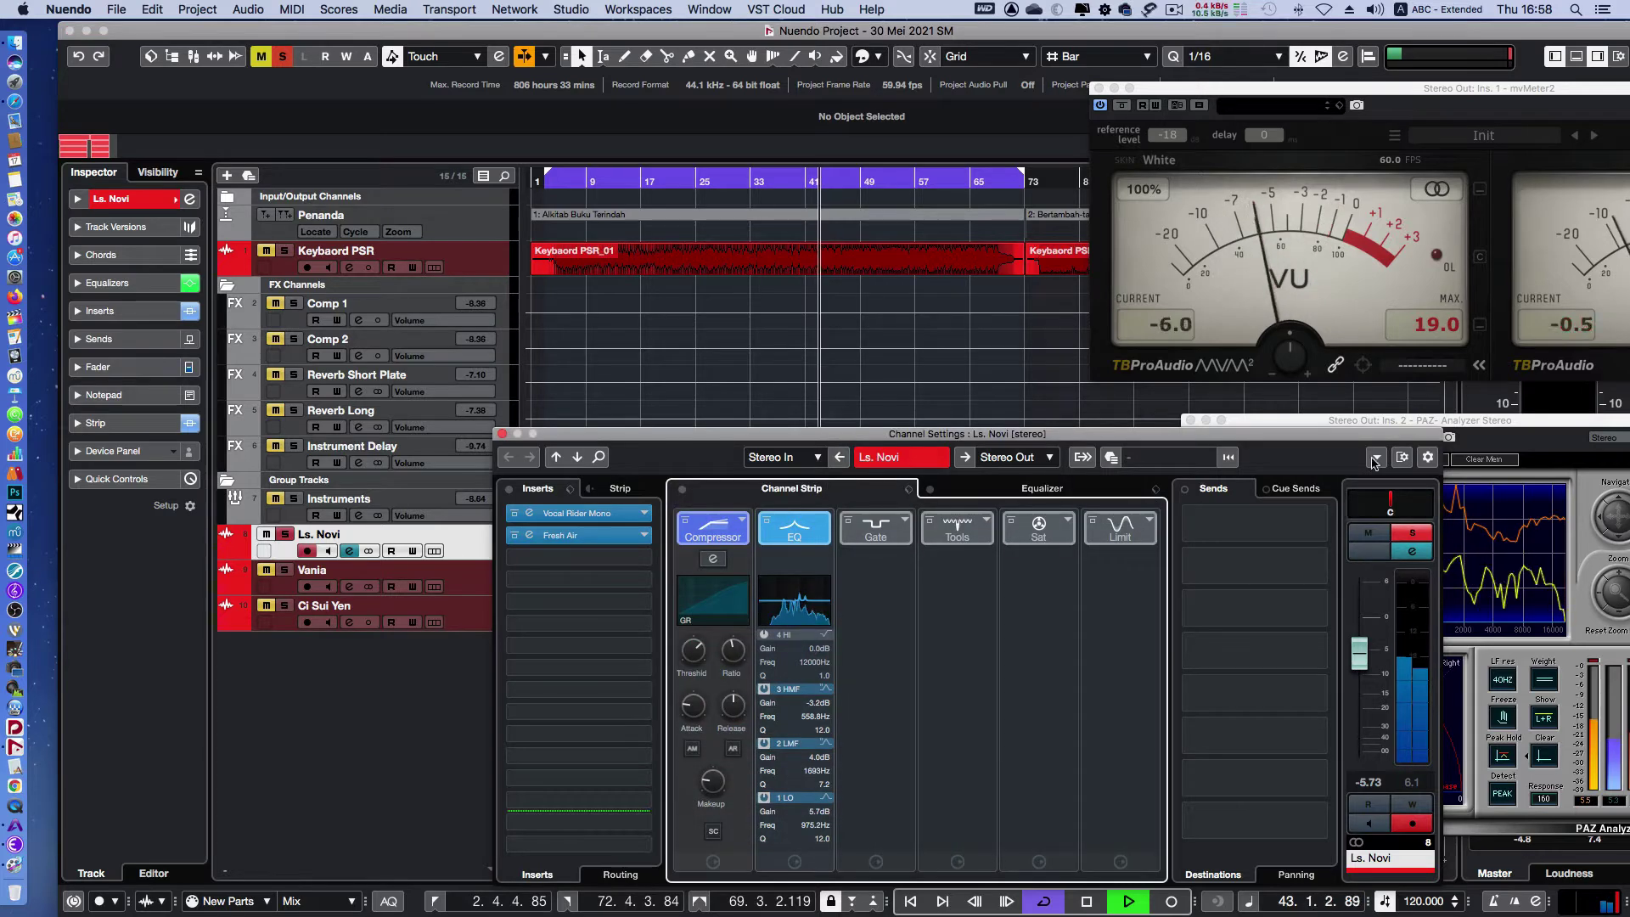
pyautogui.click(905, 520)
pyautogui.click(942, 561)
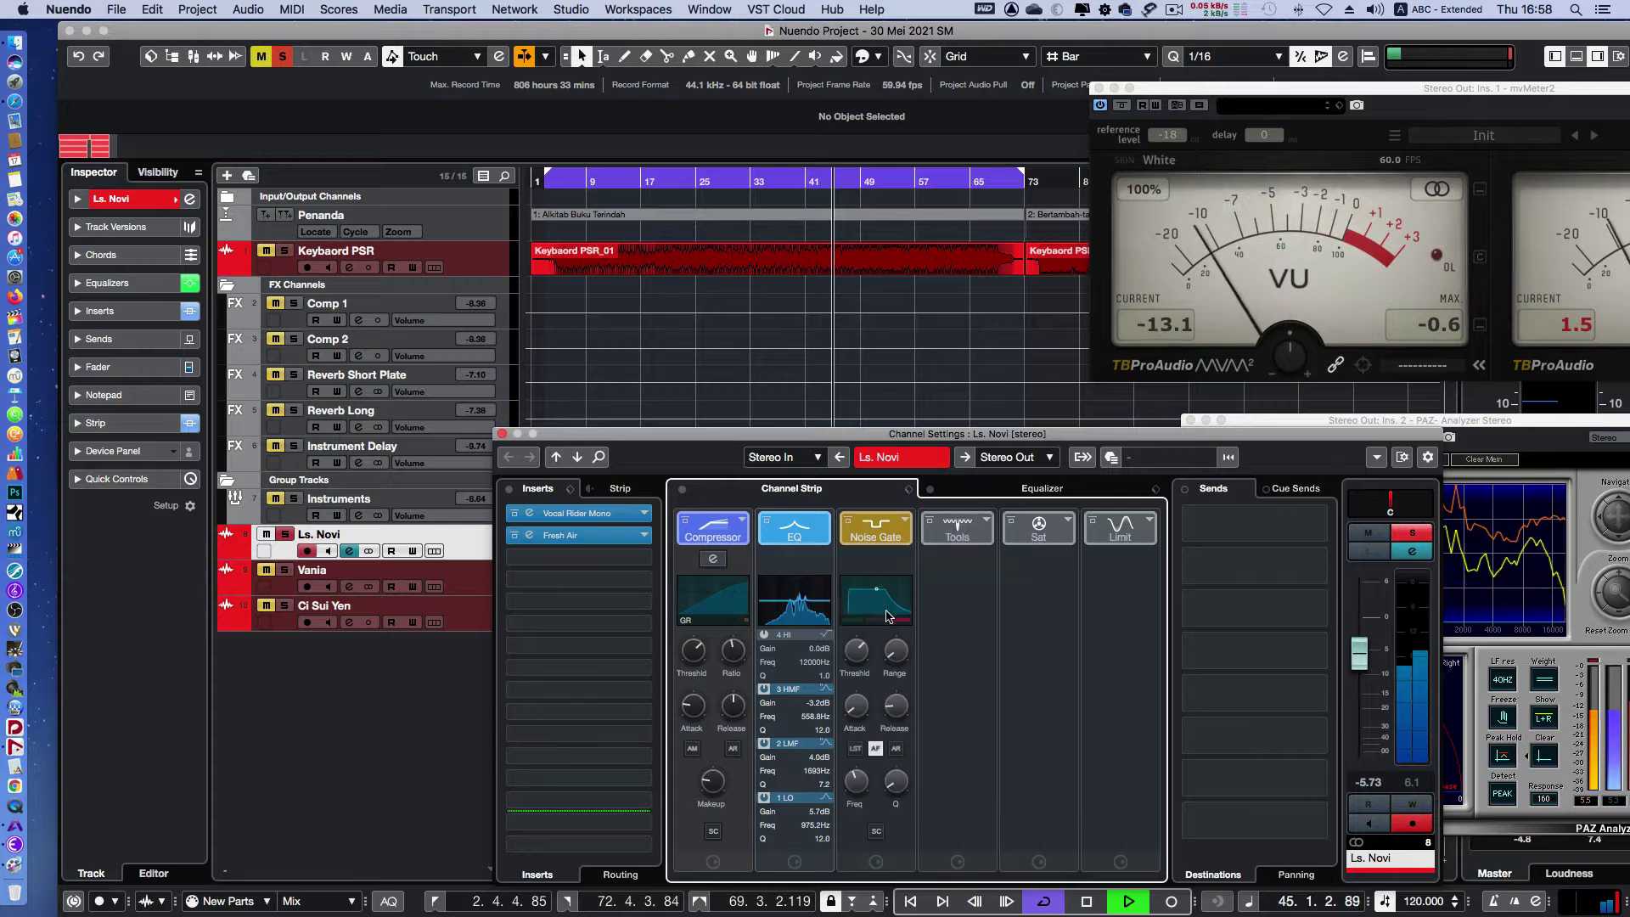
pyautogui.moveTo(853, 664)
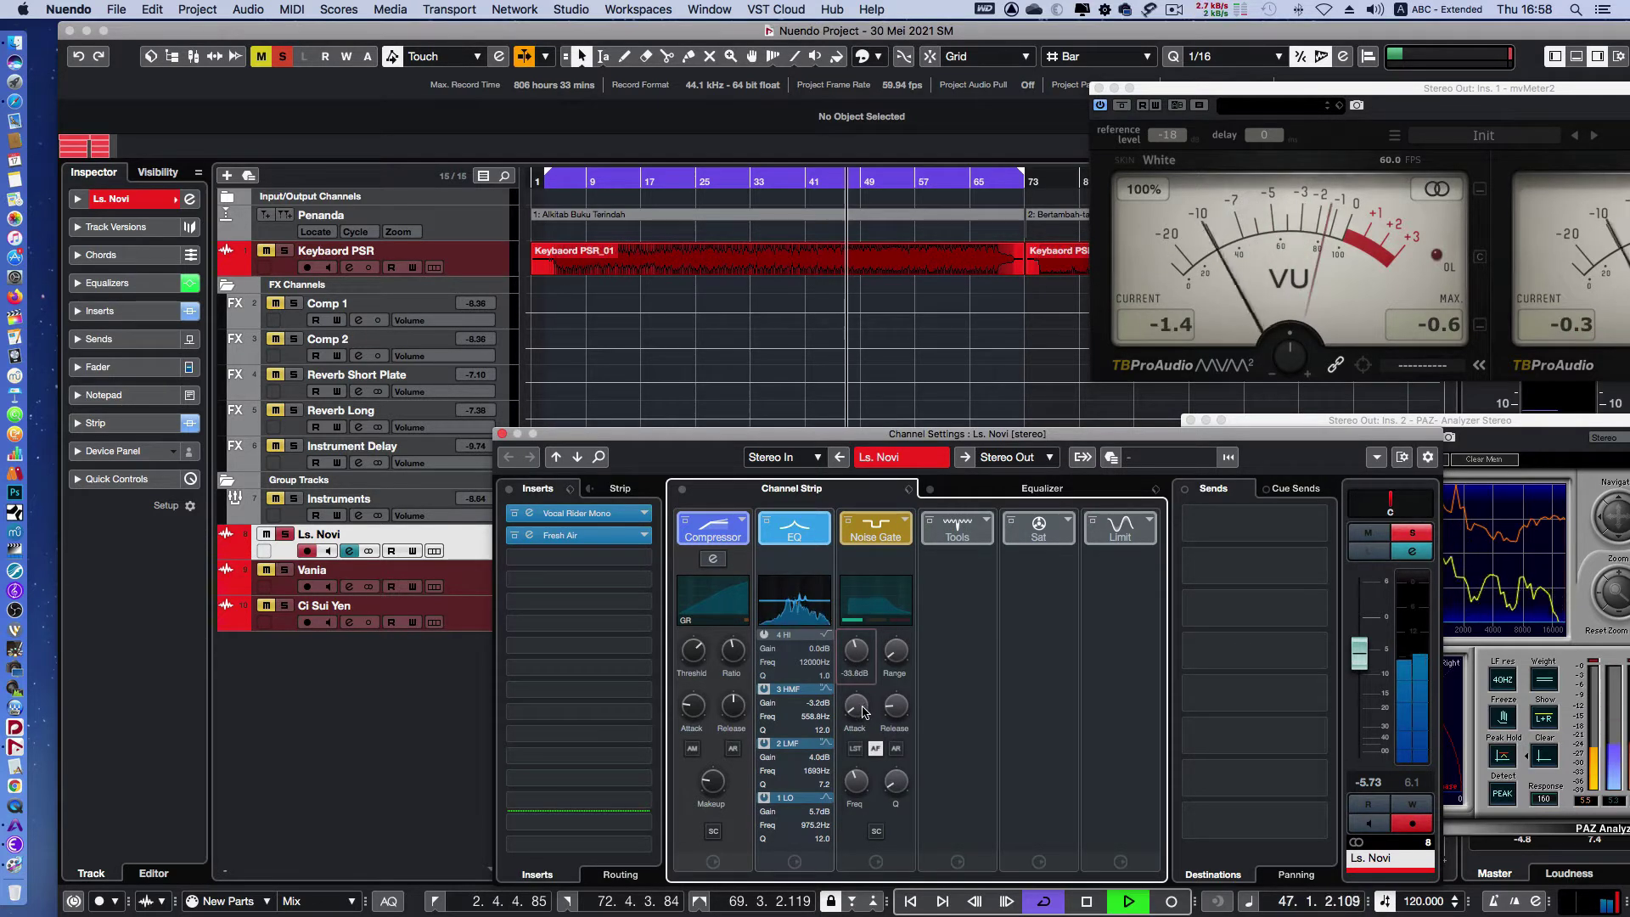
pyautogui.moveTo(896, 652); pyautogui.dragTo(892, 569)
pyautogui.moveTo(859, 658)
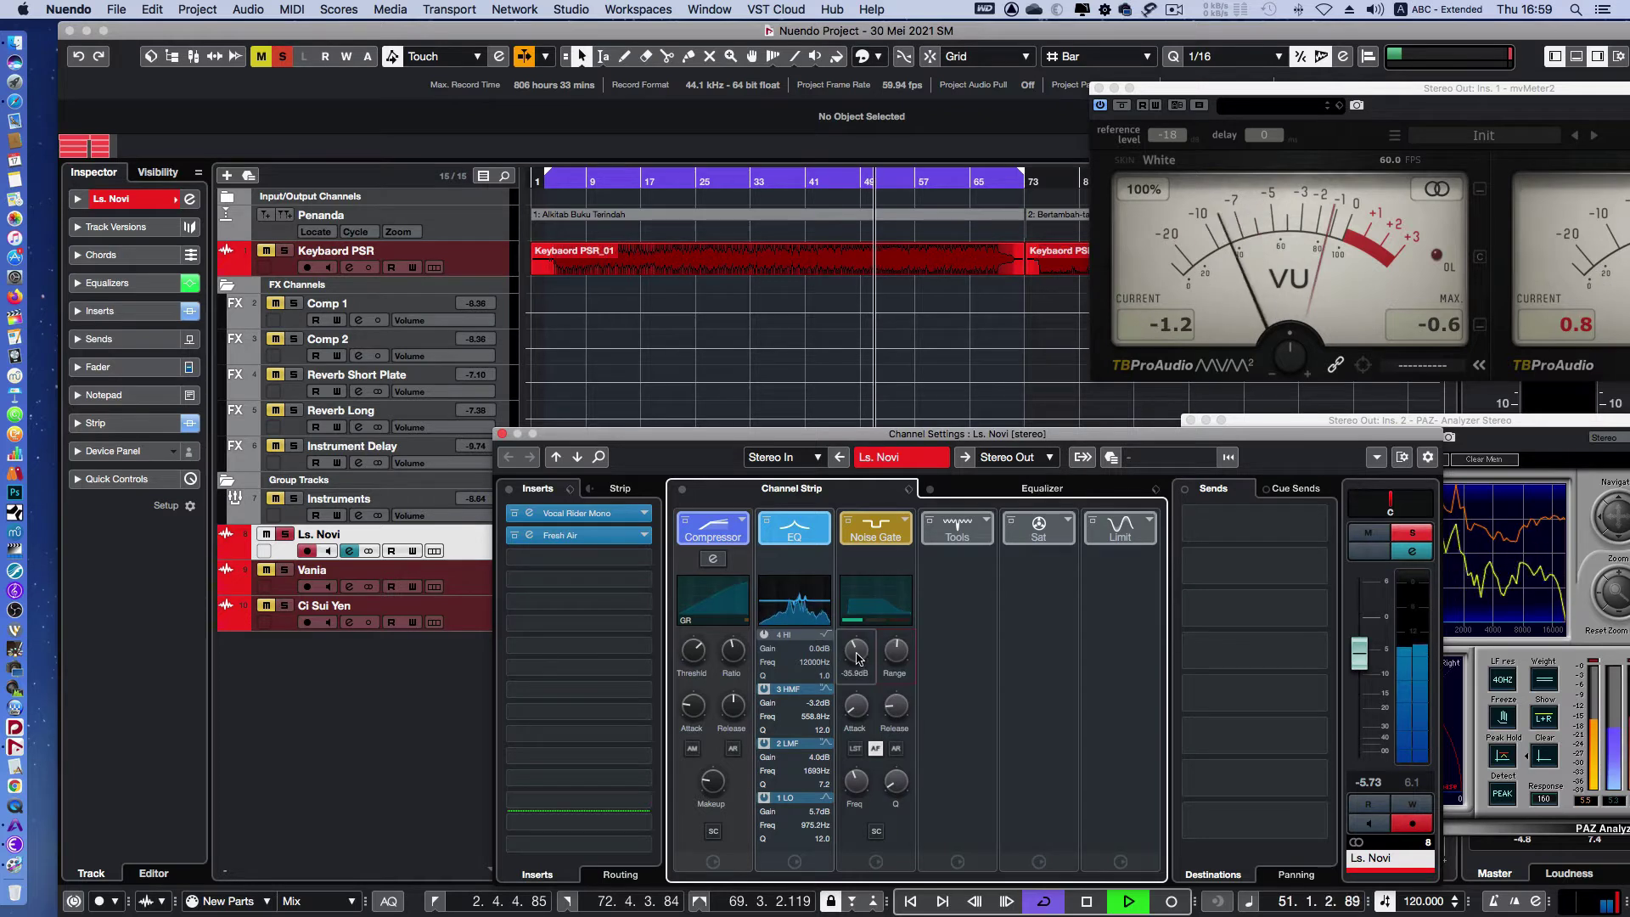
pyautogui.moveTo(858, 654); pyautogui.dragTo(858, 656)
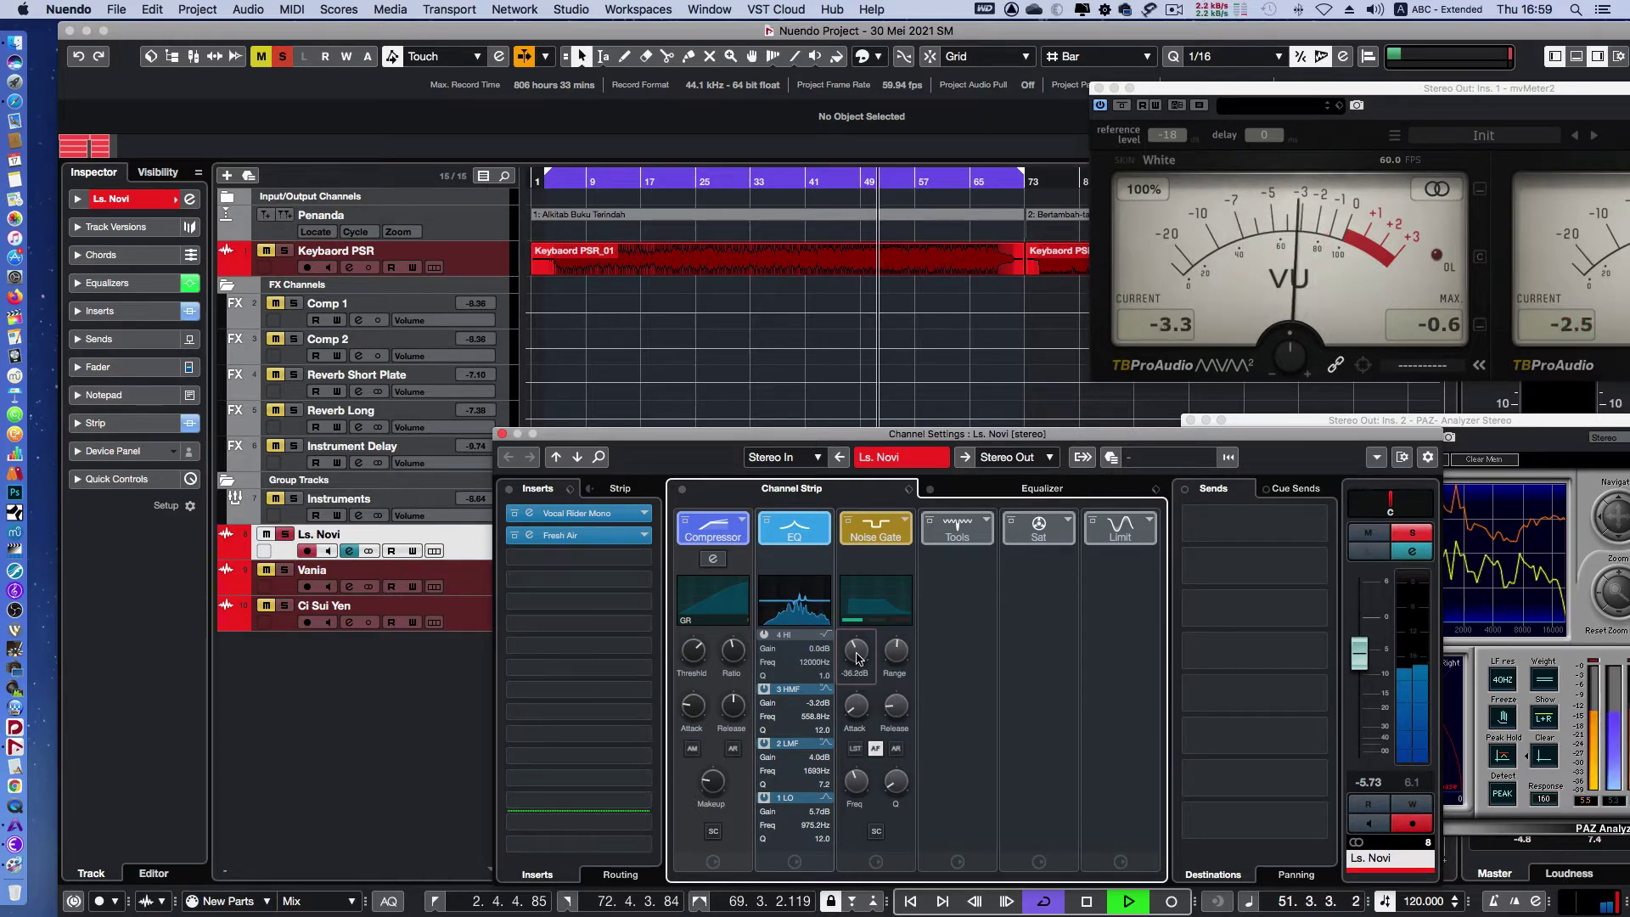
pyautogui.click(873, 750)
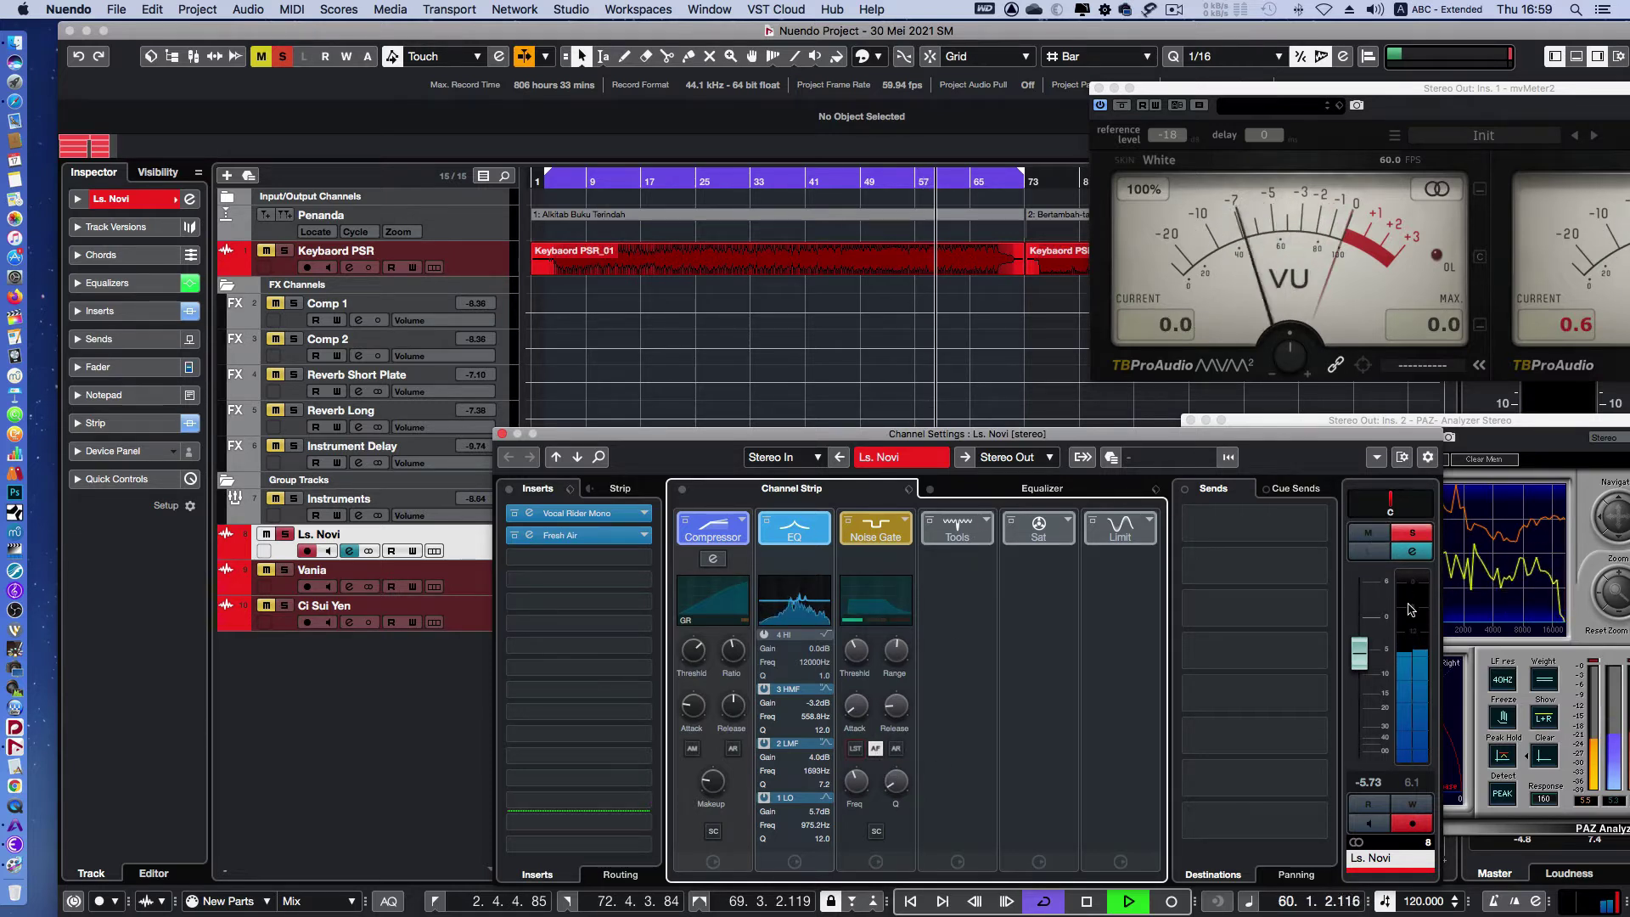
# Lower the vocal's fader to -6.72 dB
pyautogui.moveTo(1359, 658); pyautogui.dragTo(1360, 662)
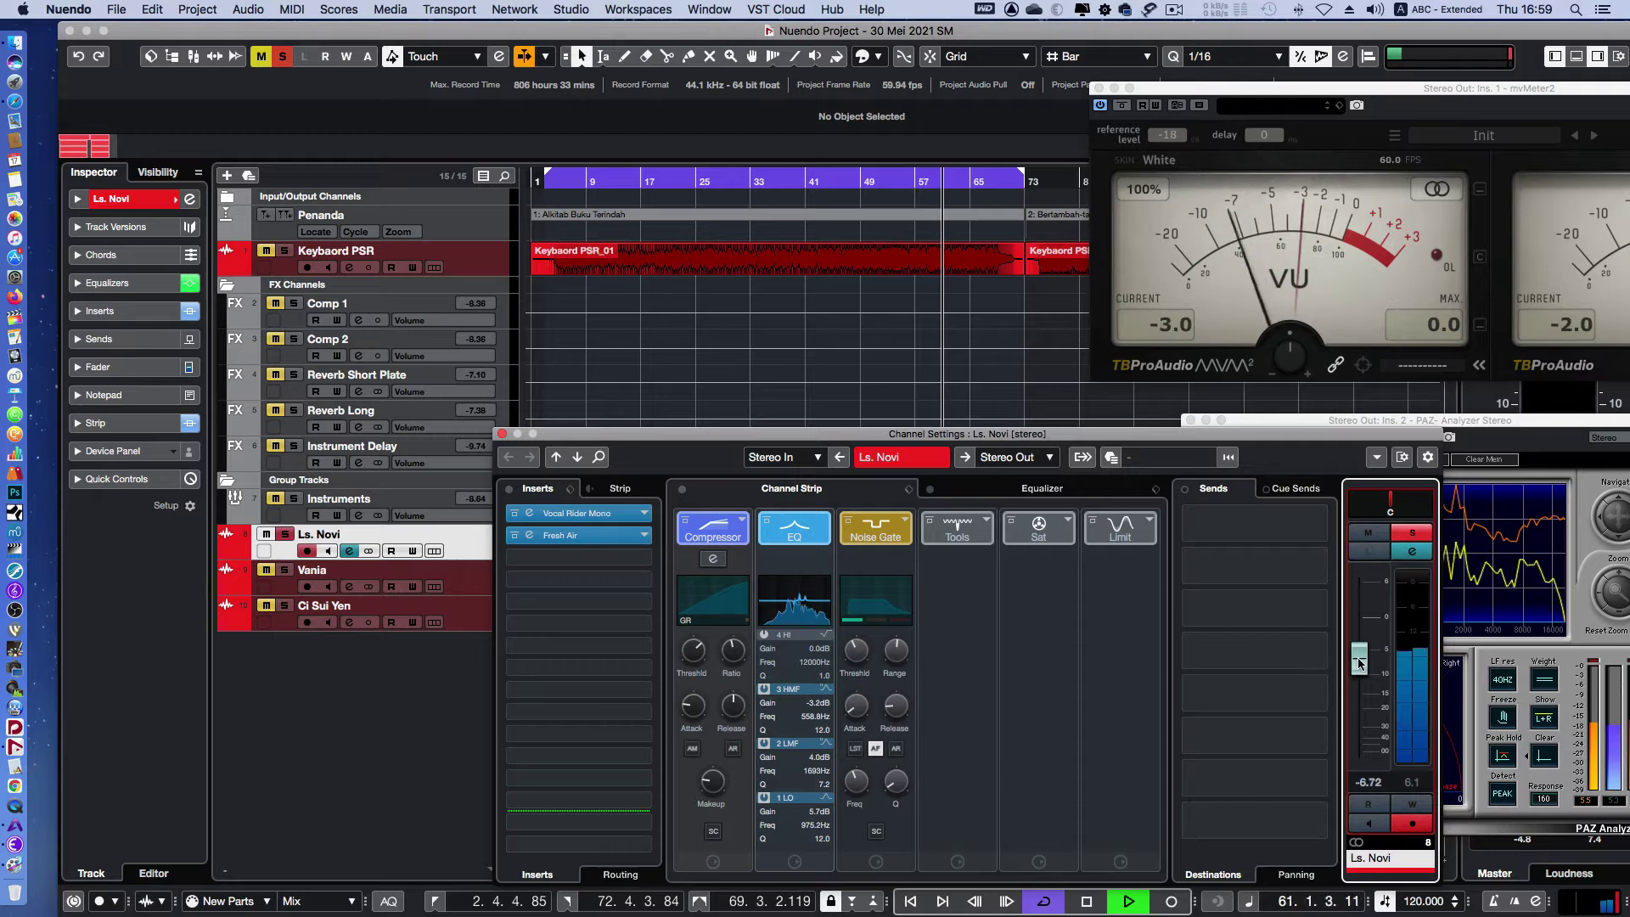
pyautogui.click(1622, 902)
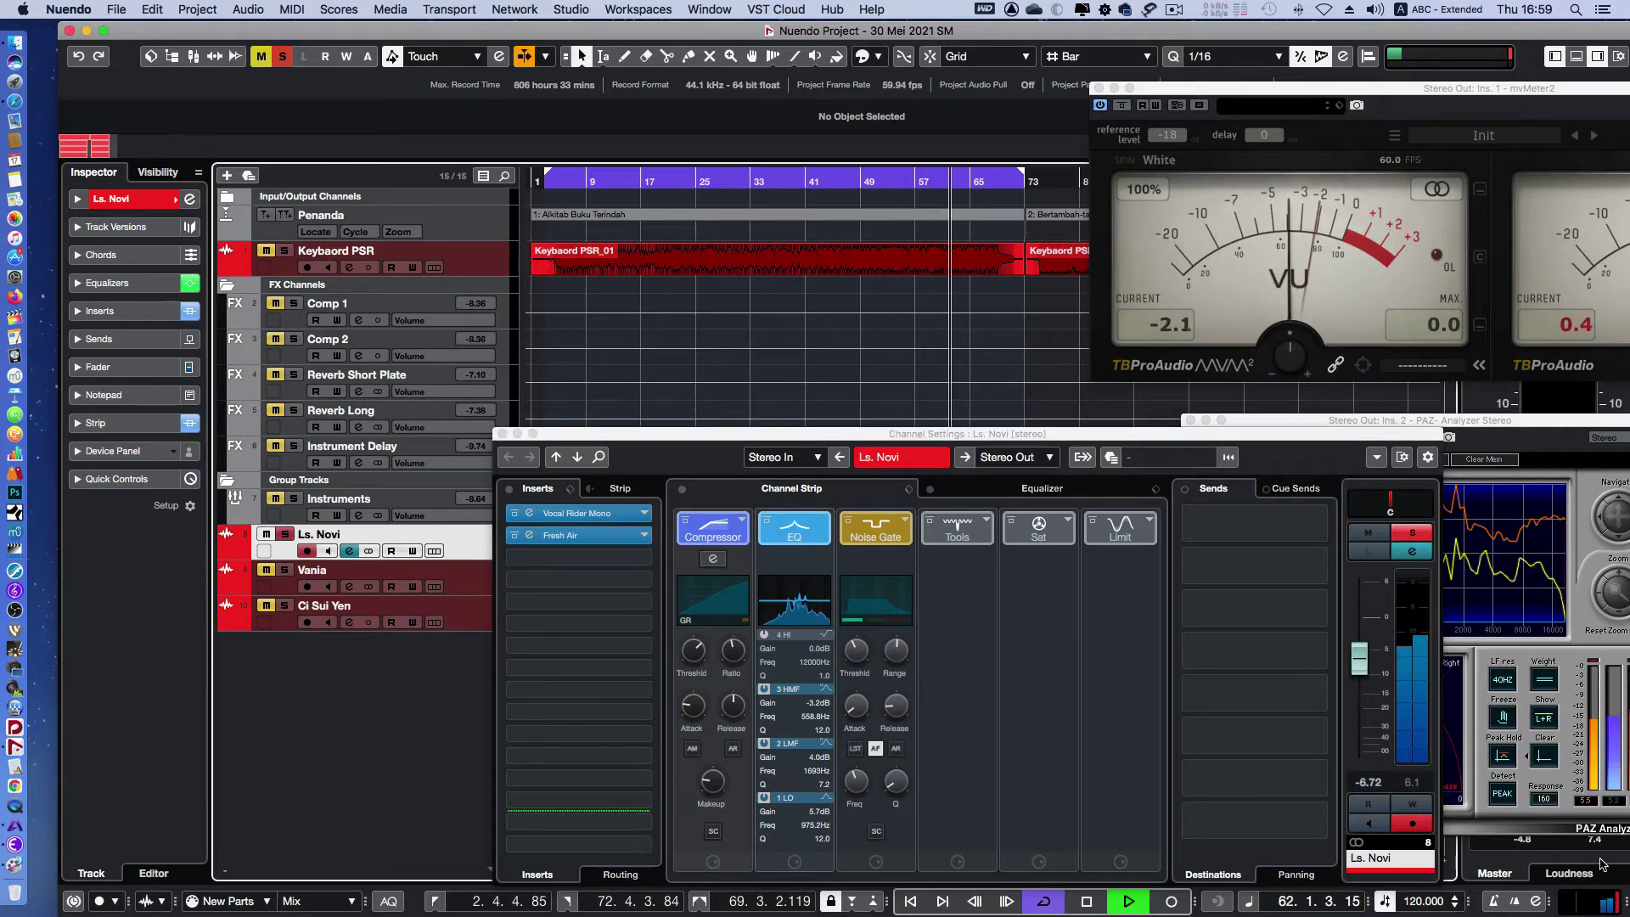
pyautogui.click(1575, 334)
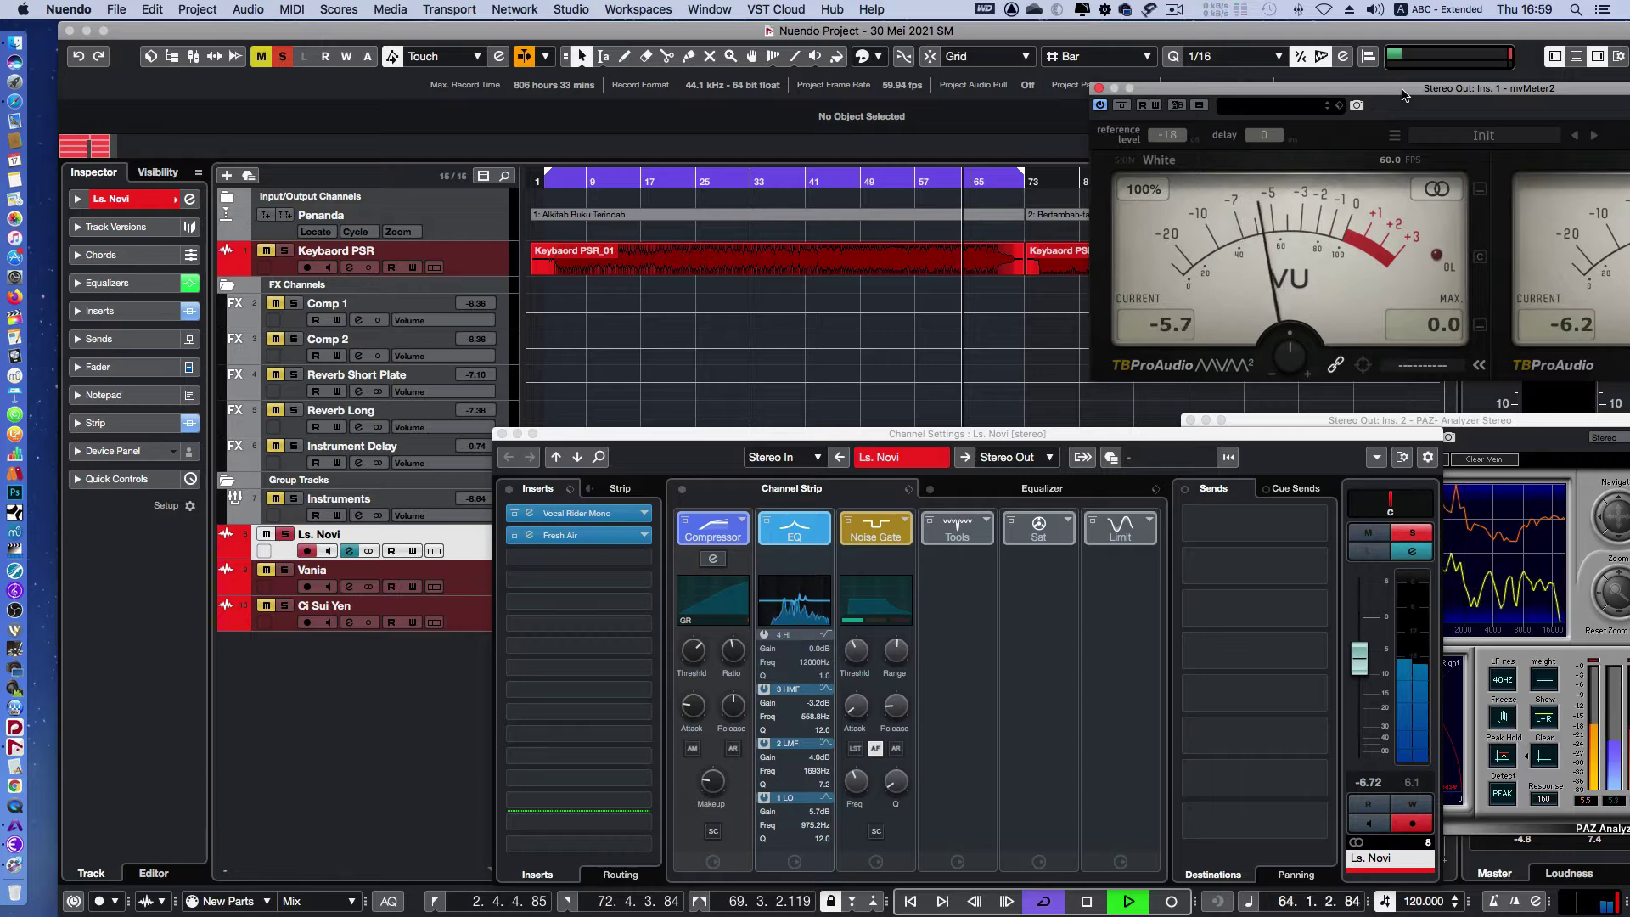
# Move the VU meter window fully into view, reset its maximum and replay the song from about bar 53
pyautogui.moveTo(1403, 96); pyautogui.dragTo(974, 533)
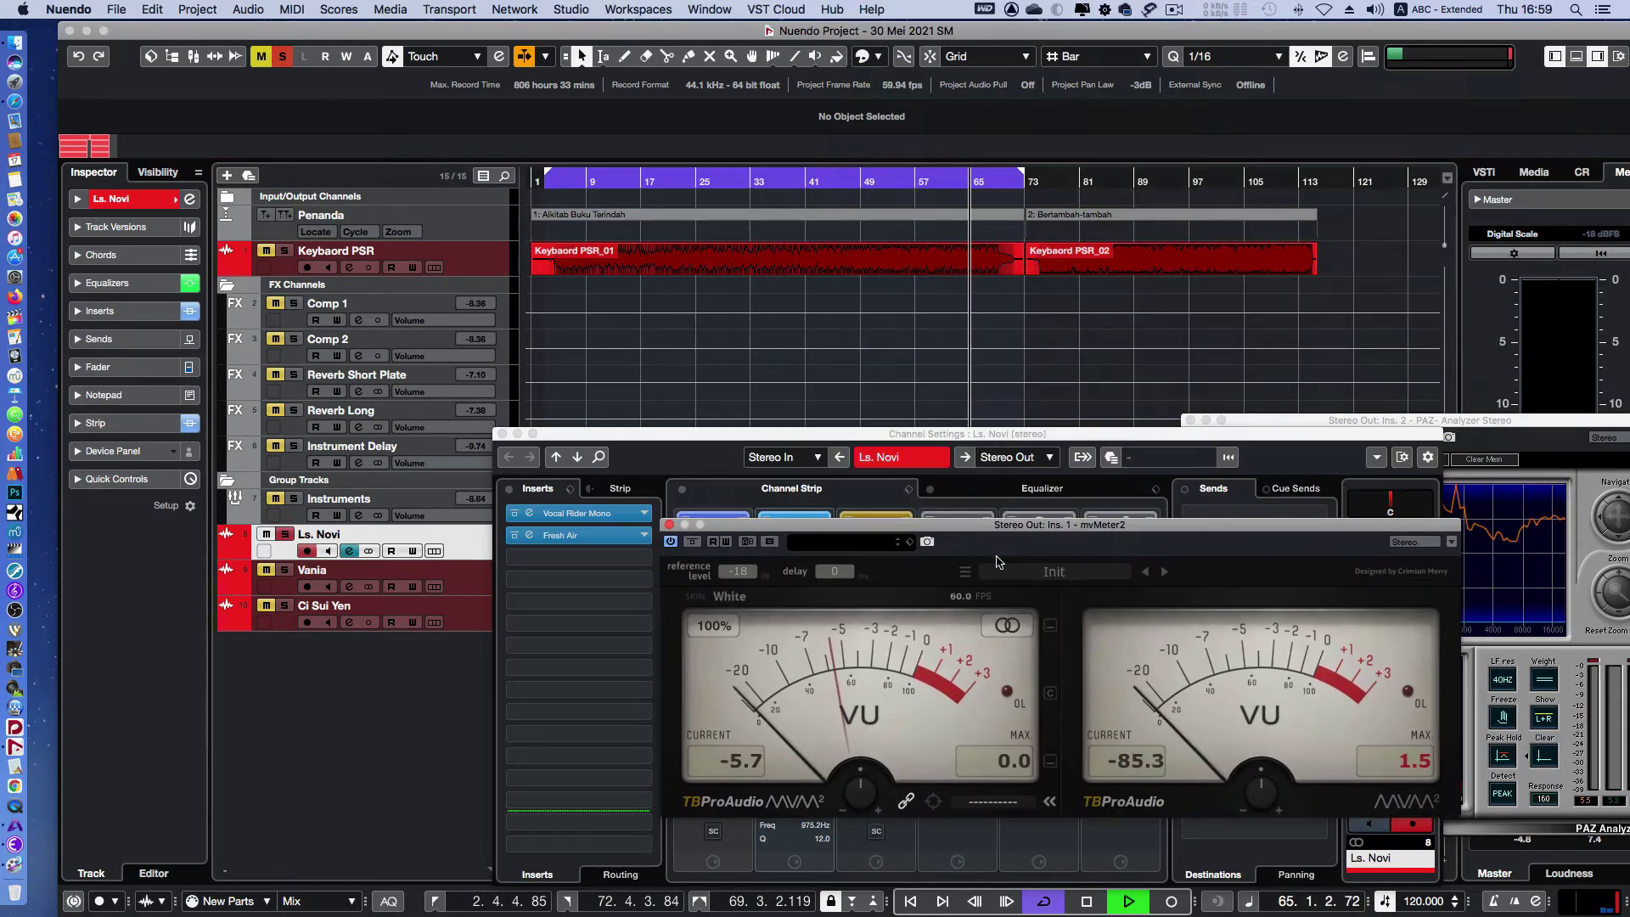
pyautogui.click(1393, 760)
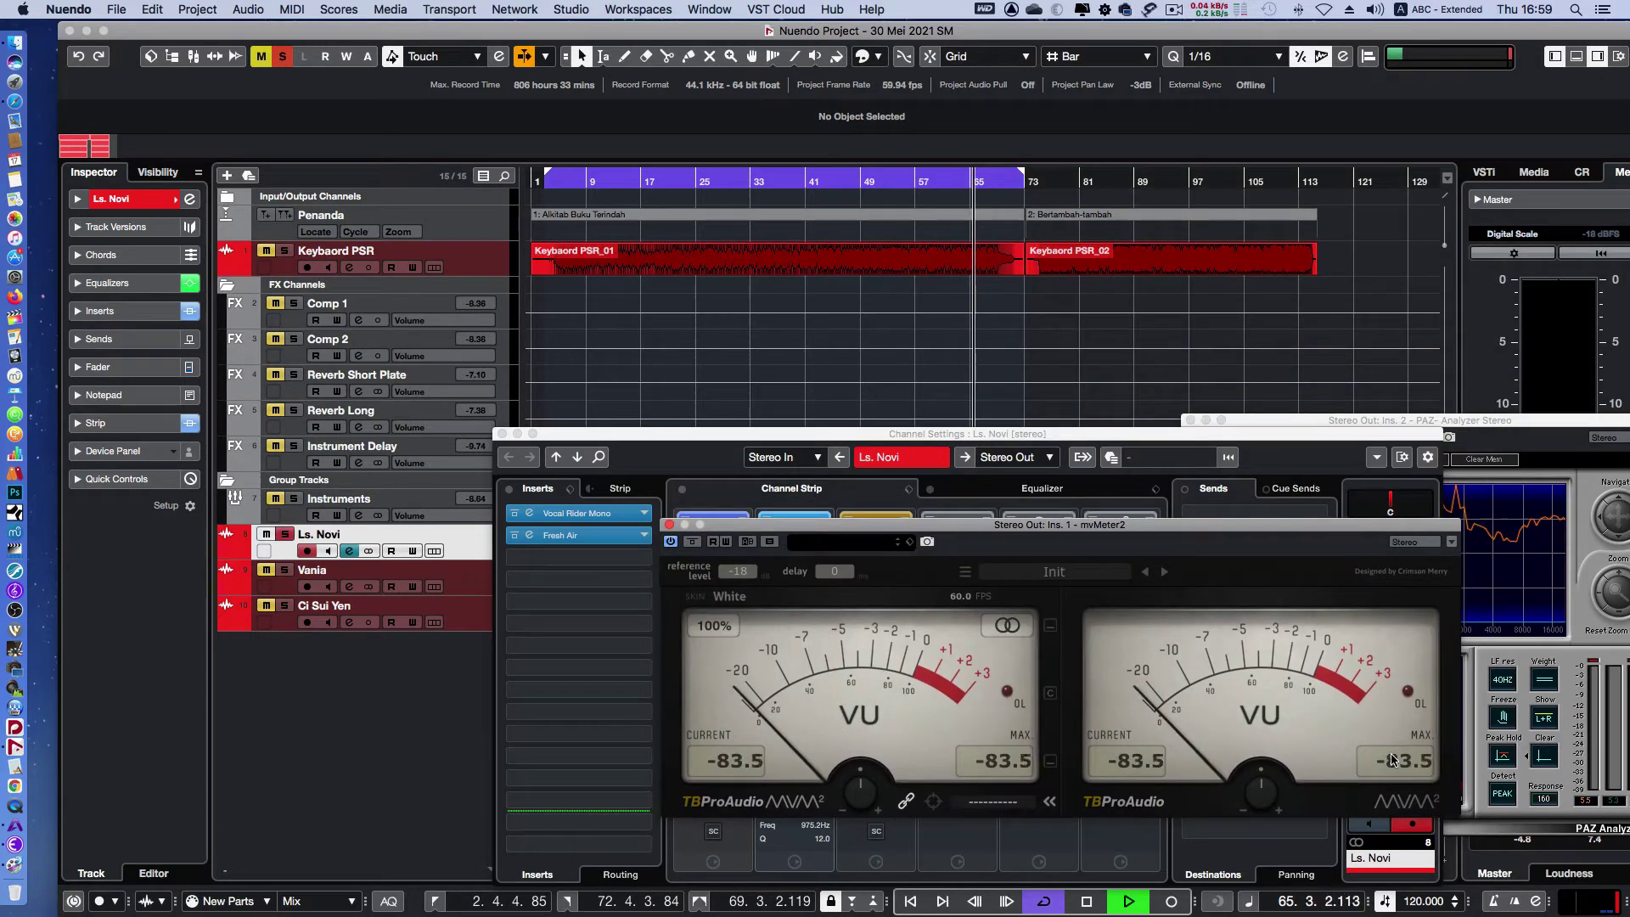
pyautogui.click(895, 184)
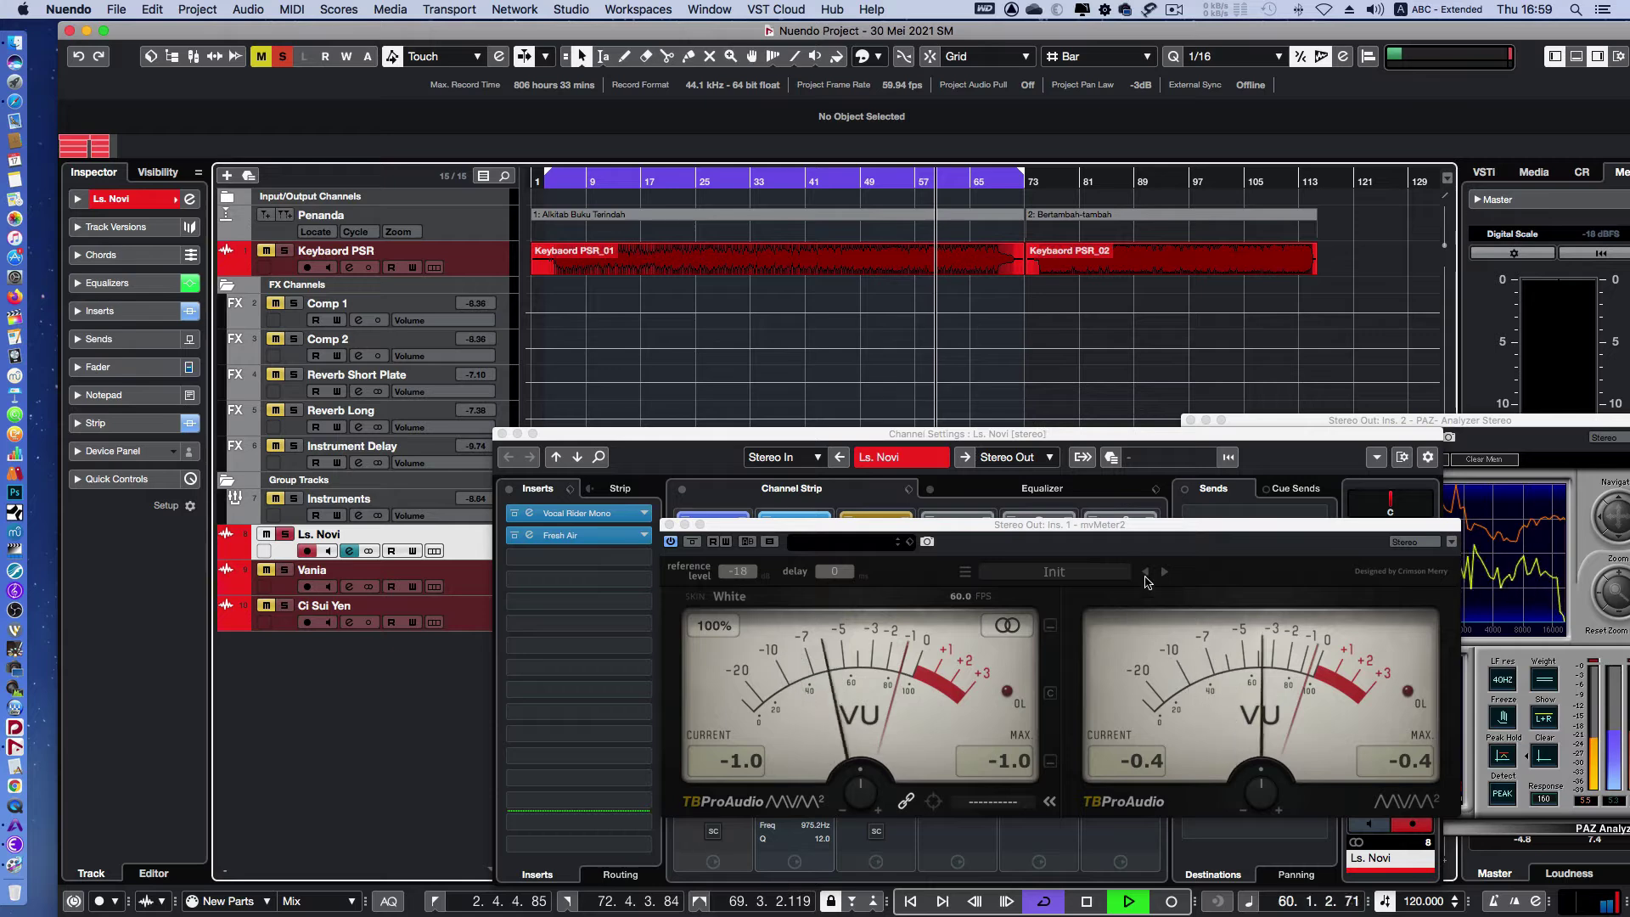
# Lower the vocal's fader to -8.57 dB, keep the VU meter in view and reset its maximum
pyautogui.moveTo(1104, 534); pyautogui.dragTo(1147, 168)
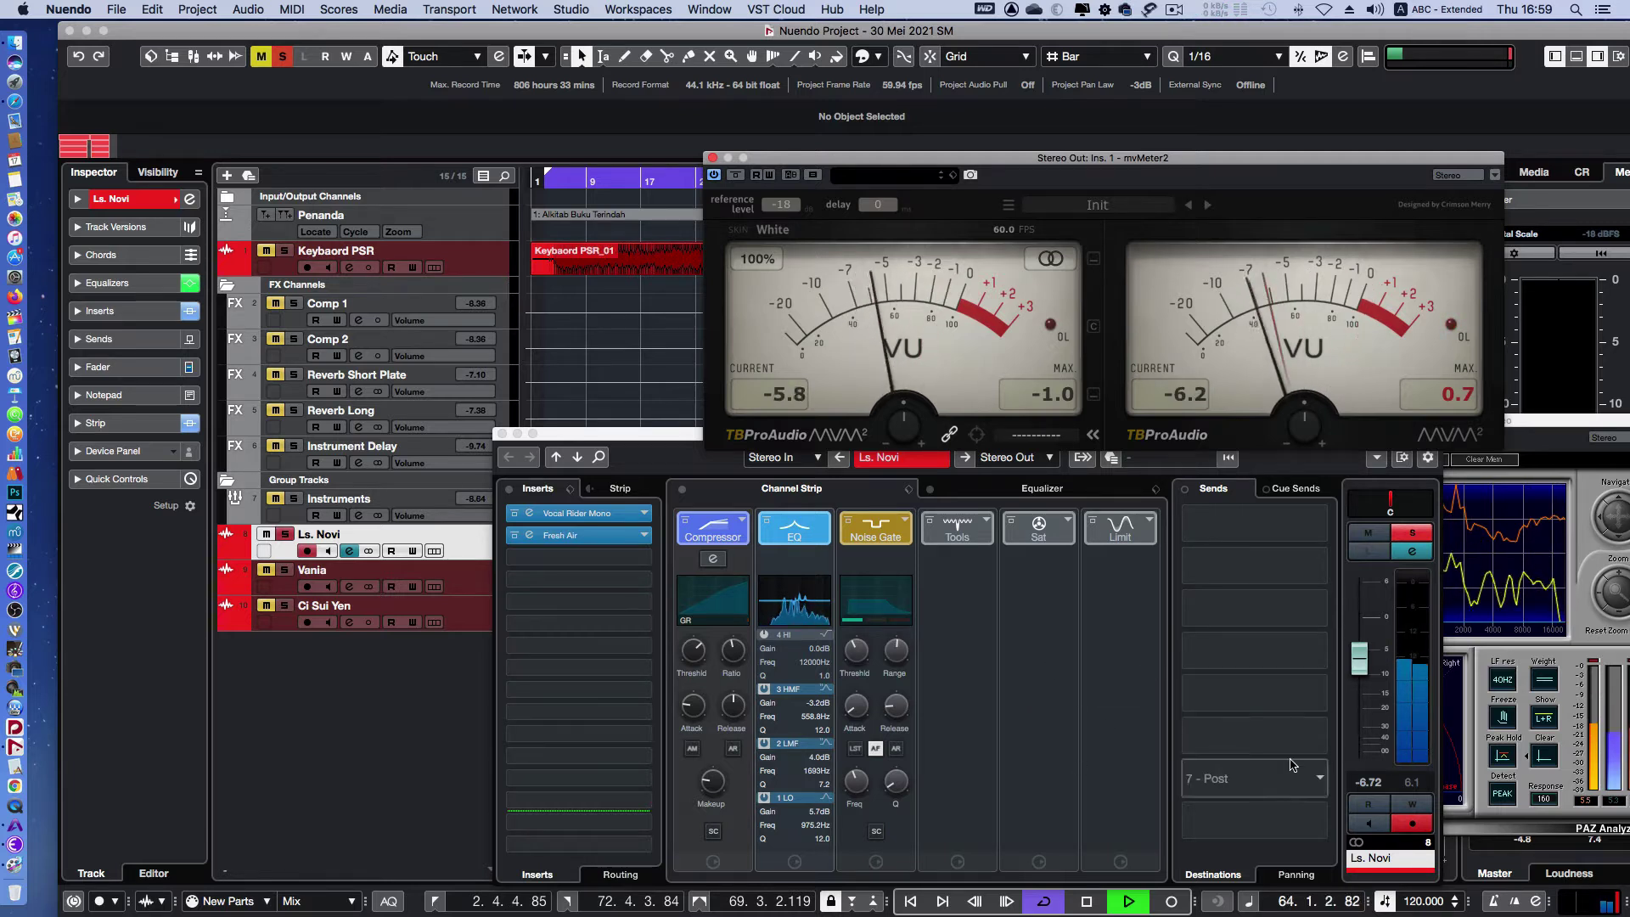
pyautogui.moveTo(1359, 659); pyautogui.dragTo(1361, 673)
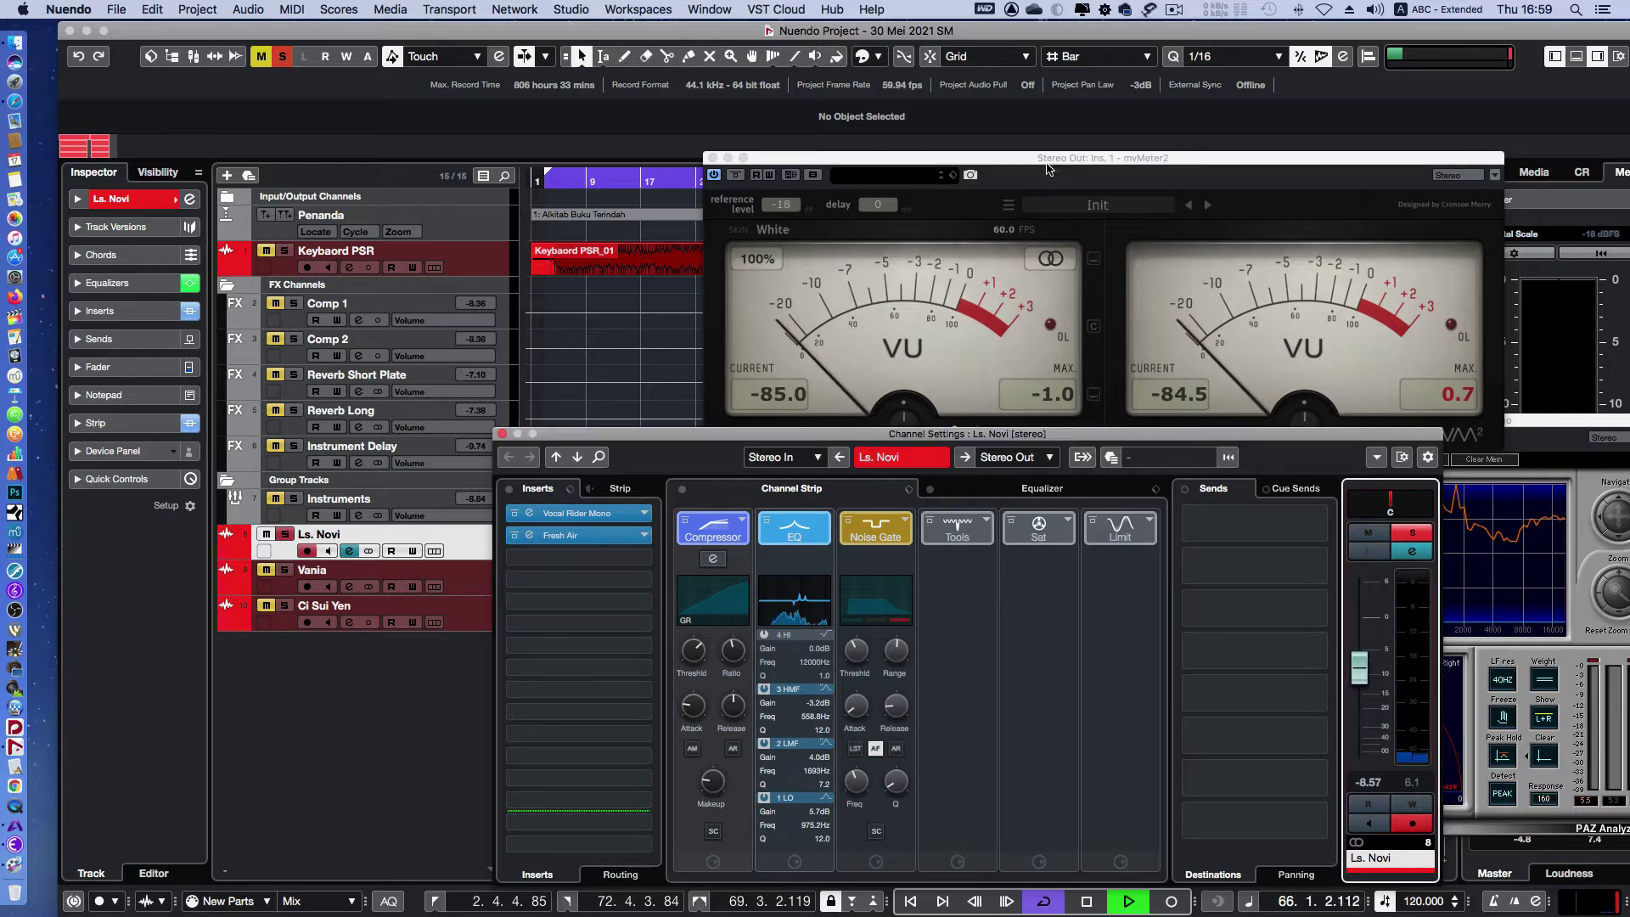
pyautogui.moveTo(1048, 167); pyautogui.dragTo(1054, 385)
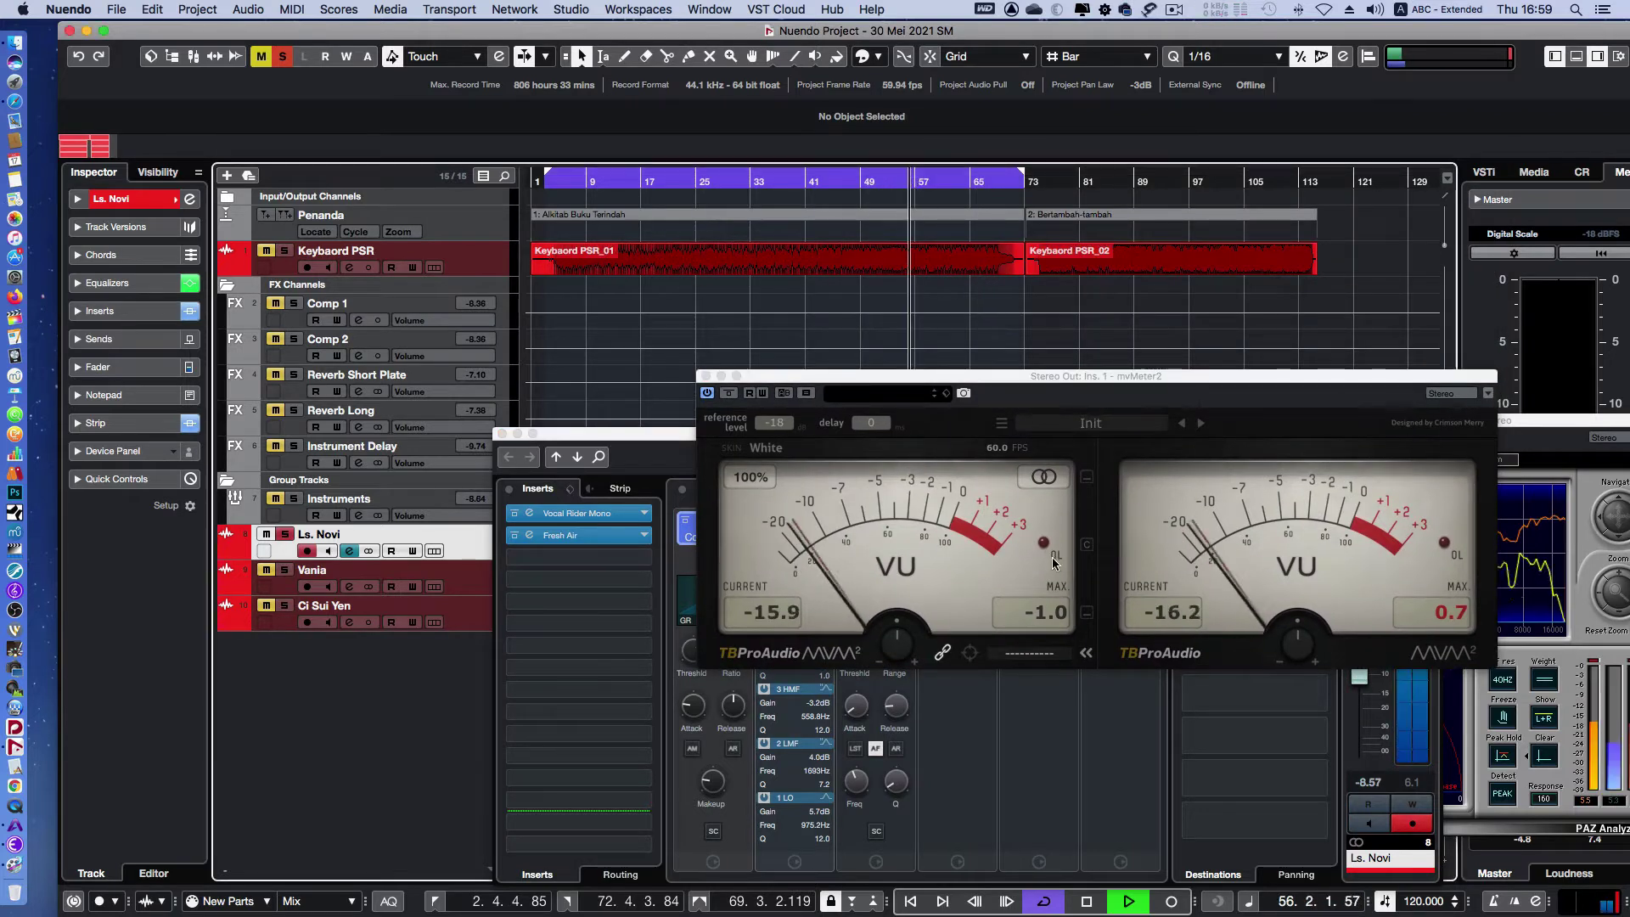
pyautogui.click(1449, 619)
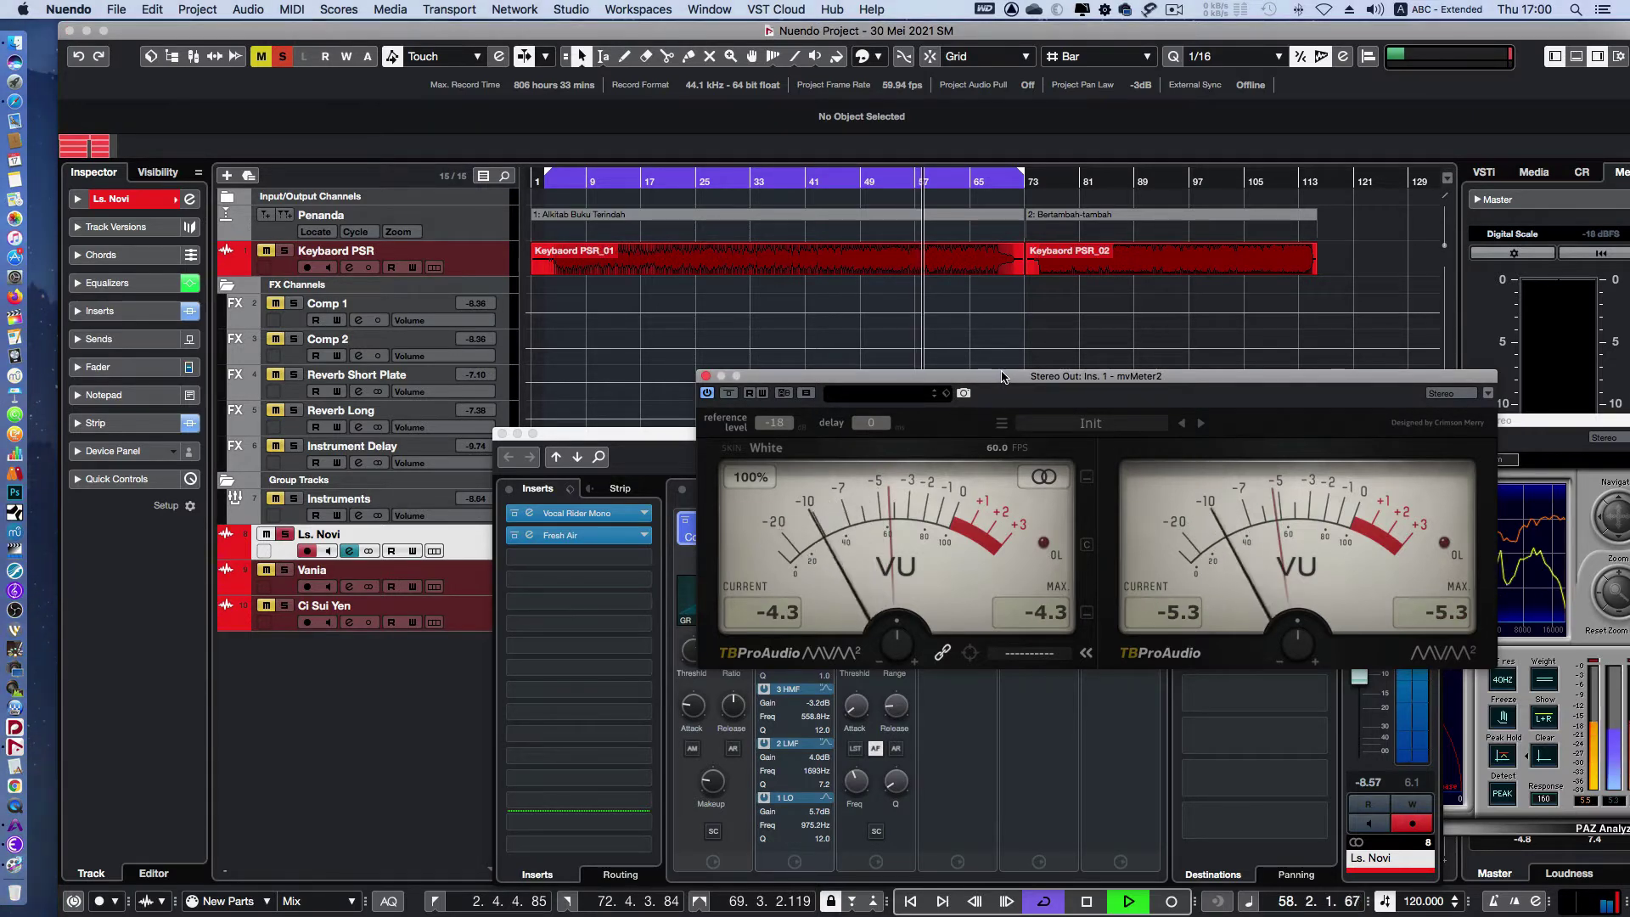
# Uncover the vocal's channel strip and load a DeEsser in its Tools slot
pyautogui.moveTo(1003, 377); pyautogui.dragTo(989, 182)
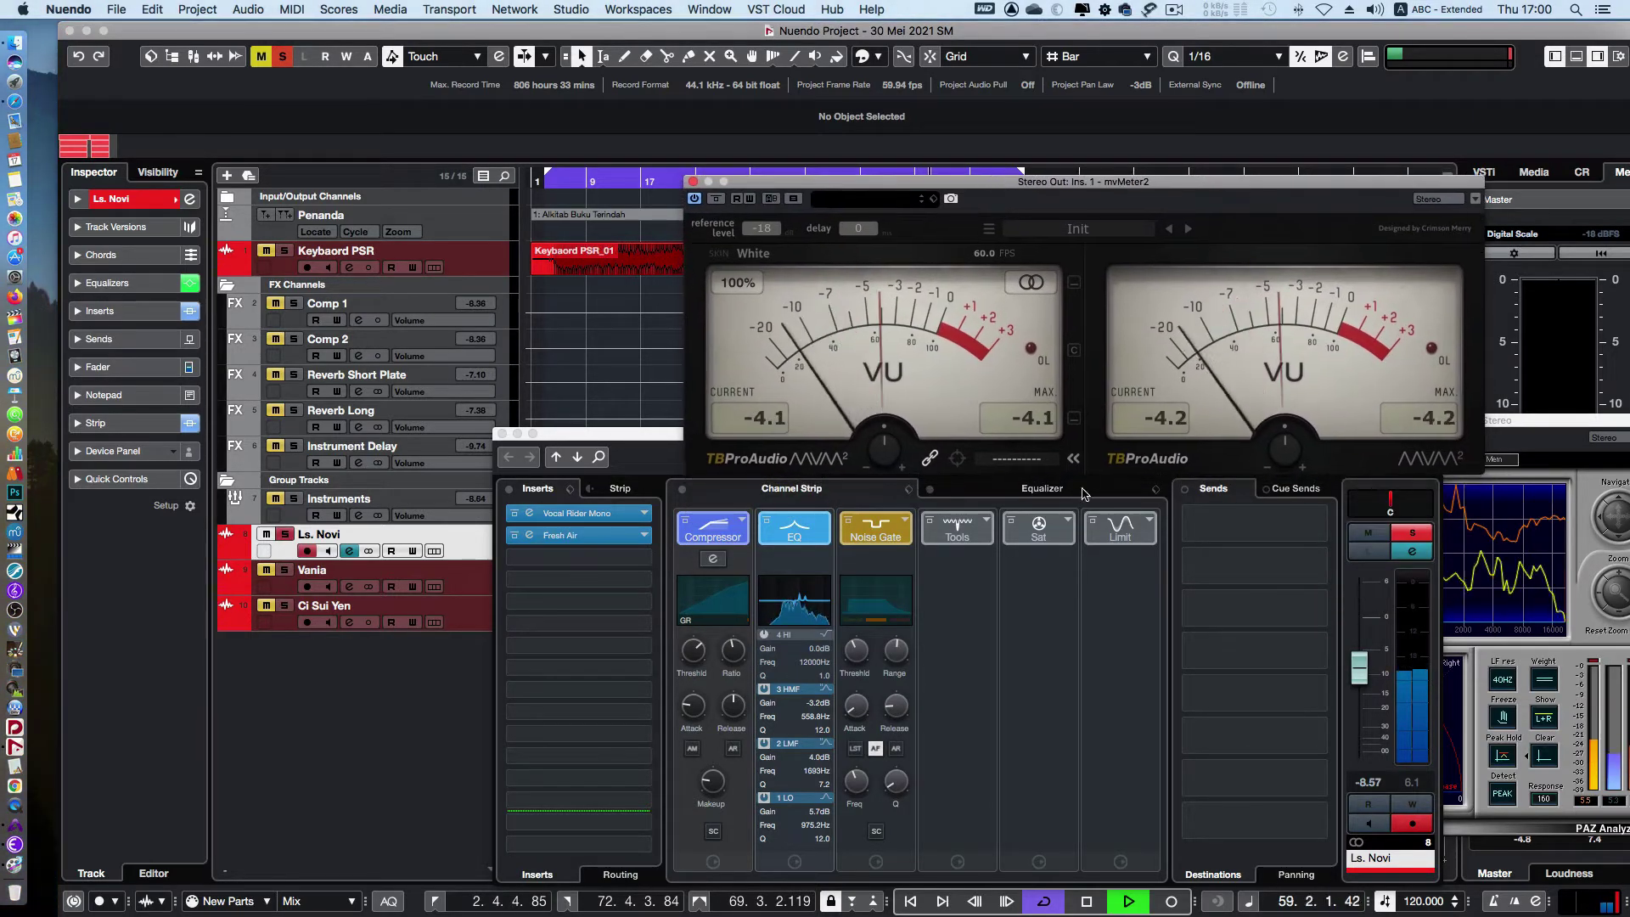
pyautogui.click(989, 525)
pyautogui.click(988, 522)
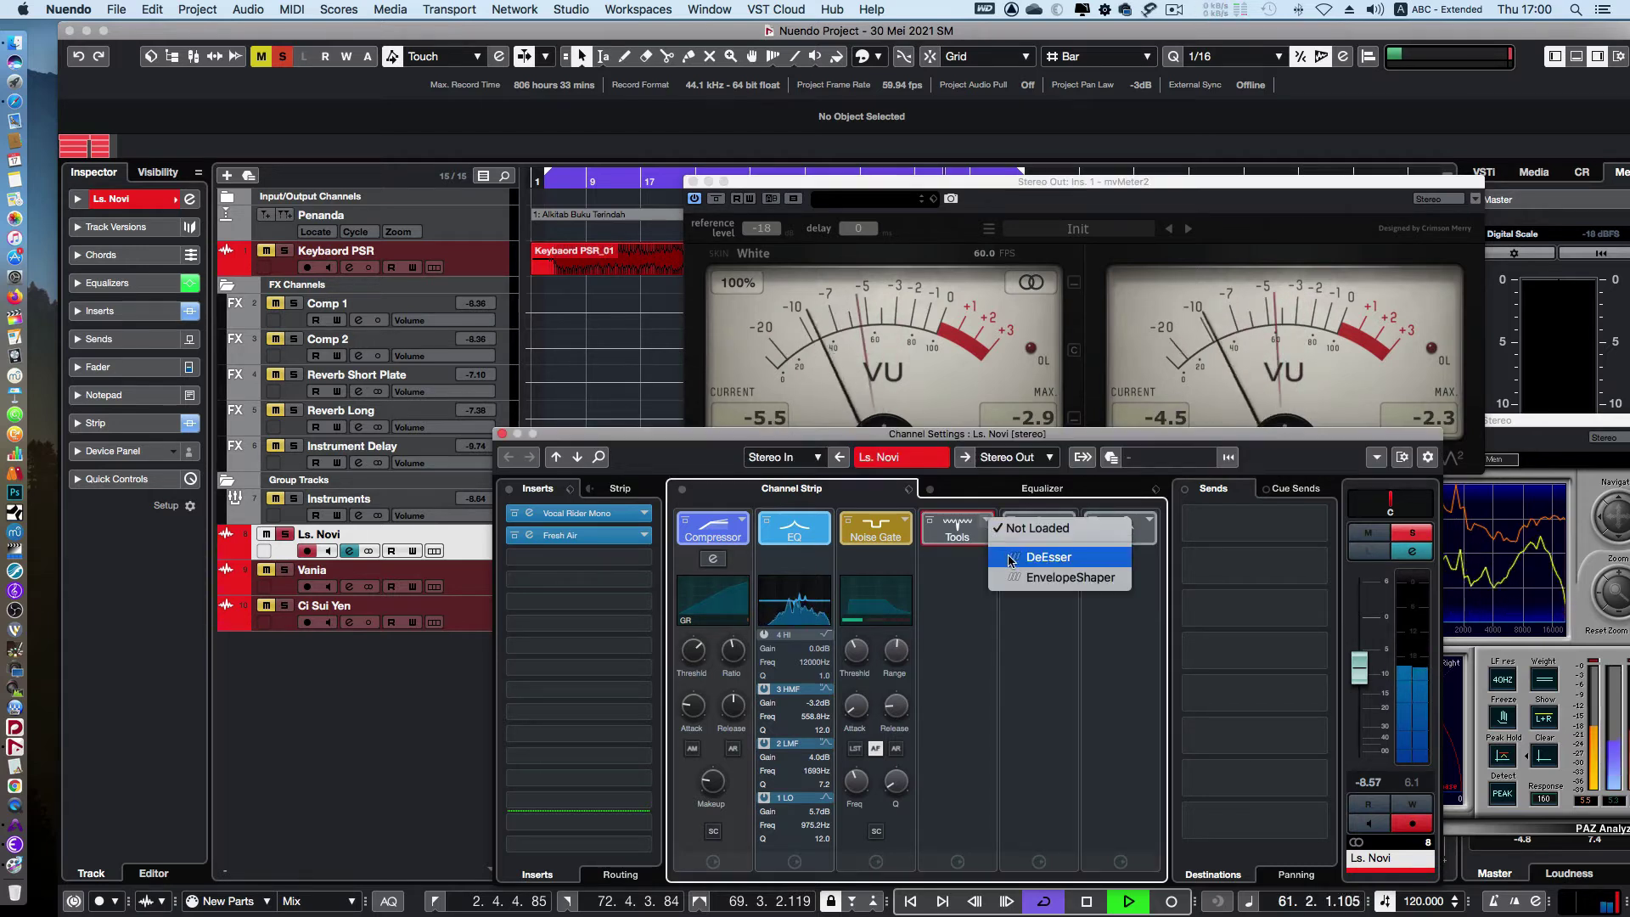
pyautogui.click(1004, 605)
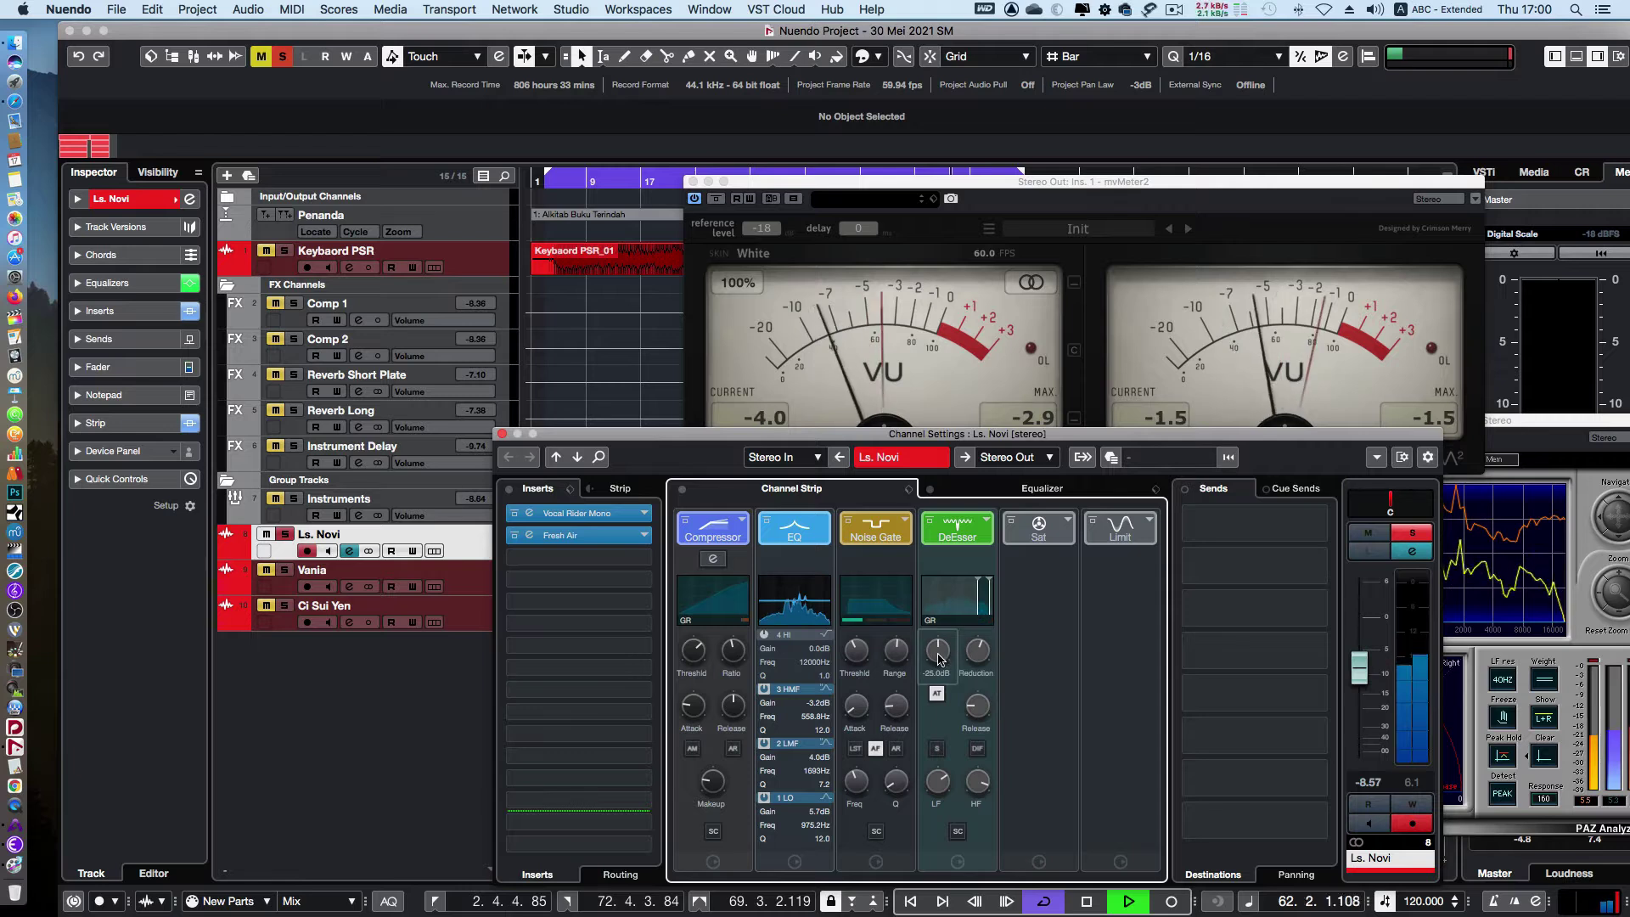
# Audition the DeEsser's filtered band in solo while setting its reduction to 5.7 dB, and switch the solo off
pyautogui.click(937, 748)
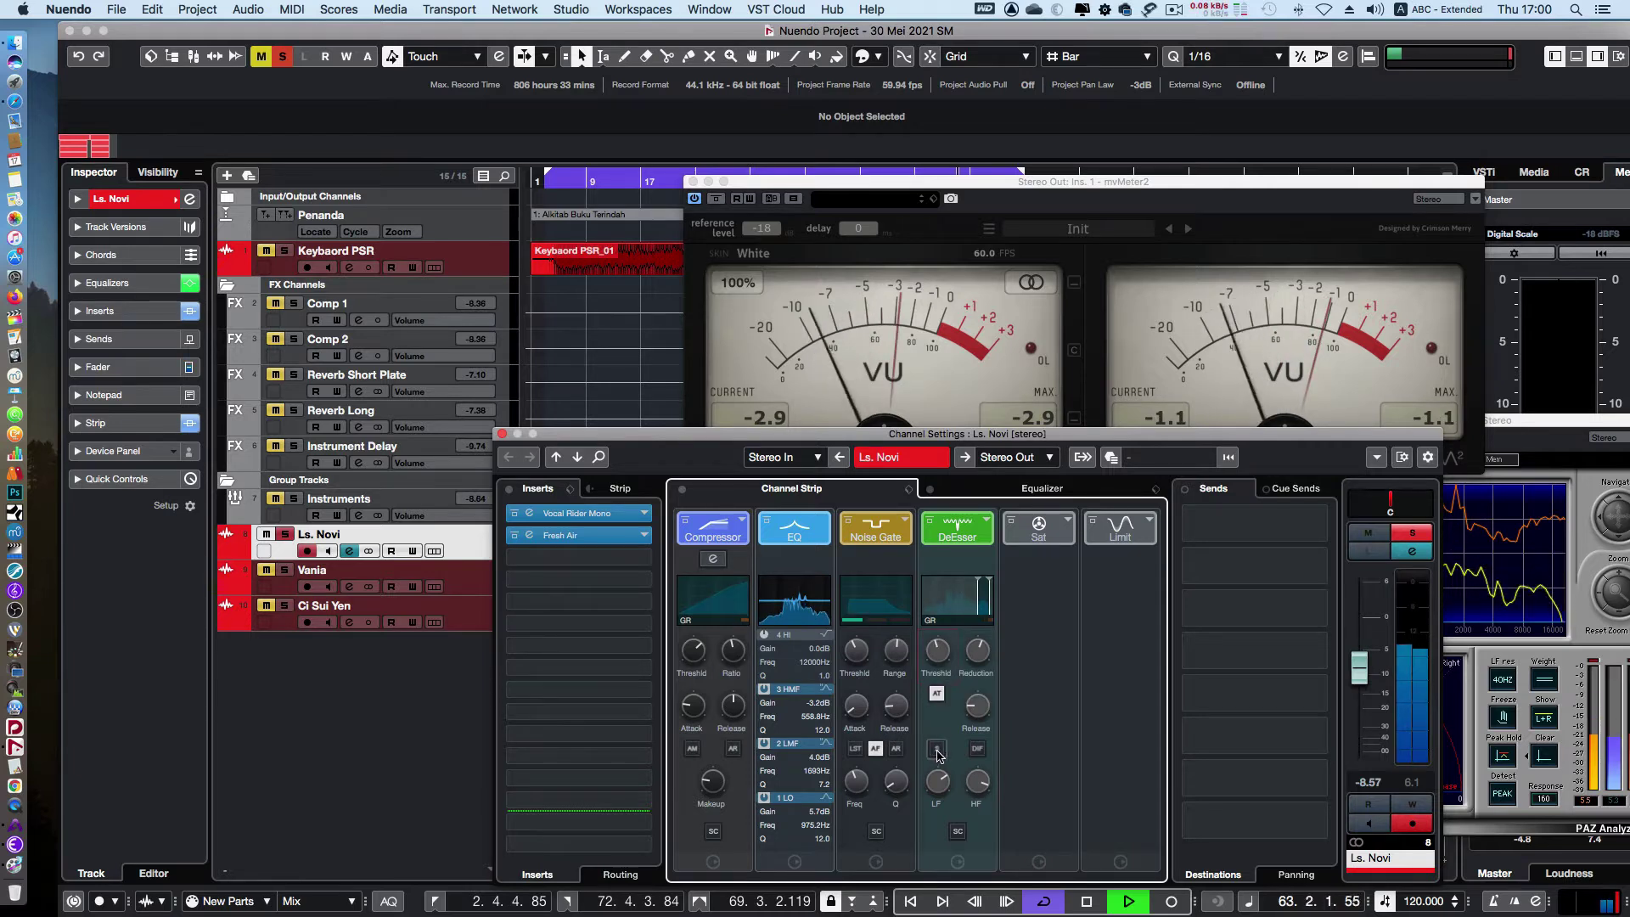
pyautogui.moveTo(898, 182); pyautogui.dragTo(1101, 231)
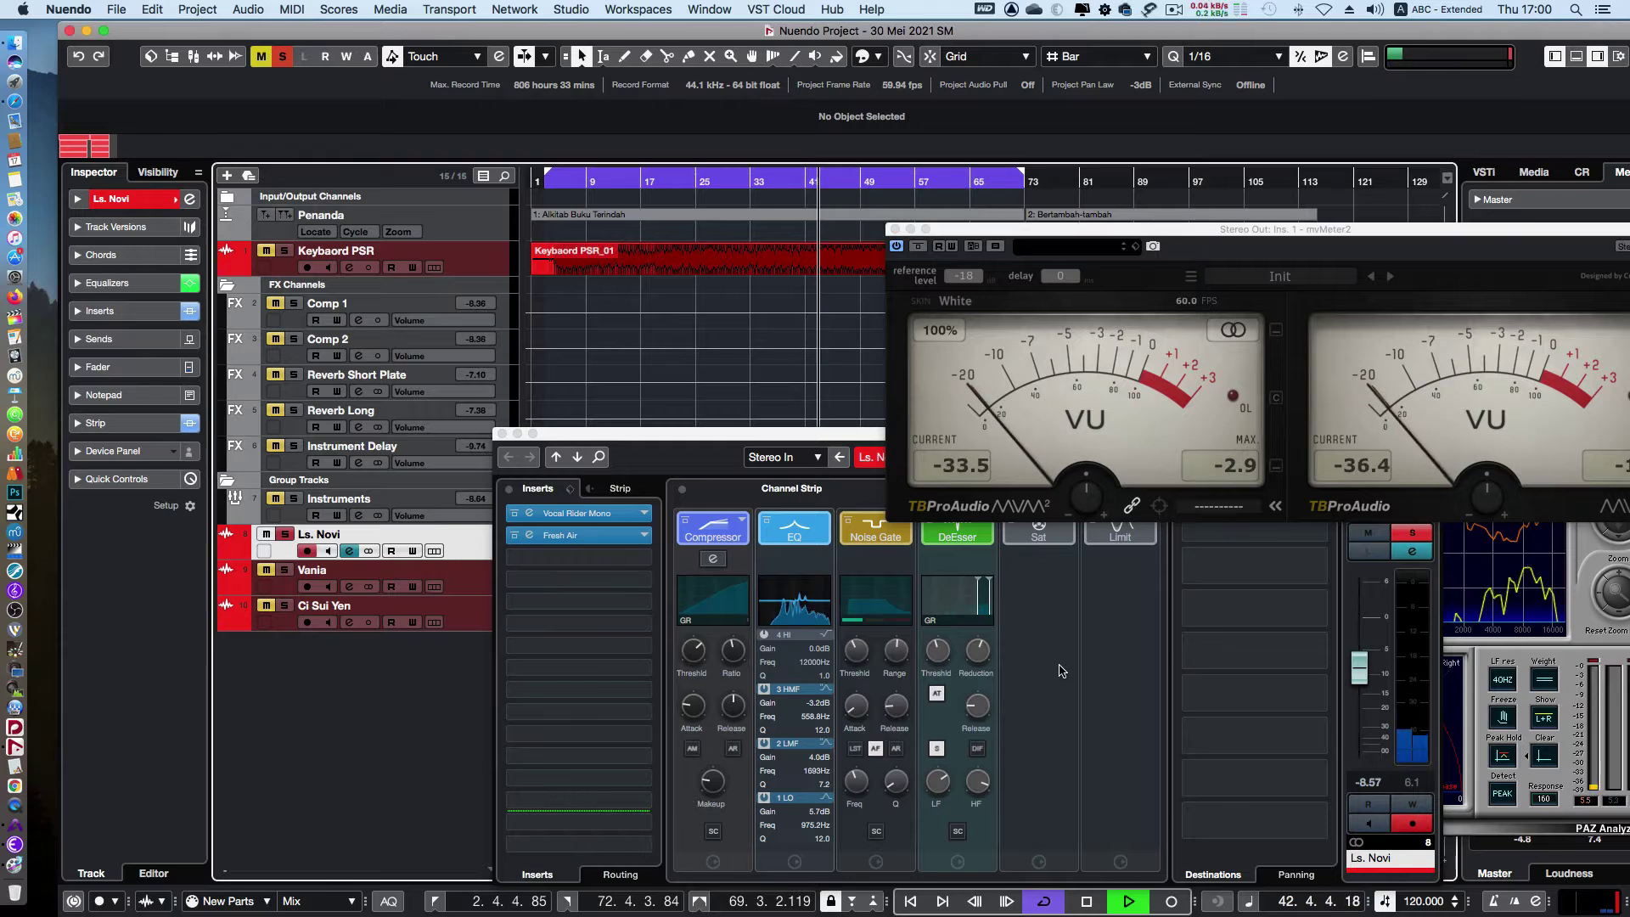
pyautogui.click(937, 748)
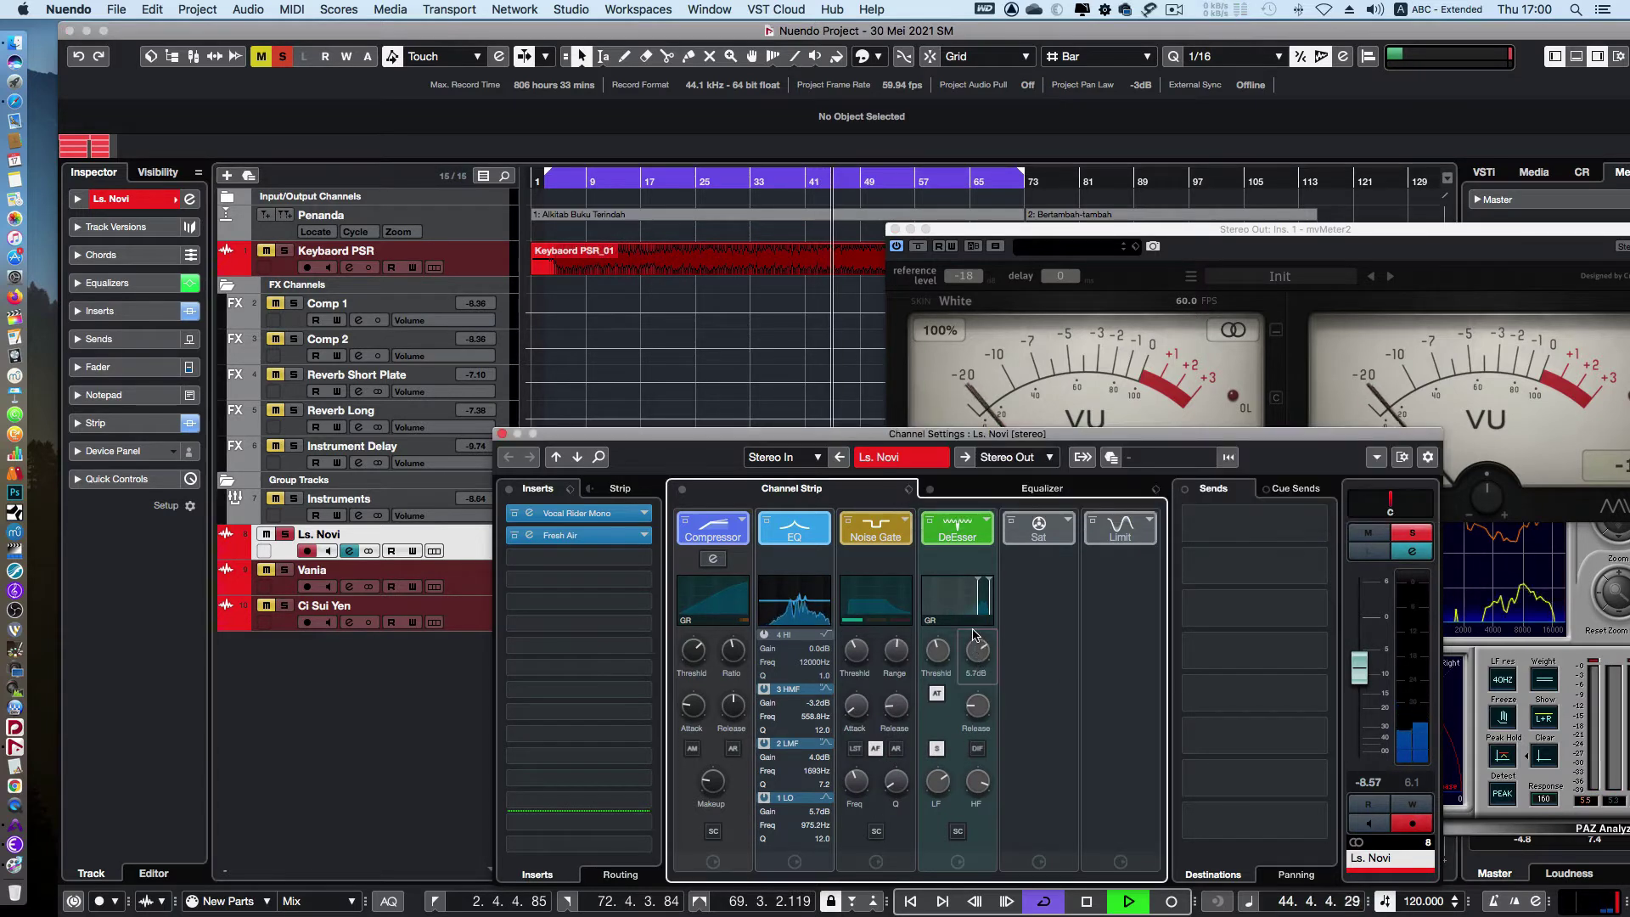
pyautogui.moveTo(960, 720)
pyautogui.click(937, 751)
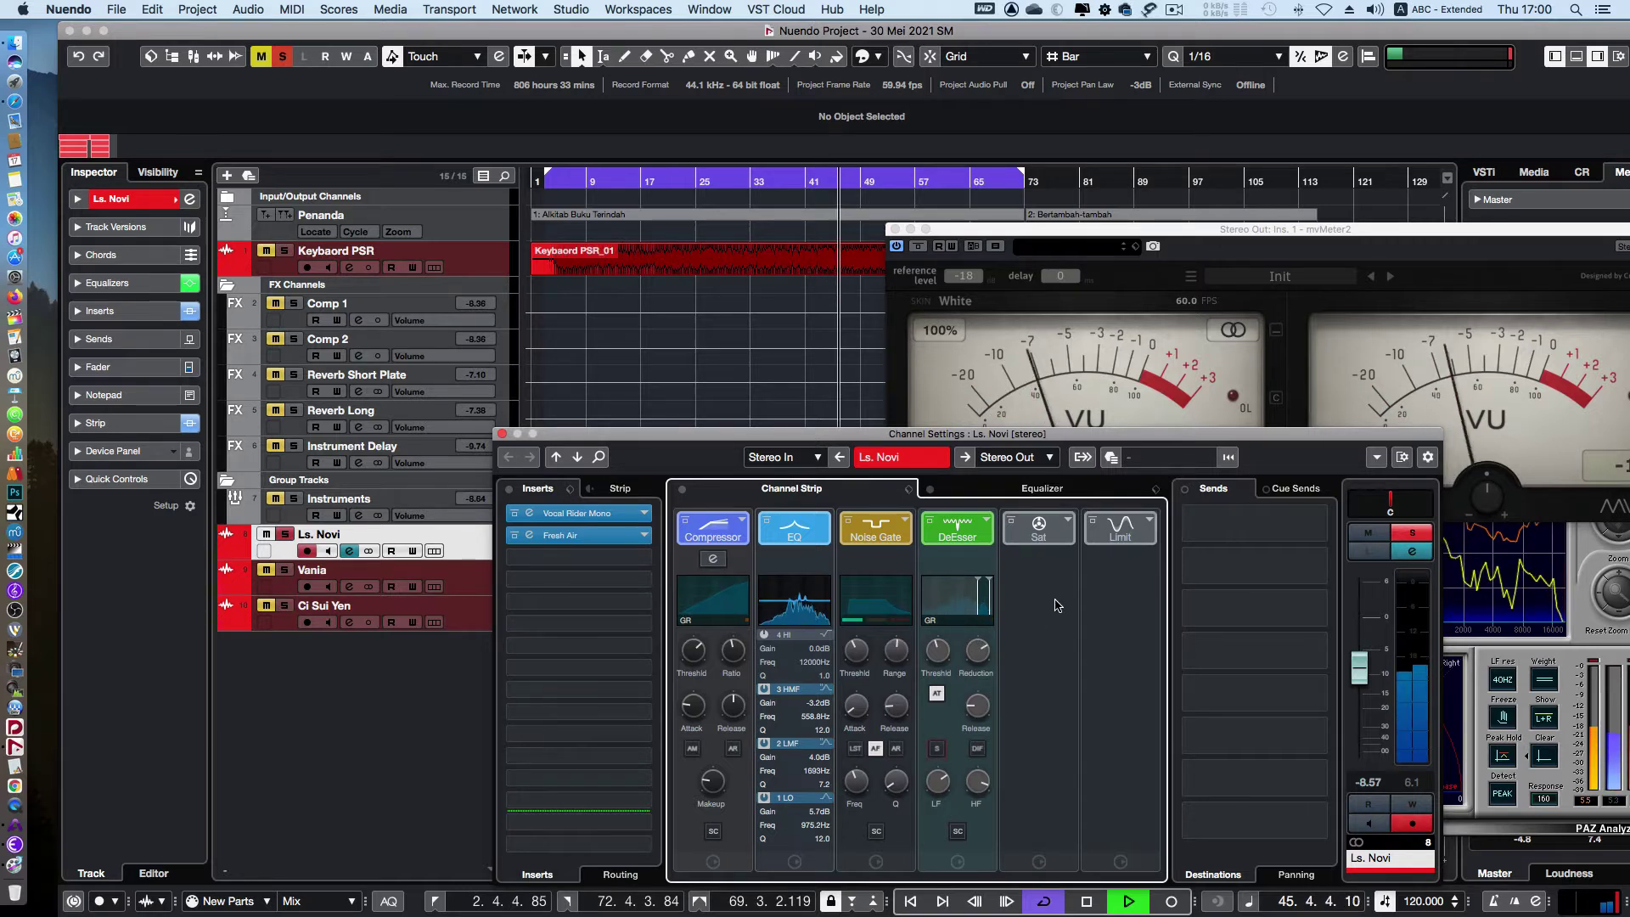
# Load Magneto II in the vocal's saturation slot and set its Saturate amount to 31 %
pyautogui.click(1066, 528)
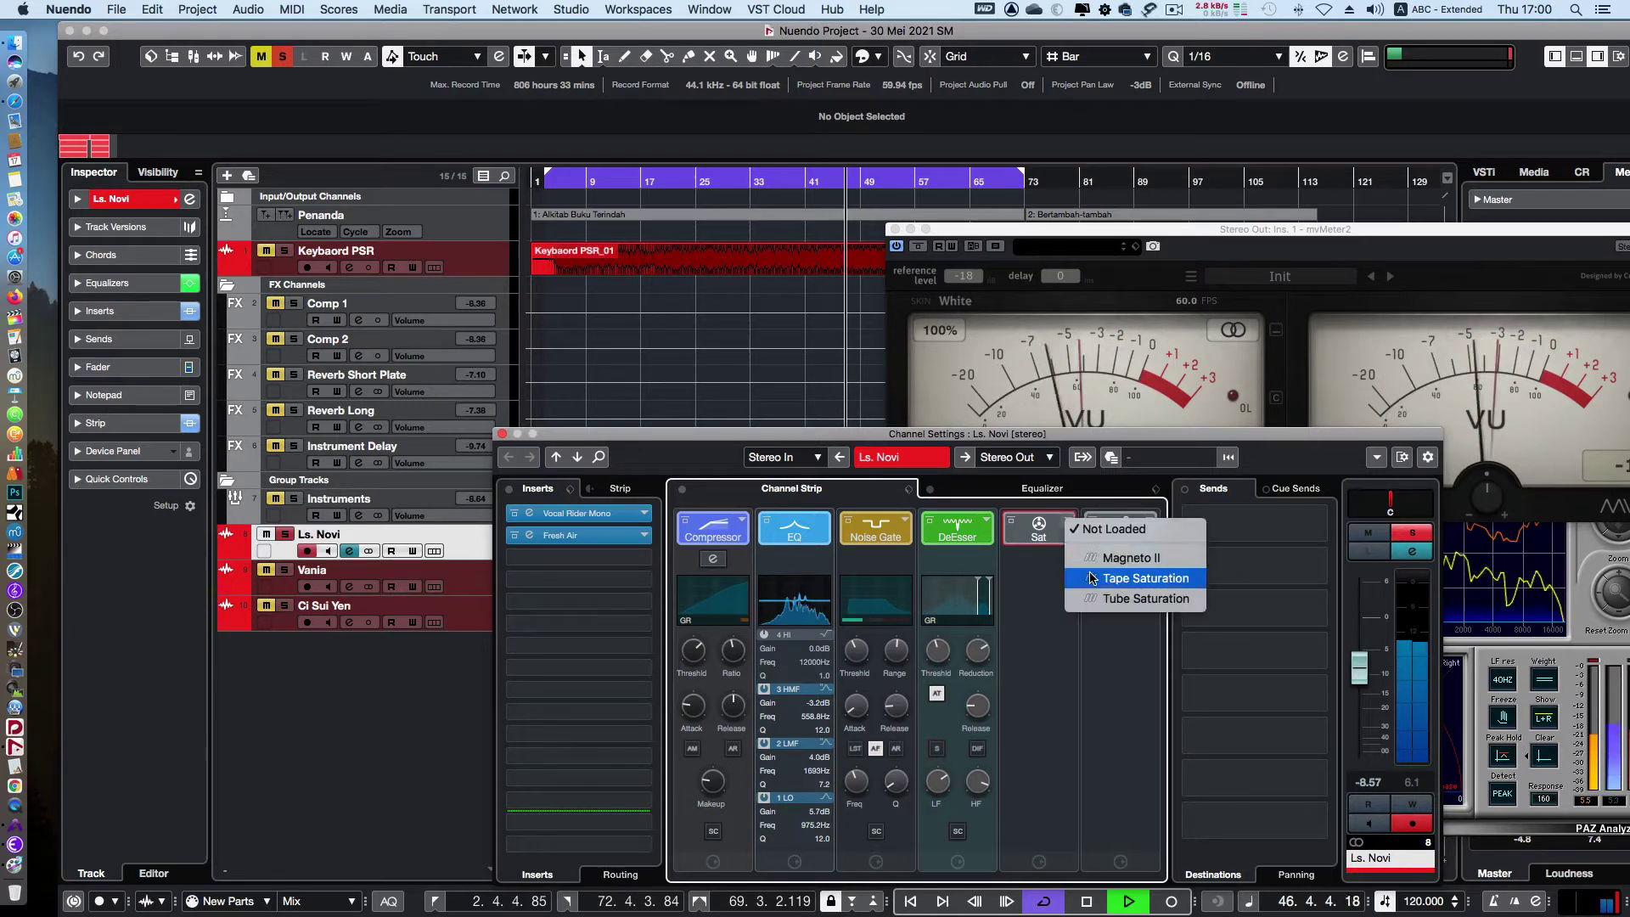
pyautogui.click(1104, 558)
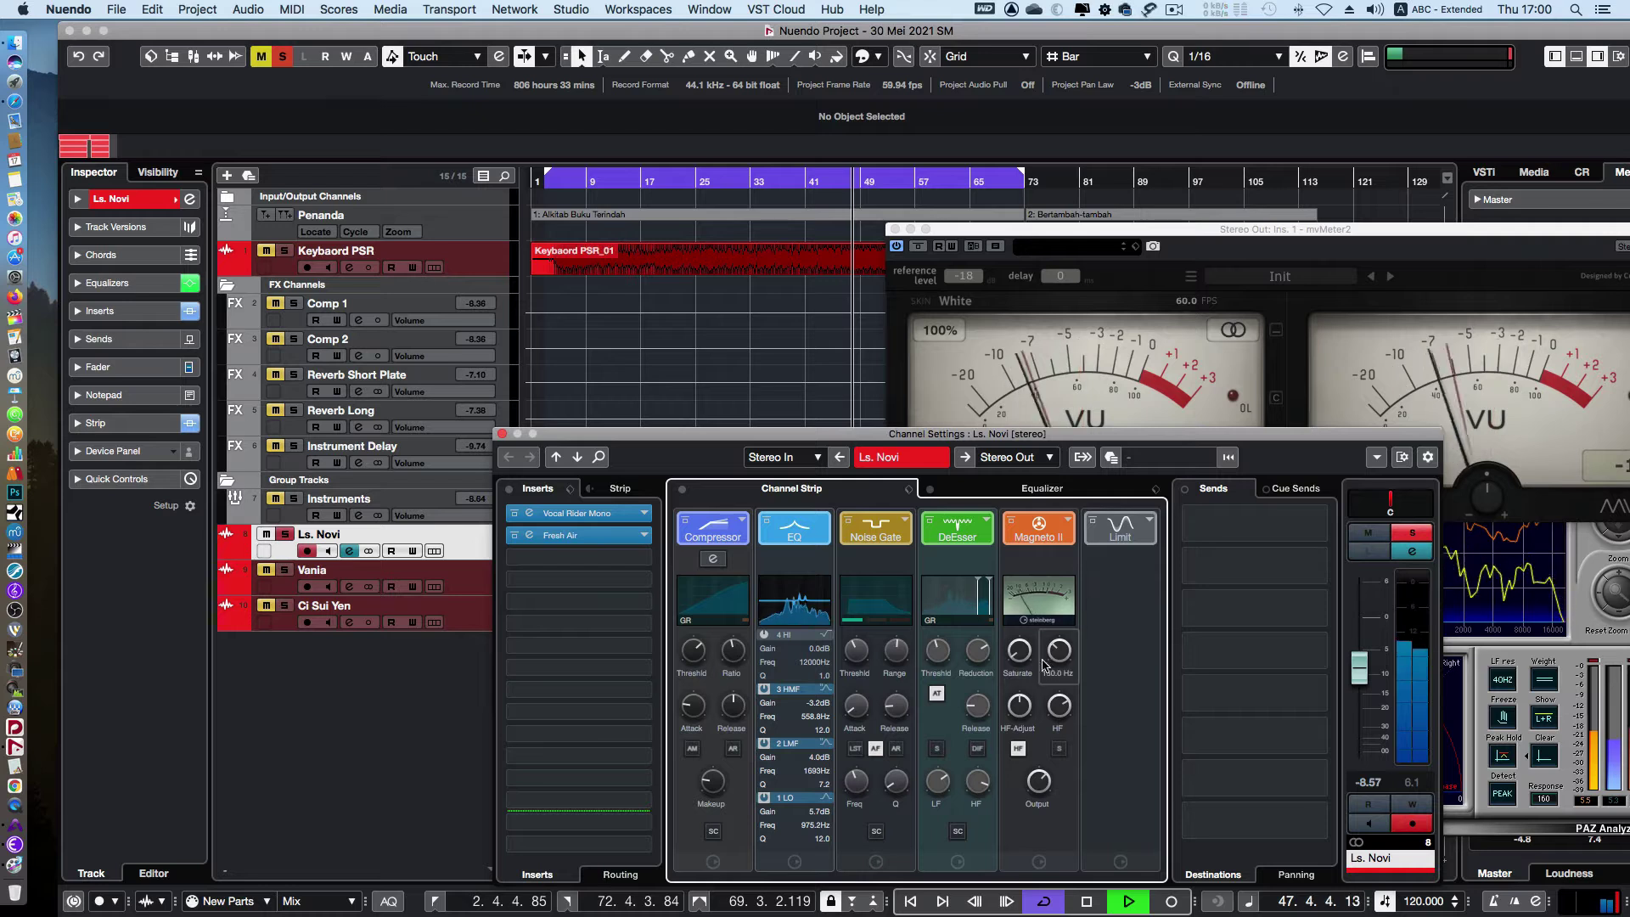
pyautogui.moveTo(1020, 650)
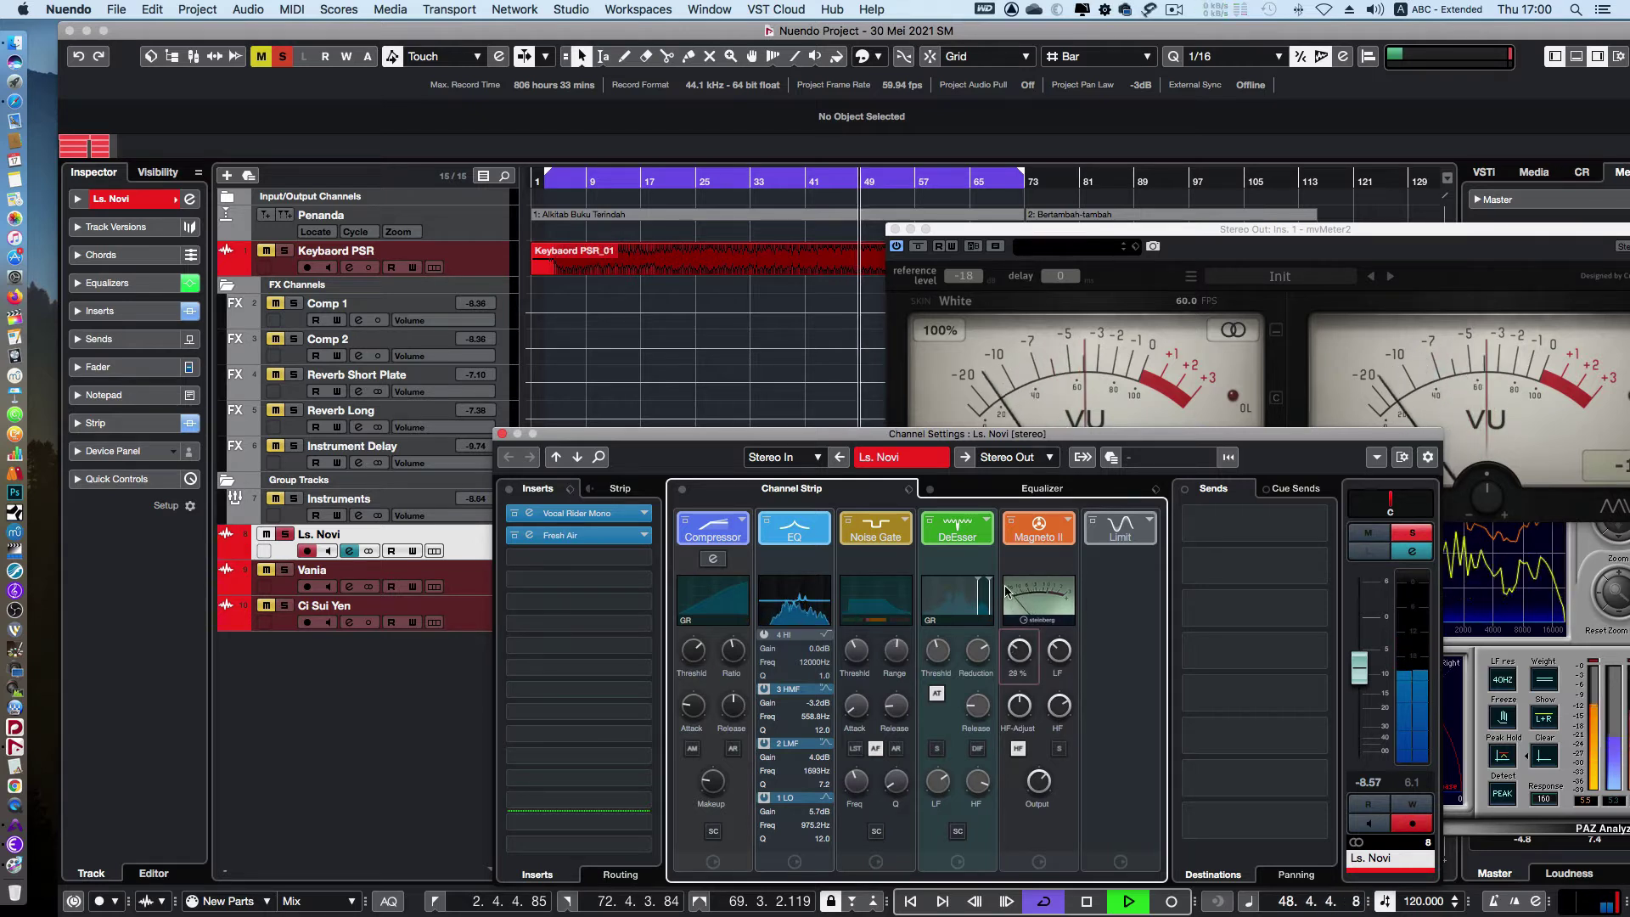
pyautogui.moveTo(1019, 656); pyautogui.dragTo(1020, 649)
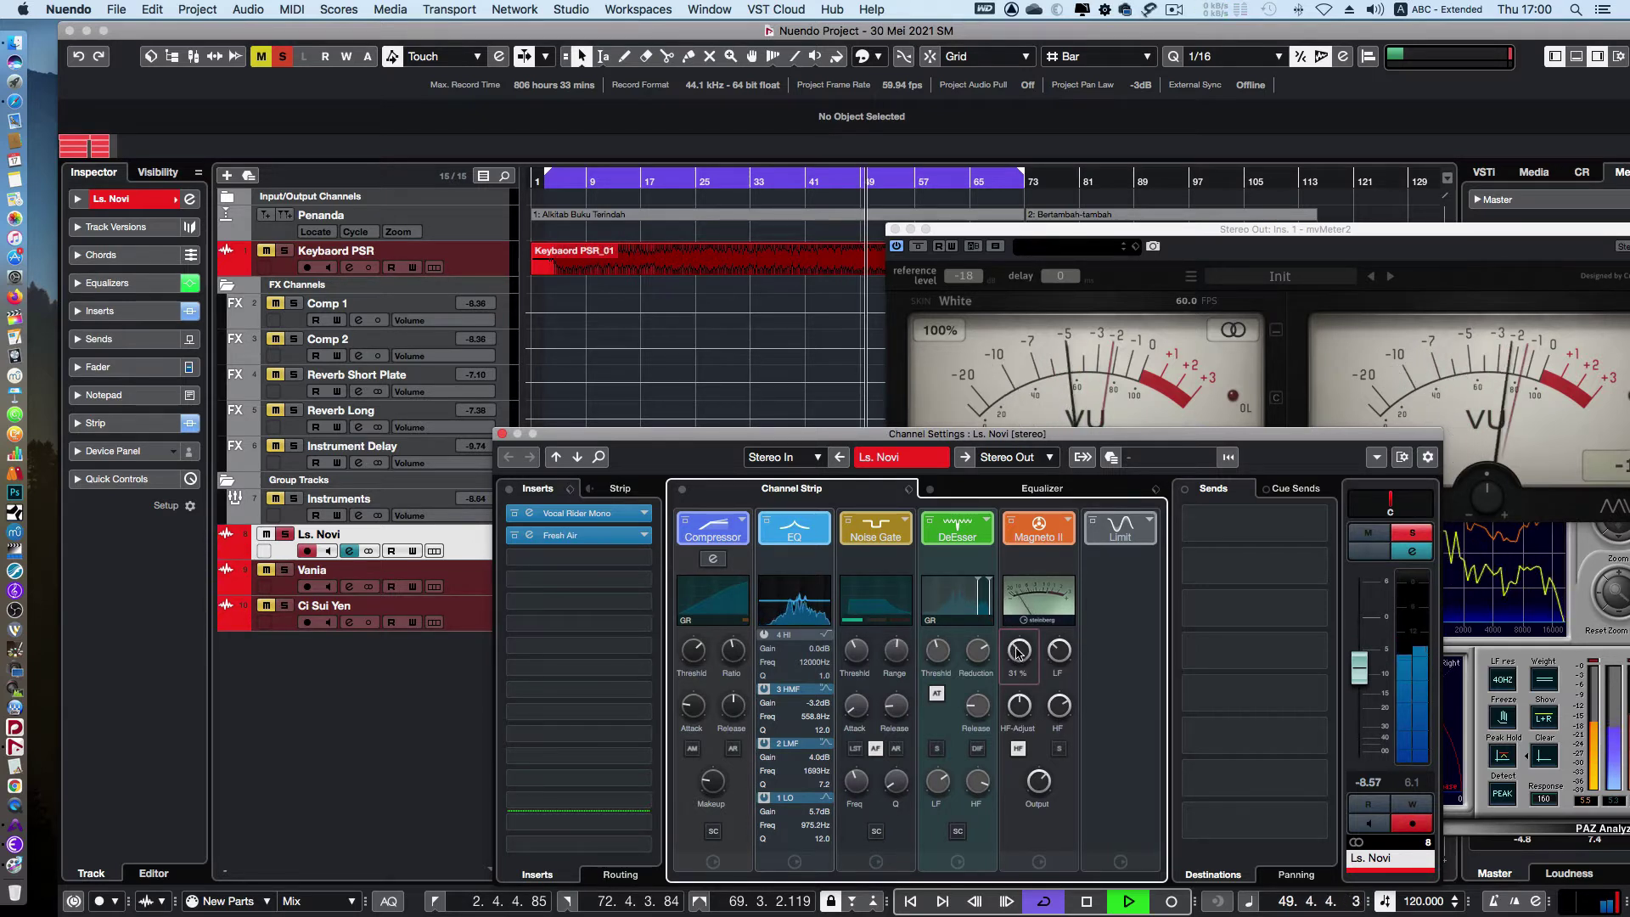
pyautogui.moveTo(1064, 658)
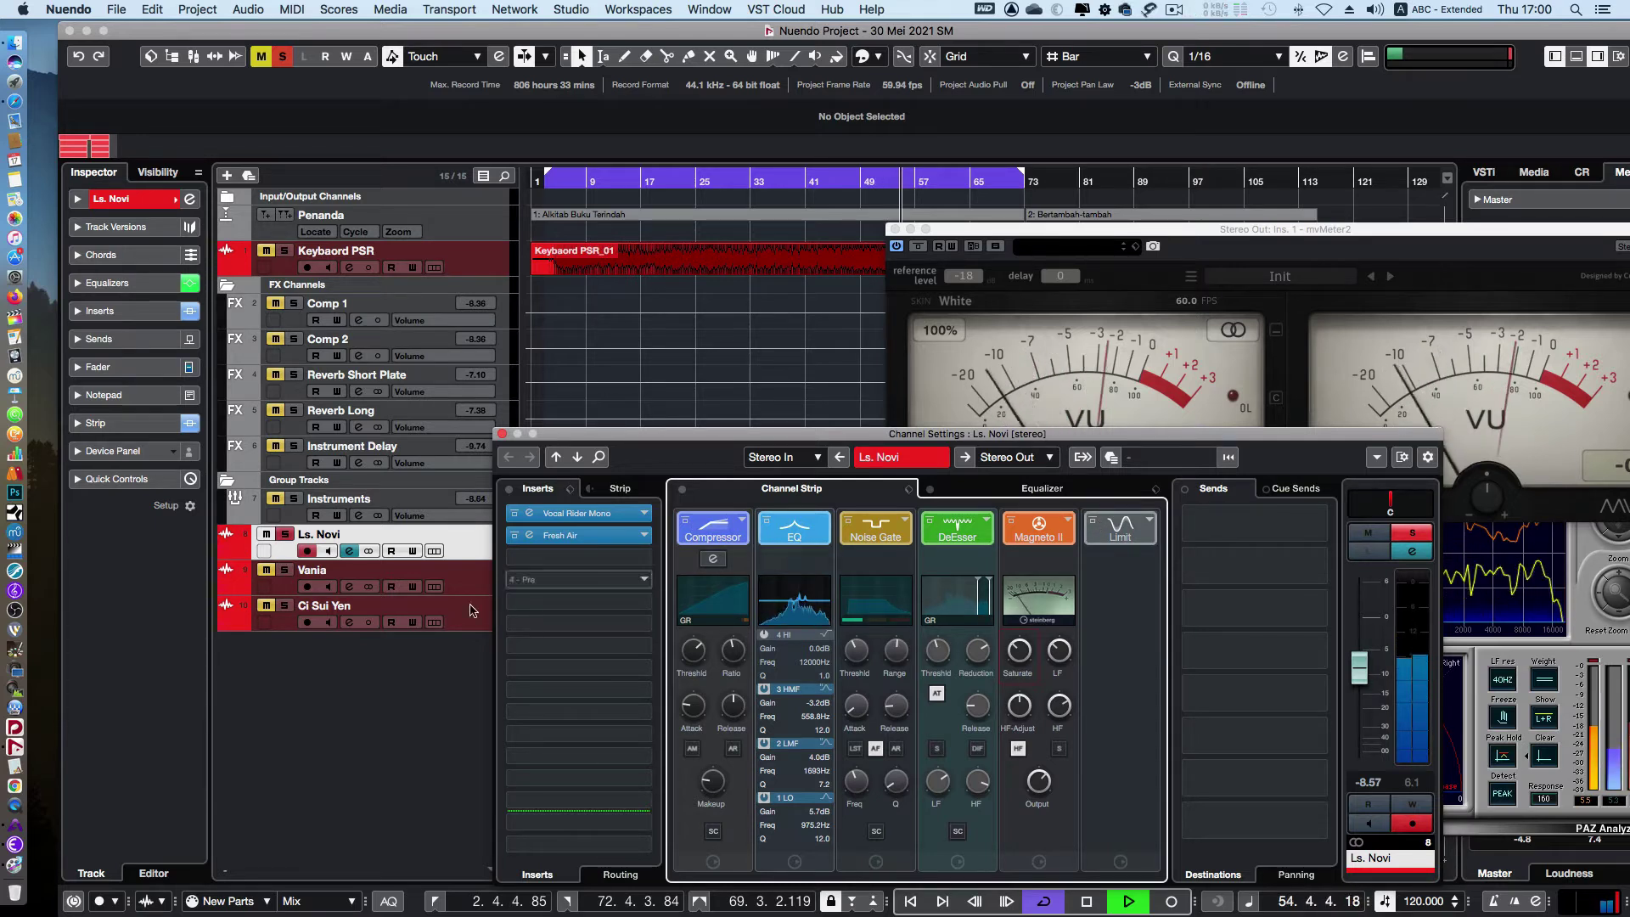
# Solo the keyboard track together with the vocal, close the channel settings and reset the VU meter's maximum
pyautogui.click(288, 254)
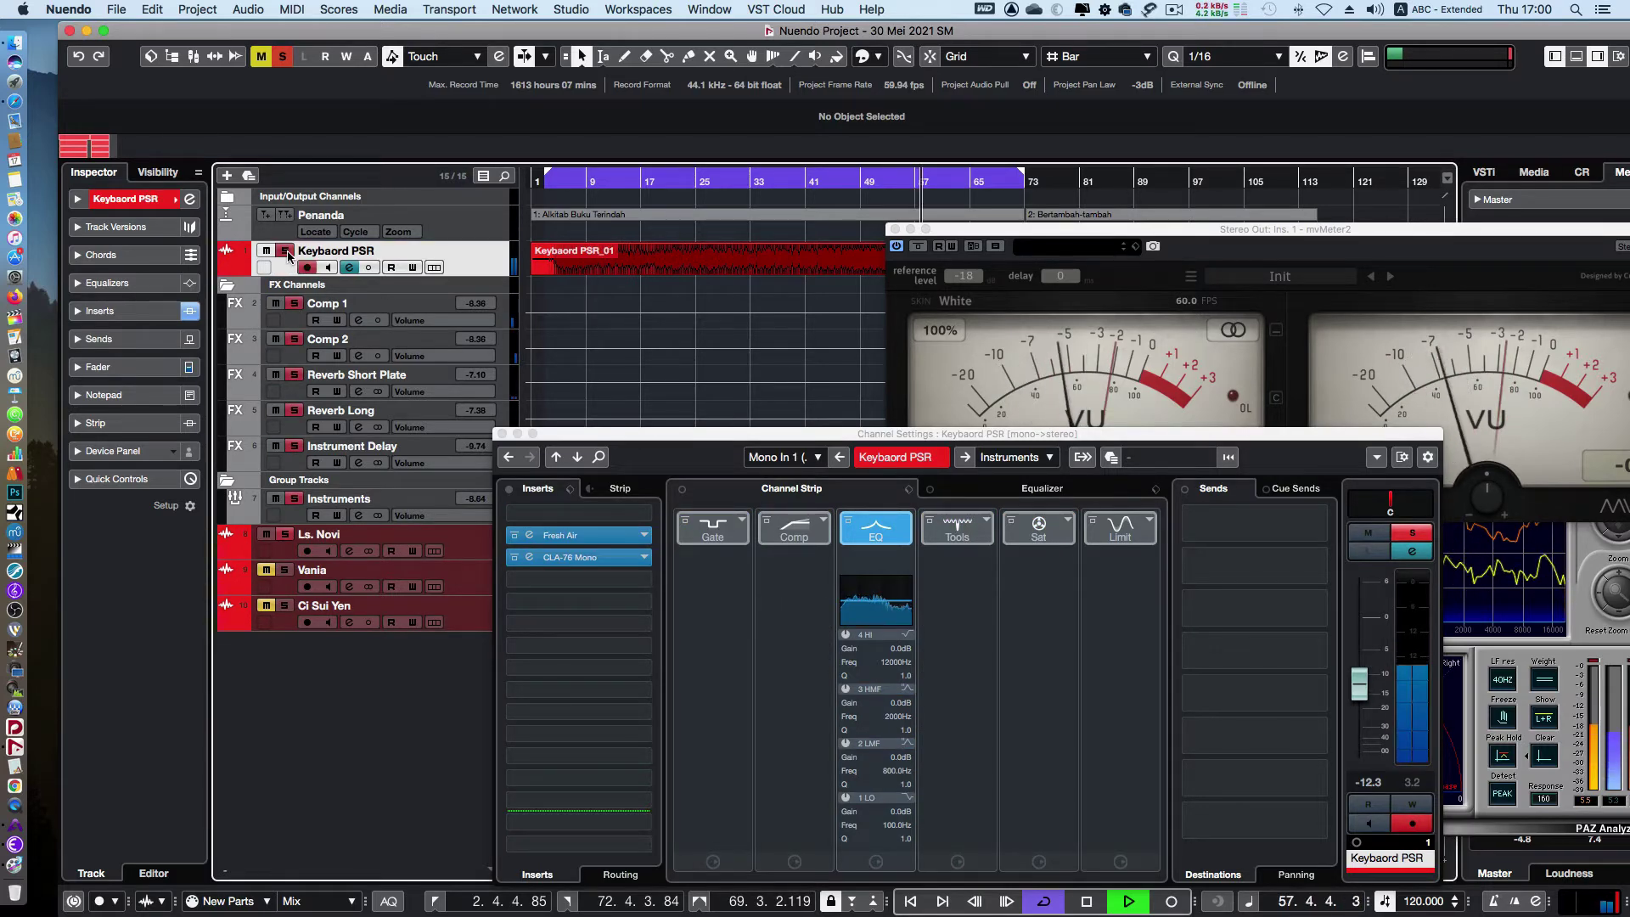
pyautogui.click(503, 435)
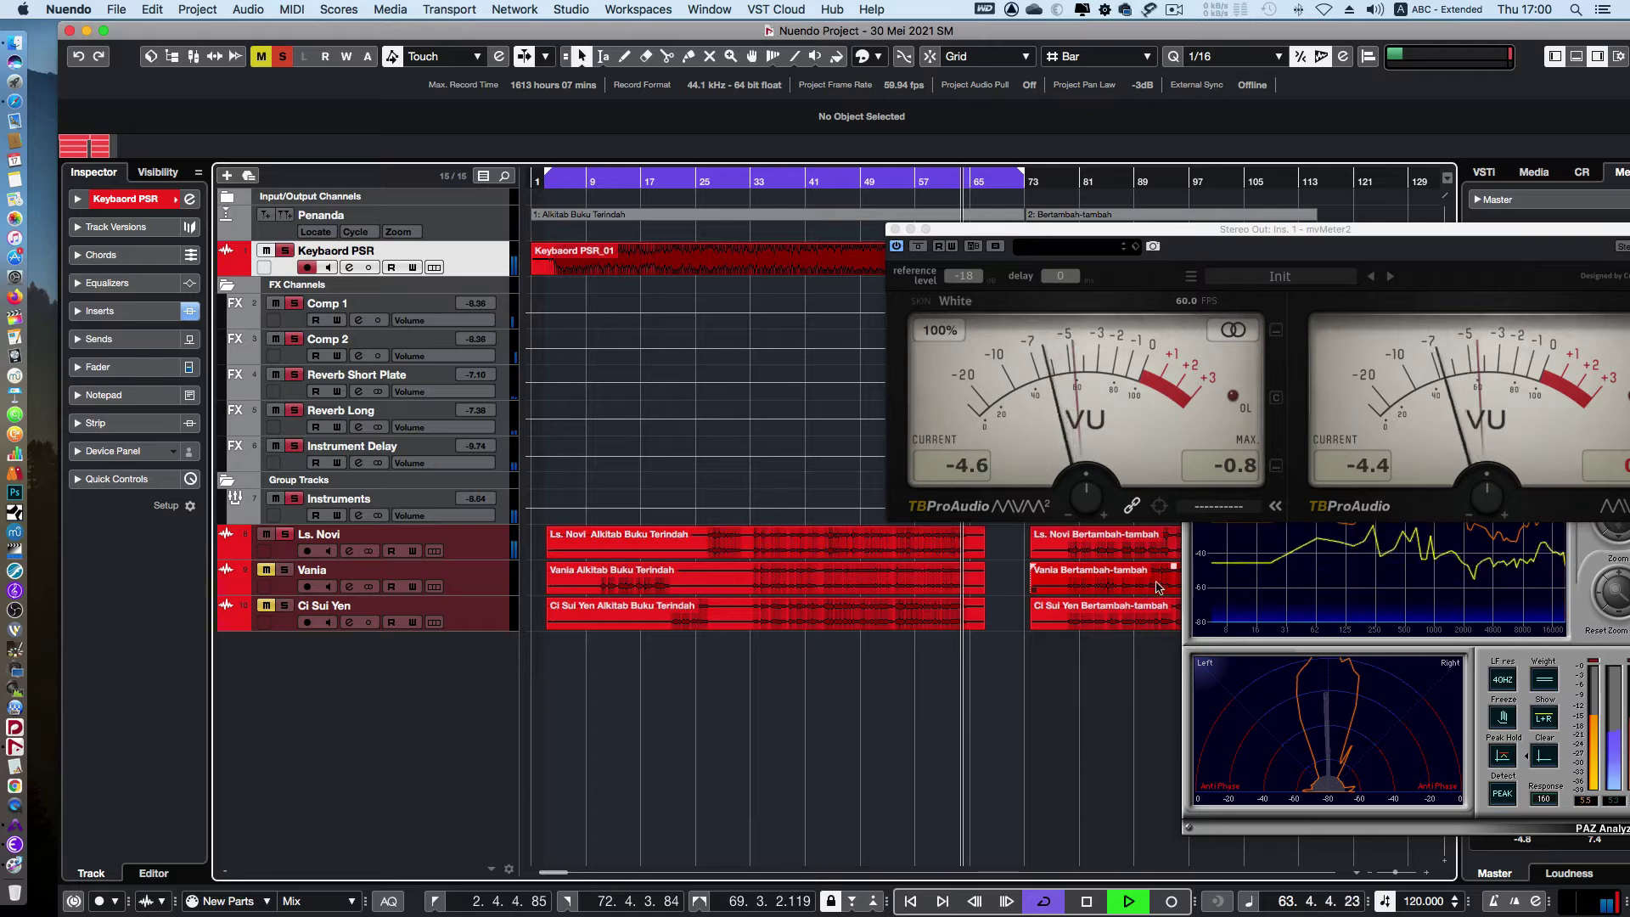
pyautogui.click(1624, 471)
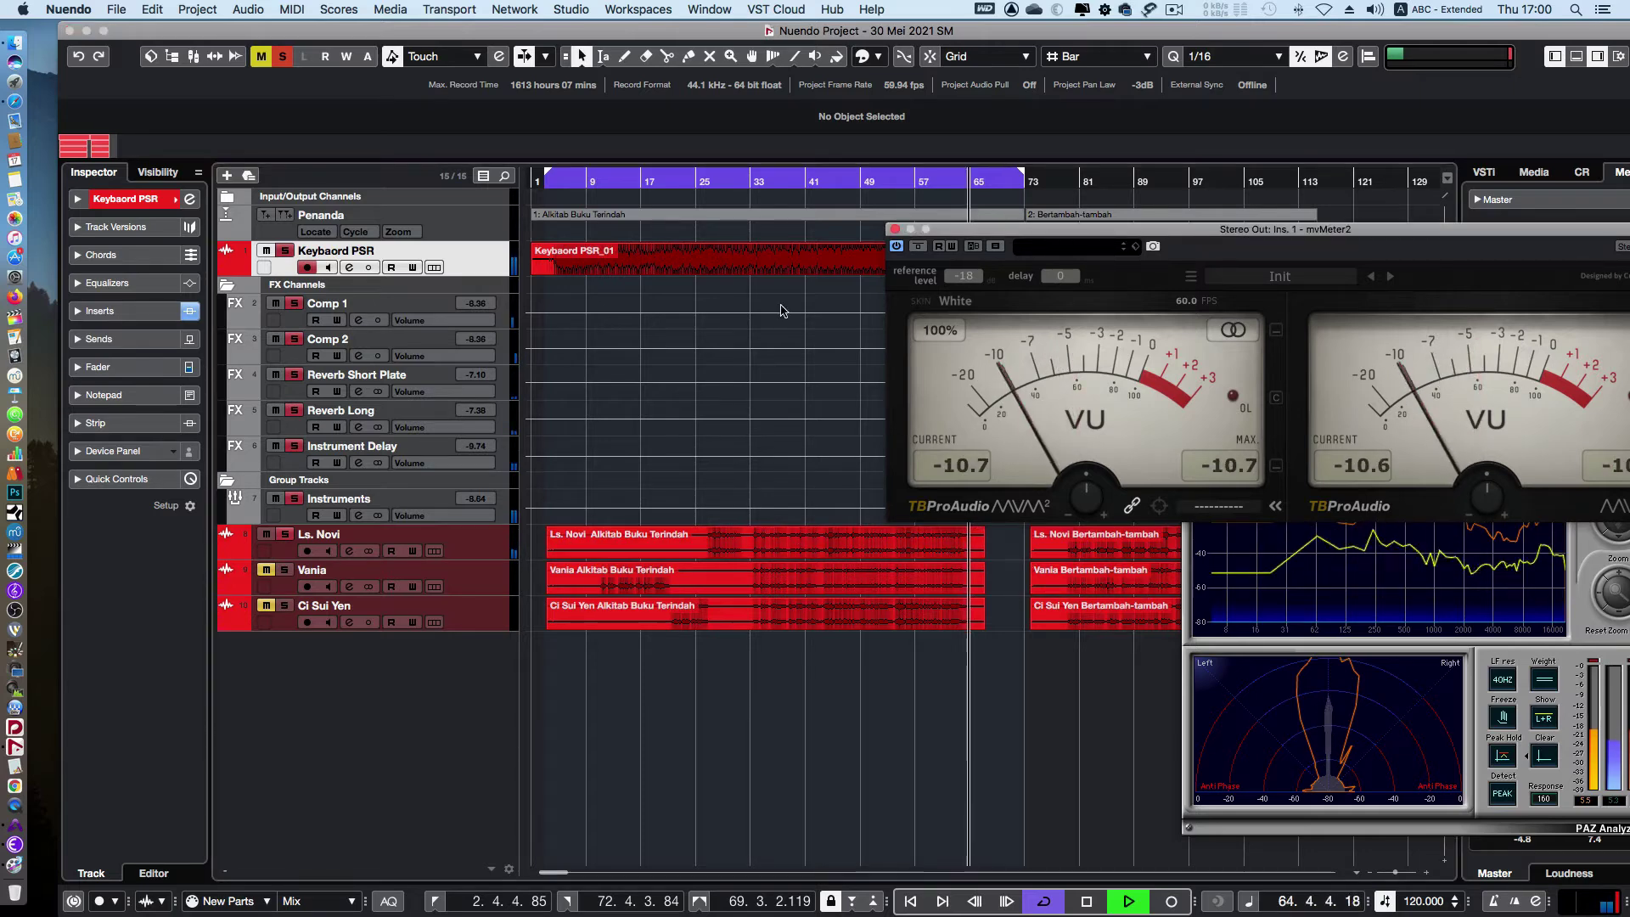
# Replay from about bar 24 and look over the first vocal clip in the editor before closing it
pyautogui.click(698, 182)
pyautogui.doubleClick(759, 543)
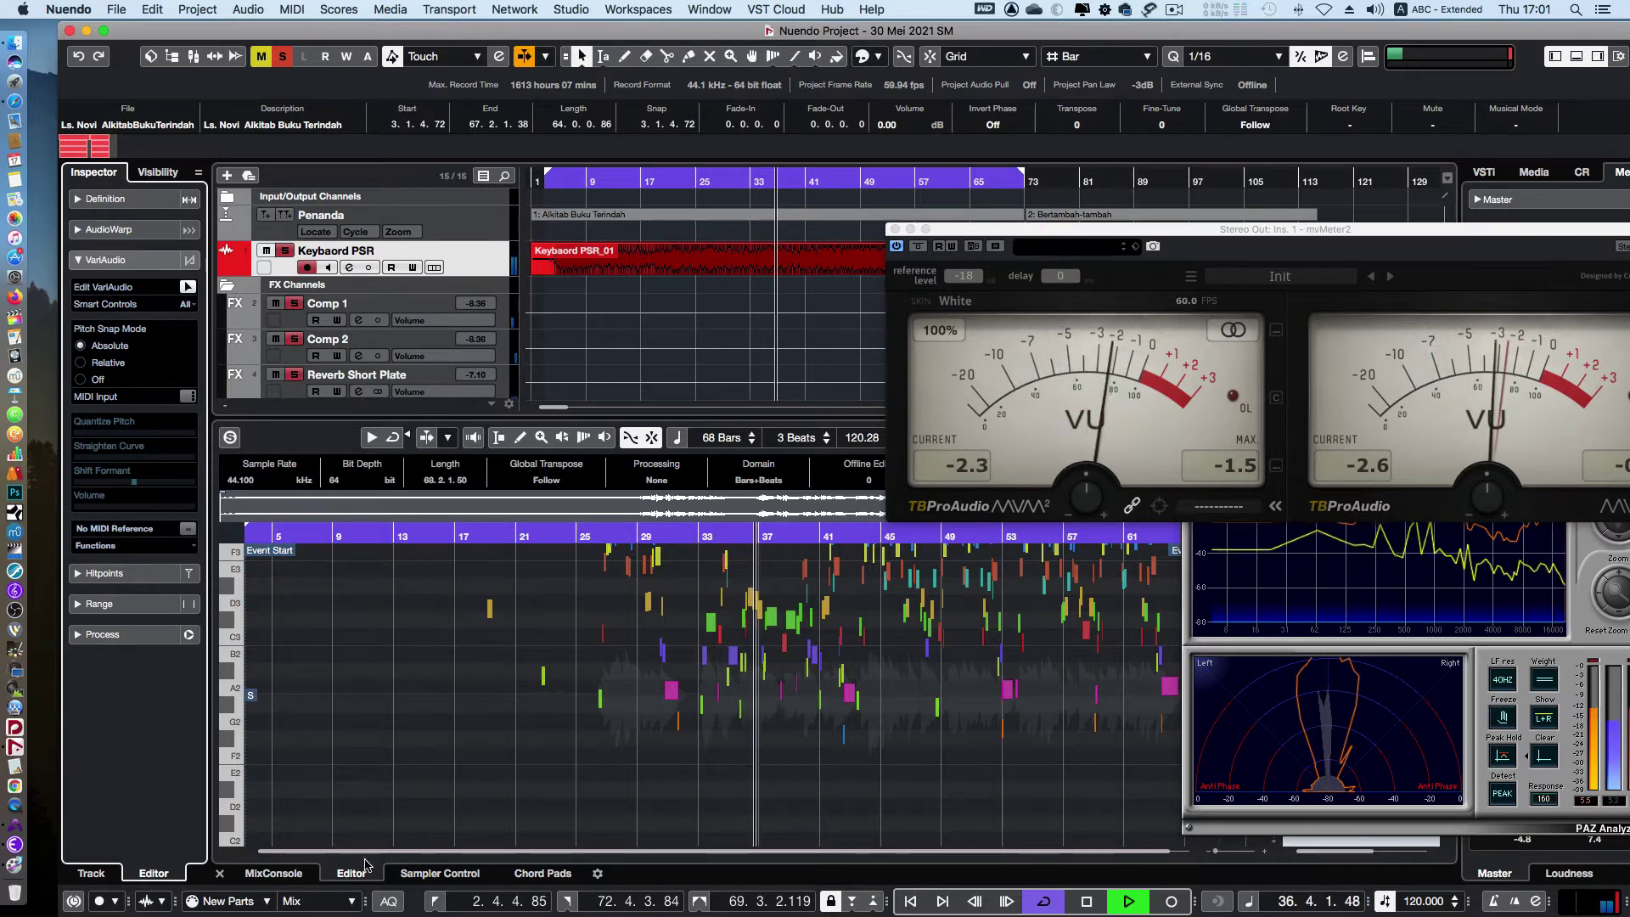
pyautogui.click(219, 875)
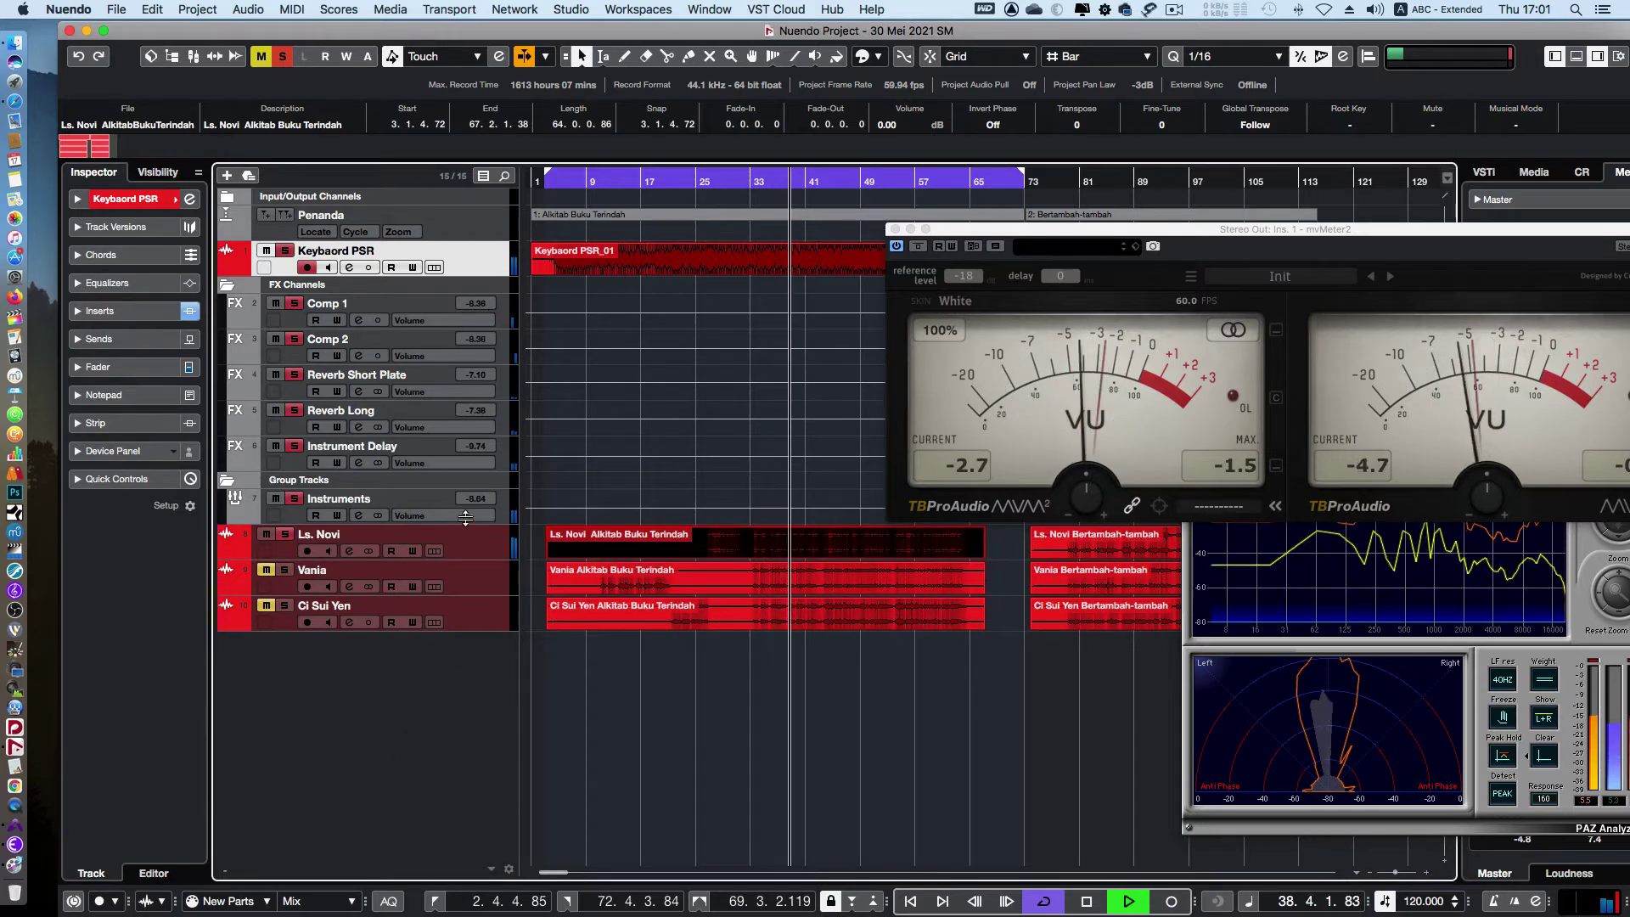
# Lower the Instruments group's volume to -9.09 dB
pyautogui.moveTo(515, 505)
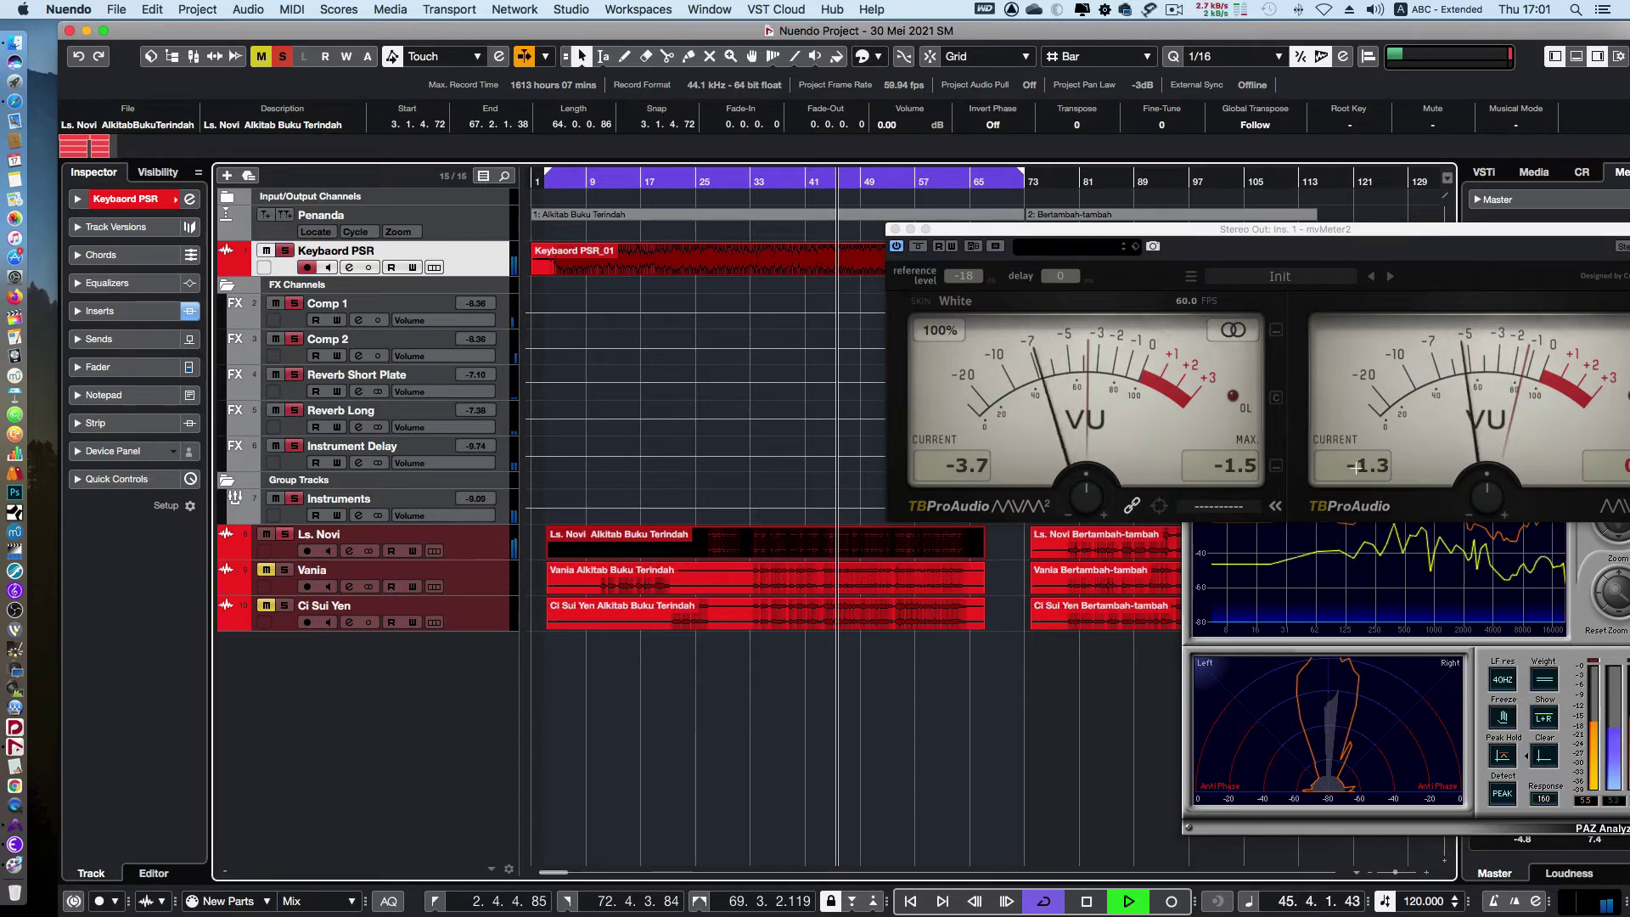
pyautogui.click(928, 608)
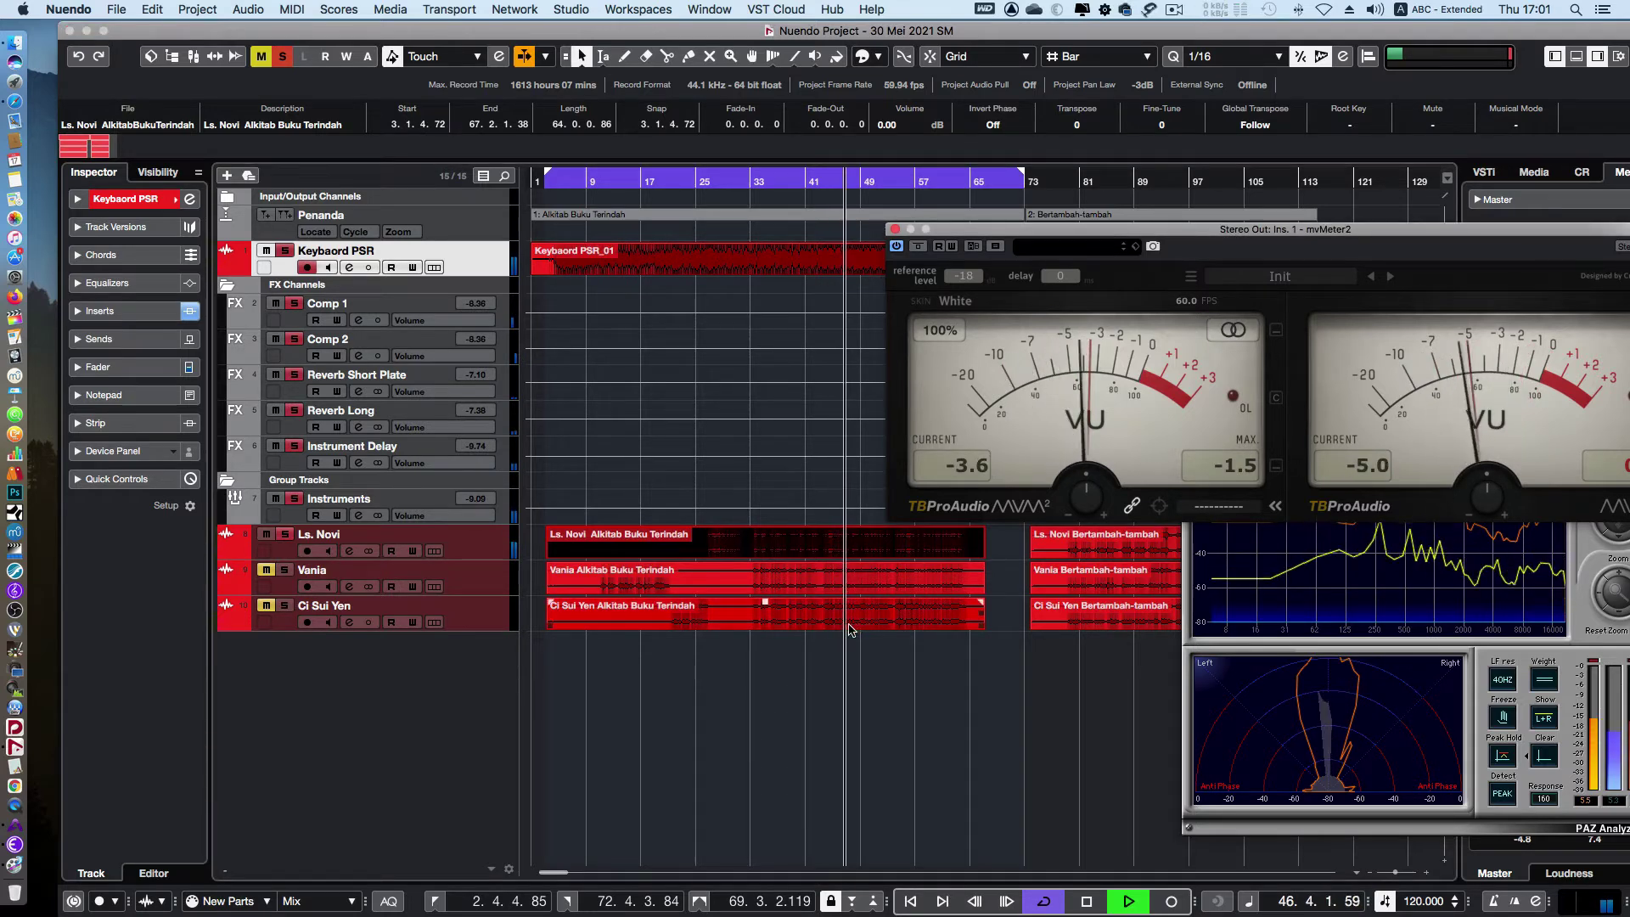
# Open the first vocal clip in the editor and examine its VariAudio pitch segments back towards the clip's start
pyautogui.doubleClick(820, 581)
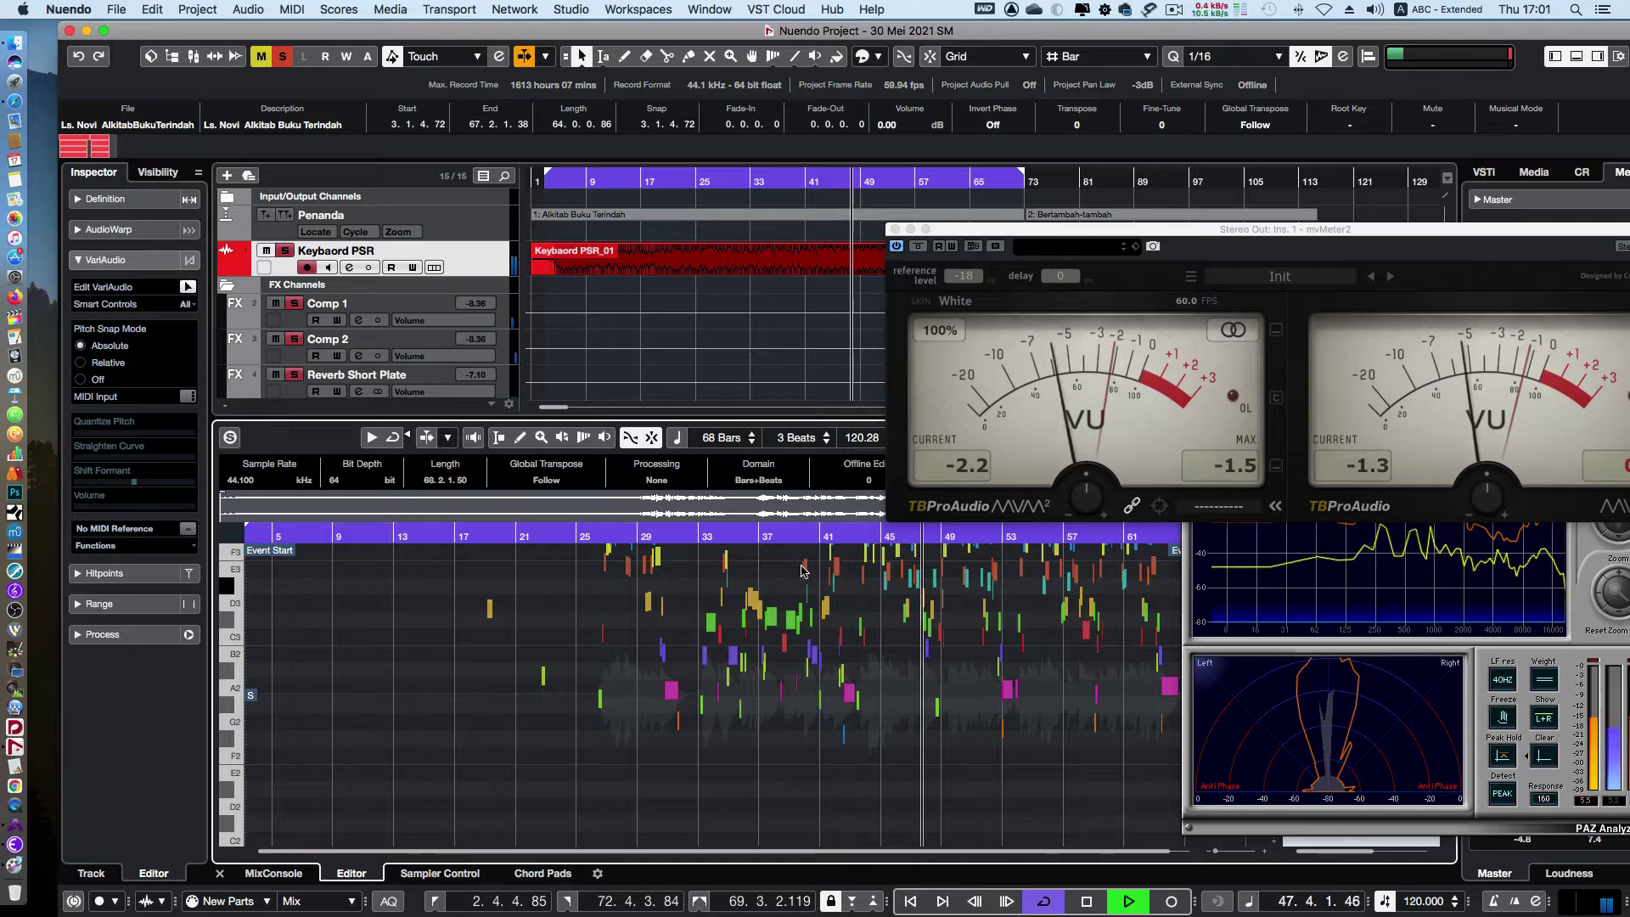
pyautogui.moveTo(1214, 854); pyautogui.dragTo(1233, 856)
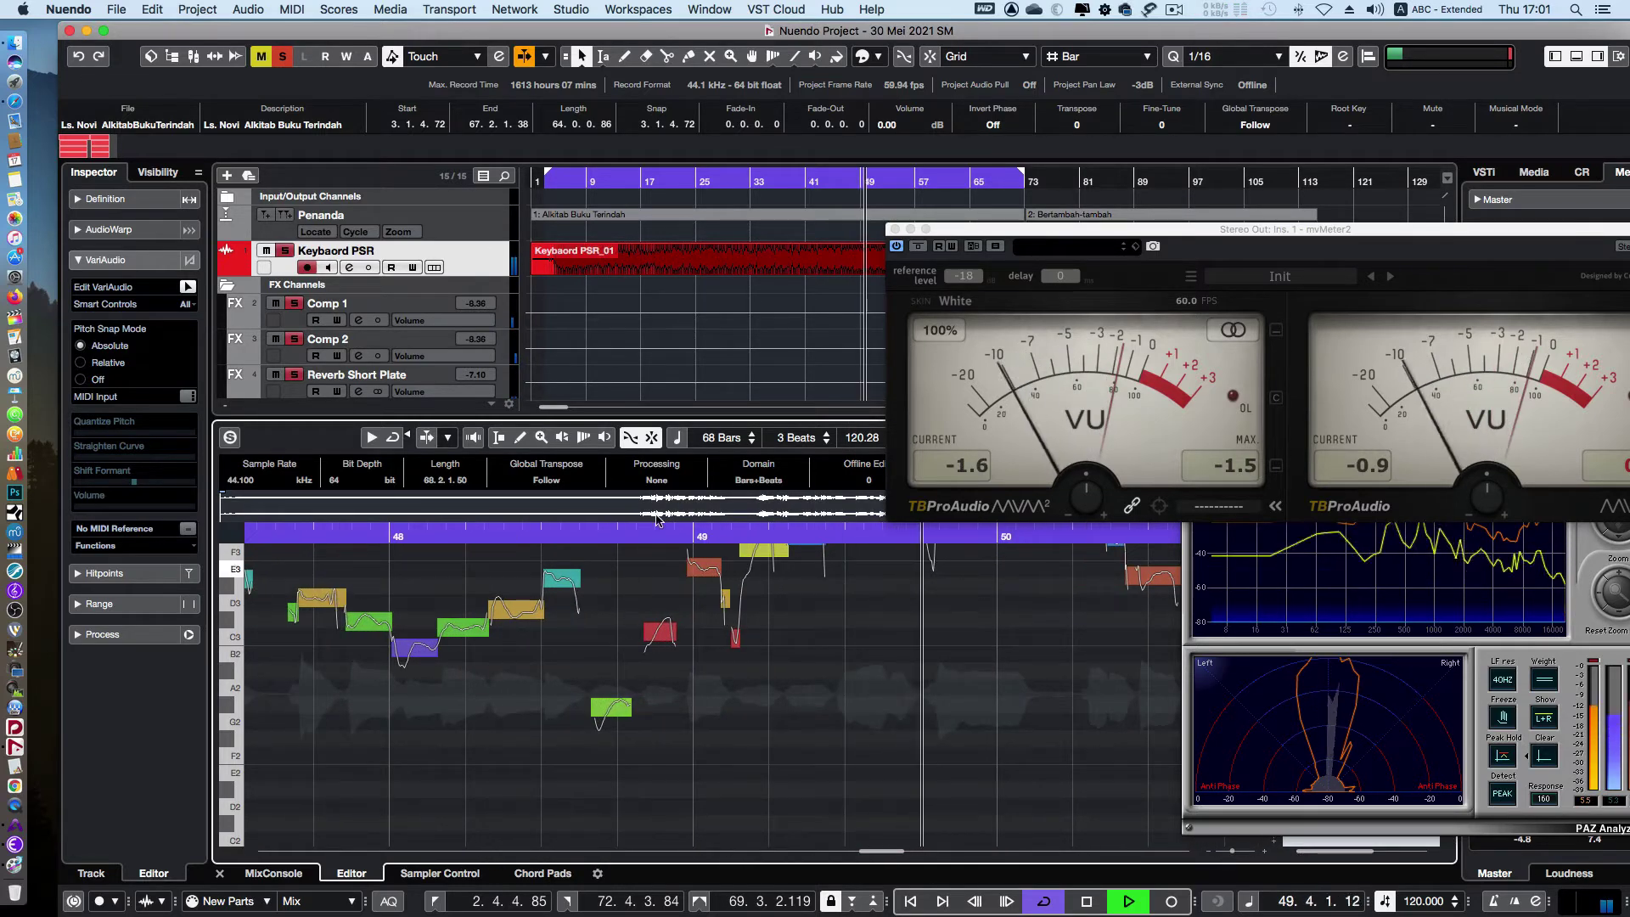
pyautogui.hscroll(-10, 754, 645)
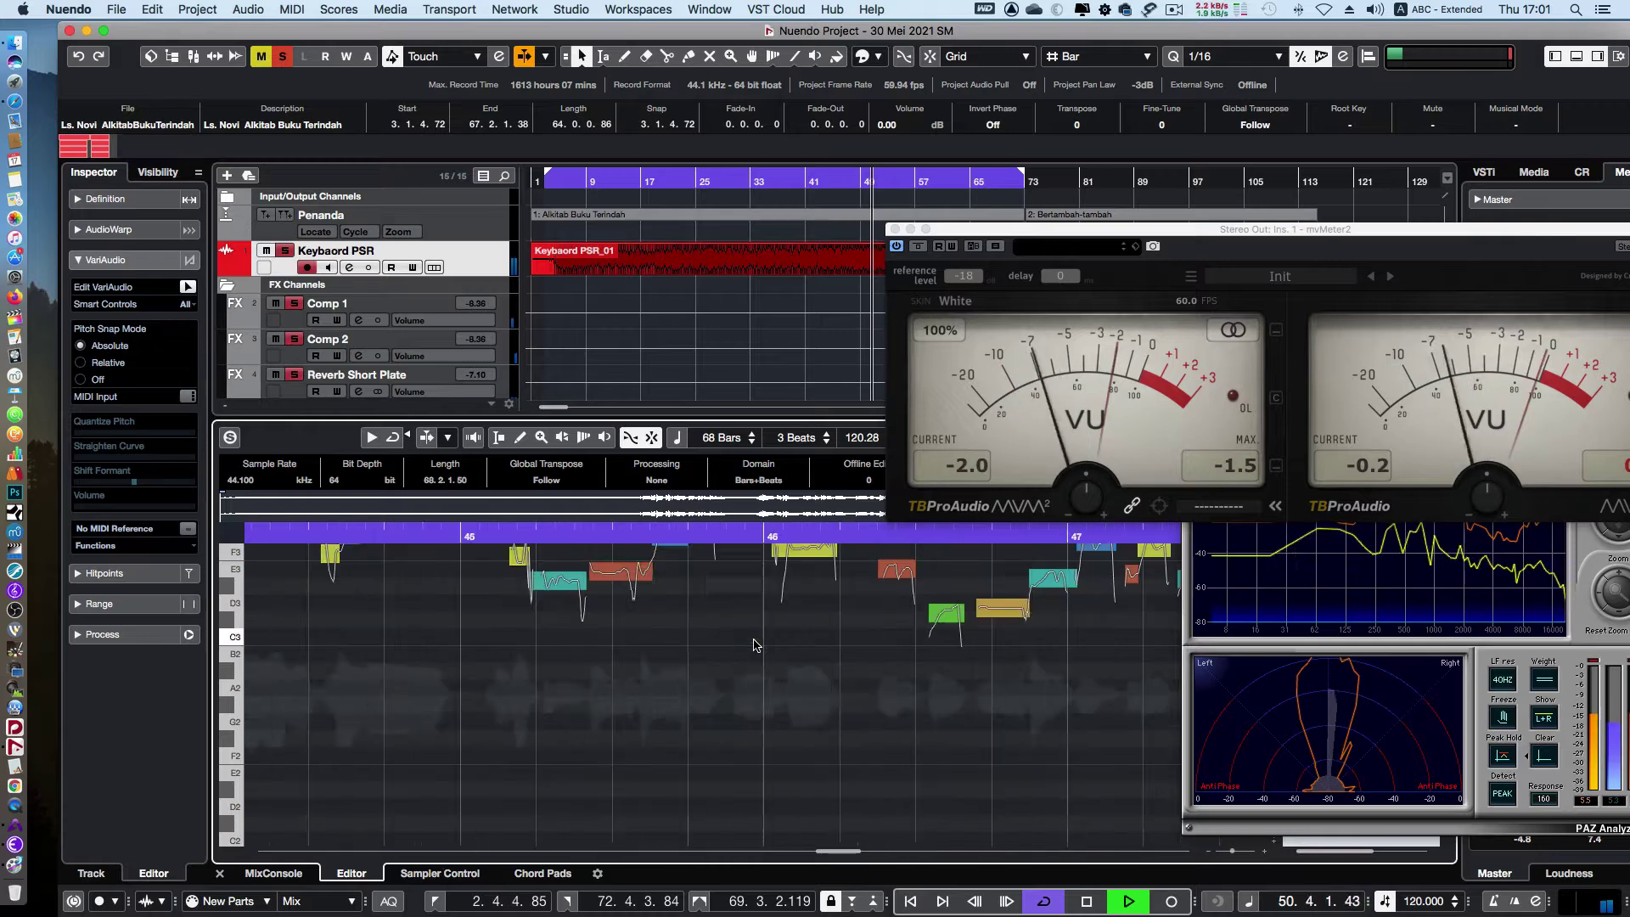
pyautogui.hscroll(-10, 754, 646)
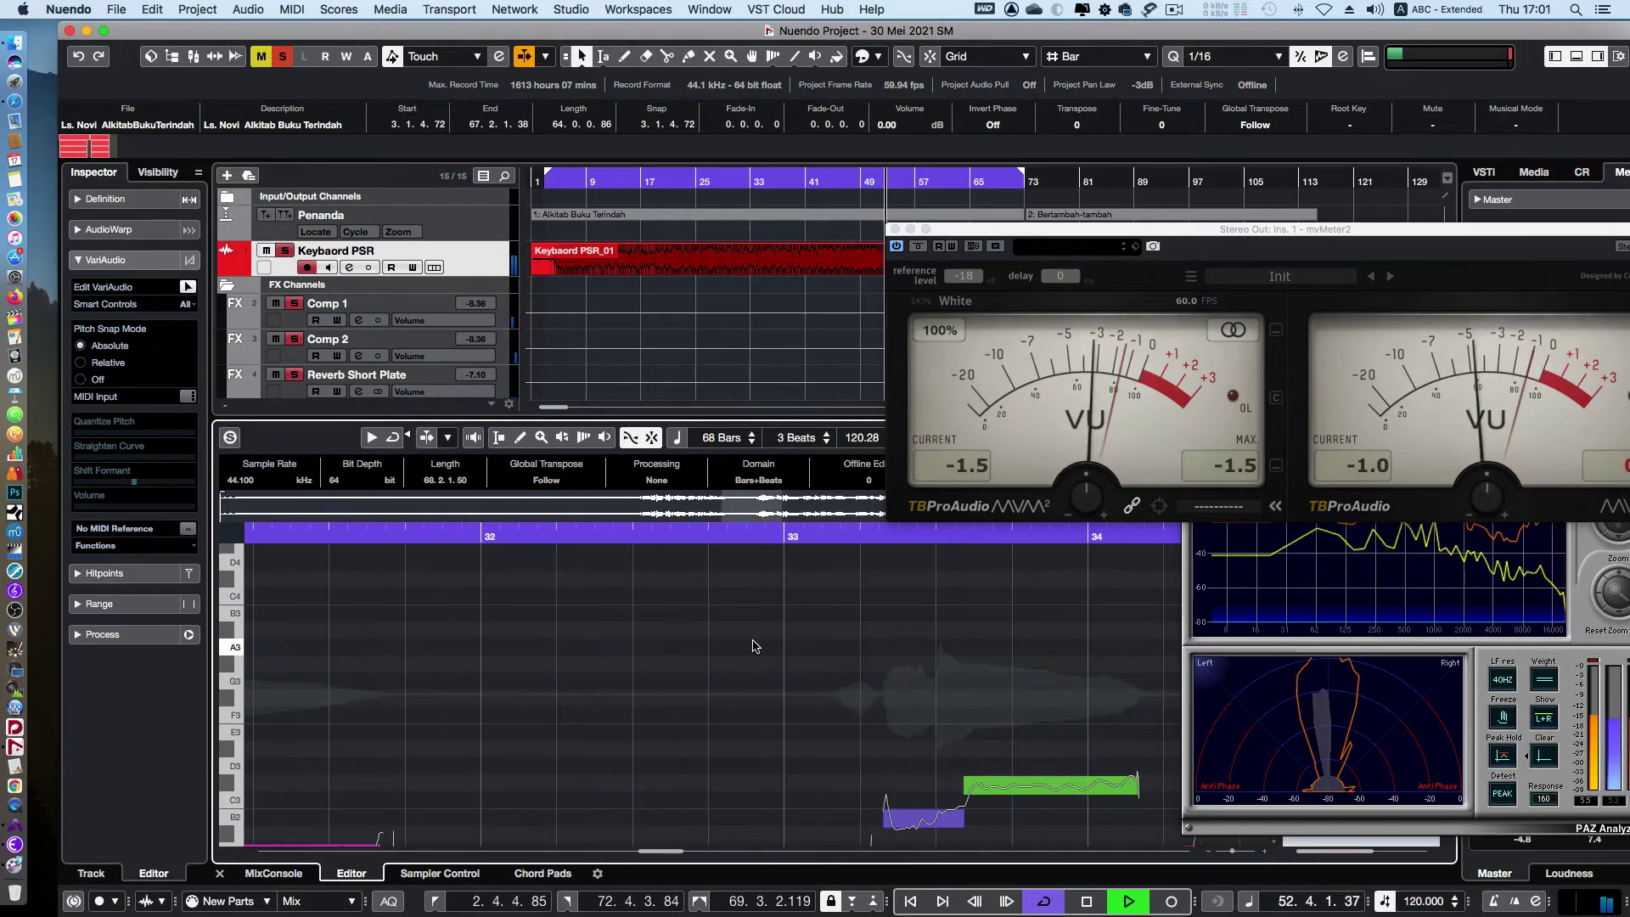
pyautogui.scroll(-3, 754, 646)
pyautogui.hscroll(-12, 754, 646)
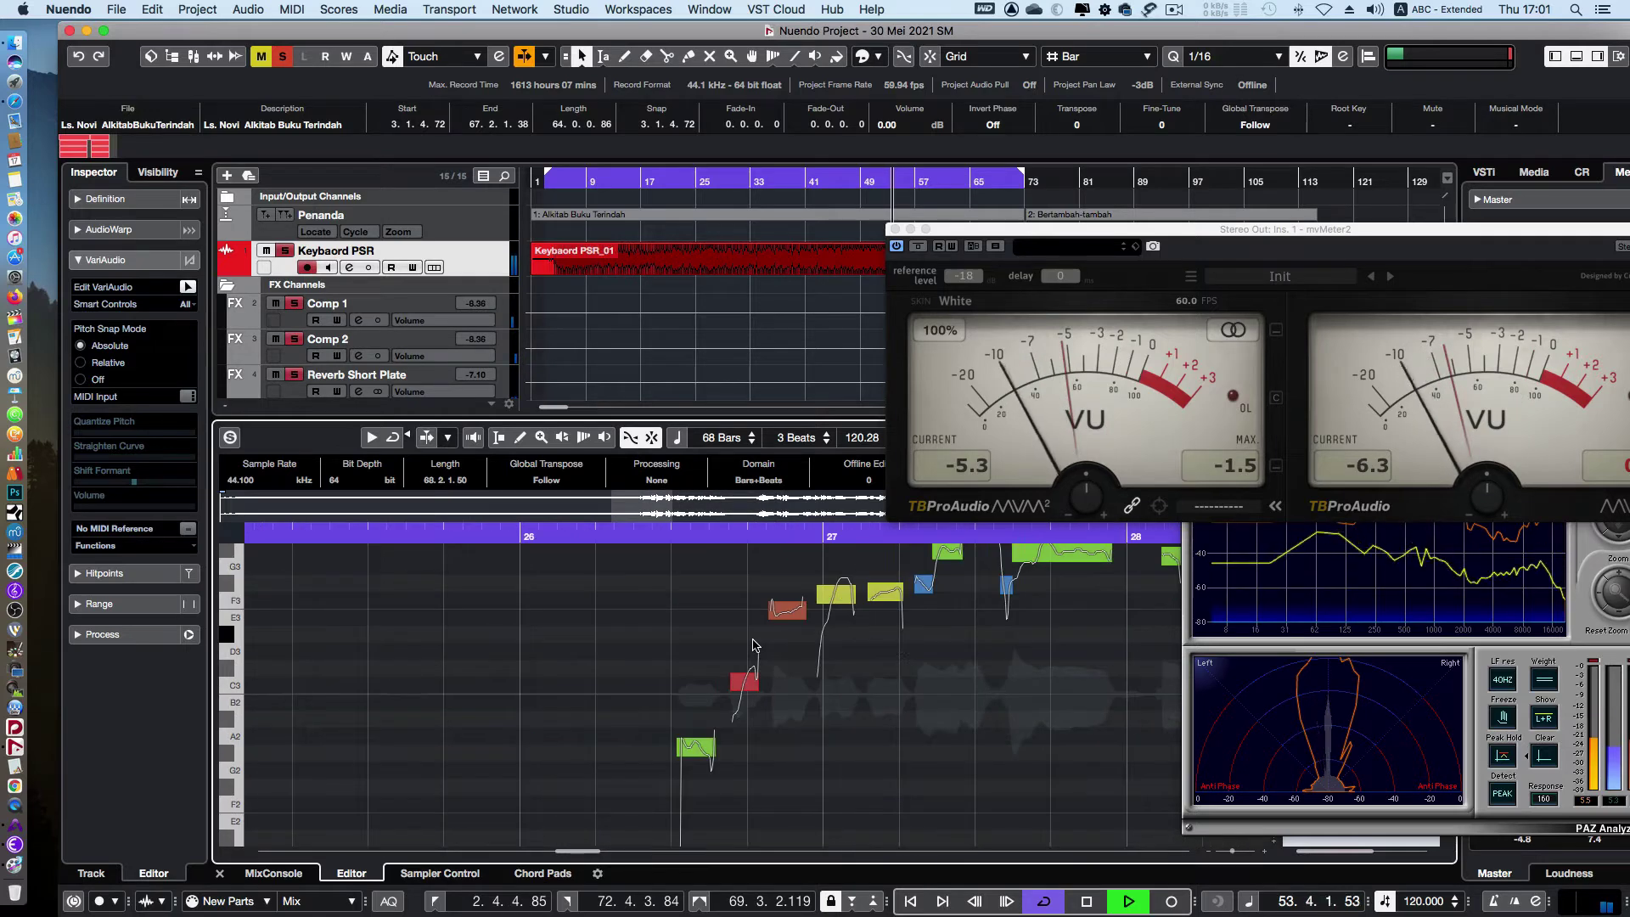
pyautogui.hscroll(-3, 754, 645)
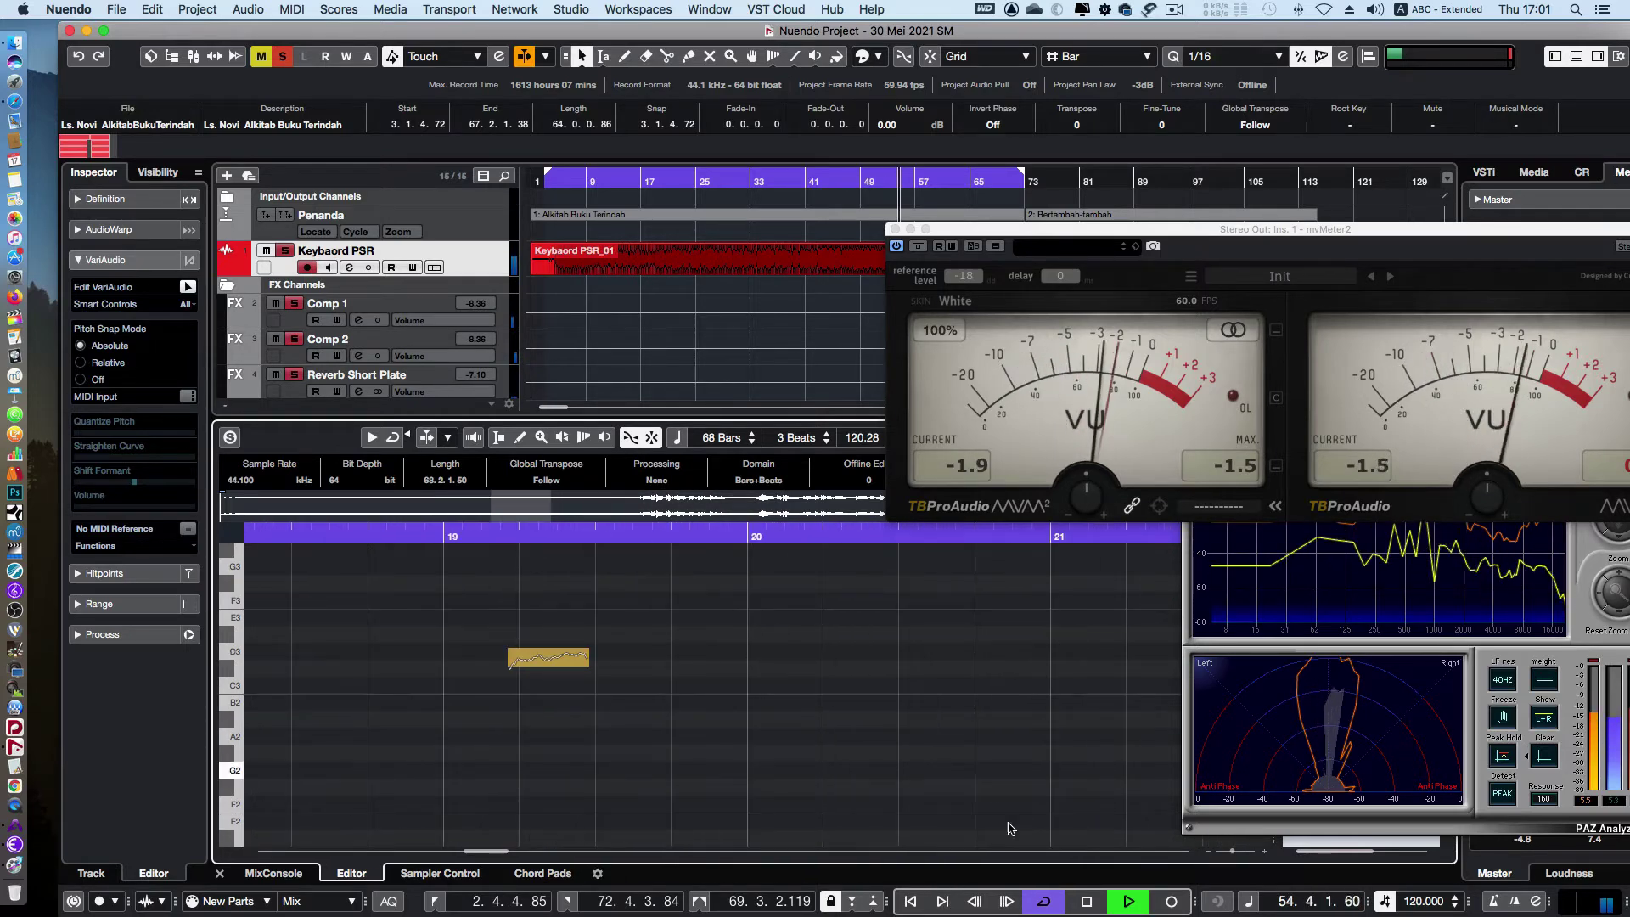
pyautogui.moveTo(1234, 854); pyautogui.dragTo(1220, 853)
pyautogui.scroll(4, 850, 680)
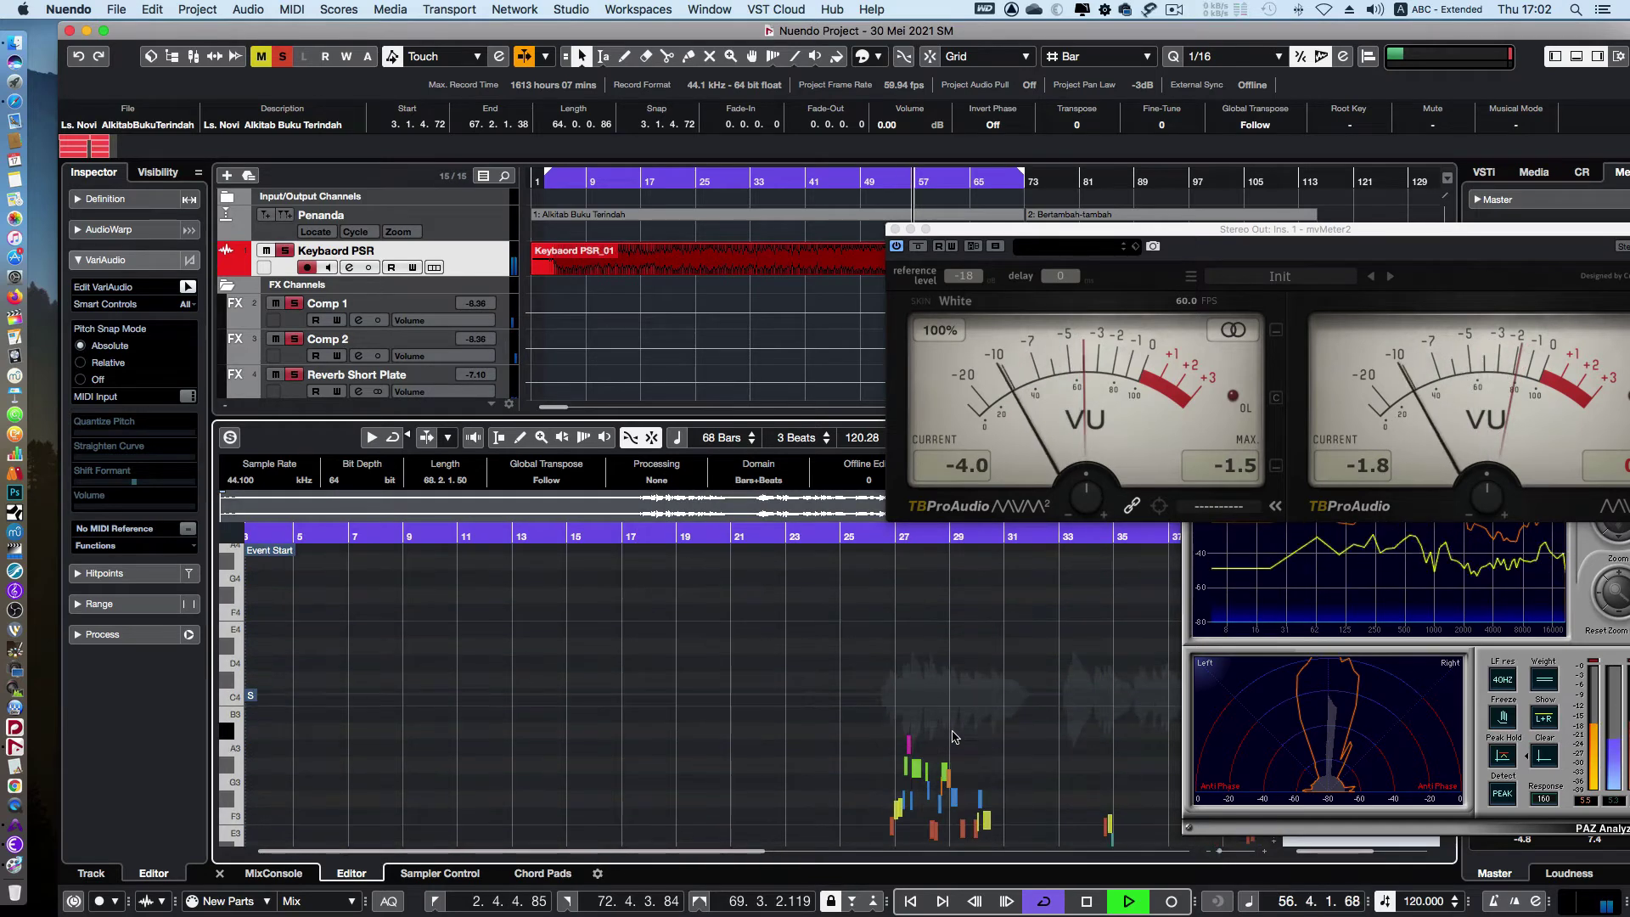
# Lower the vocal's pitch segment near 26.4 to B2 and replay the passage from about 26.3
pyautogui.click(847, 537)
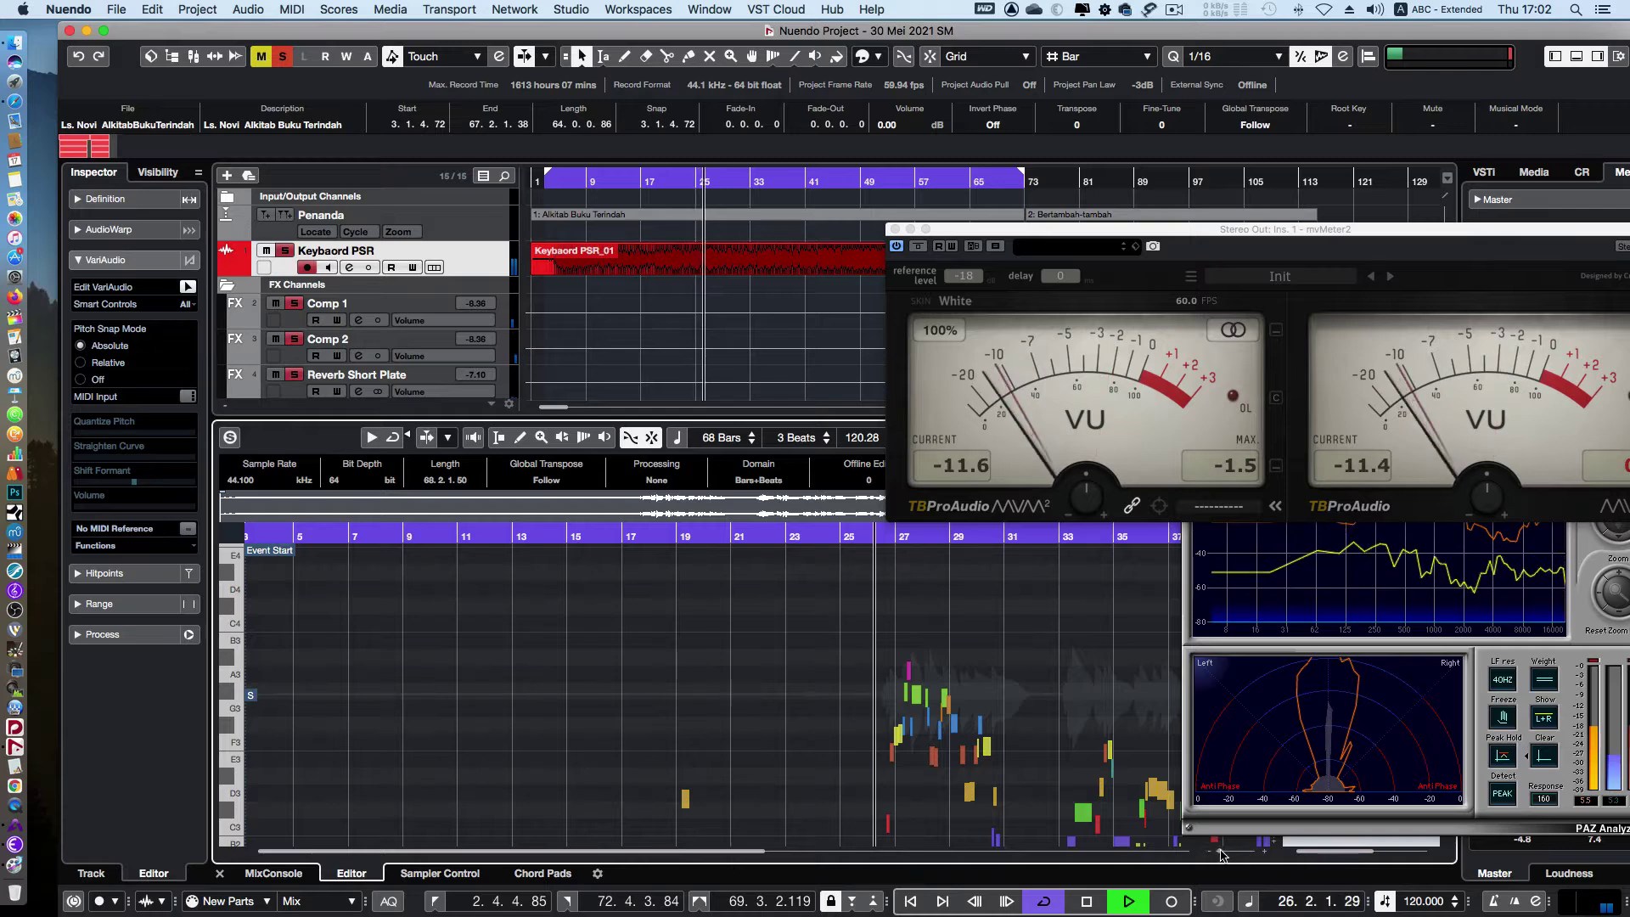
pyautogui.moveTo(1221, 853); pyautogui.dragTo(1234, 852)
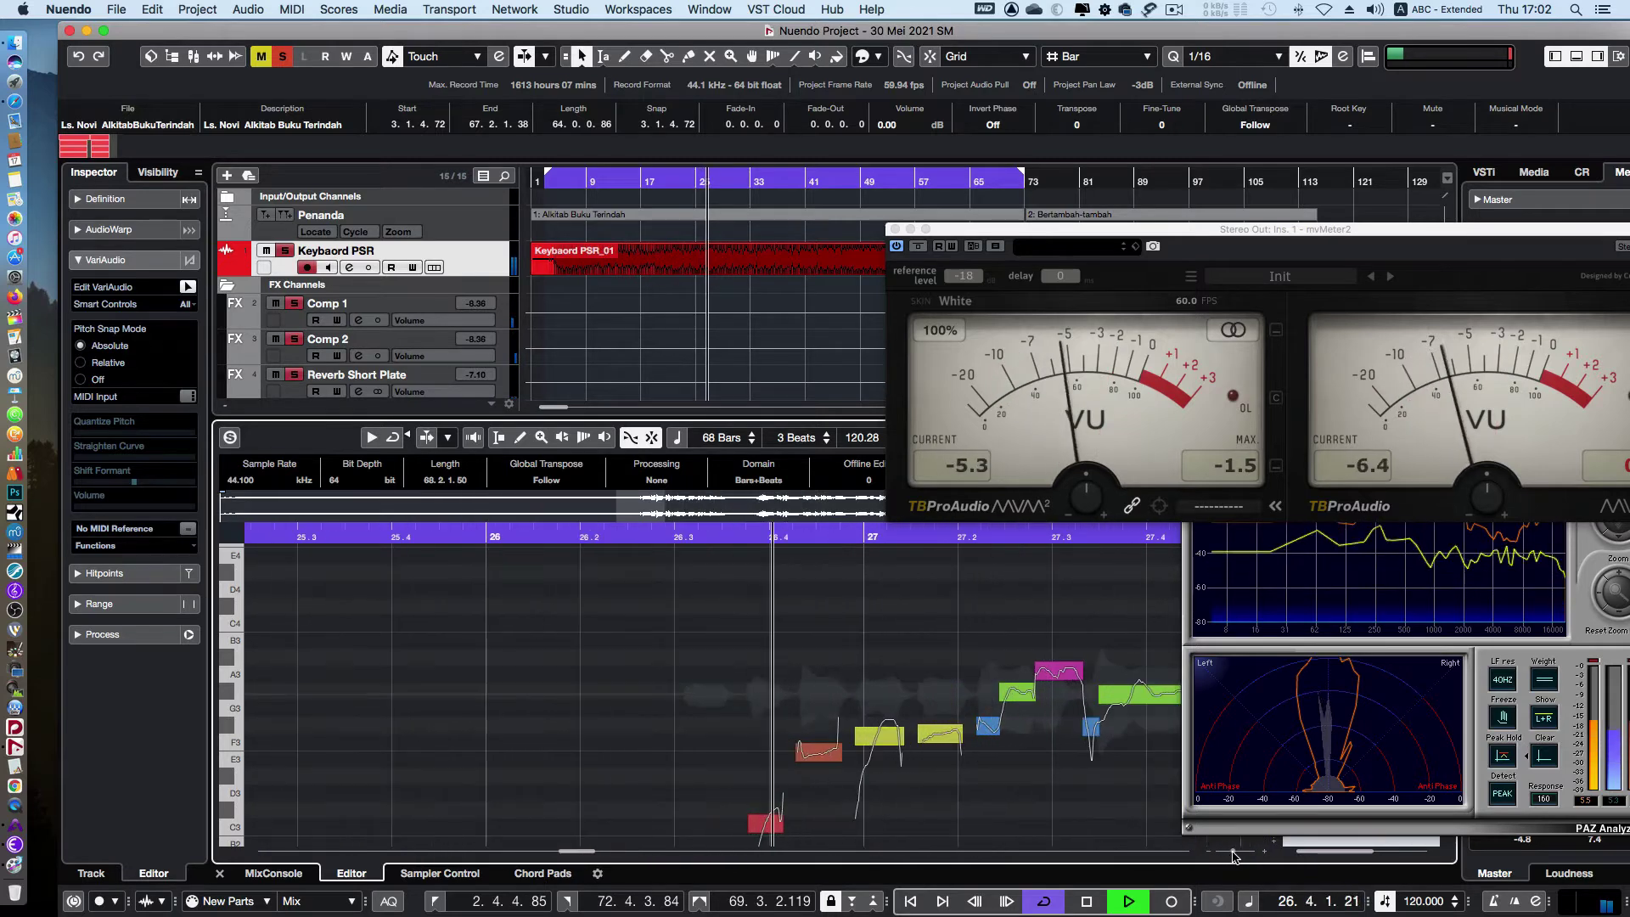
pyautogui.press('space')
pyautogui.click(763, 828)
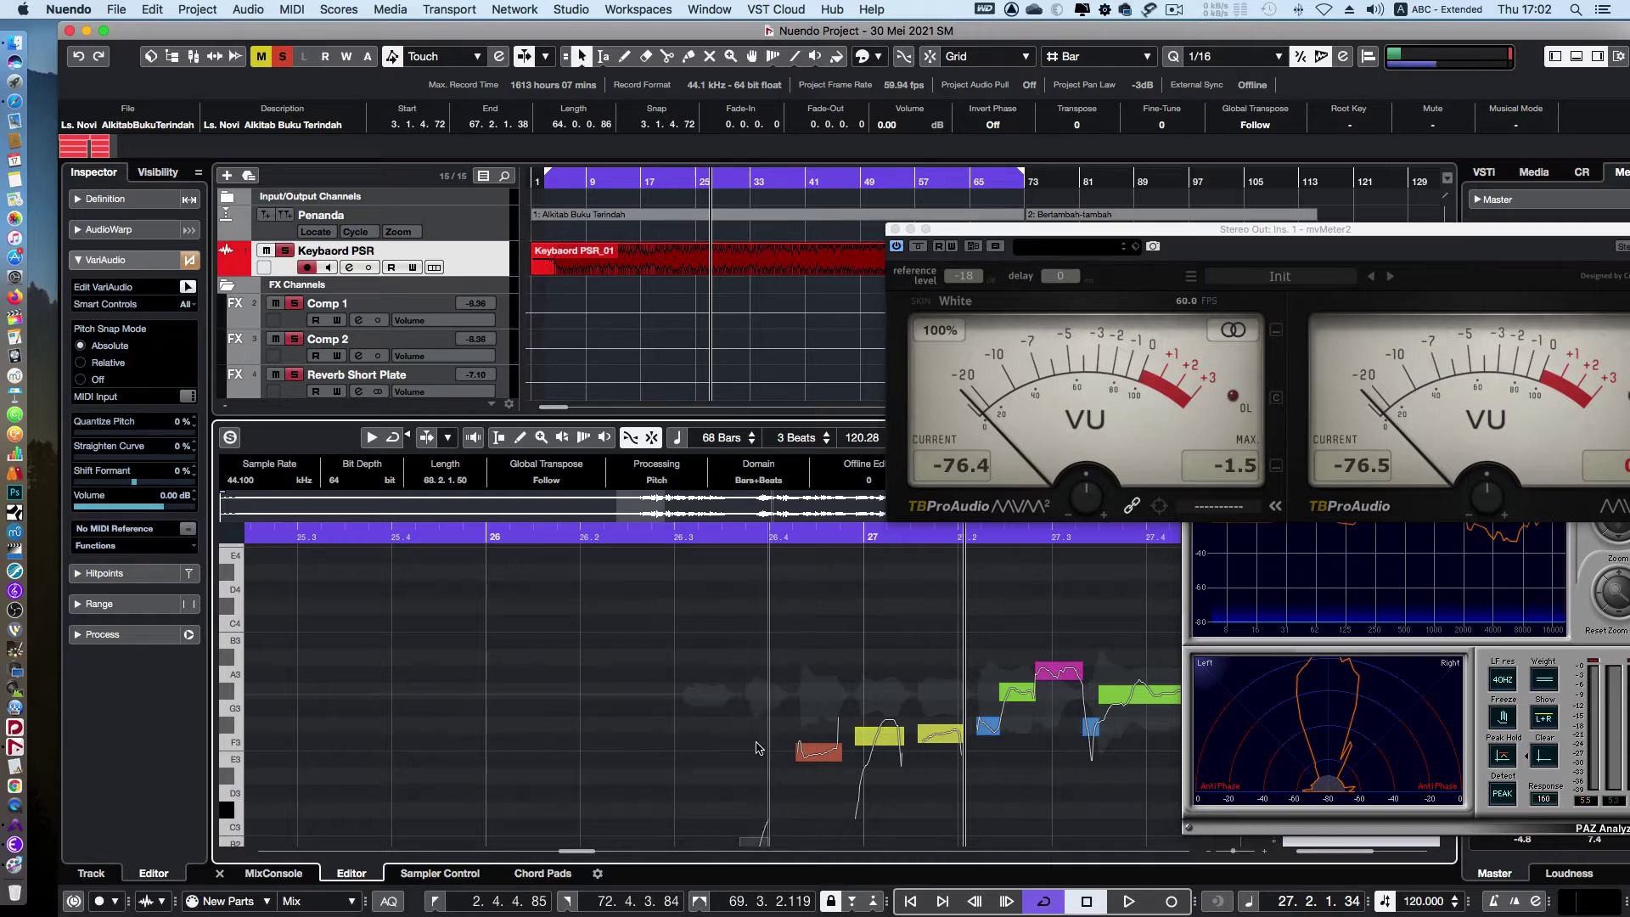
pyautogui.click(655, 535)
pyautogui.press('space')
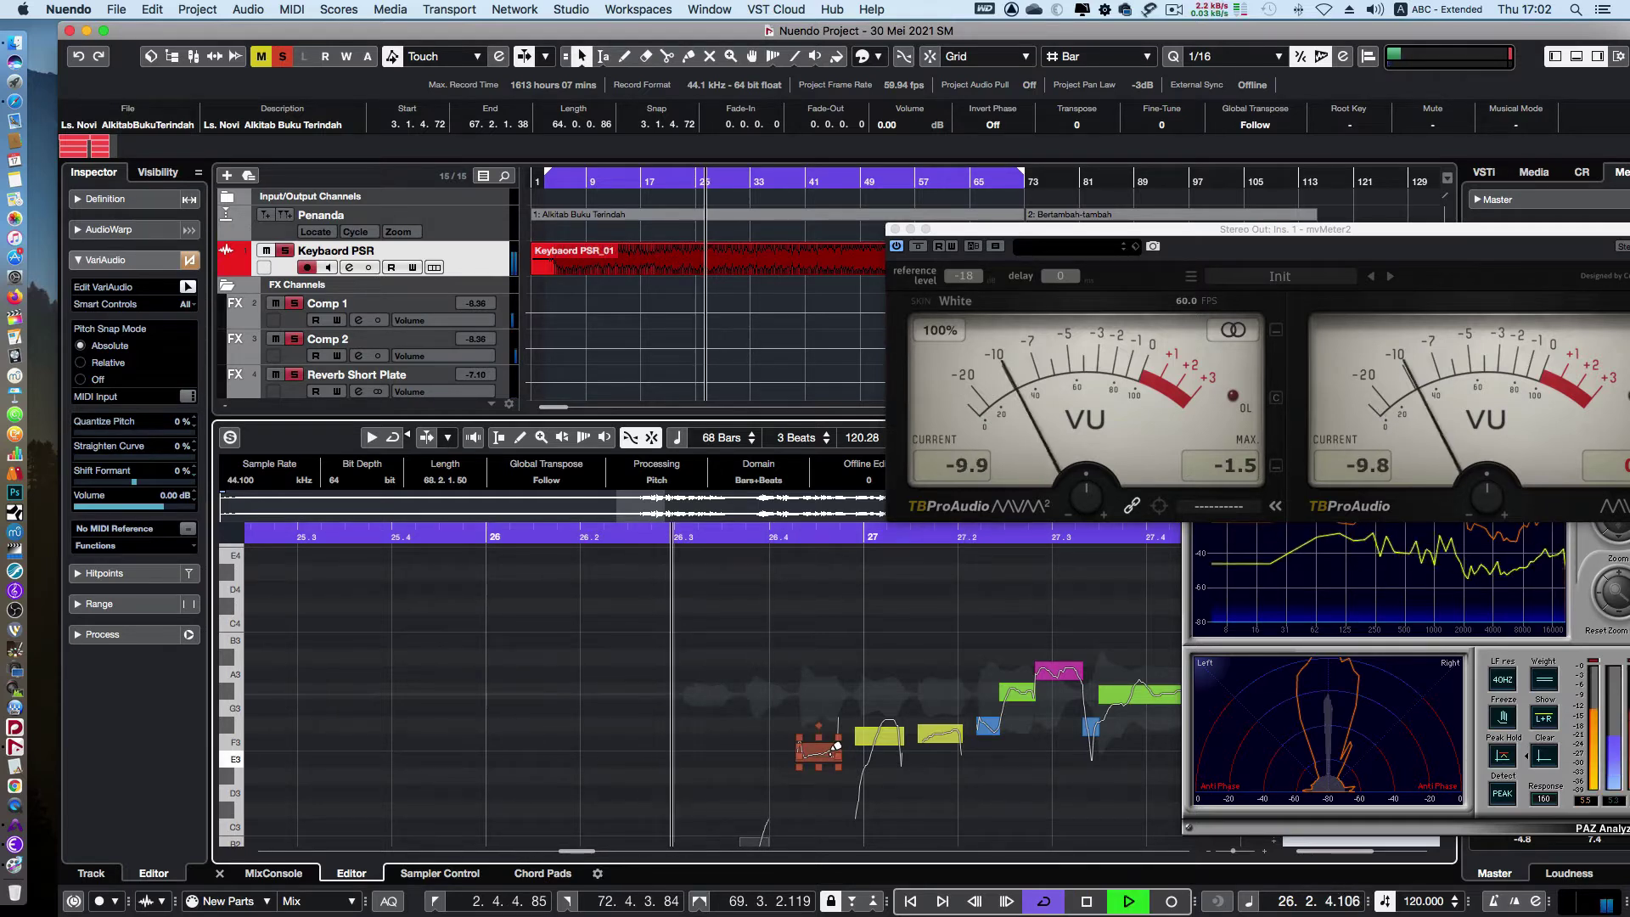
pyautogui.scroll(-5, 739, 745)
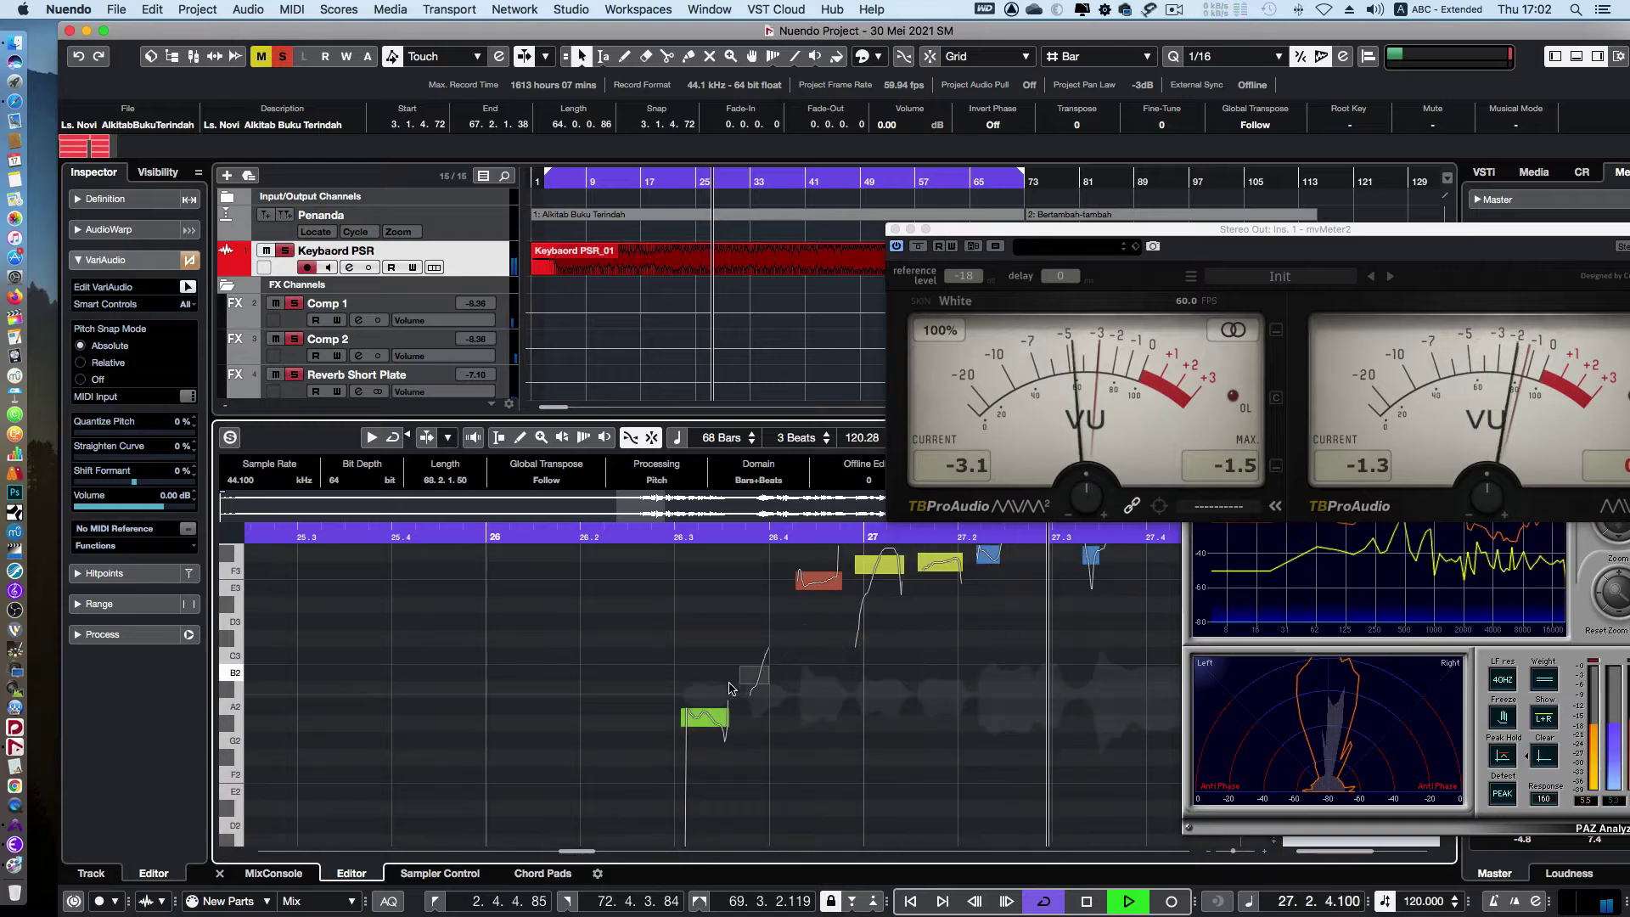
# Replay from about 26.3, move the start of the B2 segment near 26.4 slightly earlier, and listen to the passage again
pyautogui.press('space')
pyautogui.click(603, 535)
pyautogui.press('space')
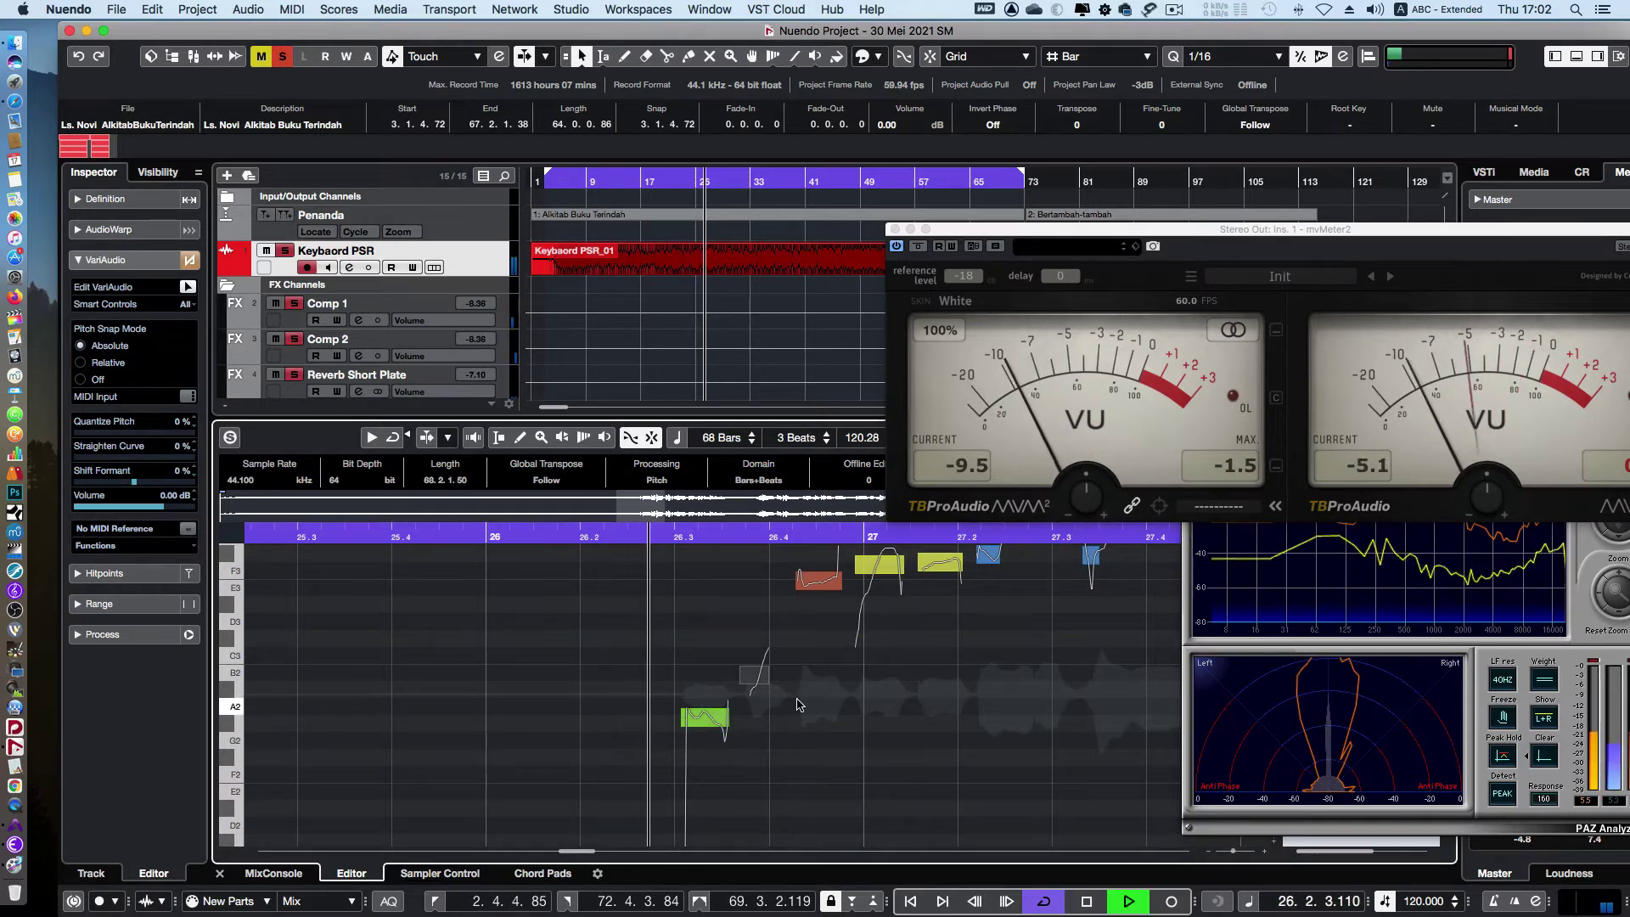
pyautogui.press('space')
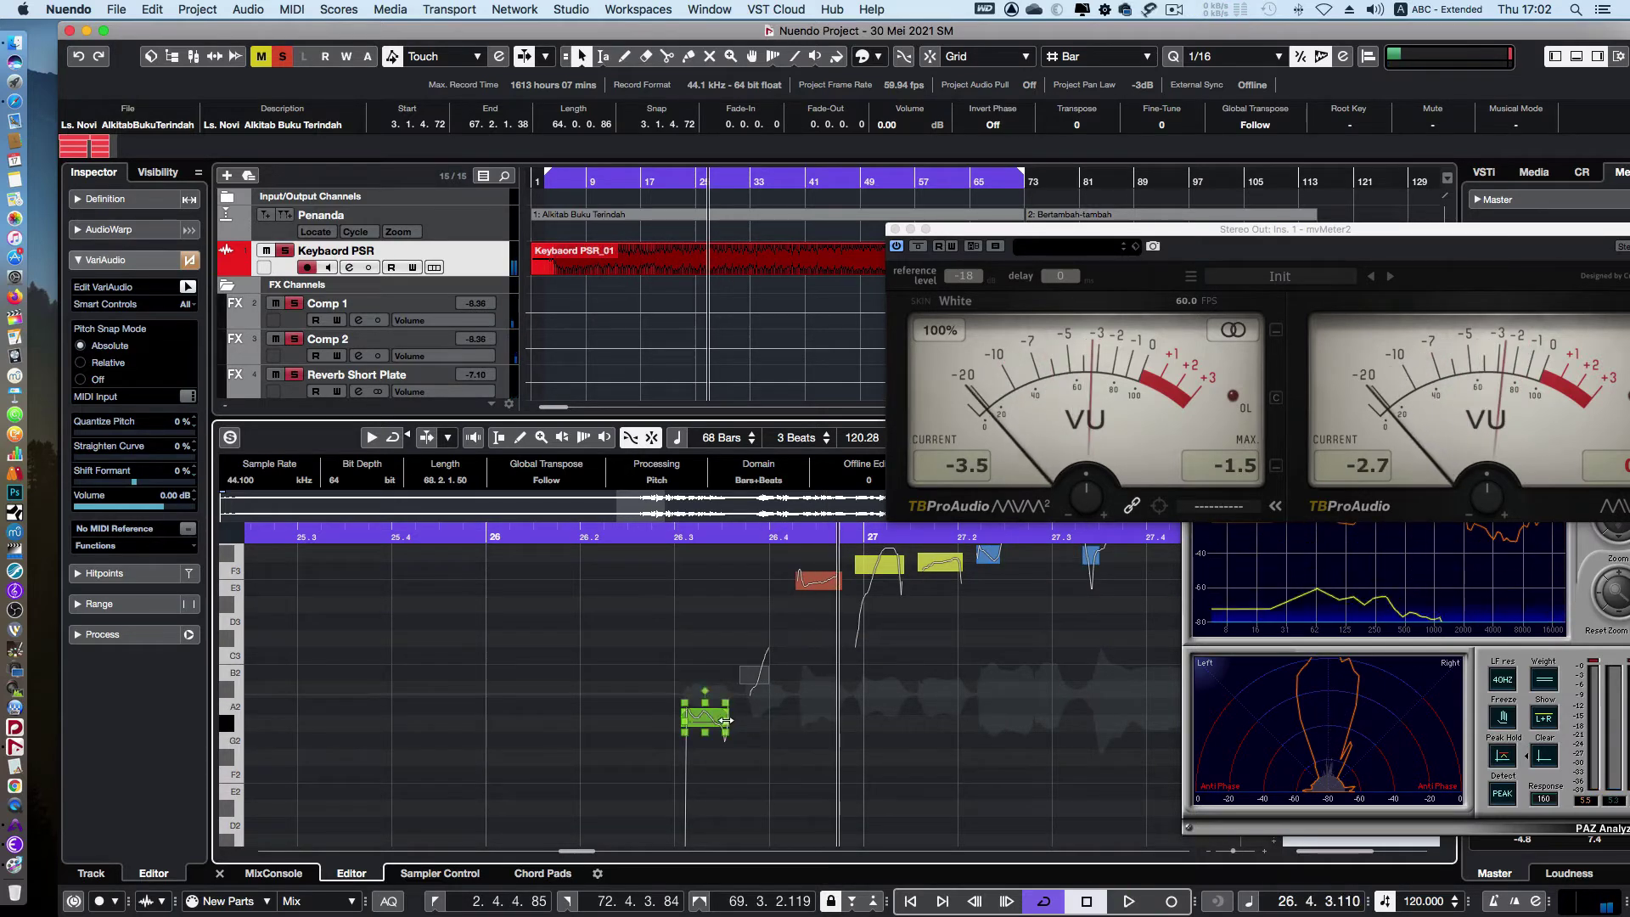
pyautogui.click(754, 675)
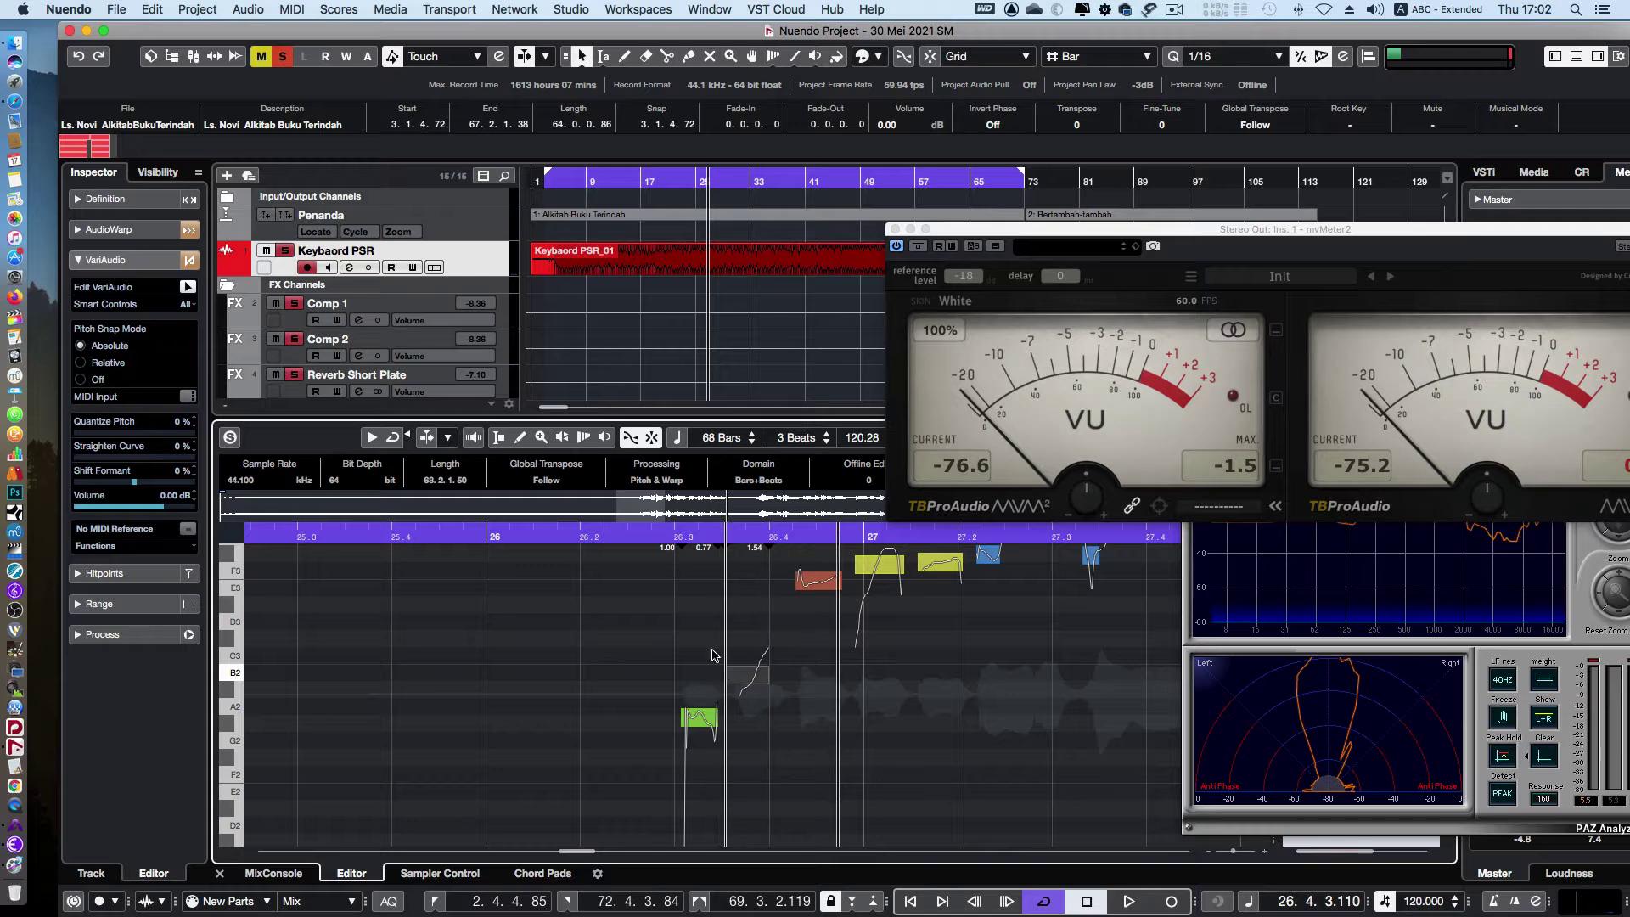
pyautogui.click(641, 533)
pyautogui.press('space')
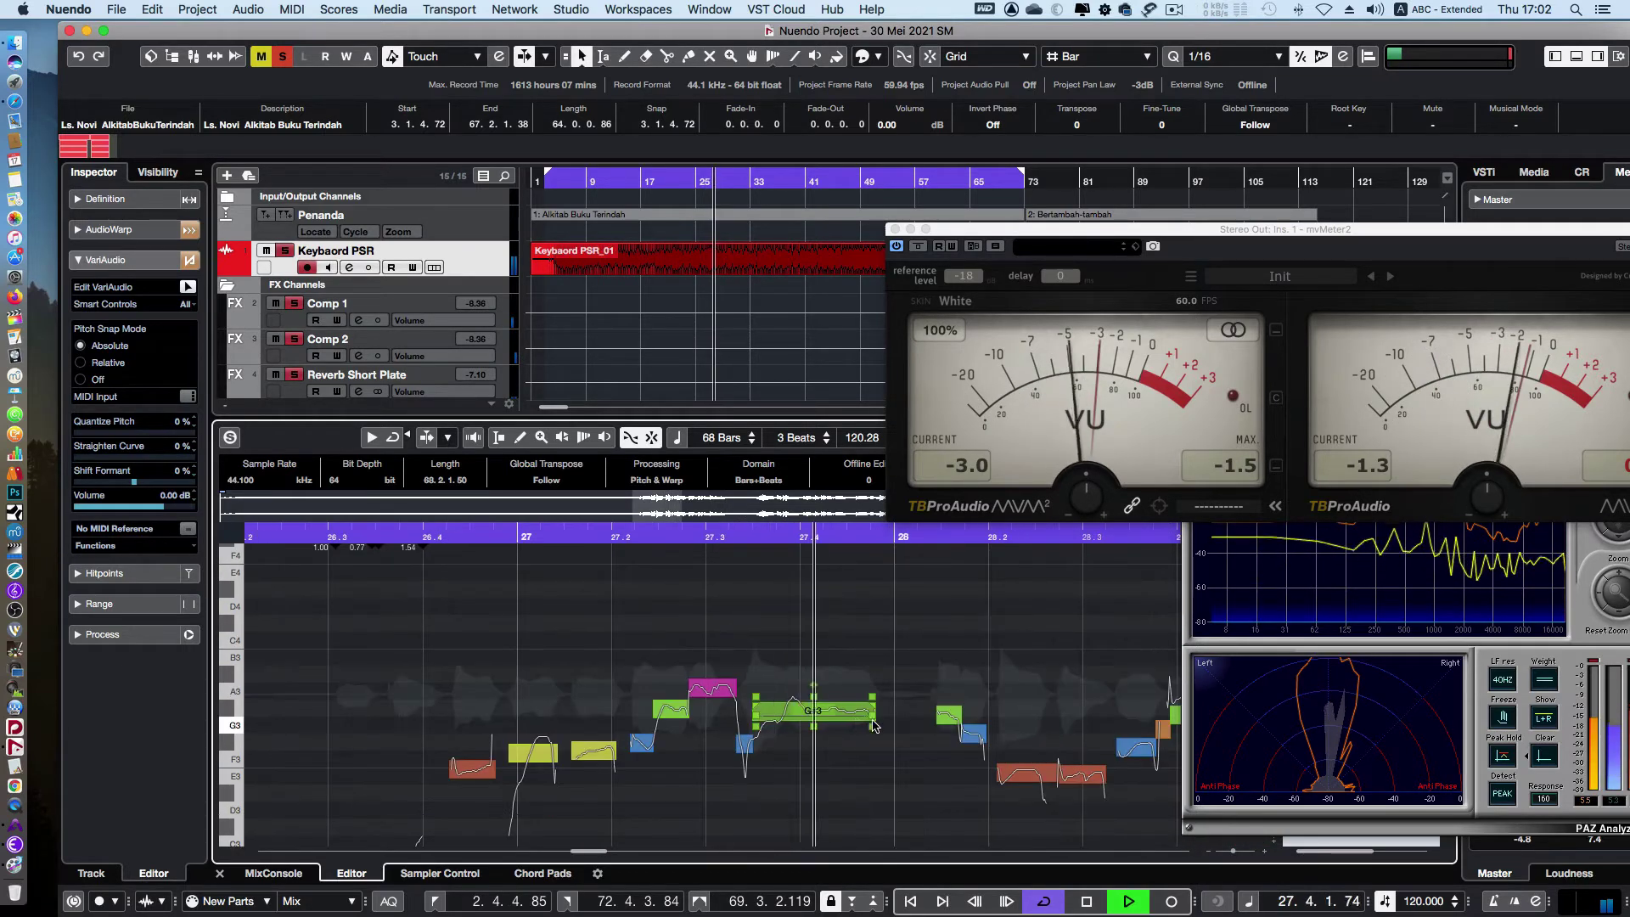
# Raise the long segment around 27.4 onto G#3 and replay the passage leading into it
pyautogui.press('space')
pyautogui.click(775, 692)
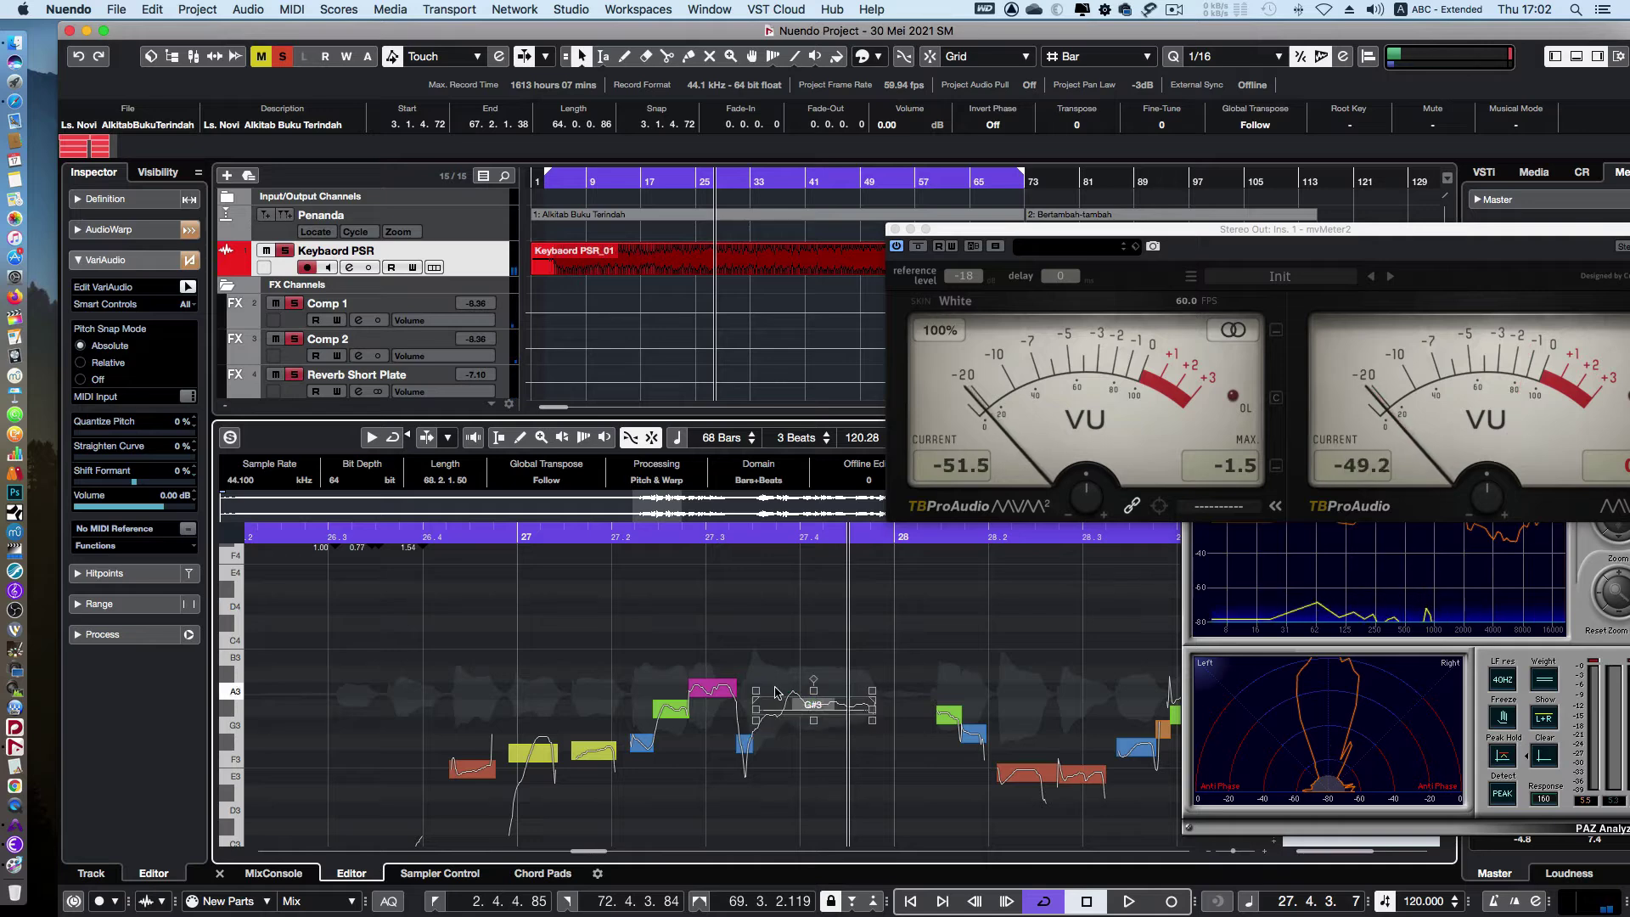
pyautogui.click(639, 535)
pyautogui.press('space')
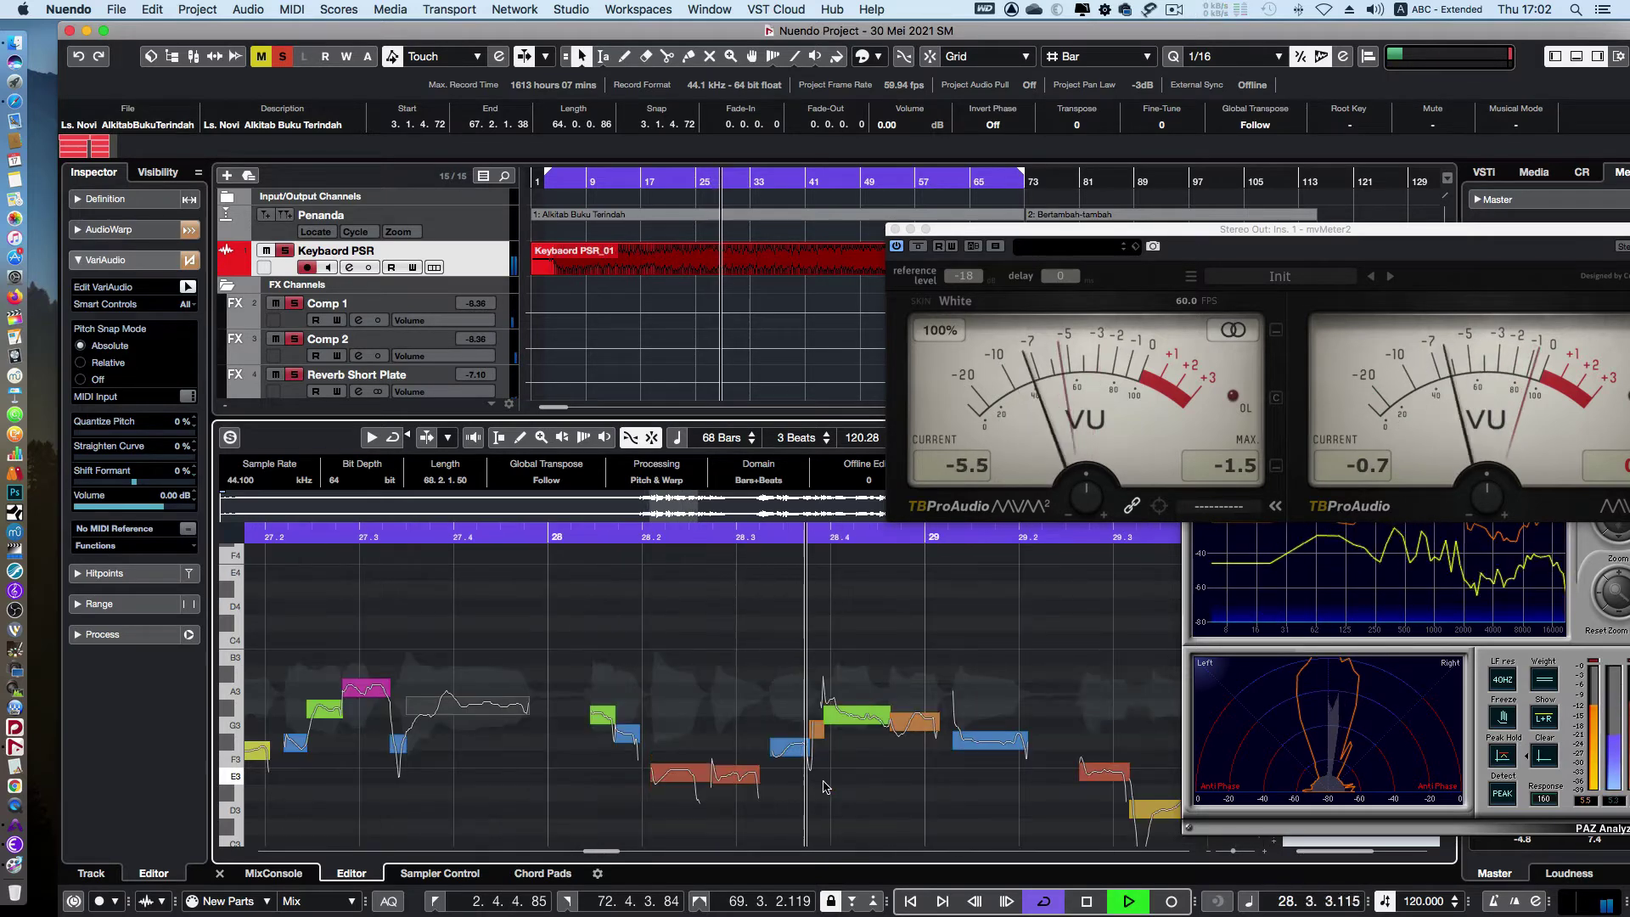
# Raise the orange segment just before bar 29 to G#3 and replay from about 28.3
pyautogui.press('space')
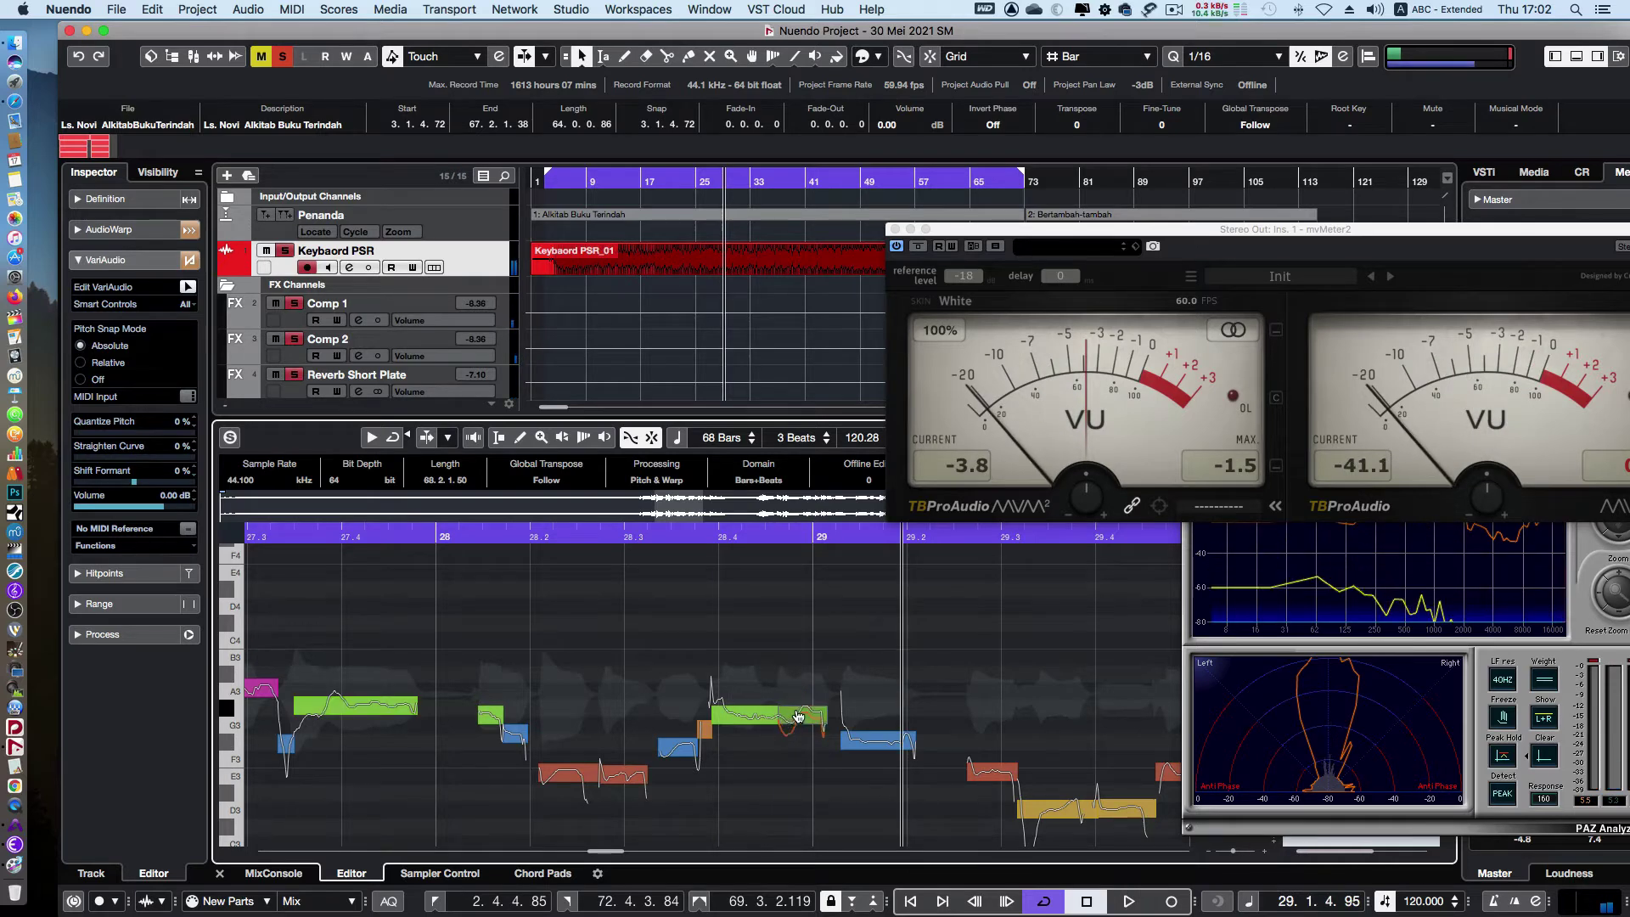
pyautogui.click(587, 536)
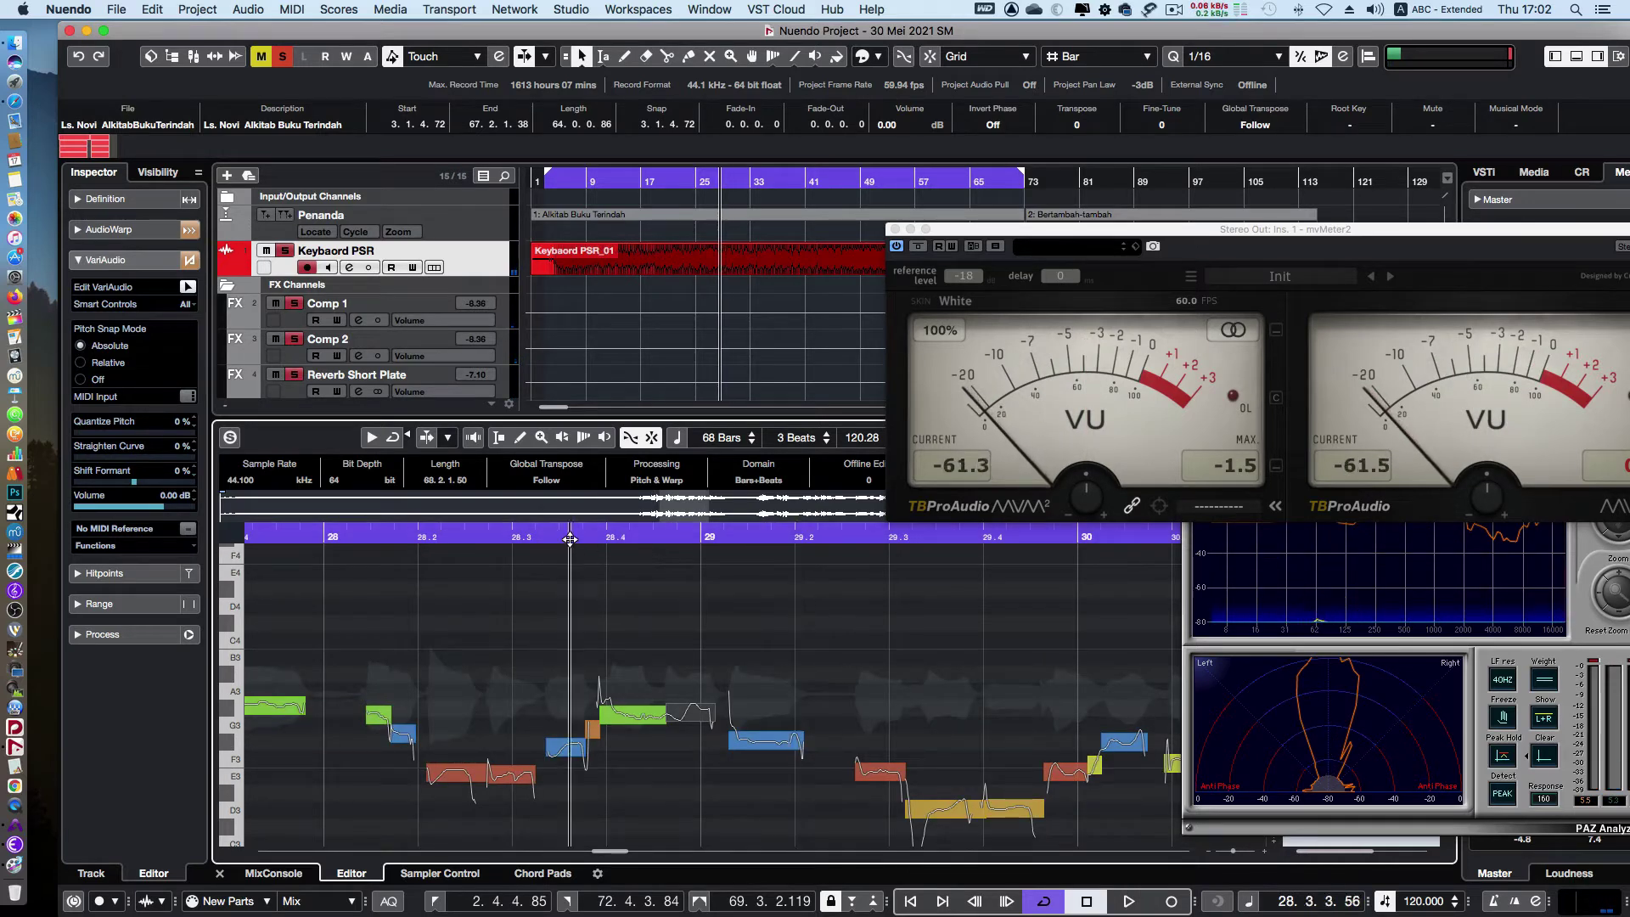
pyautogui.press('space')
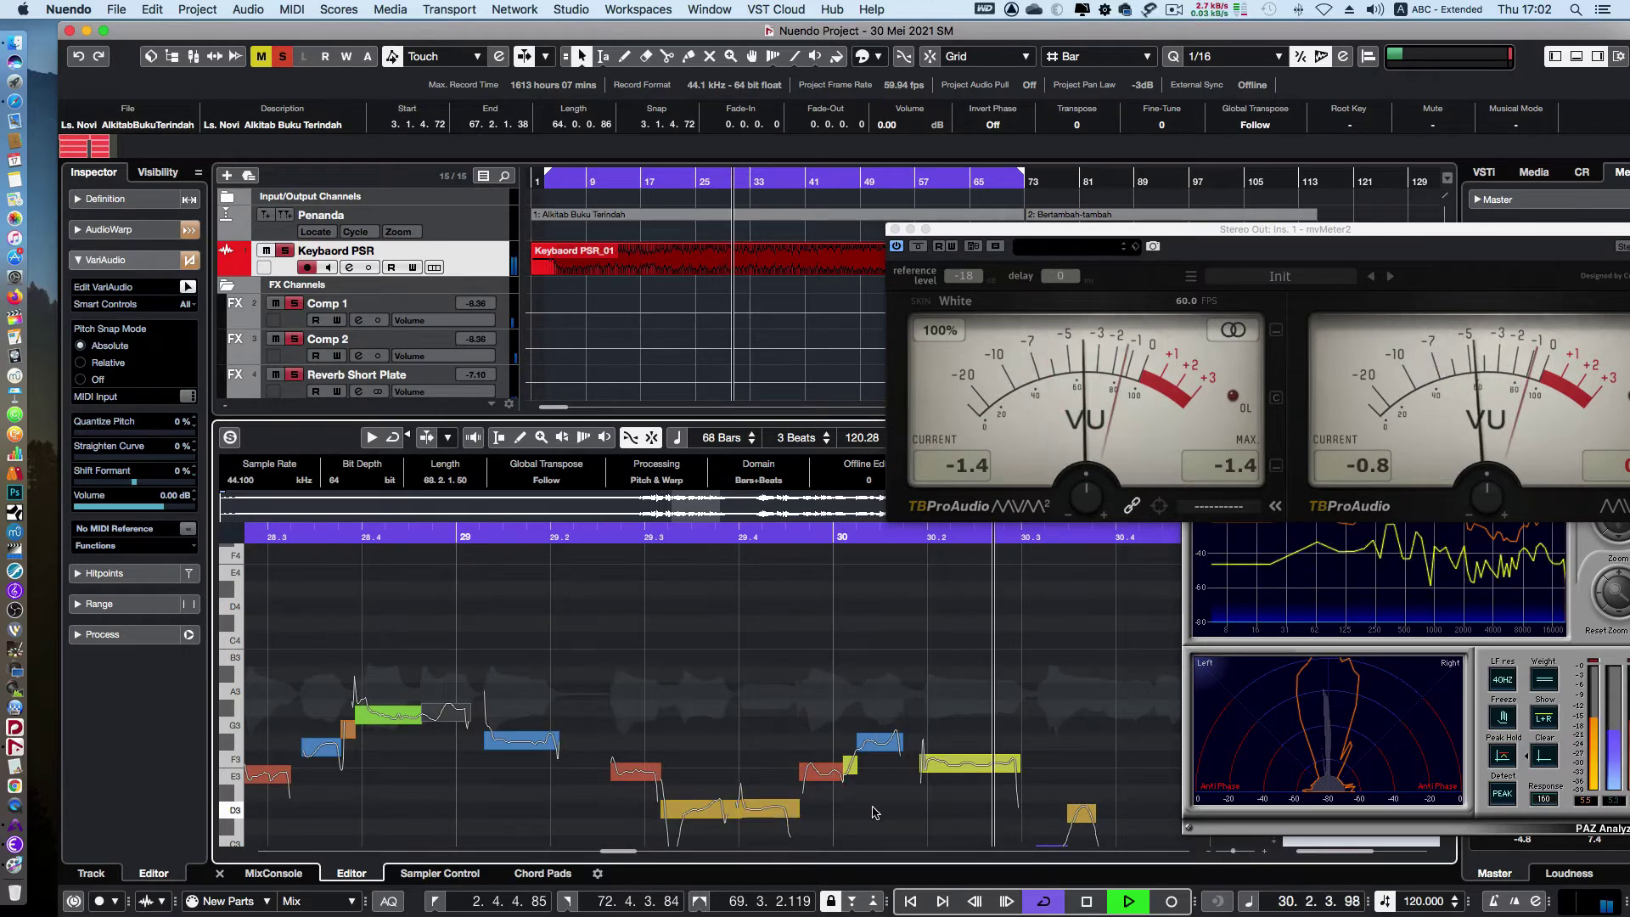
# Lower the segment between 30.2 and 30.3 to E3 and replay from shortly before bar 30
pyautogui.press('space')
pyautogui.moveTo(949, 765); pyautogui.dragTo(948, 776)
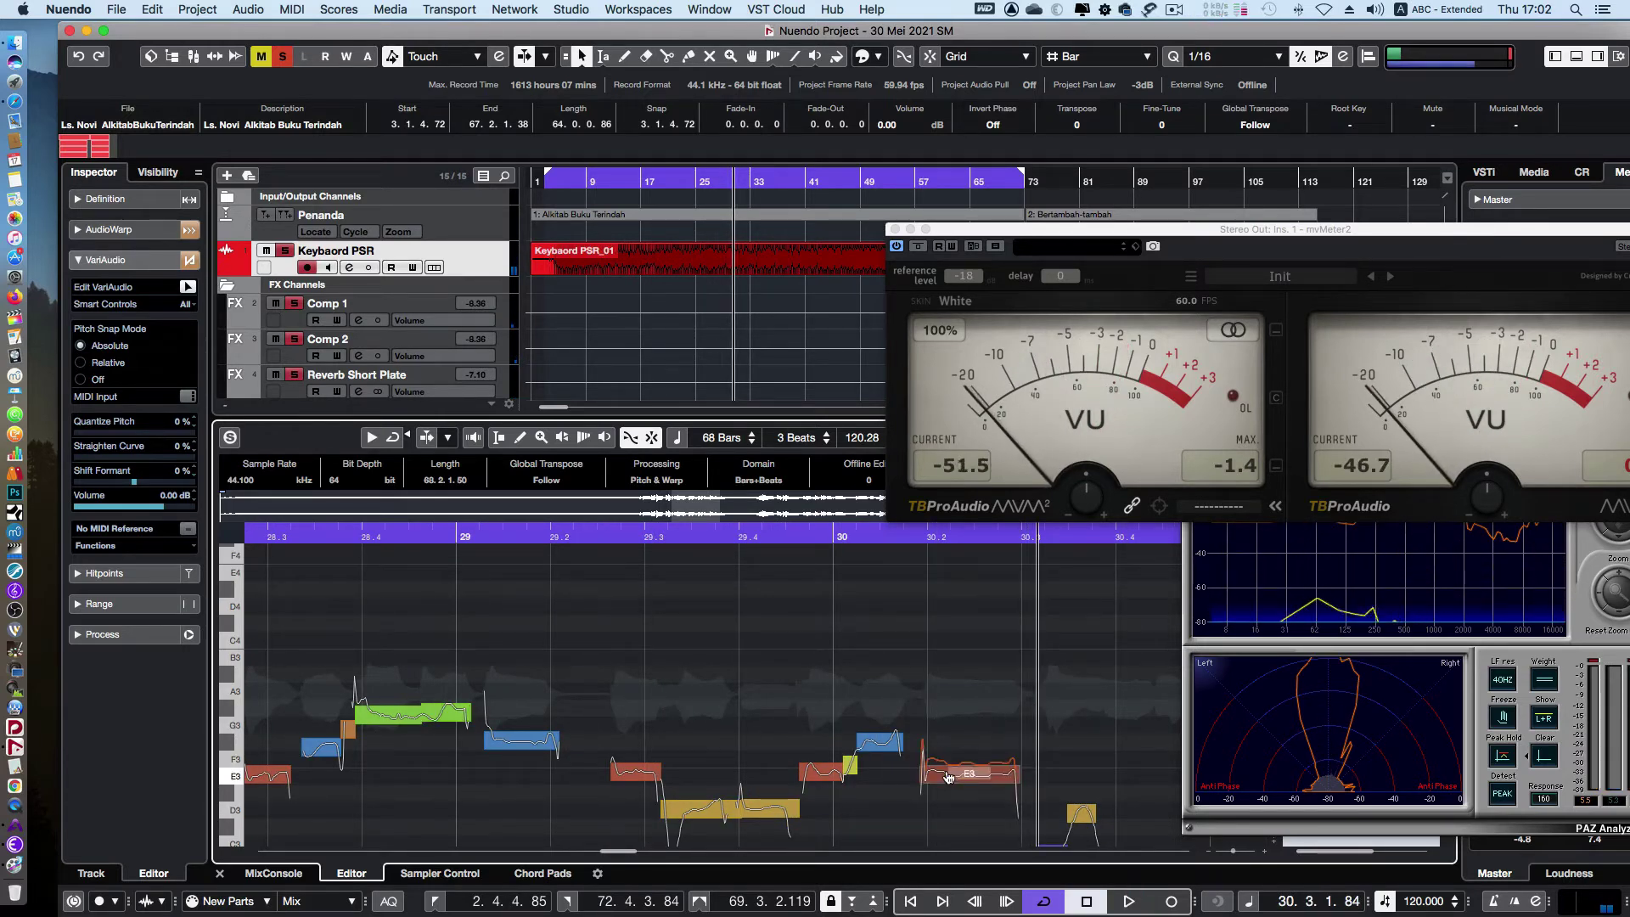
pyautogui.click(760, 544)
pyautogui.press('space')
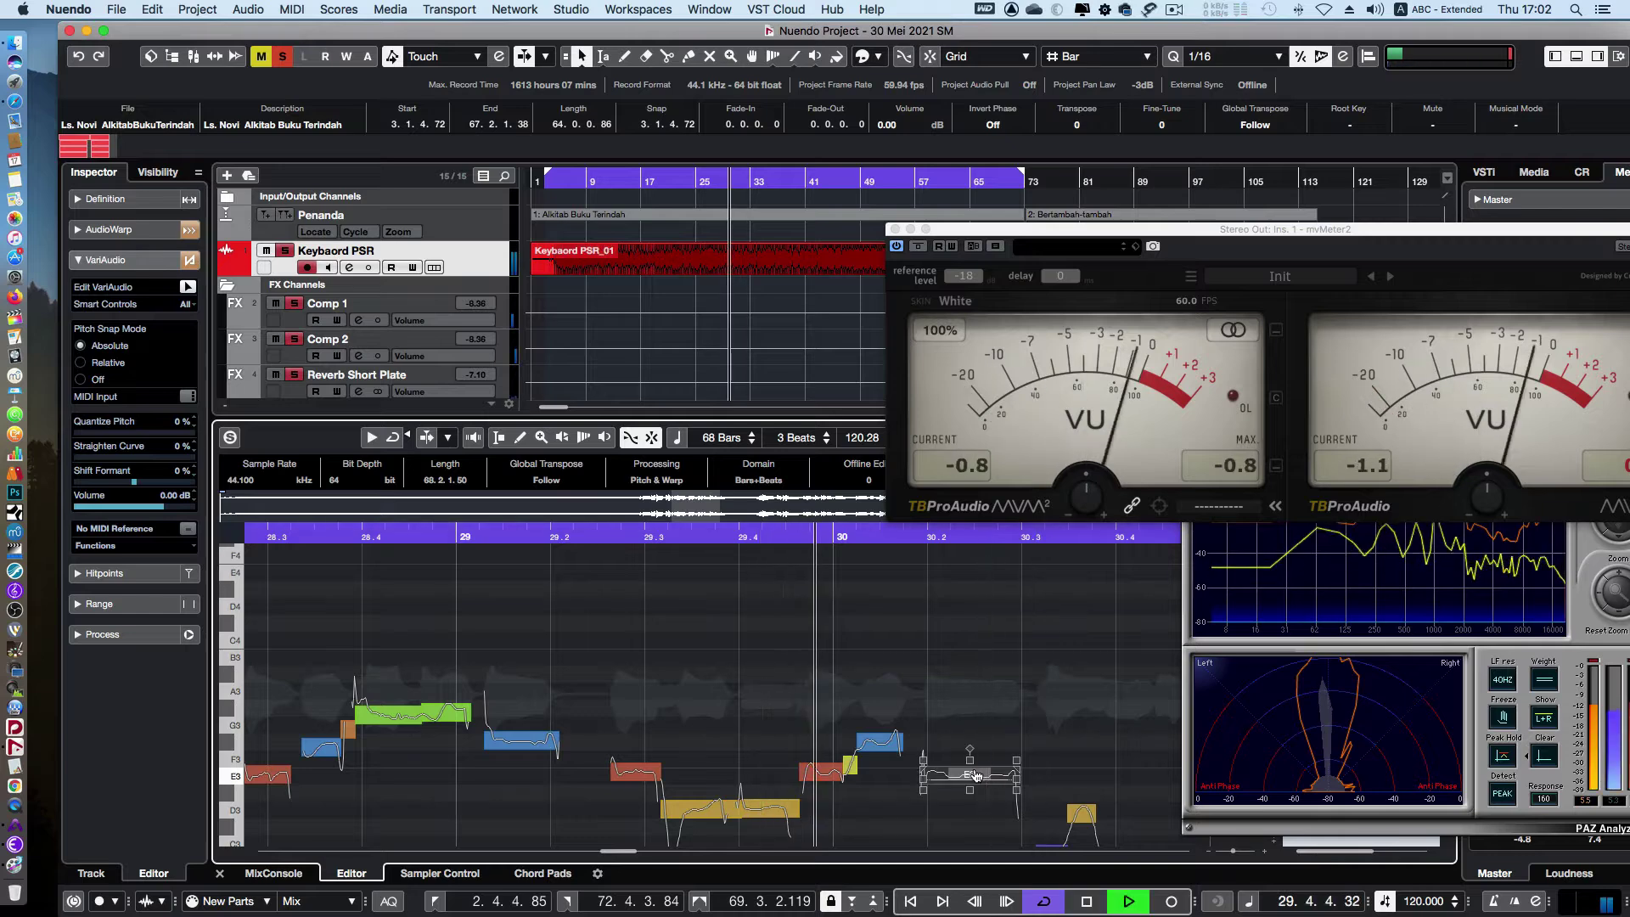
pyautogui.scroll(-3, 964, 782)
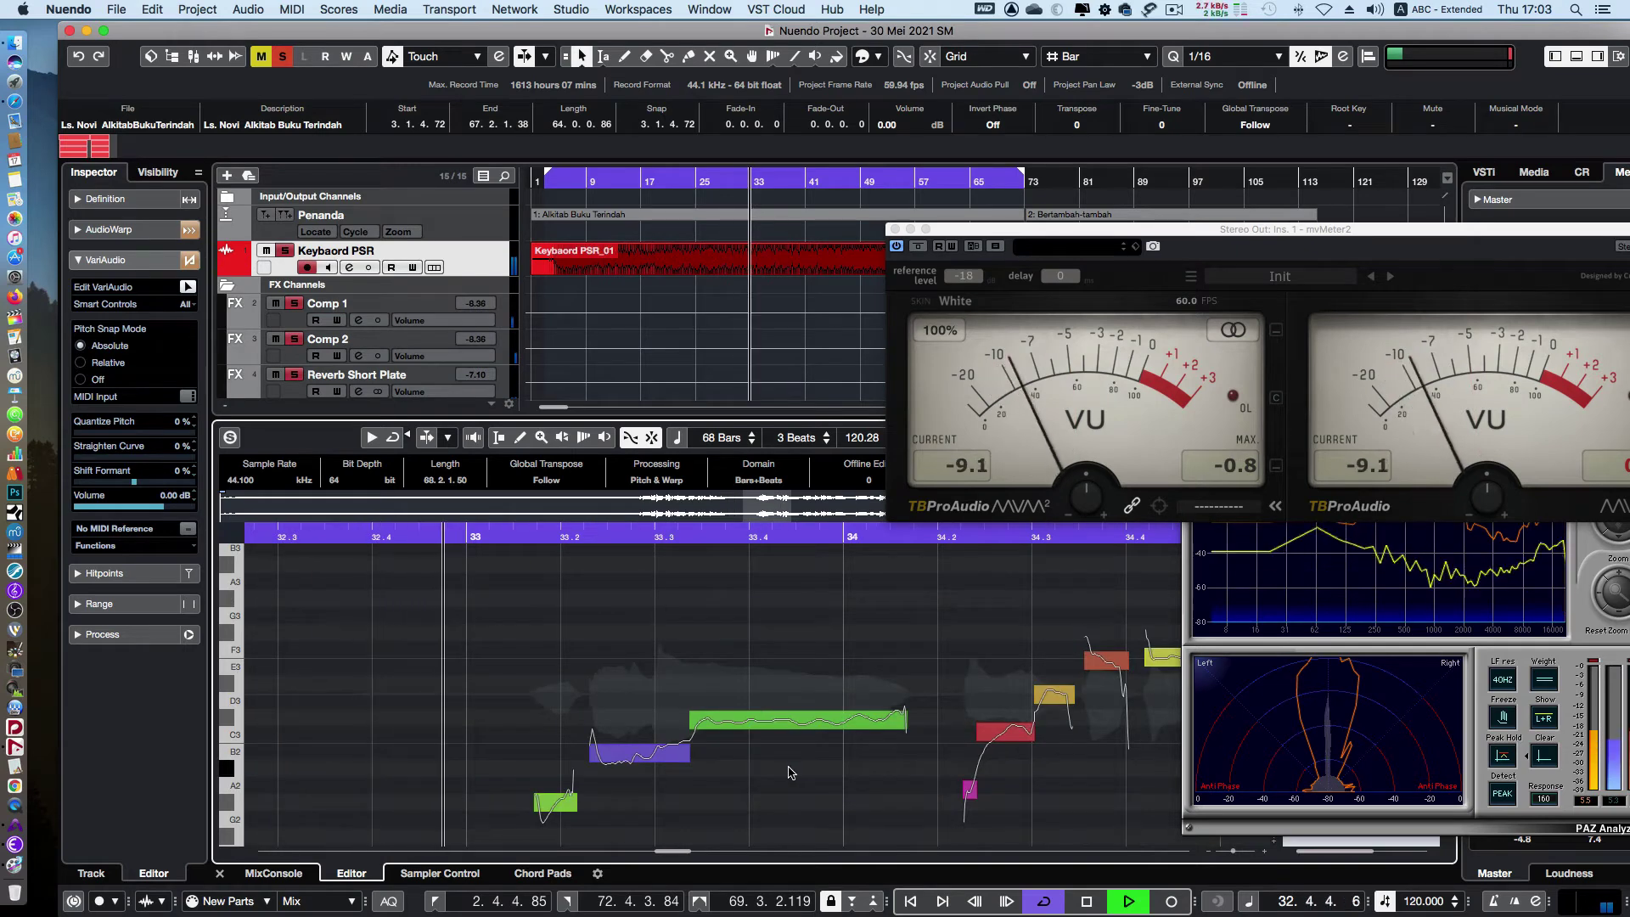
# Adjust the long C#3 segment between 33.3 and bar 34 and resume playback
pyautogui.click(741, 724)
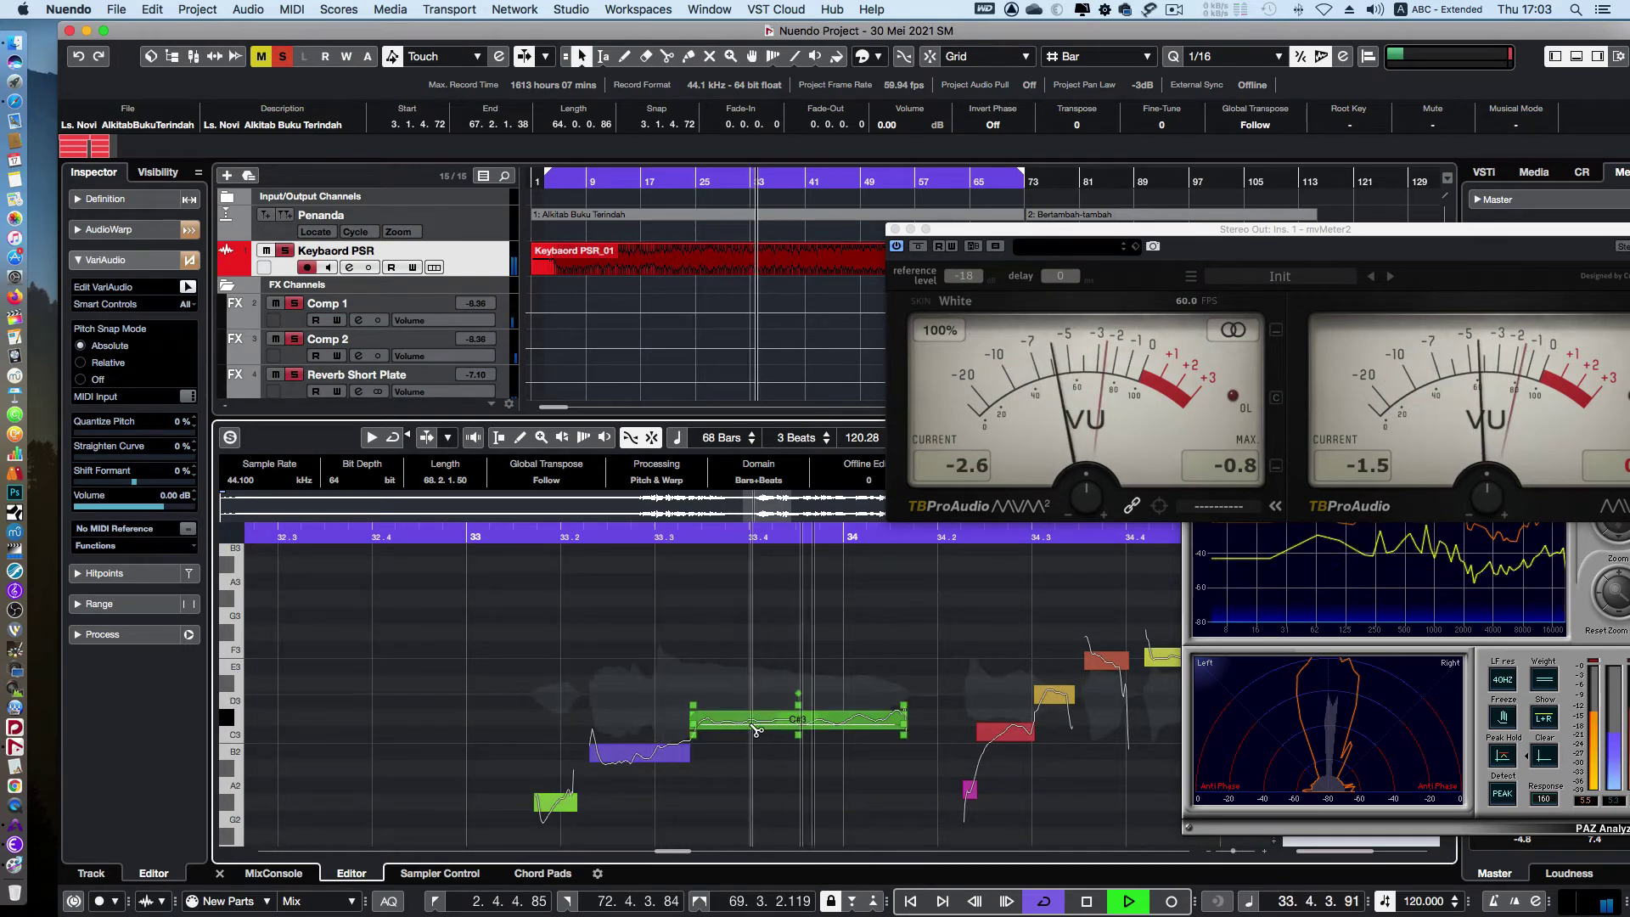
pyautogui.press('space')
pyautogui.press('Delete')
pyautogui.press('space')
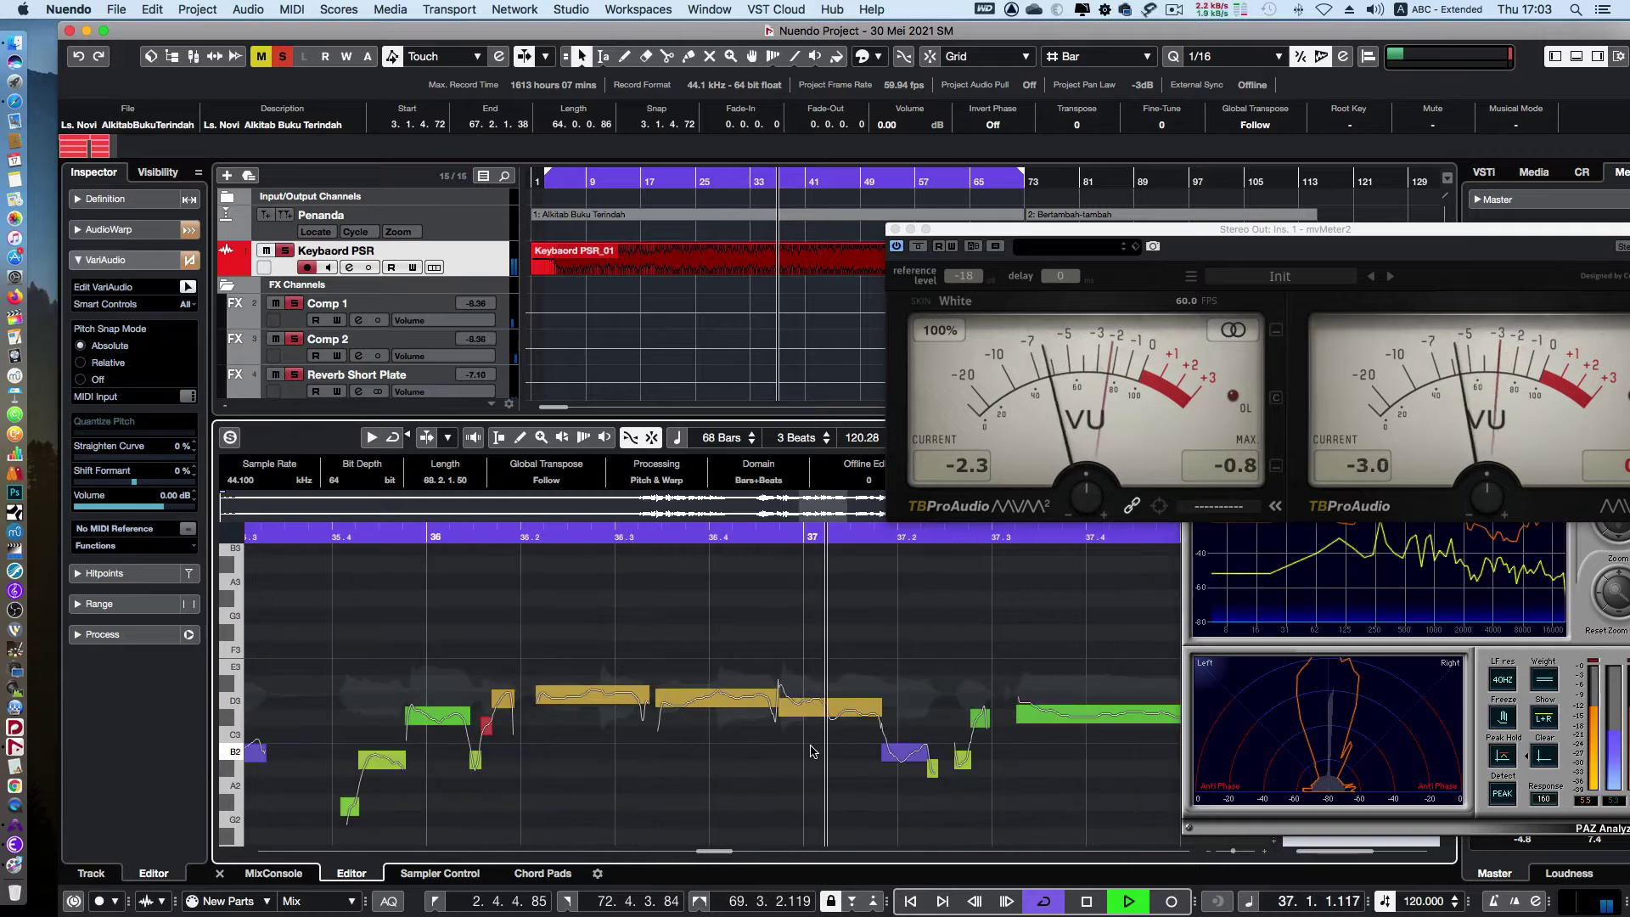
# Raise the long segment between 37.3 and bar 38 onto C#3 and play the passage
pyautogui.click(831, 715)
pyautogui.press('space')
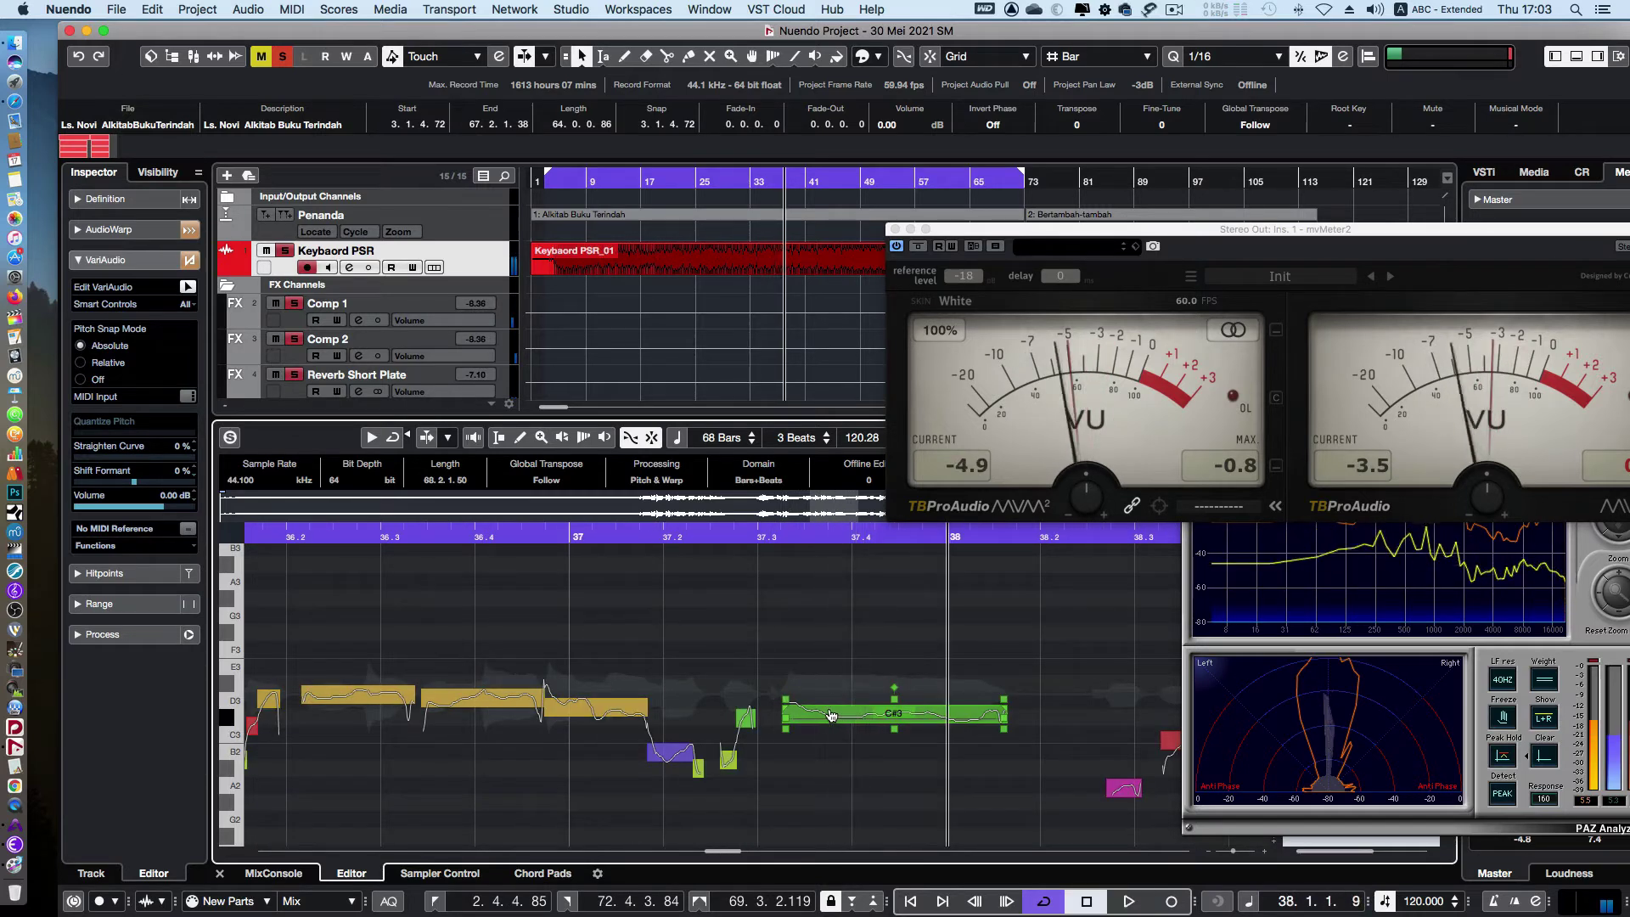
pyautogui.click(891, 762)
pyautogui.press('space')
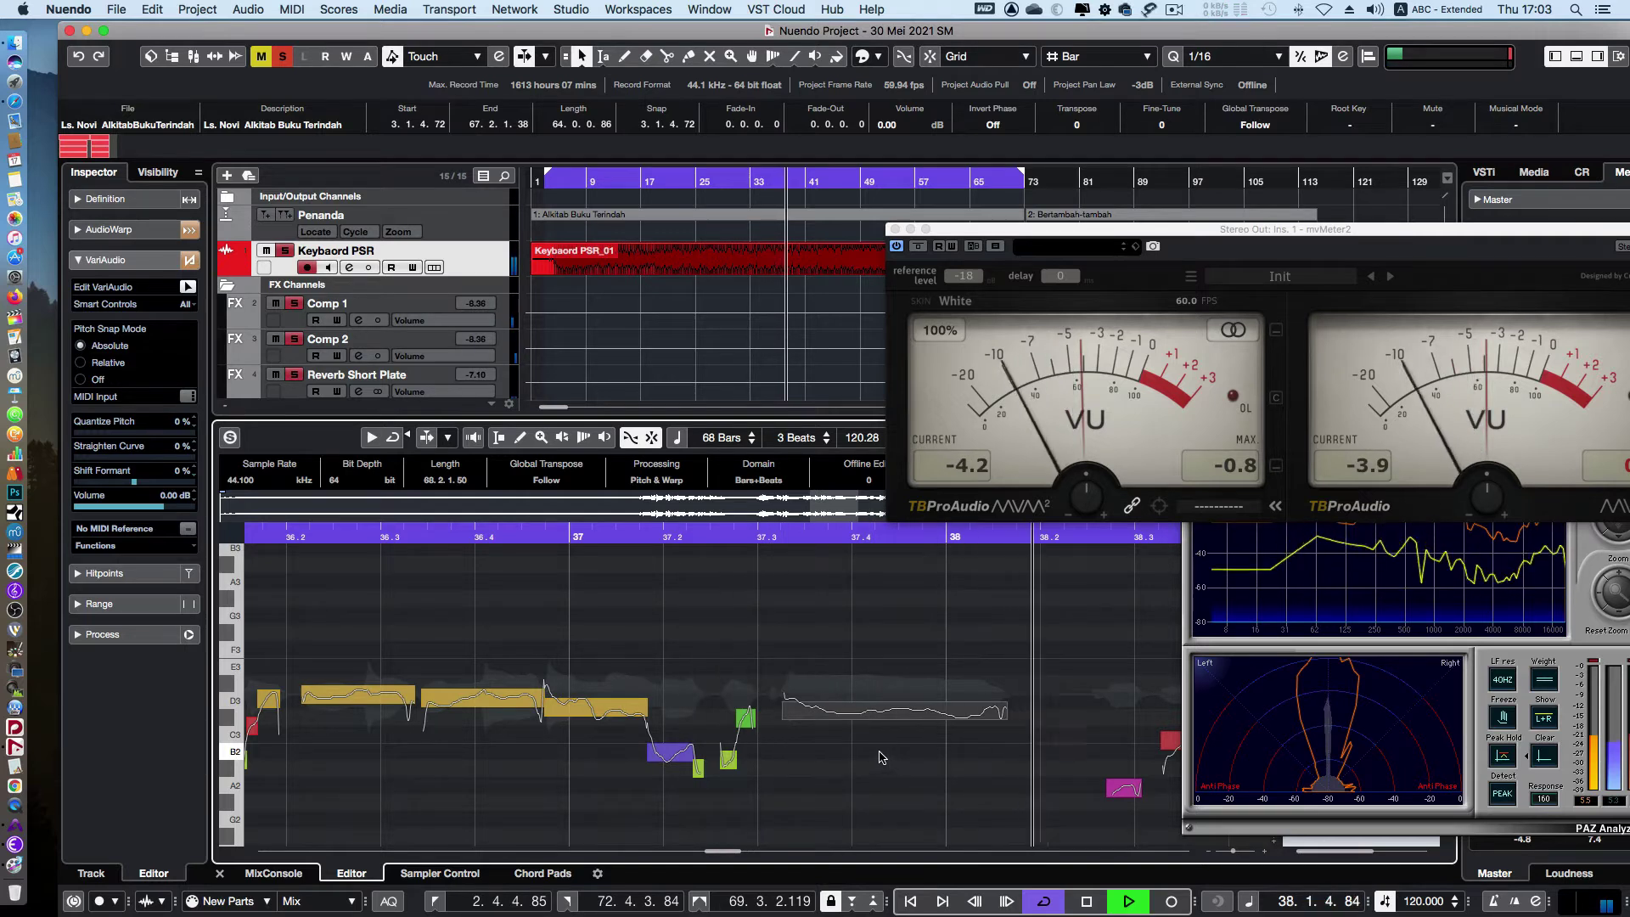
# Tilt the start of the pitch curve in the long C#3 segment before bar 38 and replay it
pyautogui.click(802, 712)
pyautogui.press('space')
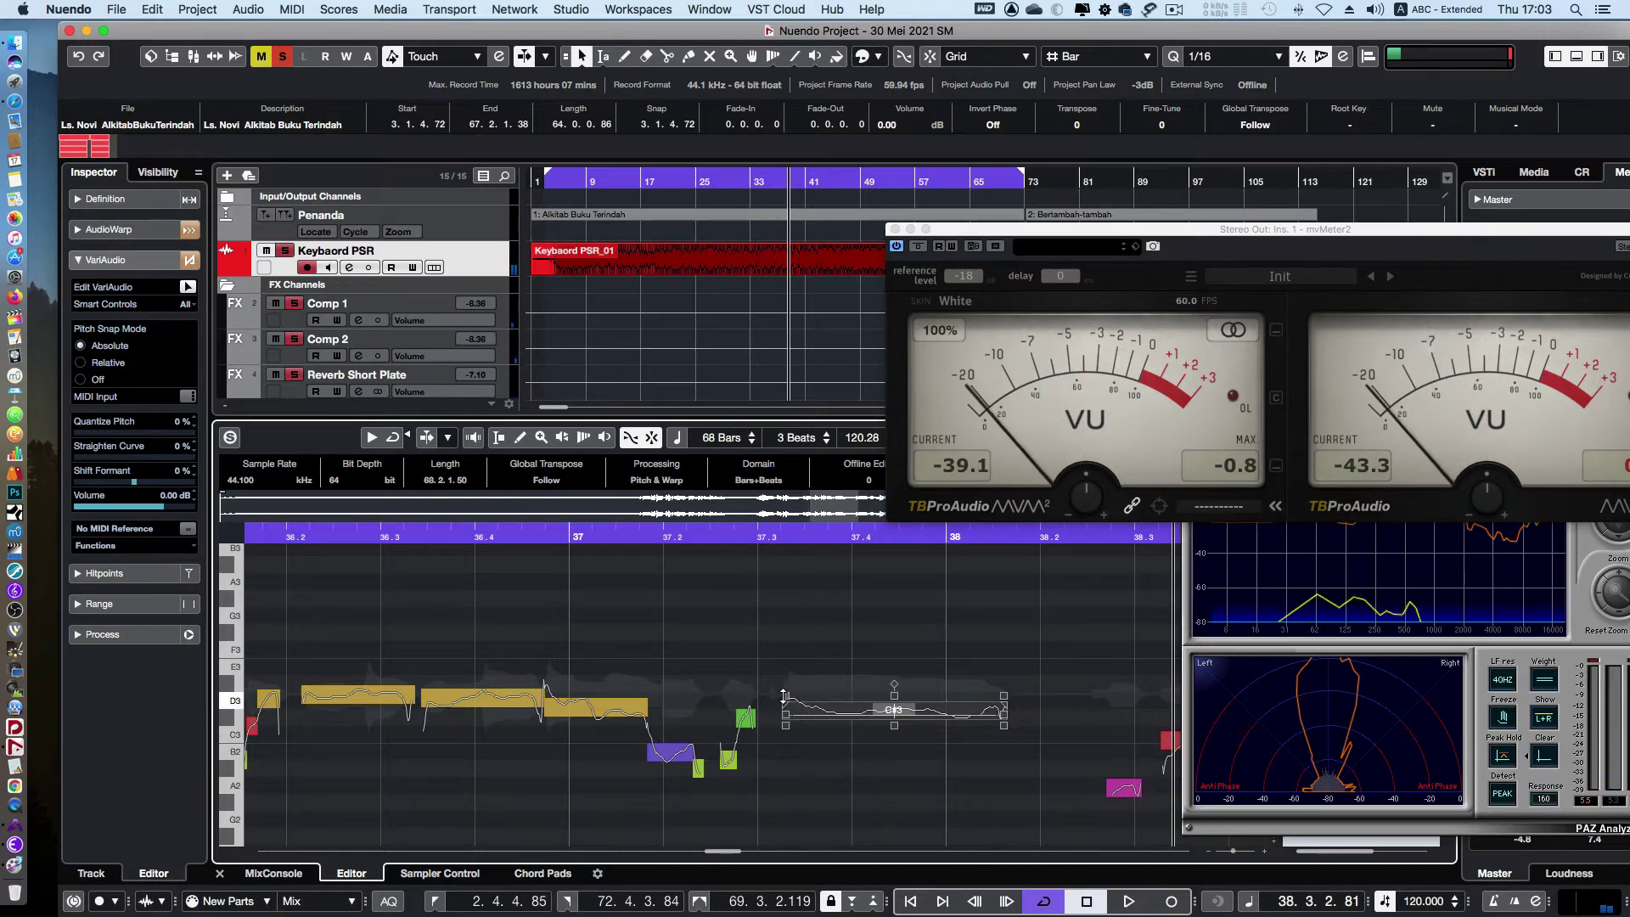
pyautogui.click(712, 623)
pyautogui.hscroll(-2, 712, 623)
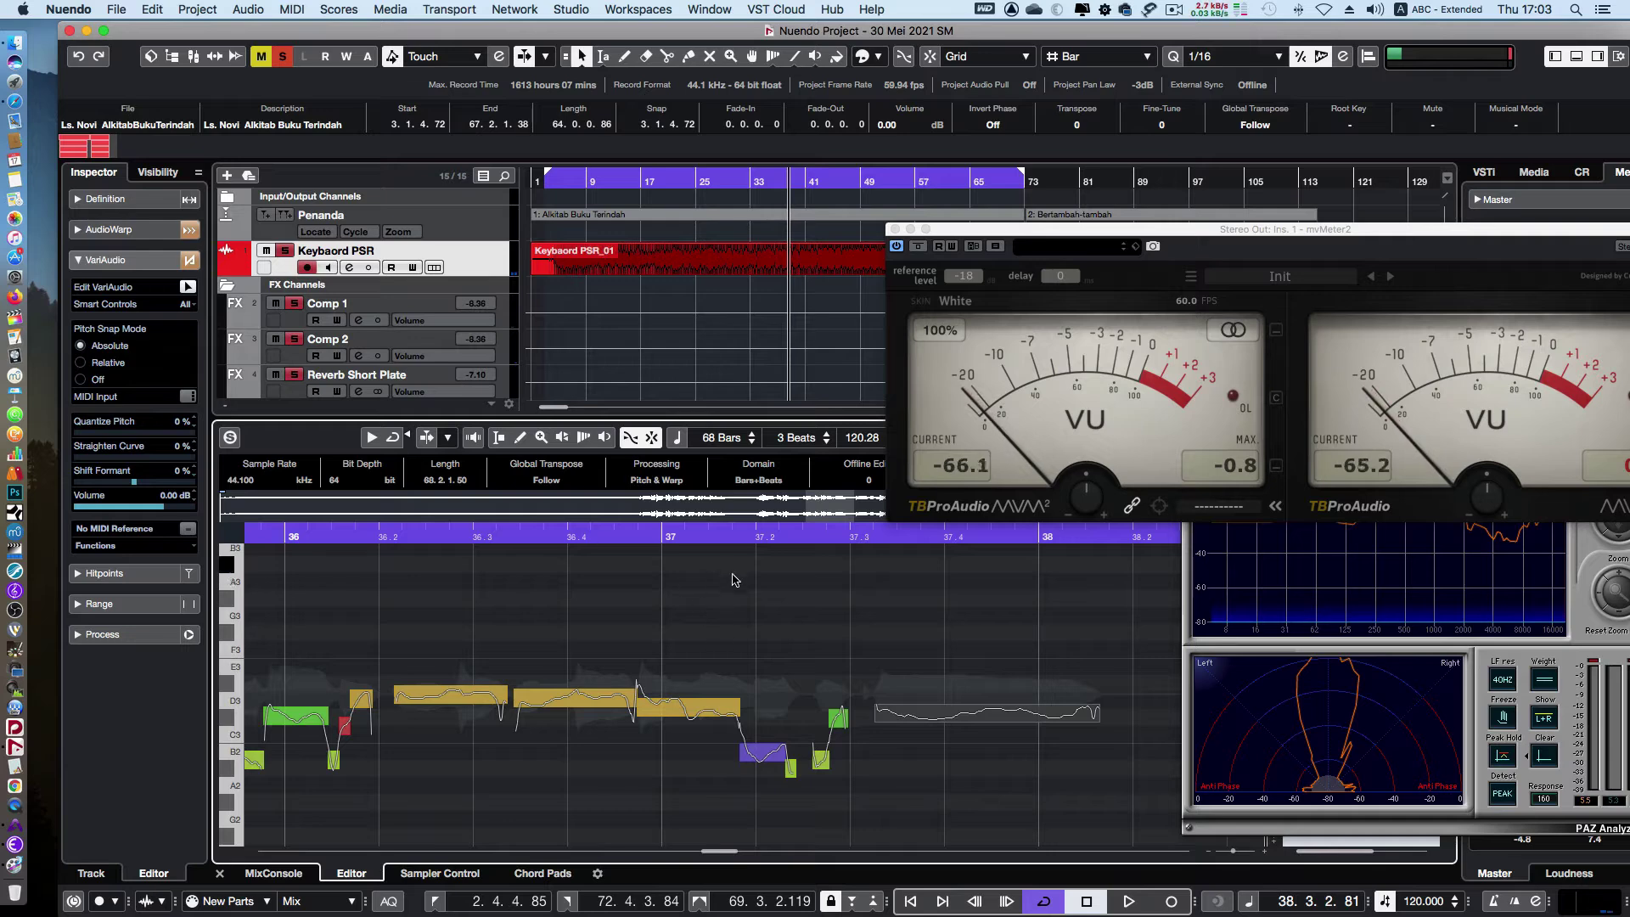
pyautogui.click(884, 711)
pyautogui.press('space')
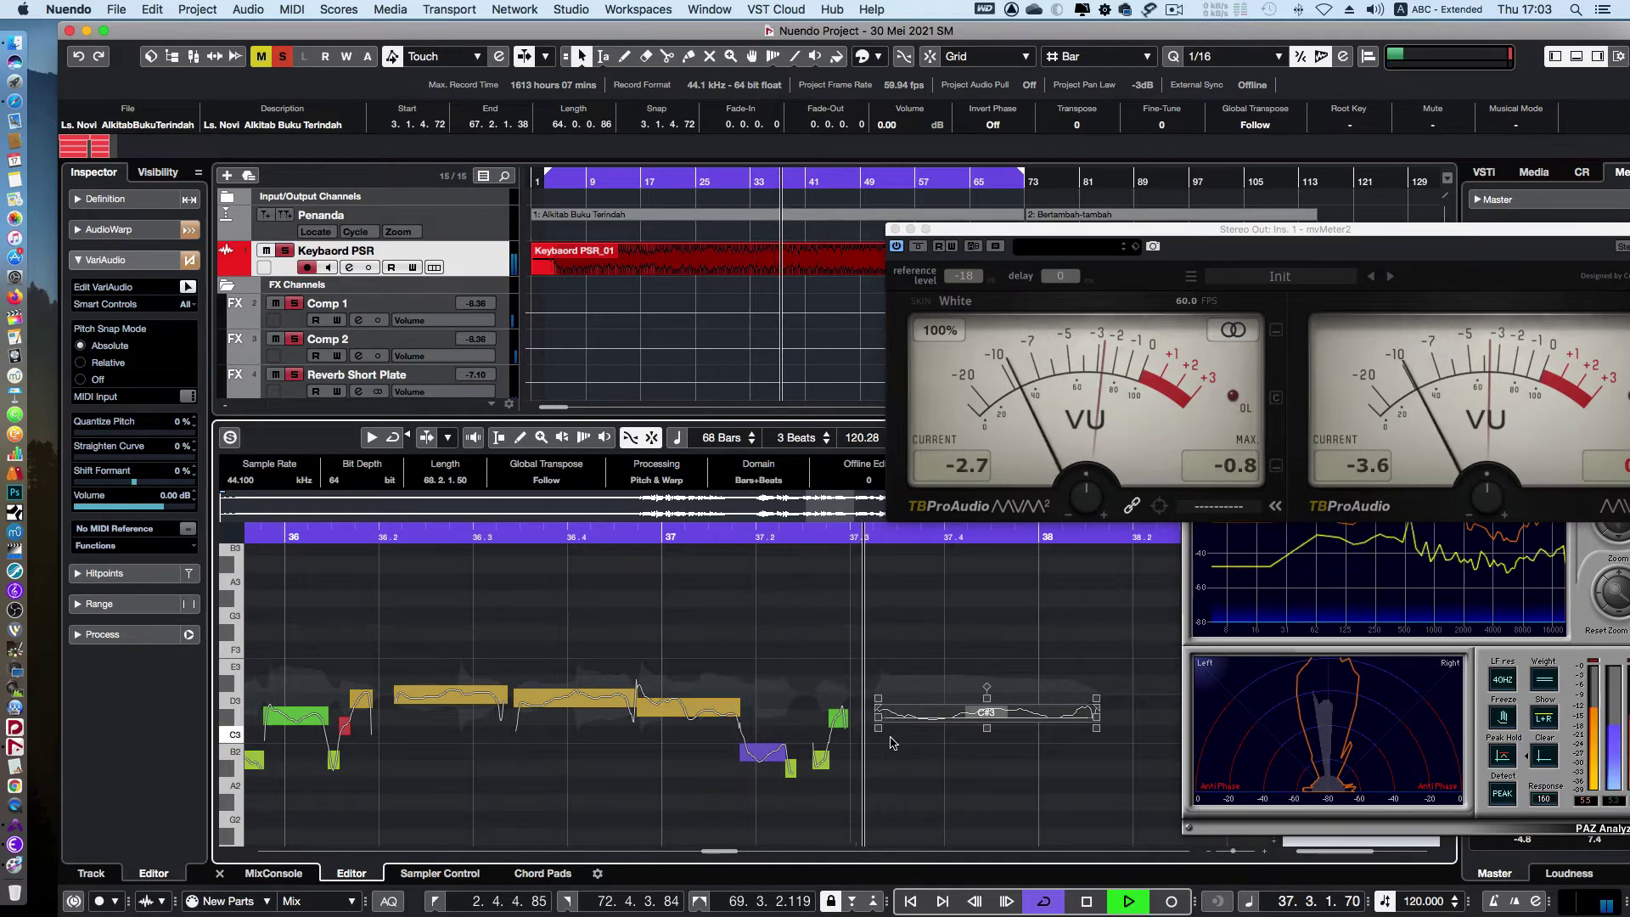
# Tilt the end of the same C#3 segment's pitch curve and replay from about 37.3
pyautogui.press('space')
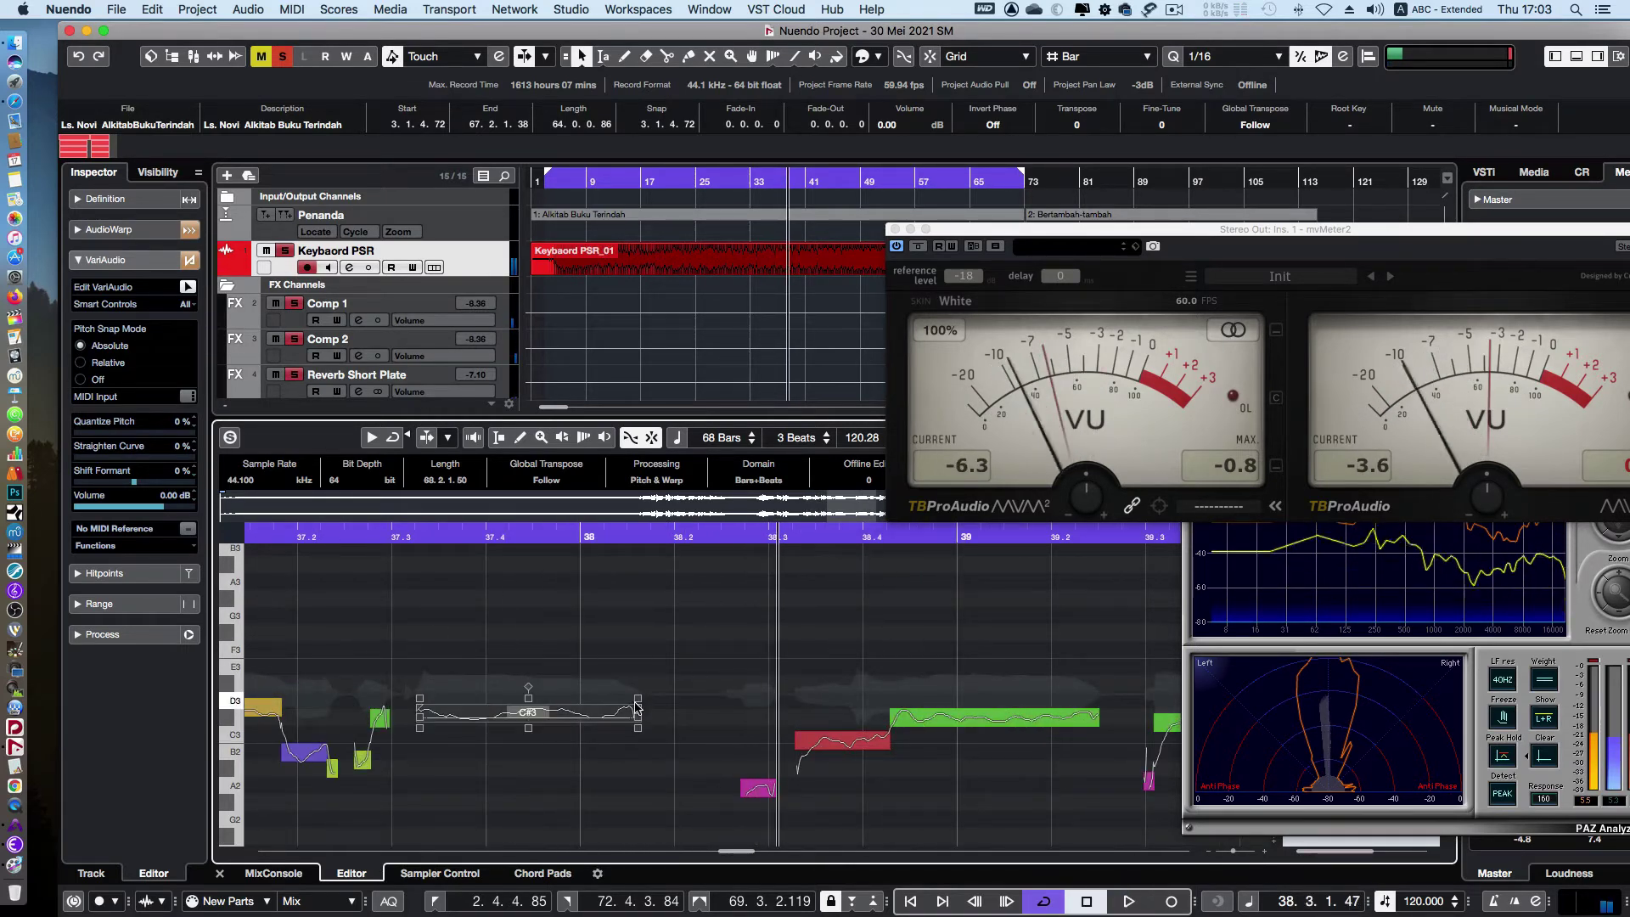
pyautogui.moveTo(638, 700); pyautogui.dragTo(639, 697)
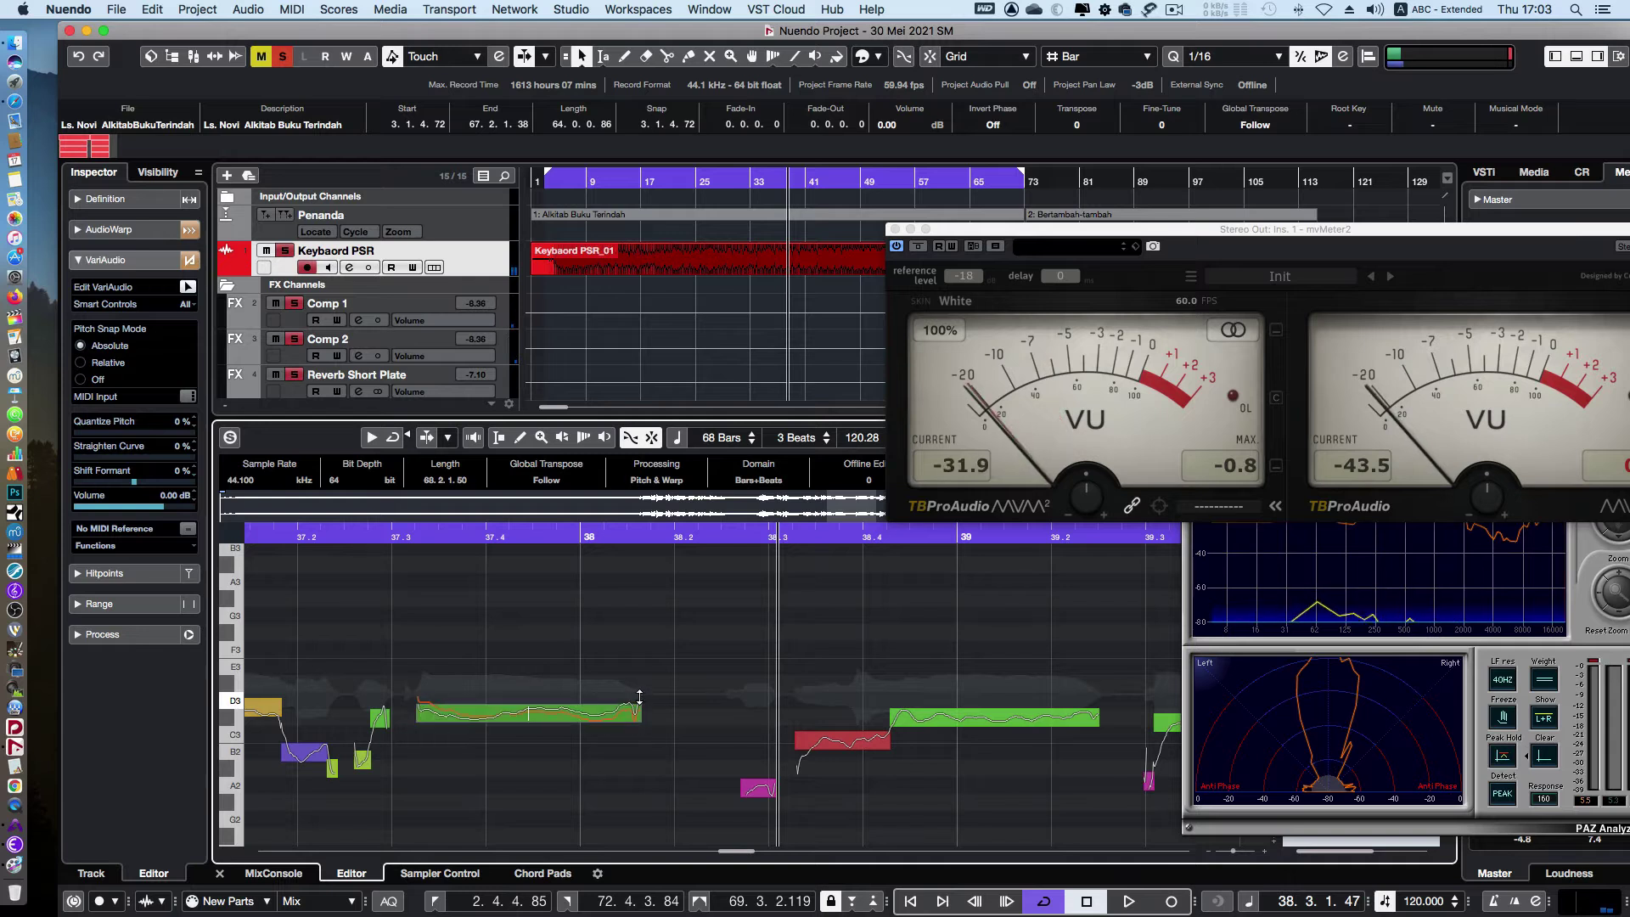
pyautogui.press('super+z')
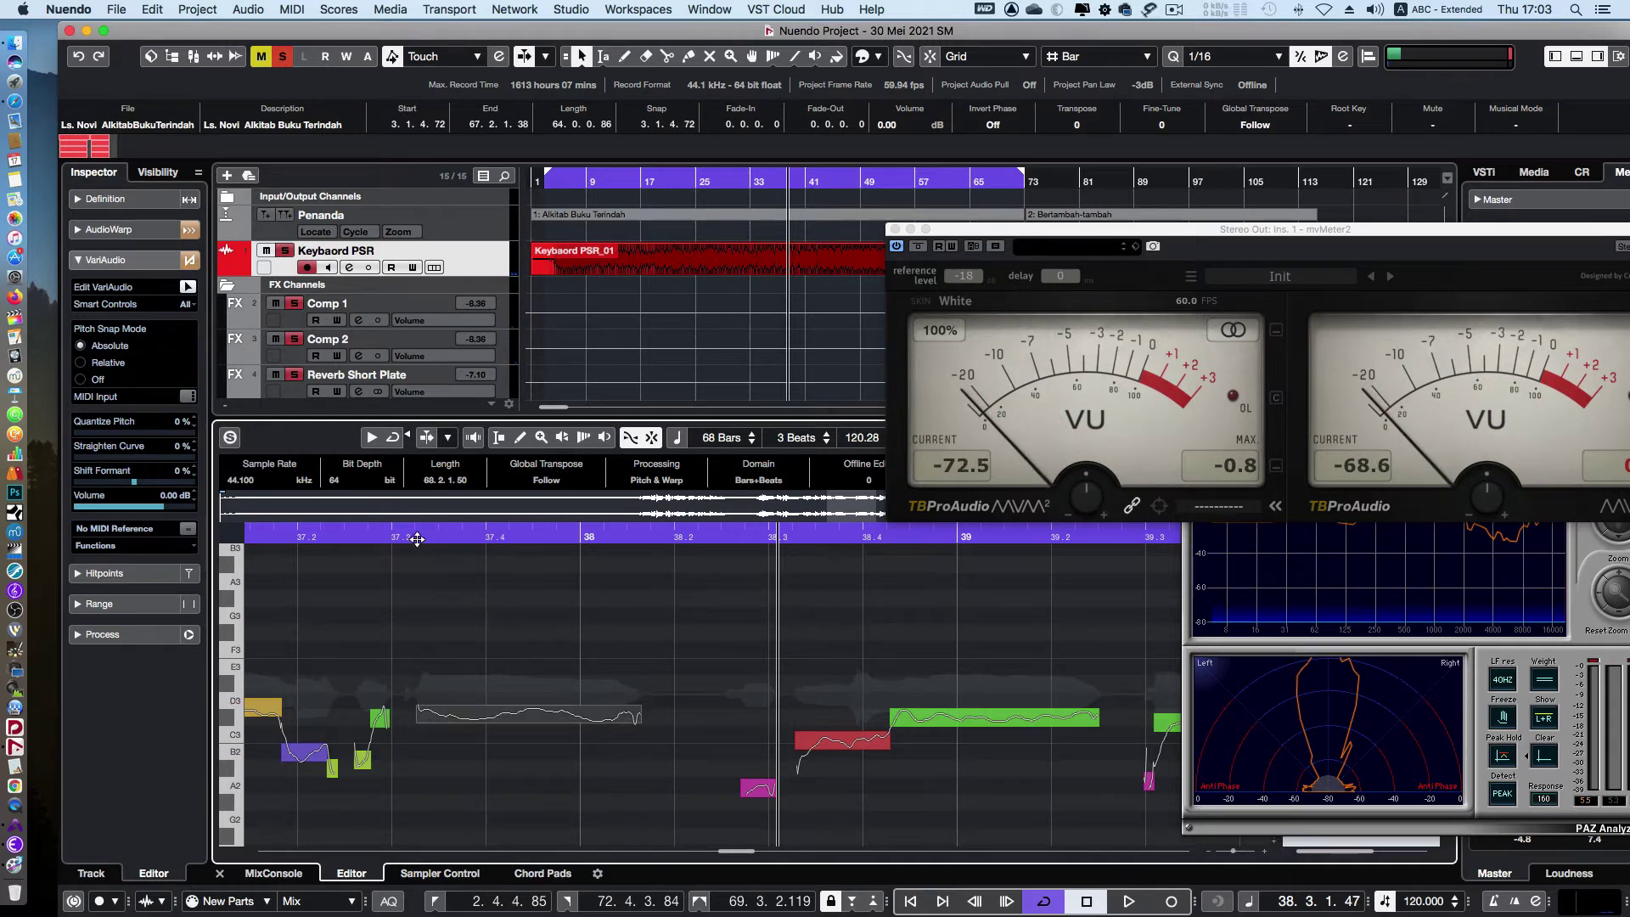
pyautogui.press('space')
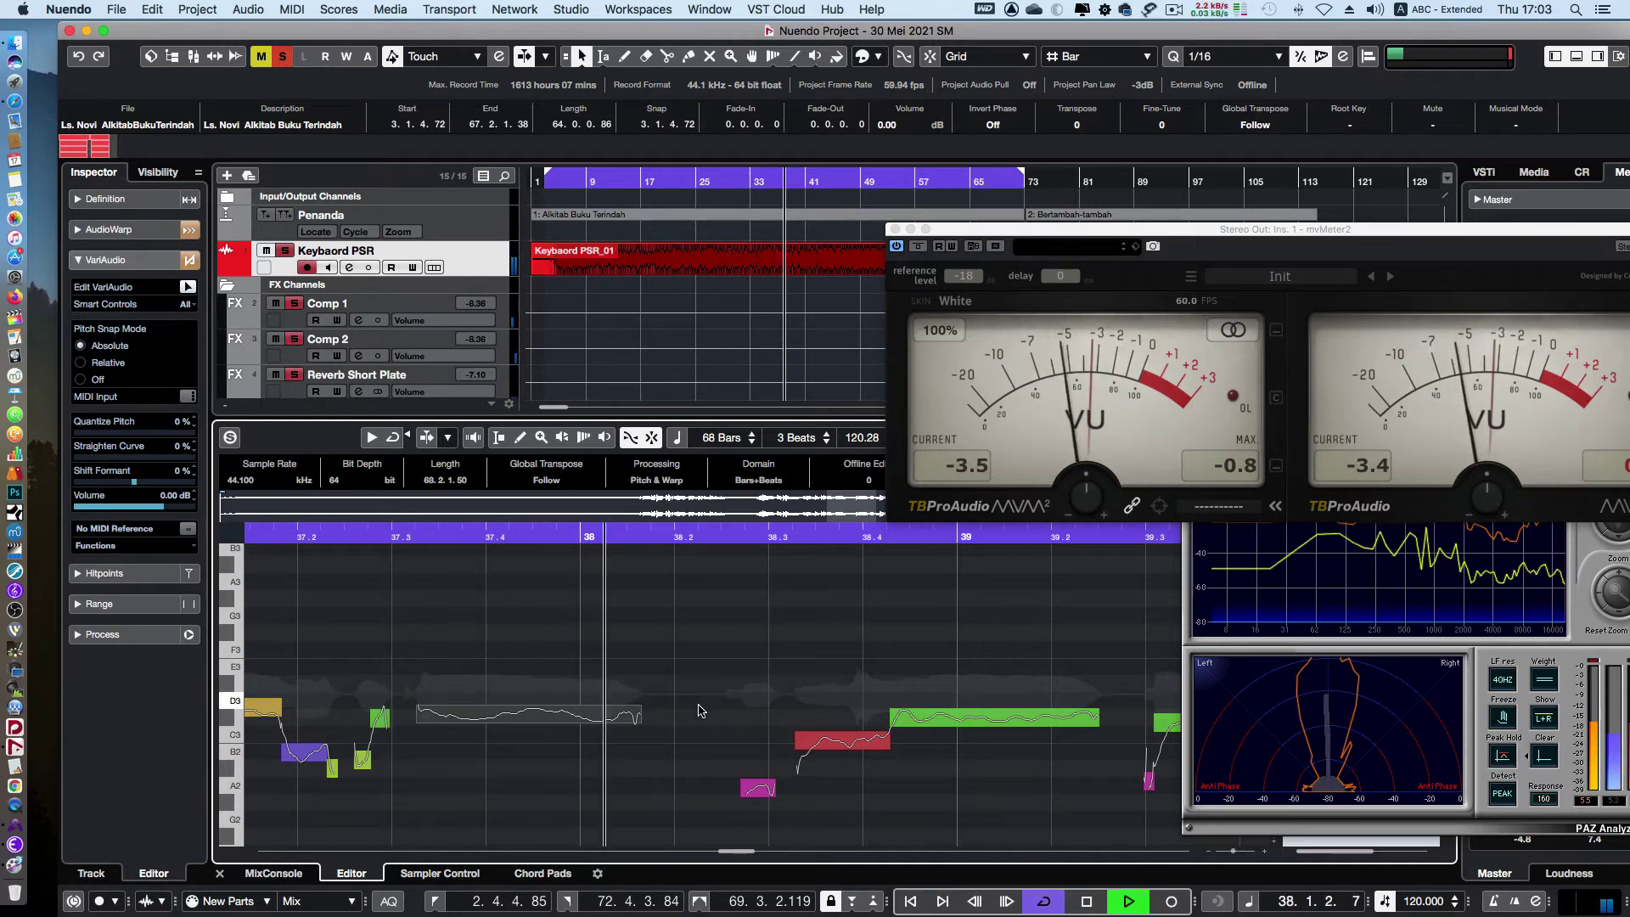
# Straighten the pitch curve of the C#3 segment before bar 38 by 9% and replay onwards from about 37.3
pyautogui.press('space')
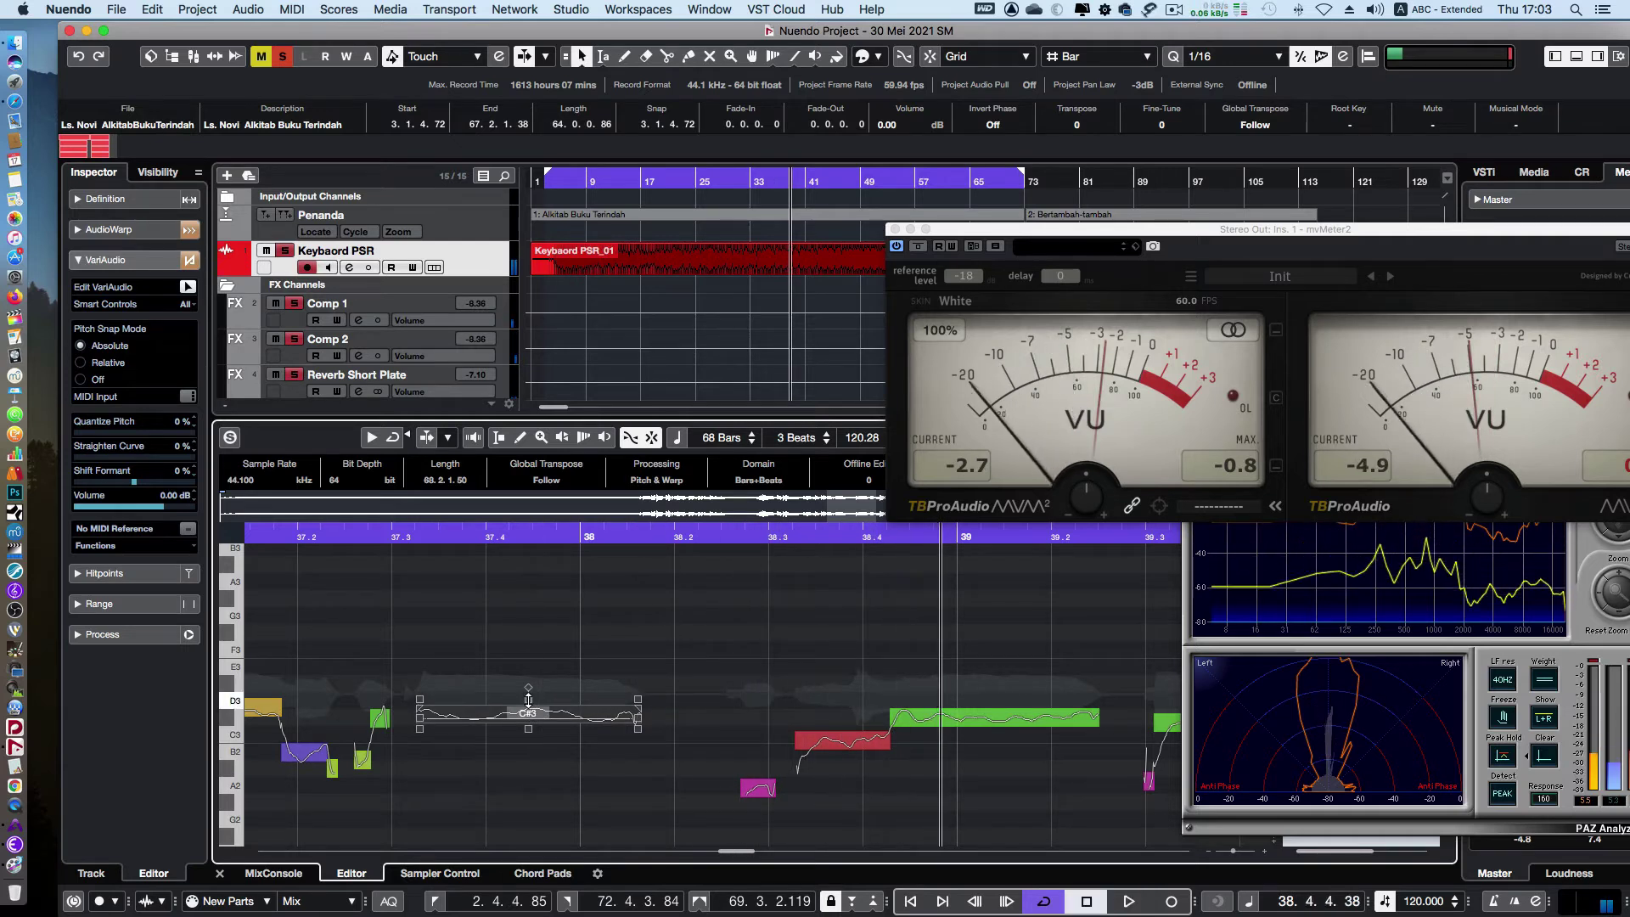
pyautogui.moveTo(528, 709); pyautogui.dragTo(527, 705)
pyautogui.press('super+z')
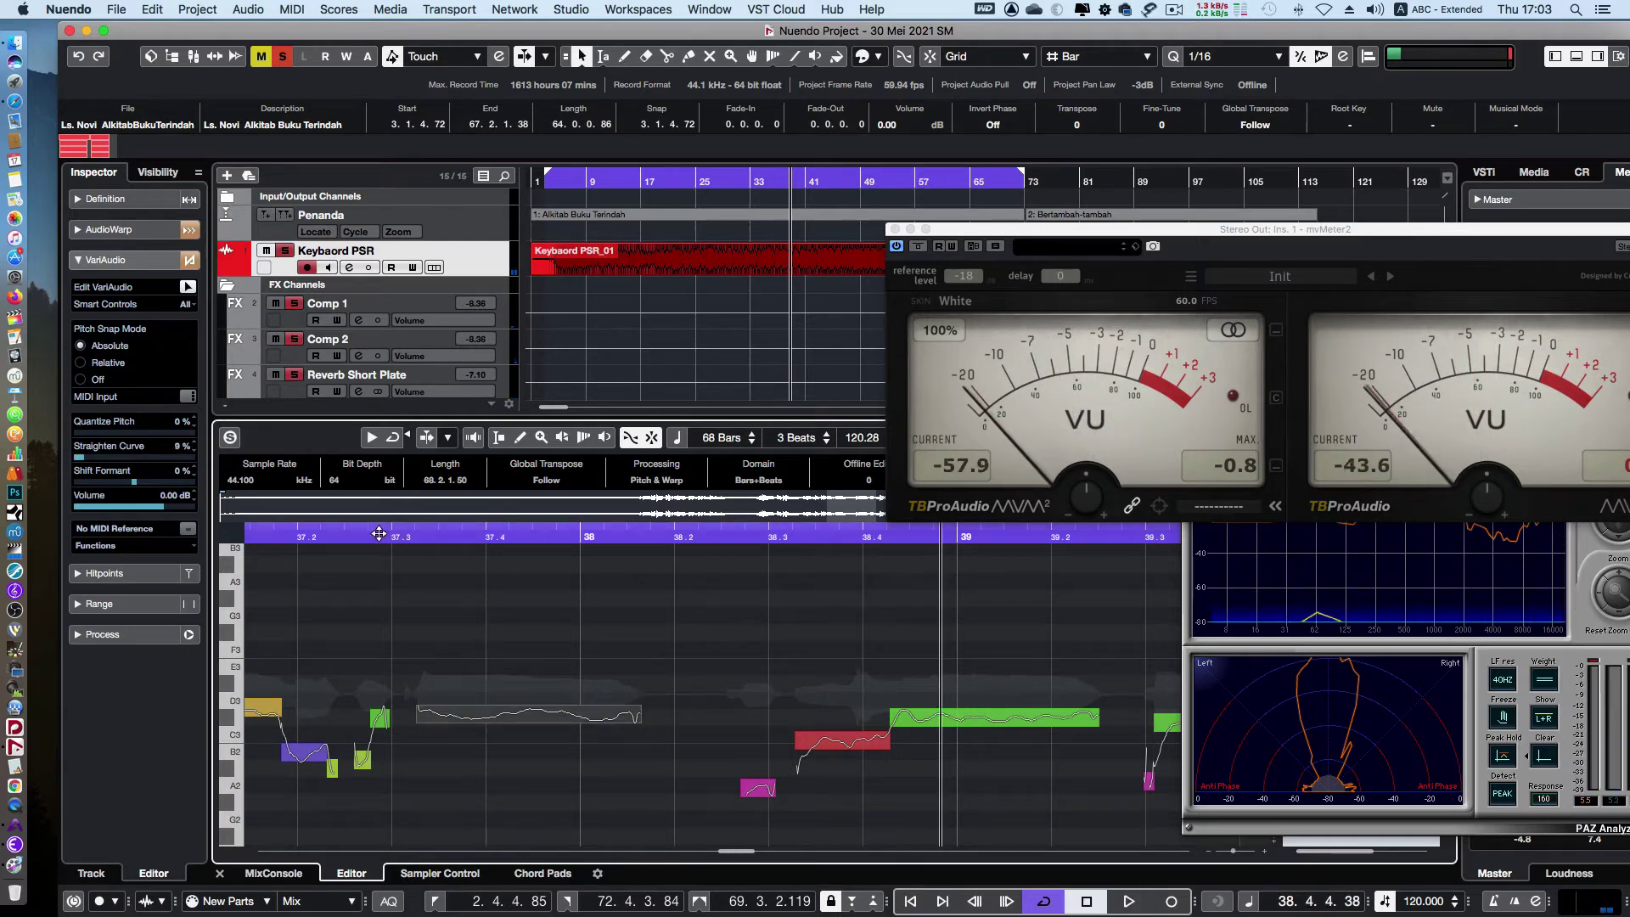
pyautogui.click(374, 534)
pyautogui.press('space')
pyautogui.click(953, 709)
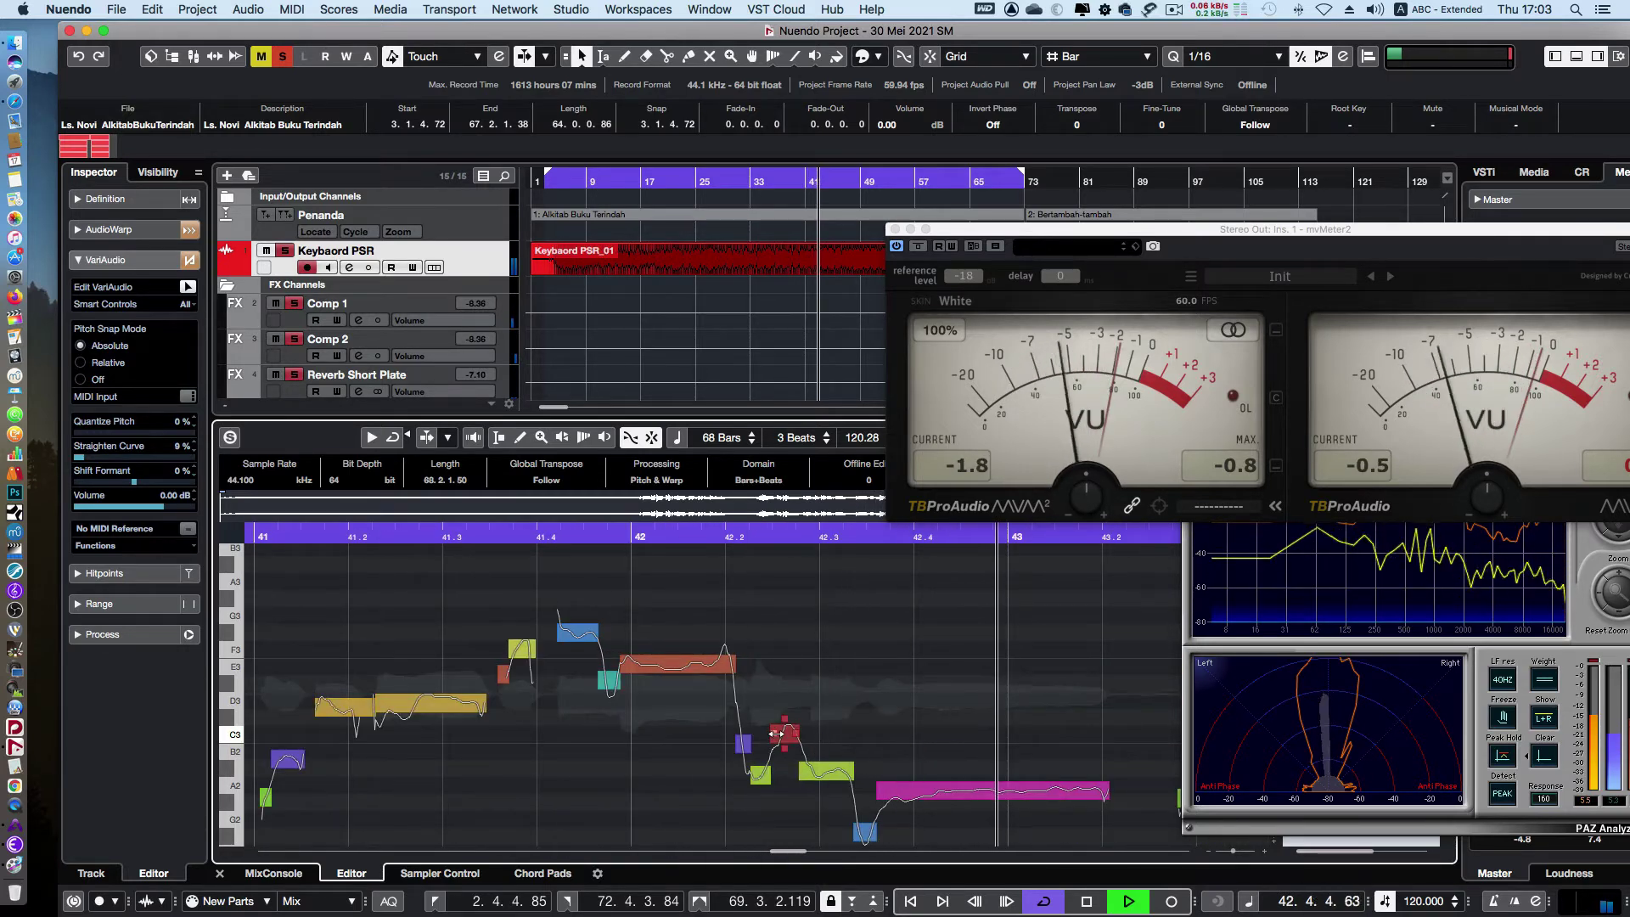
# Raise the segment around 42.3 to B2, nudge the small segment just after 42.2 upwards, and replay from about 42.2
pyautogui.click(829, 767)
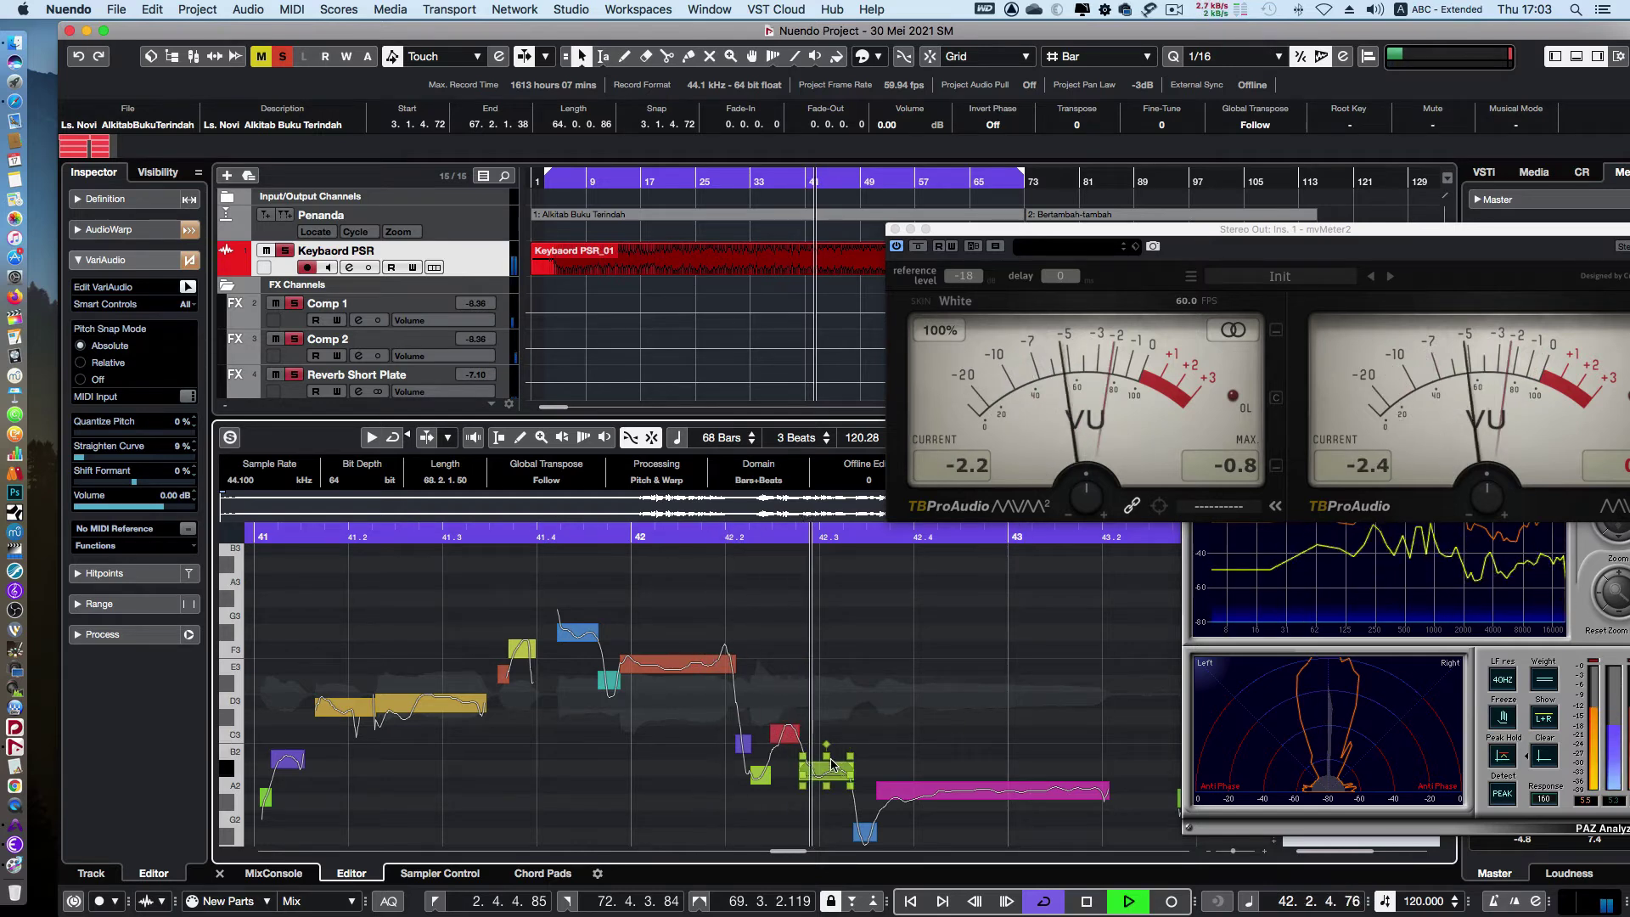
pyautogui.press('space')
pyautogui.click(761, 776)
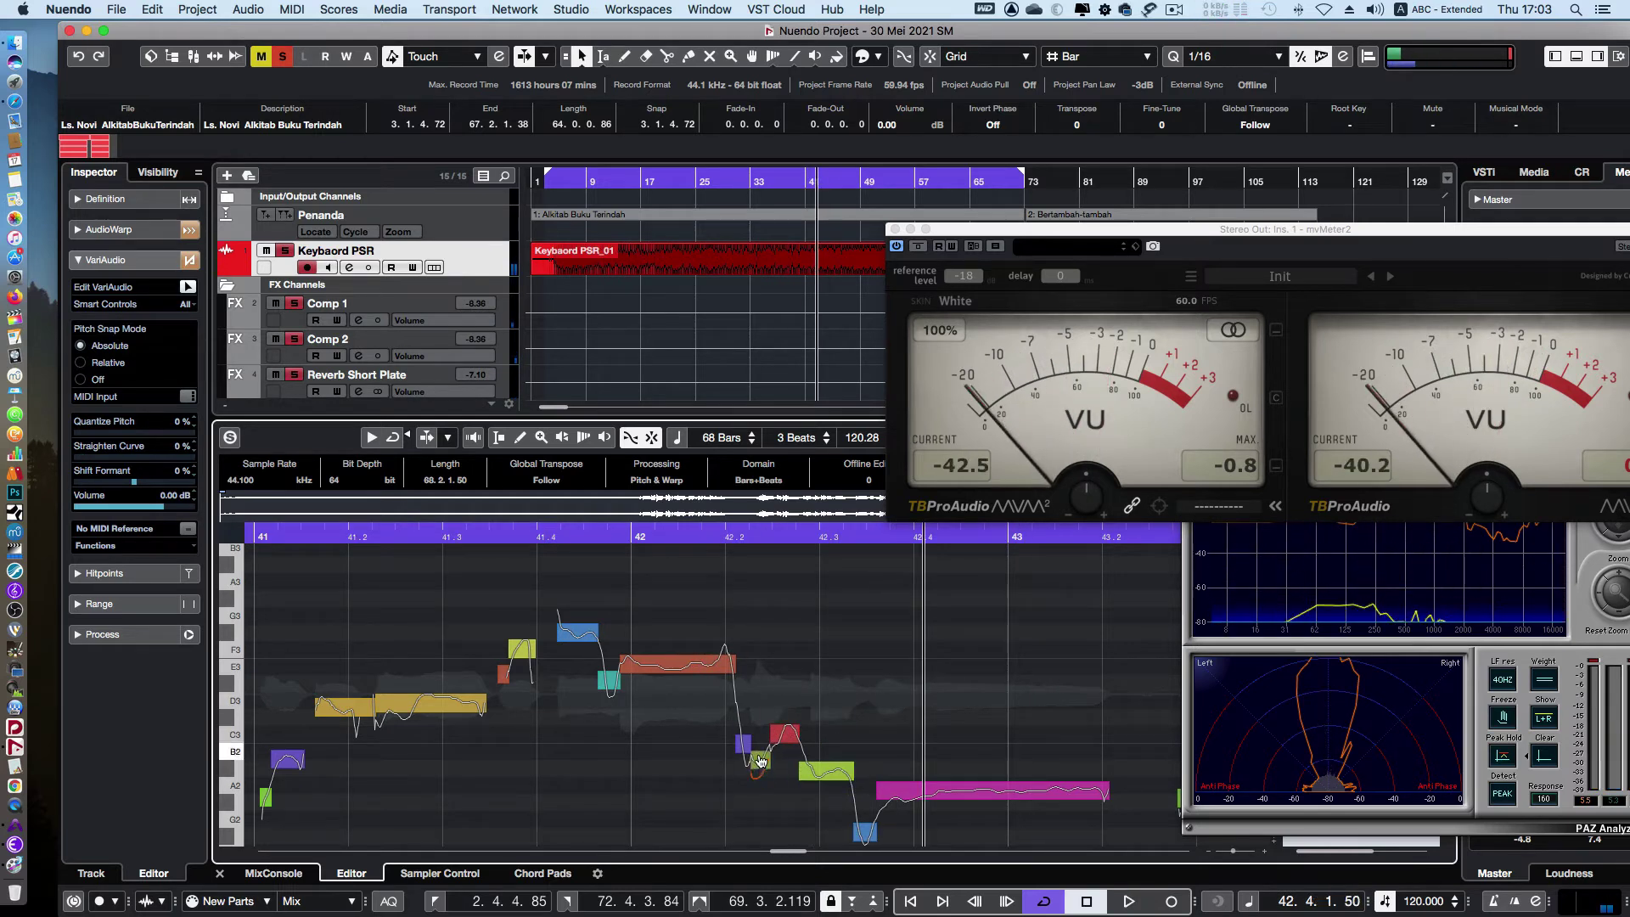
pyautogui.hscroll(-2, 761, 762)
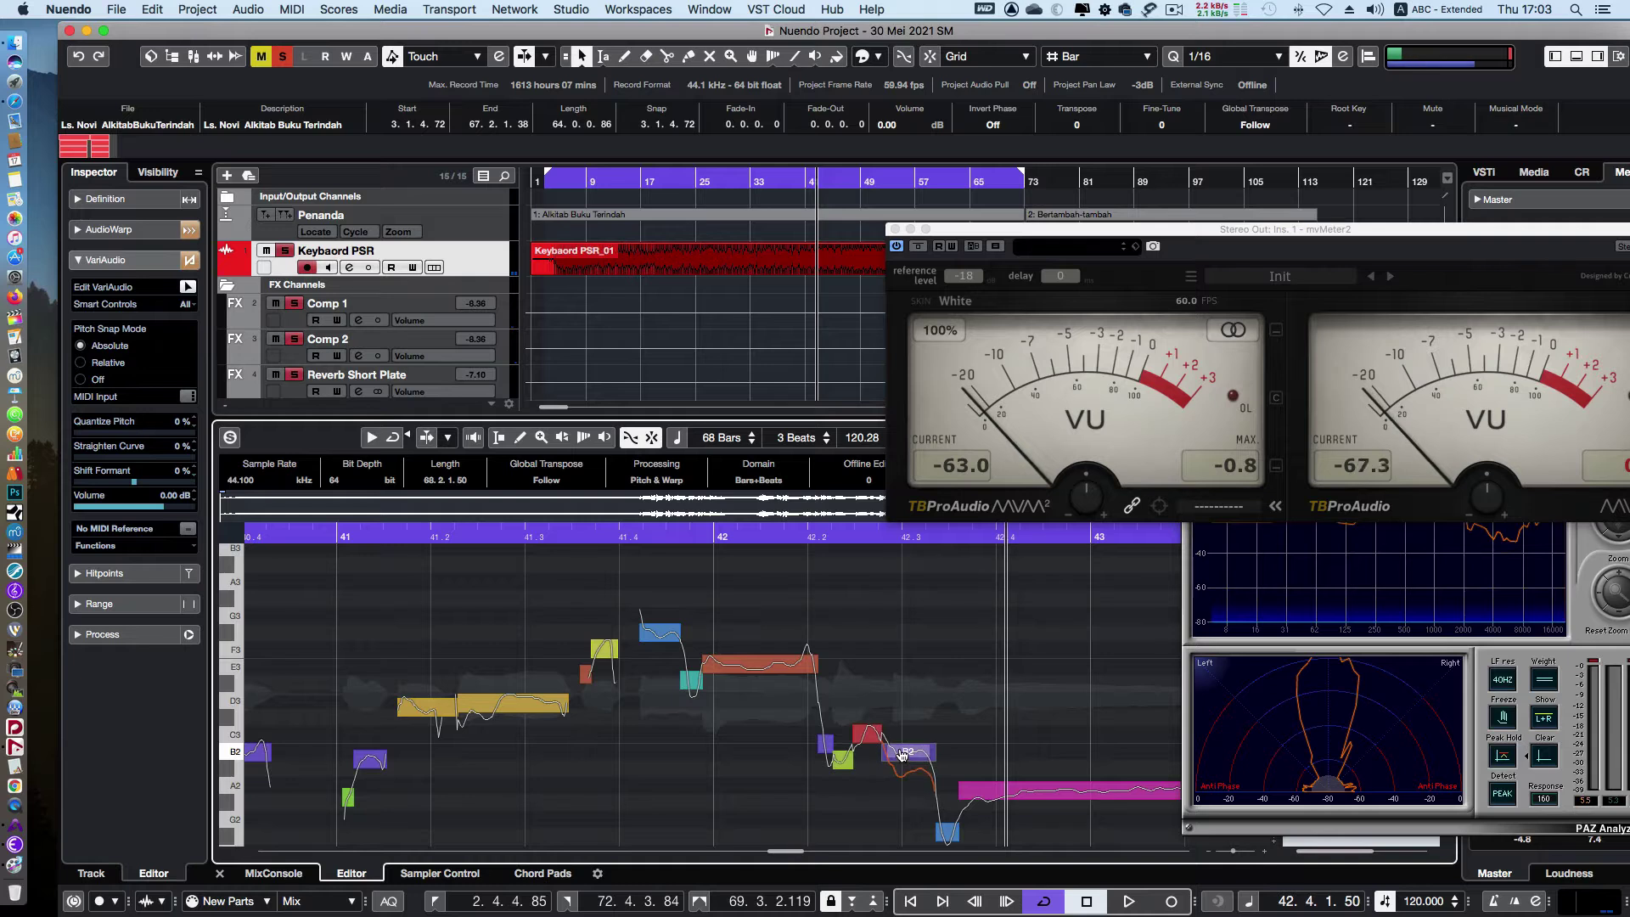
pyautogui.click(792, 547)
pyautogui.press('space')
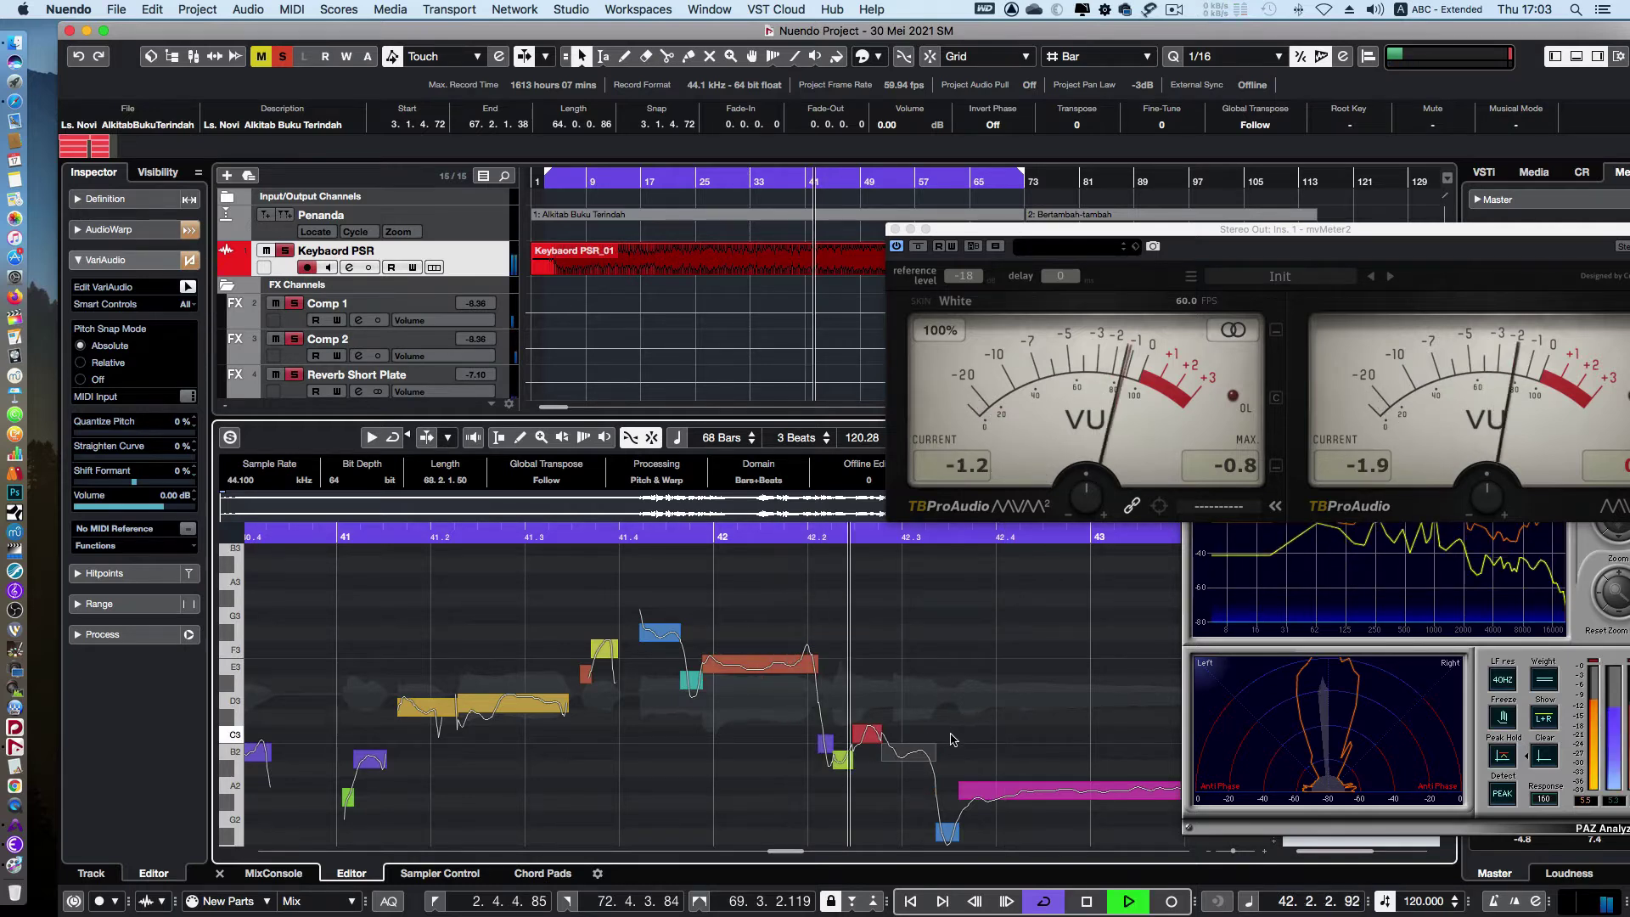
# Raise the small segment just after 42.2 to B2 and the long magenta segment before bar 43 onto A2, and replay
pyautogui.press('space')
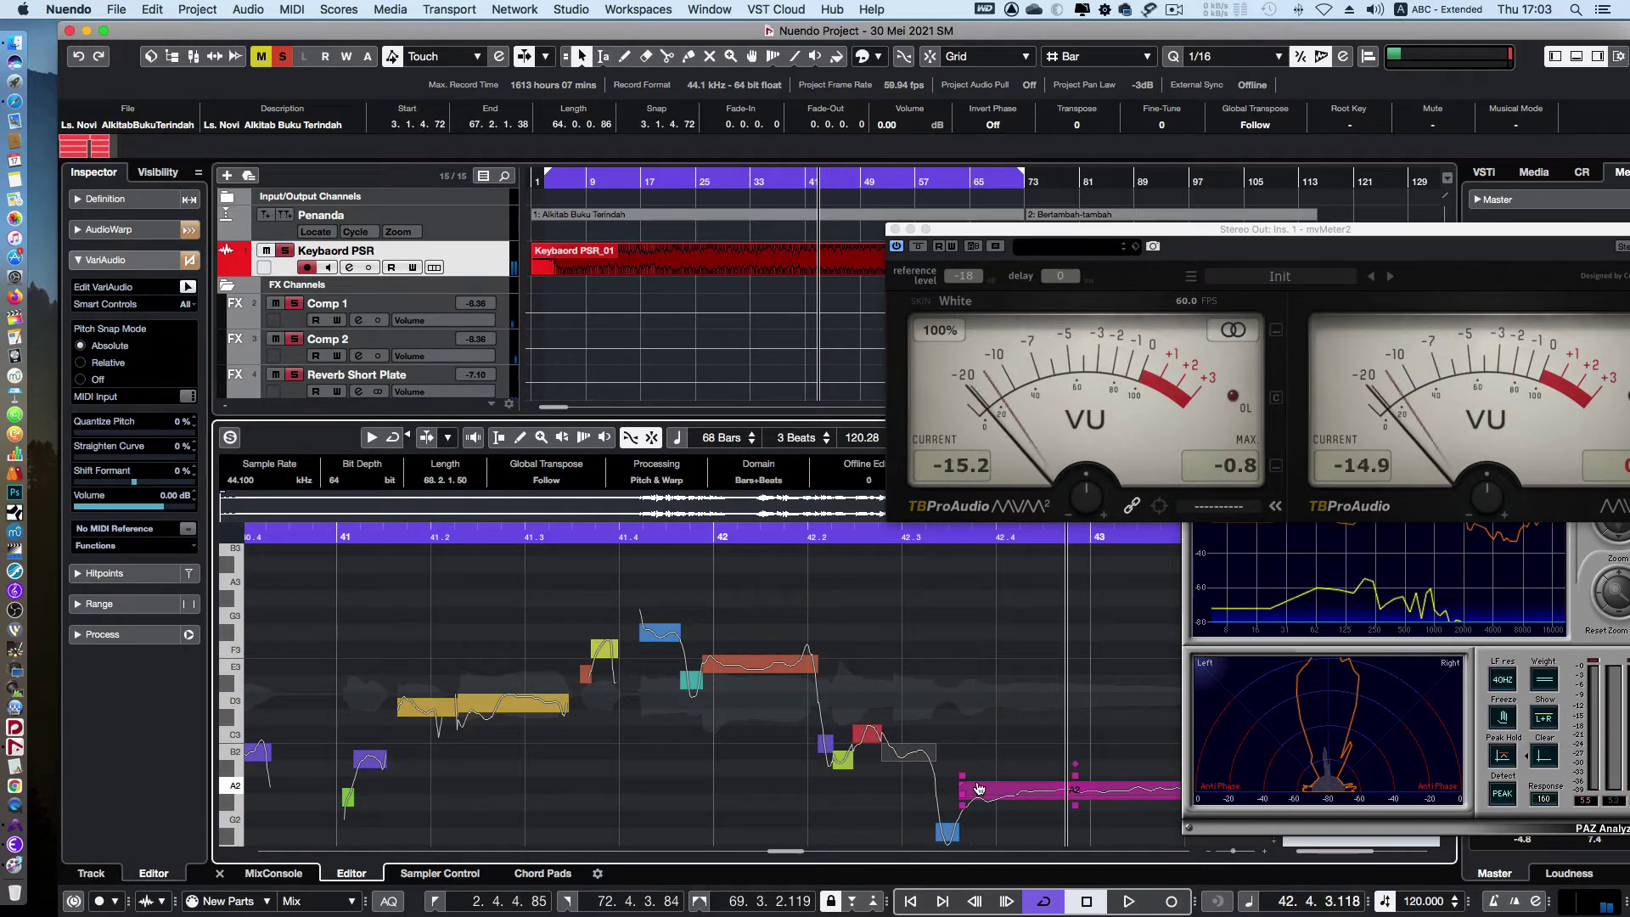
pyautogui.moveTo(843, 763); pyautogui.dragTo(845, 755)
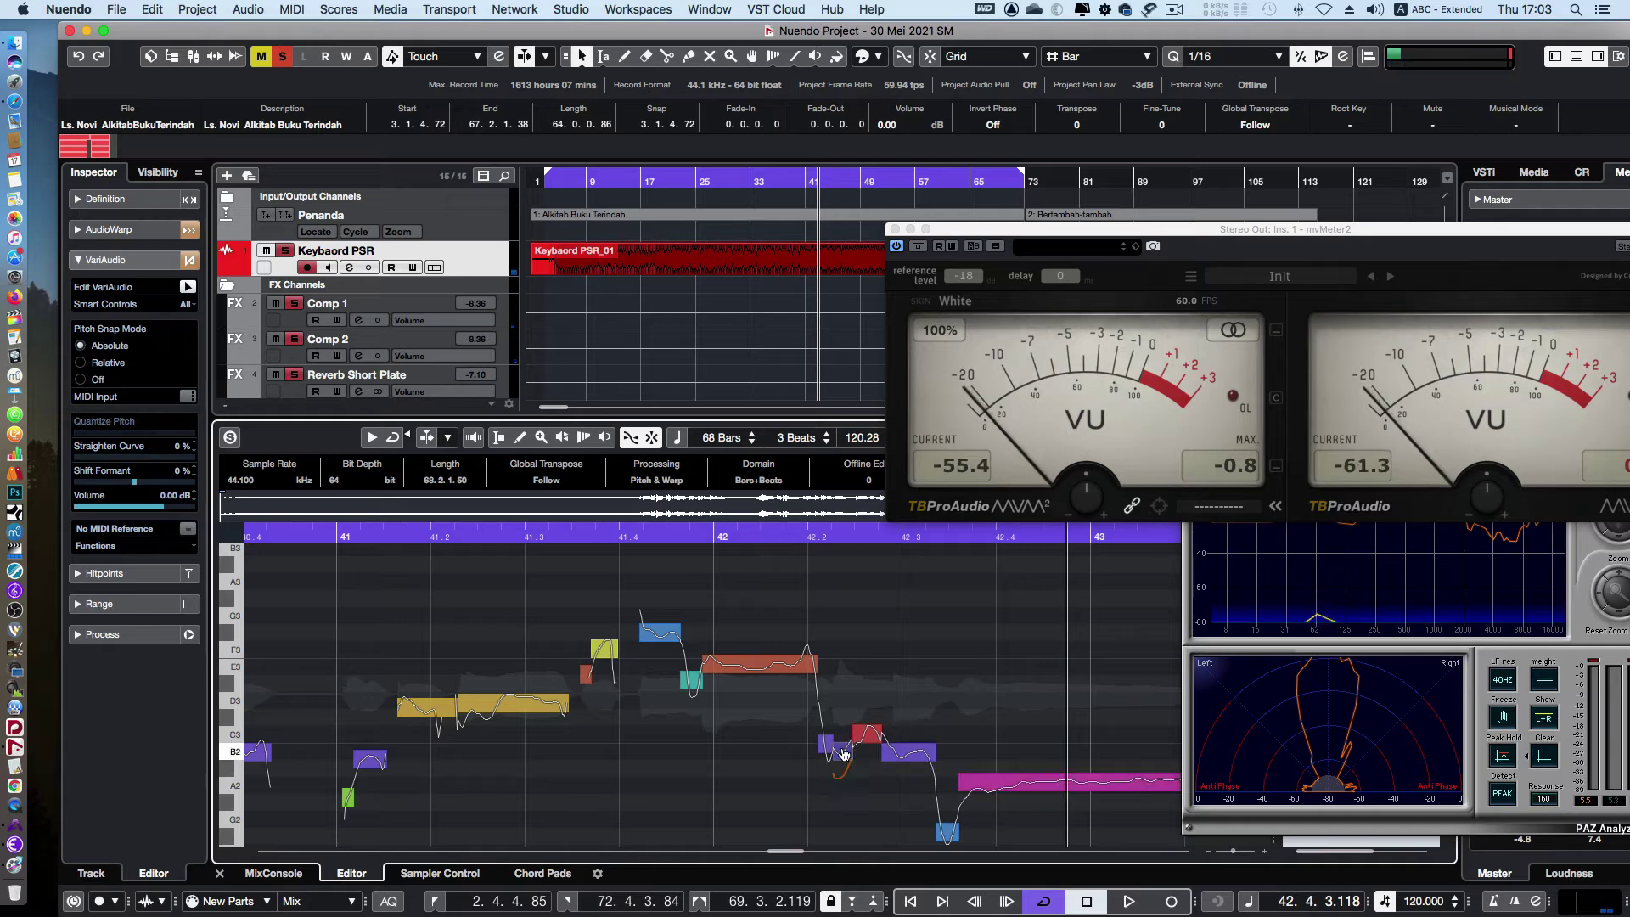
pyautogui.click(754, 530)
pyautogui.press('space')
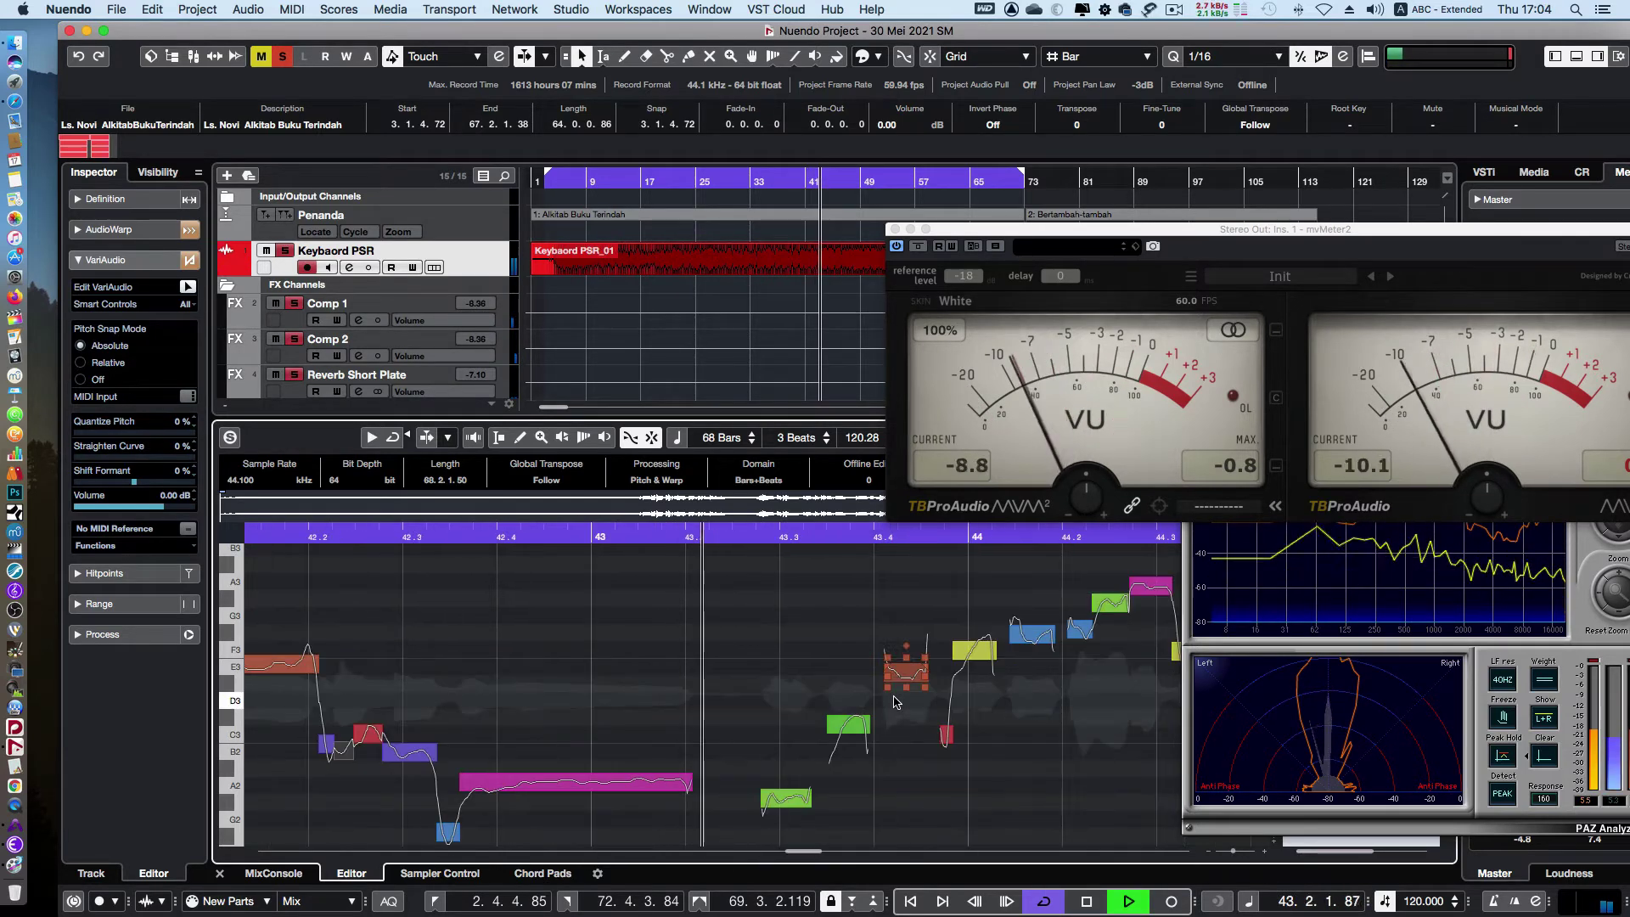
# Raise the long orange segment around 44.4 onto G#3 and replay from about 44.3
pyautogui.moveTo(845, 745)
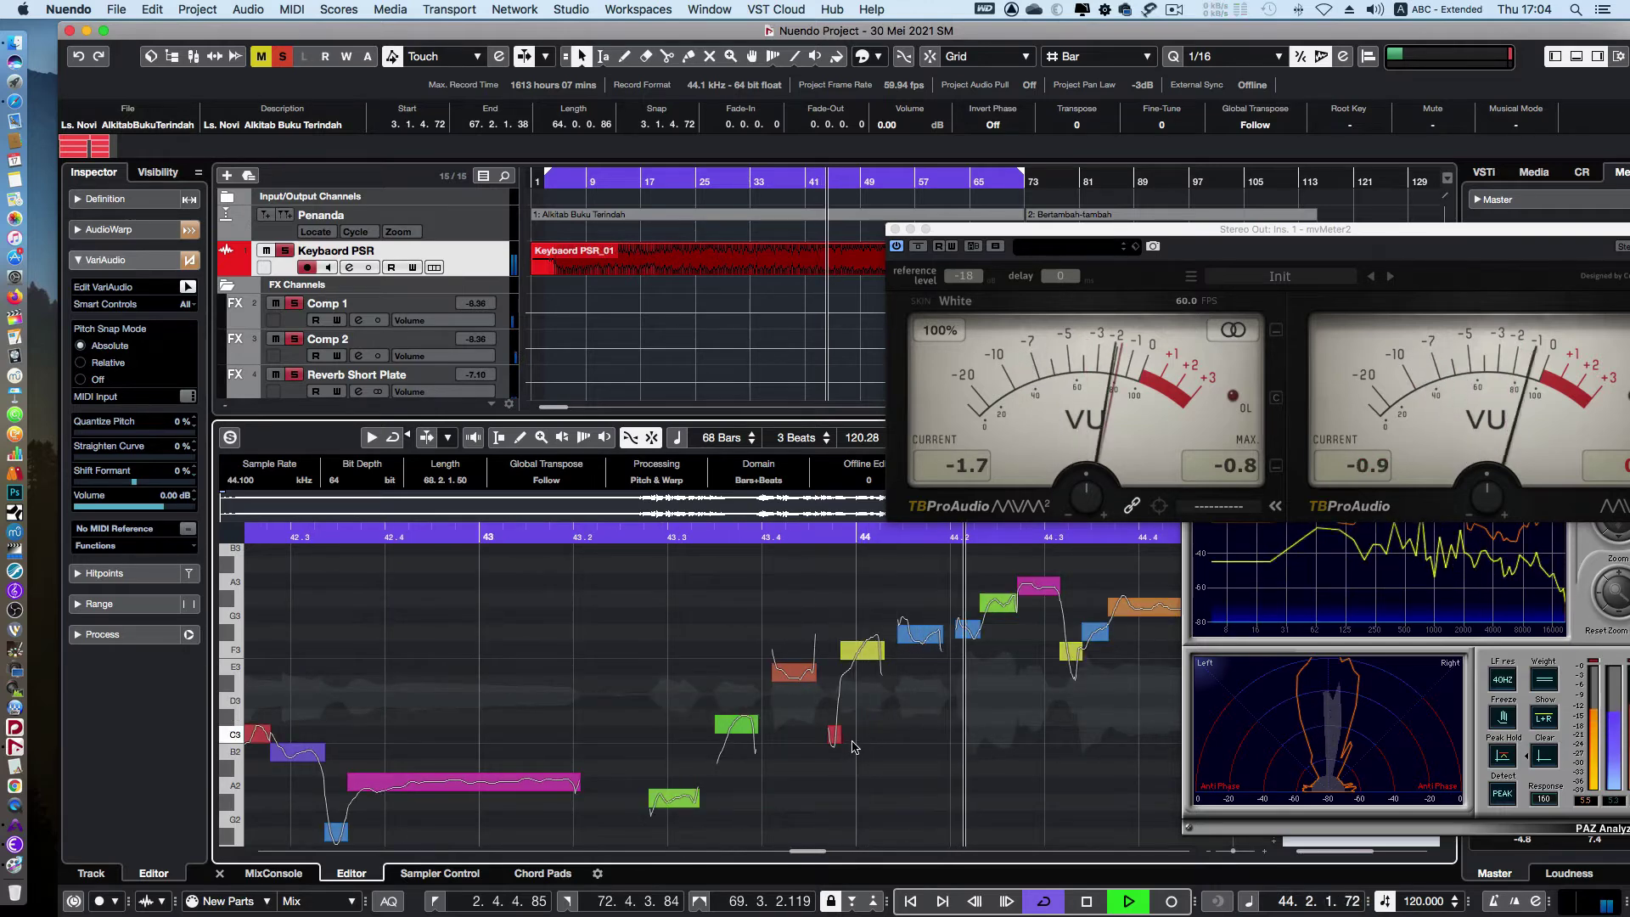
pyautogui.press('space')
pyautogui.moveTo(778, 600)
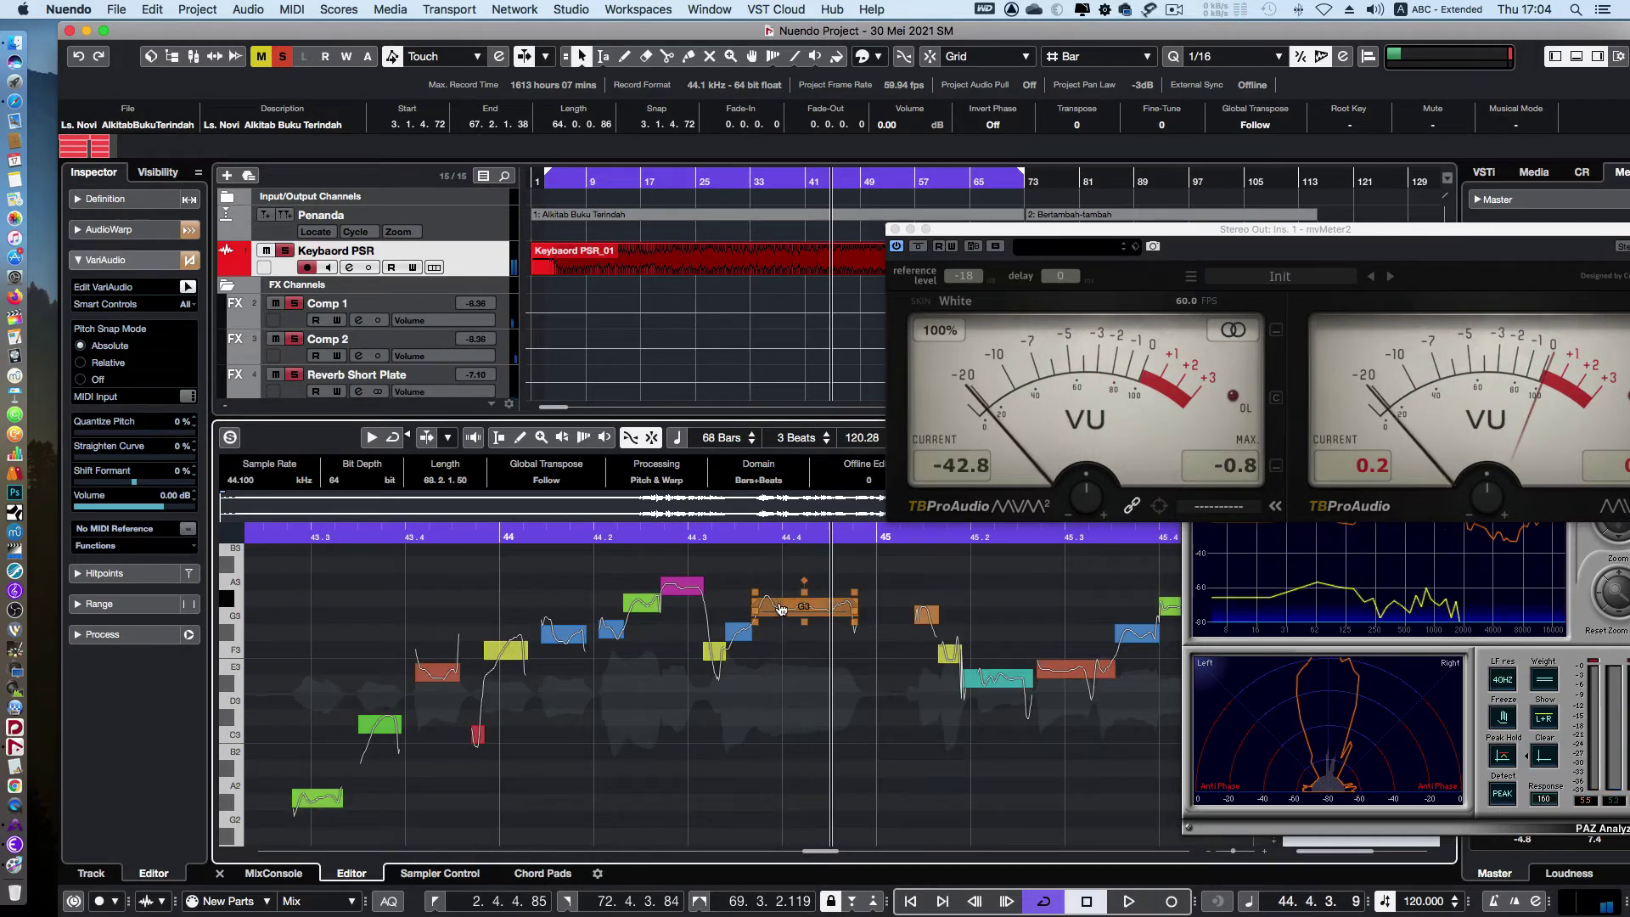
pyautogui.click(692, 536)
pyautogui.press('space')
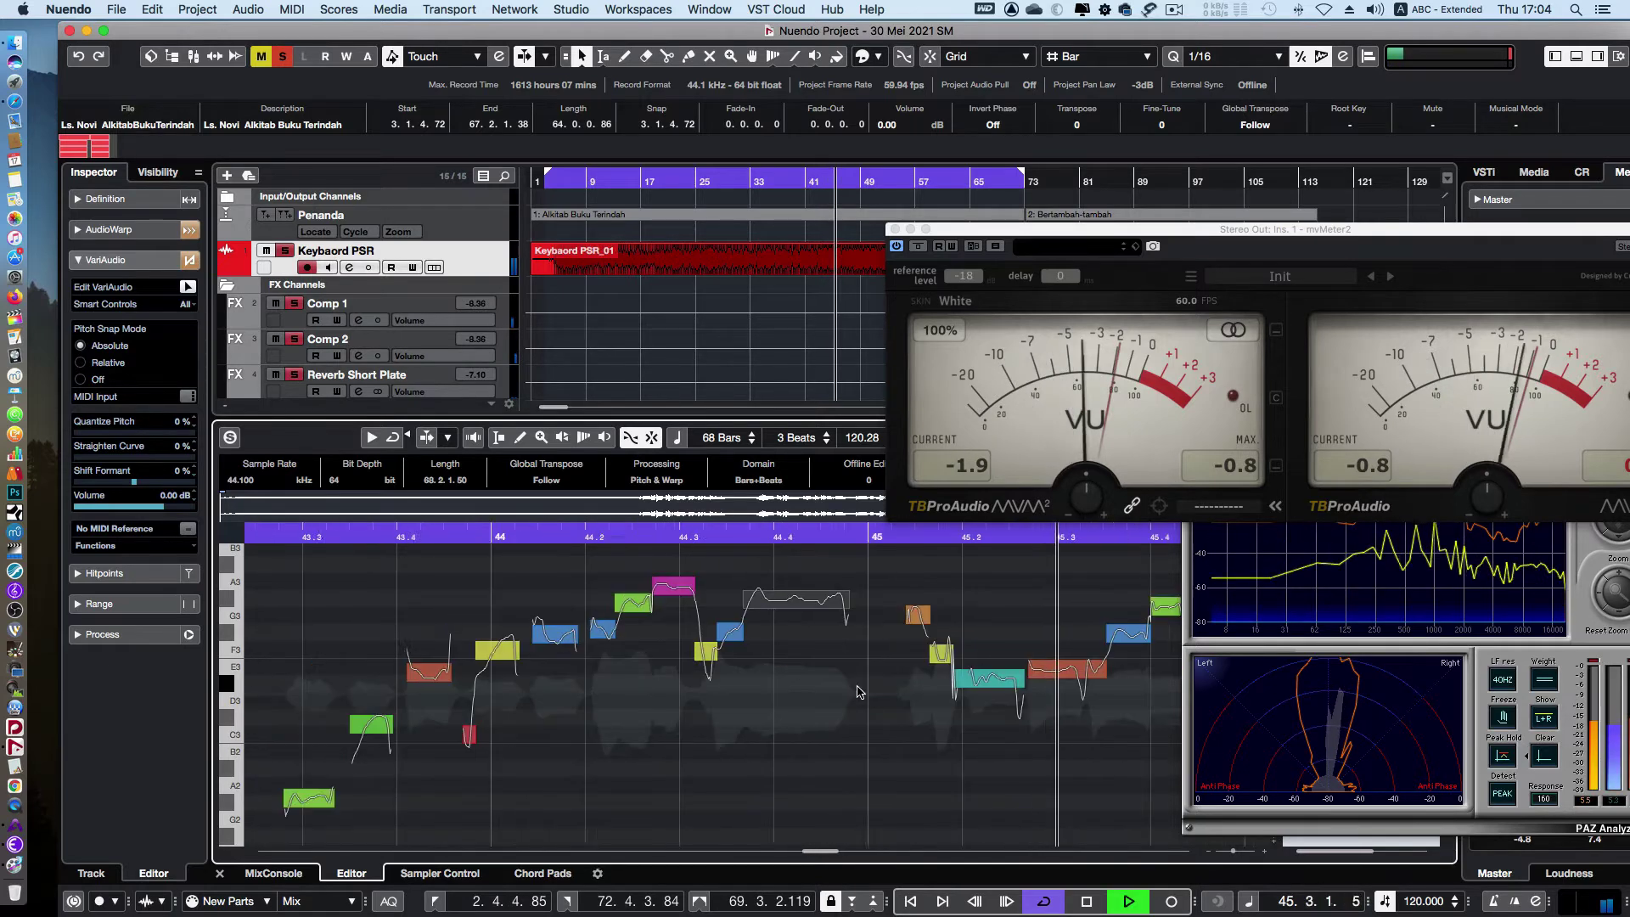
# Correct the segment just after the start of bar 46 onto F#3 and replay from about 45.4
pyautogui.press('space')
pyautogui.moveTo(442, 658)
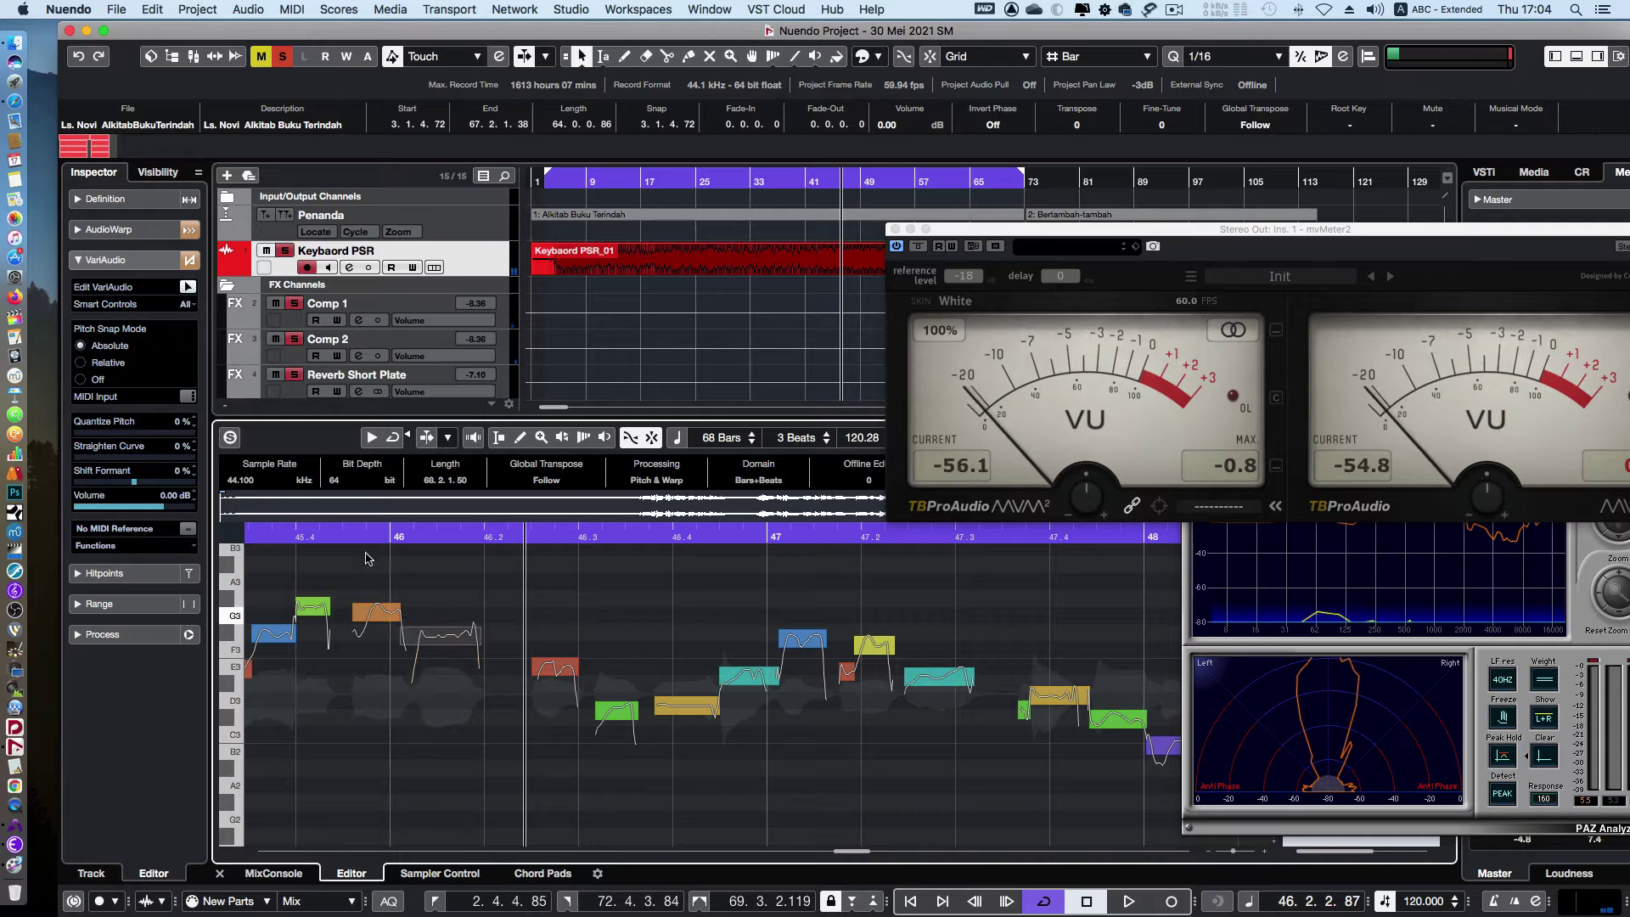
pyautogui.click(298, 534)
pyautogui.press('space')
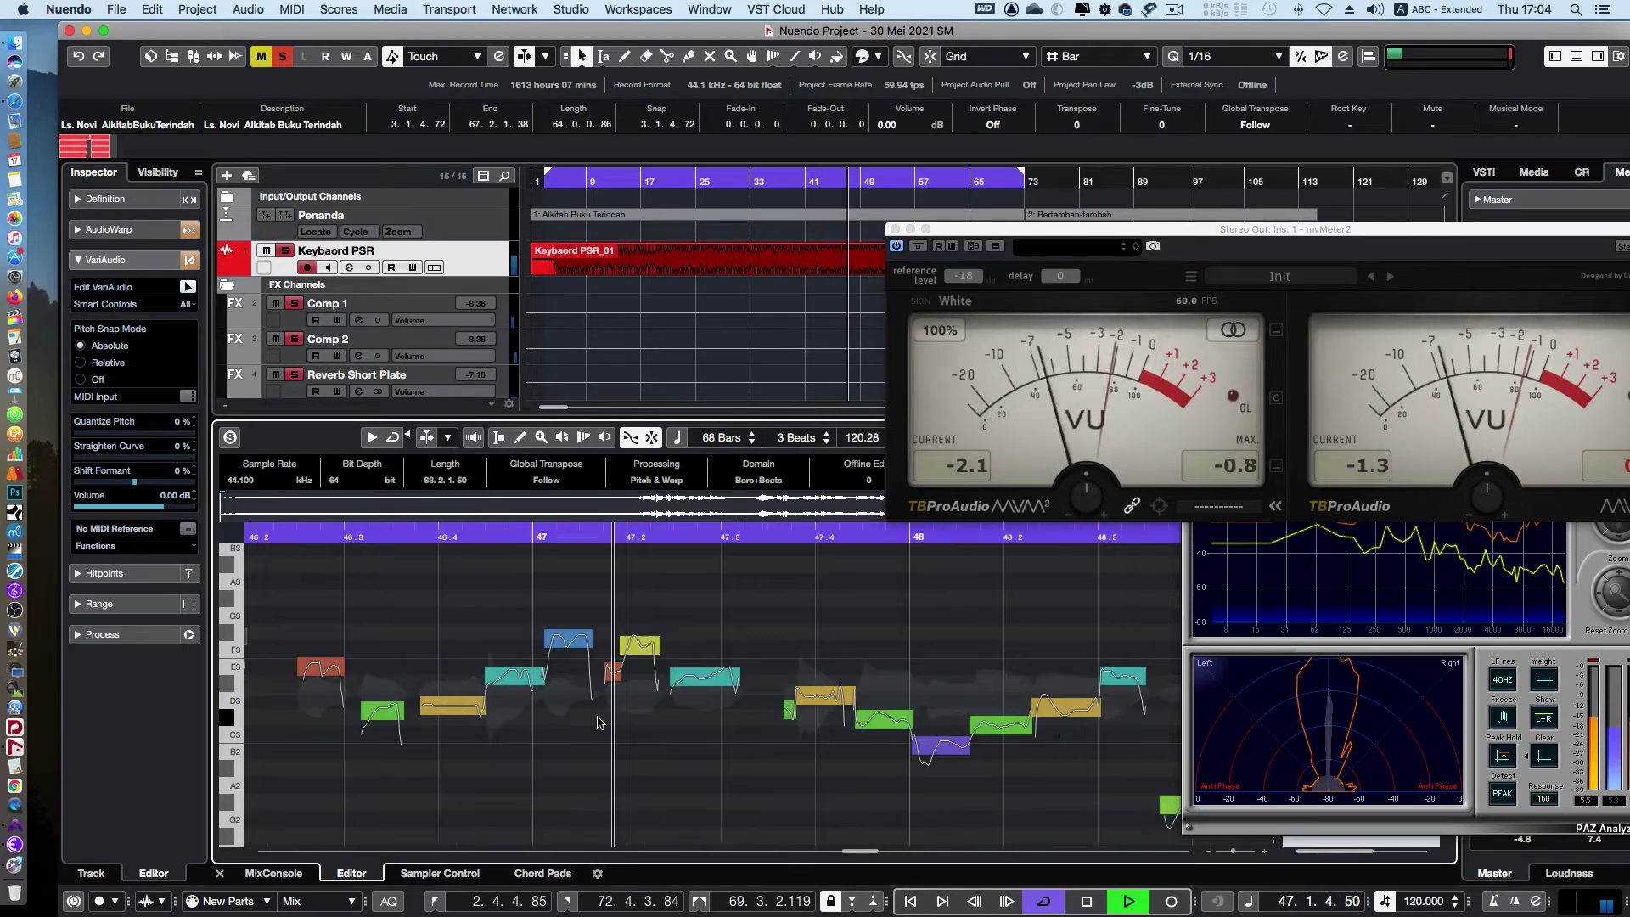
# Raise the teal segment between 47.2 and 47.3 to E3 and replay from just after the start of bar 47
pyautogui.press('space')
pyautogui.moveTo(686, 669)
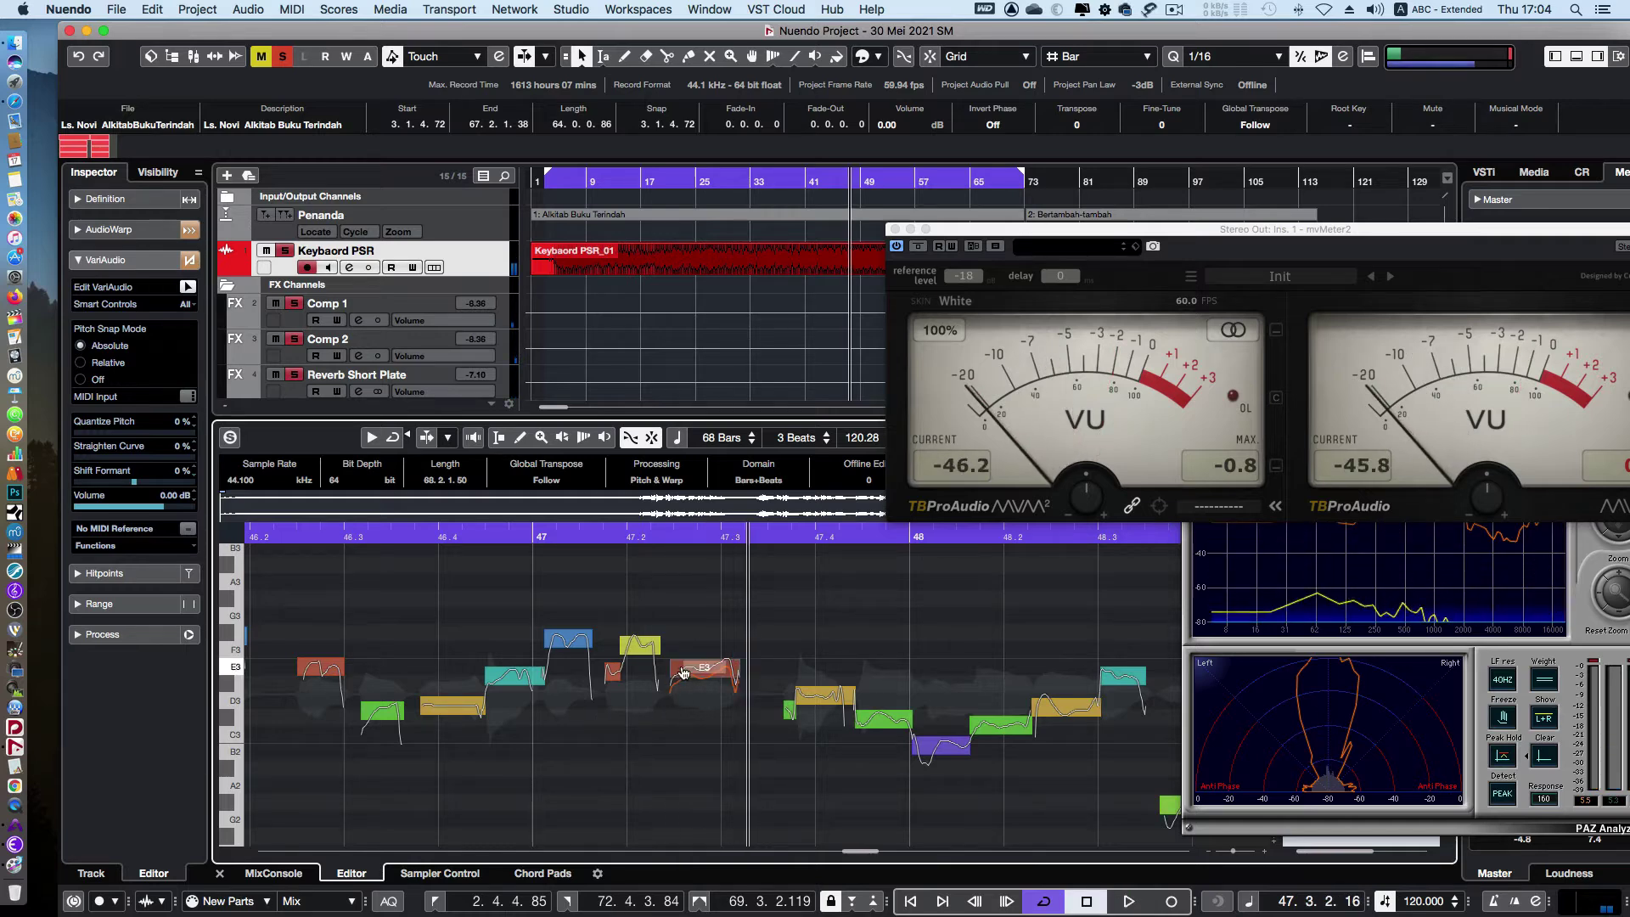
pyautogui.click(558, 532)
pyautogui.press('space')
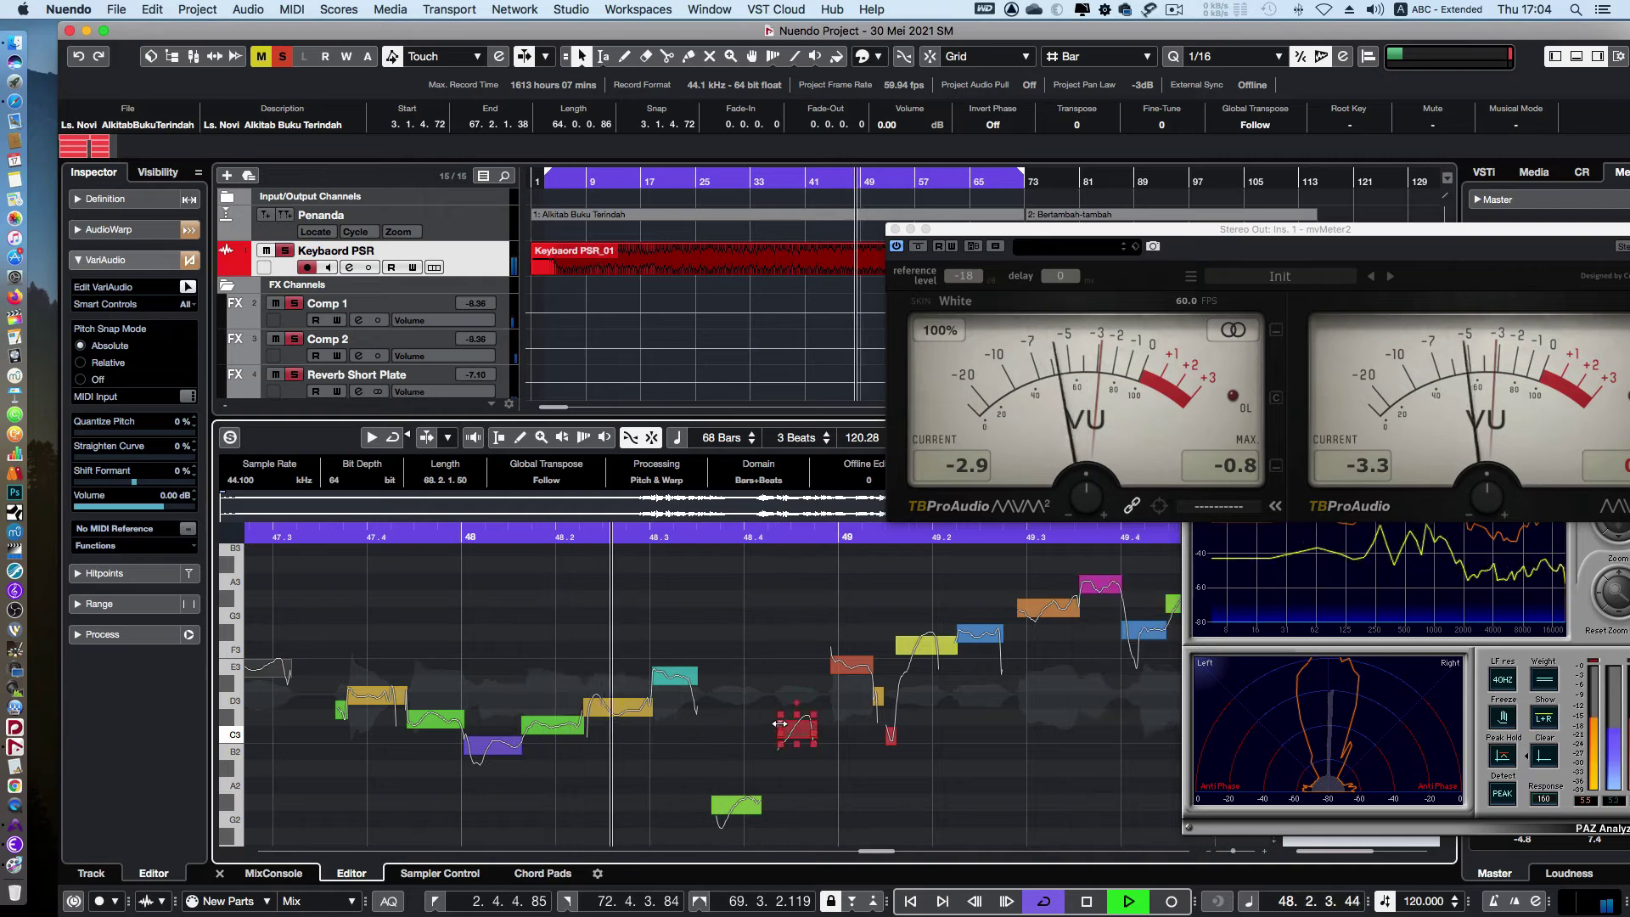
# Raise the teal segment at 48.3 to E3 and replay from just before 48.2
pyautogui.press('space')
pyautogui.moveTo(681, 681)
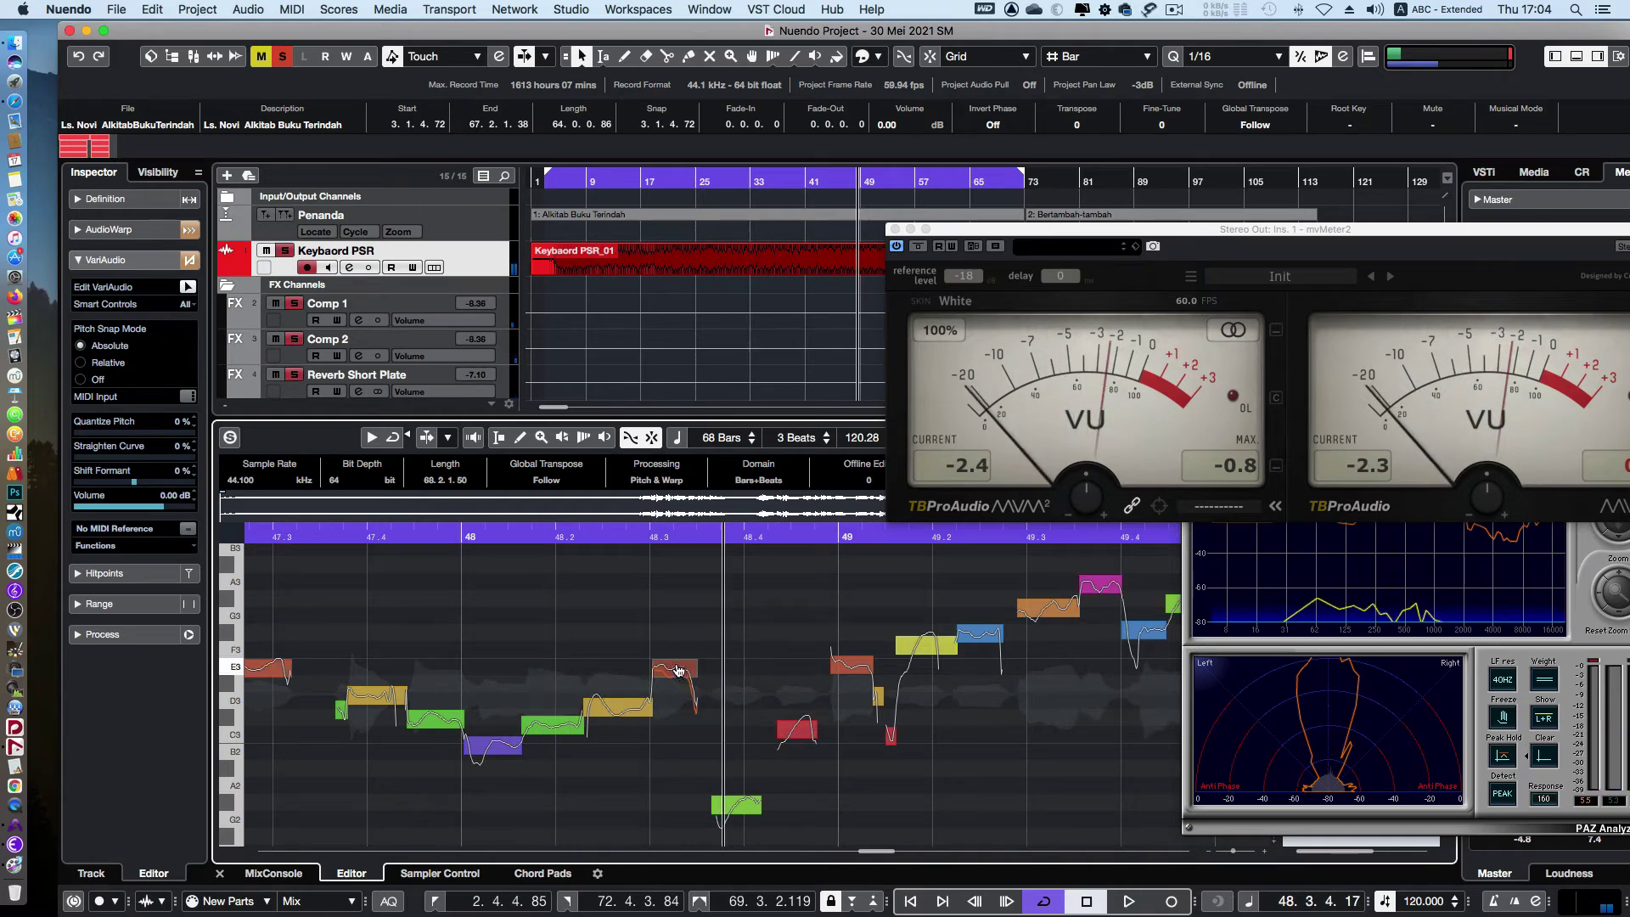
pyautogui.click(538, 537)
pyautogui.press('space')
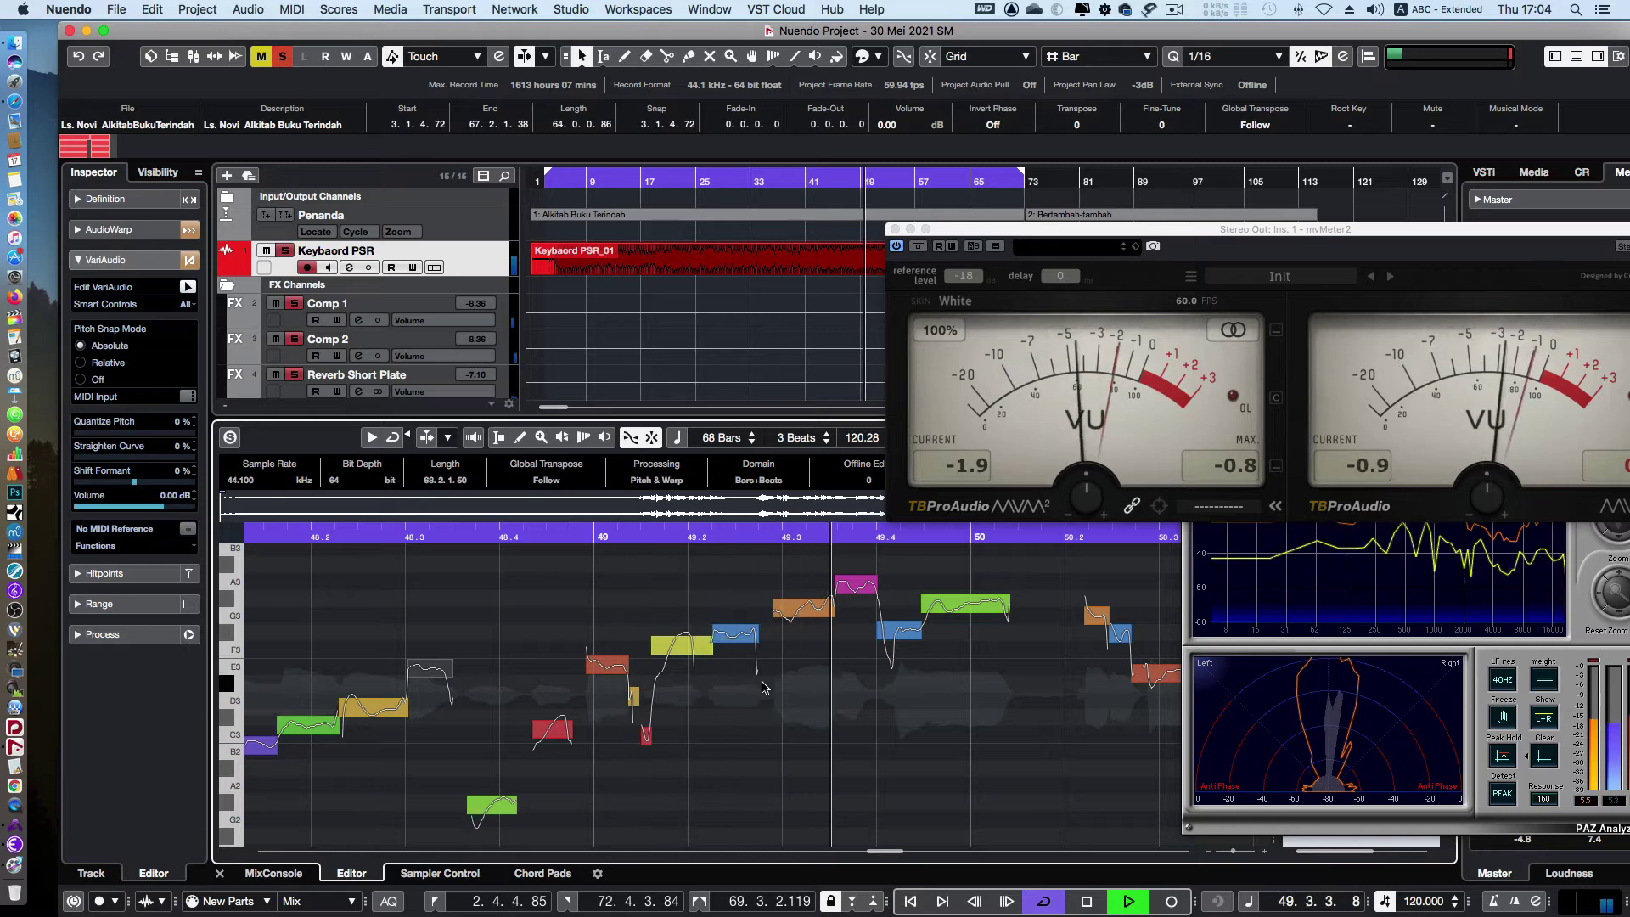
# Snap the long green segment across the start of bar 50 onto G#3 and replay from about 49.4
pyautogui.moveTo(914, 650)
pyautogui.press('space')
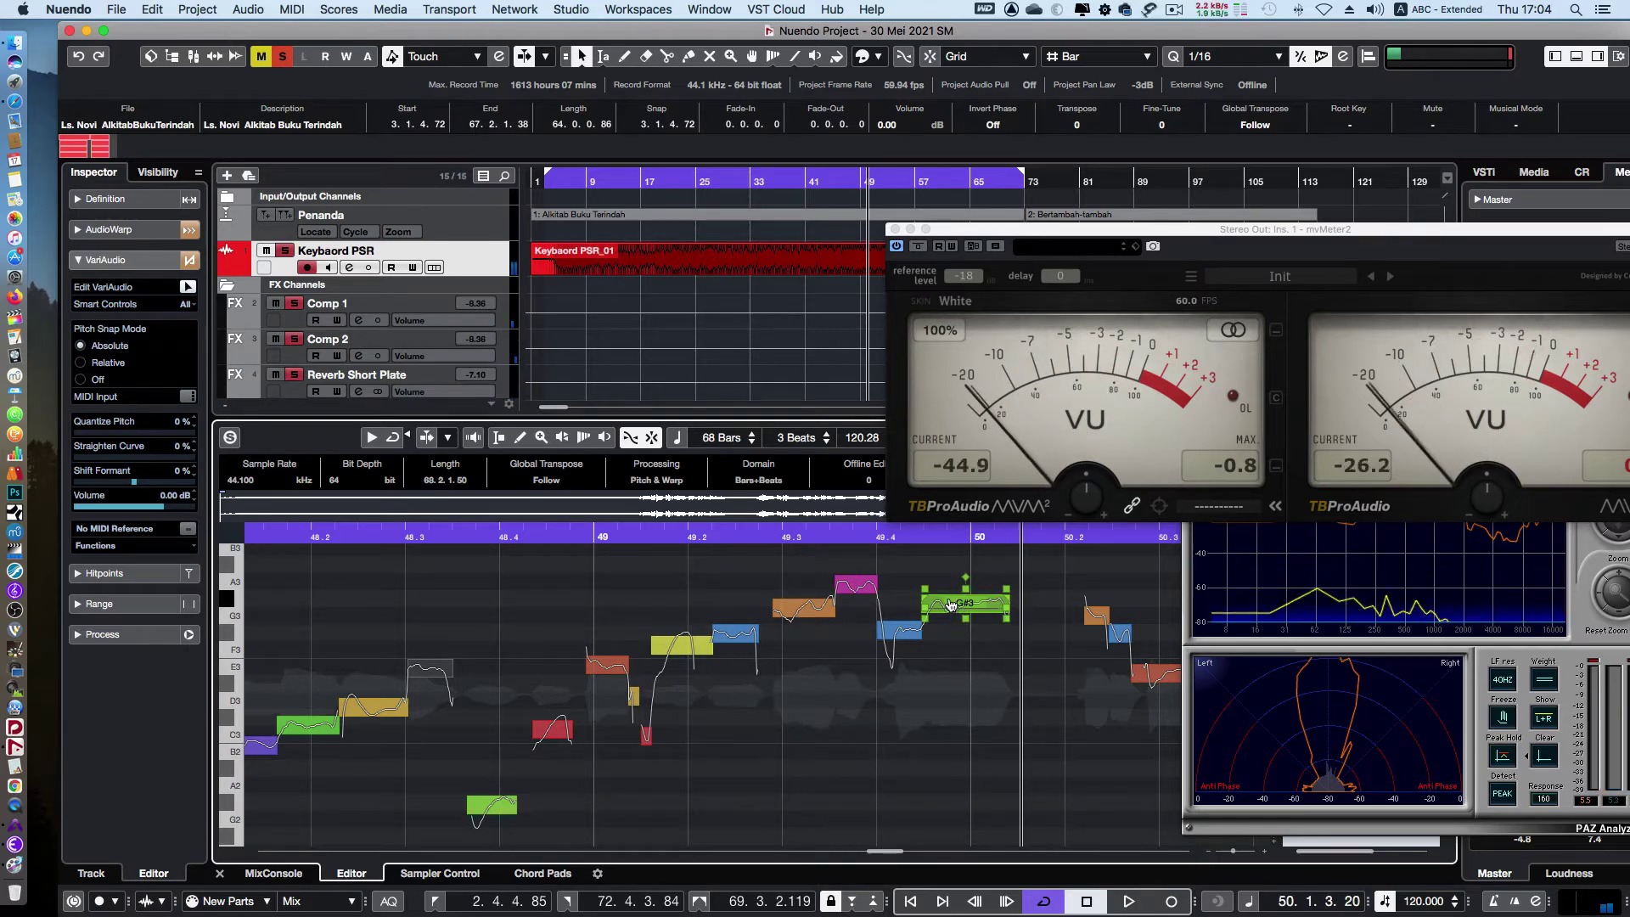
pyautogui.hscroll(5, 934, 580)
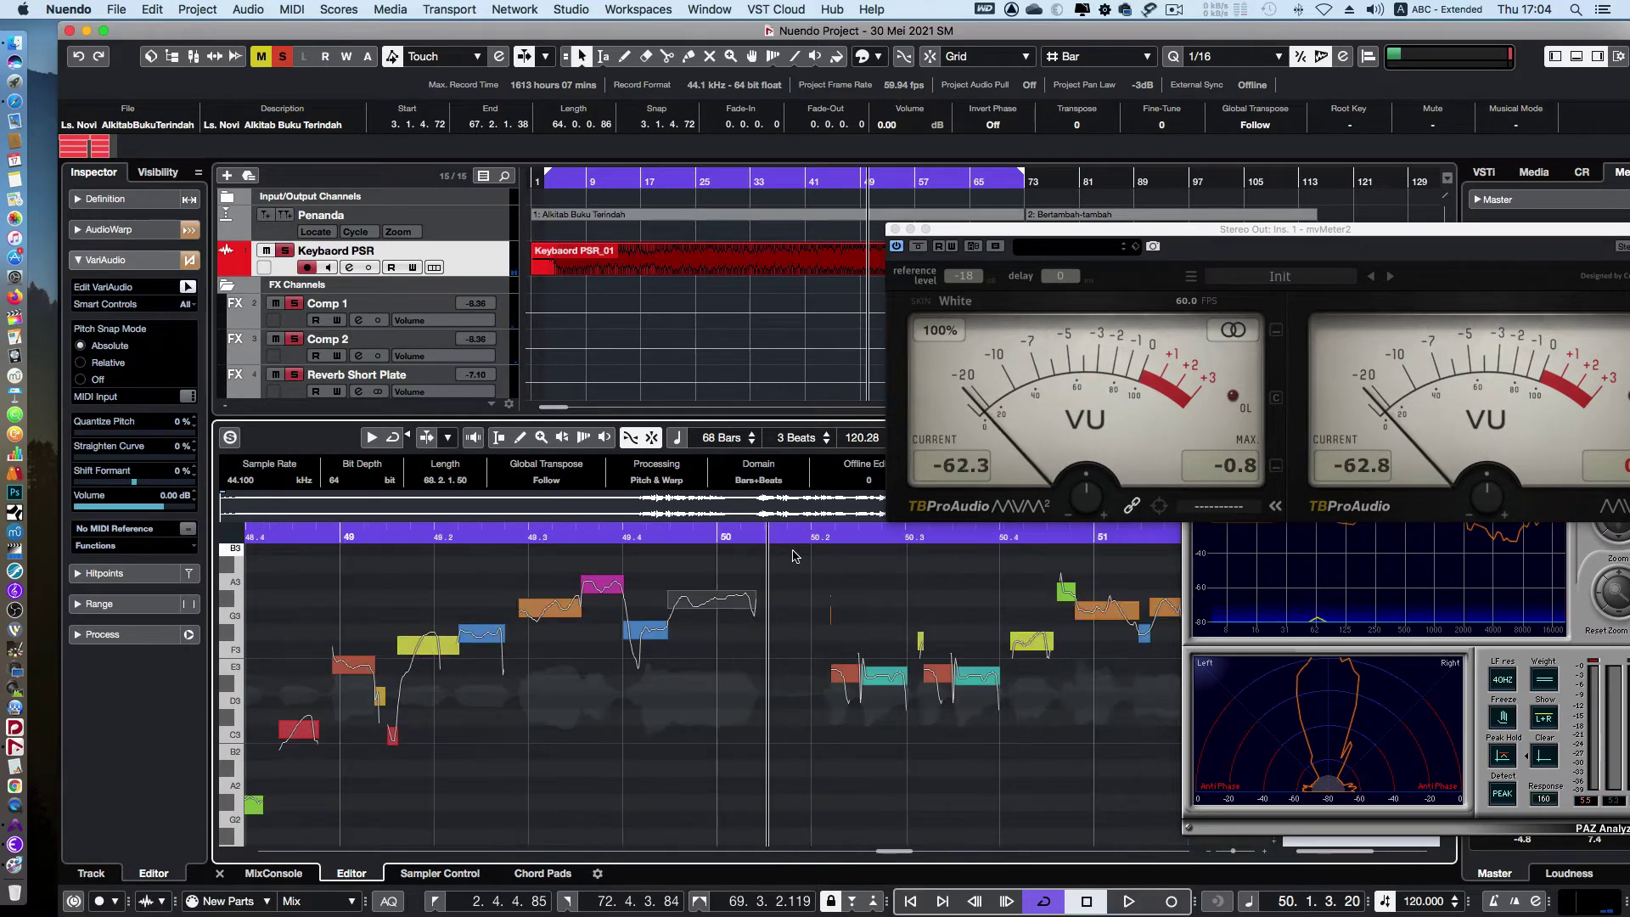
pyautogui.click(625, 533)
pyautogui.press('space')
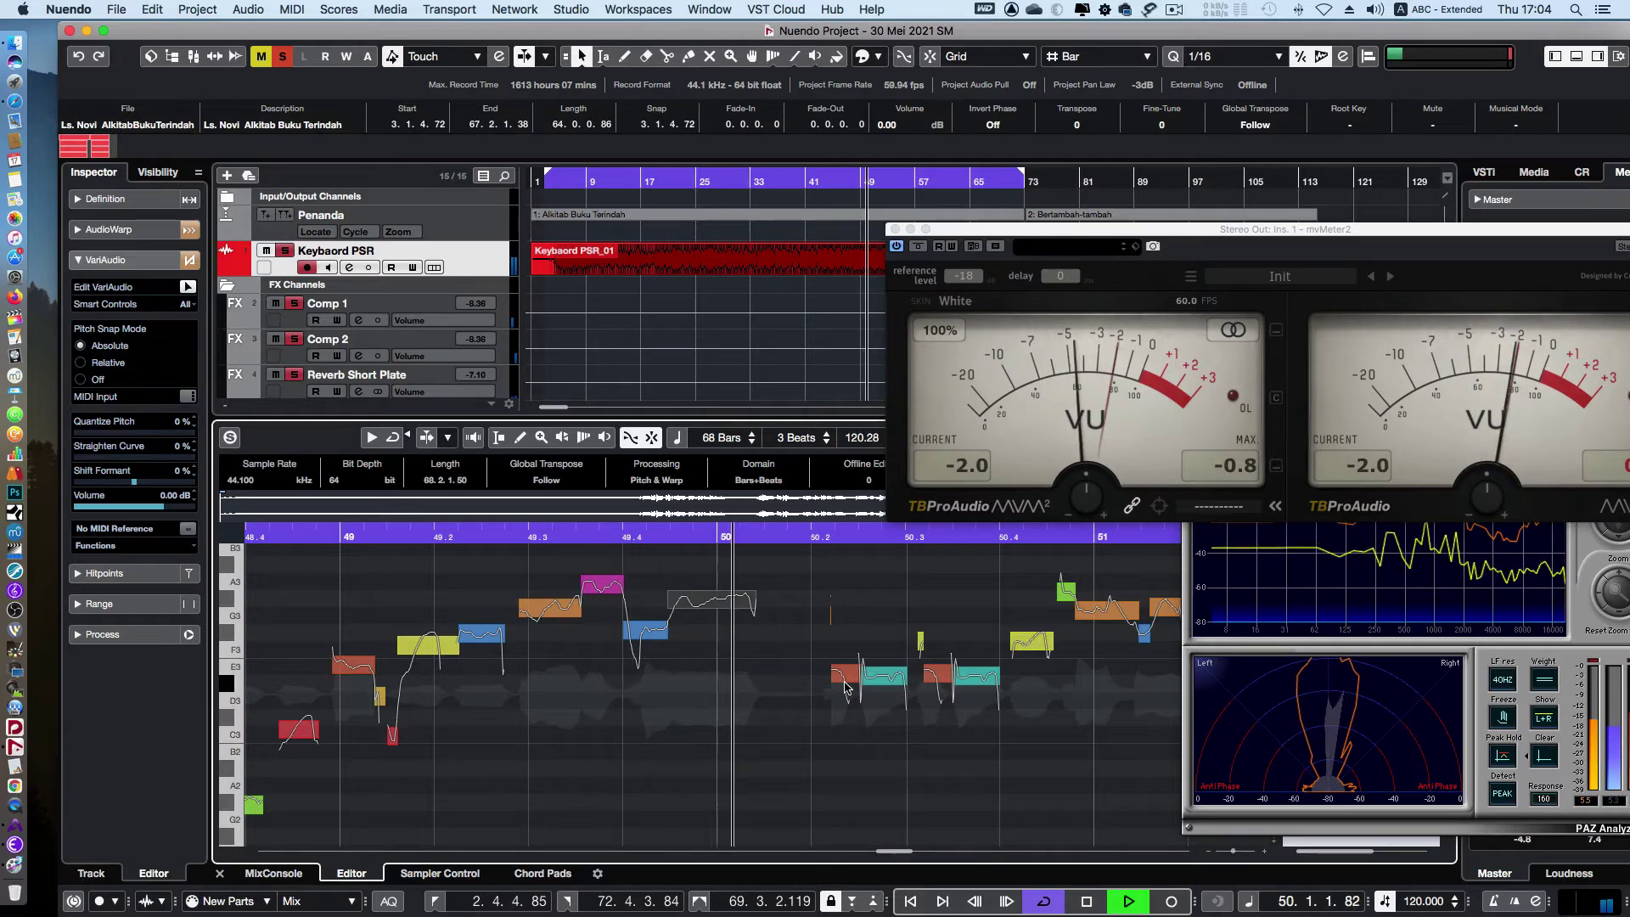
# Listen through to bar 55, raise the long orange segment at its start to G#3, and replay from just before 54.4
pyautogui.hscroll(5, 845, 686)
pyautogui.hscroll(2, 846, 686)
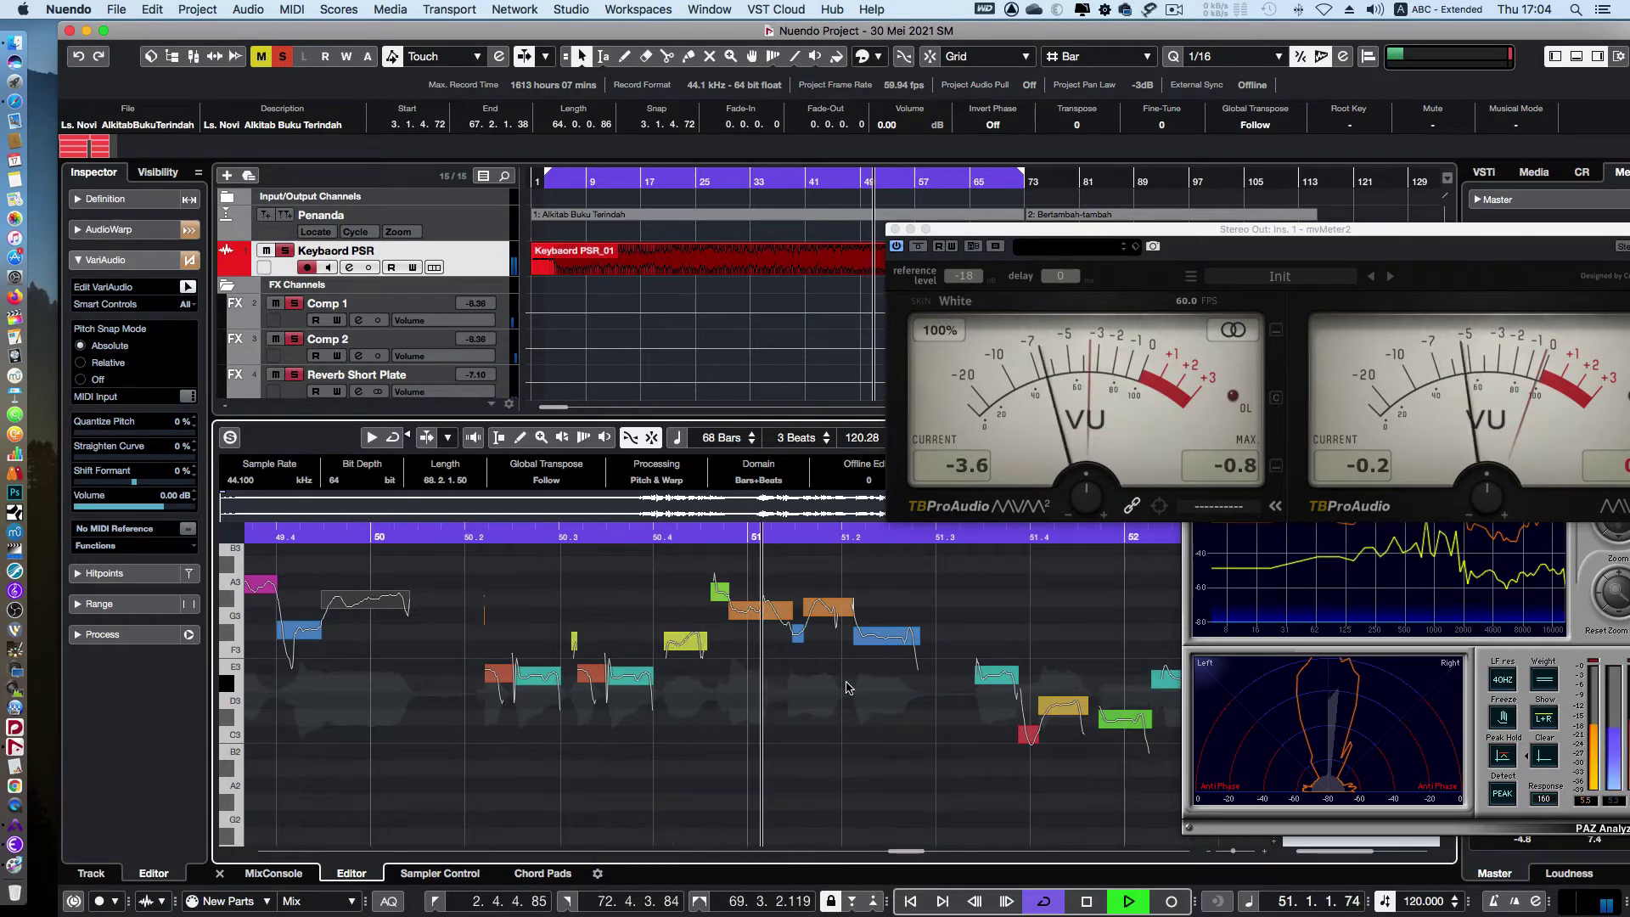
pyautogui.hscroll(8, 837, 655)
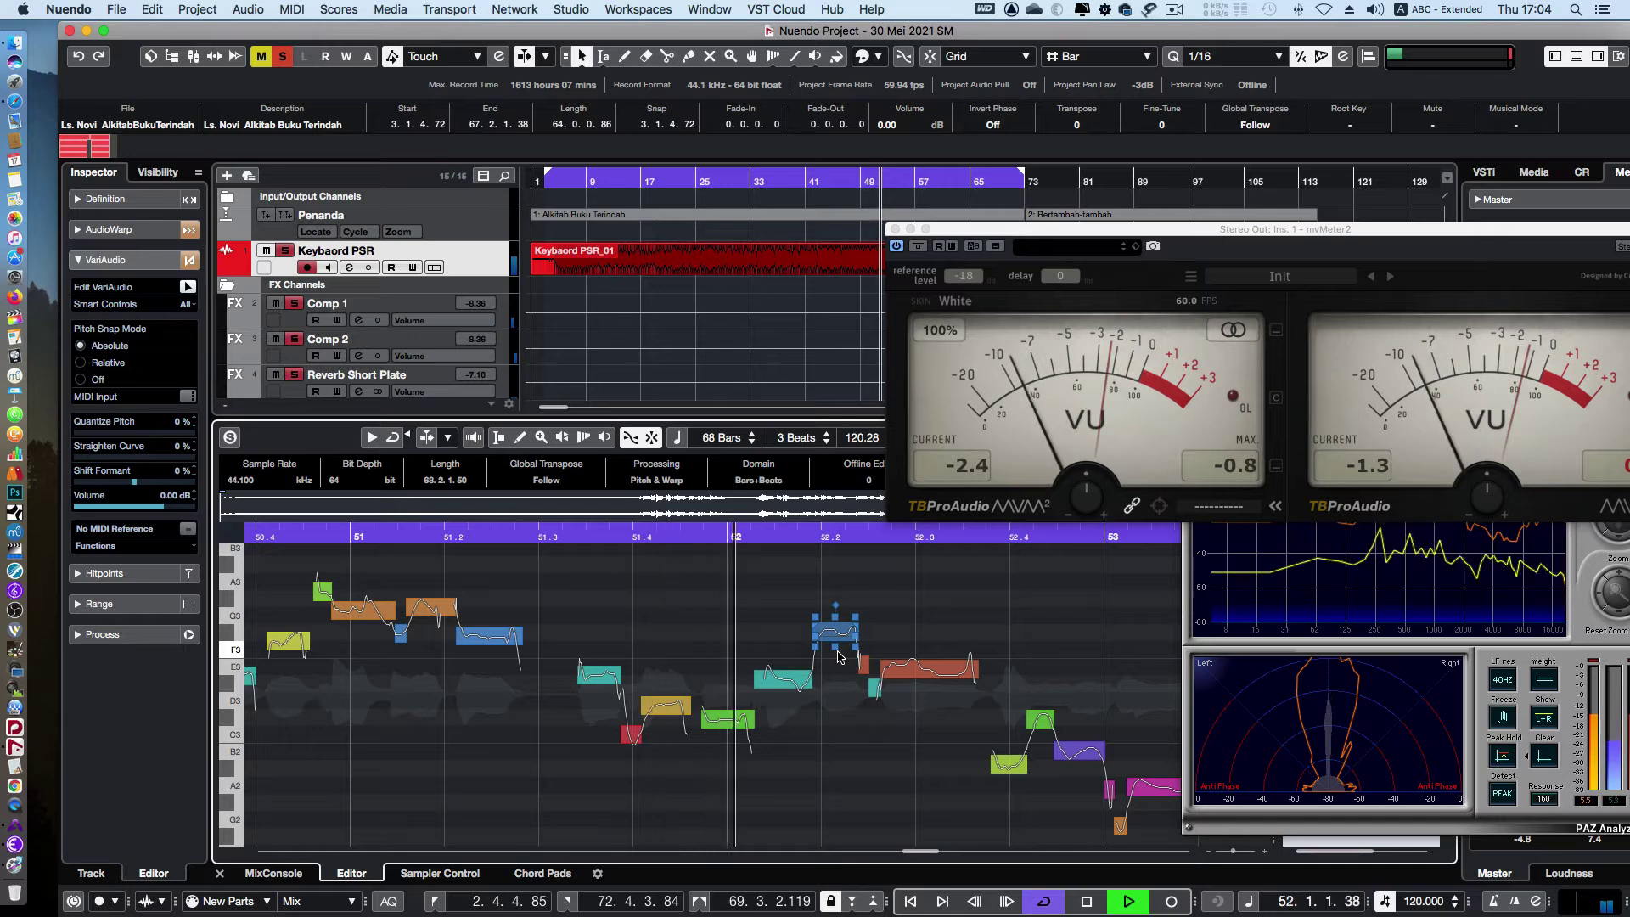
pyautogui.hscroll(2, 839, 656)
pyautogui.hscroll(3, 842, 688)
pyautogui.click(845, 732)
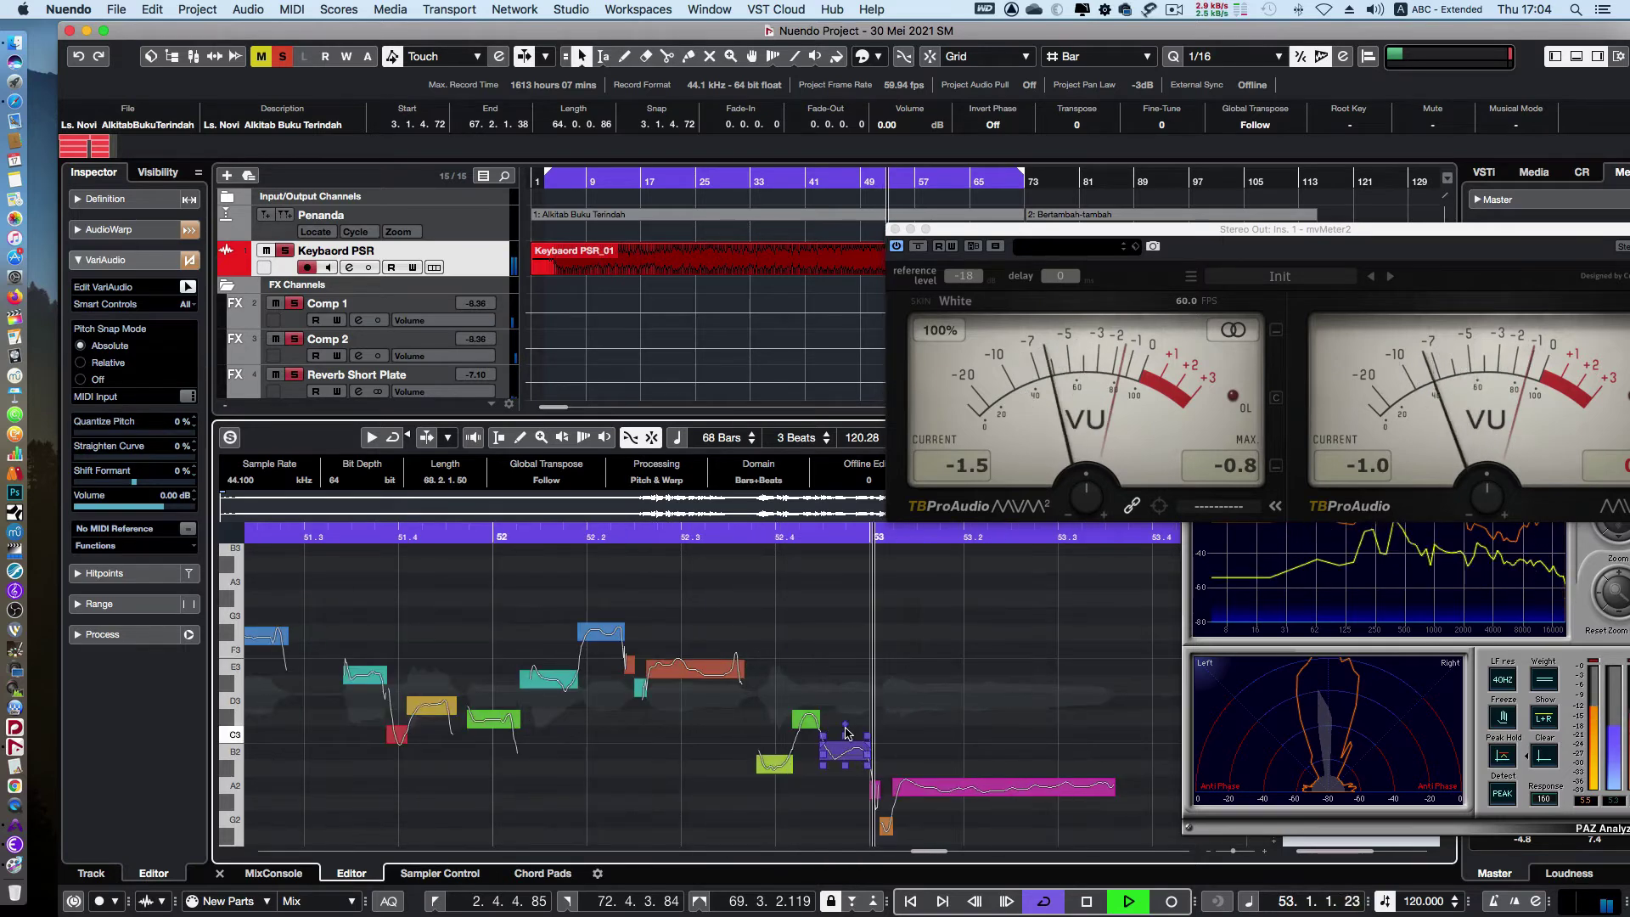
pyautogui.hscroll(15, 855, 728)
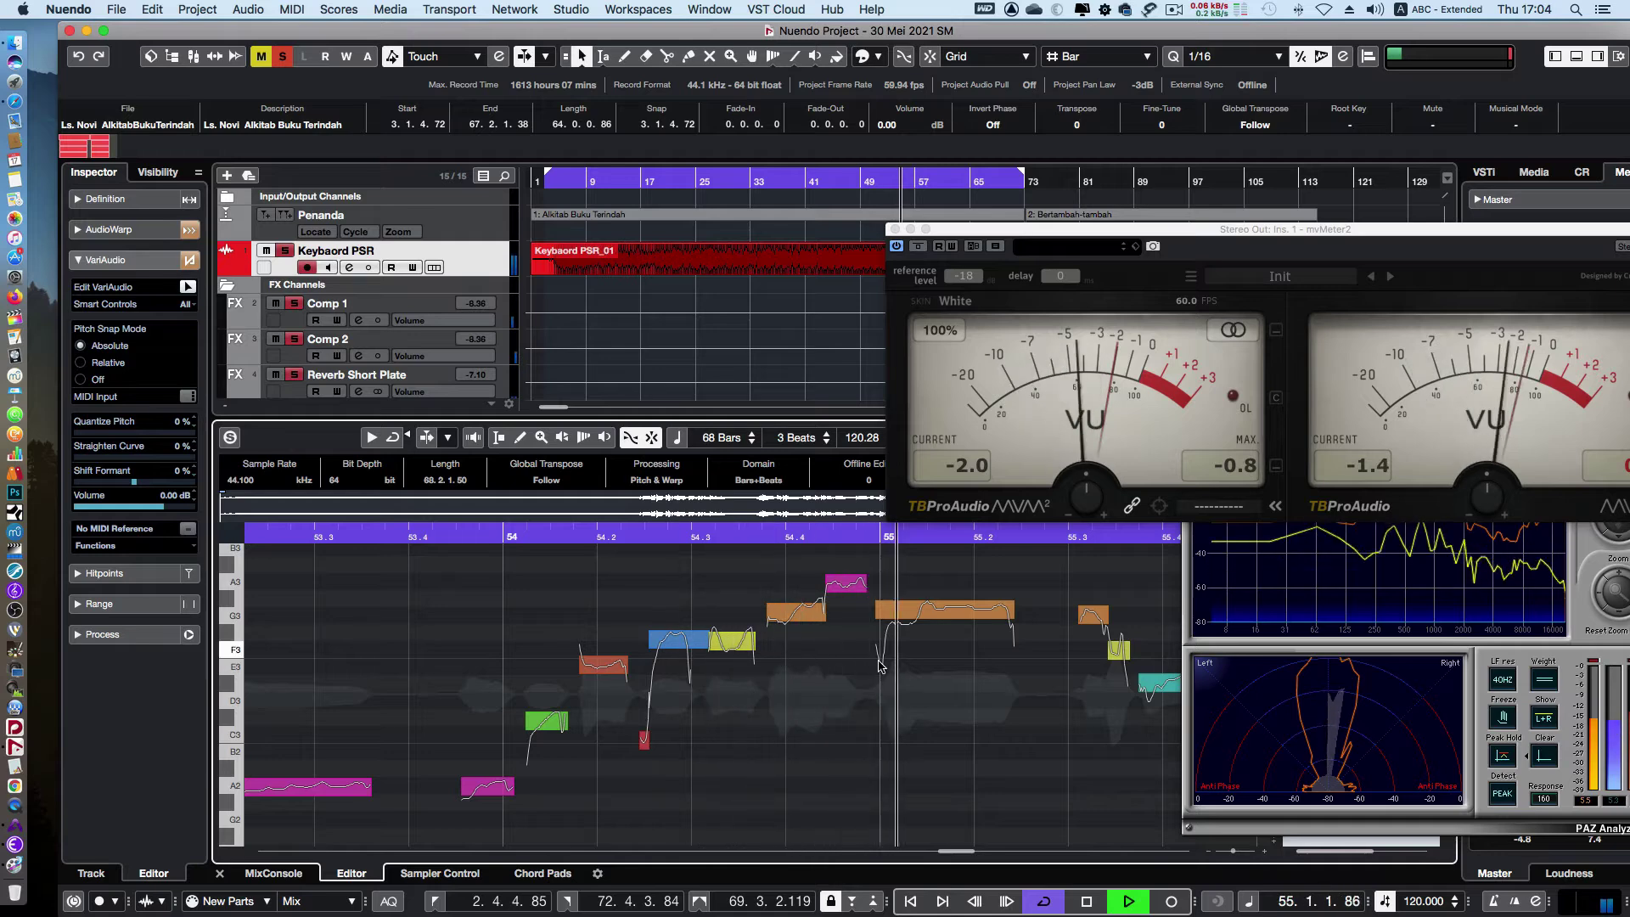
pyautogui.scroll(1, 880, 667)
pyautogui.click(900, 646)
pyautogui.press('space')
pyautogui.moveTo(902, 643); pyautogui.dragTo(905, 633)
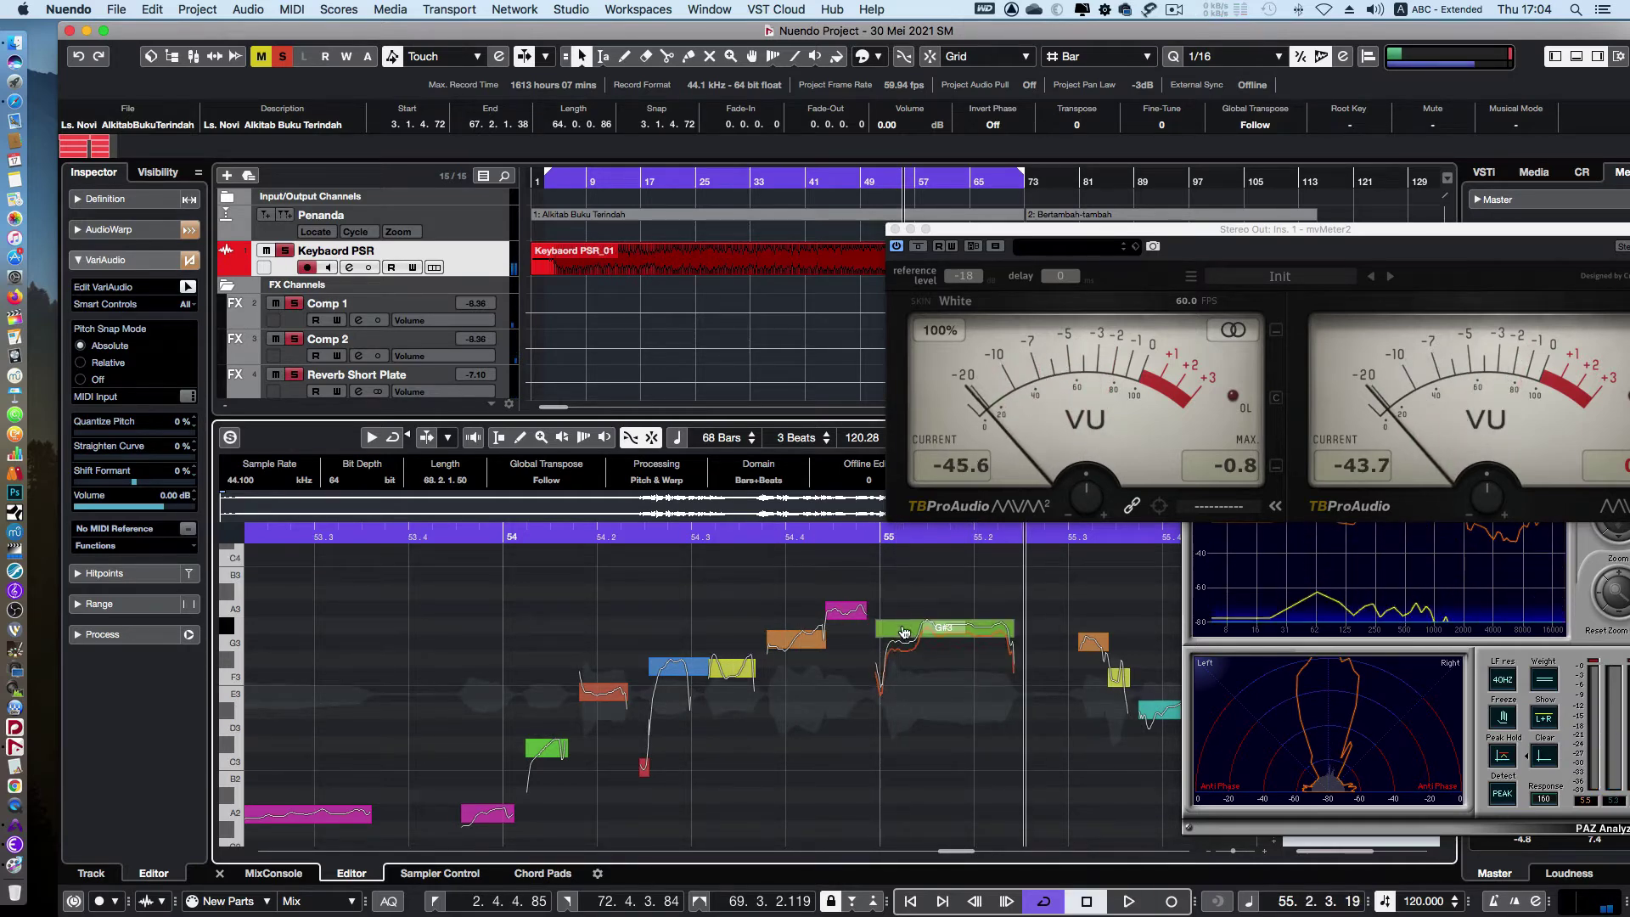
pyautogui.click(765, 536)
pyautogui.press('space')
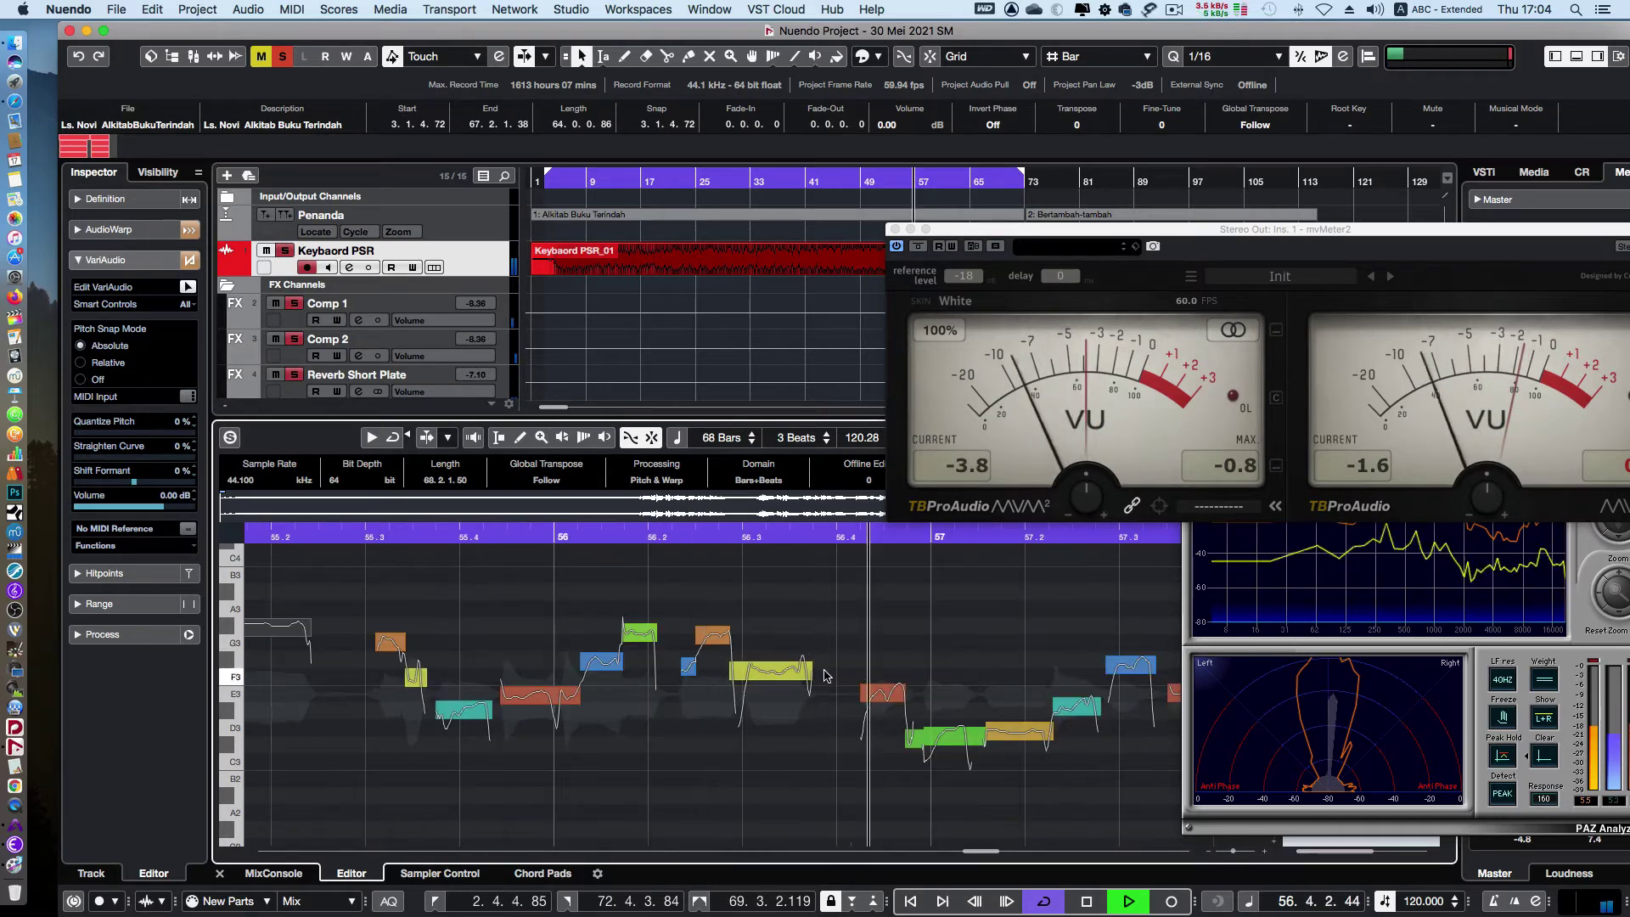
# Raise the long yellow segment around 56.3 slightly and replay from just after the start of bar 56
pyautogui.press('space')
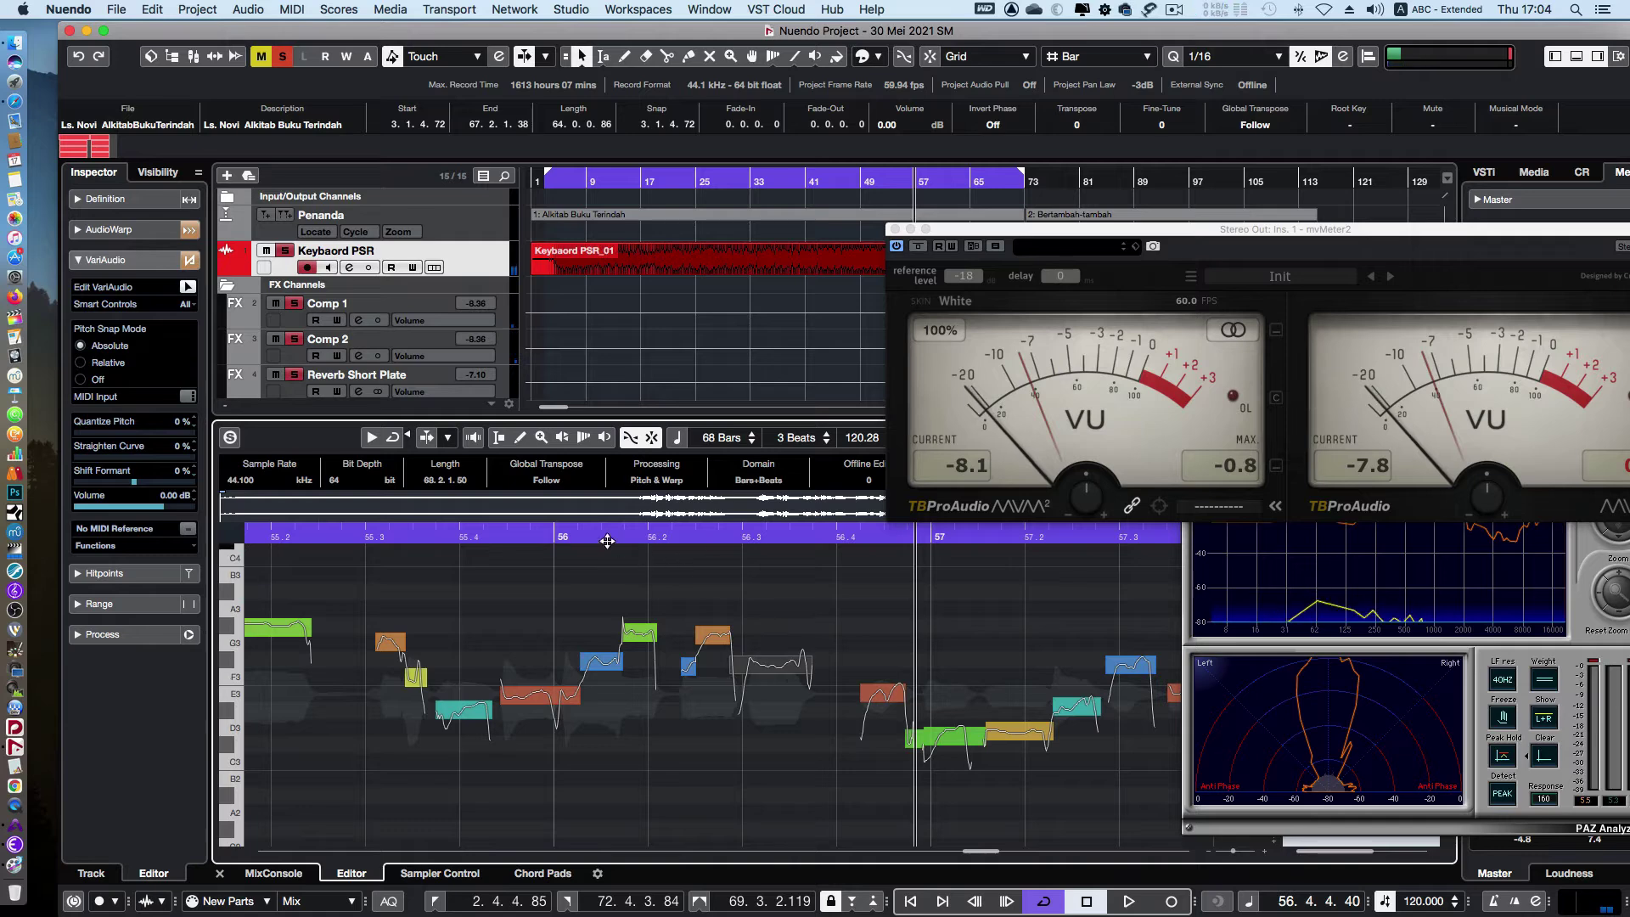
pyautogui.click(607, 541)
pyautogui.press('space')
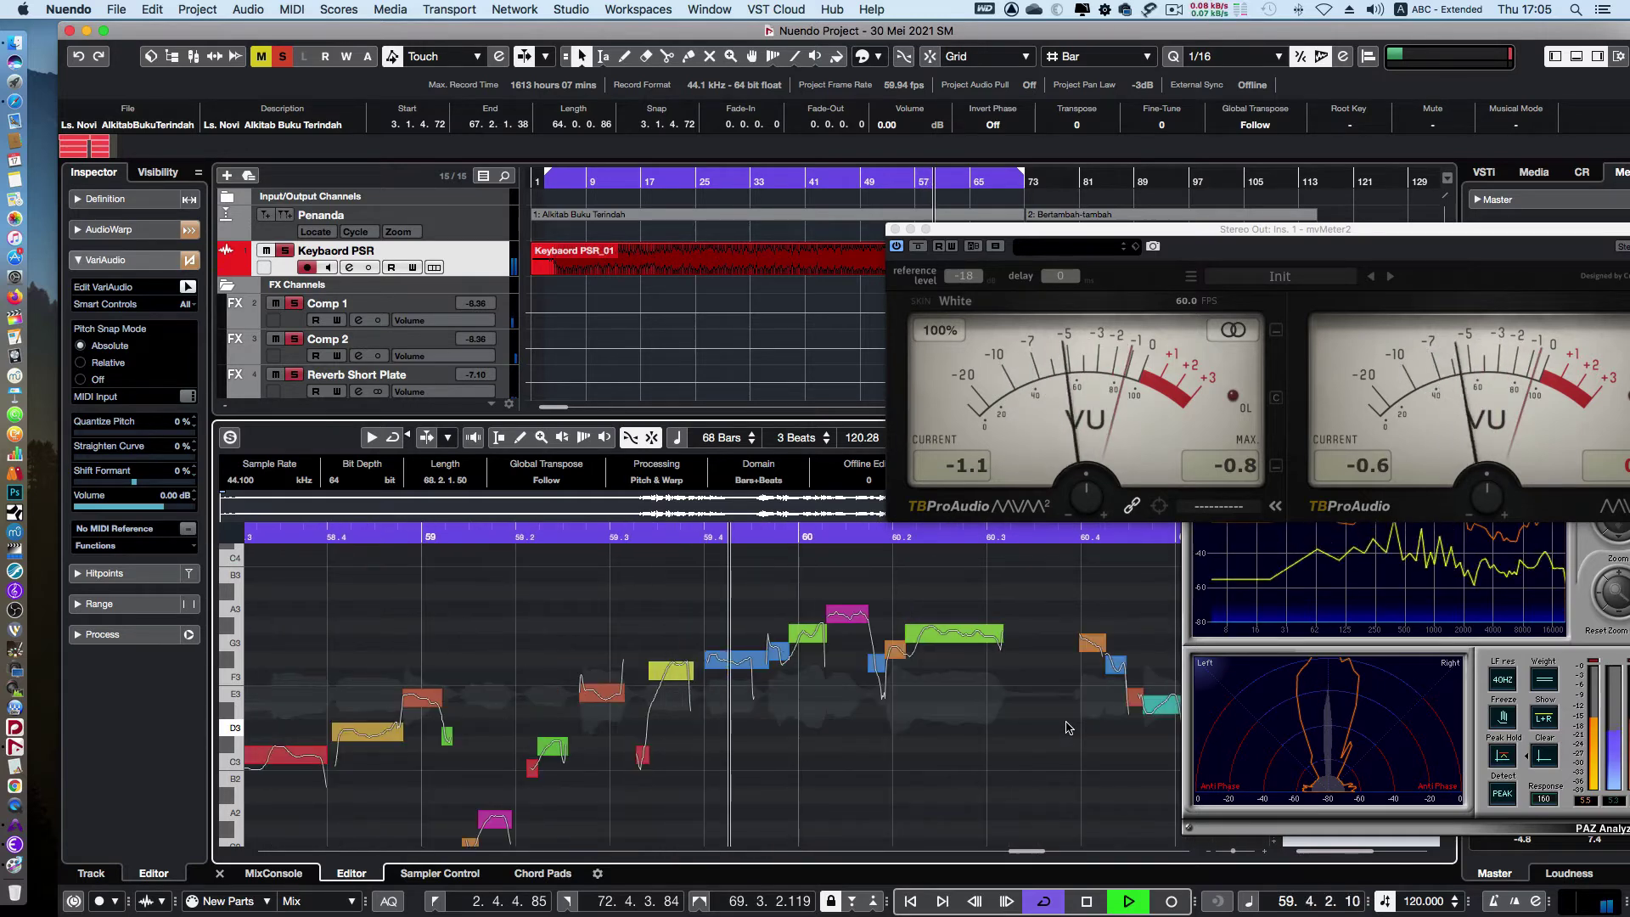
# Snap the long green segment starting at 60.2 onto G#3 and replay from just before bar 60
pyautogui.click(951, 637)
pyautogui.press('space')
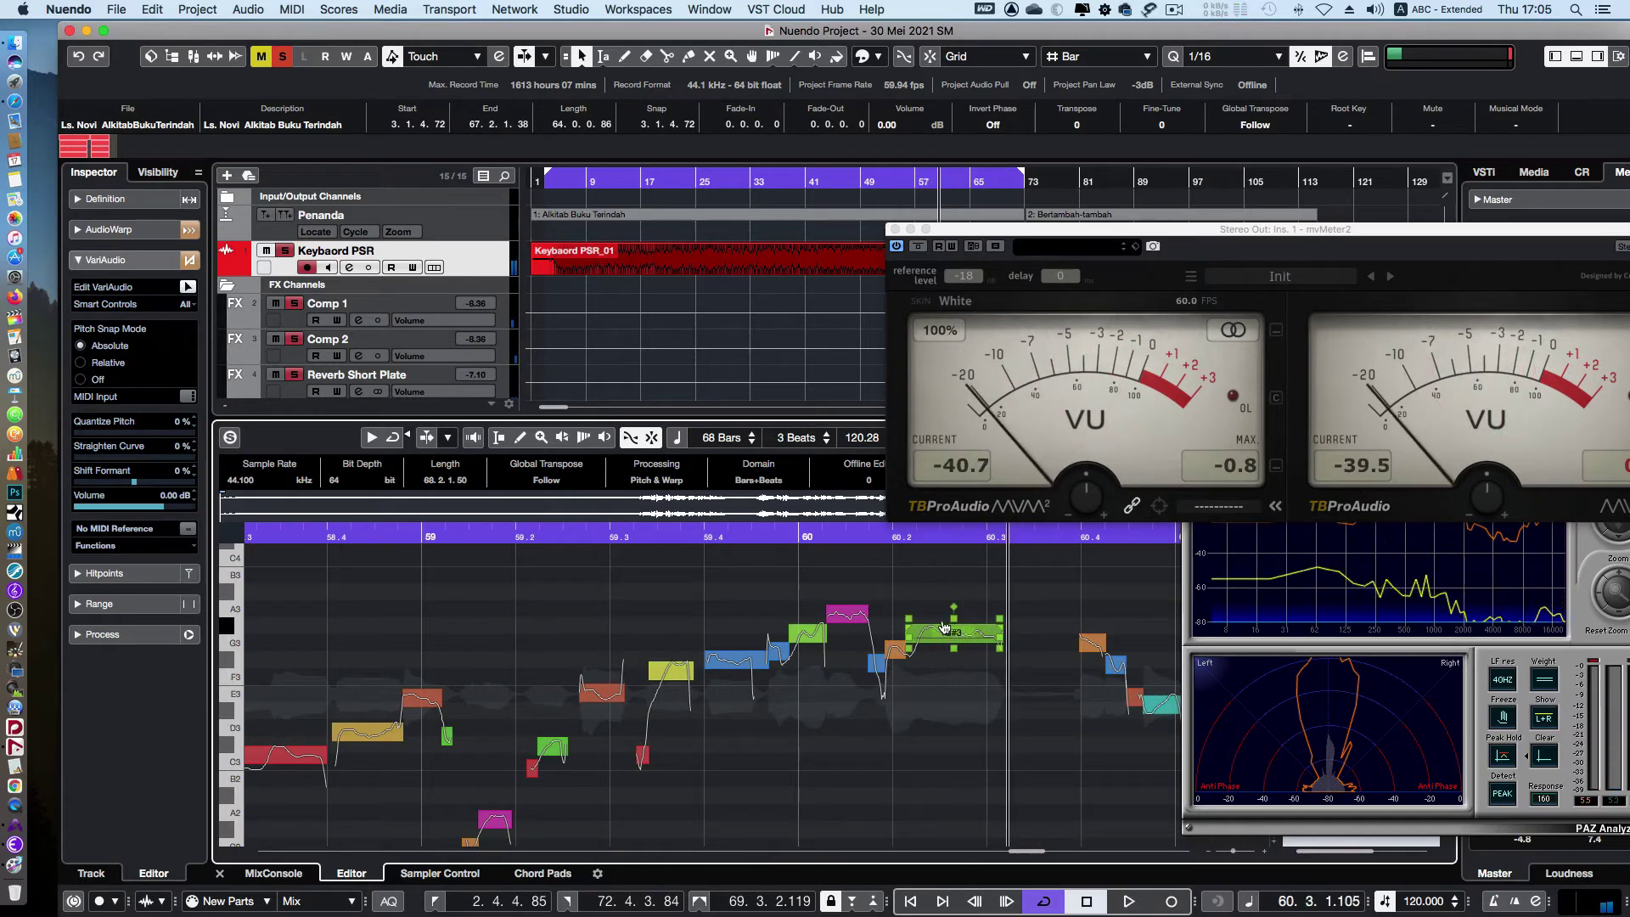
pyautogui.press('Delete')
pyautogui.click(777, 534)
pyautogui.press('space')
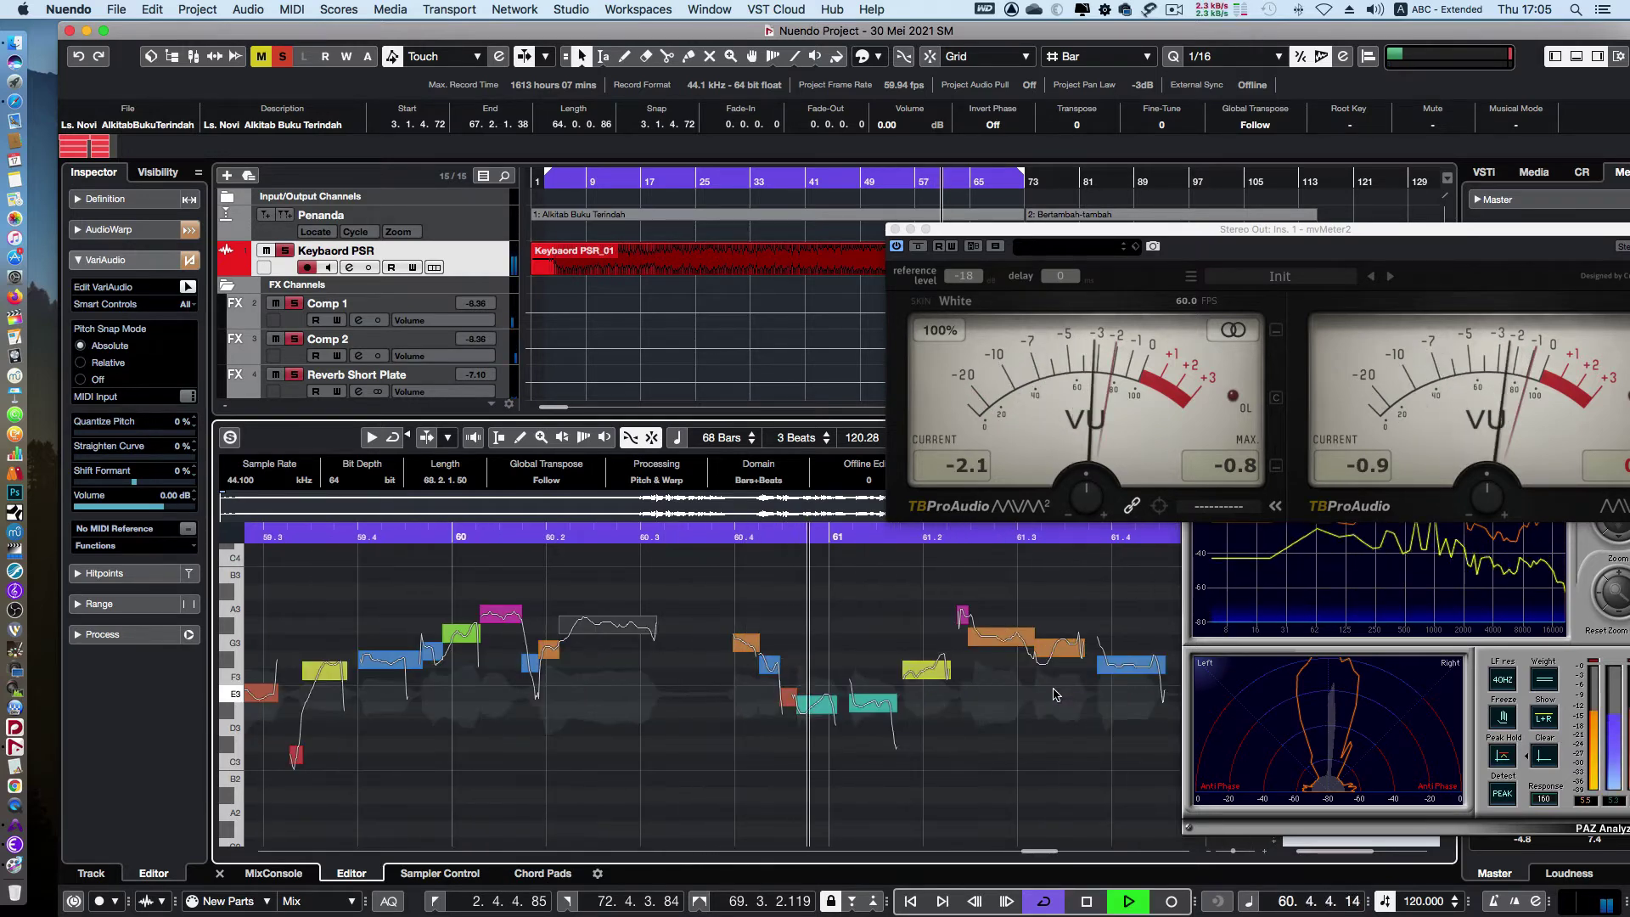
# Raise the second orange segment at 61.3, snap the blue segment at 61.4 onto F#3, and replay from about 61.2
pyautogui.click(1063, 650)
pyautogui.press('space')
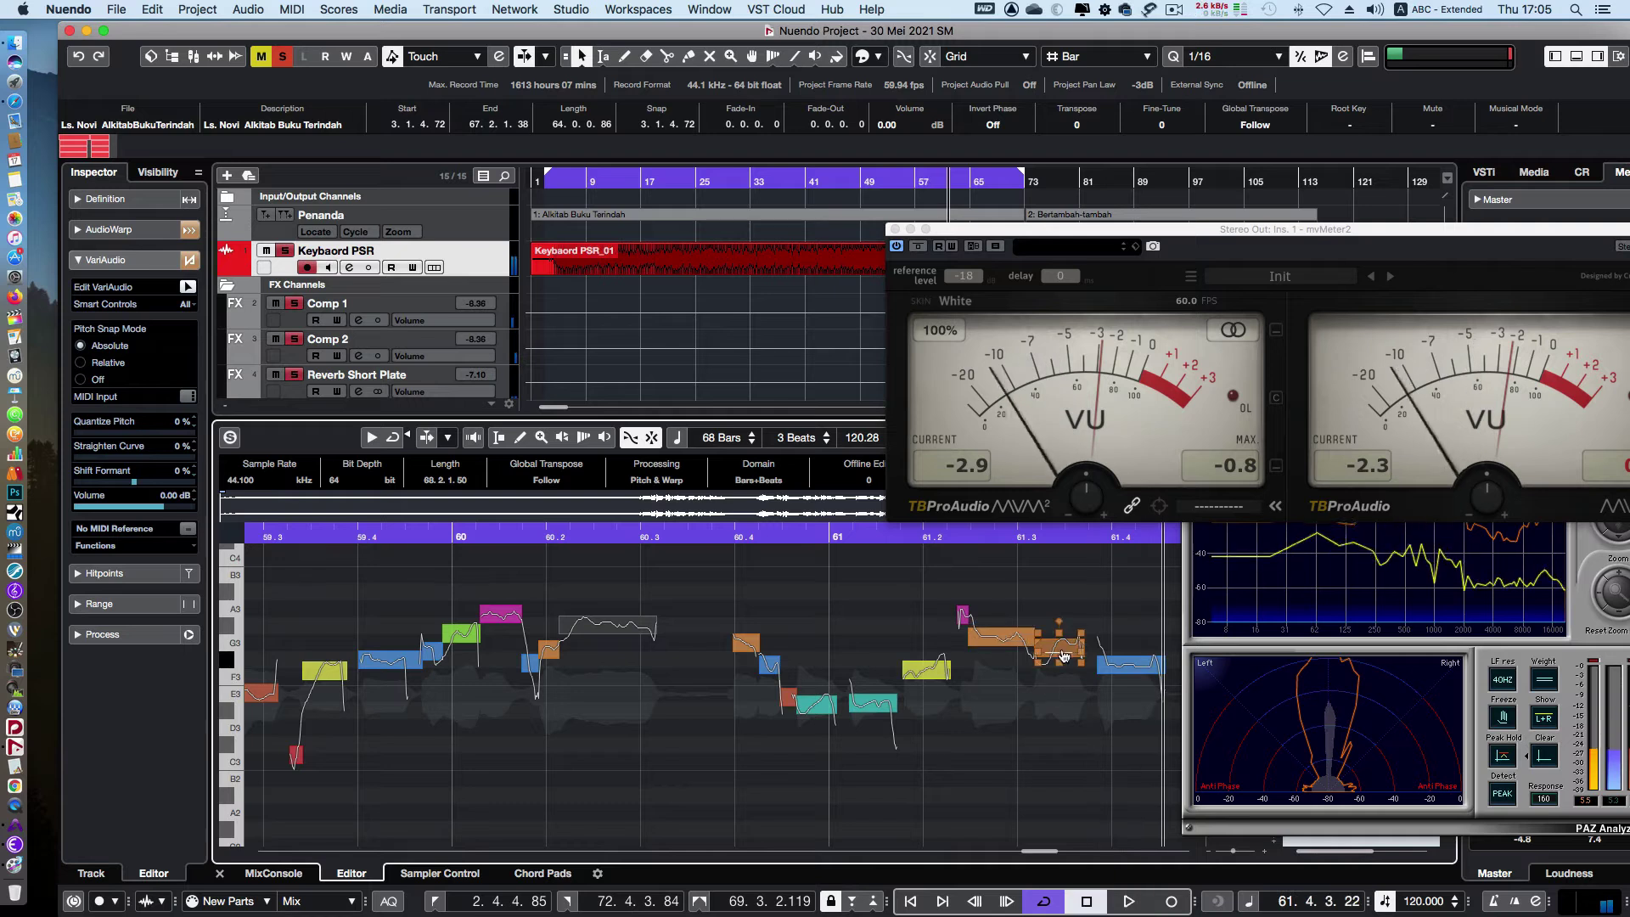
pyautogui.click(1117, 670)
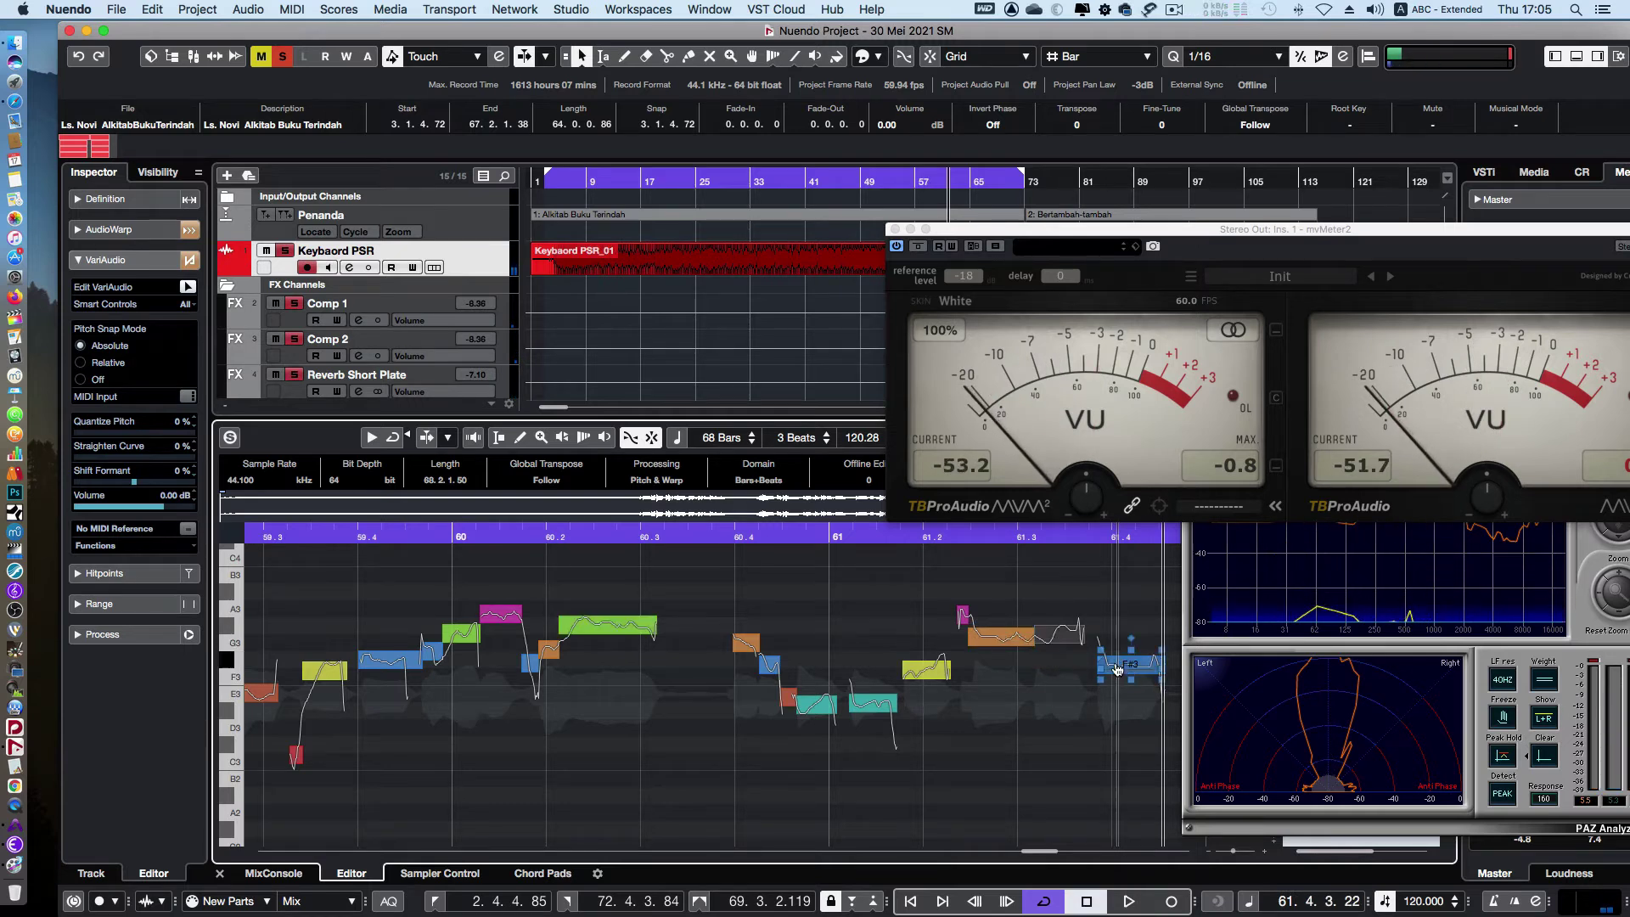
pyautogui.click(911, 567)
pyautogui.press('space')
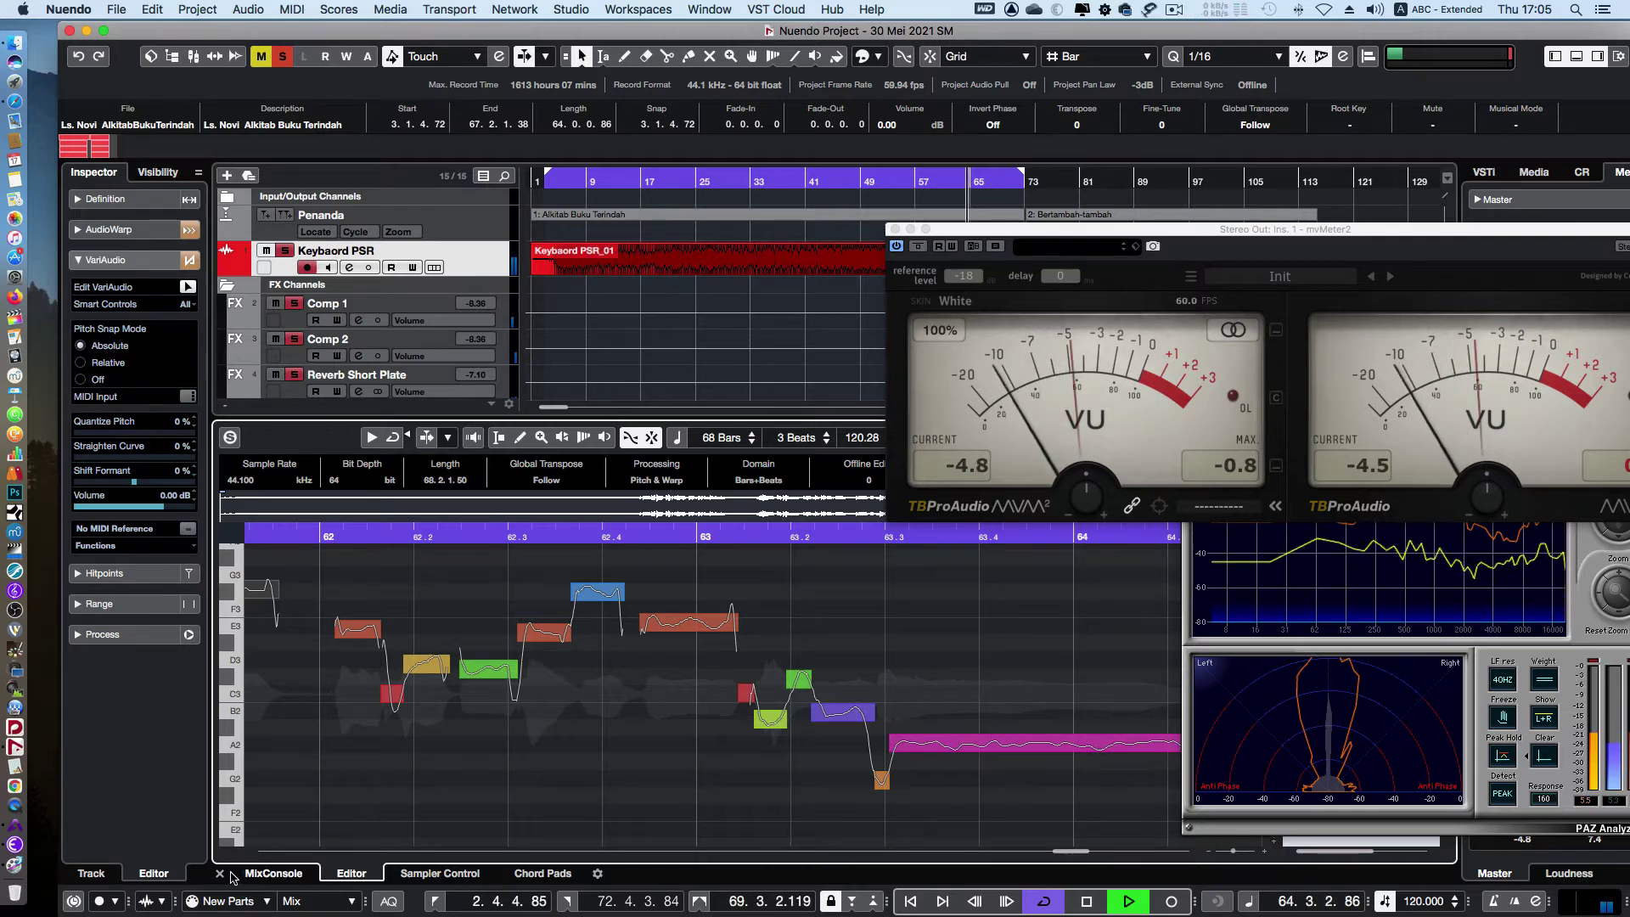
# Close the VariAudio editor and unmute the second vocal track, playing the mix from about bar 38
pyautogui.click(352, 873)
pyautogui.press('space')
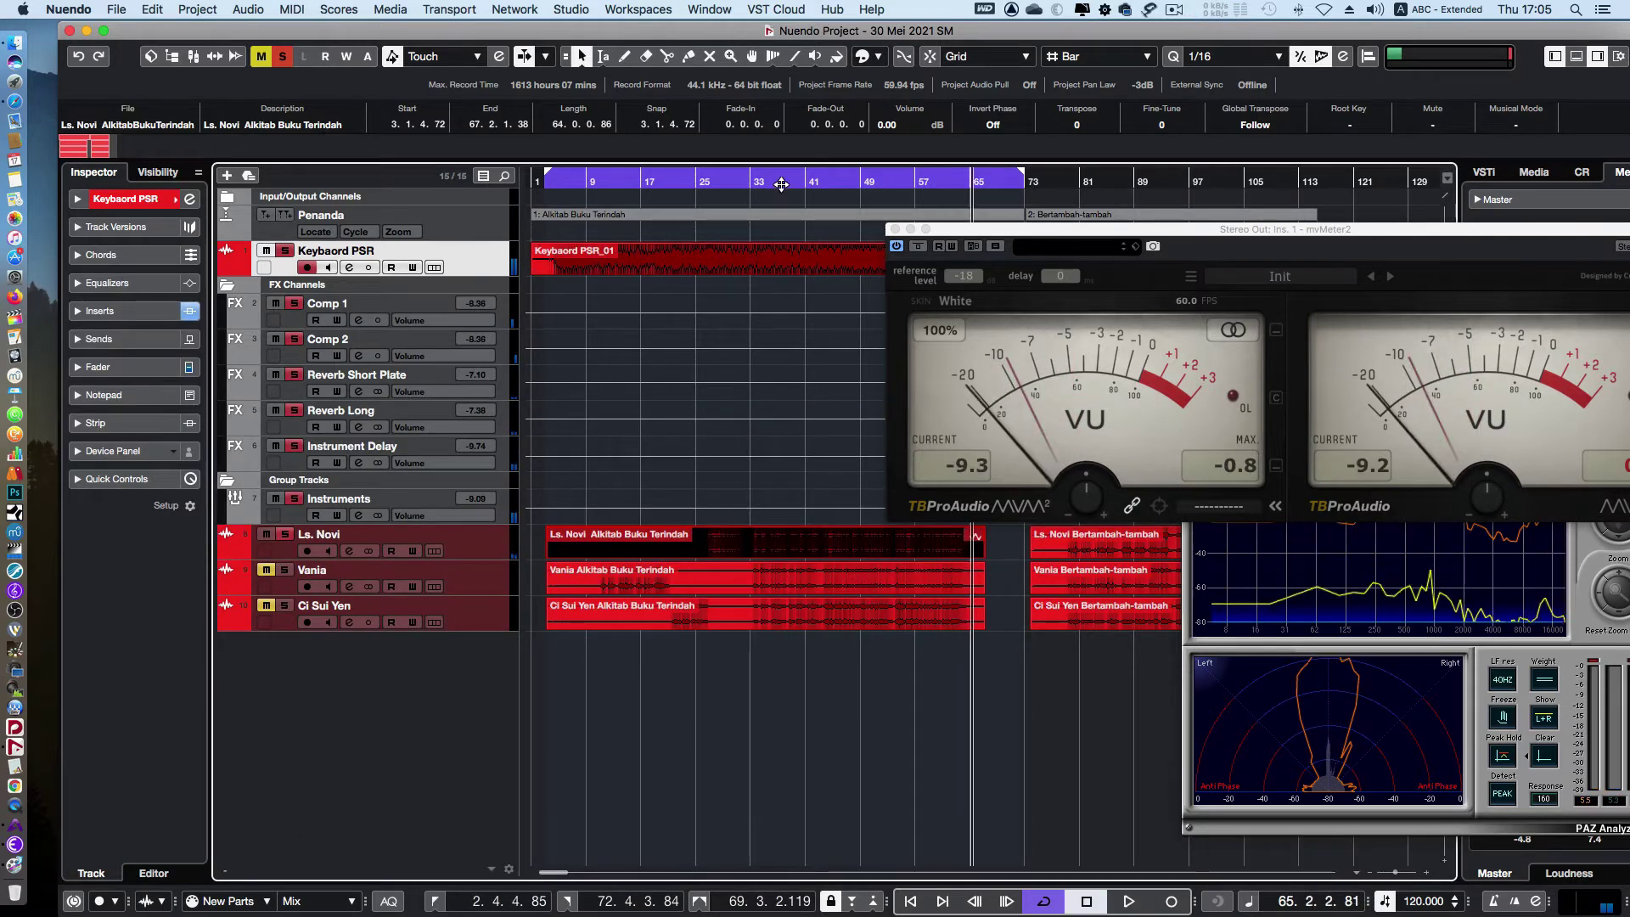
pyautogui.click(266, 570)
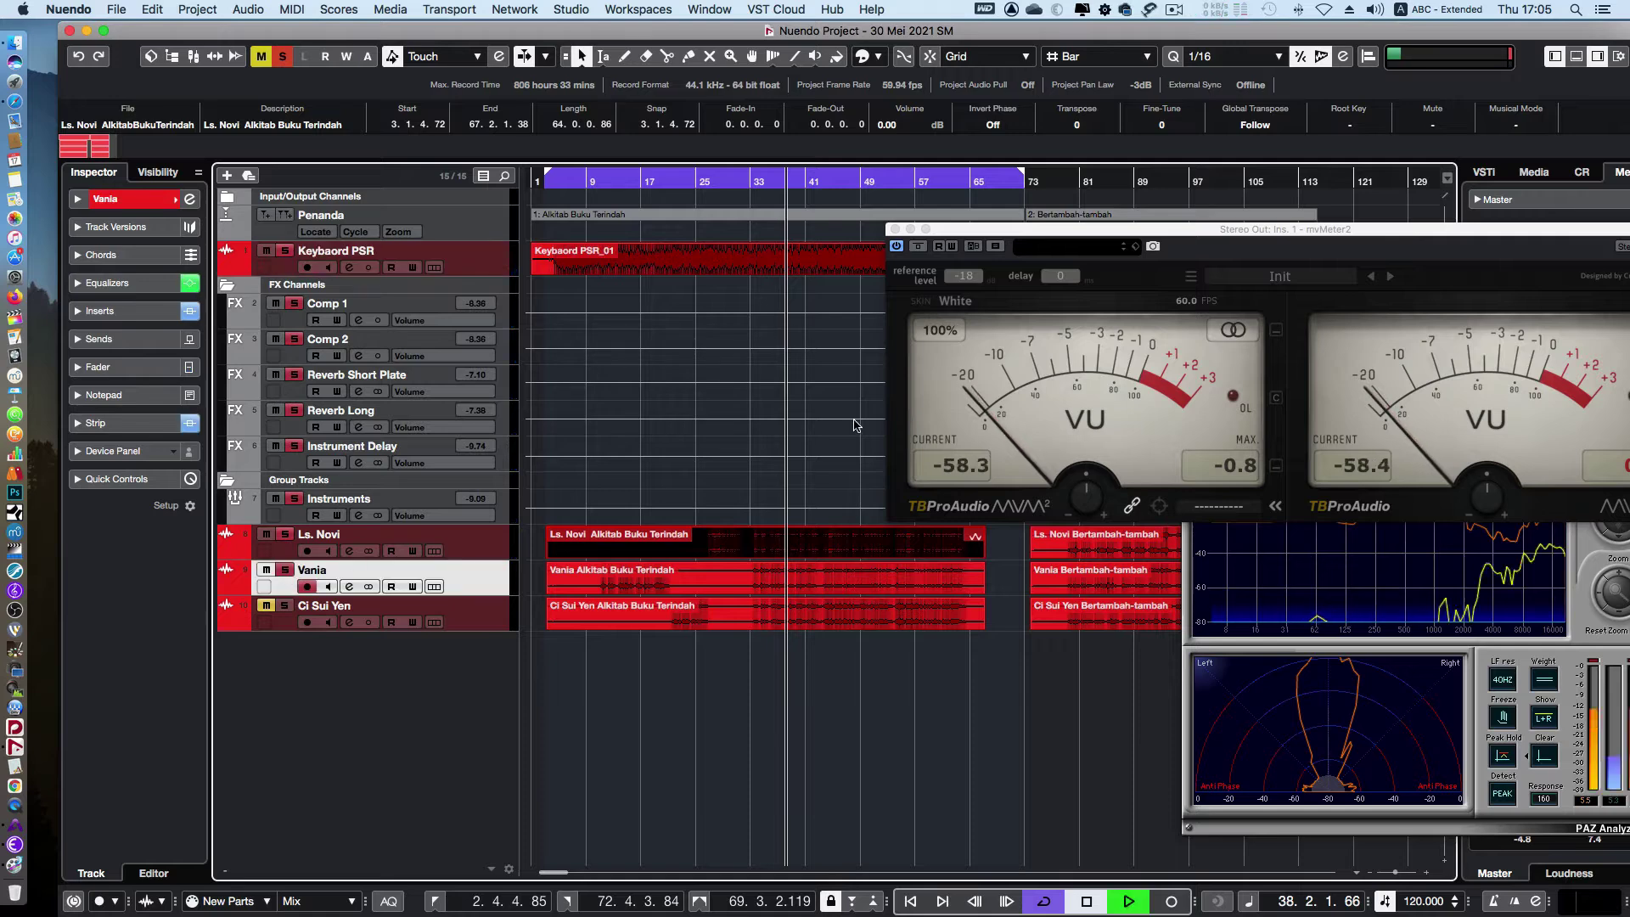
pyautogui.press('space')
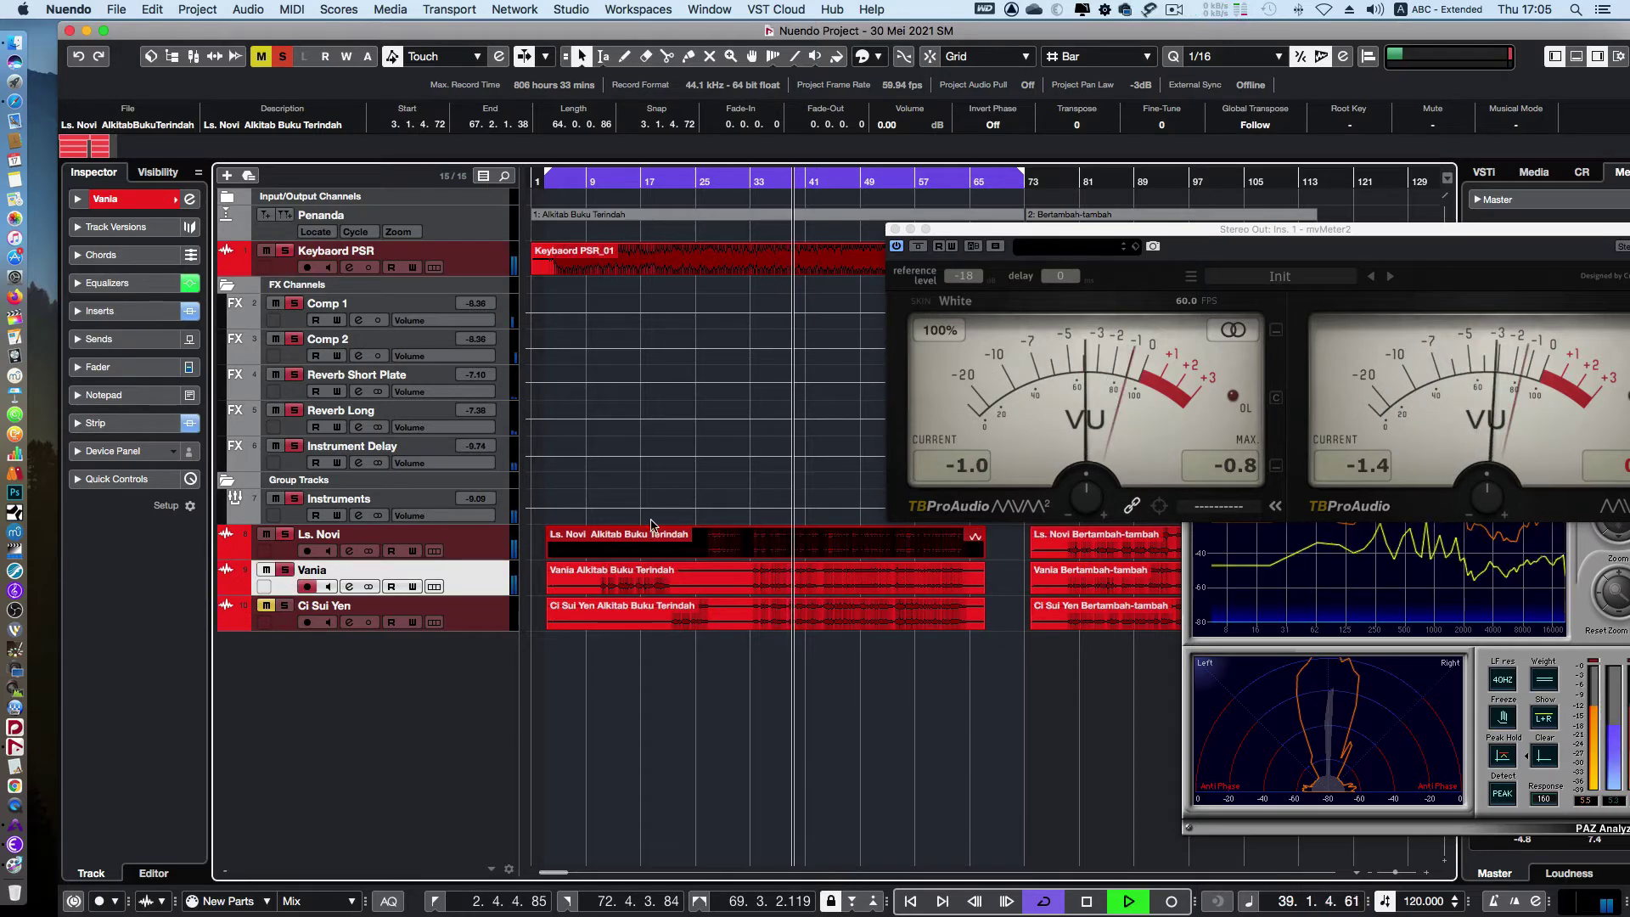
pyautogui.click(606, 683)
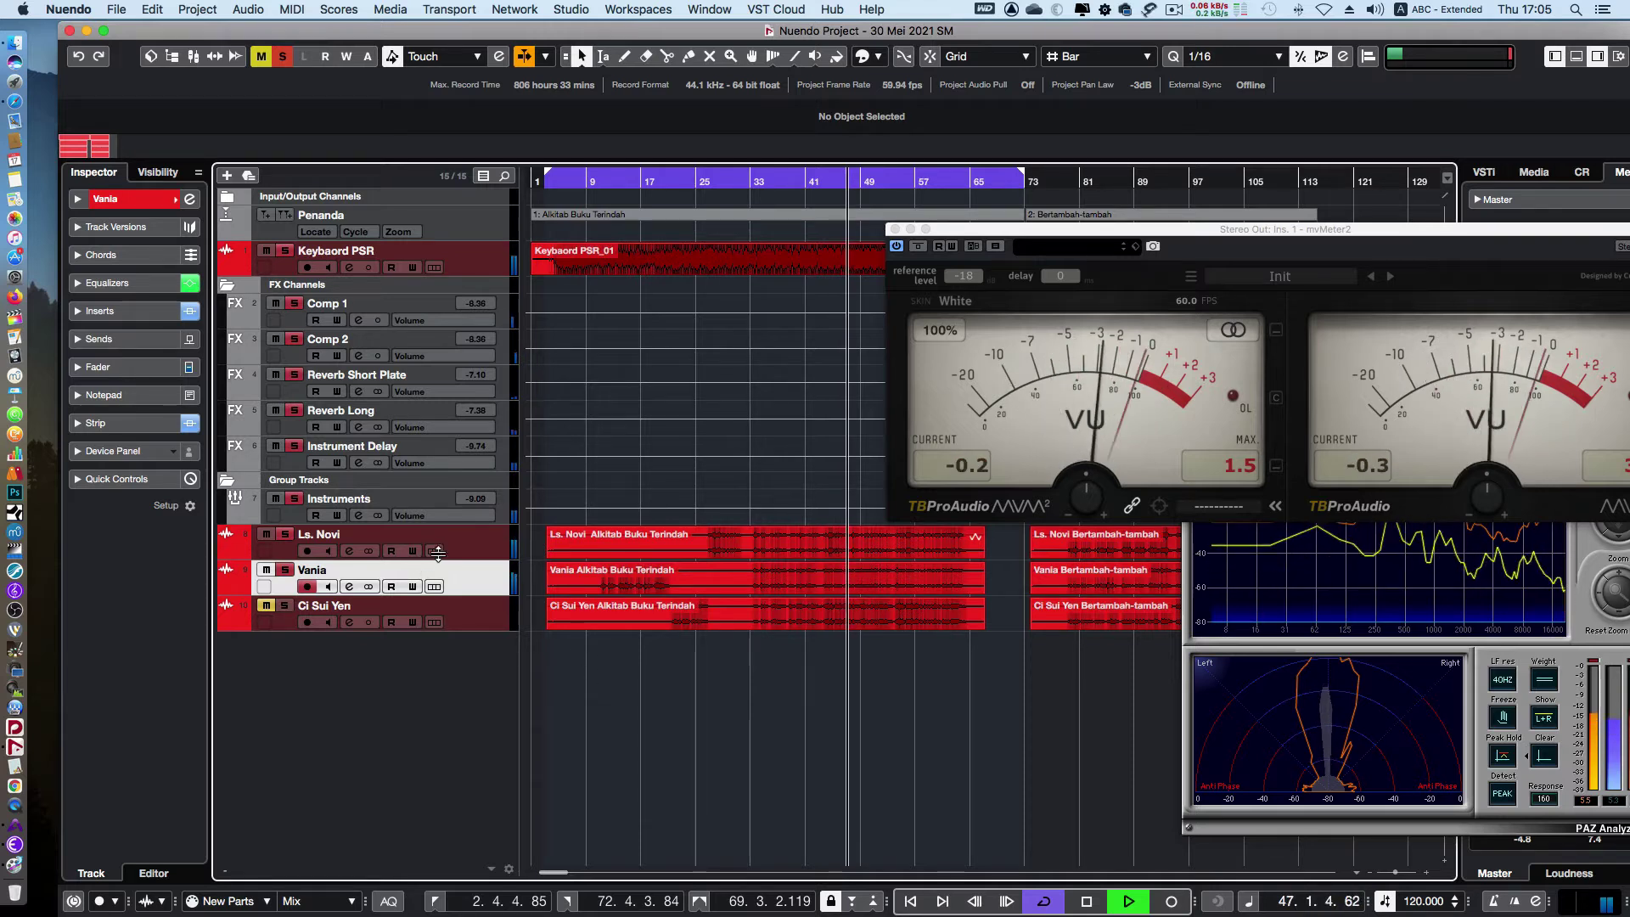
# Review the first vocal track's channel settings and its Vocal Rider Mono insert during playback, and close both windows
pyautogui.click(460, 531)
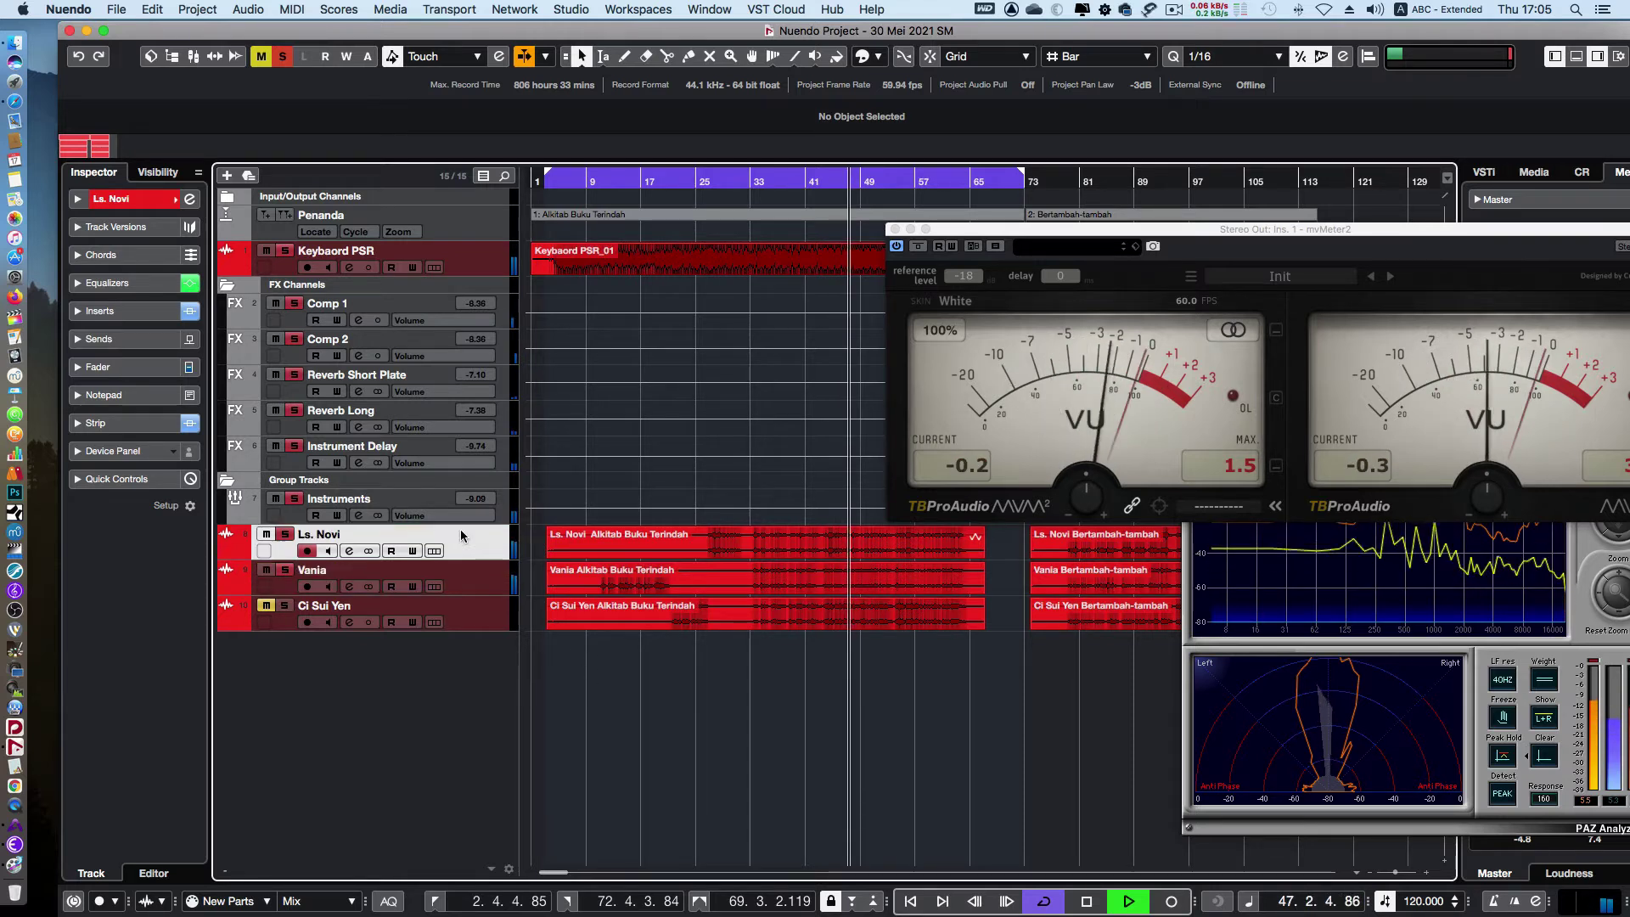
pyautogui.click(190, 200)
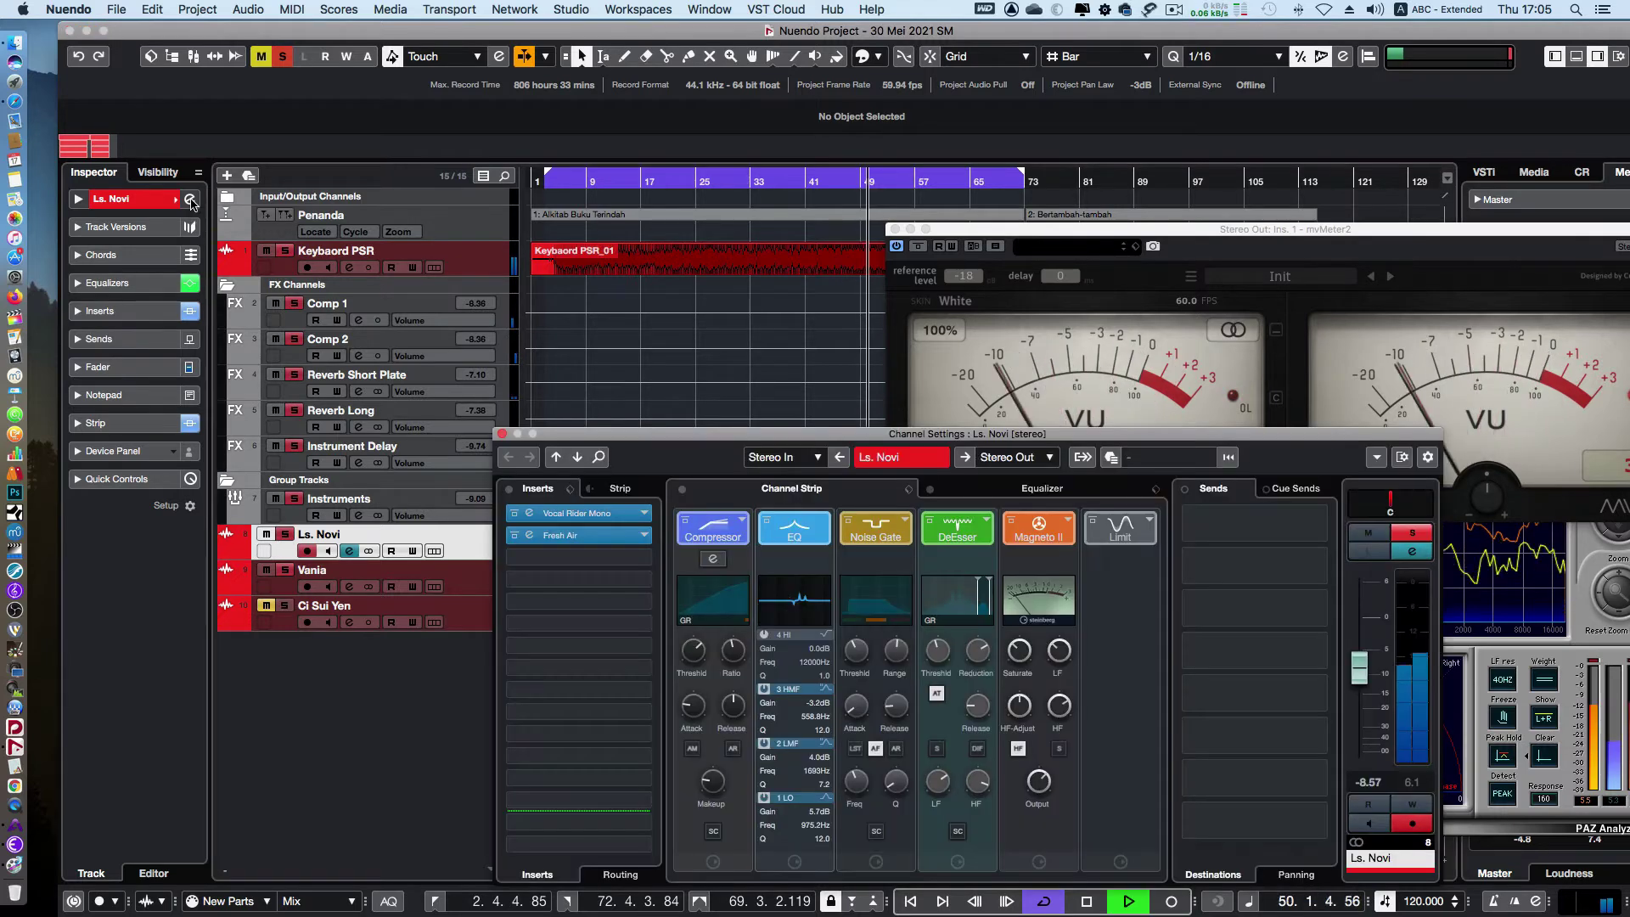
pyautogui.click(531, 514)
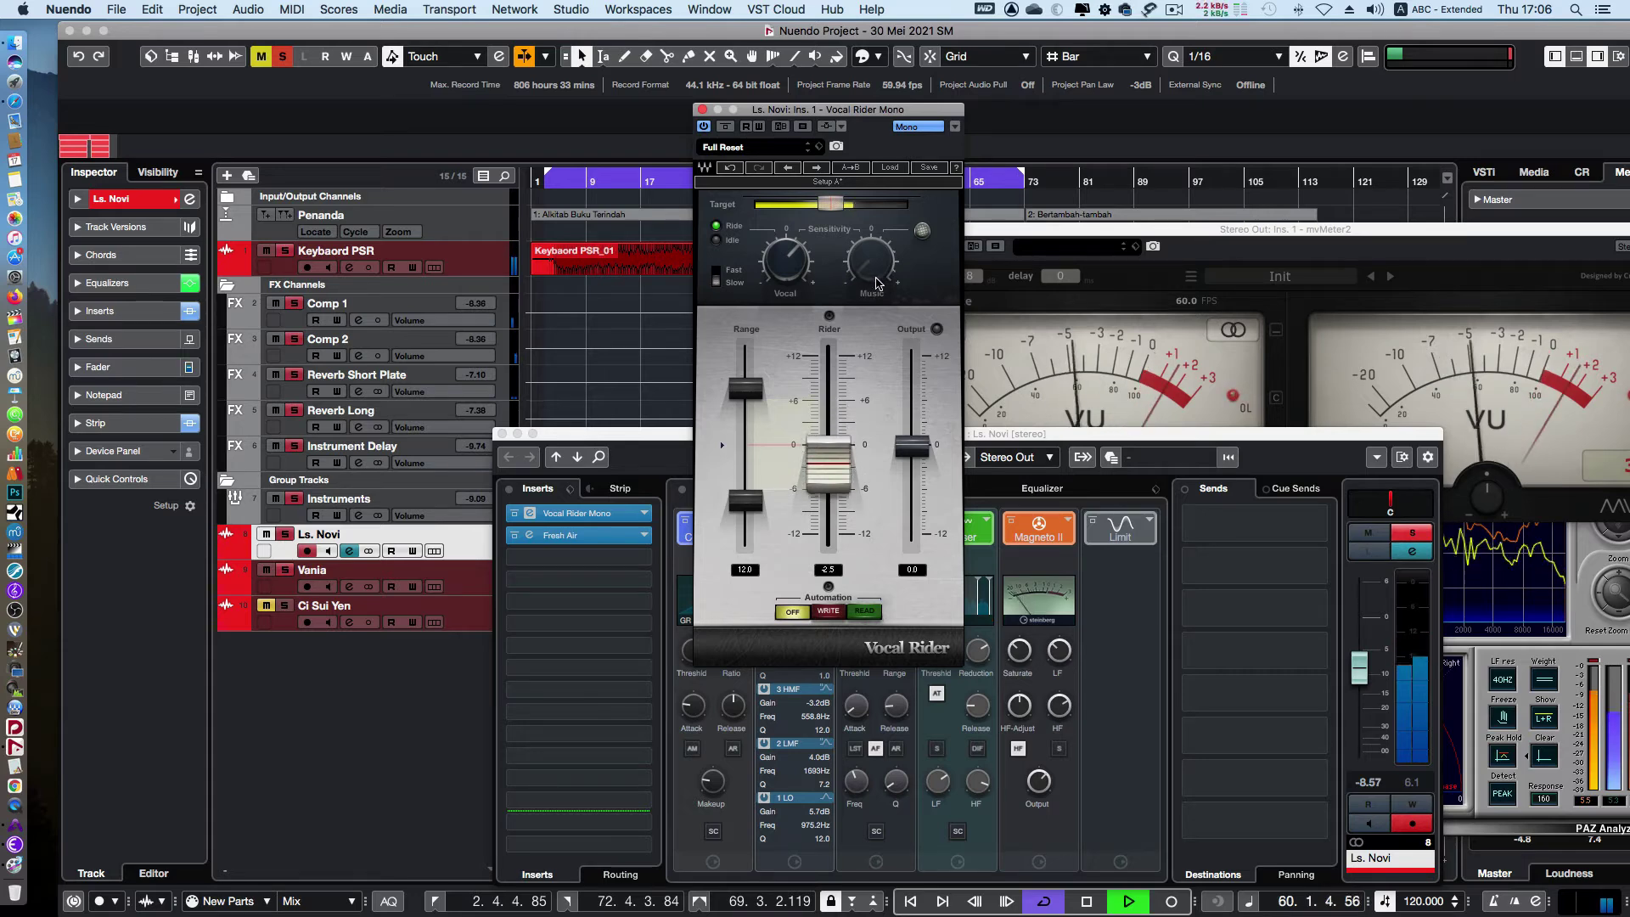
pyautogui.click(702, 110)
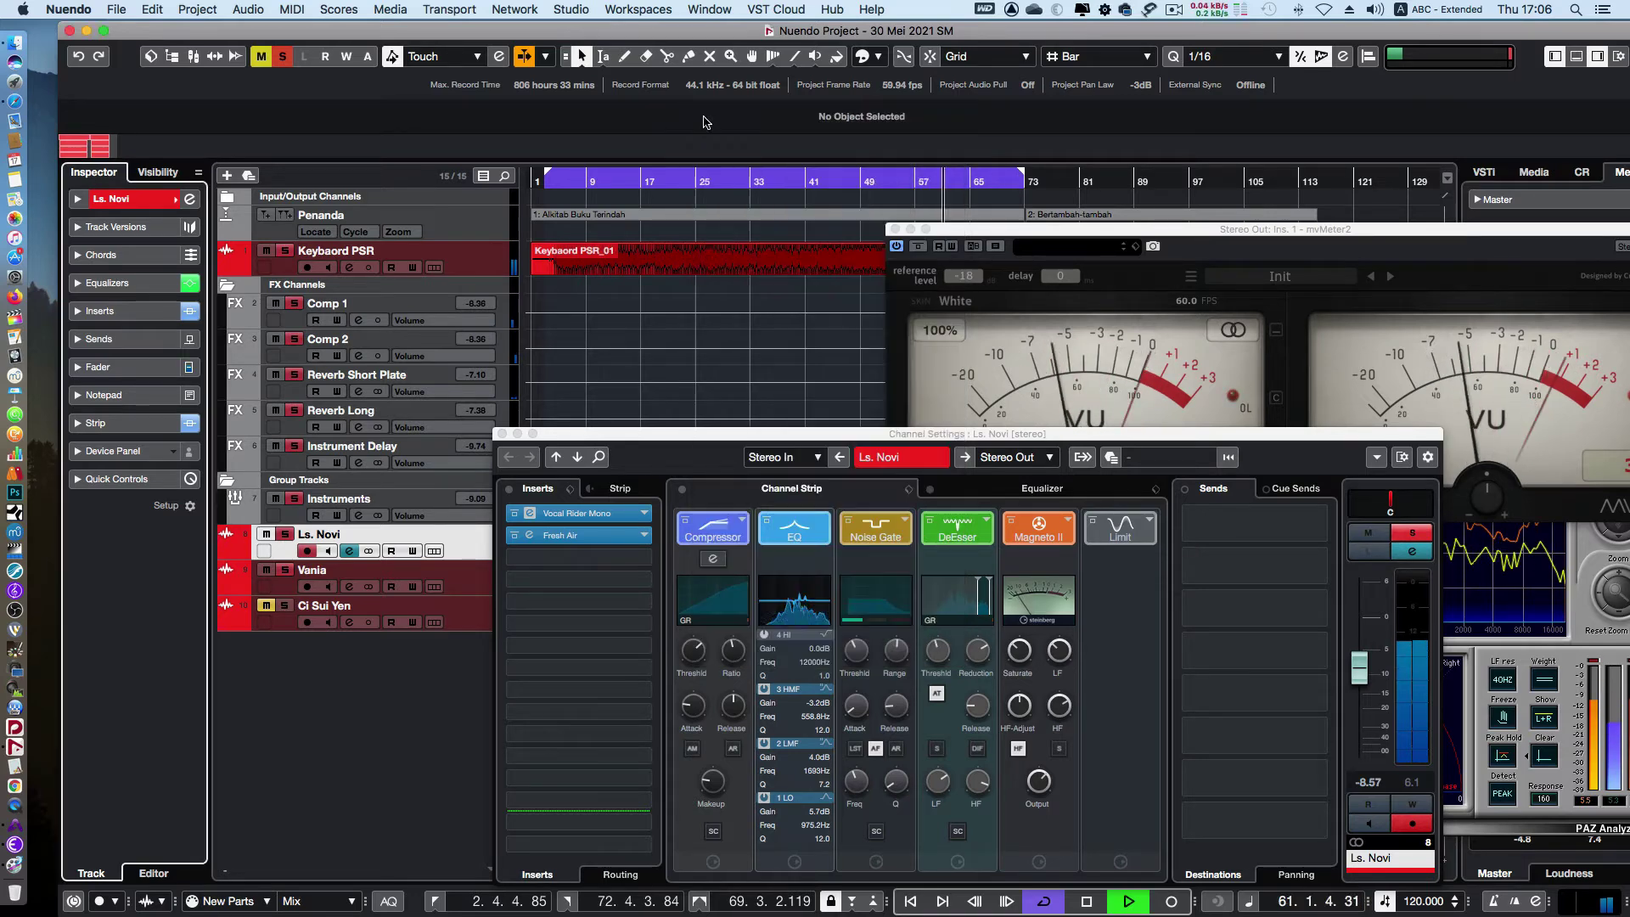
pyautogui.click(502, 434)
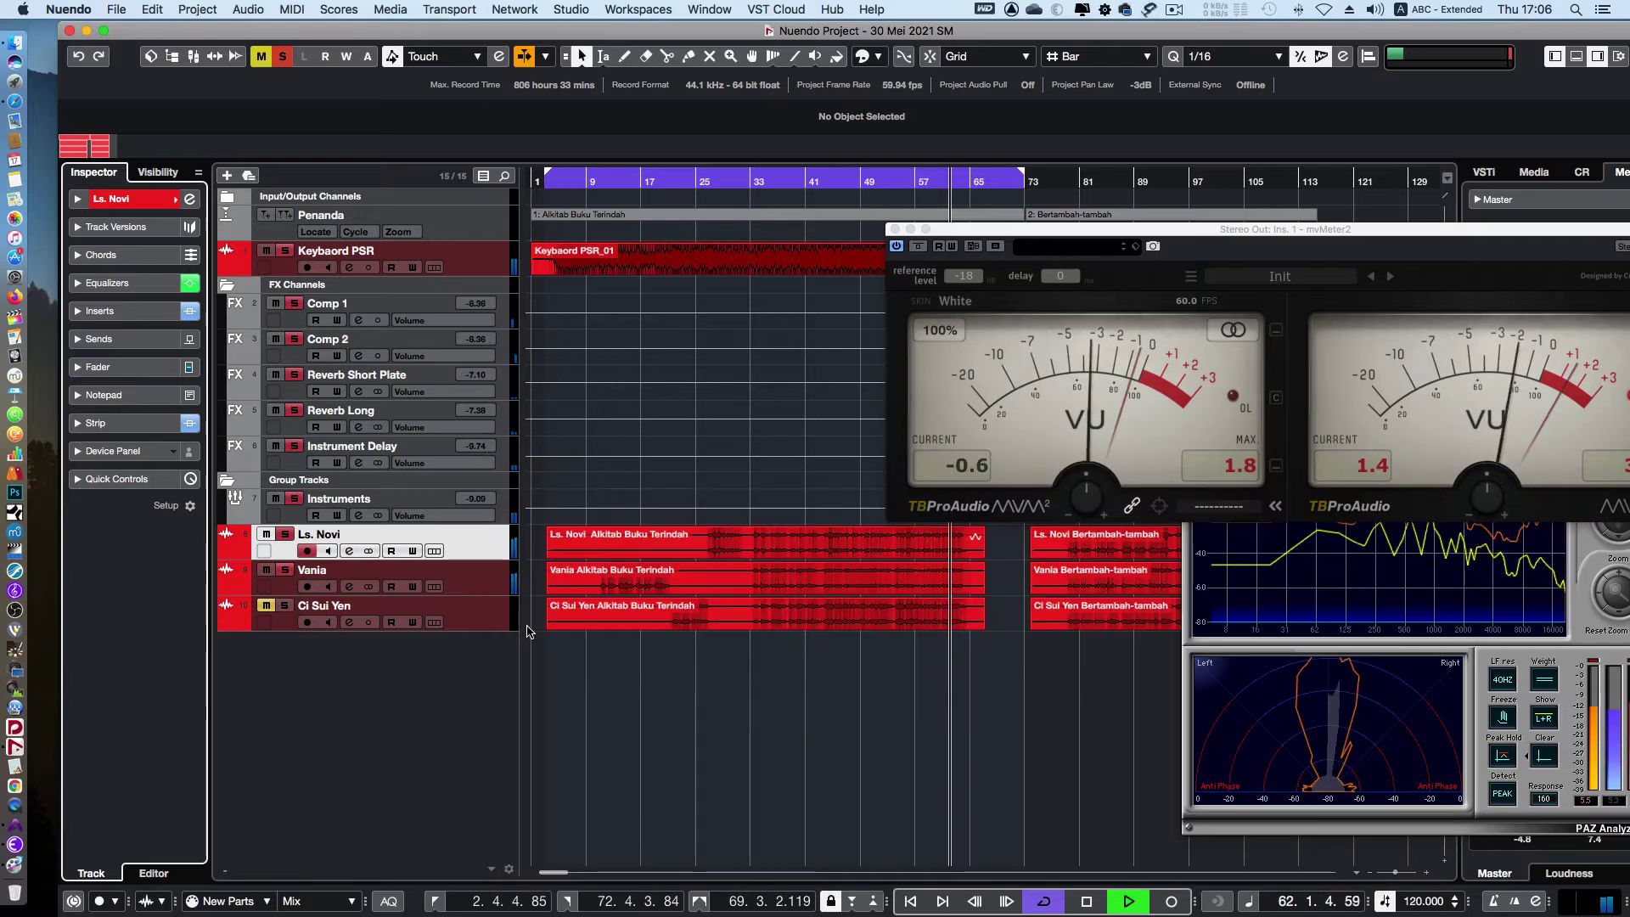
# Stop playback, solo only the third vocal track, and play it from about bar 20
pyautogui.click(442, 587)
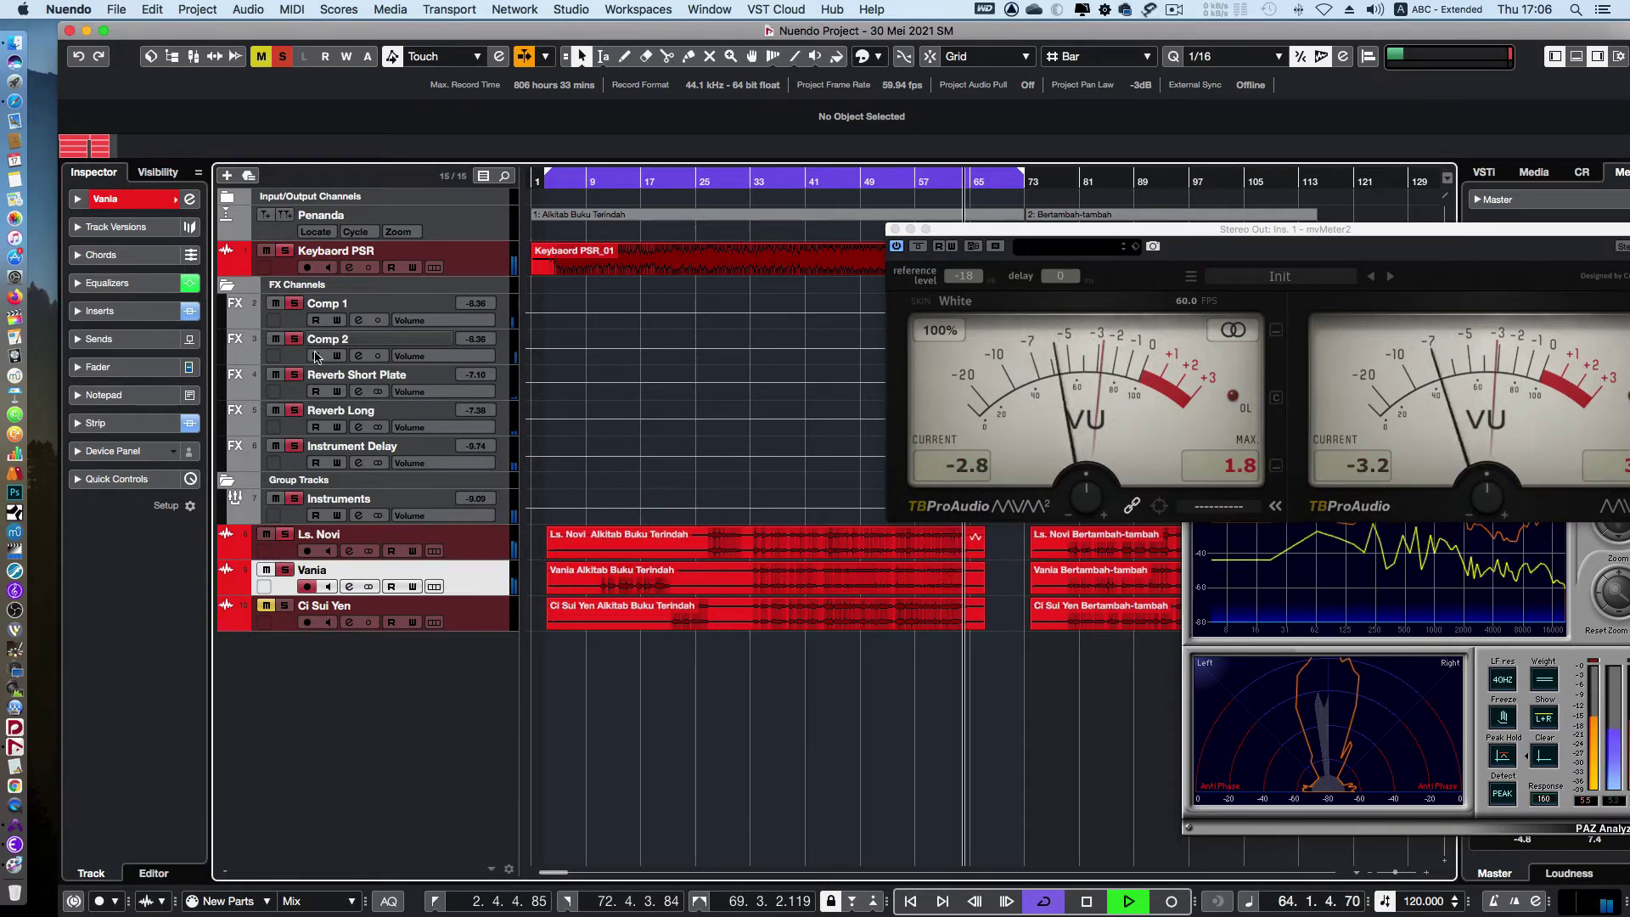
pyautogui.press('space')
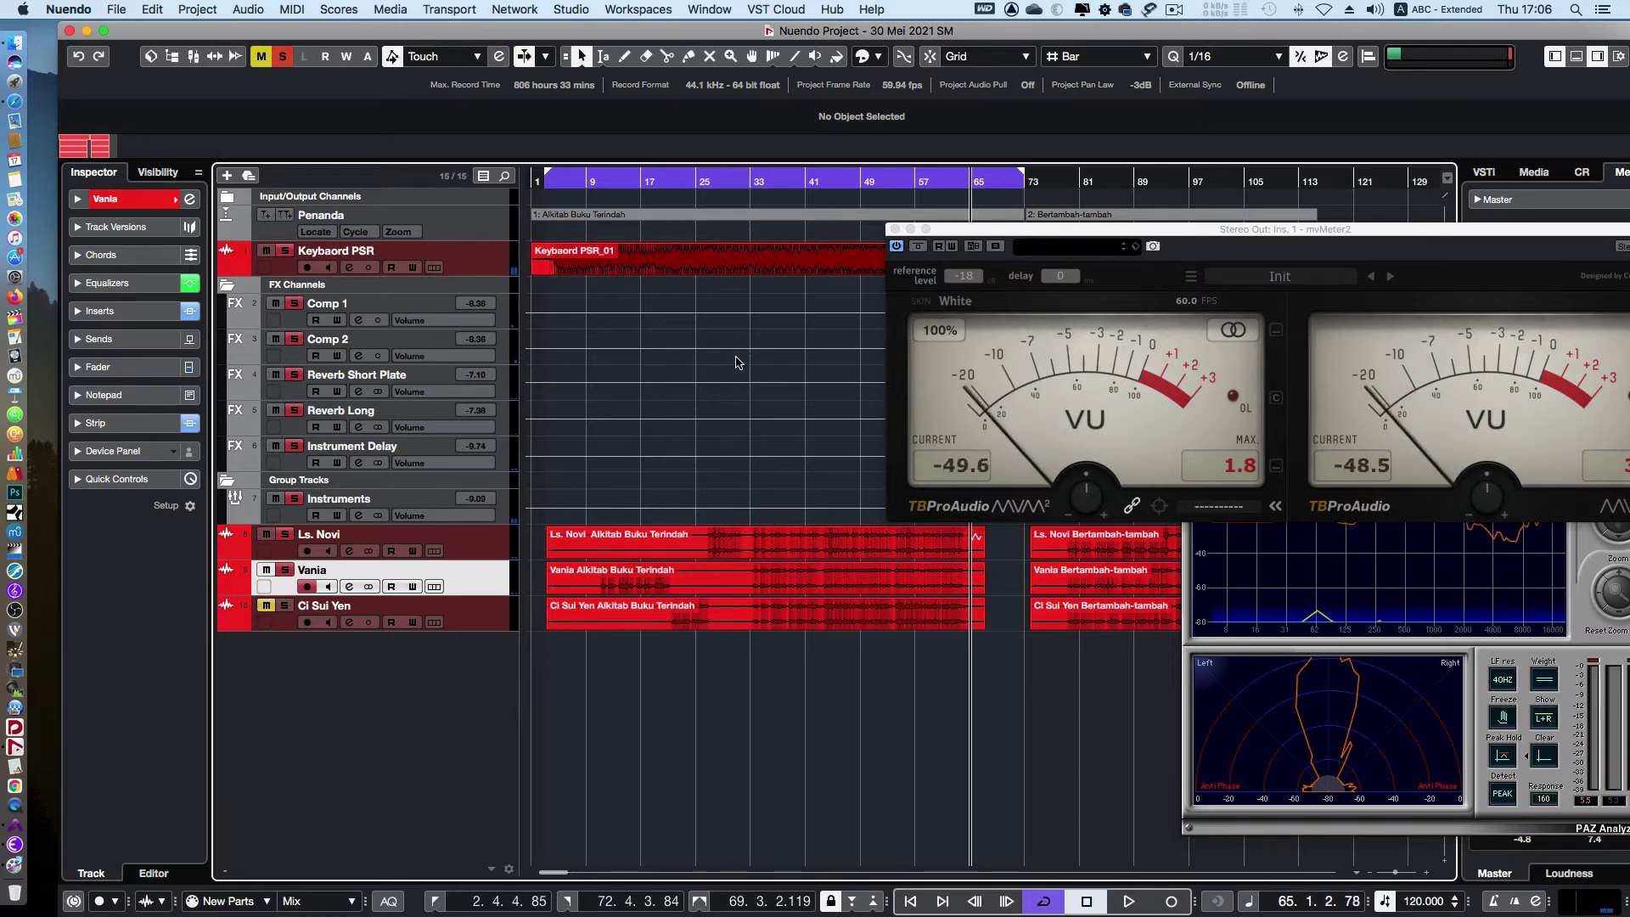
pyautogui.click(473, 628)
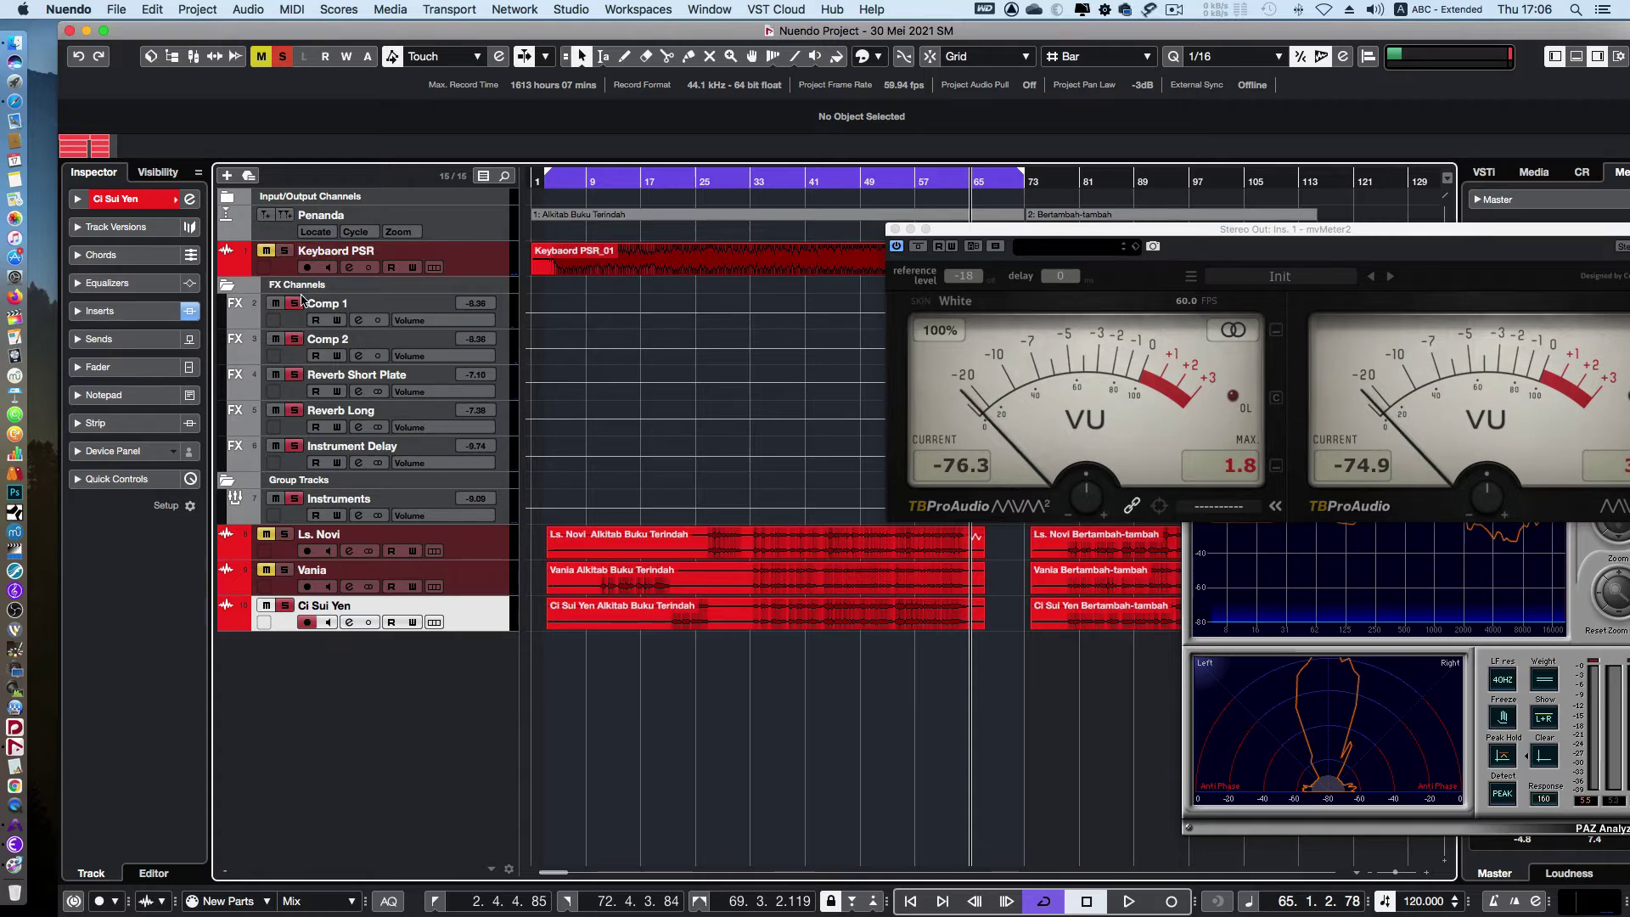
pyautogui.click(281, 56)
pyautogui.click(286, 606)
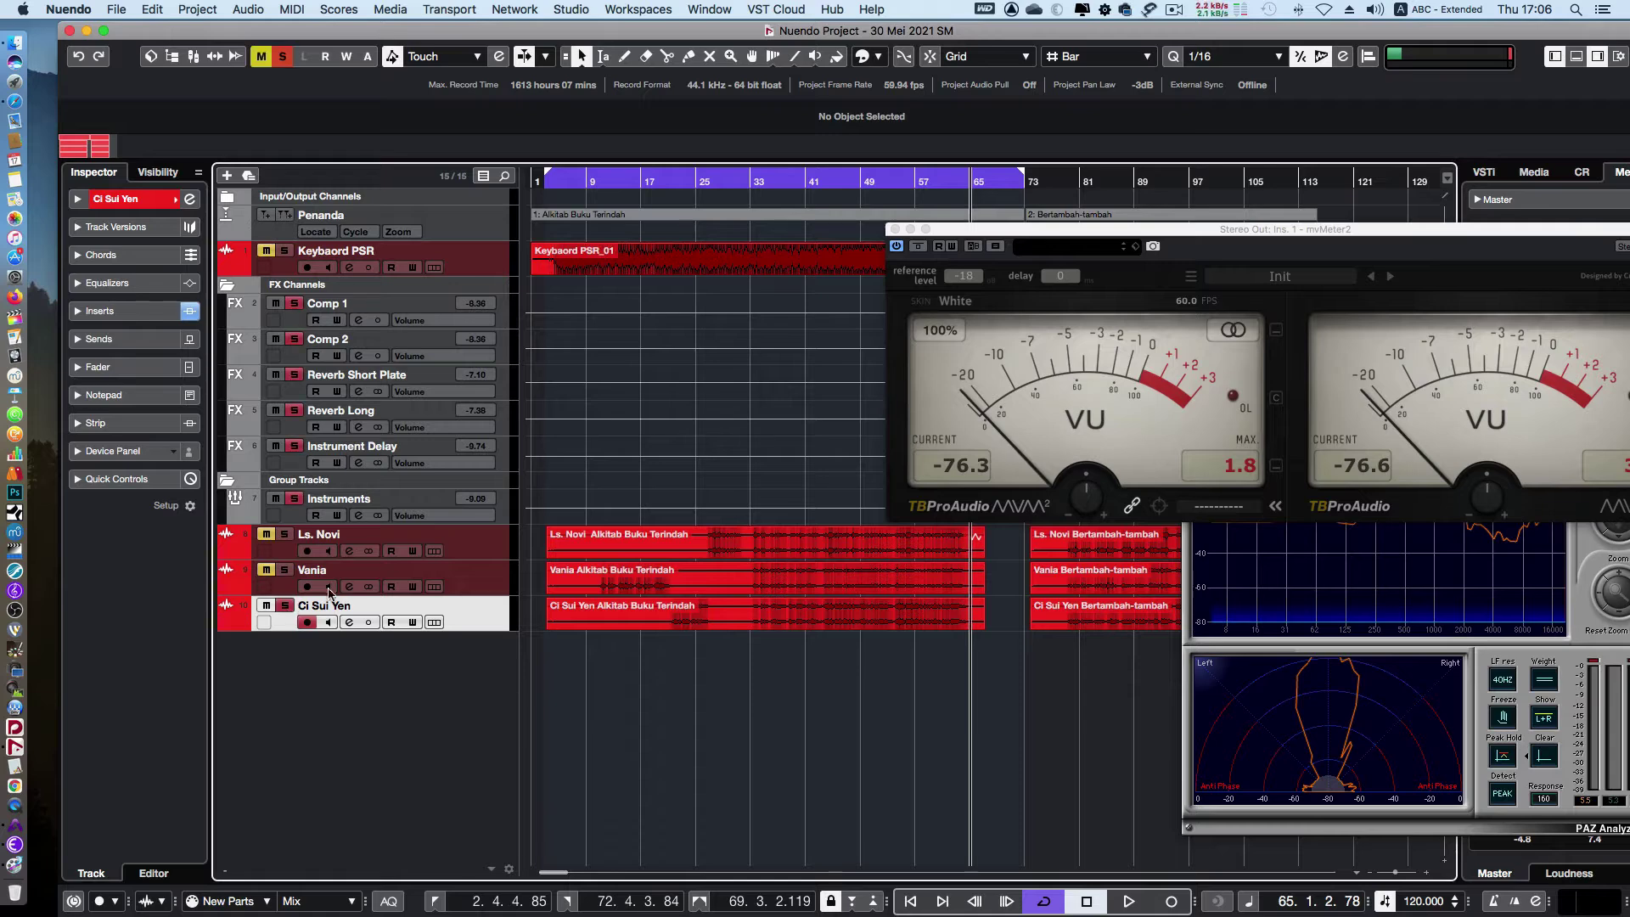
pyautogui.click(663, 183)
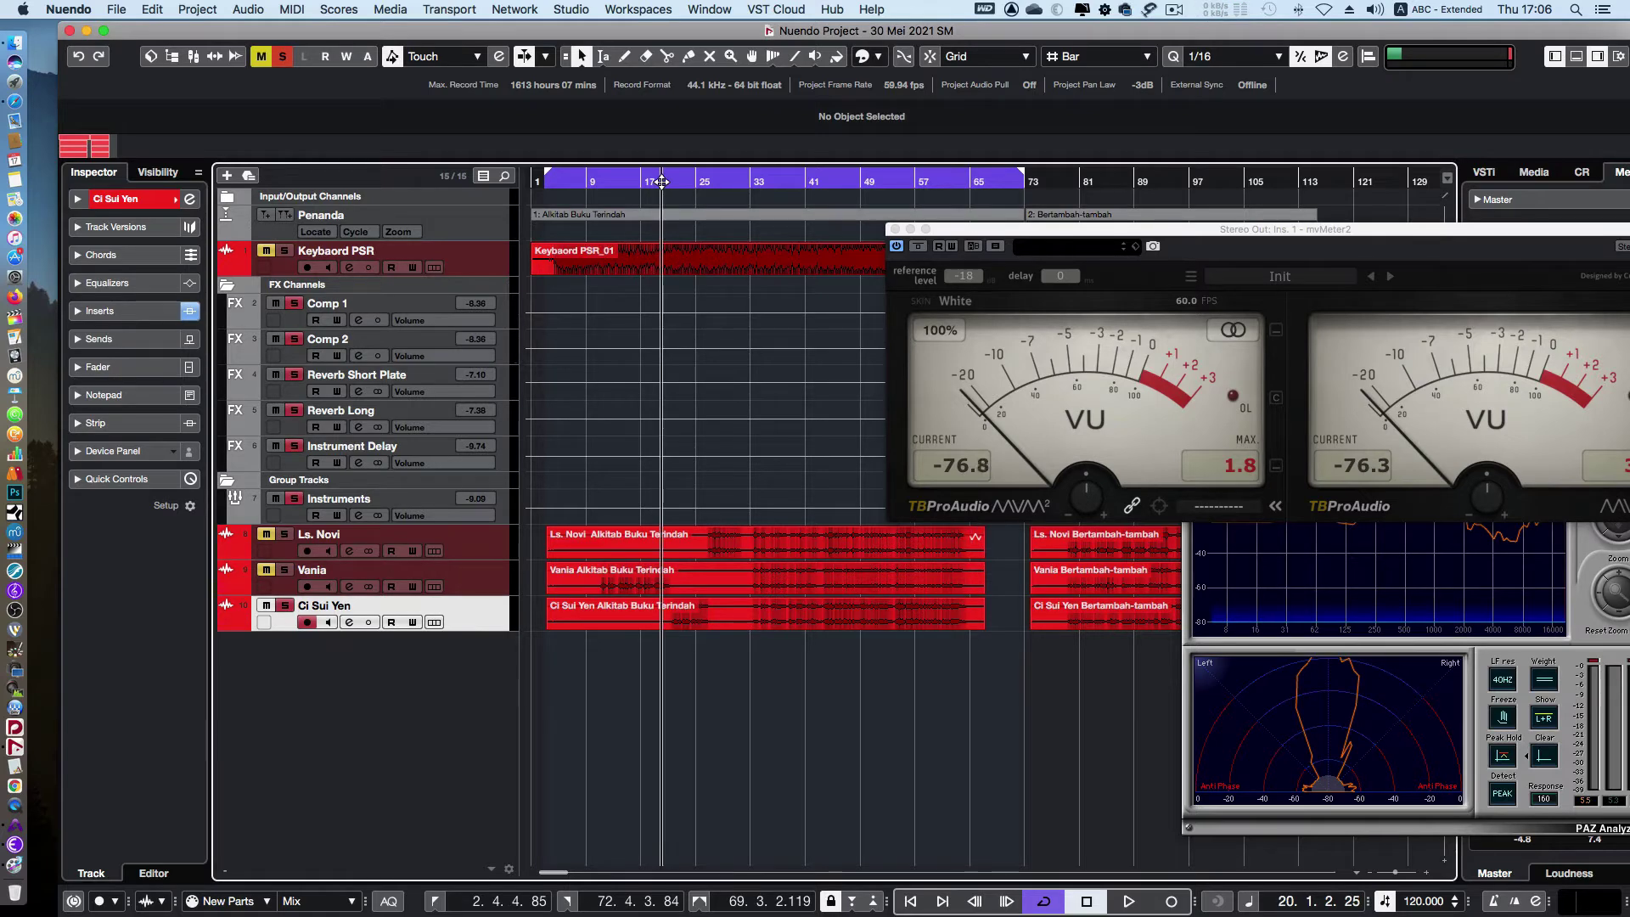
pyautogui.press('space')
pyautogui.doubleClick(658, 611)
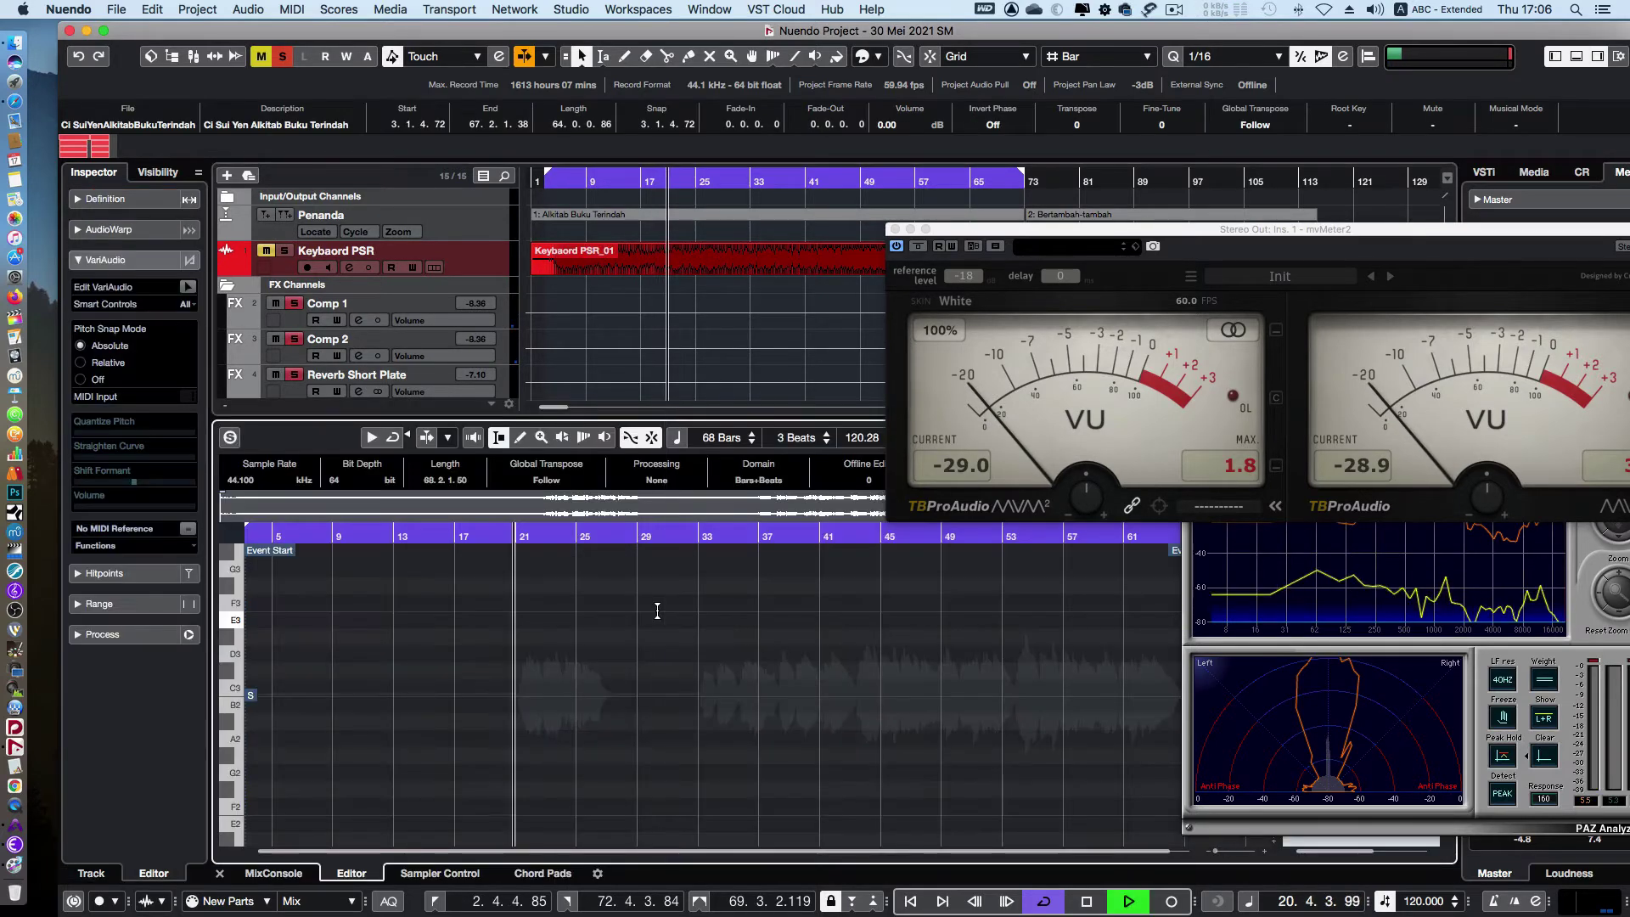
pyautogui.press('space')
pyautogui.click(219, 875)
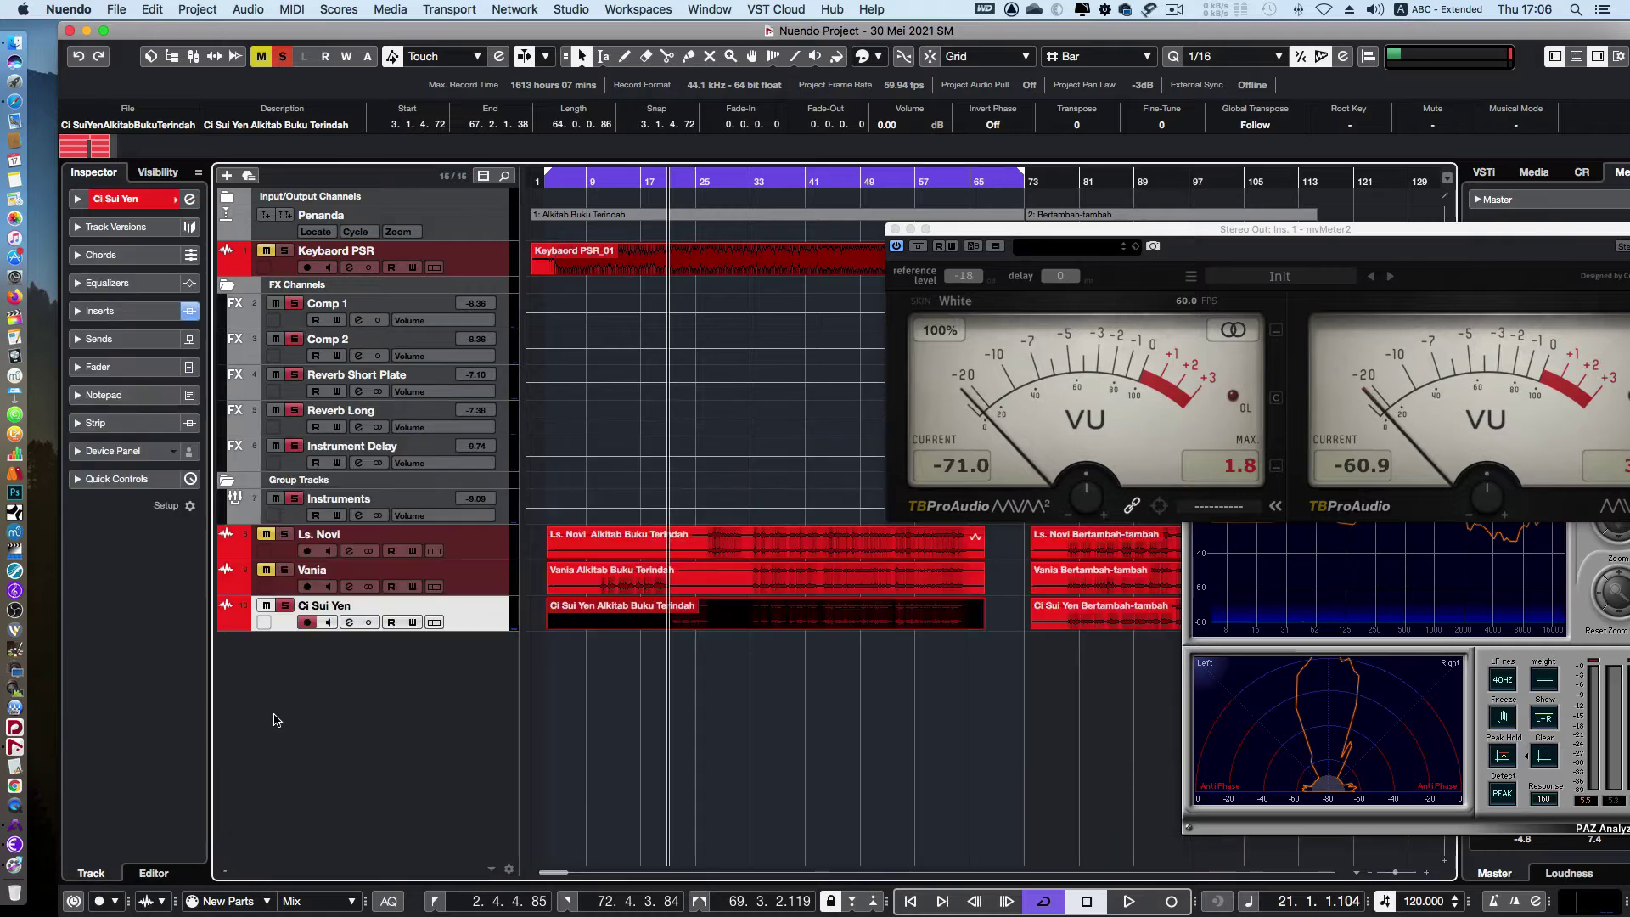
# Open the third vocal track's channel settings, listen to it, and browse replacement plug-ins for its CLA-76 Mono insert
pyautogui.click(191, 200)
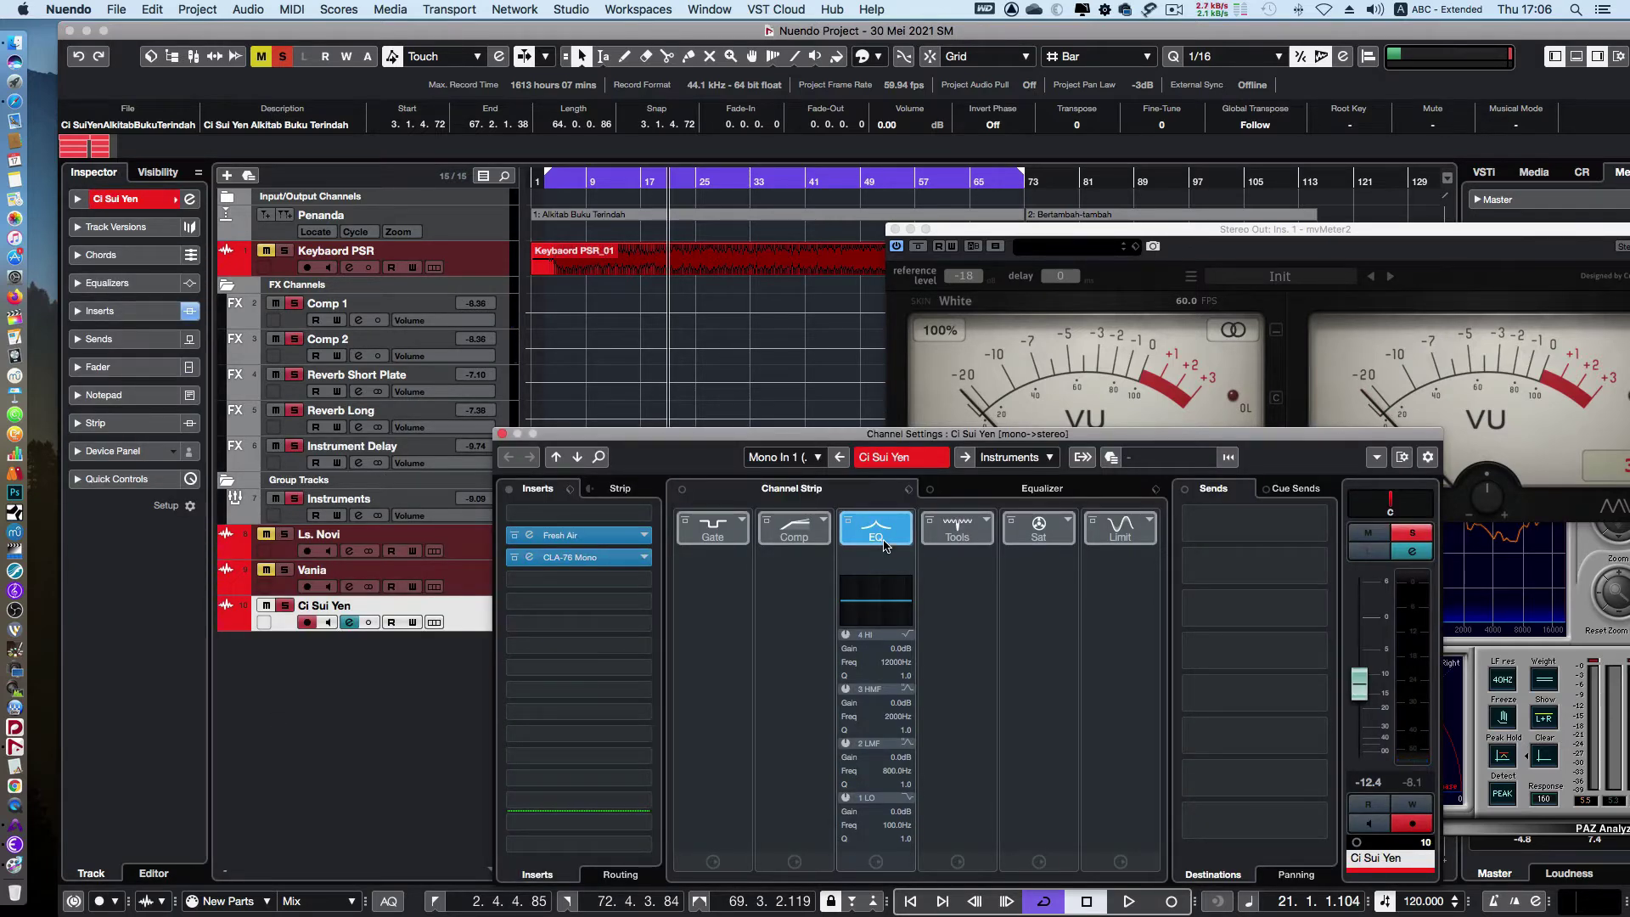
pyautogui.press('space')
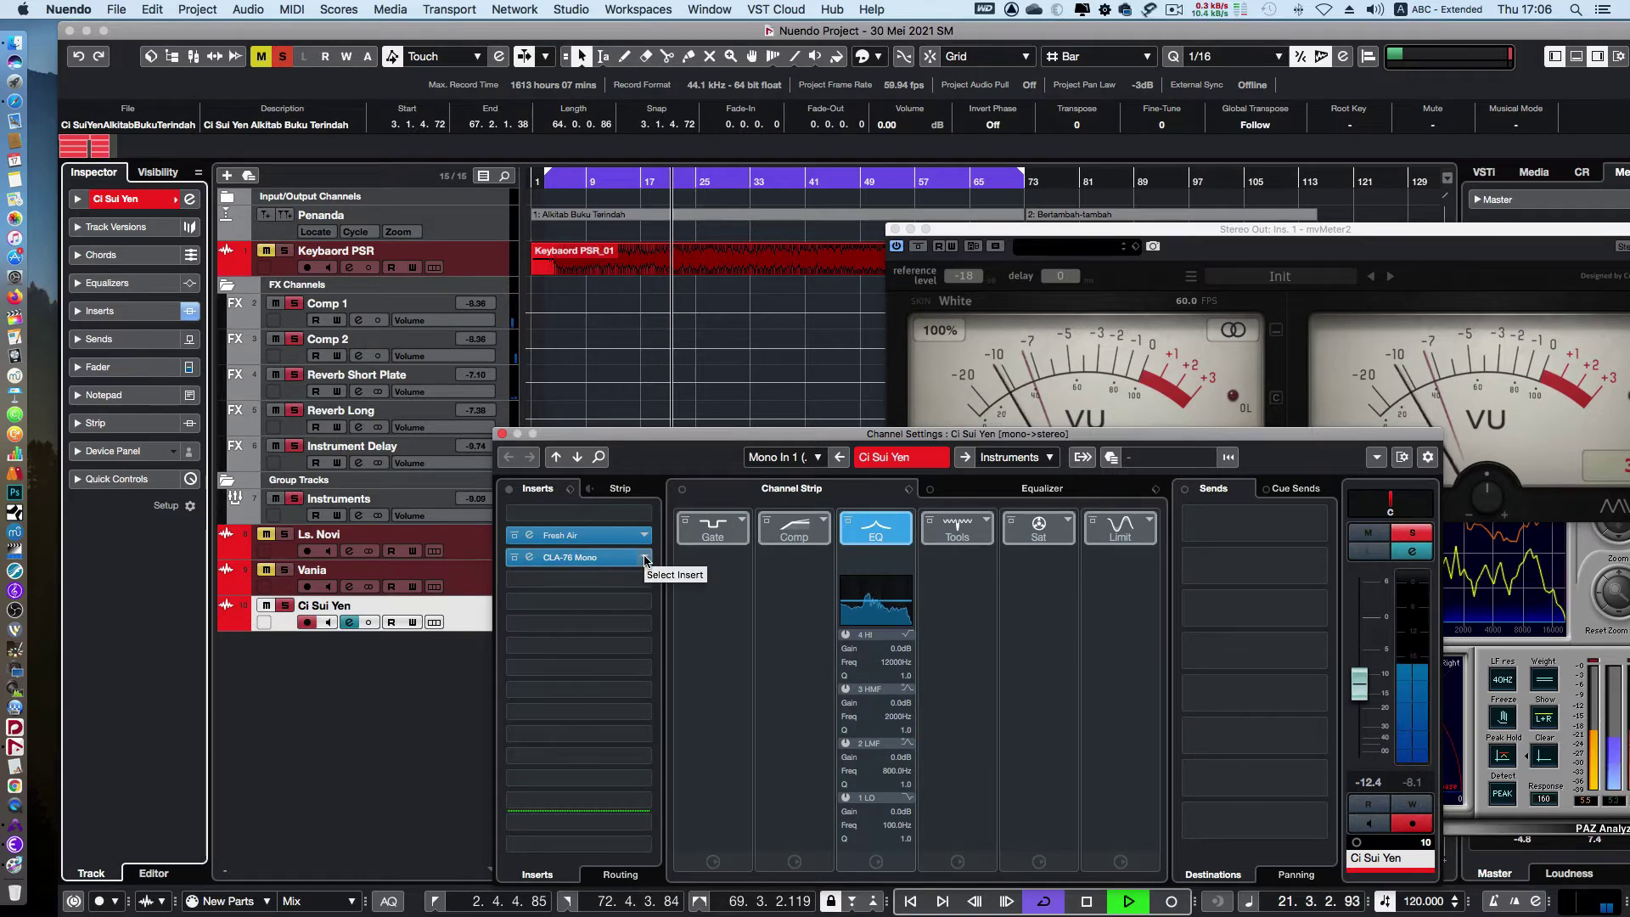
pyautogui.click(646, 559)
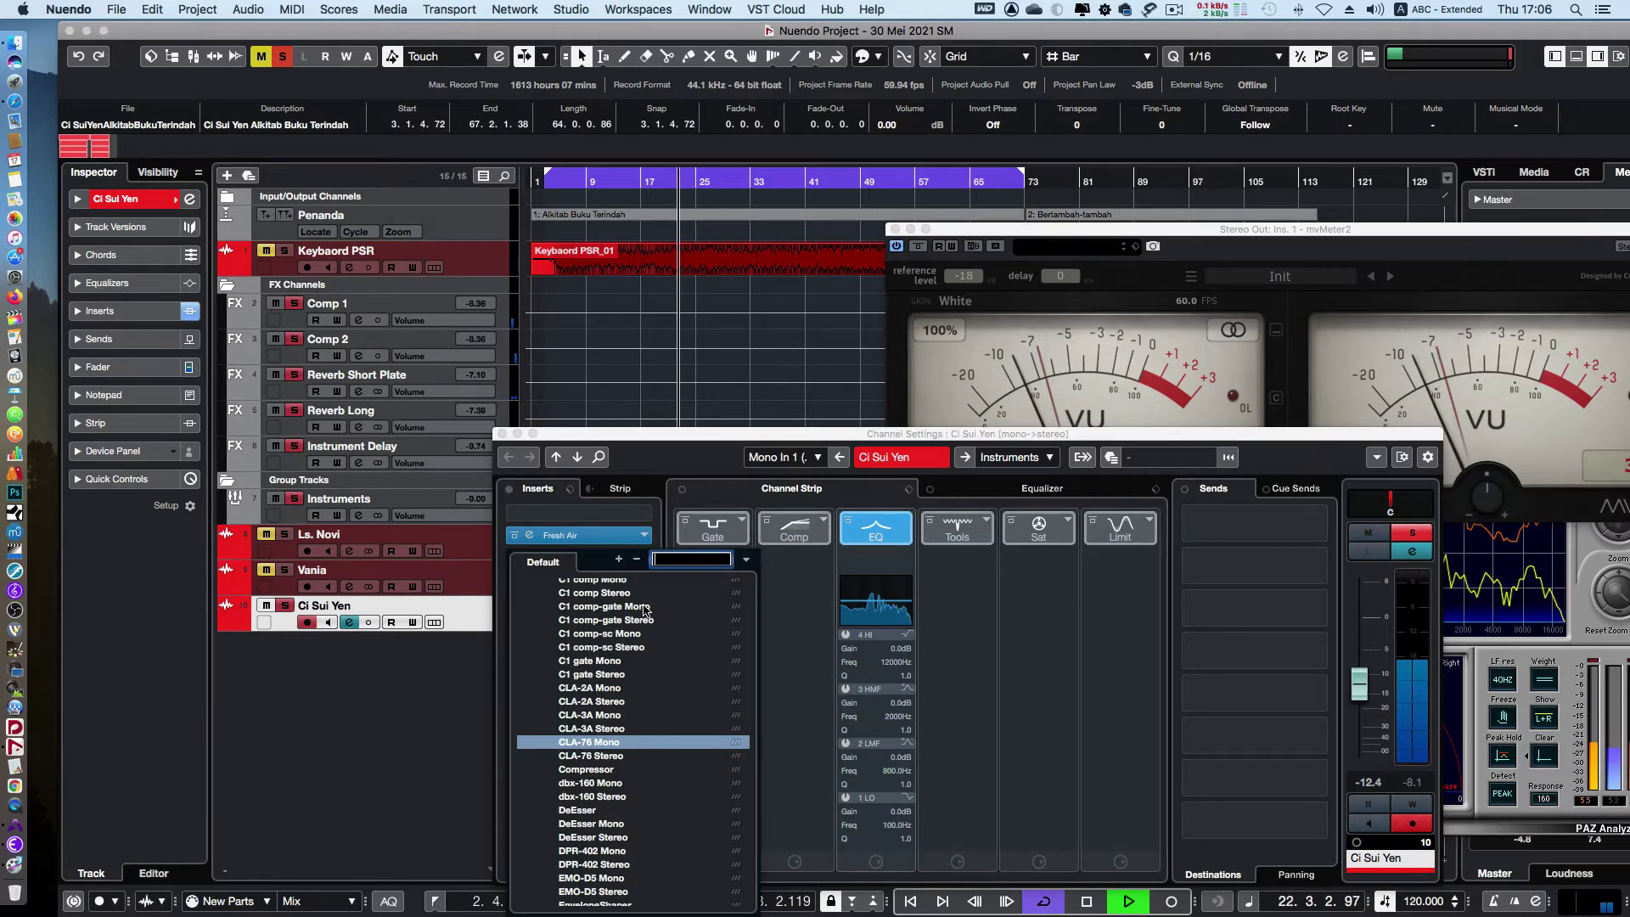
pyautogui.scroll(-15, 645, 608)
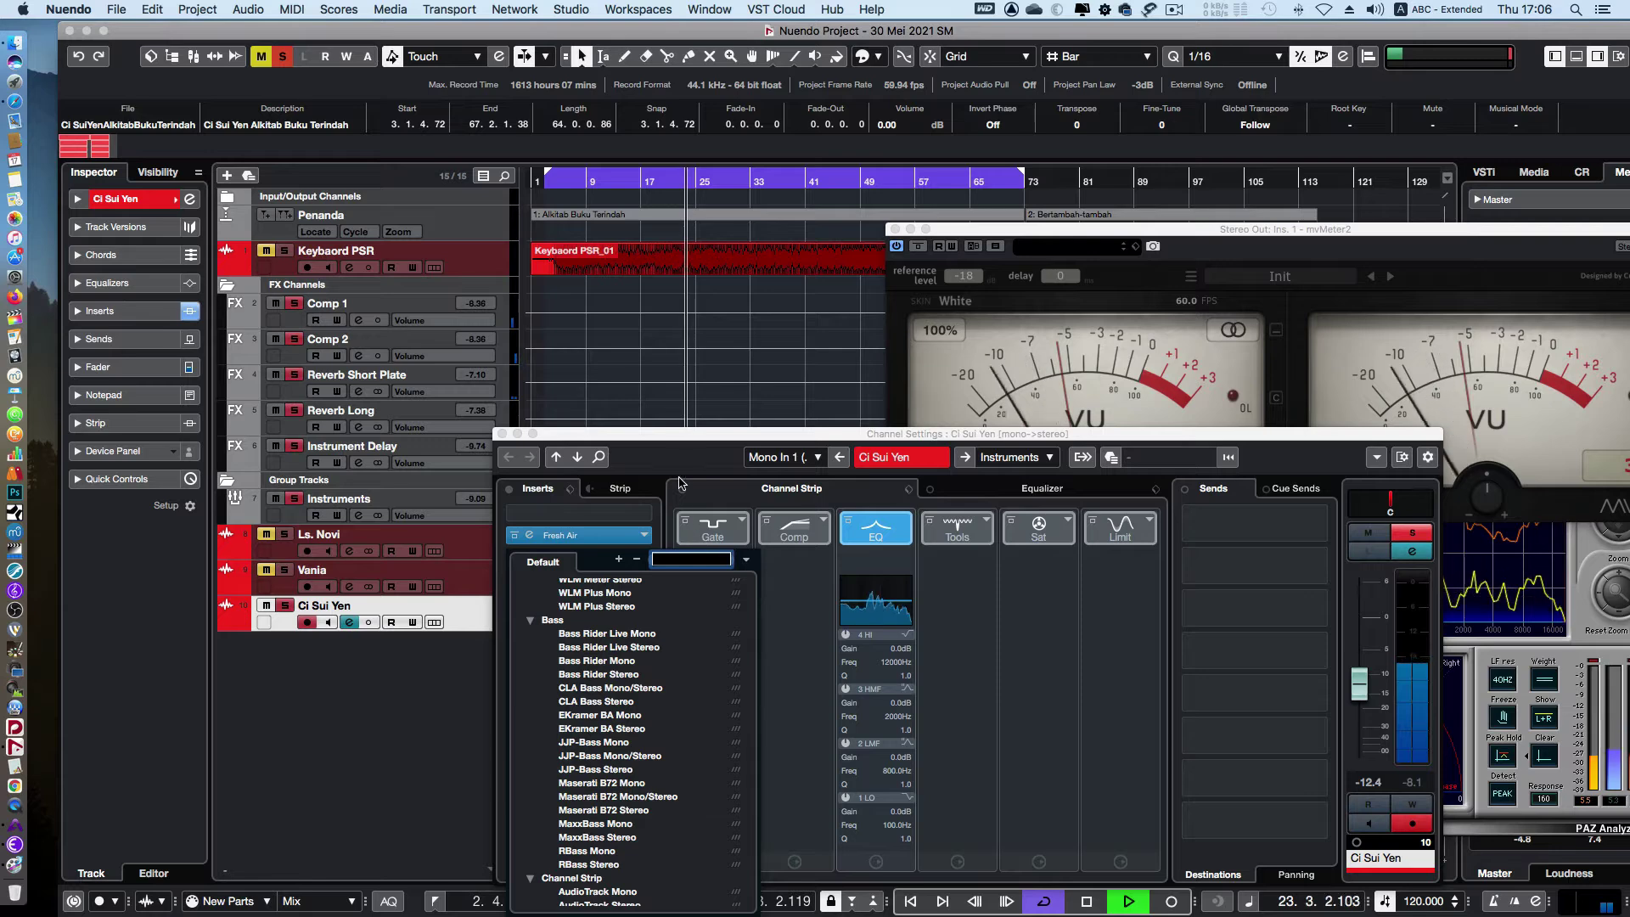
pyautogui.press('Escape')
pyautogui.press('space')
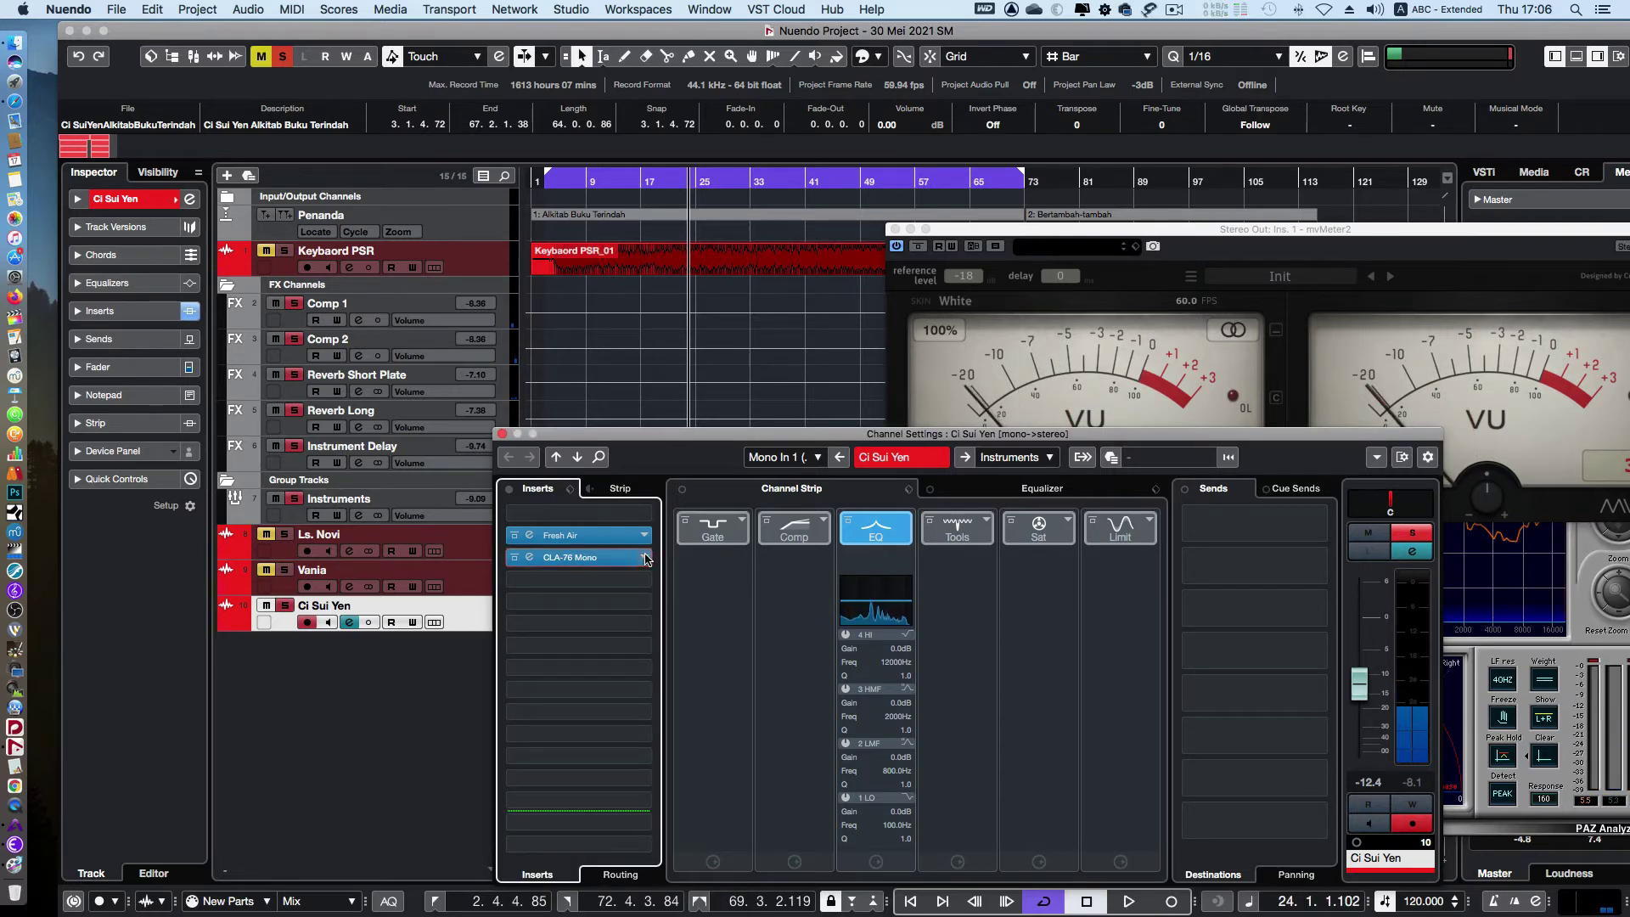
# Replace the third vocal track's CLA-76 Mono insert with Slate Digital's Fresh Air
pyautogui.click(645, 558)
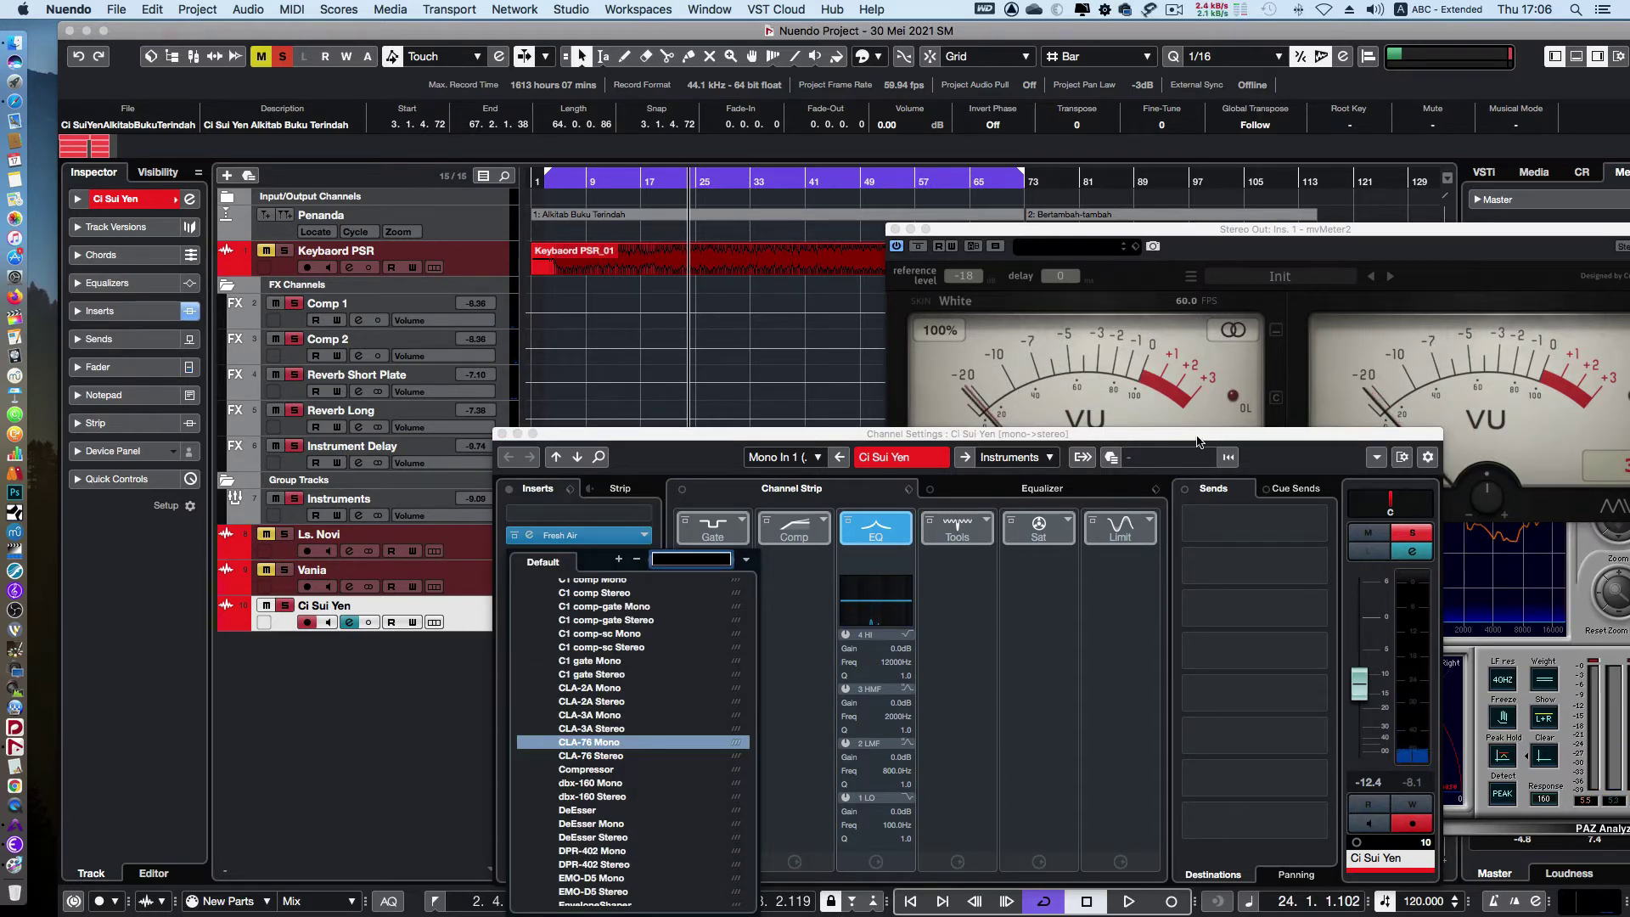
pyautogui.write('fresh')
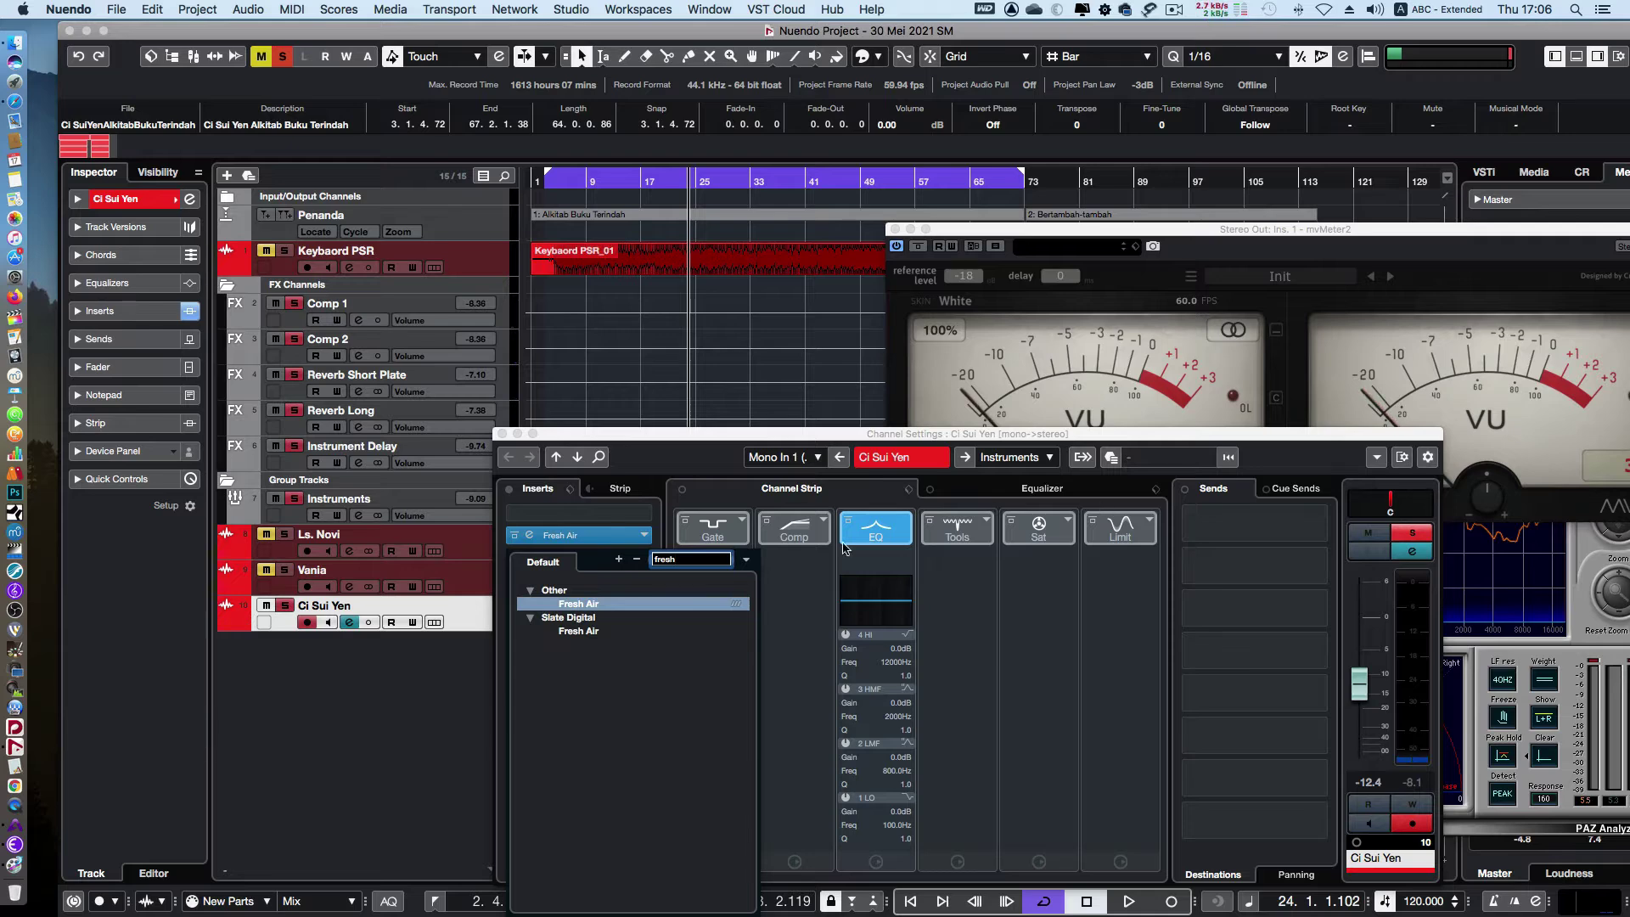
pyautogui.click(595, 631)
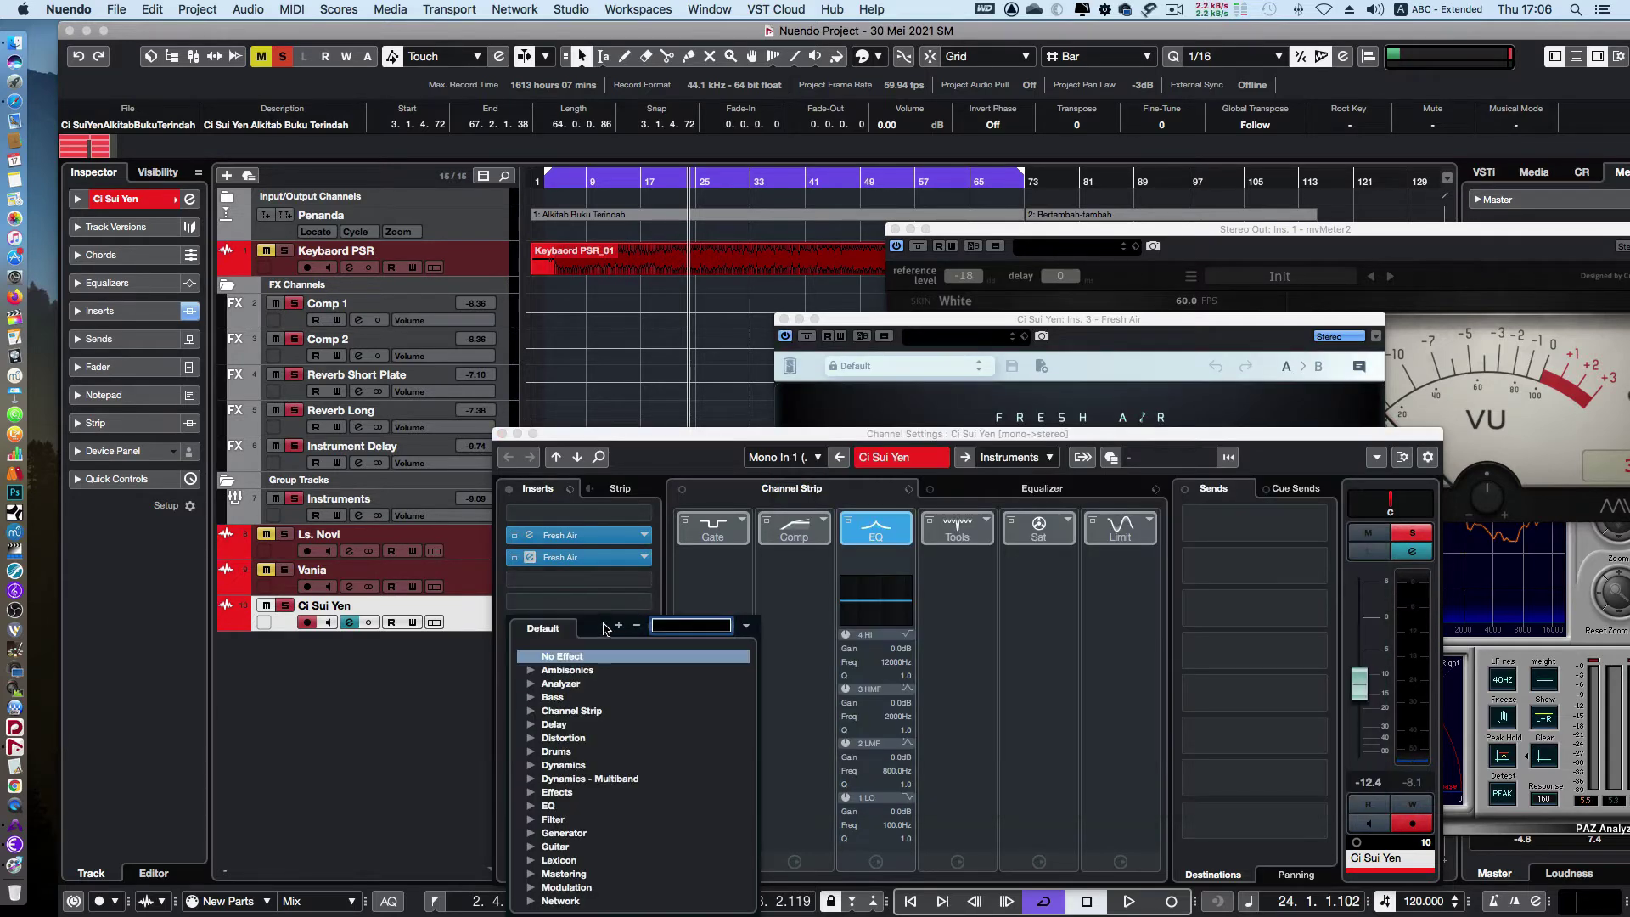
pyautogui.click(618, 588)
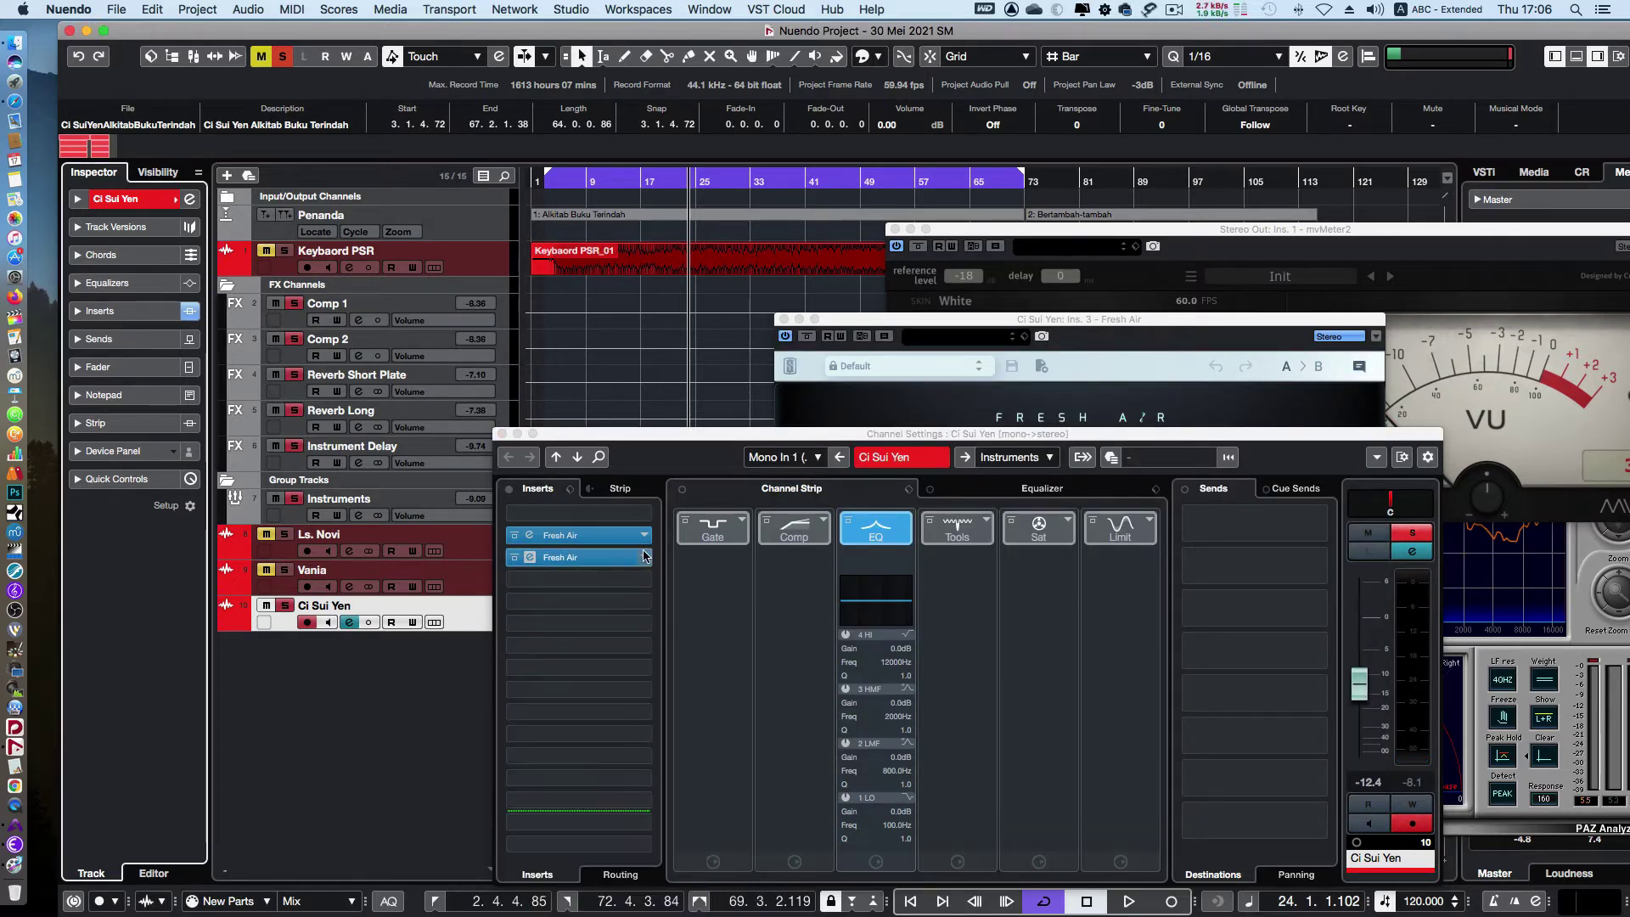
# Search the plug-in list for "vocal" to replace the third vocal track's upper Fresh Air insert
pyautogui.click(644, 535)
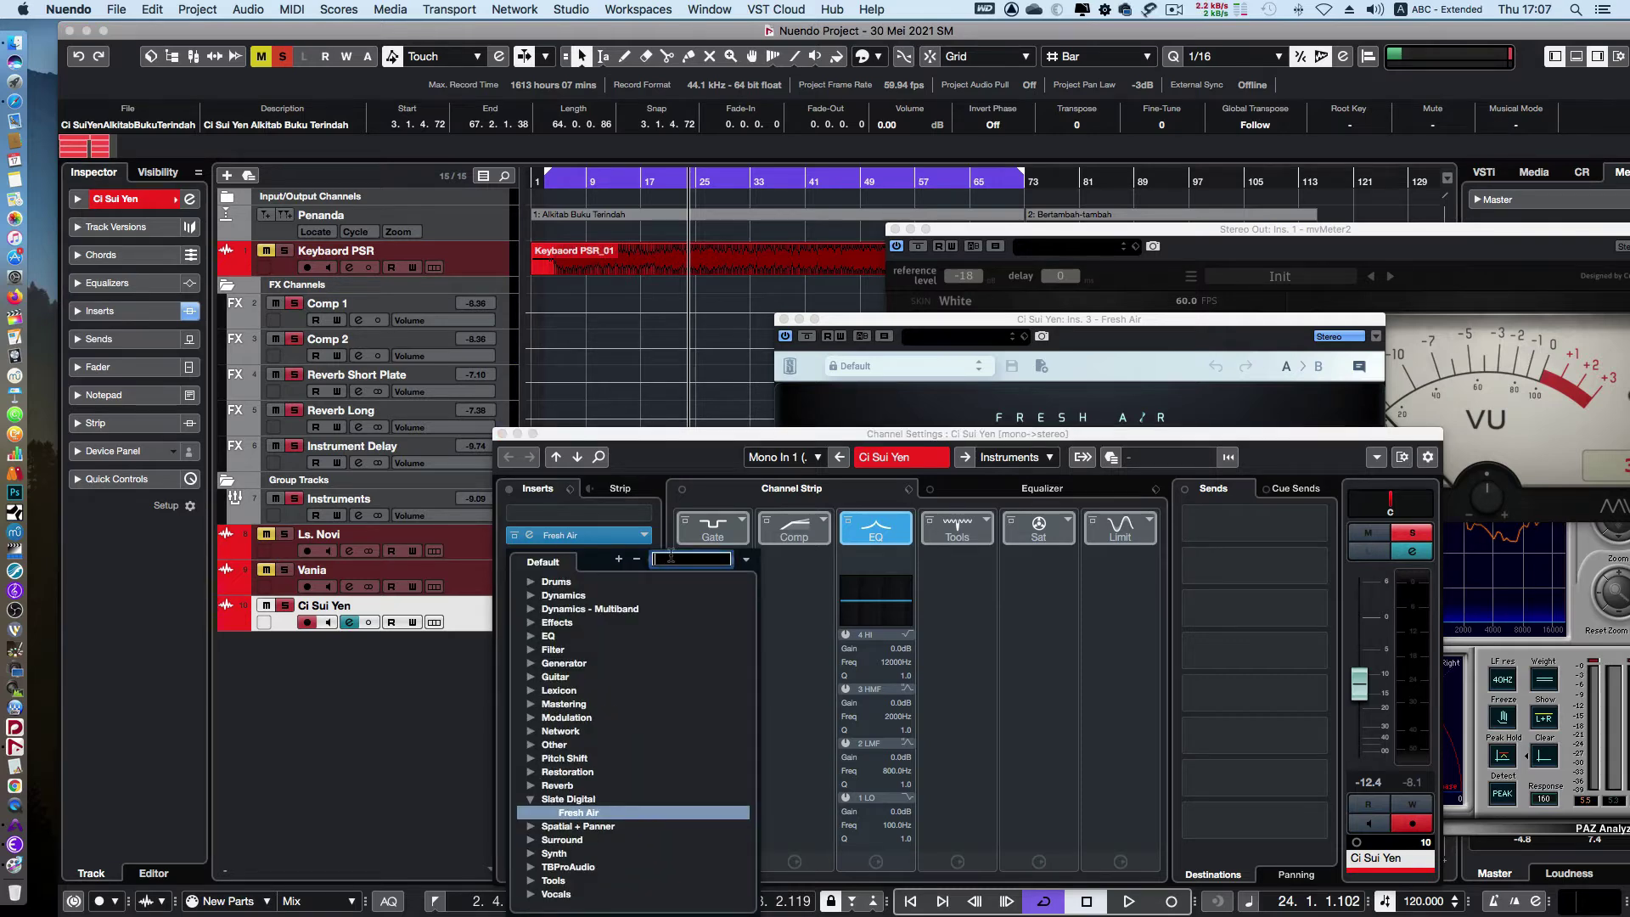
pyautogui.click(620, 543)
pyautogui.click(644, 537)
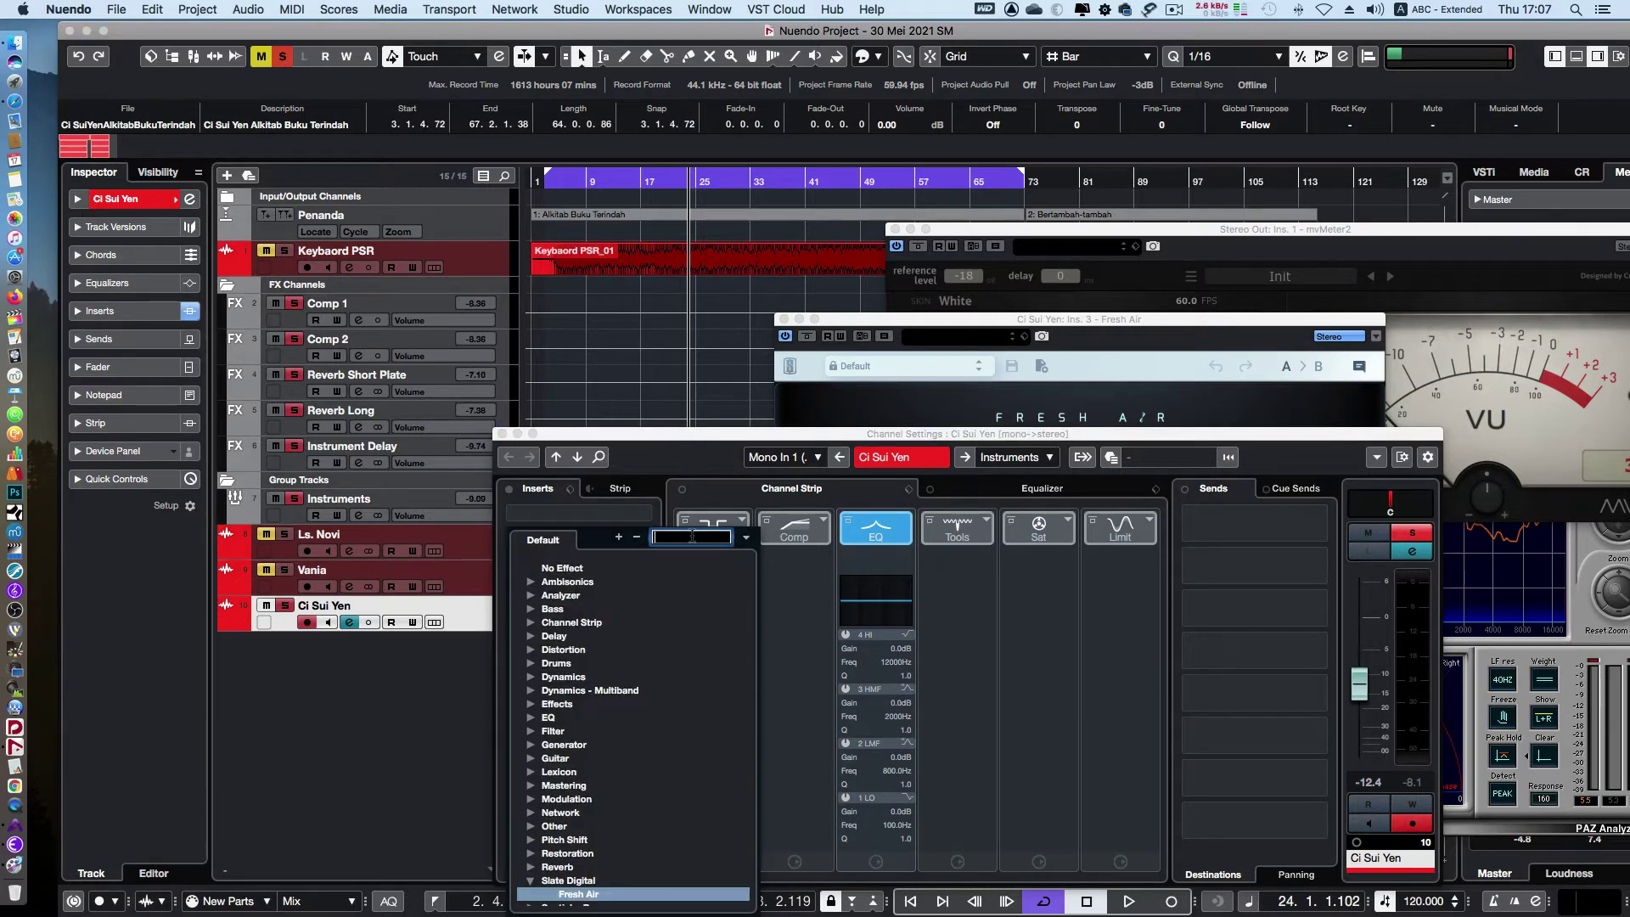
pyautogui.write('vocal')
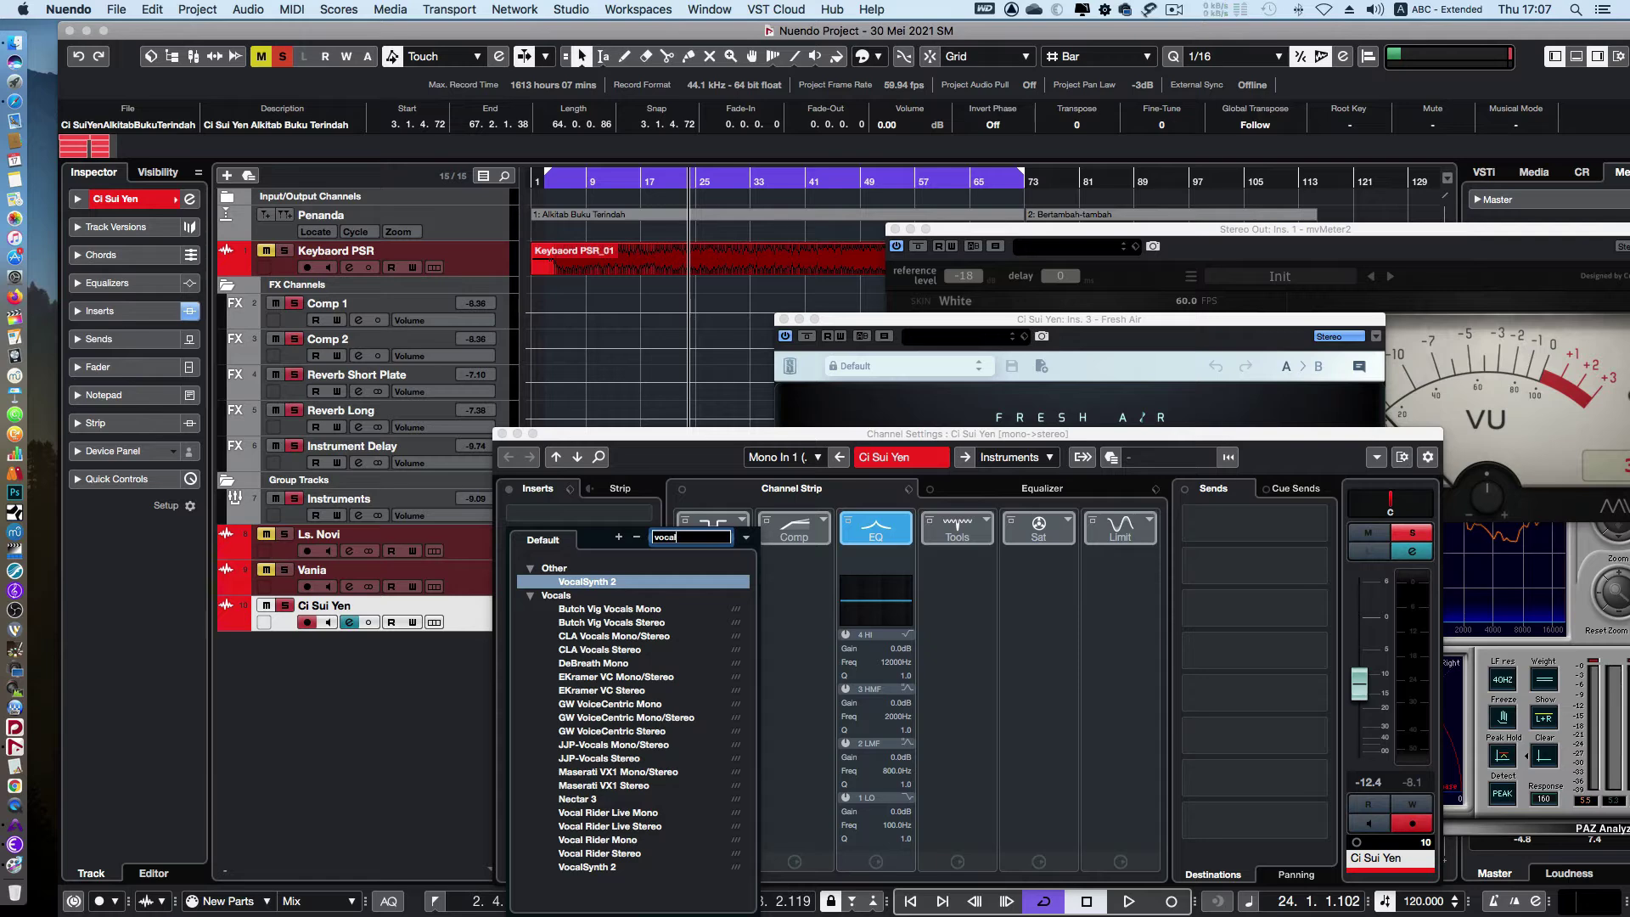
# Find Vocal Rider Mono among the plug-ins, load it above Fresh Air on the selected vocal channel, and reopen Fresh Air
pyautogui.write(' r')
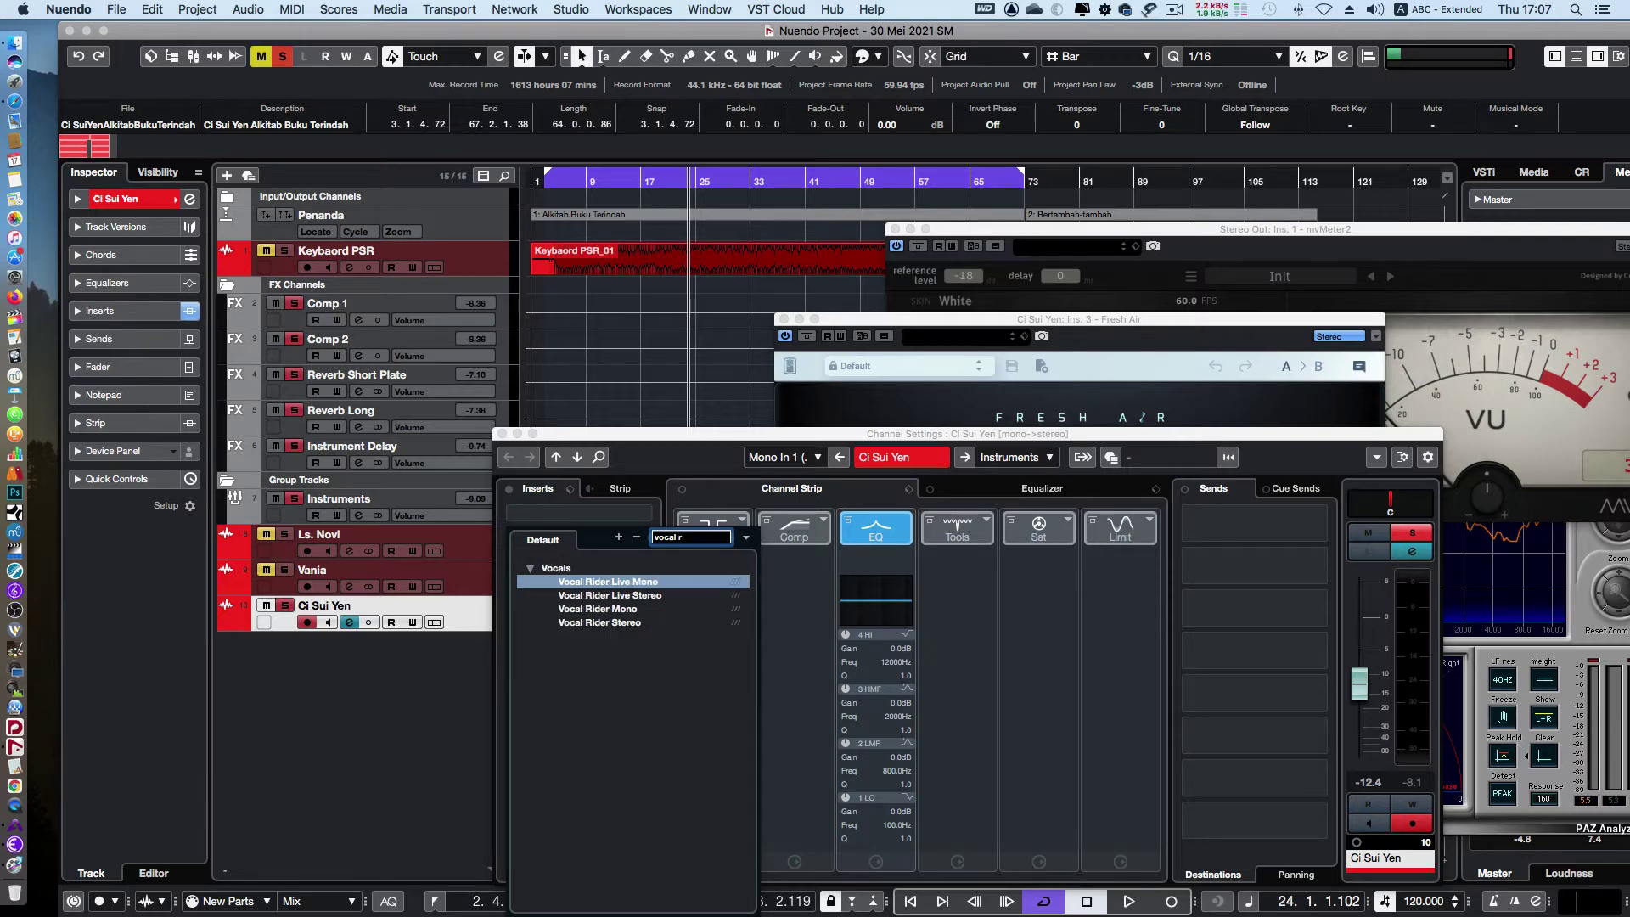
pyautogui.click(595, 609)
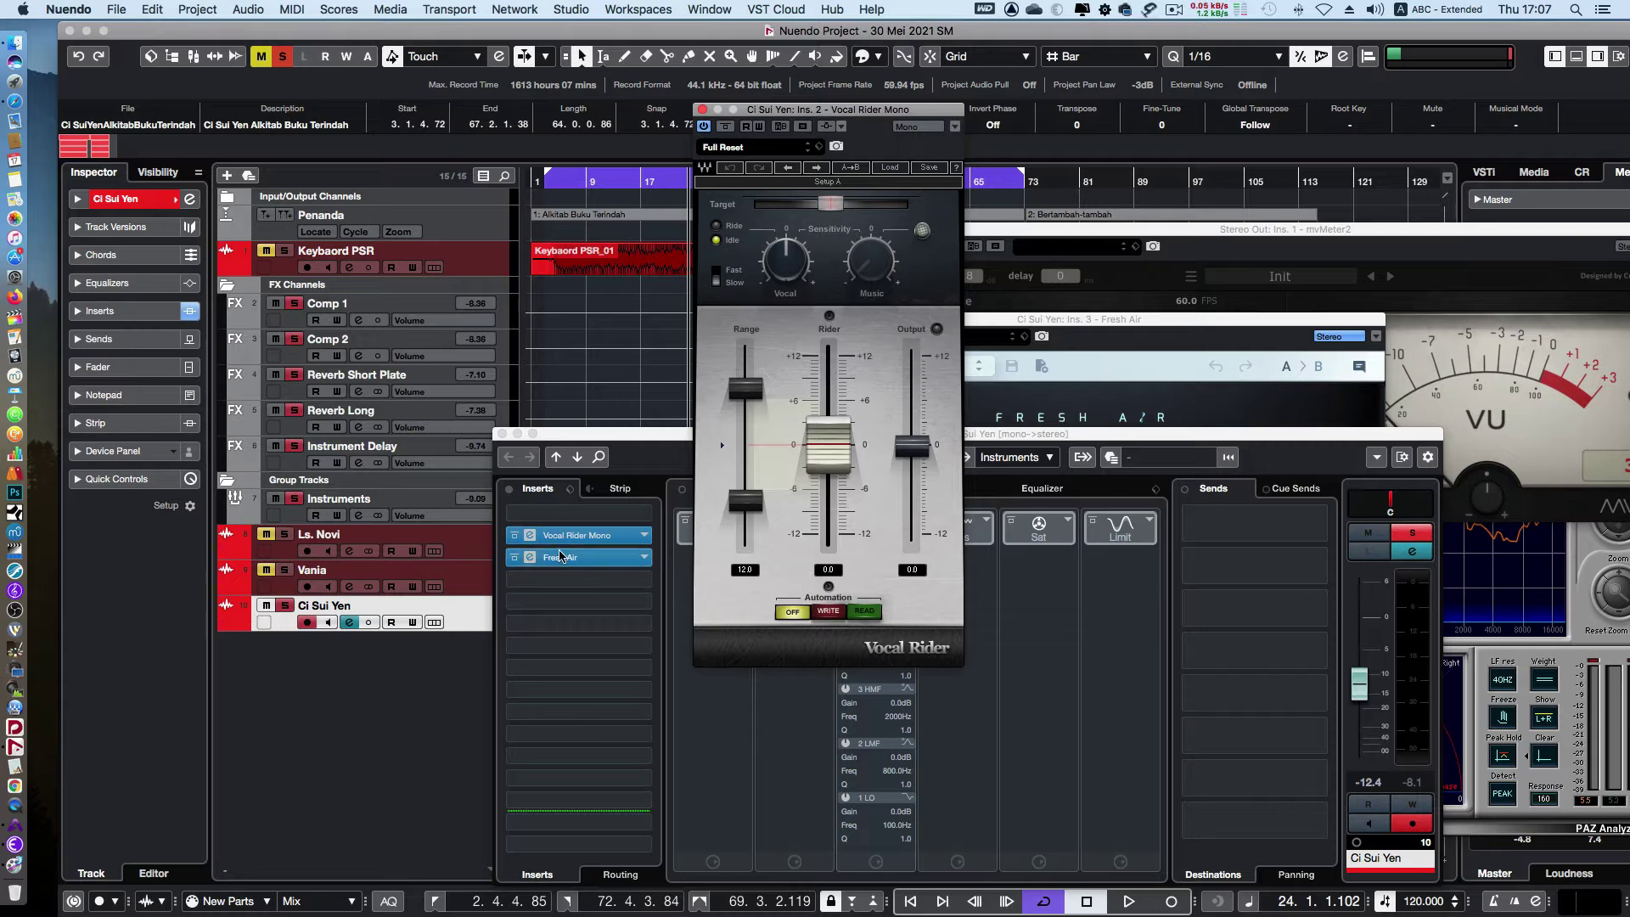
pyautogui.click(530, 559)
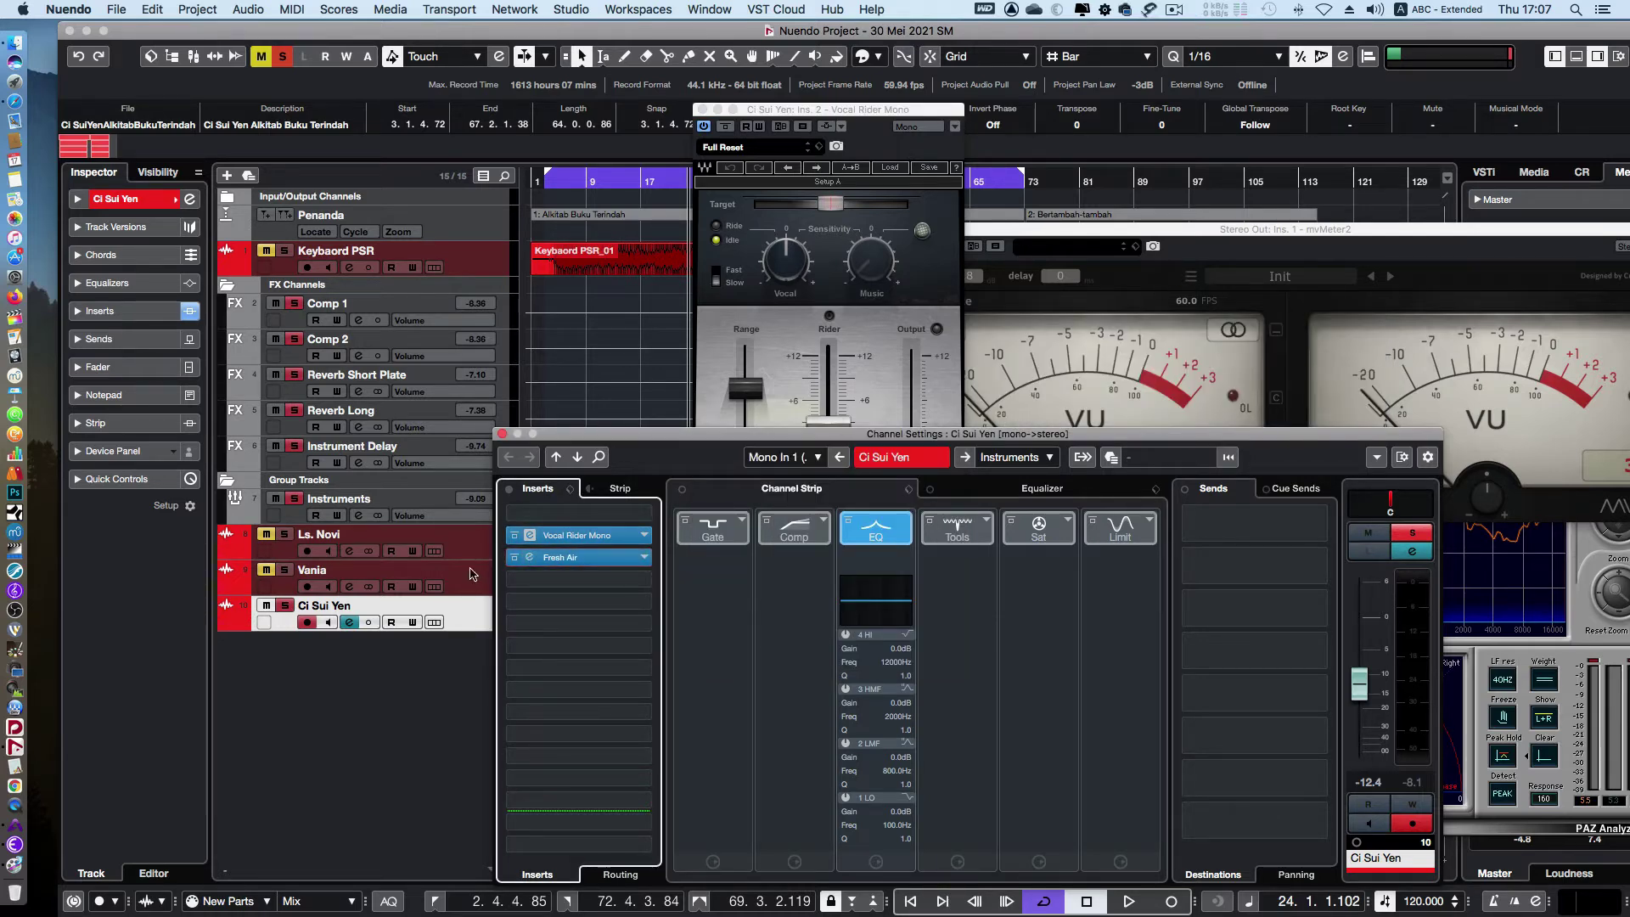
pyautogui.click(528, 559)
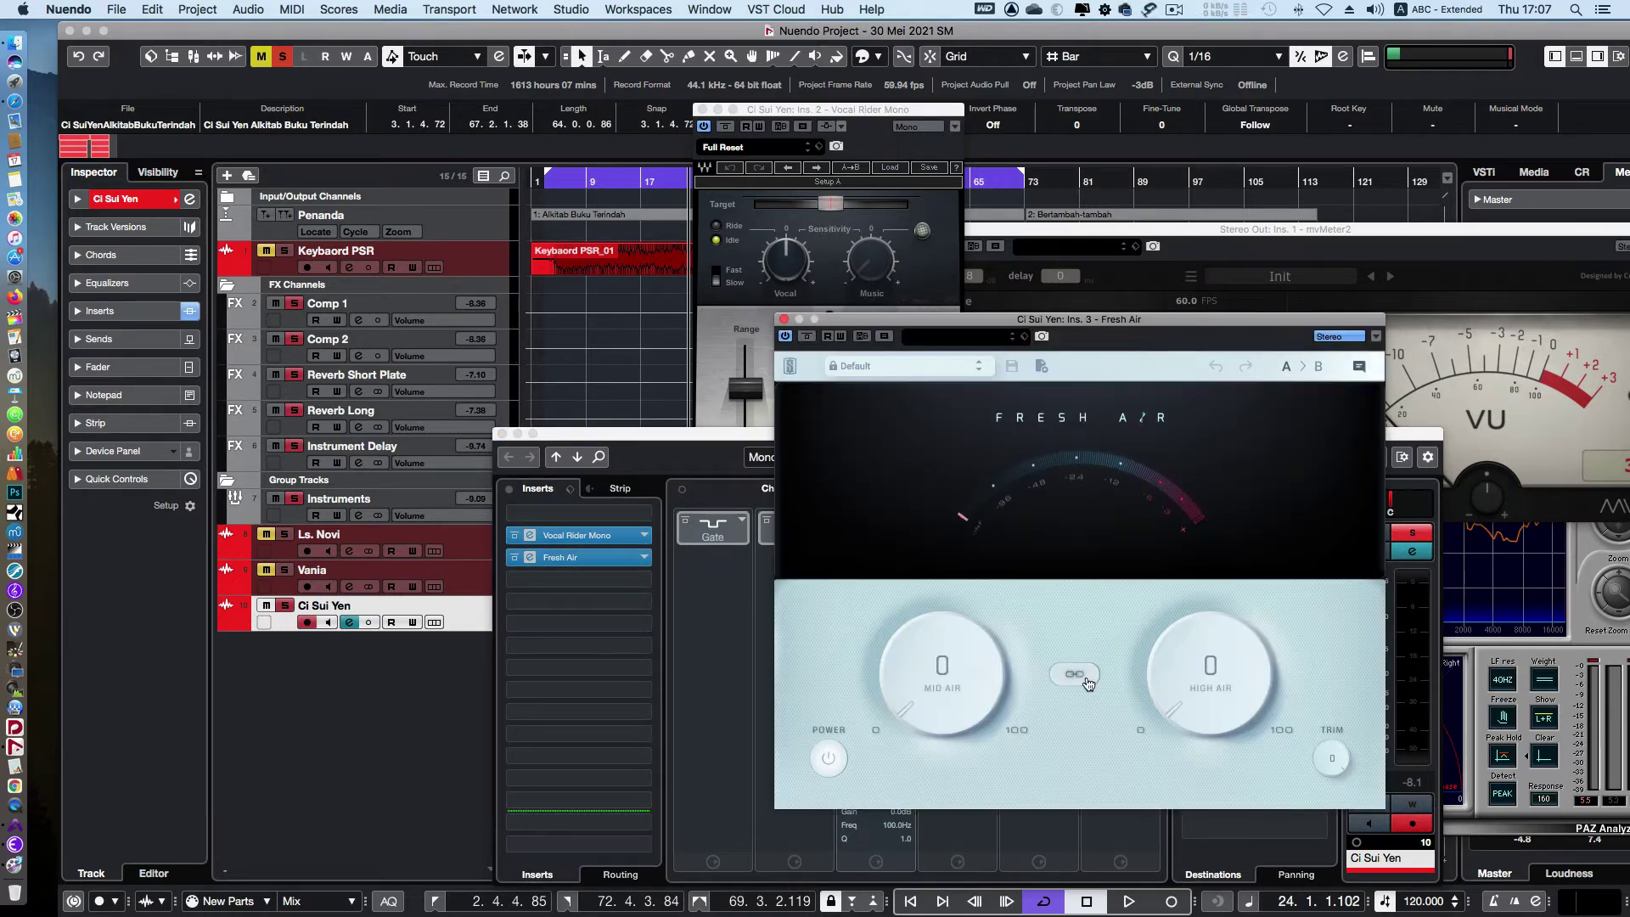
# Set Fresh Air's Mid Air to 31 and High Air to 50 independently, with the project playing
pyautogui.moveTo(1195, 690); pyautogui.dragTo(1177, 502)
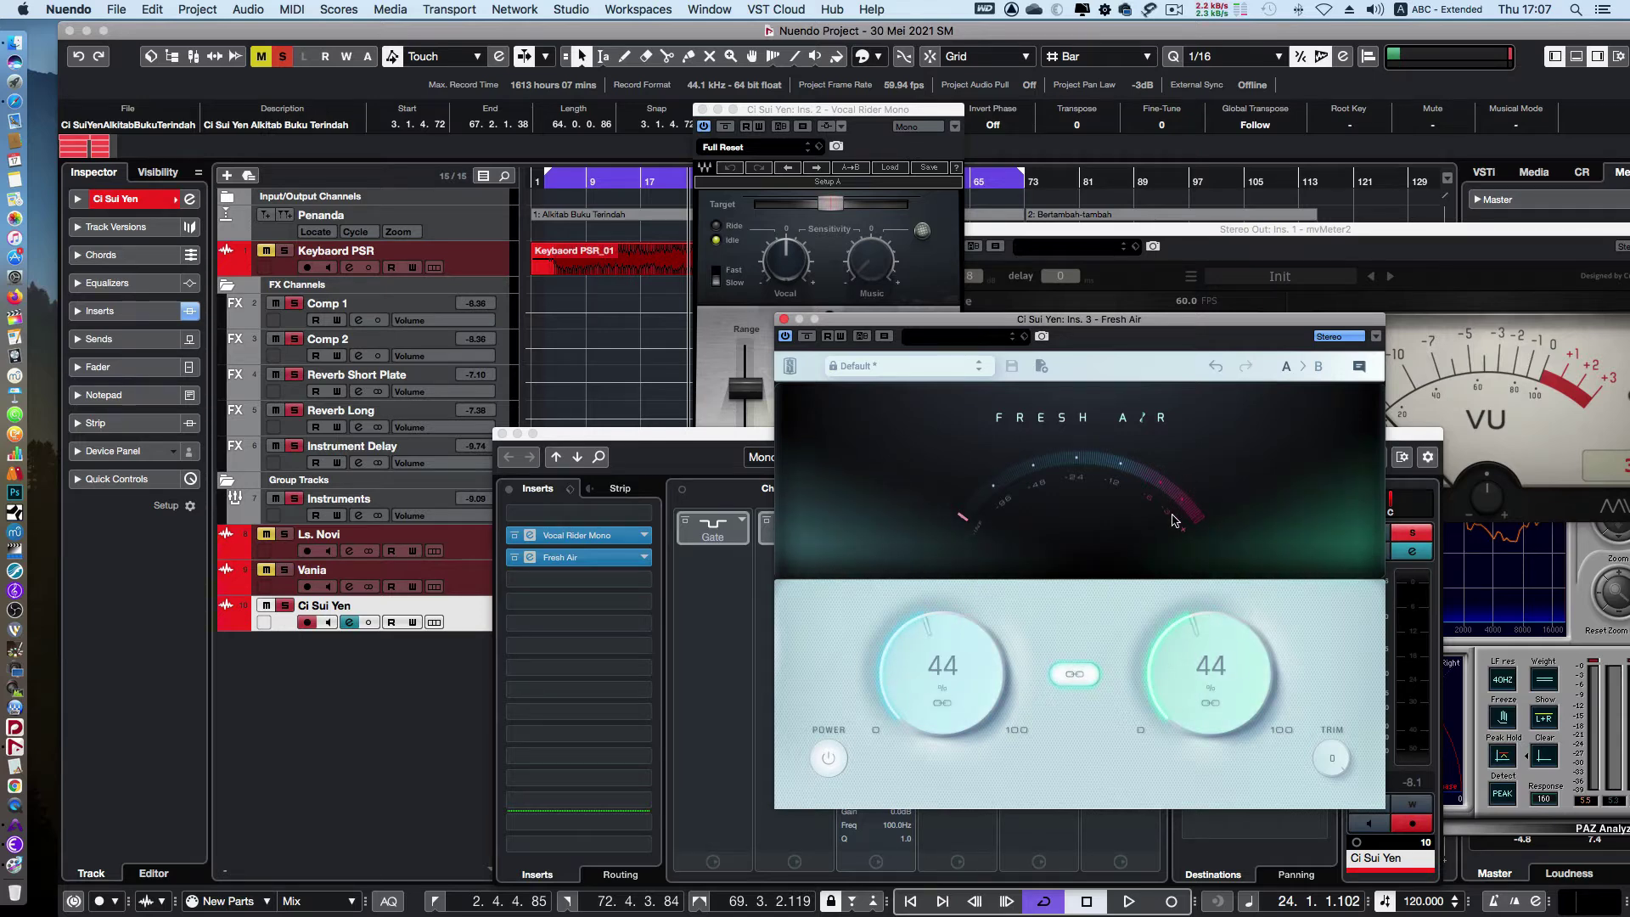
pyautogui.moveTo(946, 672); pyautogui.dragTo(957, 747)
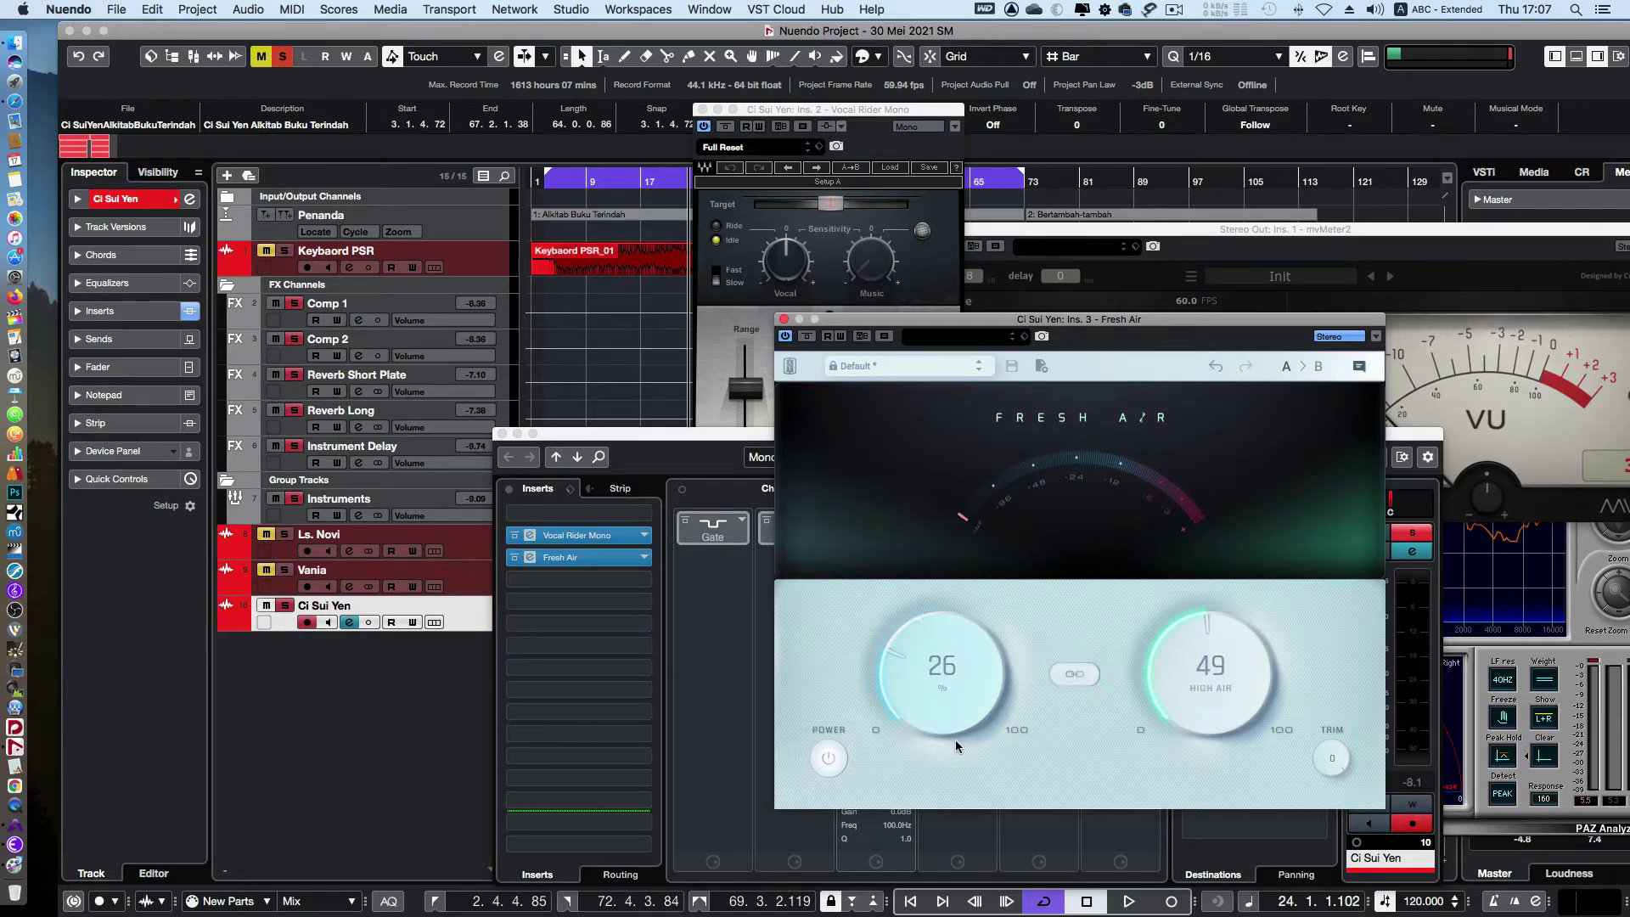
pyautogui.press('space')
pyautogui.moveTo(1199, 655); pyautogui.dragTo(1199, 652)
pyautogui.moveTo(938, 670); pyautogui.dragTo(946, 637)
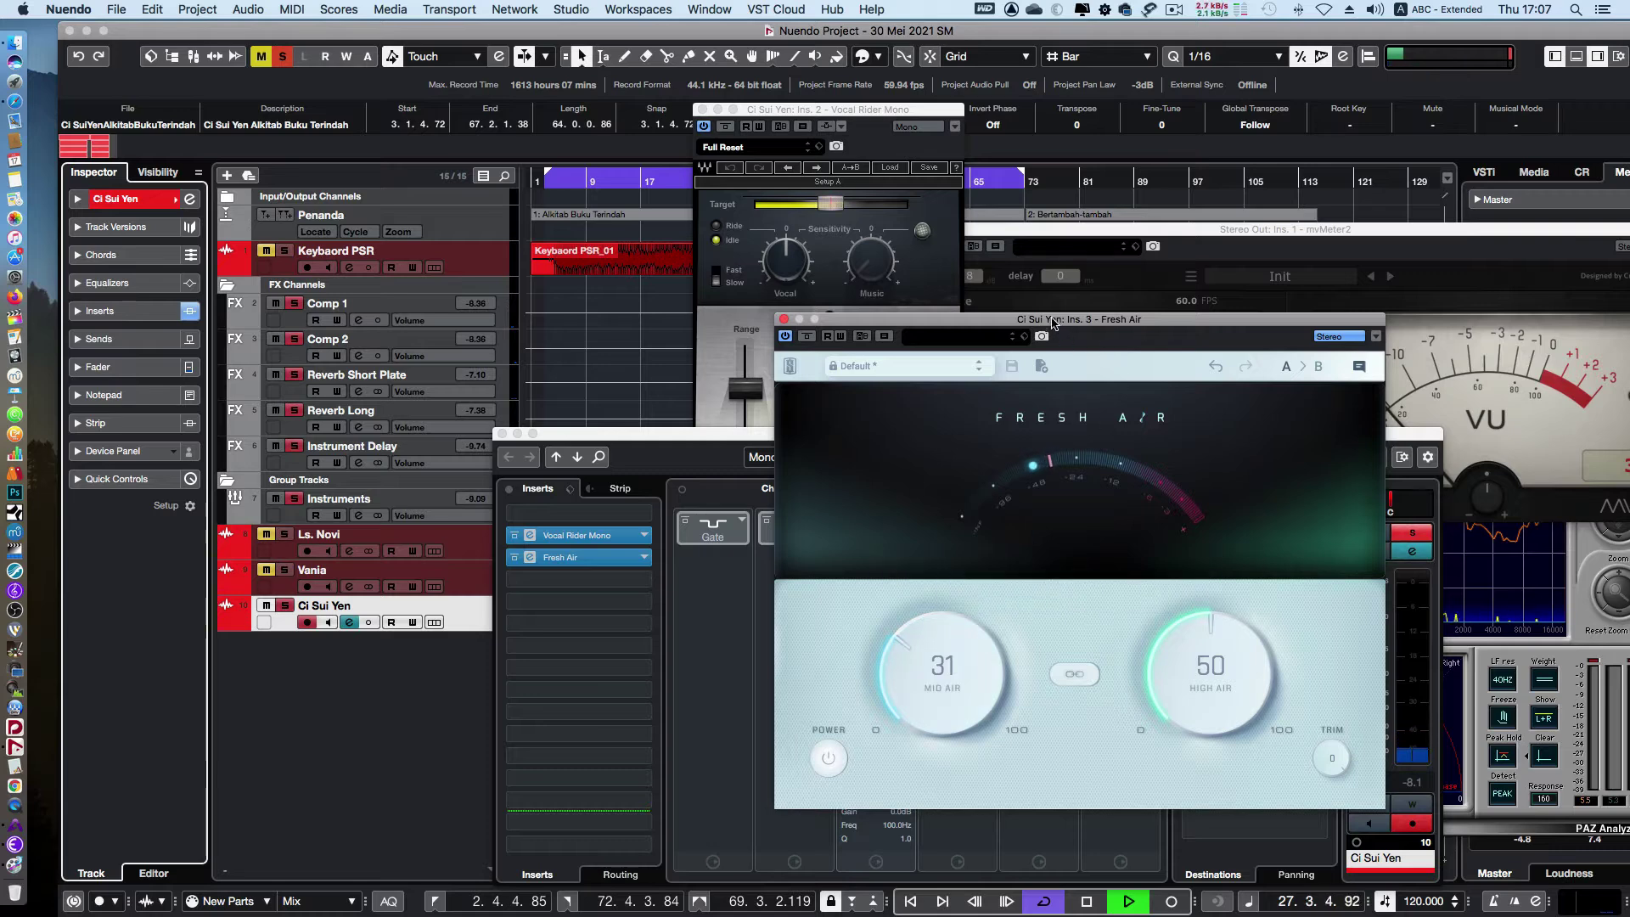
# Raise the selected vocal channel's fader to -3.67 dB and replay from about bar 20
pyautogui.moveTo(1053, 322); pyautogui.dragTo(749, 600)
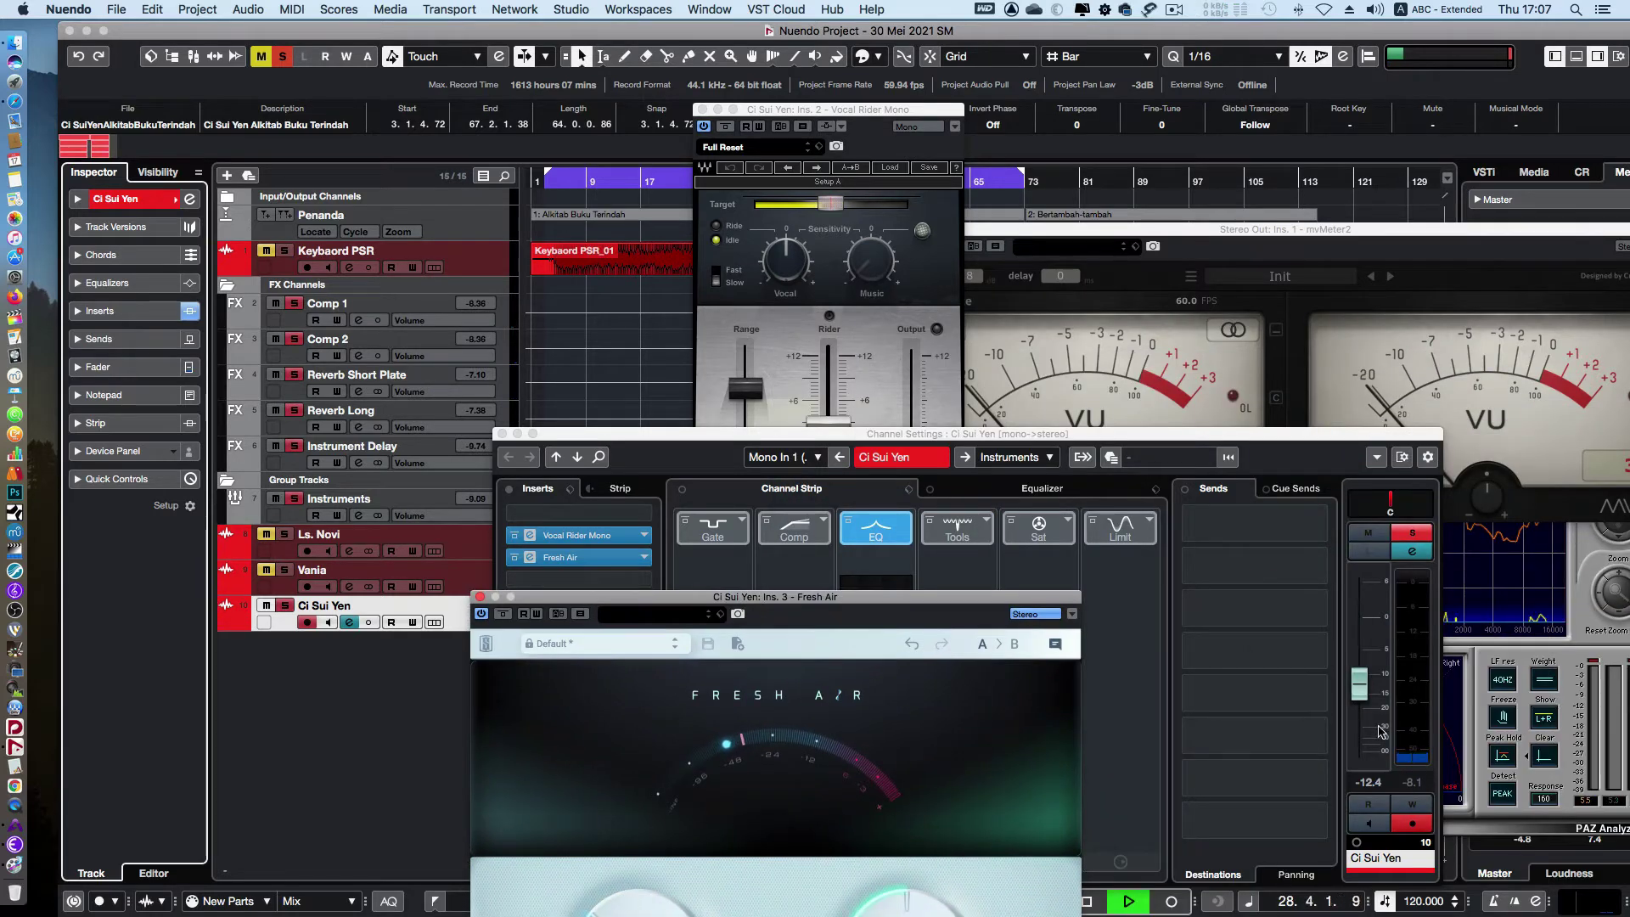
pyautogui.moveTo(1364, 705); pyautogui.dragTo(1362, 690)
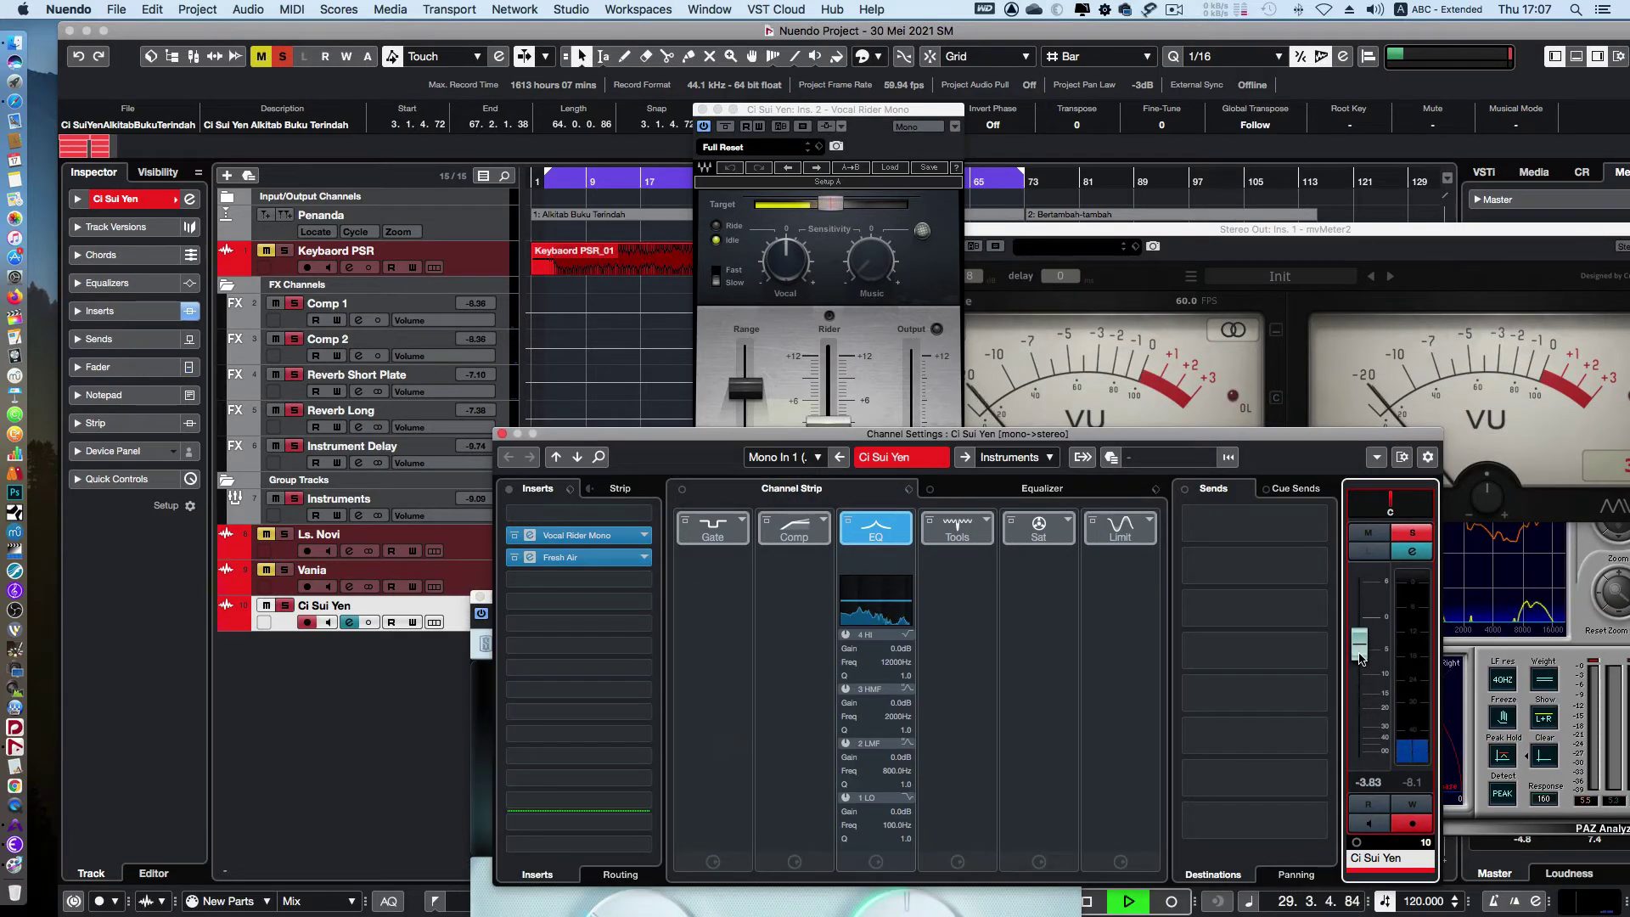
pyautogui.click(662, 185)
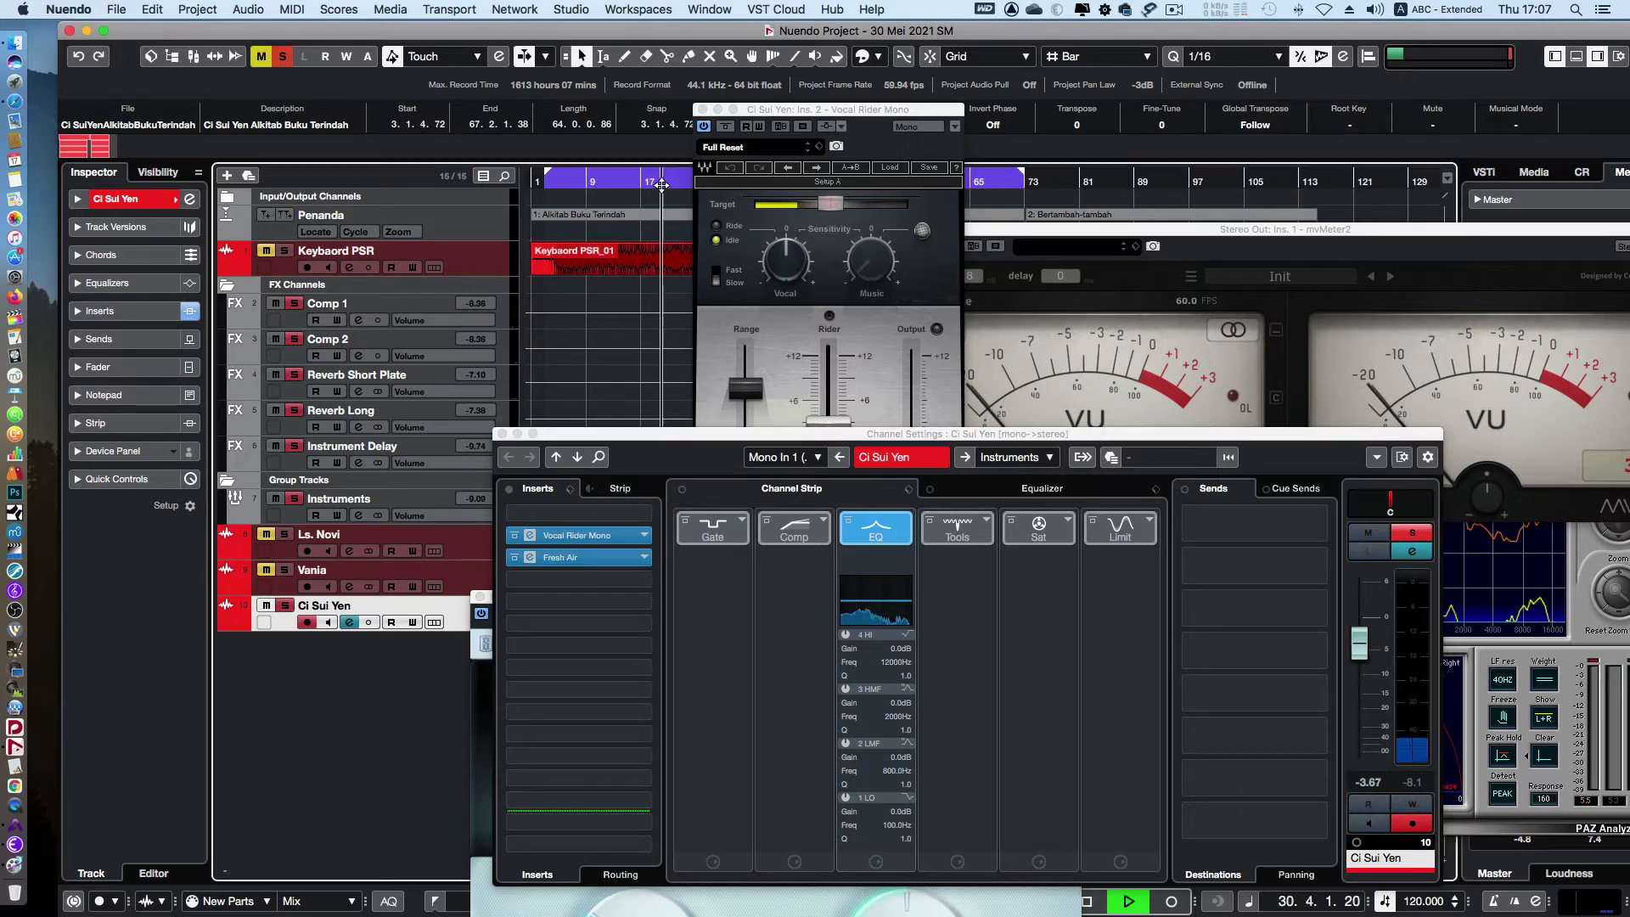
# Set Fresh Air's High Air amount to 52 and close the plug-in
pyautogui.moveTo(681, 433); pyautogui.dragTo(1266, 351)
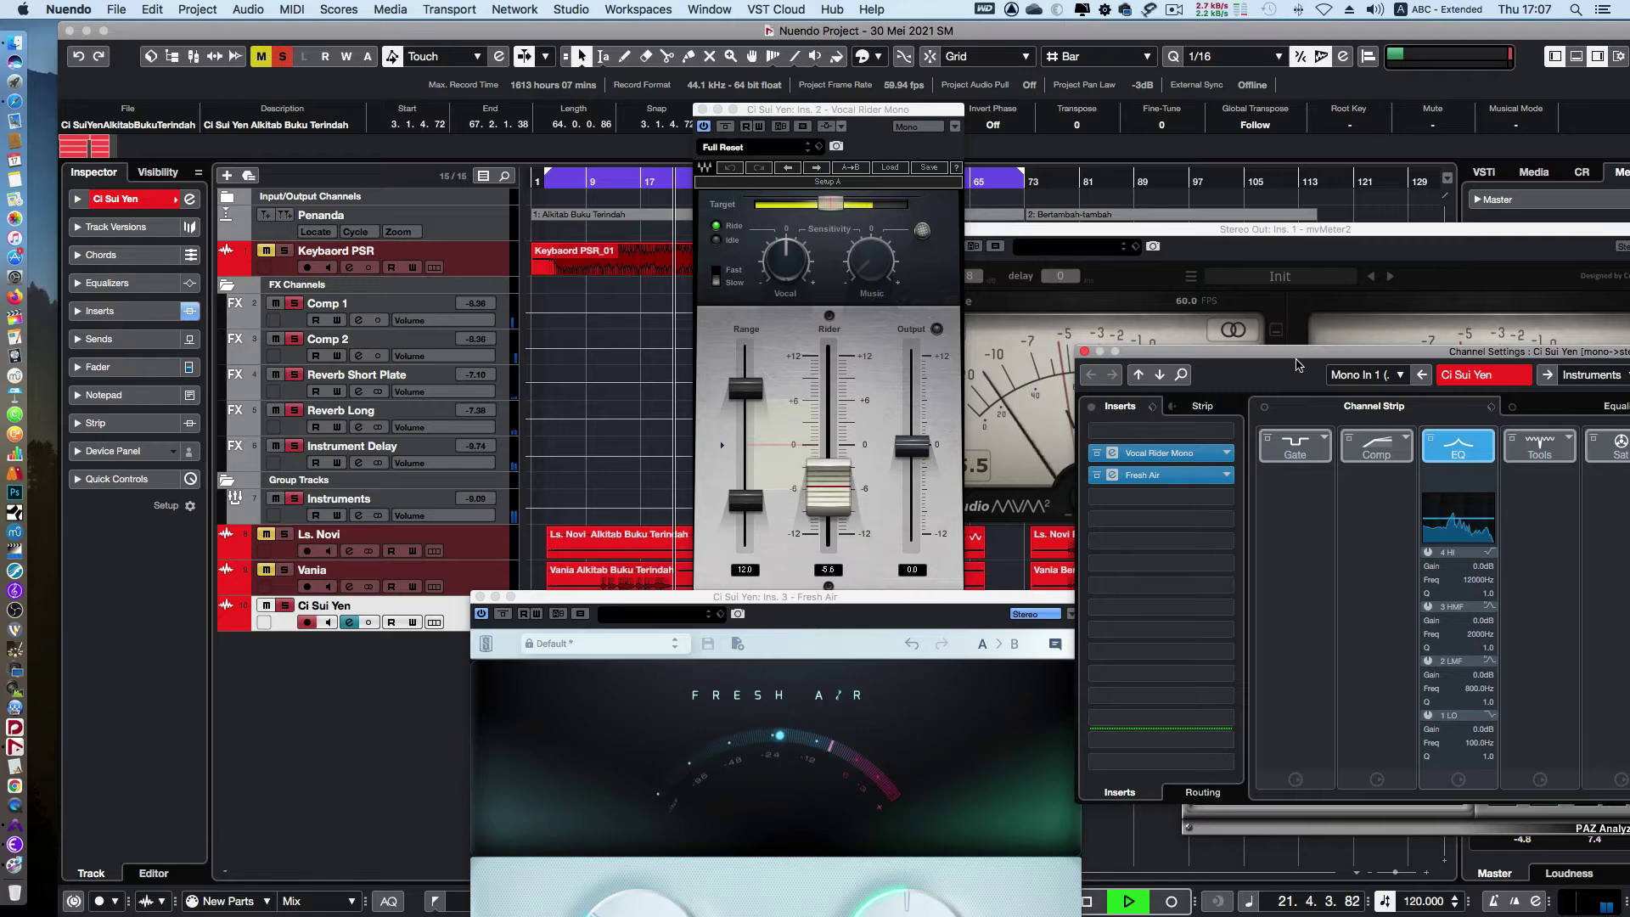
pyautogui.moveTo(1297, 357); pyautogui.dragTo(407, 223)
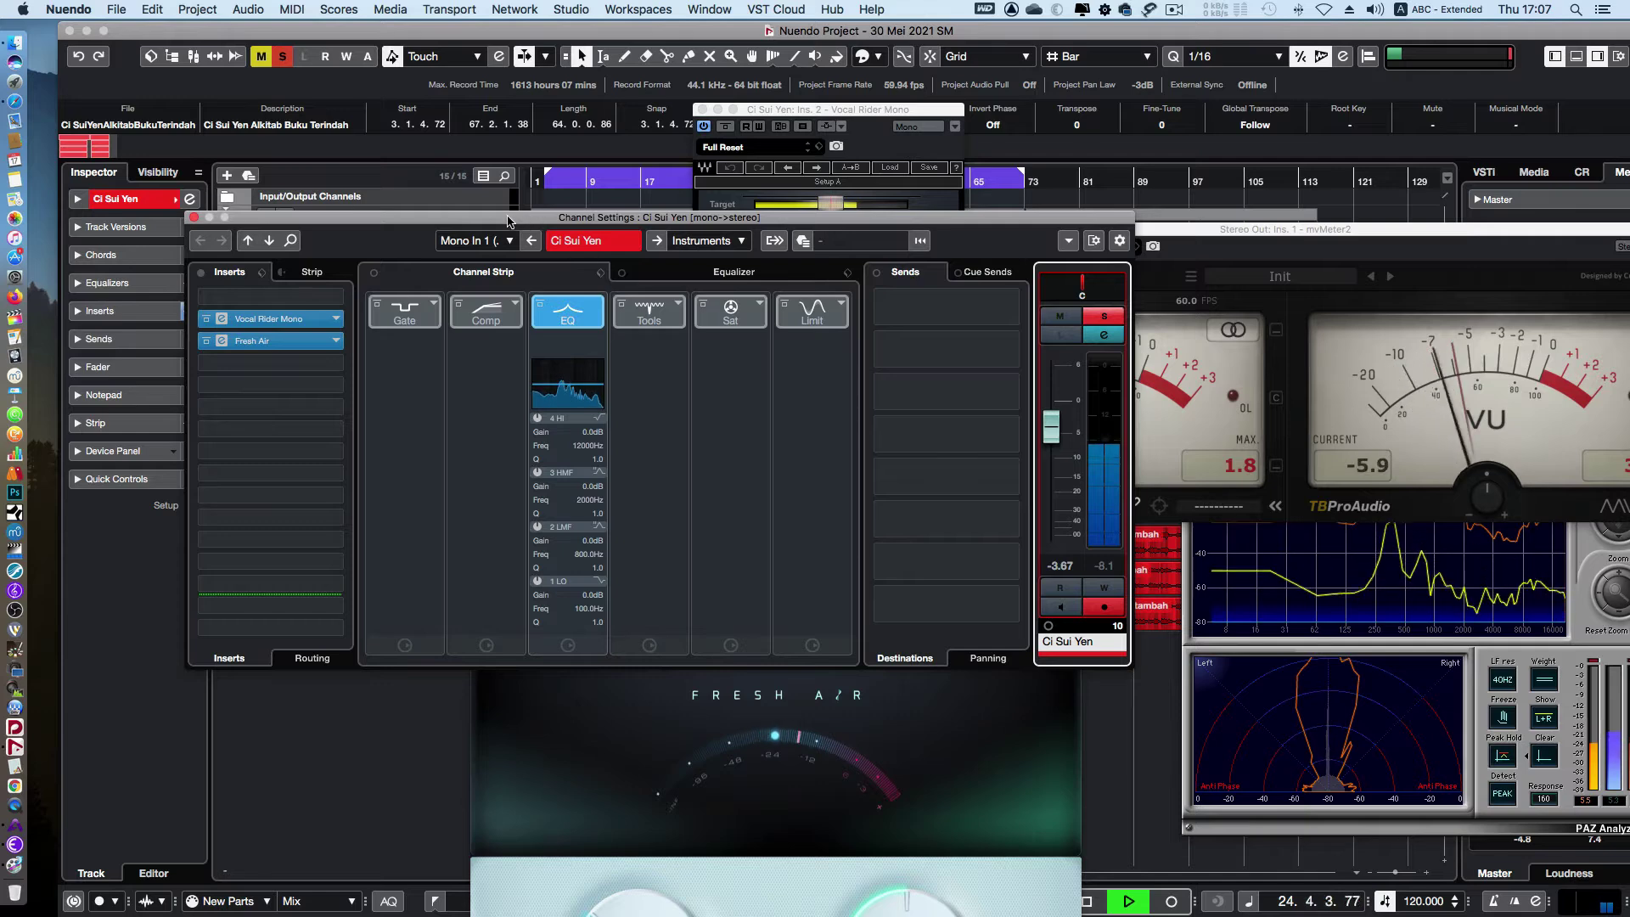
pyautogui.click(638, 741)
pyautogui.moveTo(667, 596); pyautogui.dragTo(650, 289)
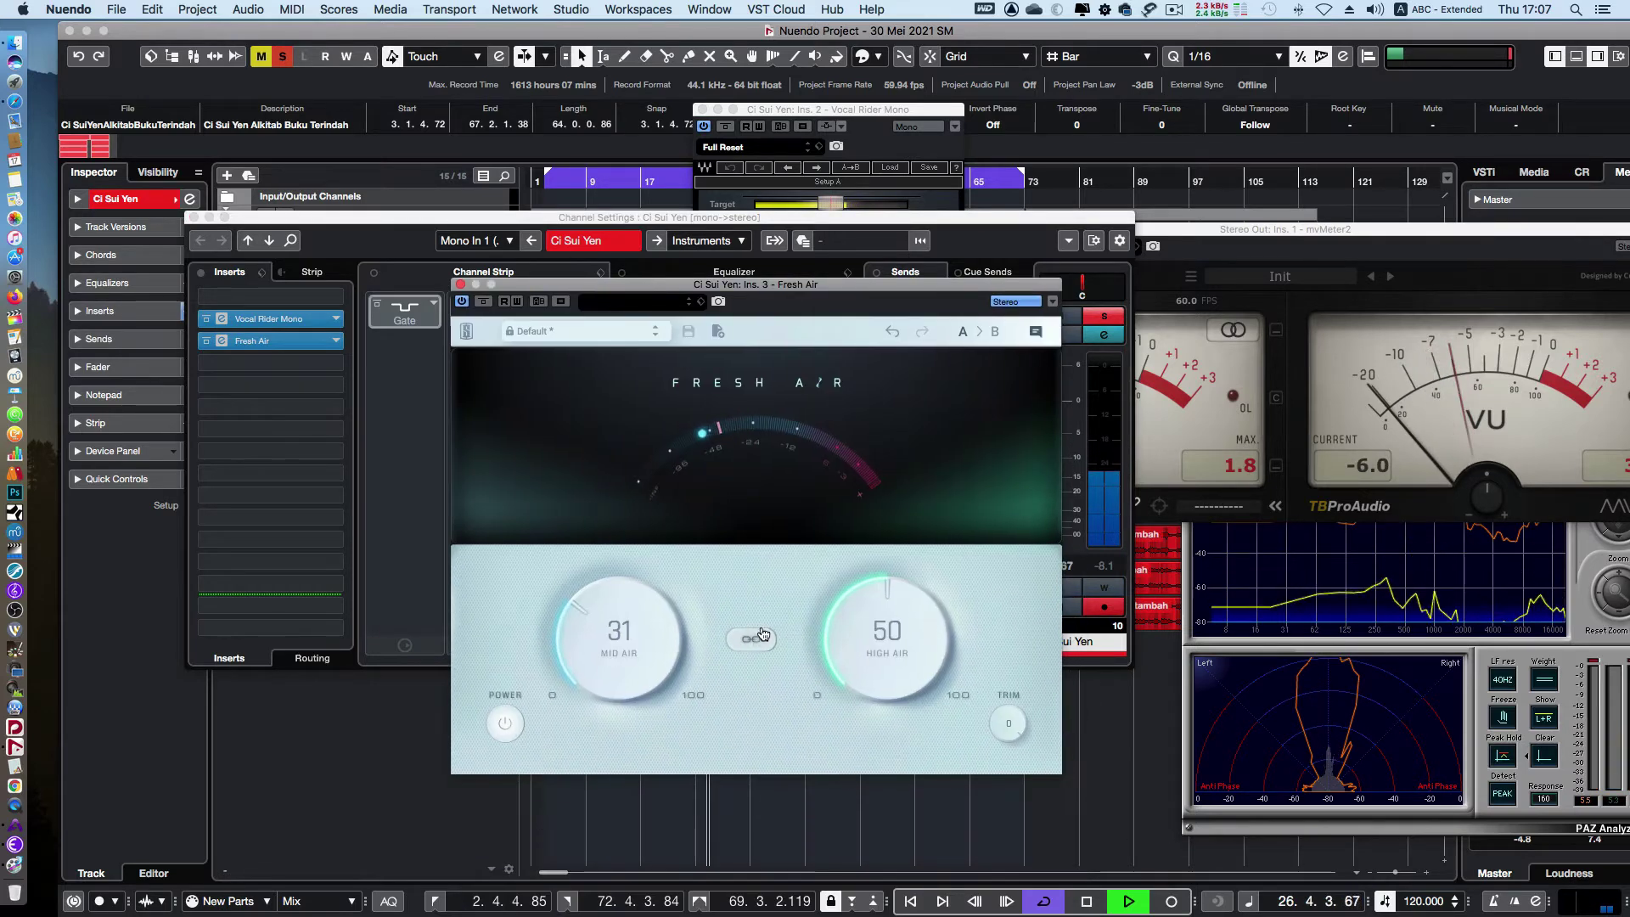
pyautogui.moveTo(850, 641); pyautogui.dragTo(853, 628)
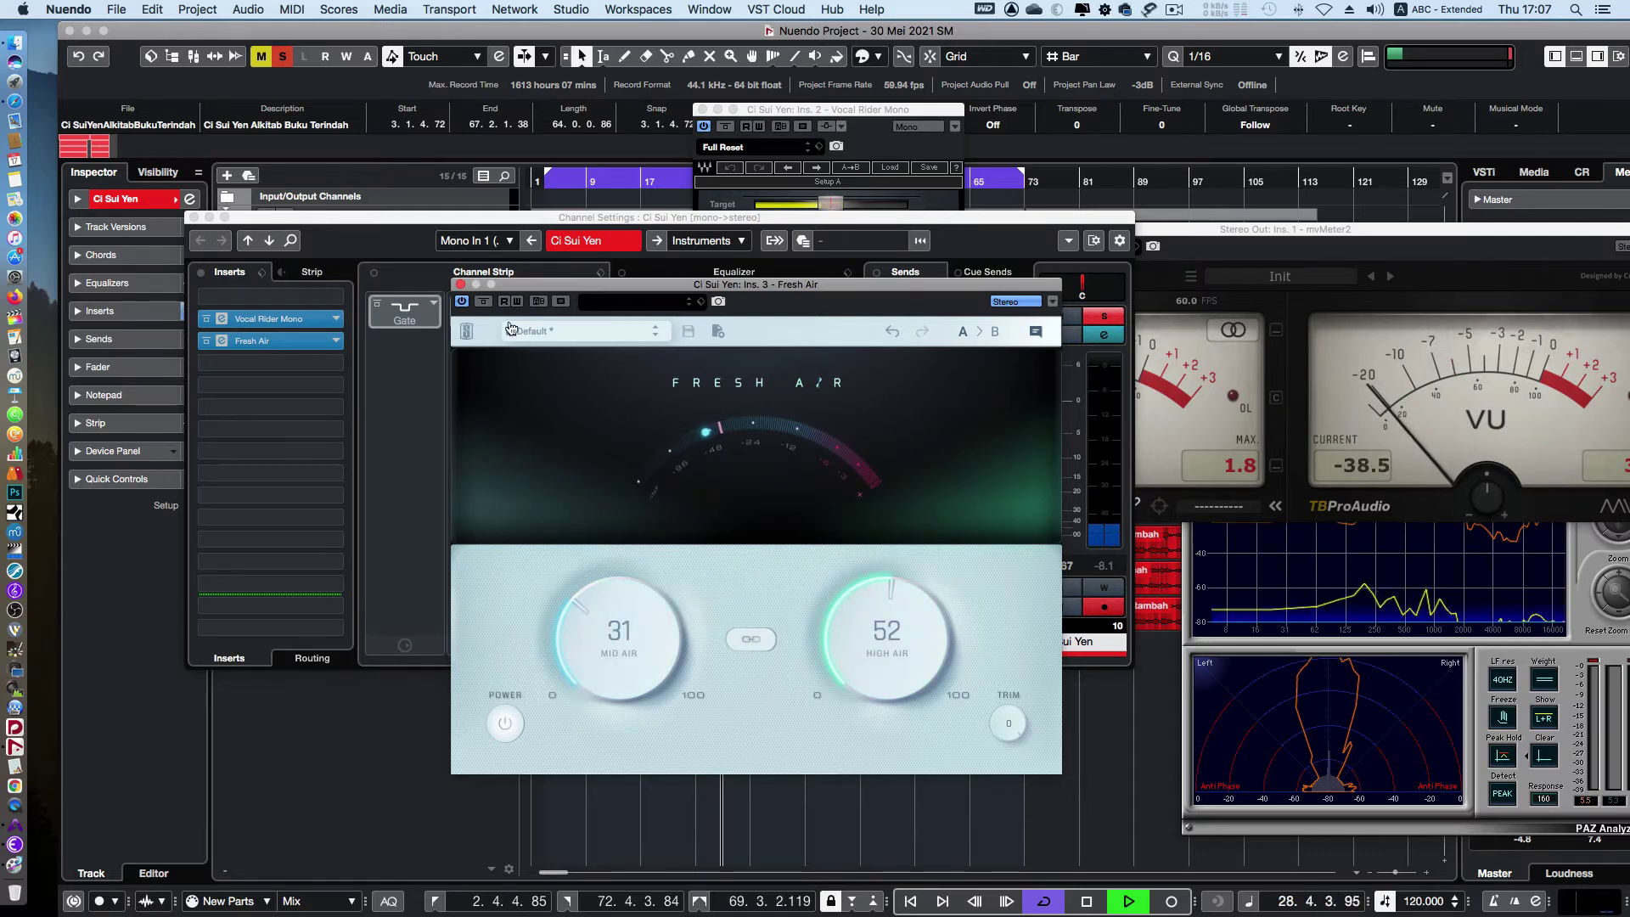
pyautogui.click(461, 284)
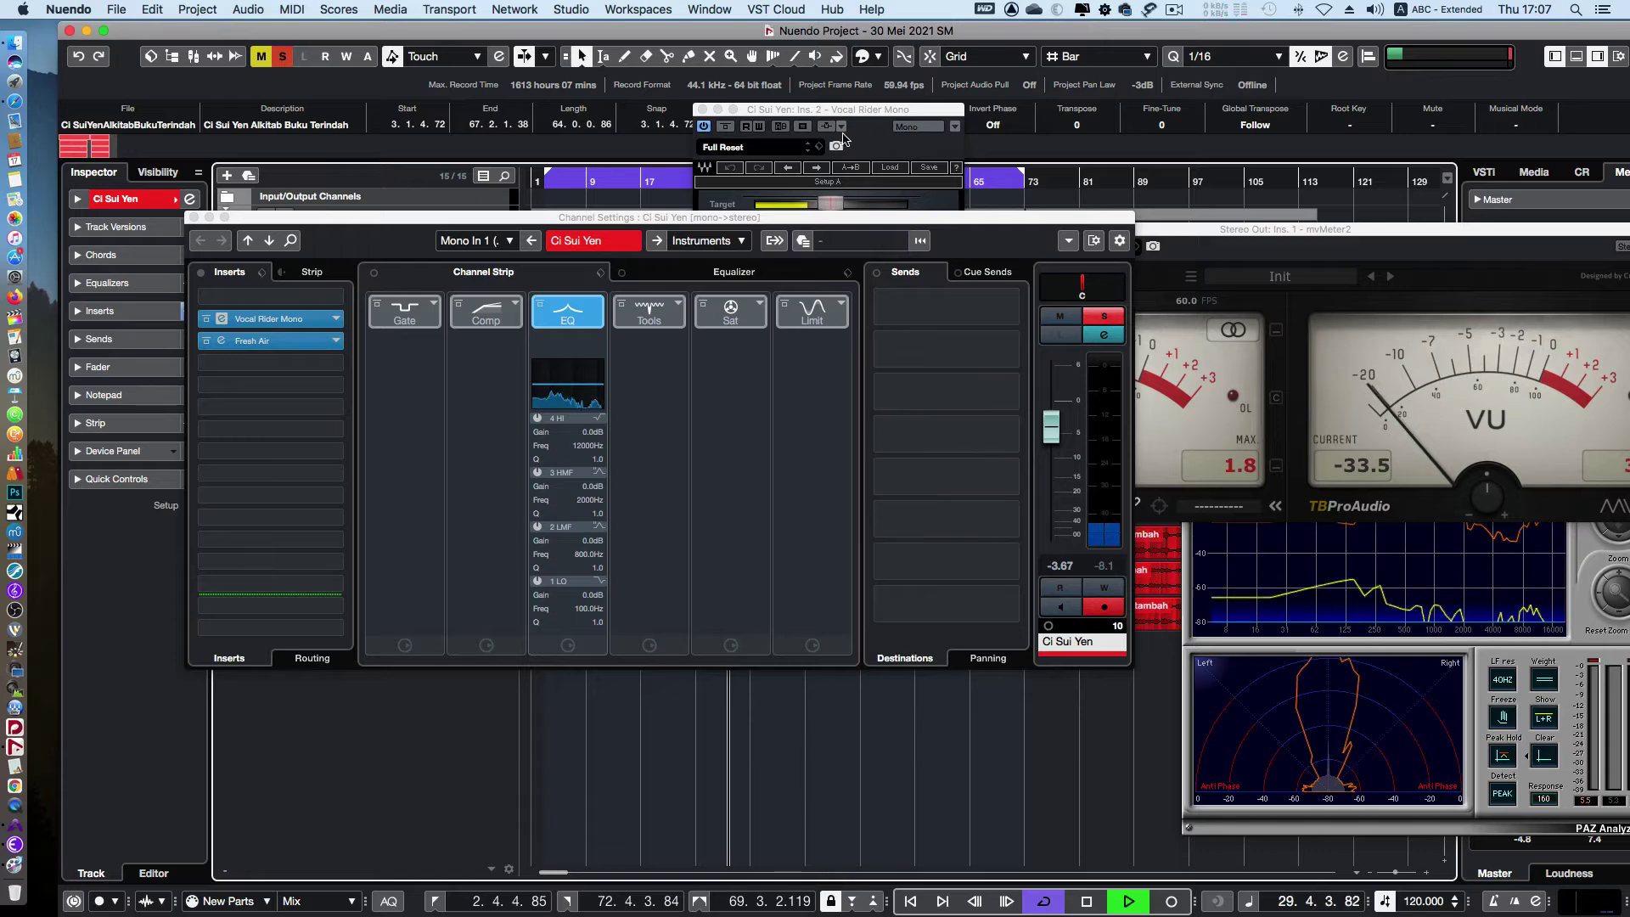
# Raise the vocal sensitivity in Vocal Rider slightly and close the plug-in
pyautogui.moveTo(756, 216); pyautogui.dragTo(1414, 148)
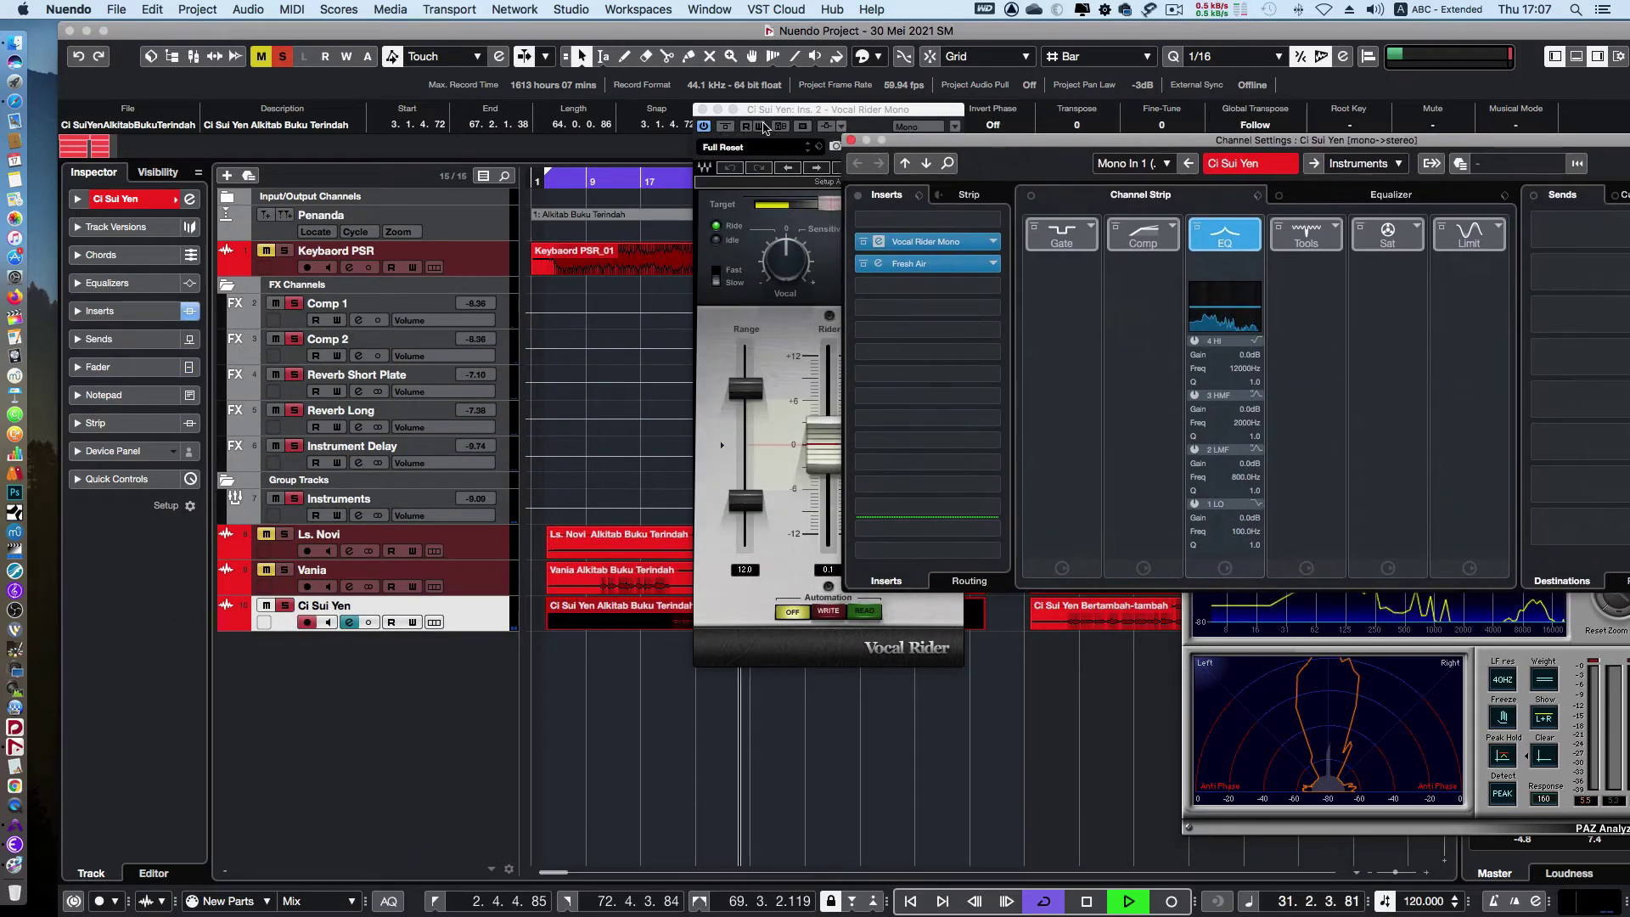
pyautogui.click(807, 271)
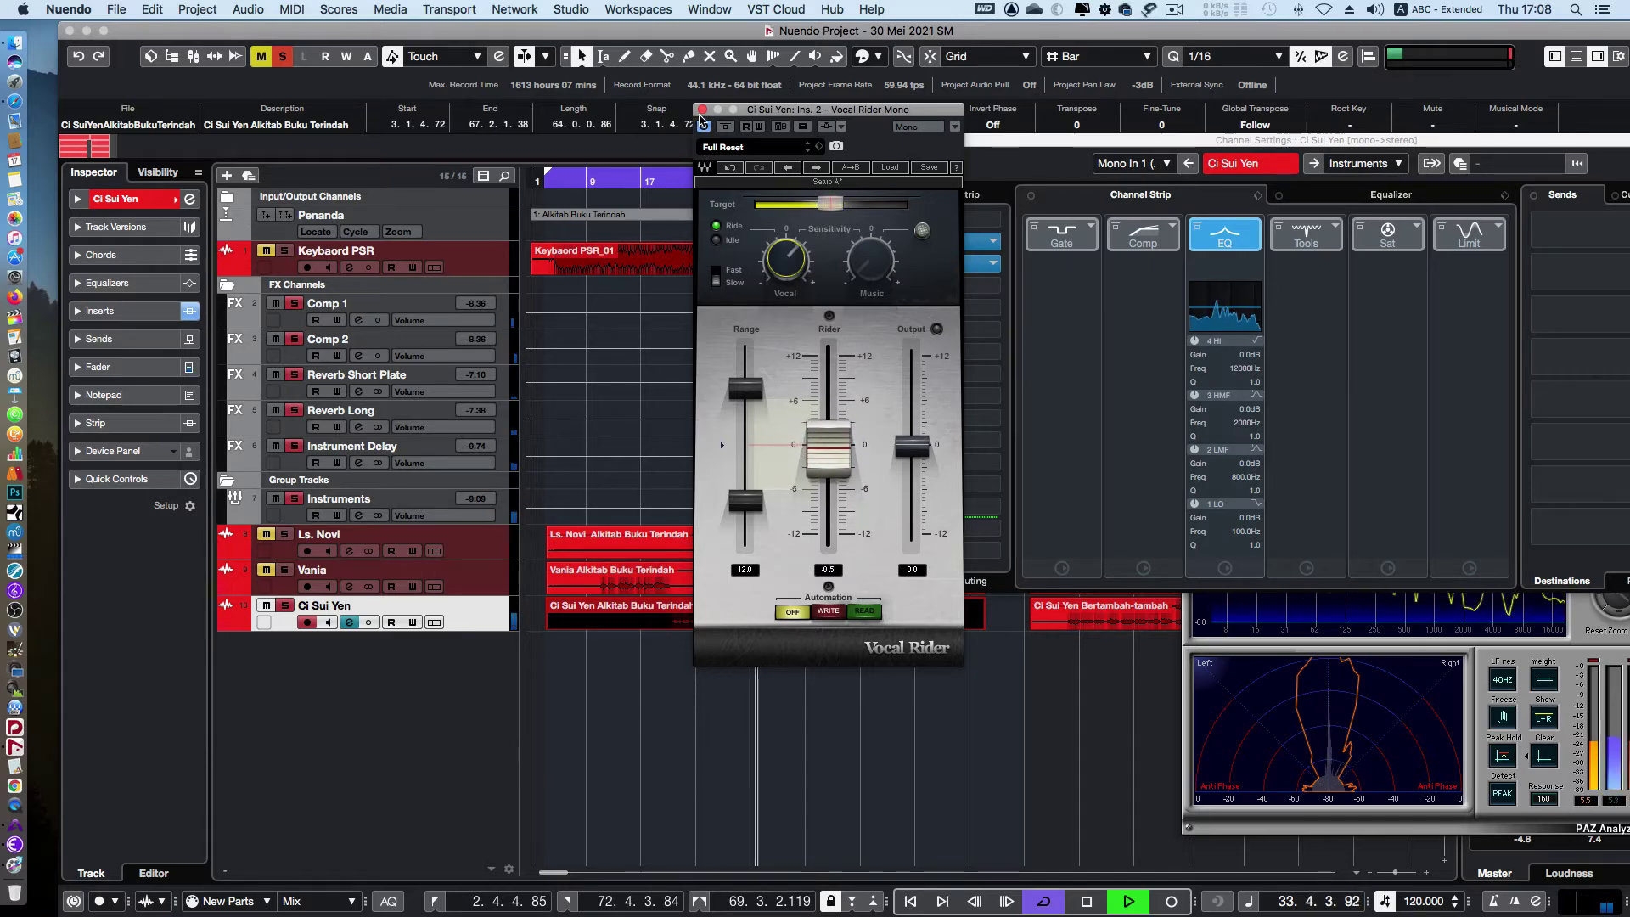
pyautogui.click(745, 153)
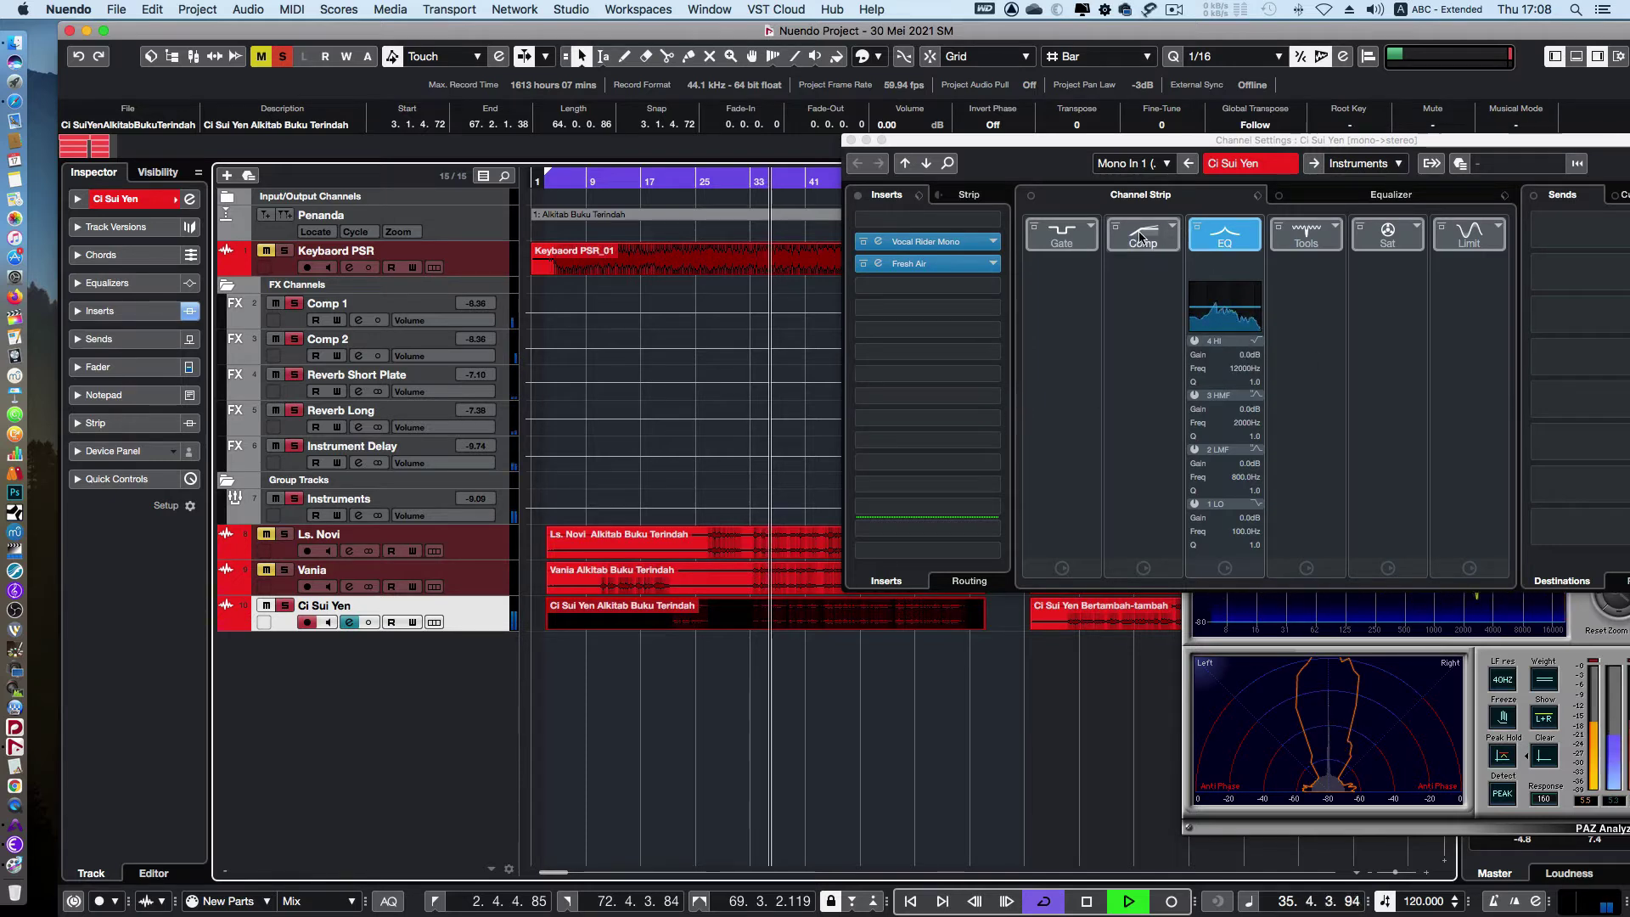
# Reorder the vocal's channel strip so the compressor and EQ precede the gate, and load the Standard Compressor
pyautogui.moveTo(1143, 235); pyautogui.dragTo(1047, 236)
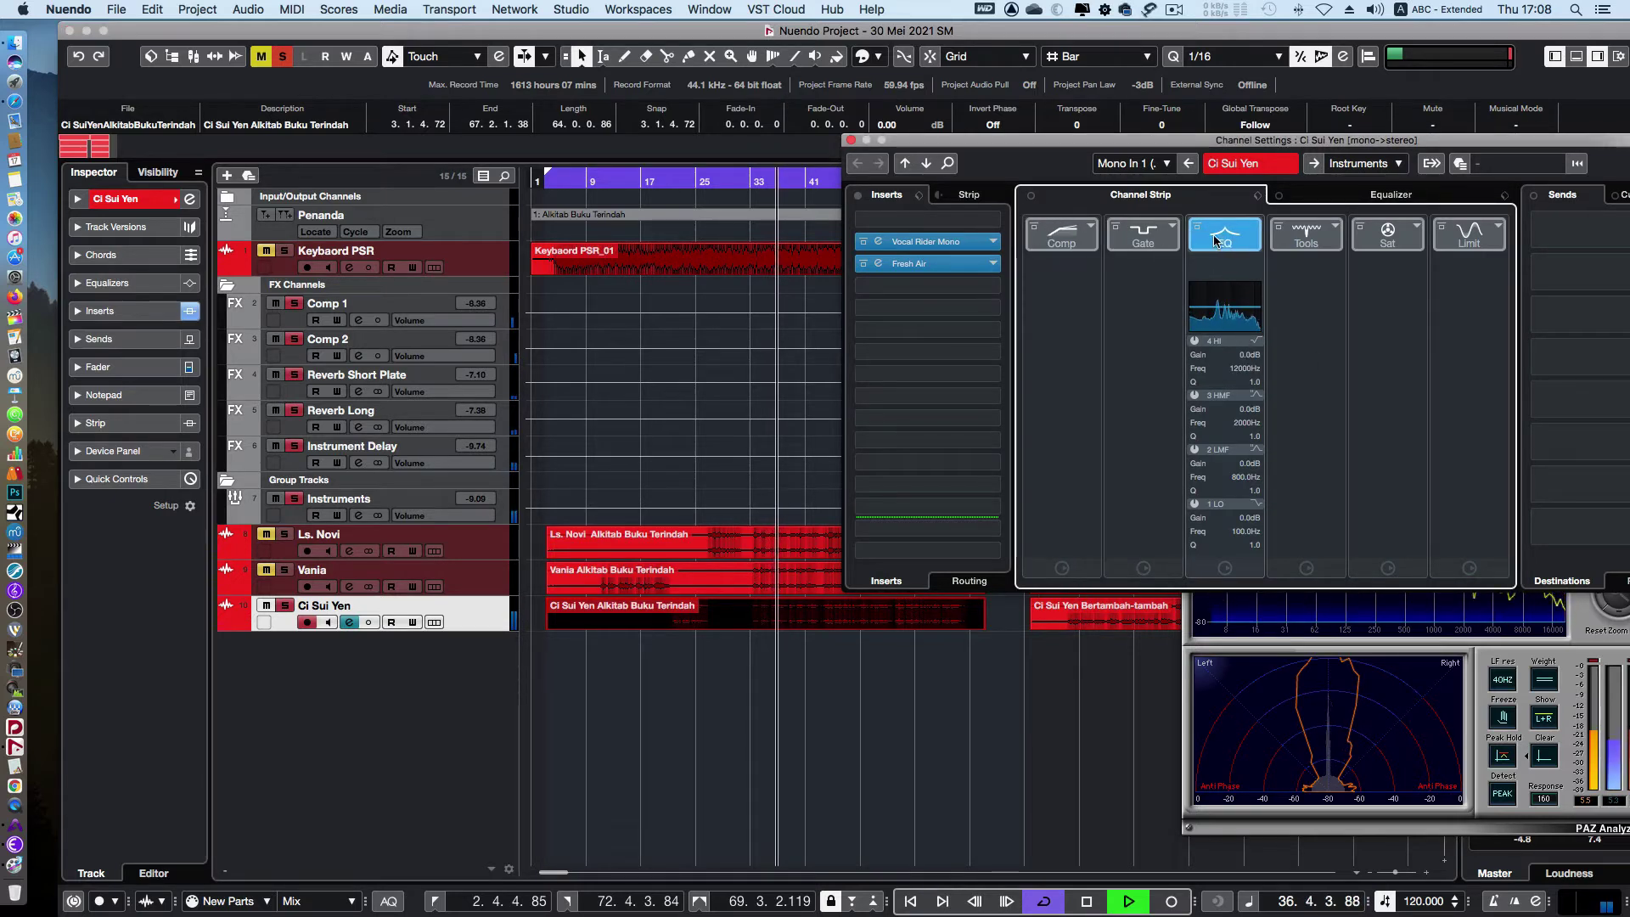
pyautogui.moveTo(1224, 234); pyautogui.dragTo(1083, 238)
pyautogui.click(1087, 232)
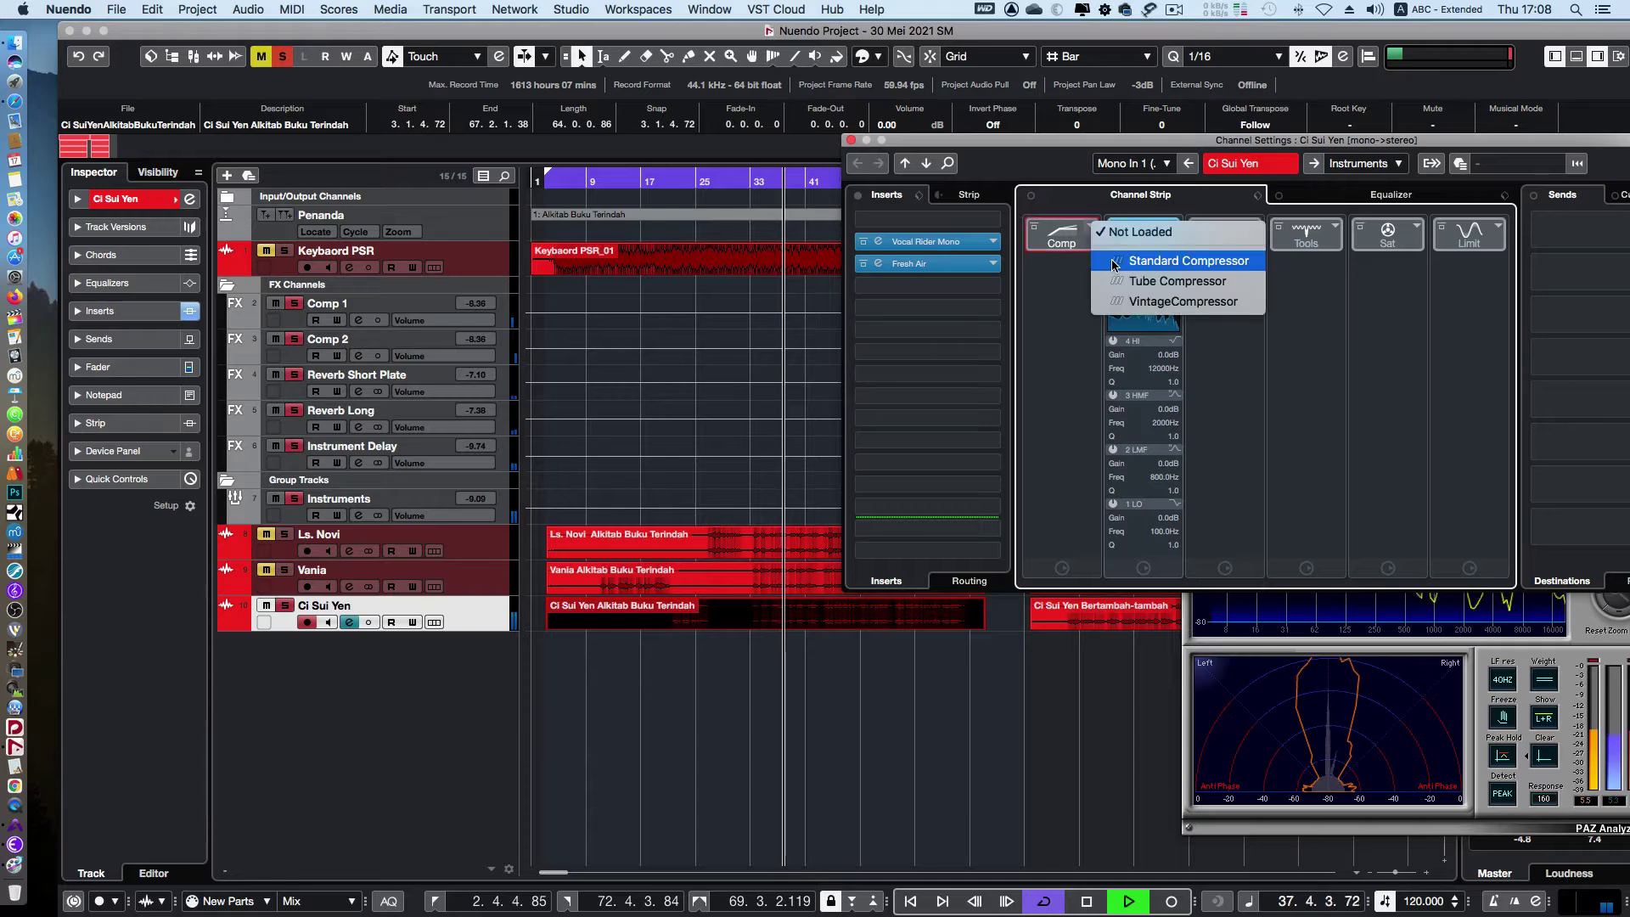
pyautogui.click(1113, 261)
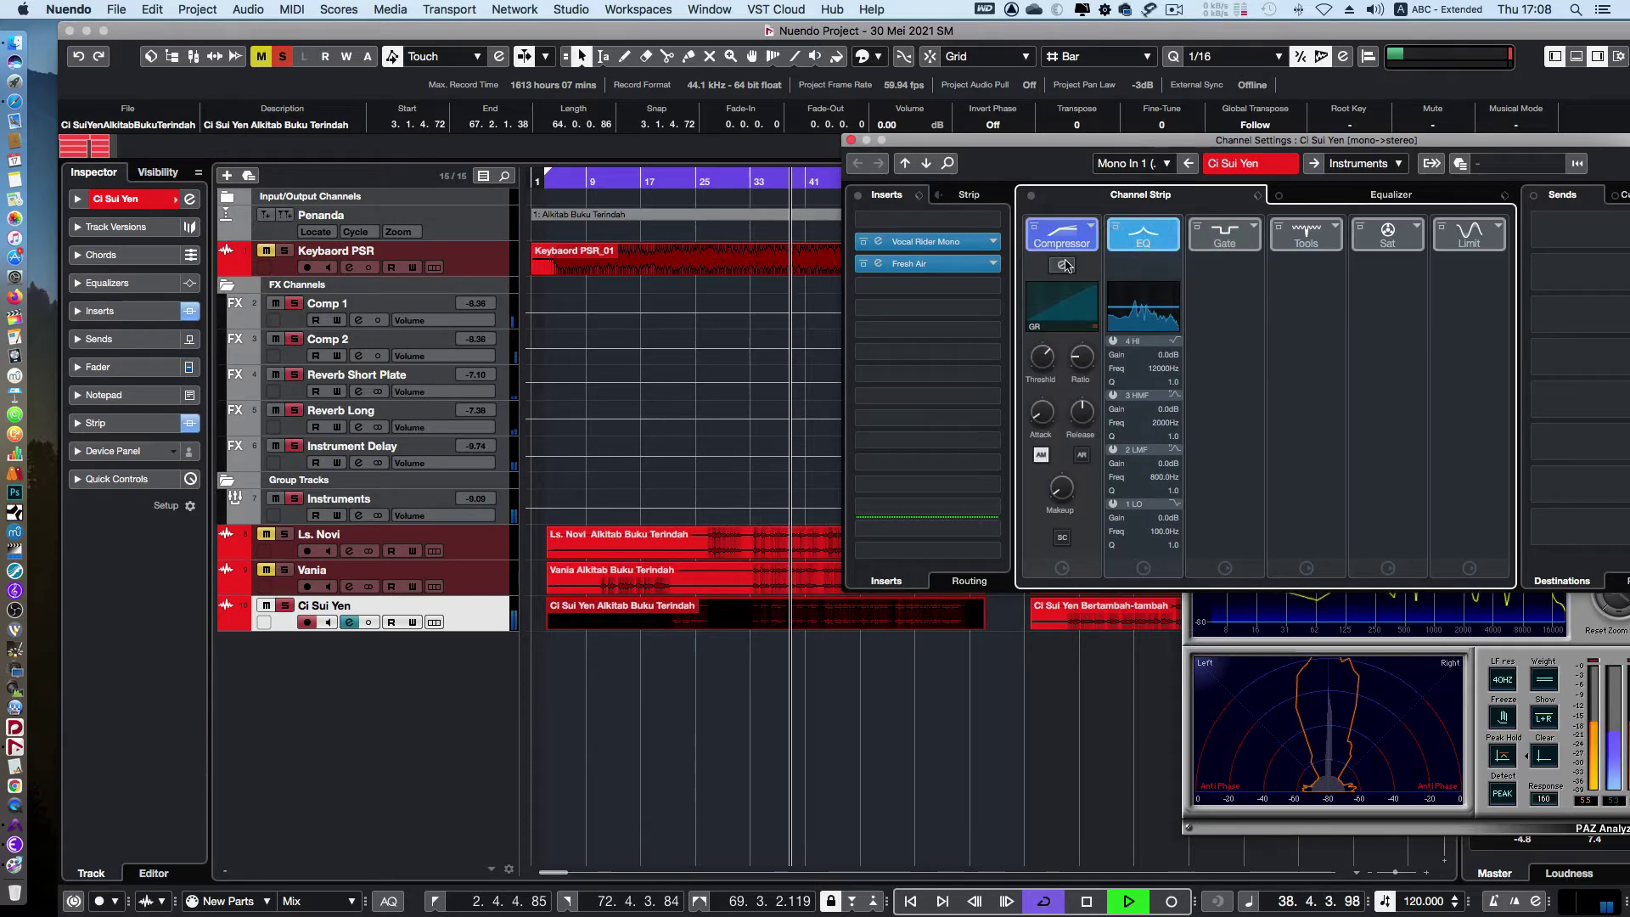
# Open the compressor's full editor and set its ratio to 4.17:1
pyautogui.click(1065, 265)
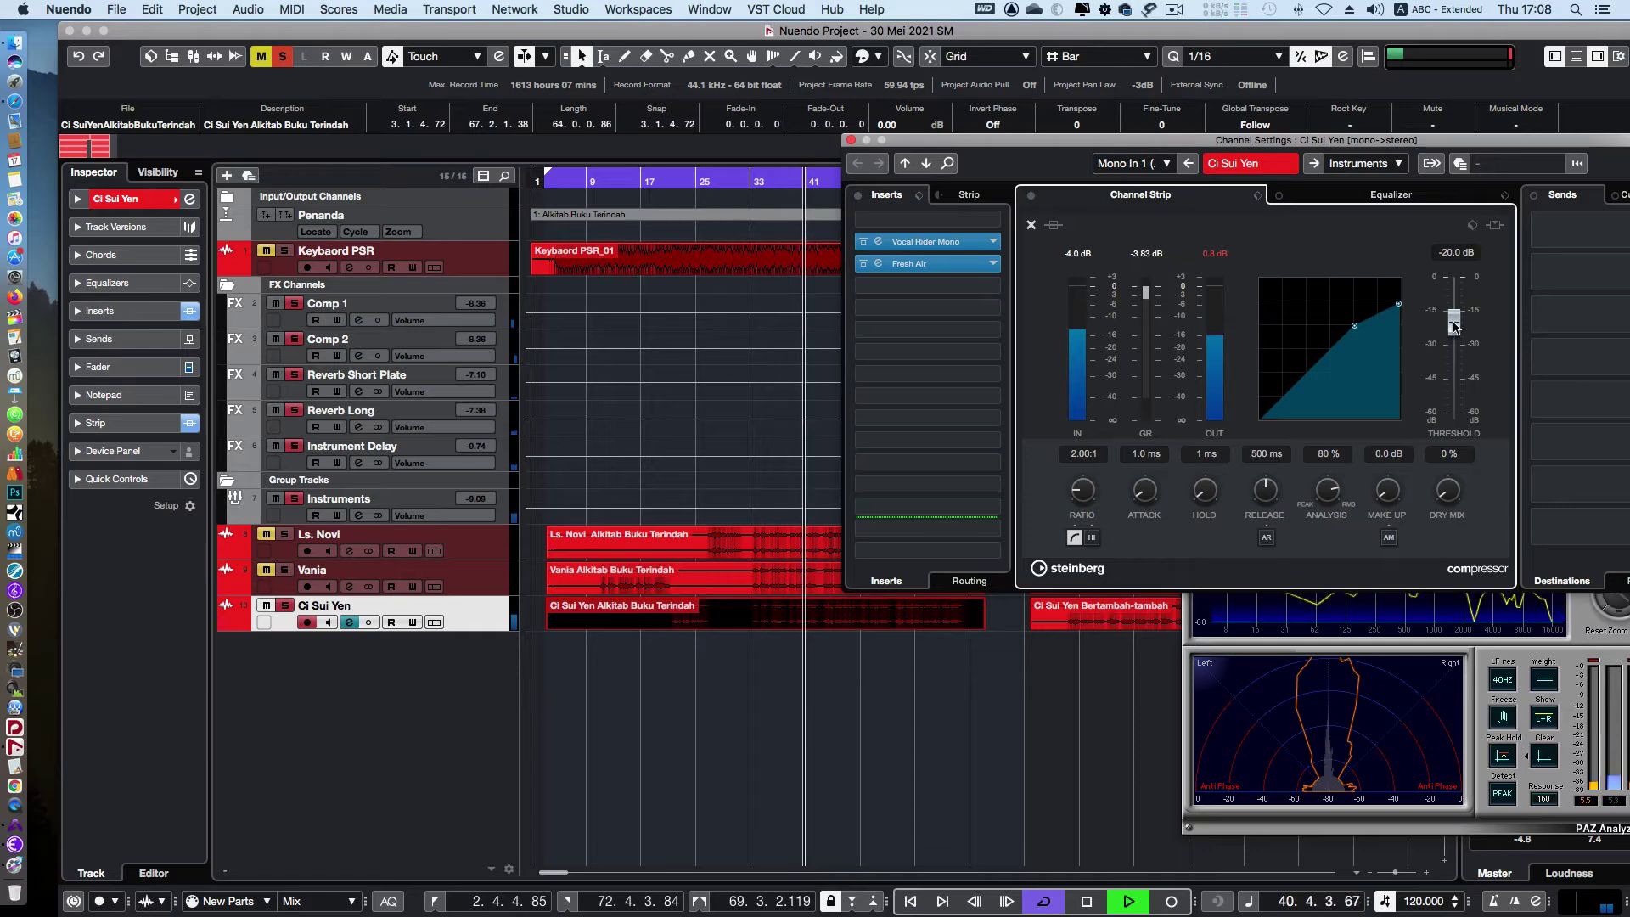
pyautogui.moveTo(1327, 144); pyautogui.dragTo(1264, 194)
pyautogui.moveTo(811, 416); pyautogui.dragTo(868, 449)
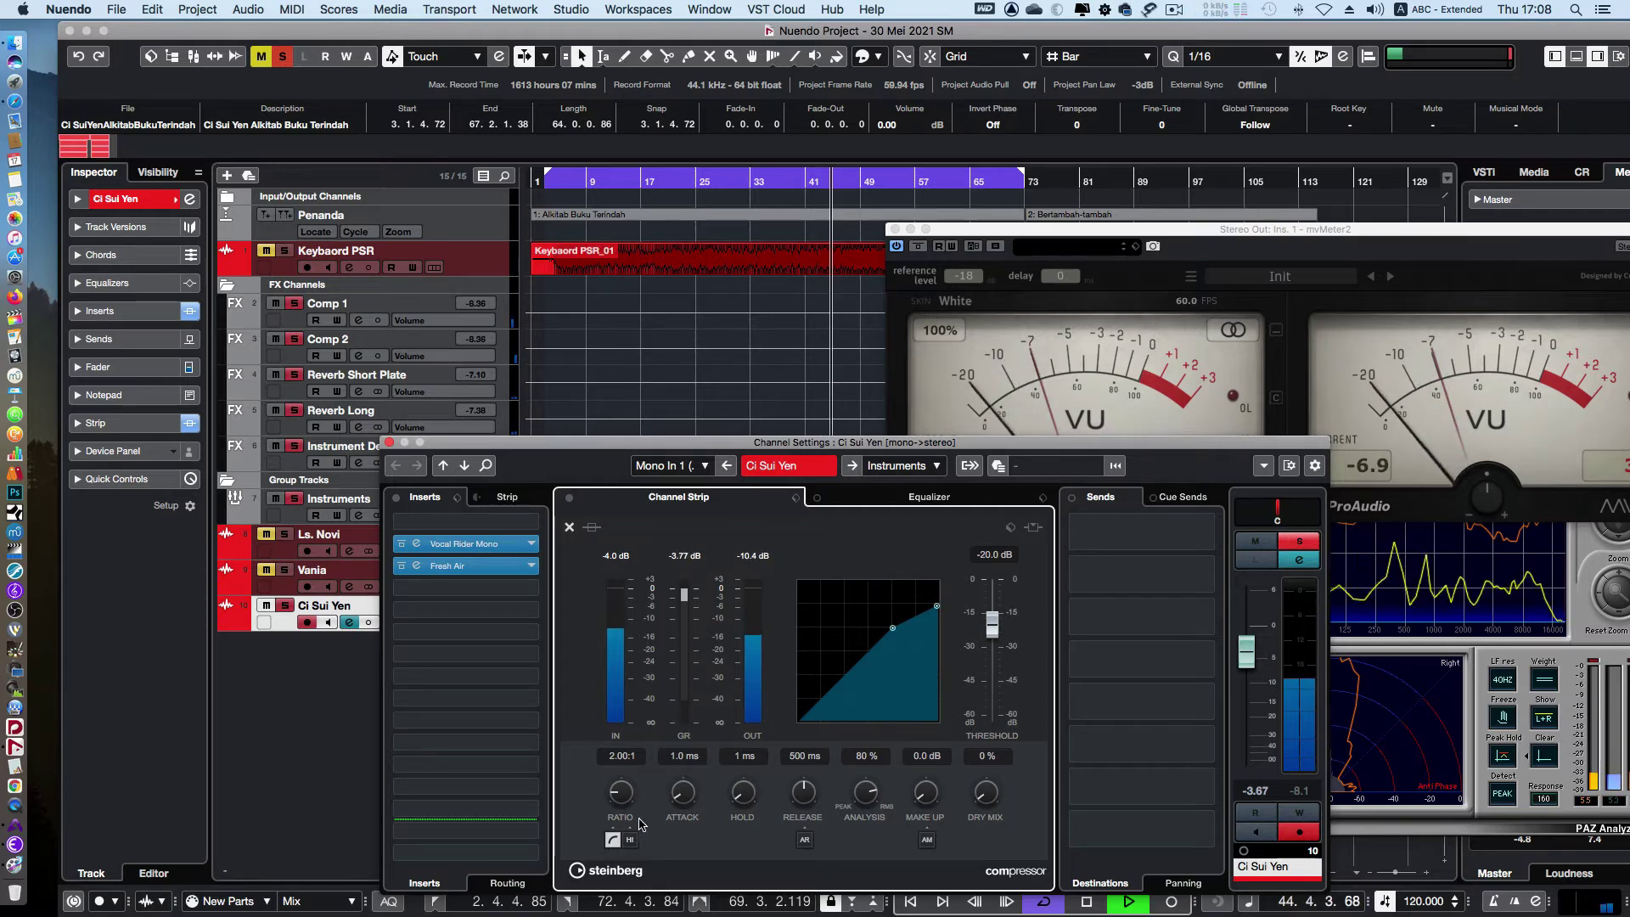
pyautogui.moveTo(621, 798); pyautogui.dragTo(641, 764)
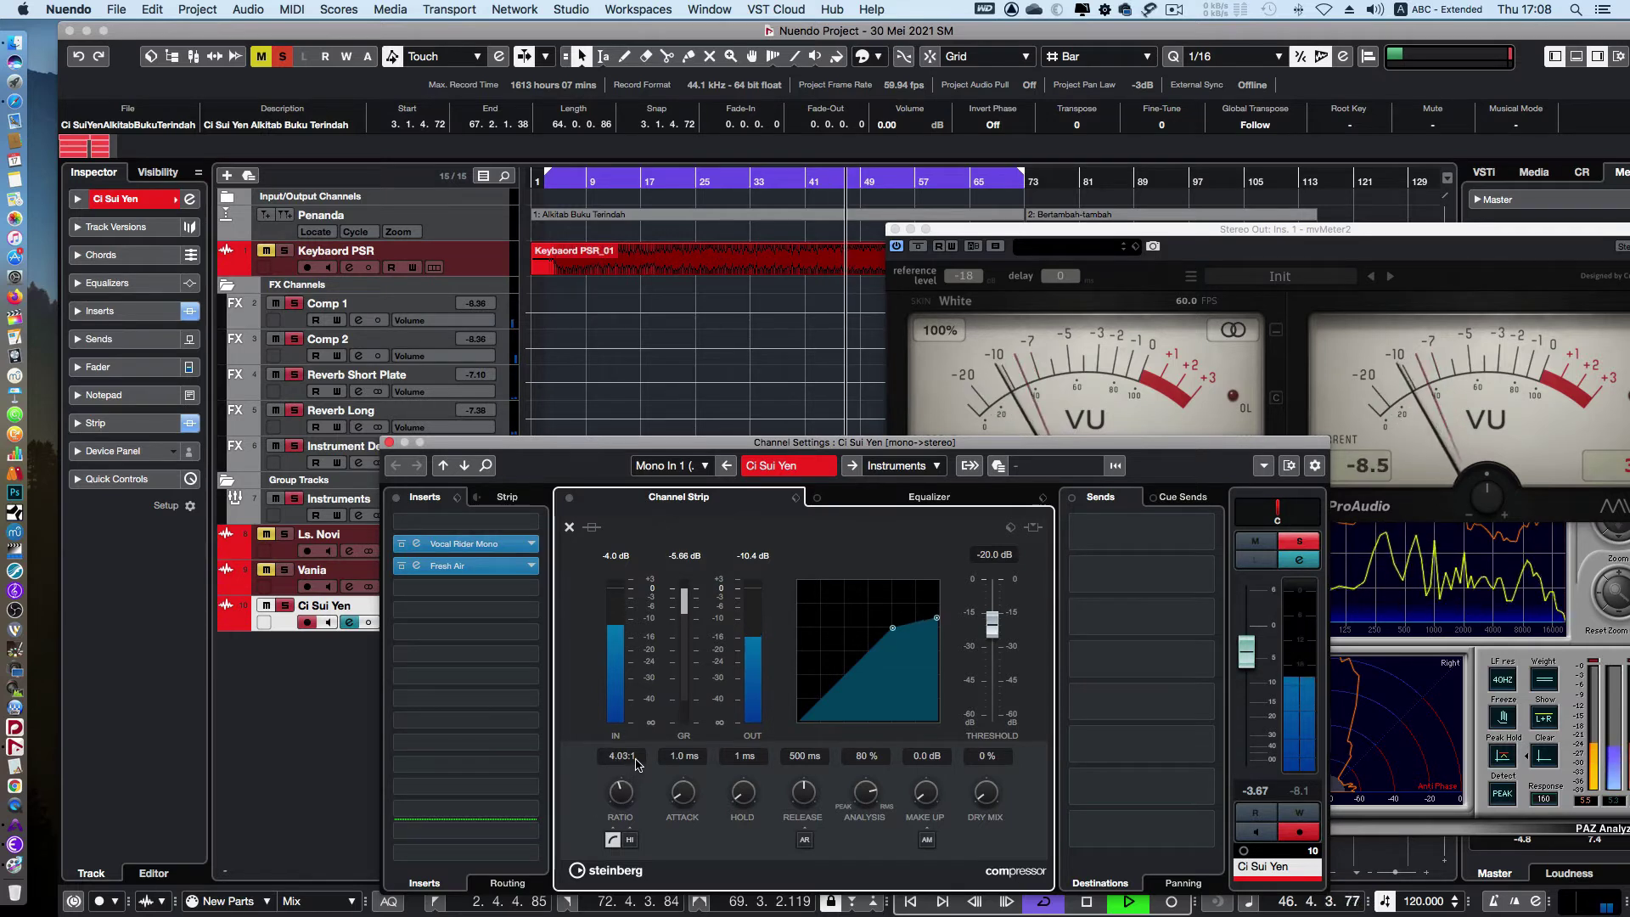
# Set the compressor's attack to 11.5 ms, hold to 101 ms and threshold to -18.5 dB
pyautogui.moveTo(997, 627); pyautogui.dragTo(999, 618)
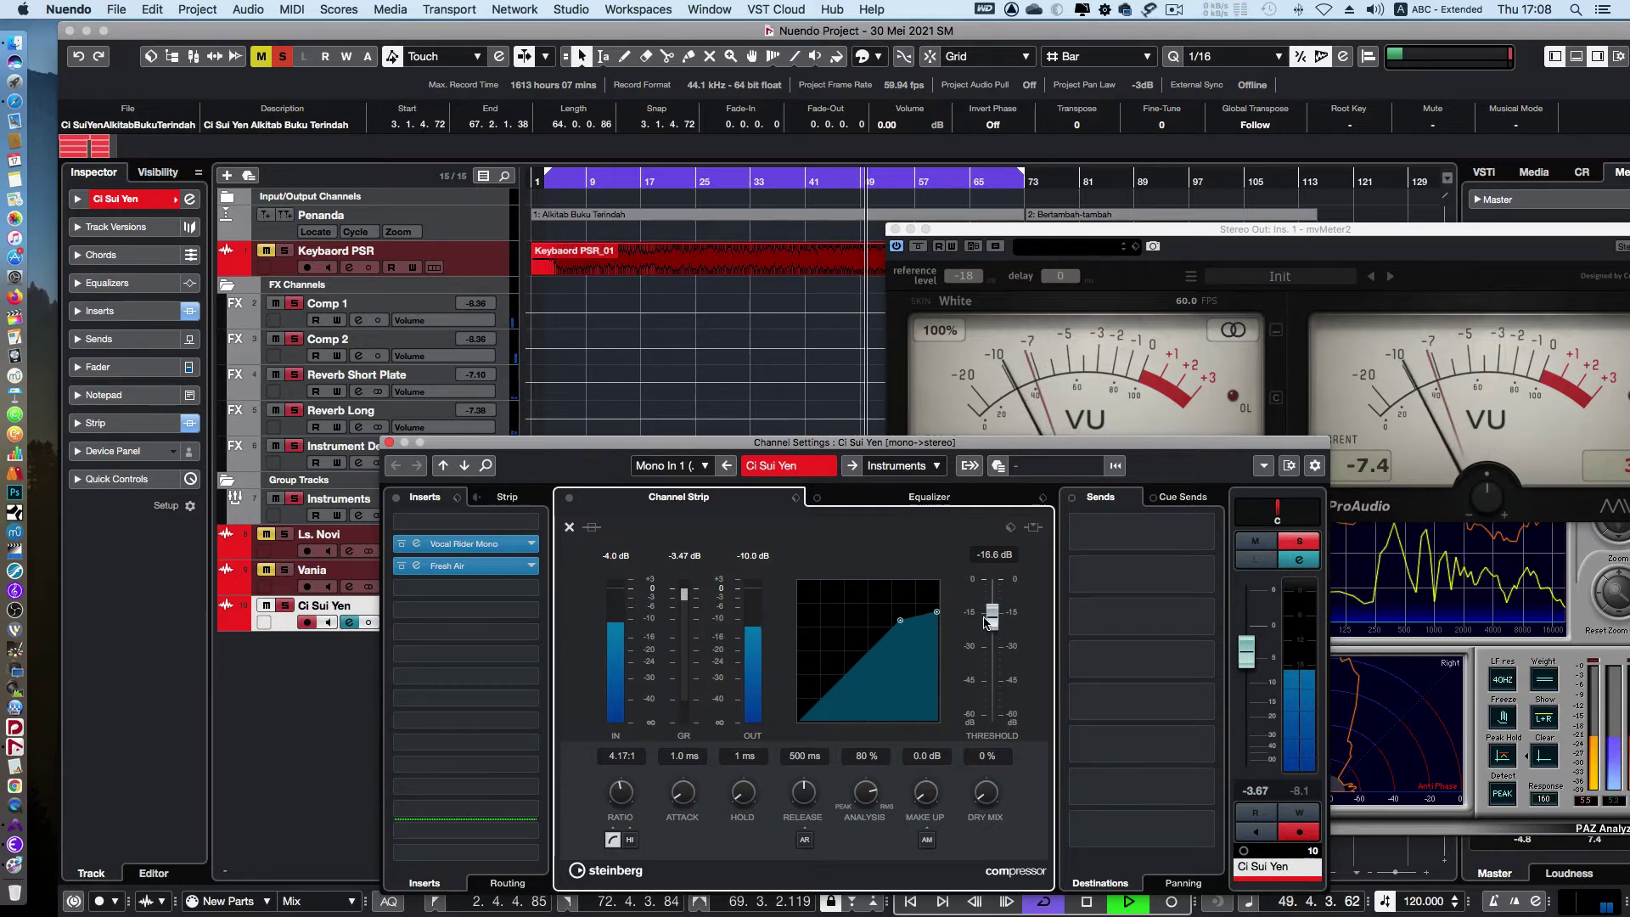
pyautogui.moveTo(992, 619); pyautogui.dragTo(990, 632)
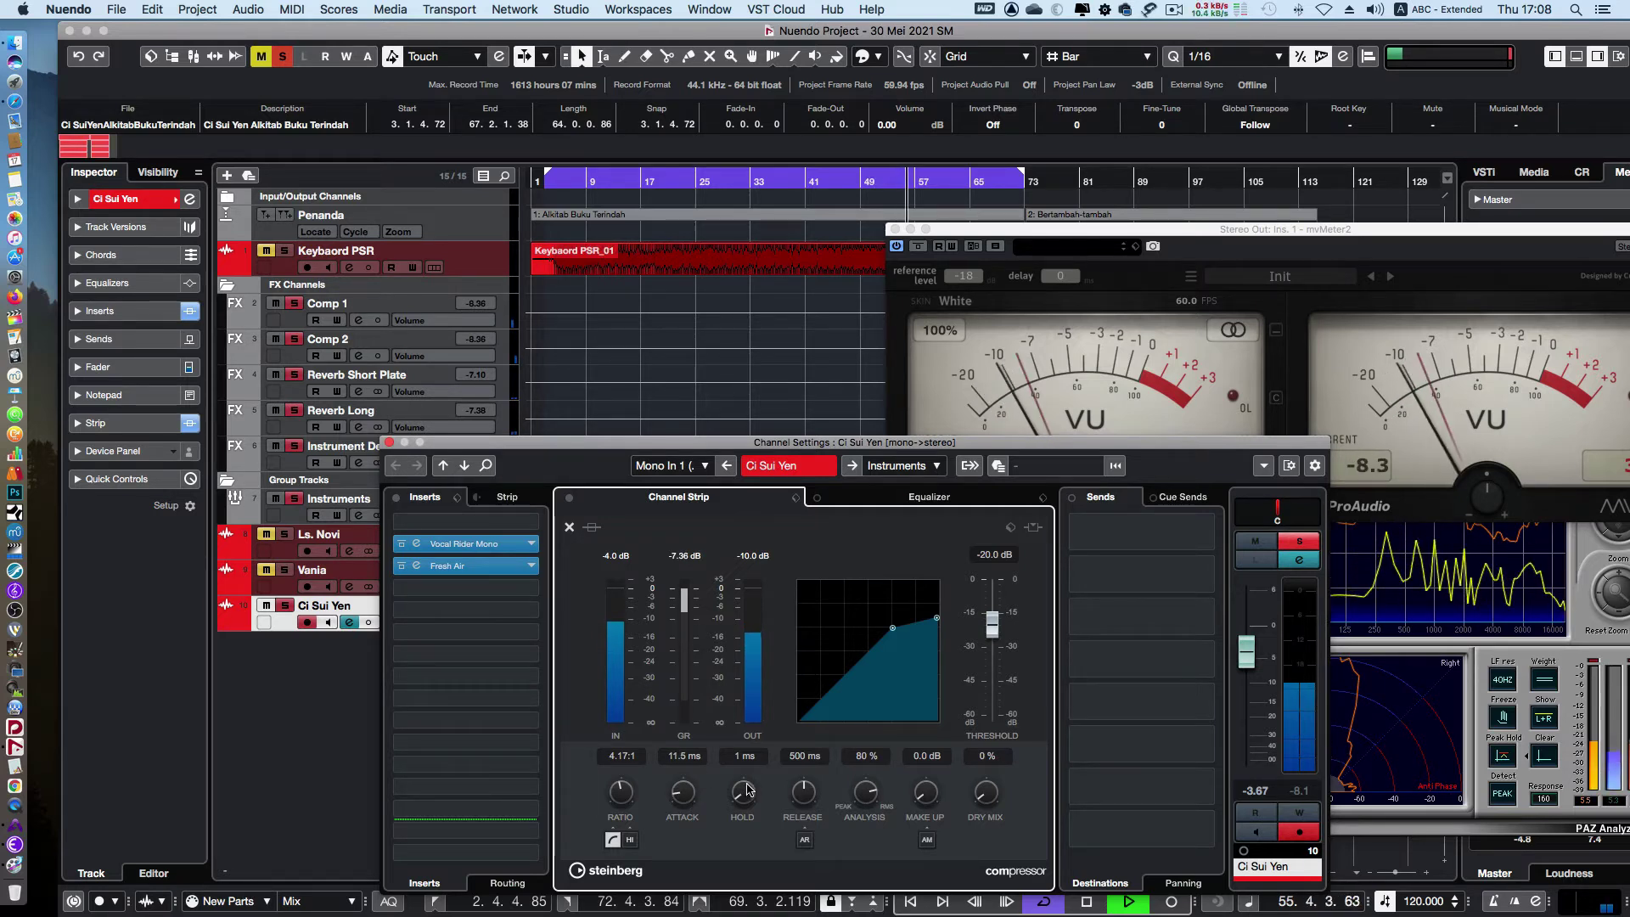
pyautogui.scroll(-3, 744, 780)
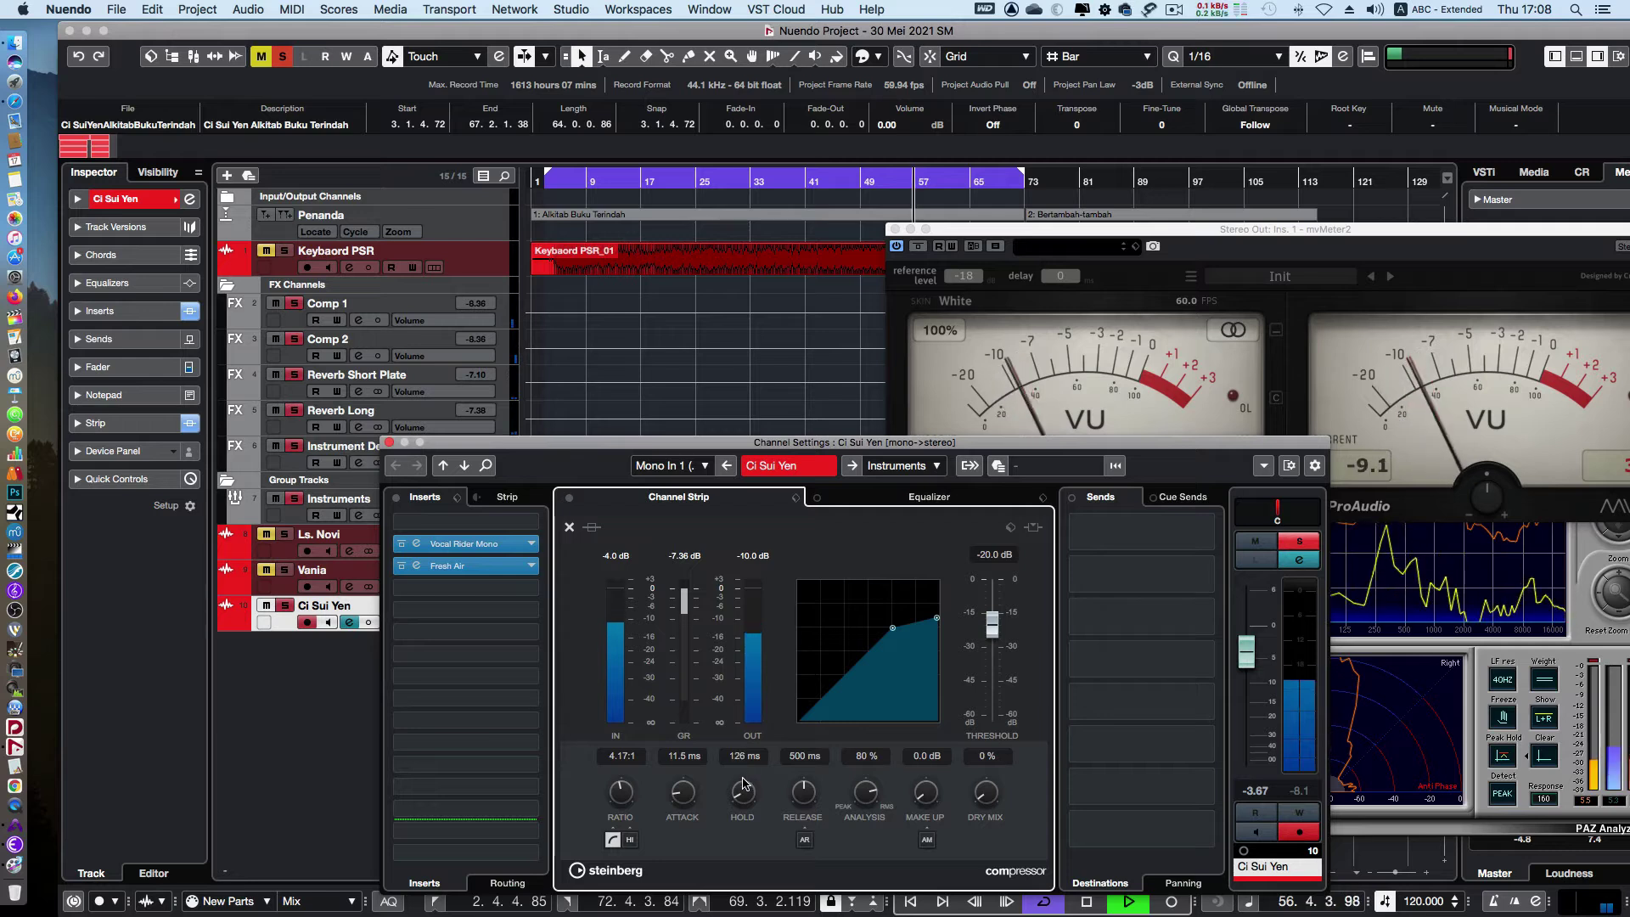
pyautogui.scroll(-3, 744, 784)
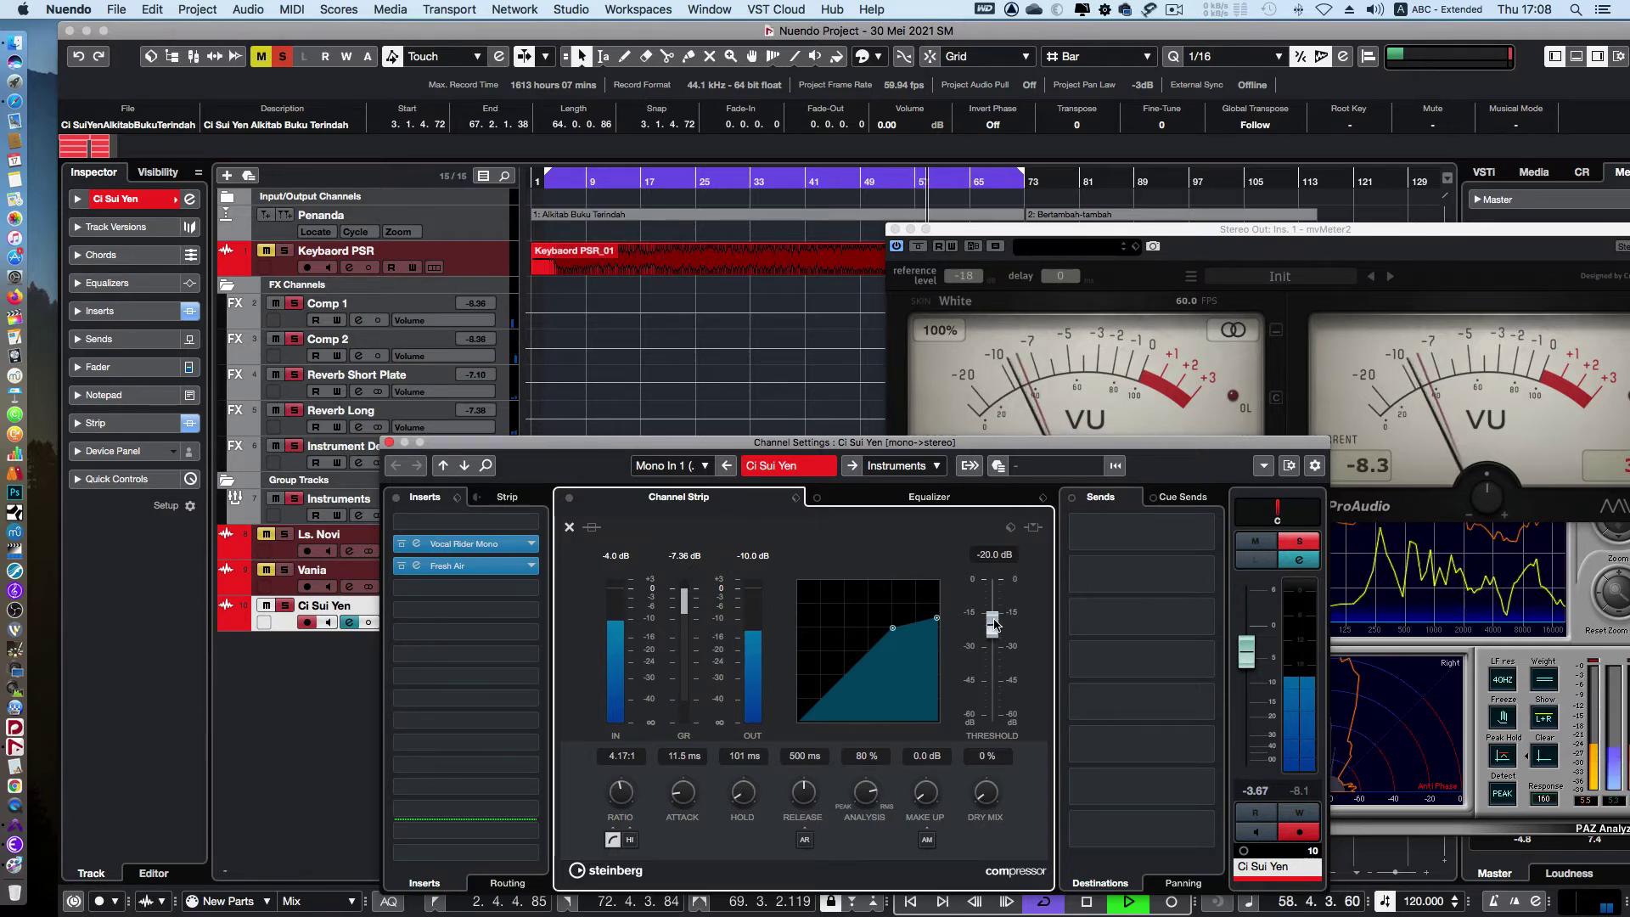
pyautogui.scroll(3, 996, 625)
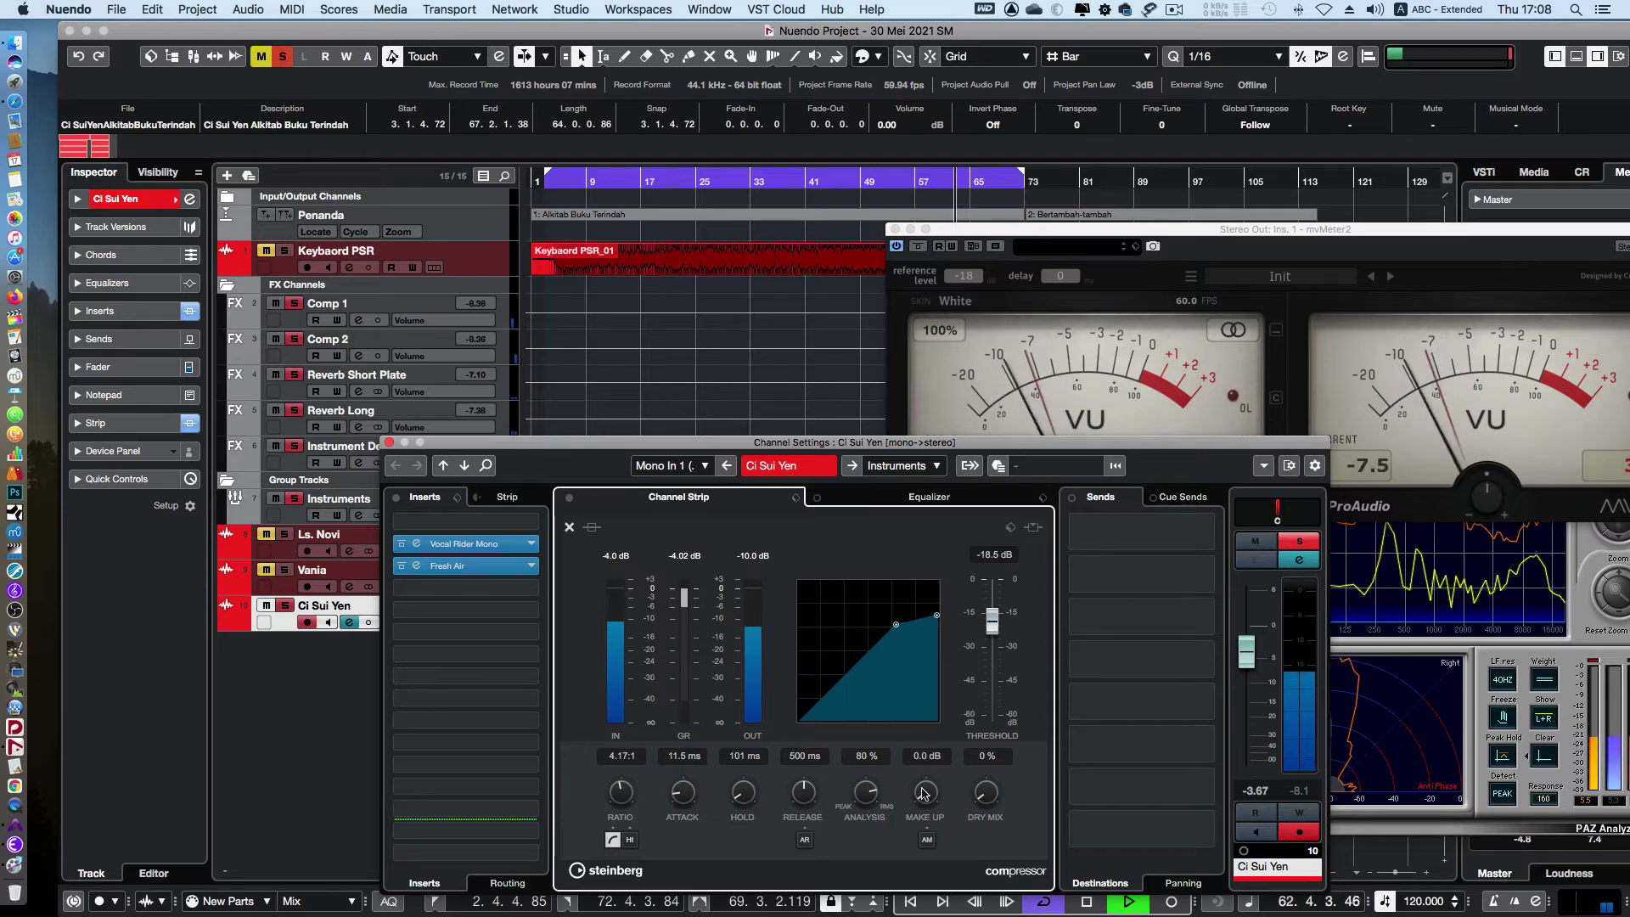
# Set the compressor's make-up gain to 4 dB
pyautogui.click(923, 757)
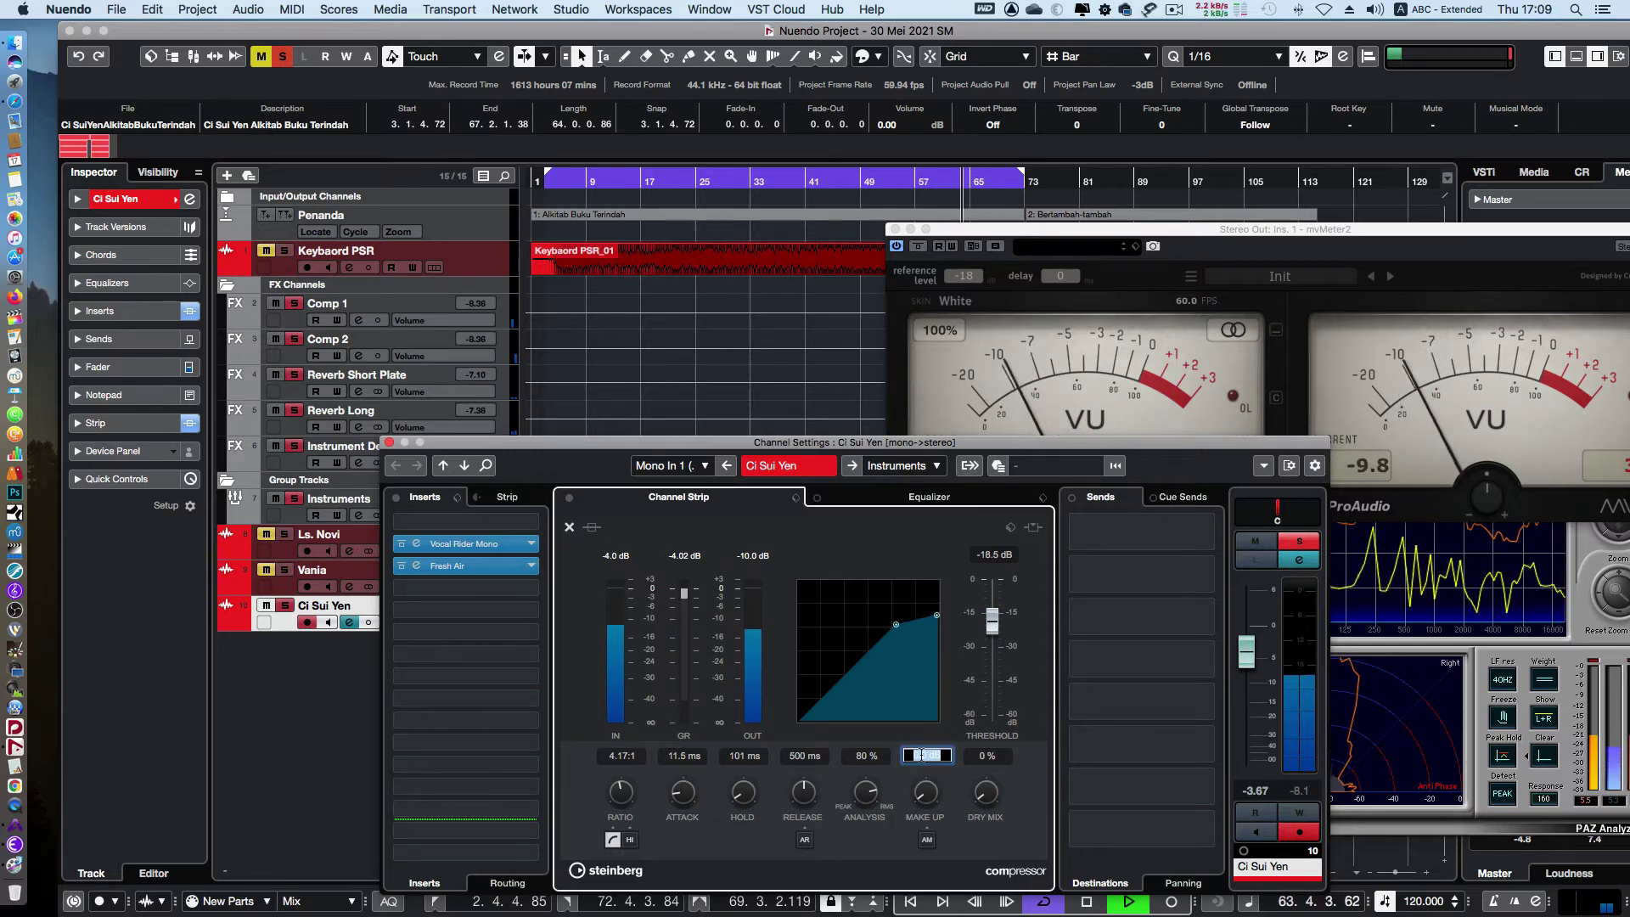
pyautogui.write('4')
pyautogui.press('Return')
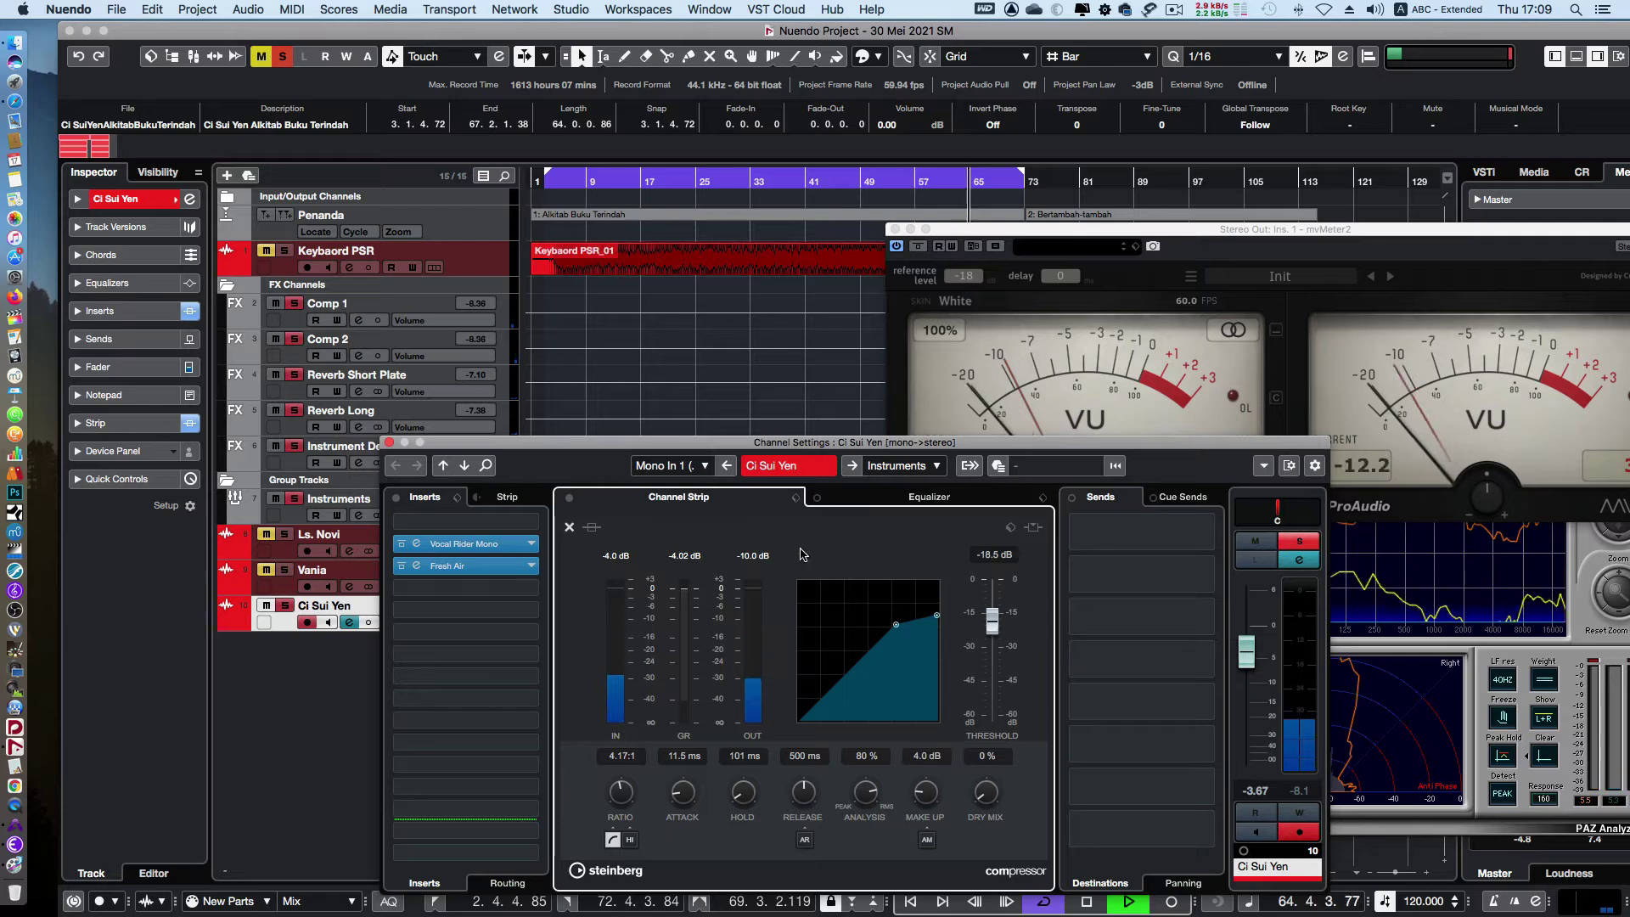
# Audition the compressed vocal from about bar 43, close its channel settings and stop playback
pyautogui.click(820, 182)
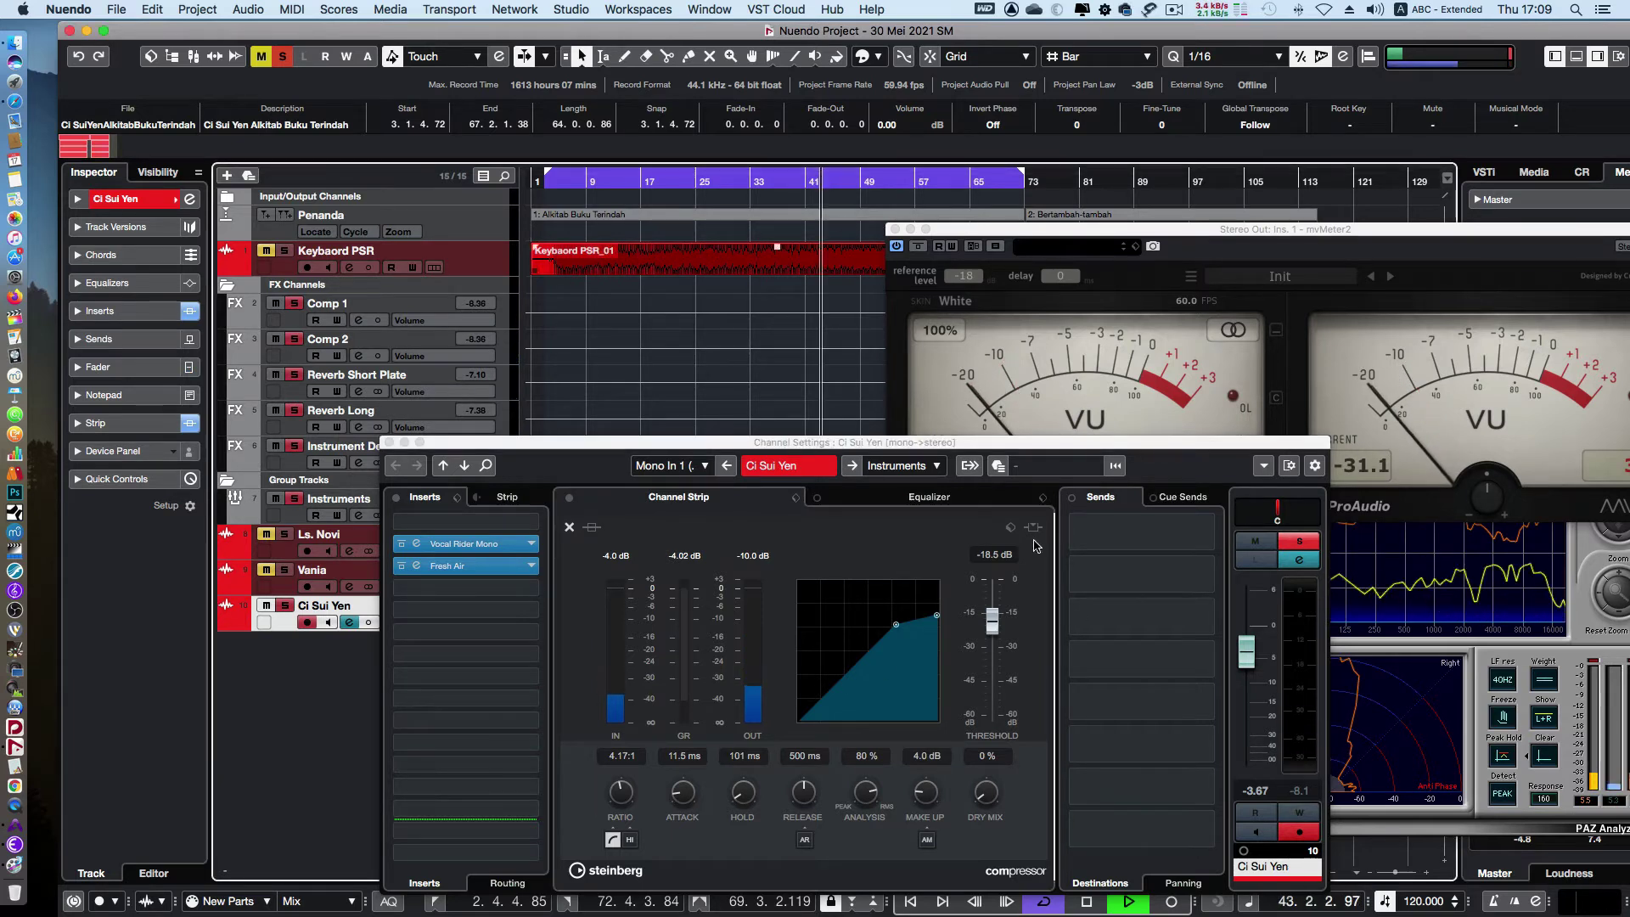
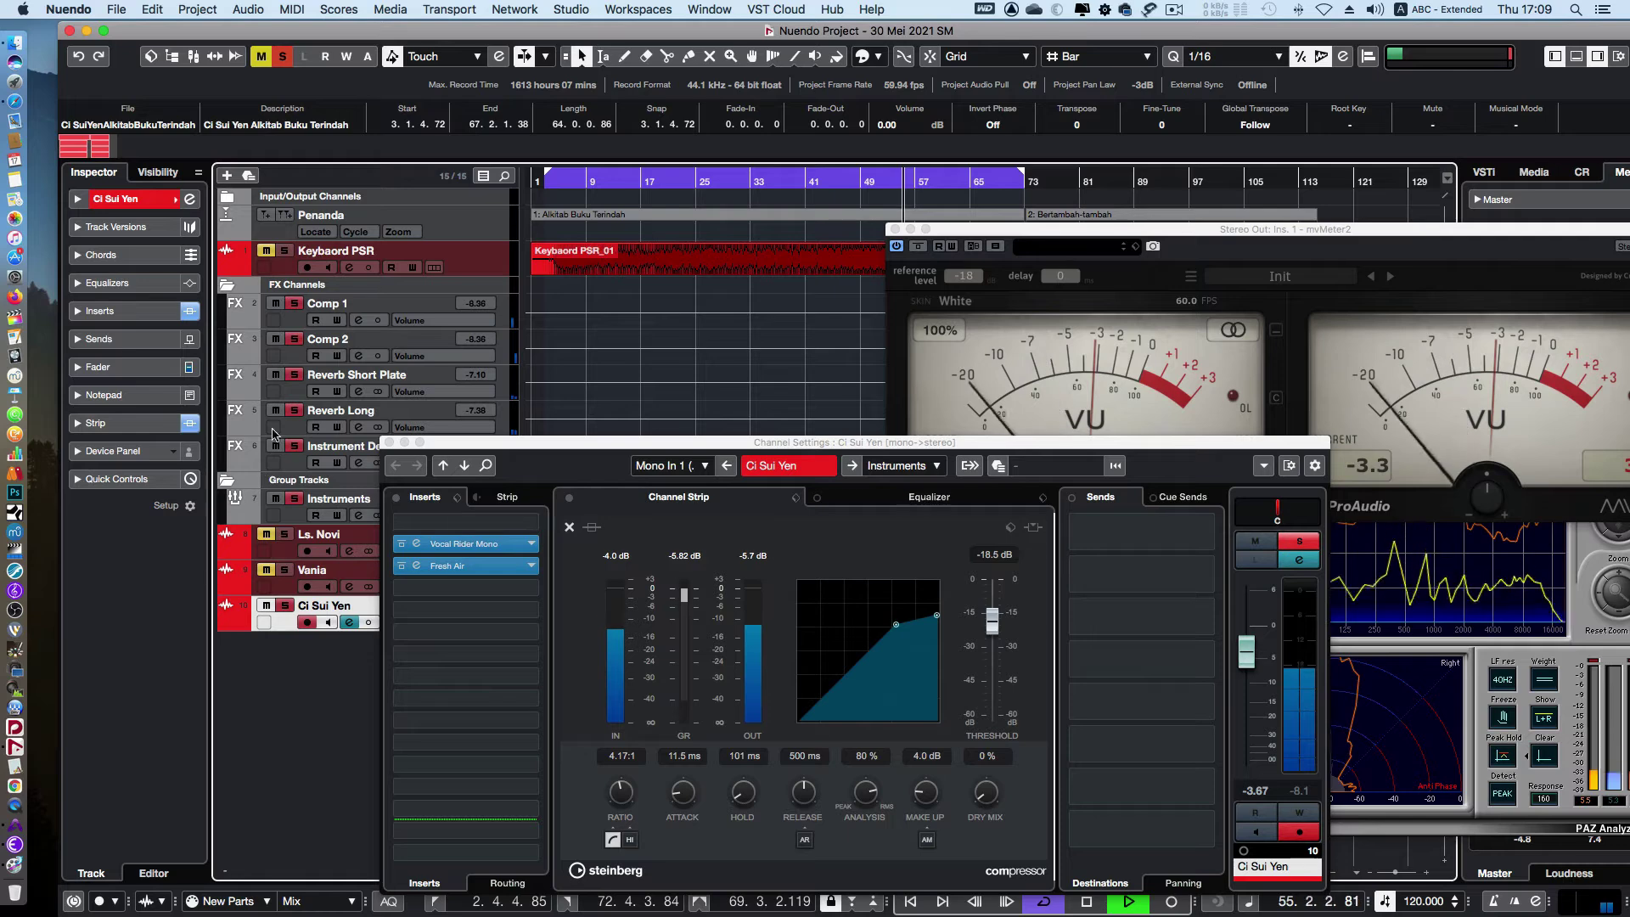
pyautogui.click(390, 444)
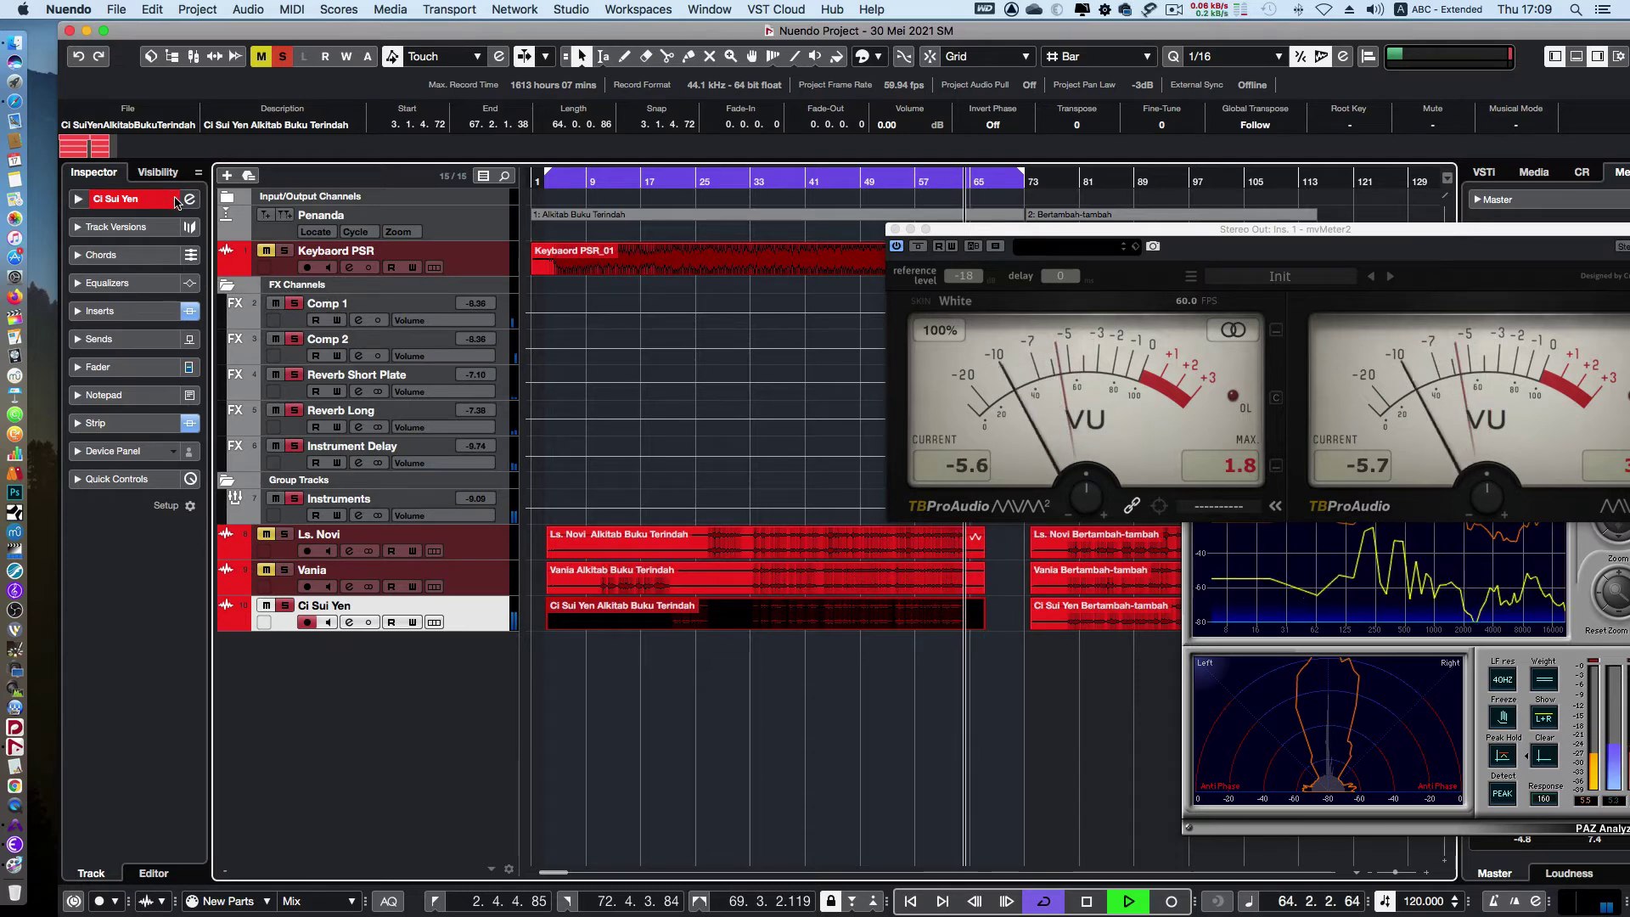
pyautogui.press('space')
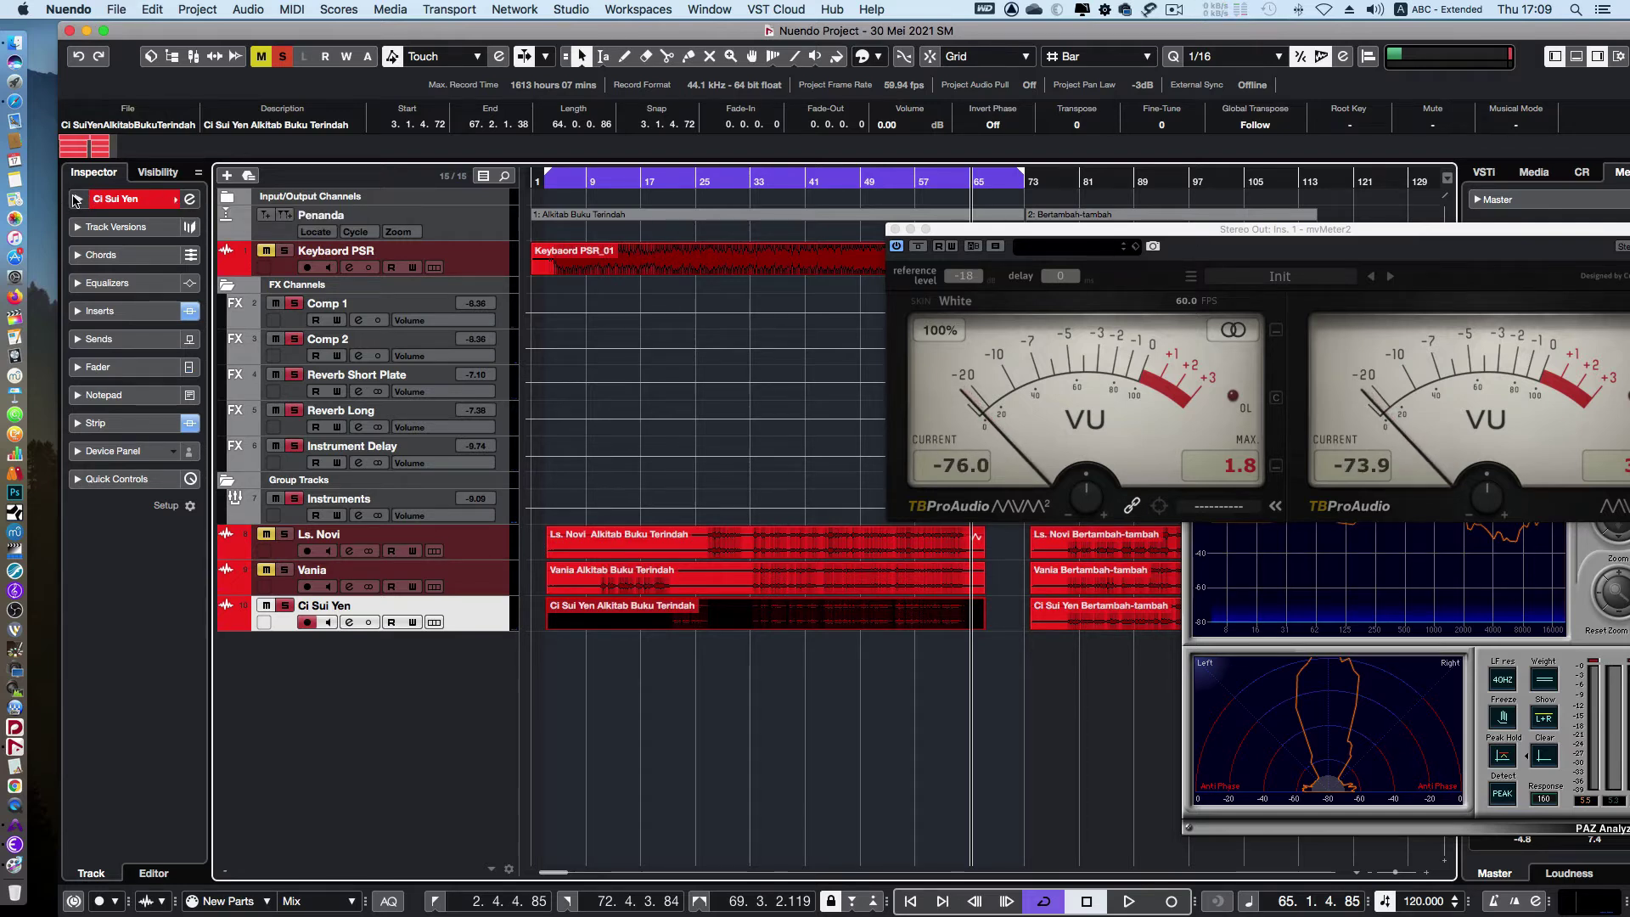
# Select the middle vocal track and show its insert effects
pyautogui.click(468, 571)
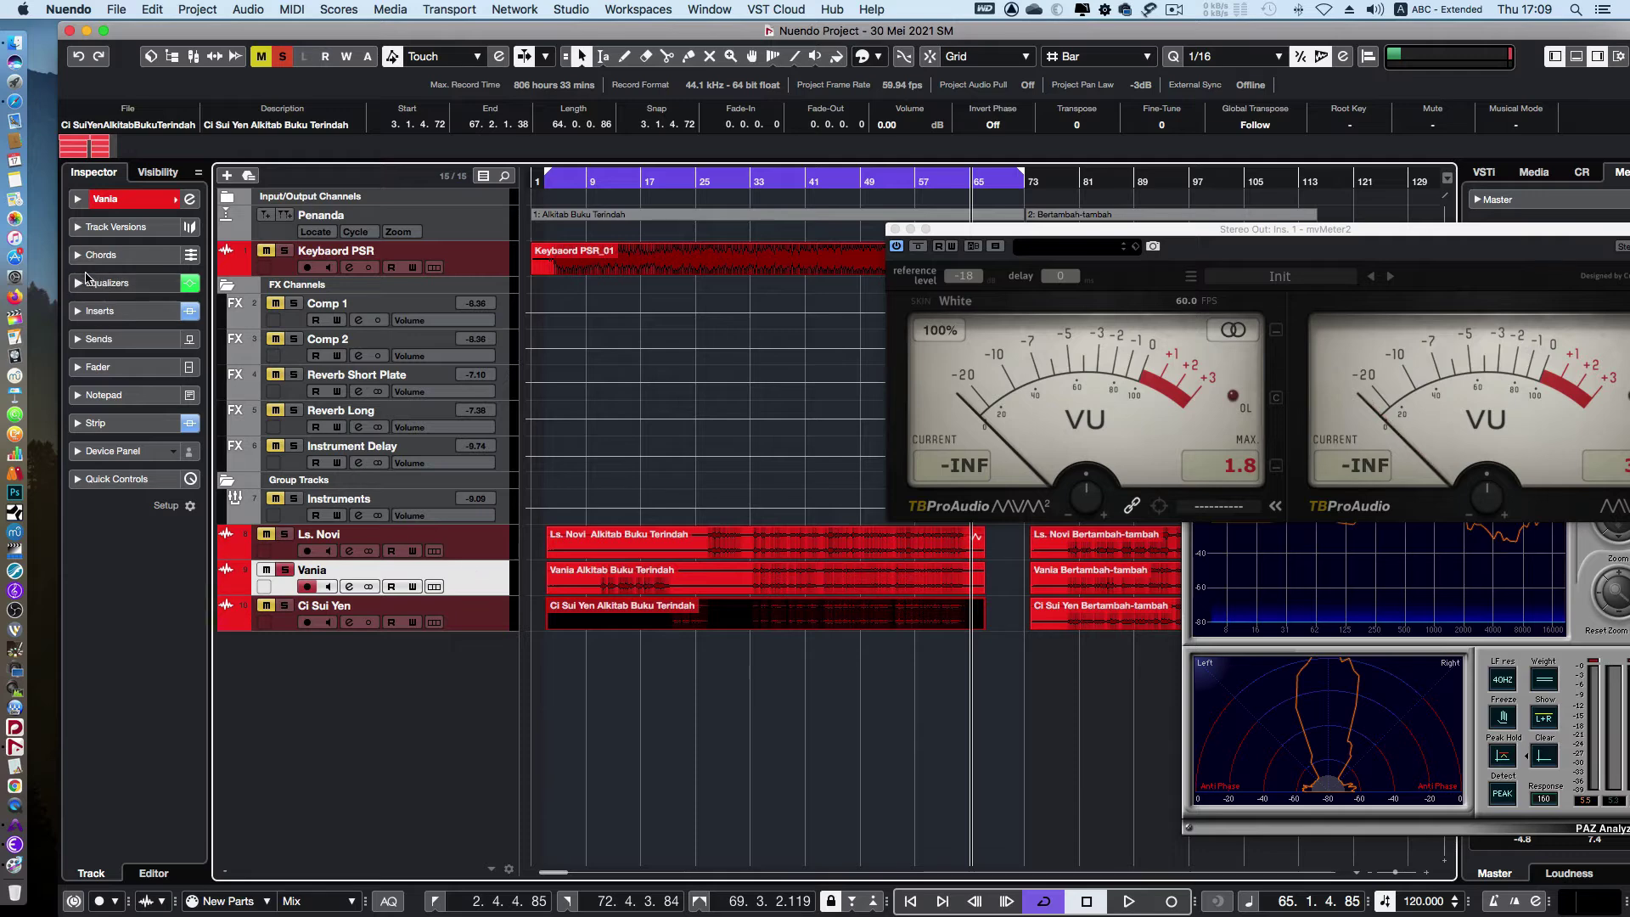
pyautogui.click(79, 311)
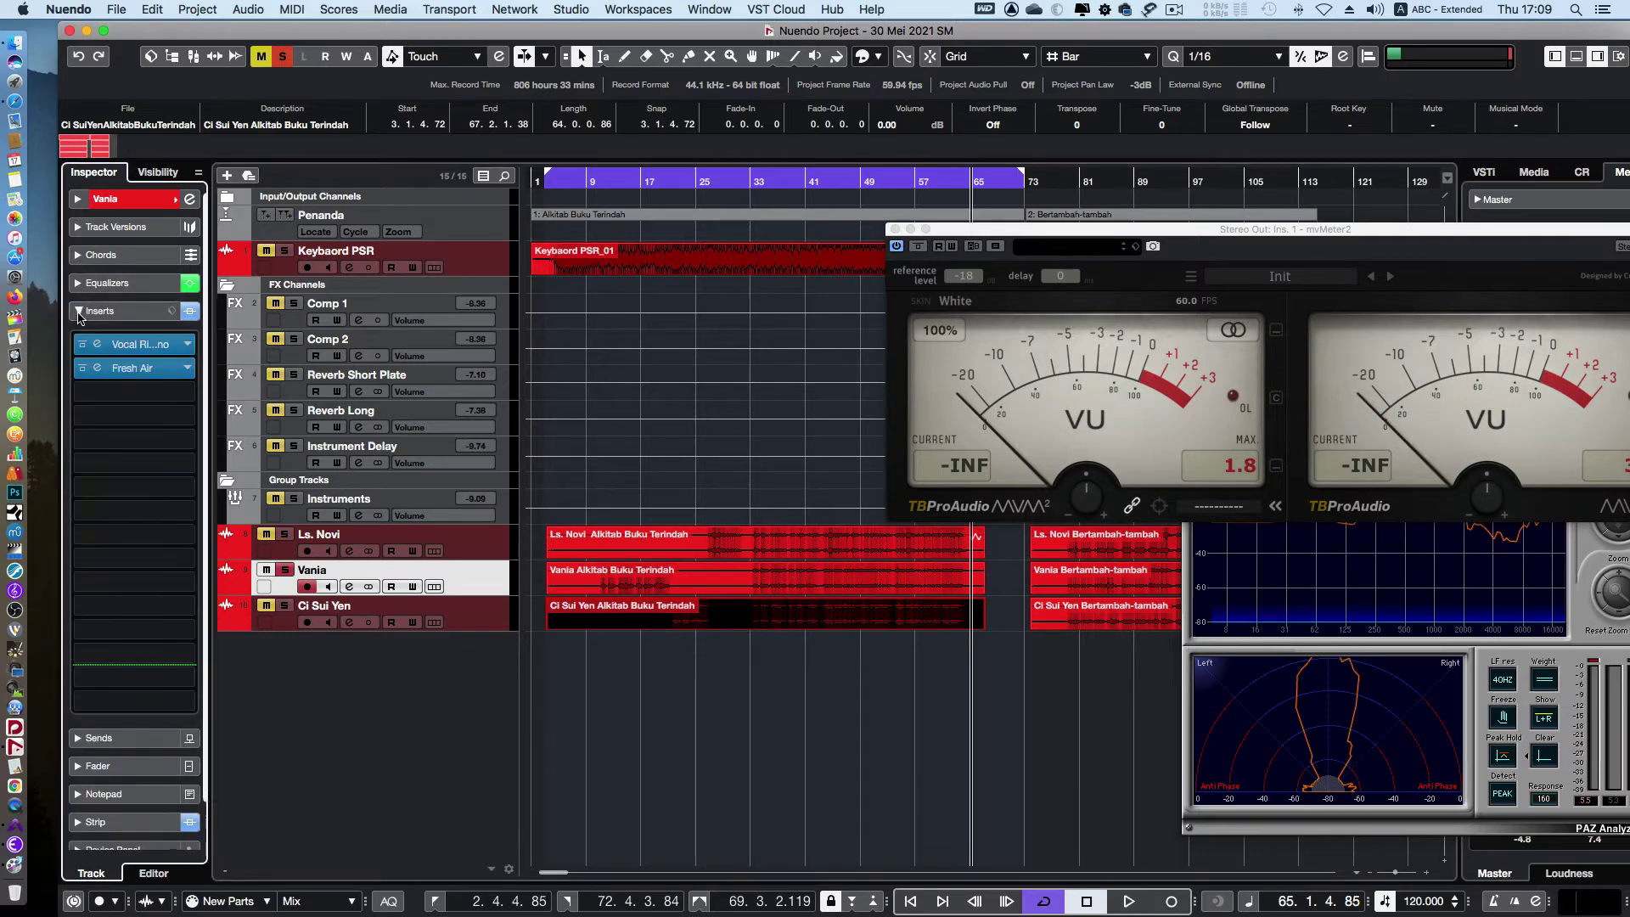
pyautogui.click(153, 393)
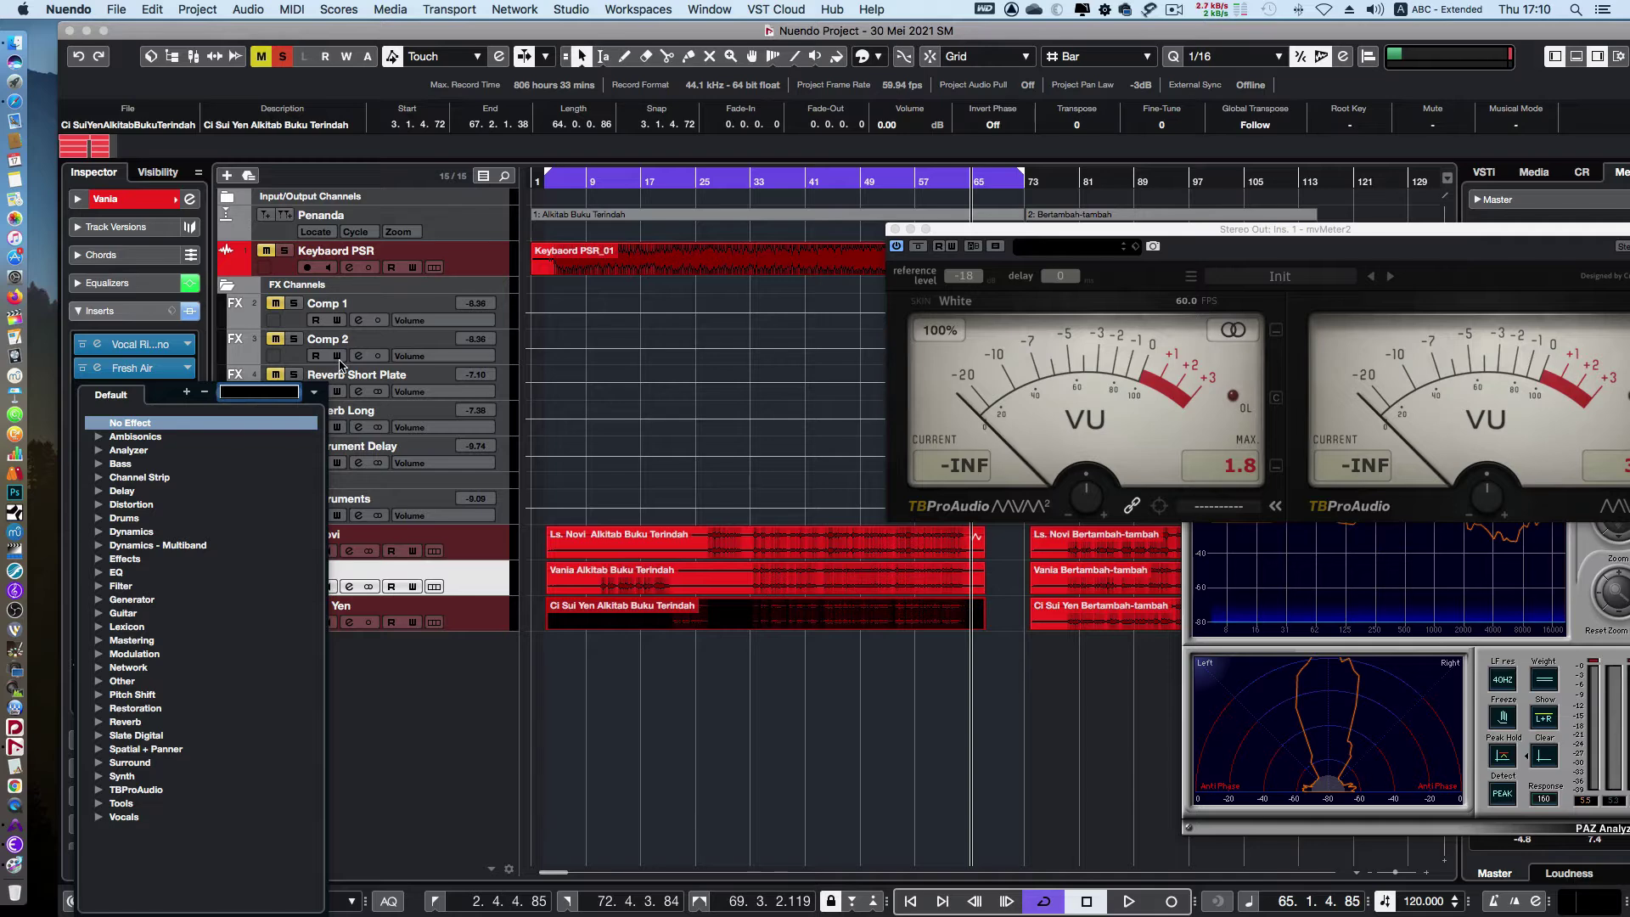
pyautogui.write('mono')
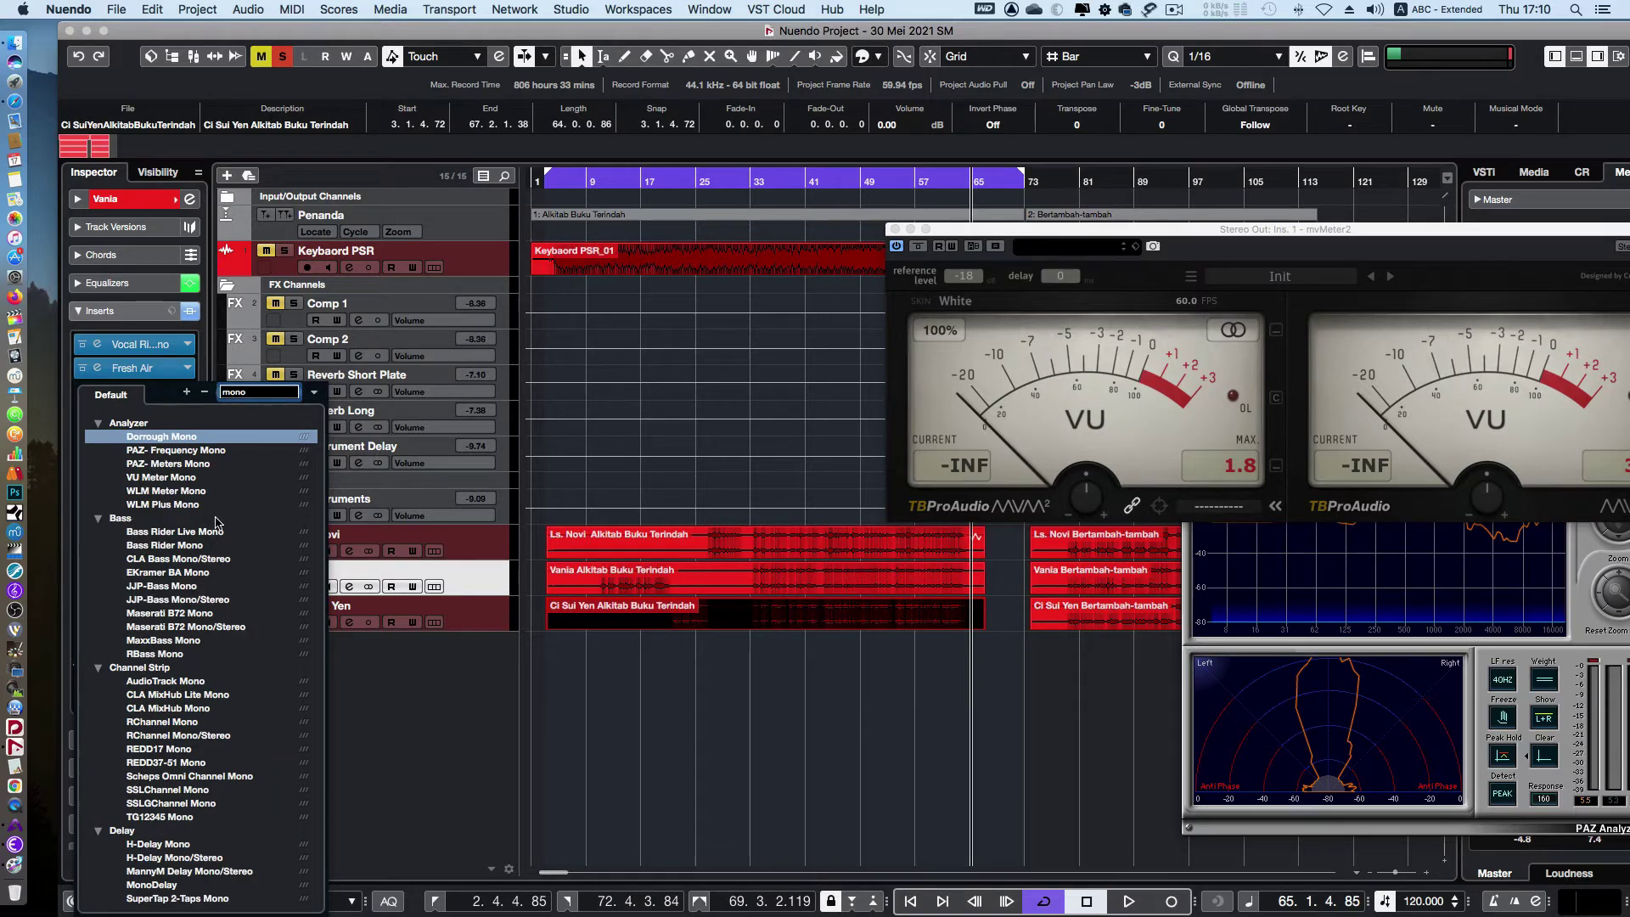
pyautogui.scroll(-7, 216, 523)
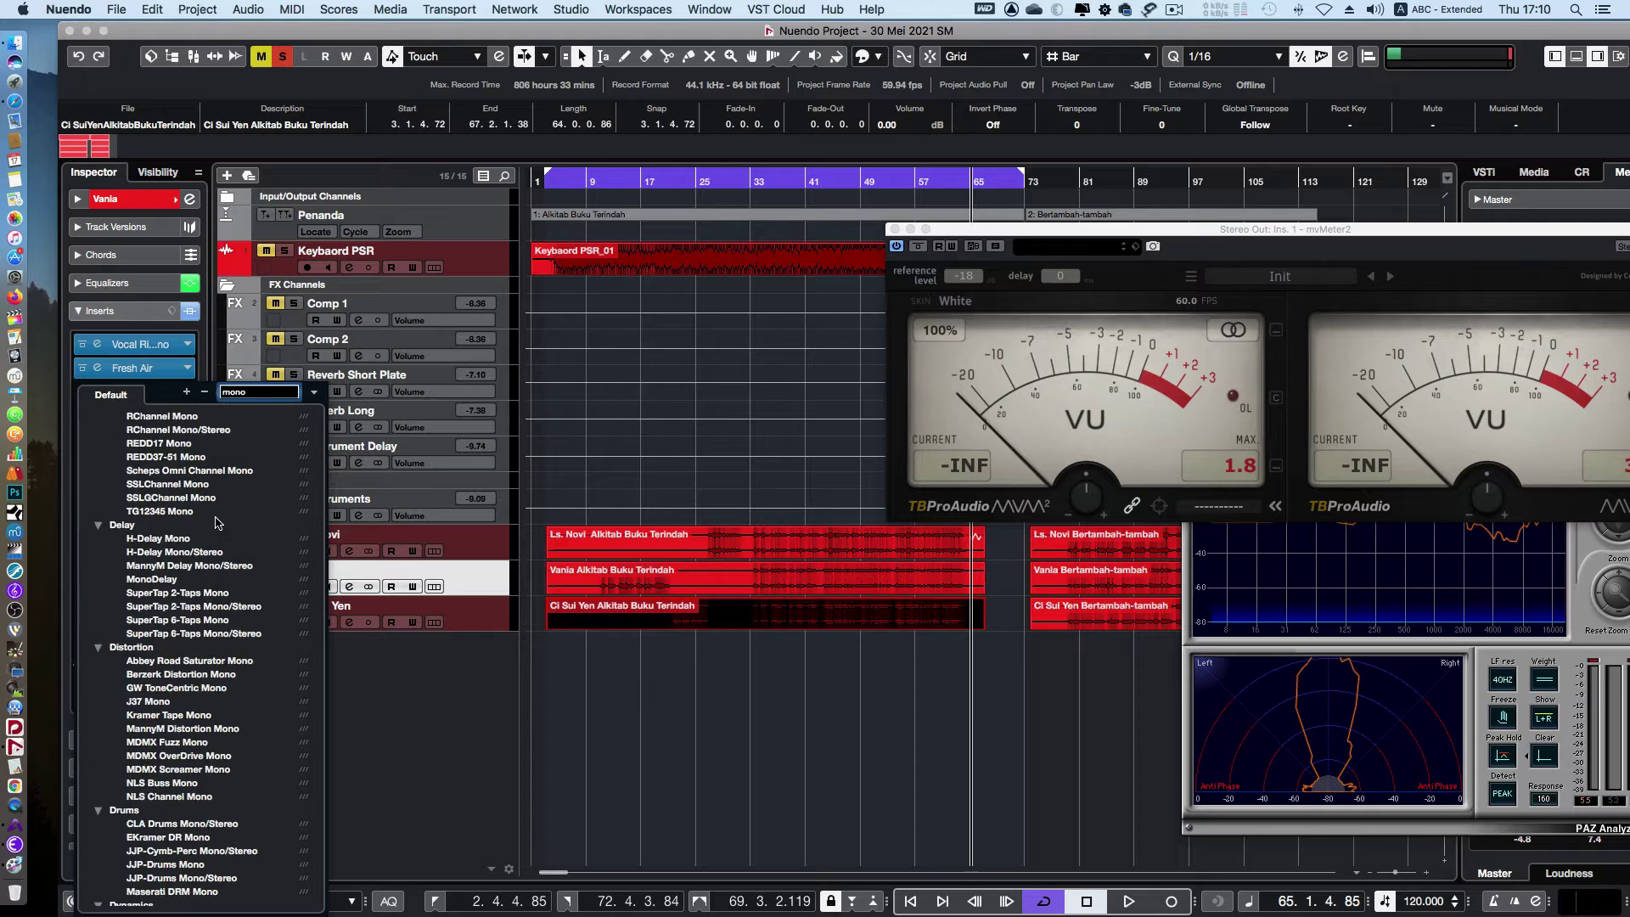
pyautogui.scroll(-10, 217, 523)
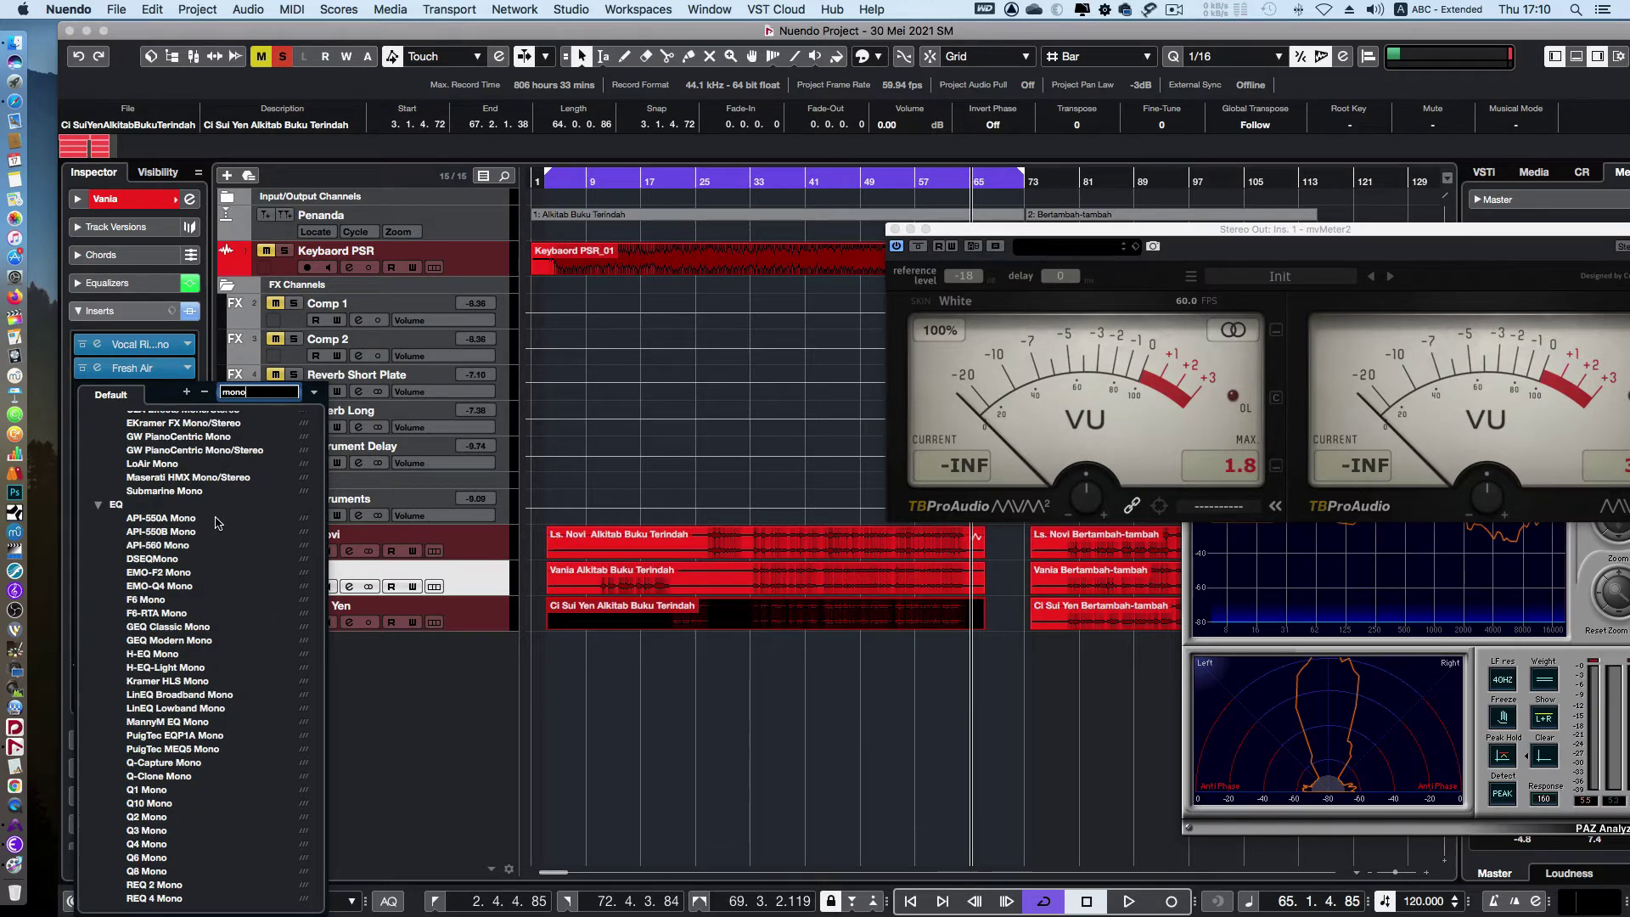
pyautogui.scroll(-2, 217, 523)
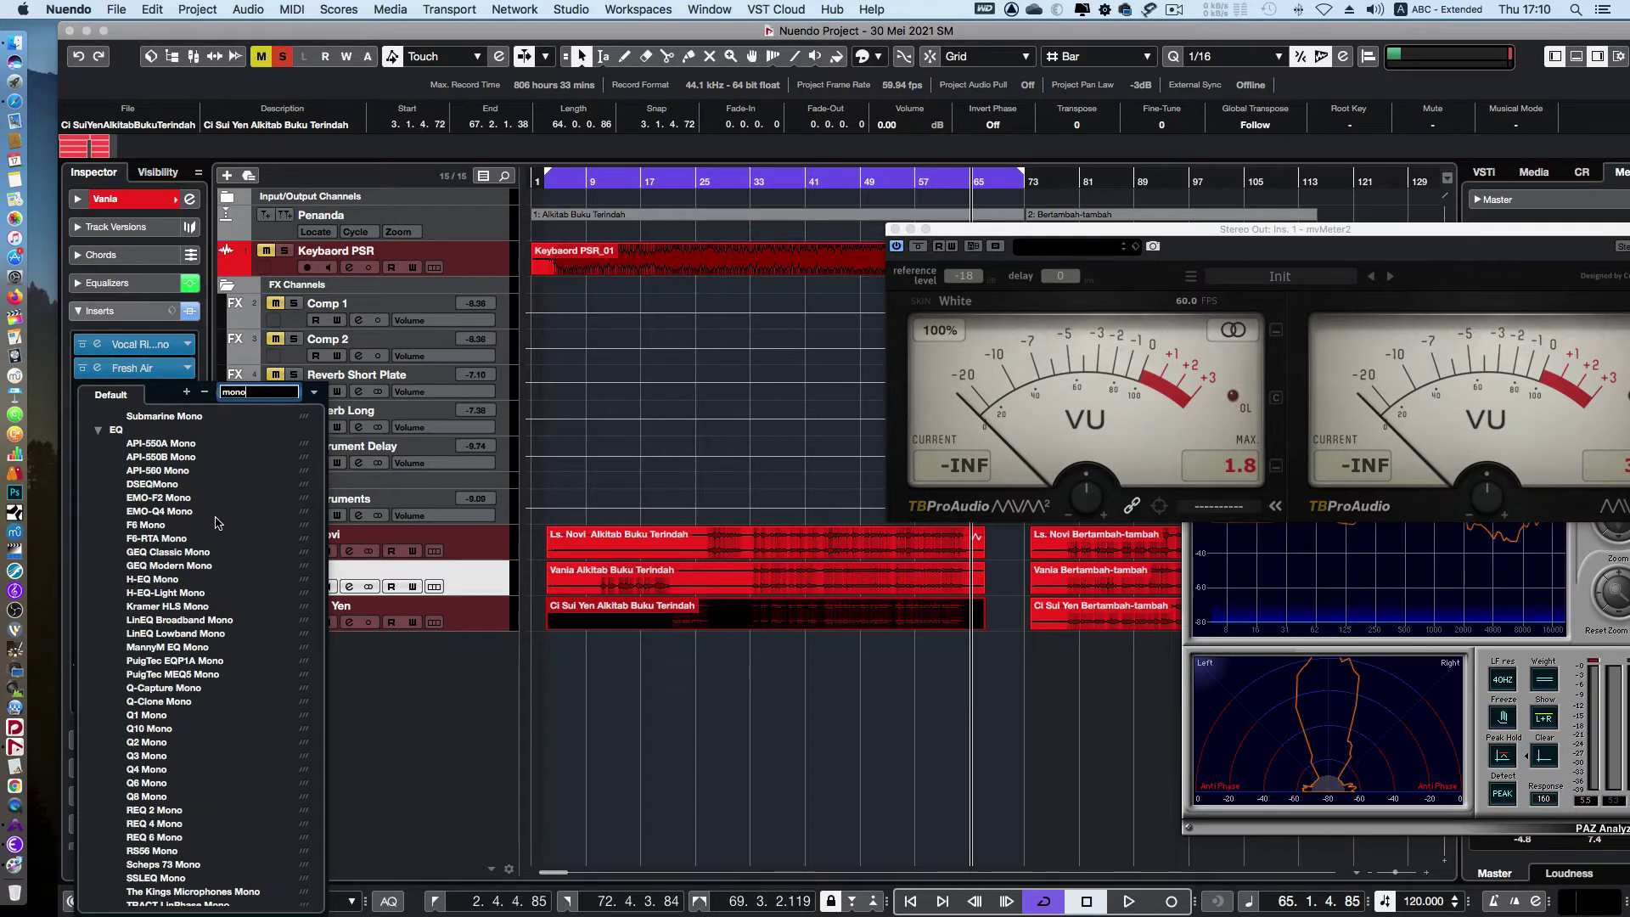
pyautogui.scroll(-15, 216, 524)
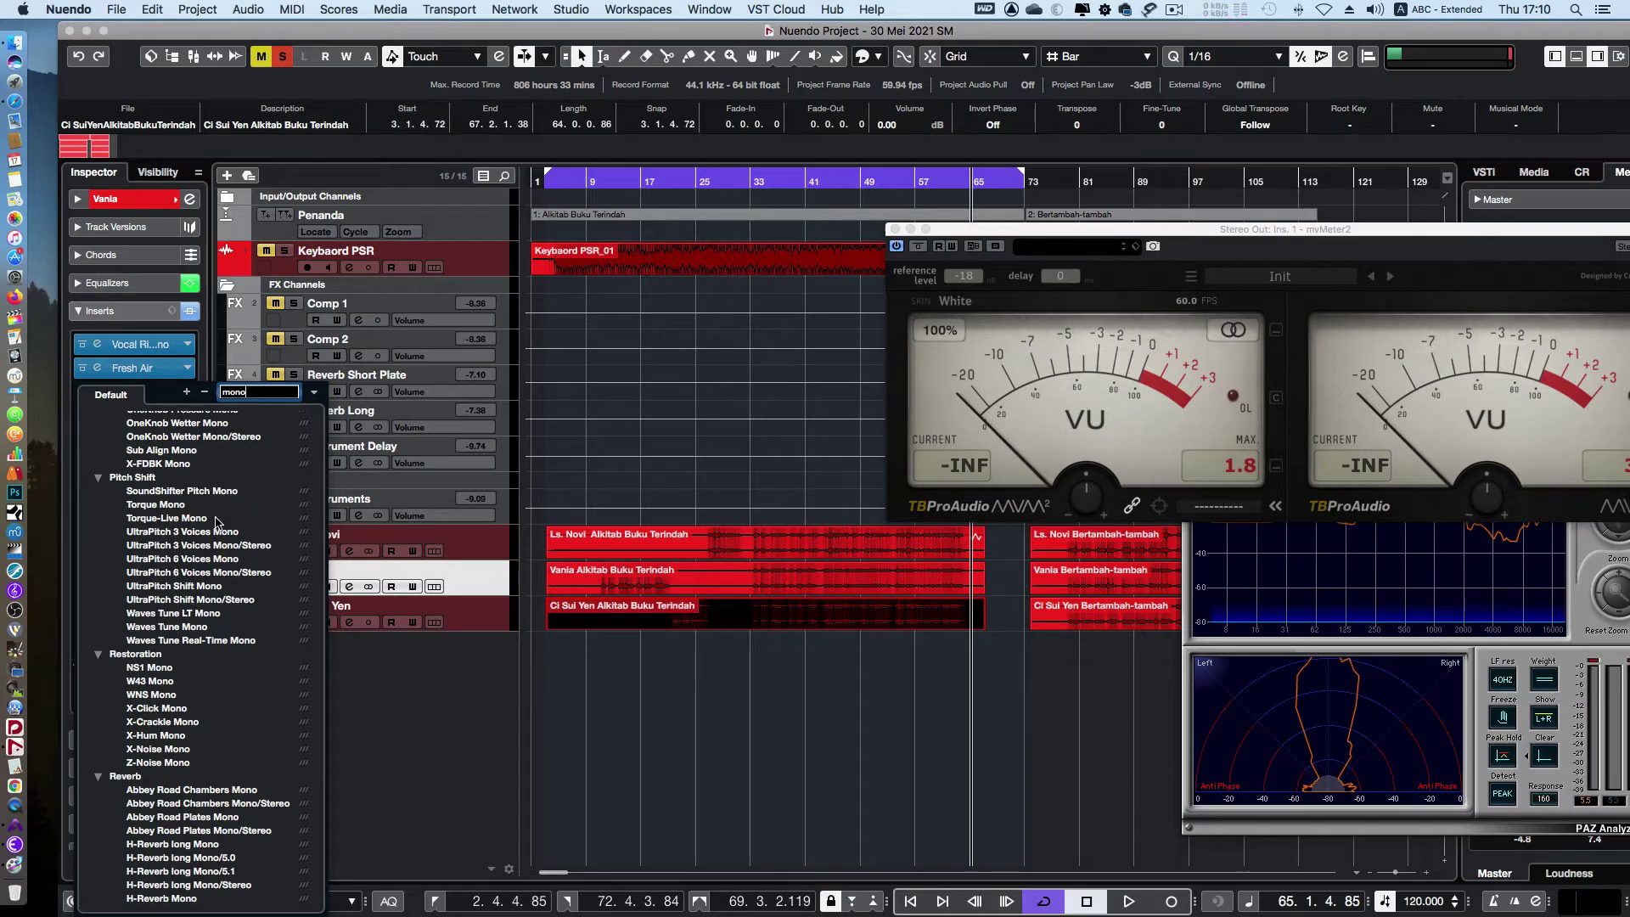
pyautogui.scroll(-15, 216, 523)
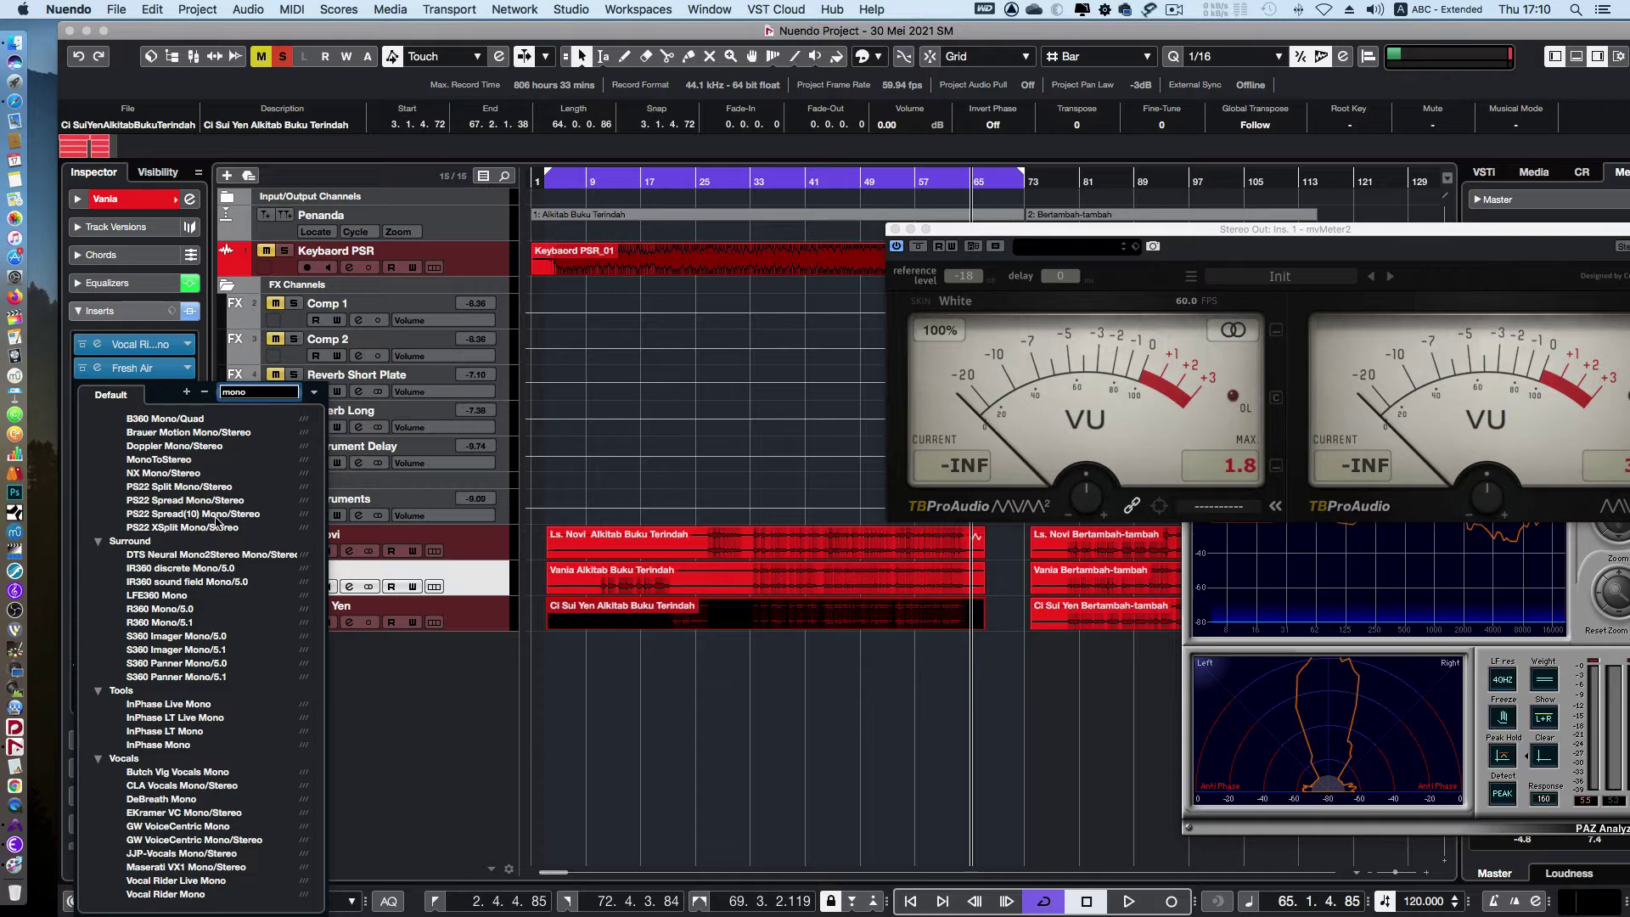
pyautogui.click(404, 715)
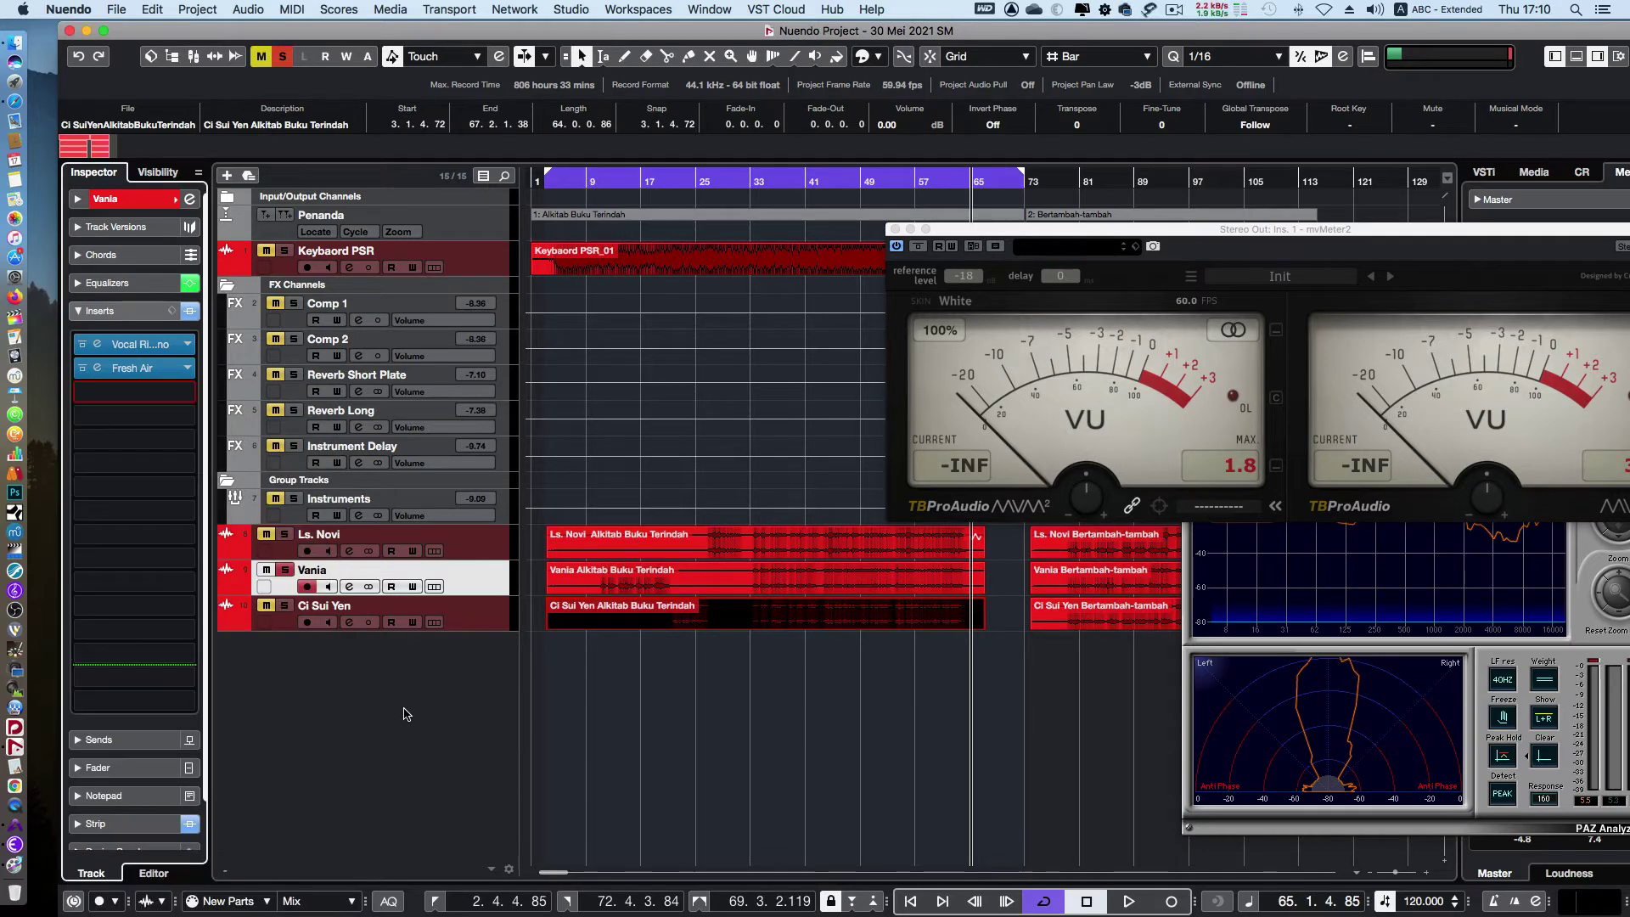
# Add the MonoToStereo effect to the third insert slot of the middle vocal track
pyautogui.click(169, 396)
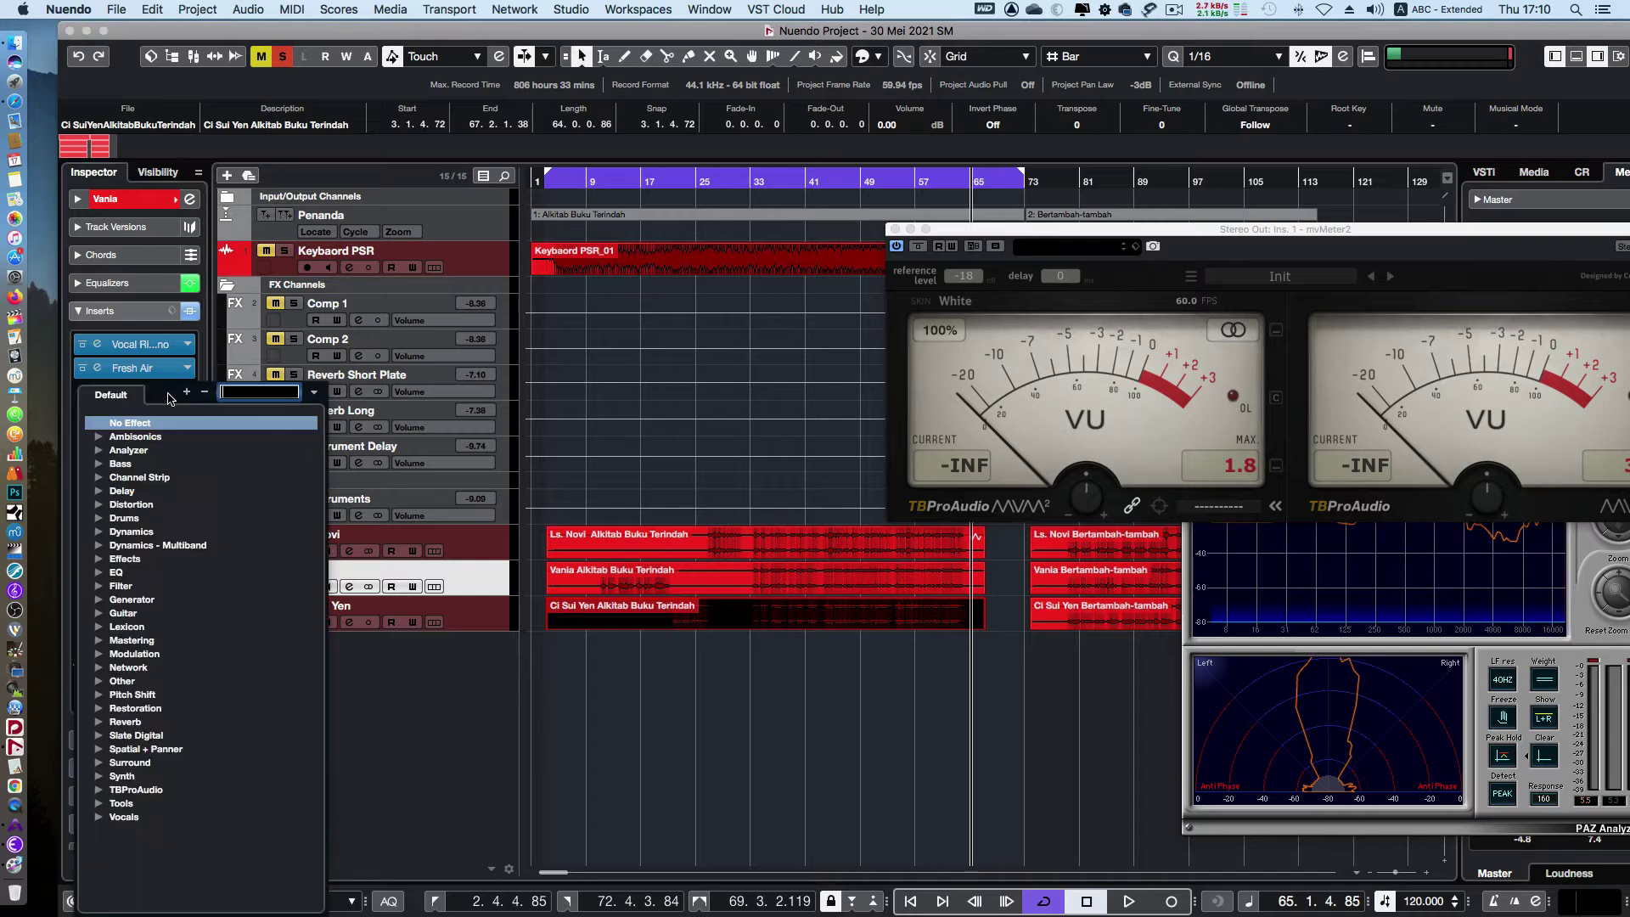
pyautogui.write('mono to')
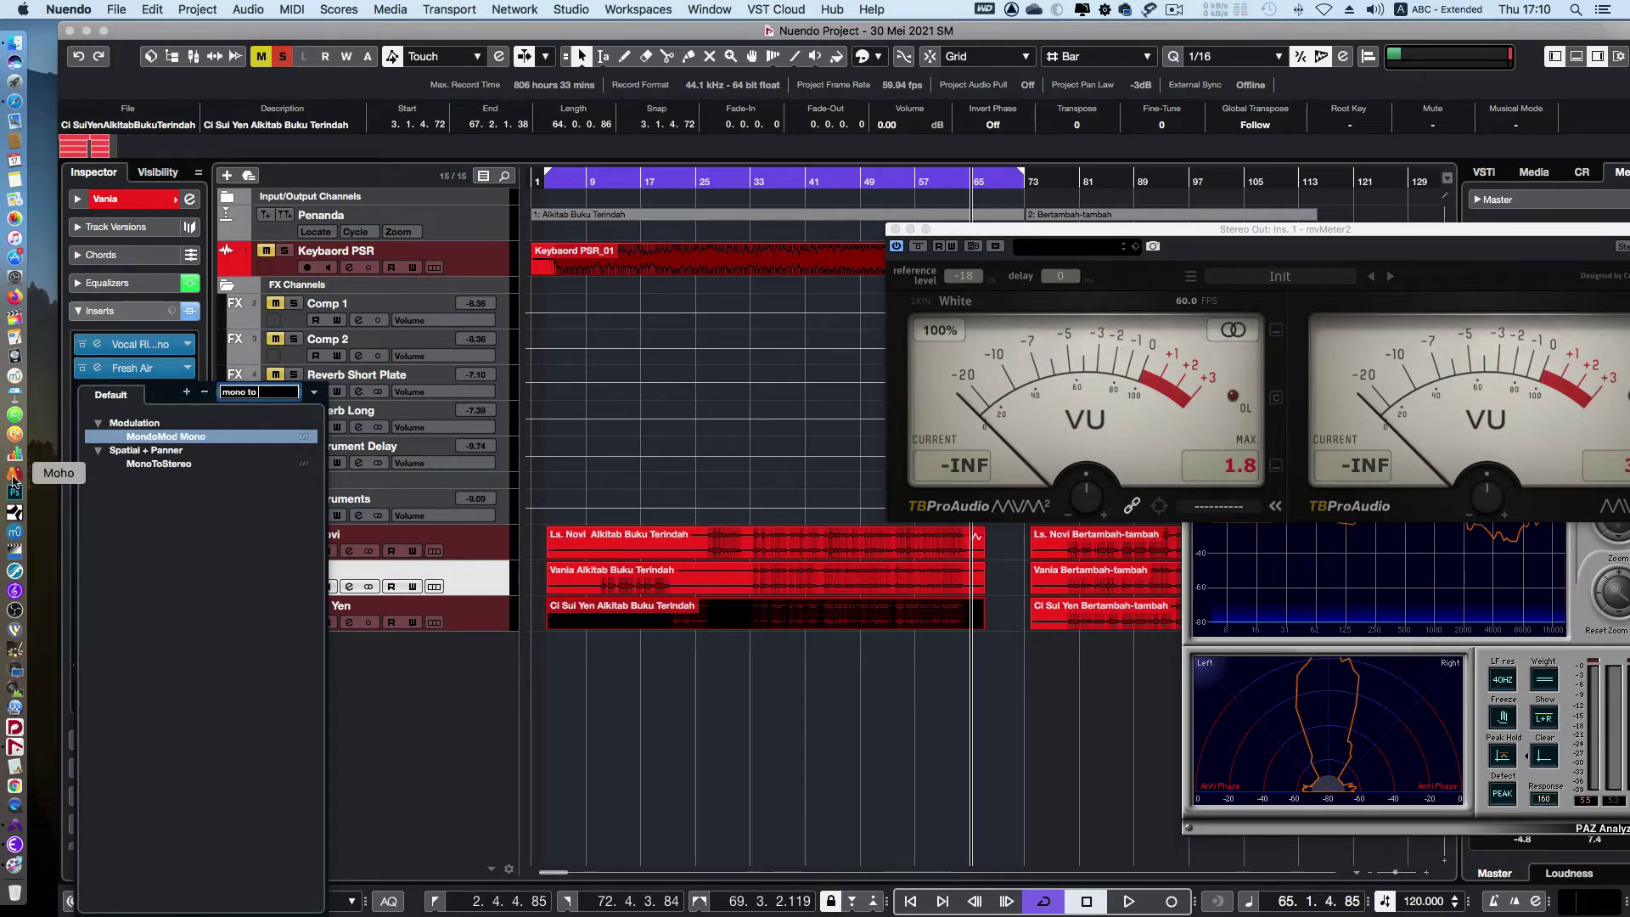
pyautogui.doubleClick(140, 463)
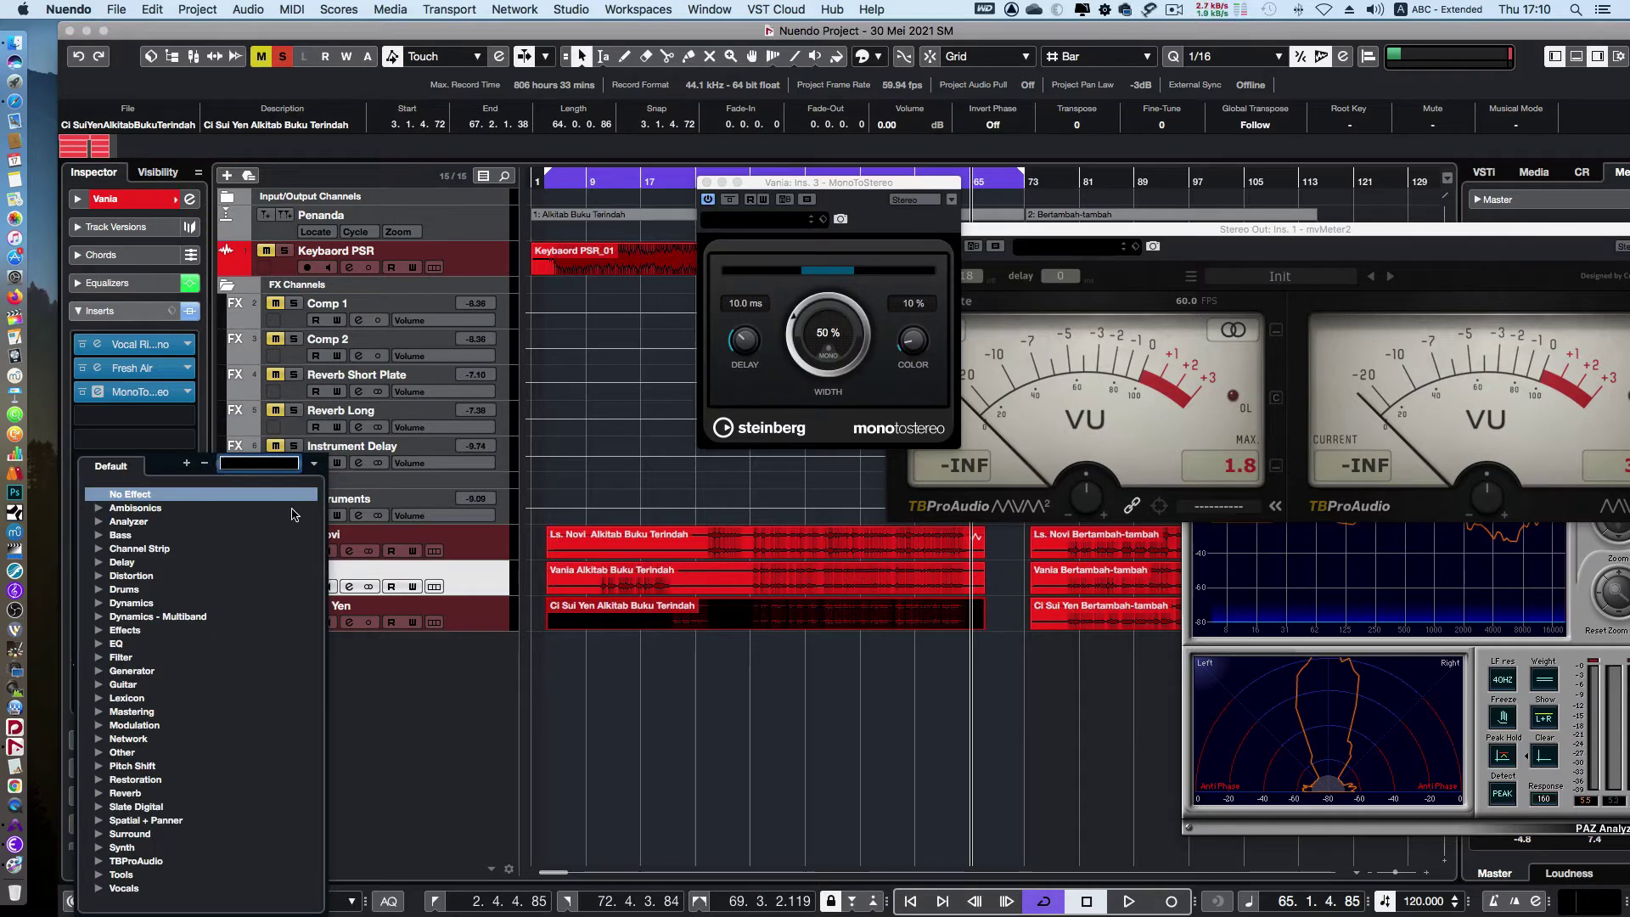
pyautogui.click(469, 758)
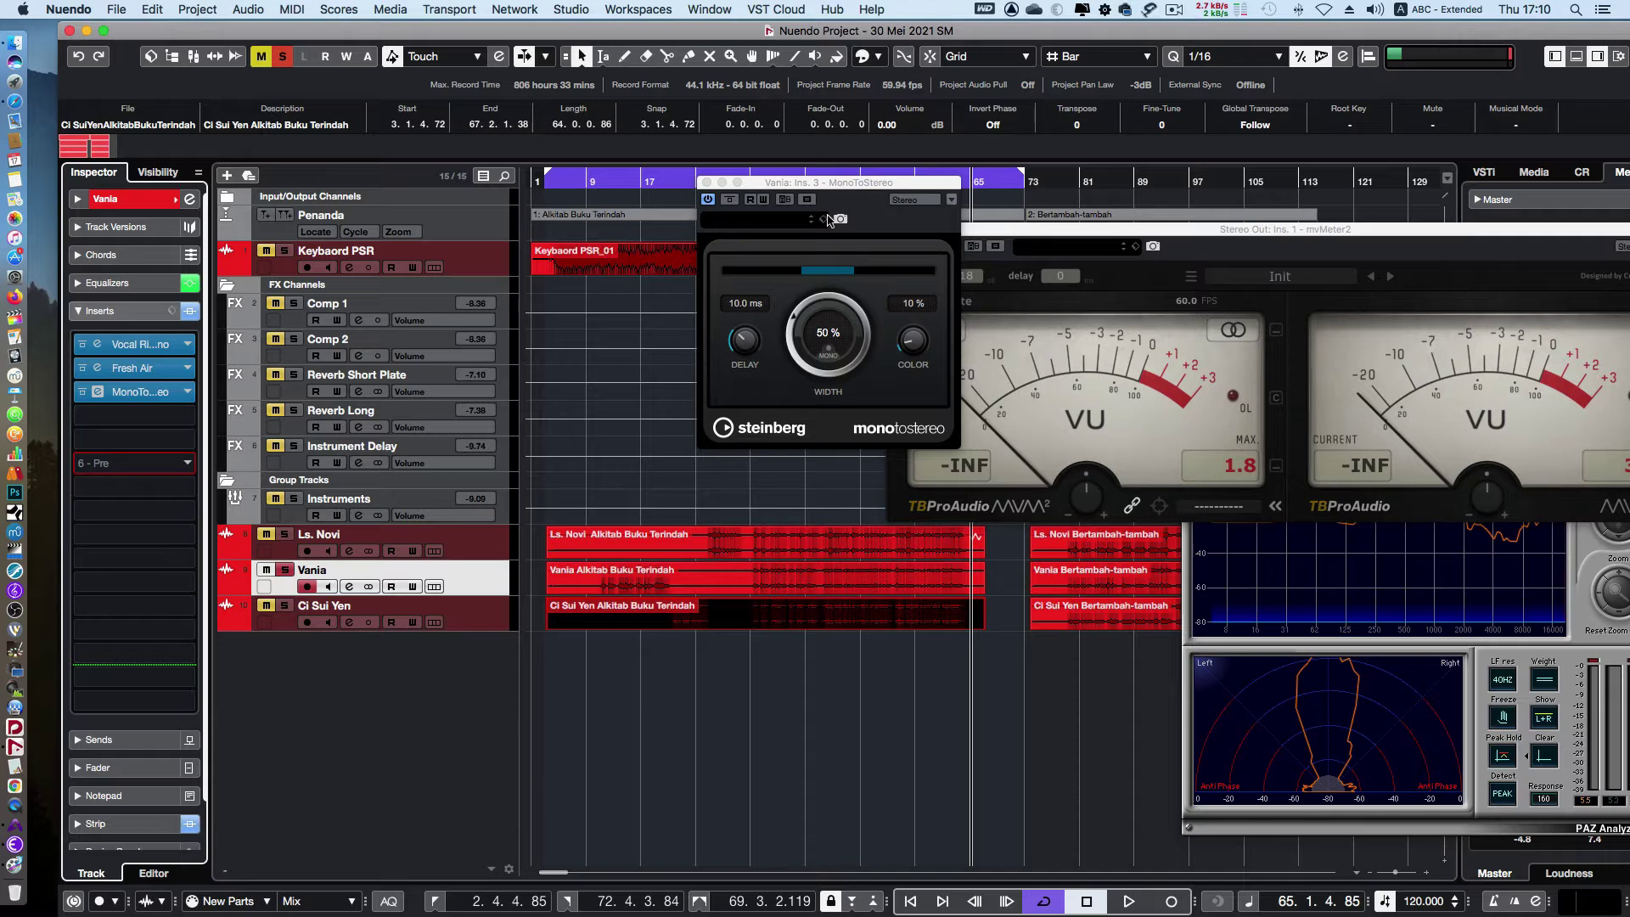
# Browse the available MonoToStereo presets and close the preset list
pyautogui.click(786, 222)
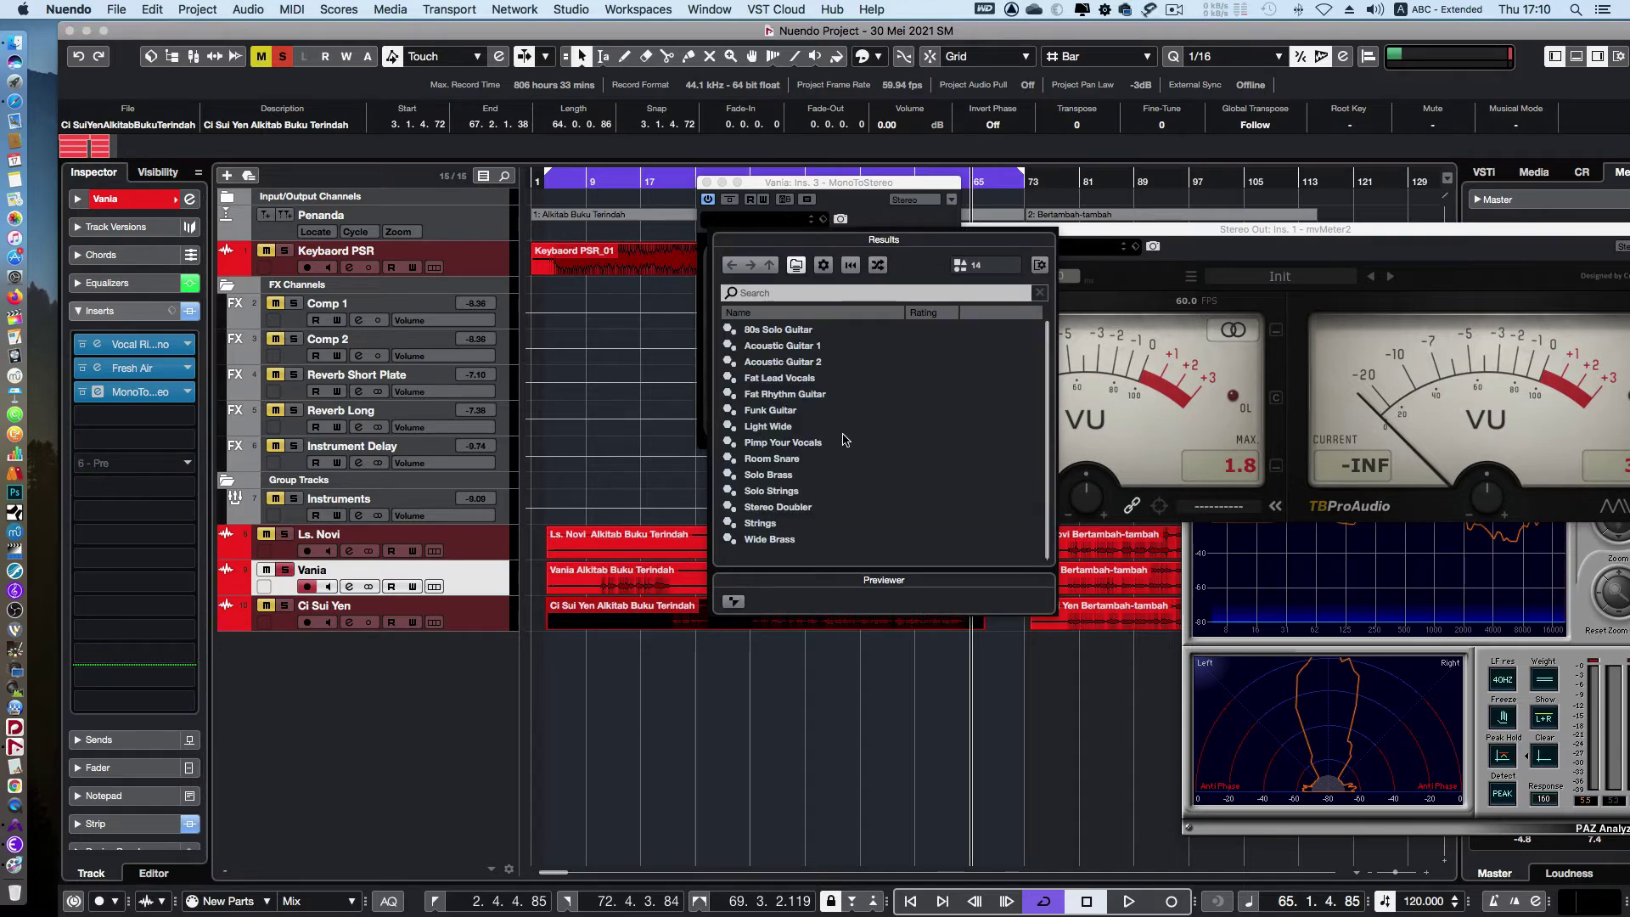
pyautogui.scroll(-1, 843, 440)
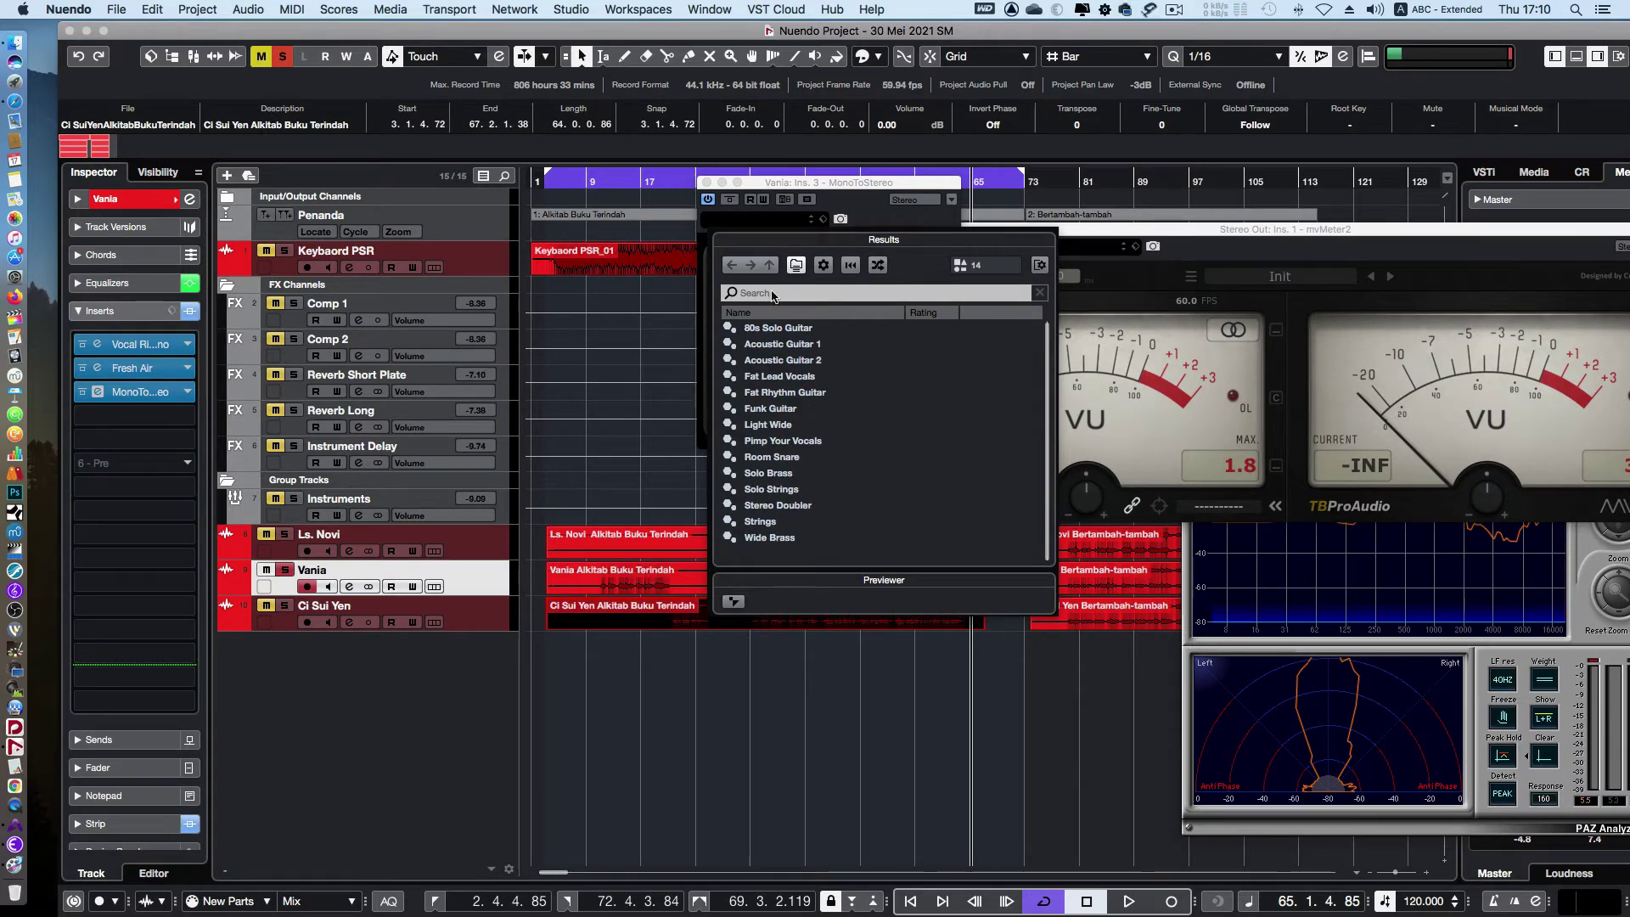
pyautogui.click(895, 223)
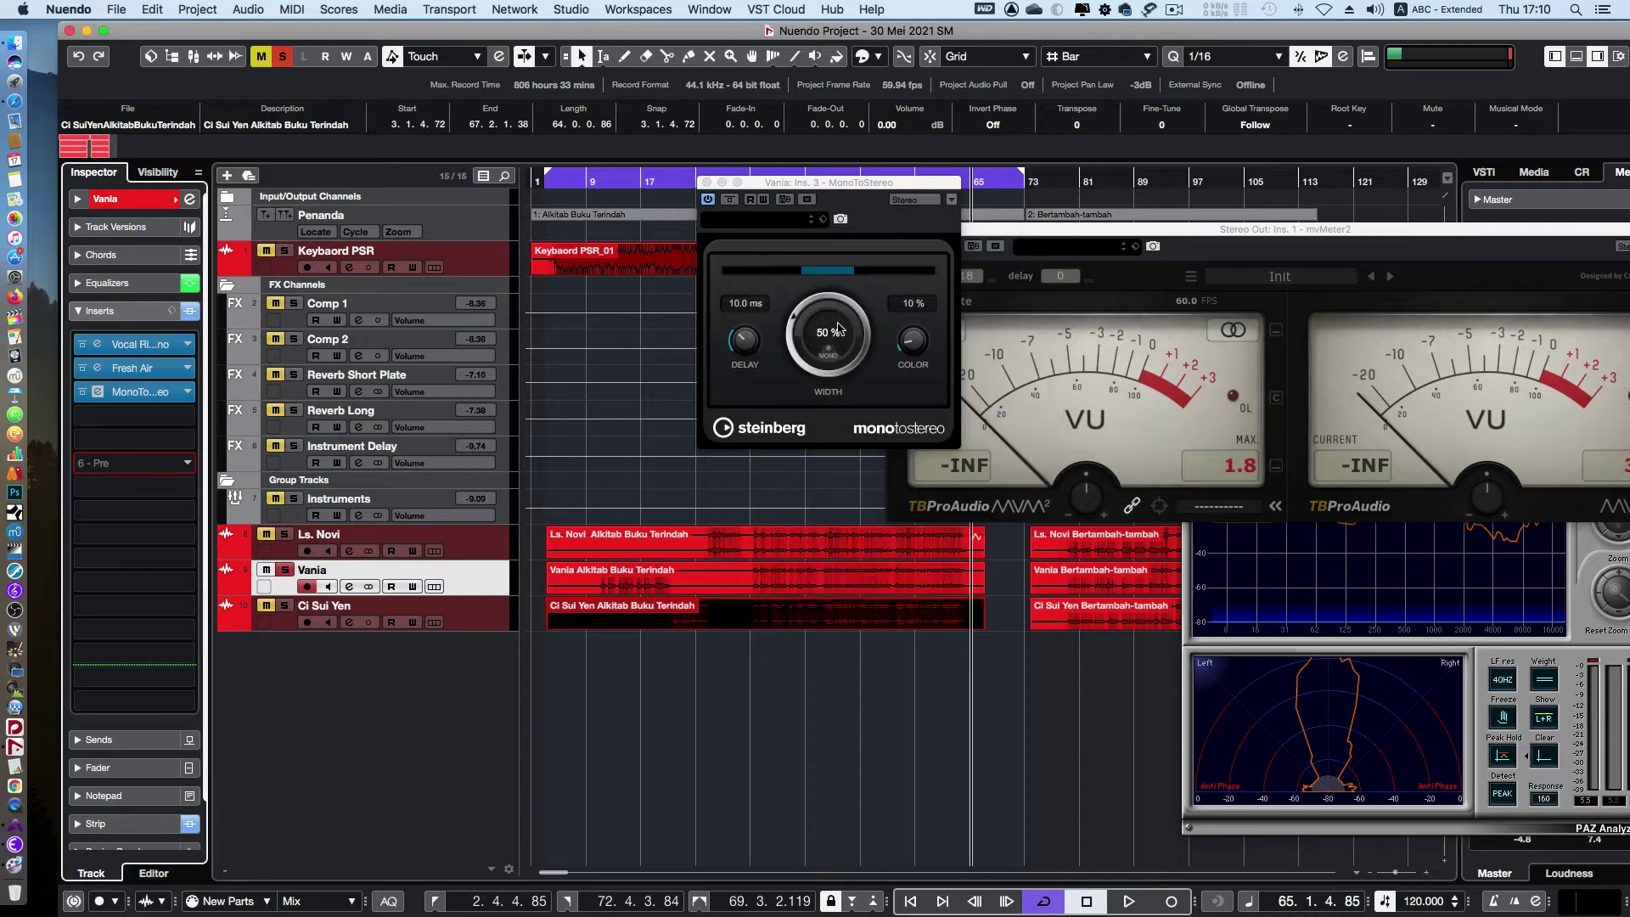
pyautogui.click(842, 393)
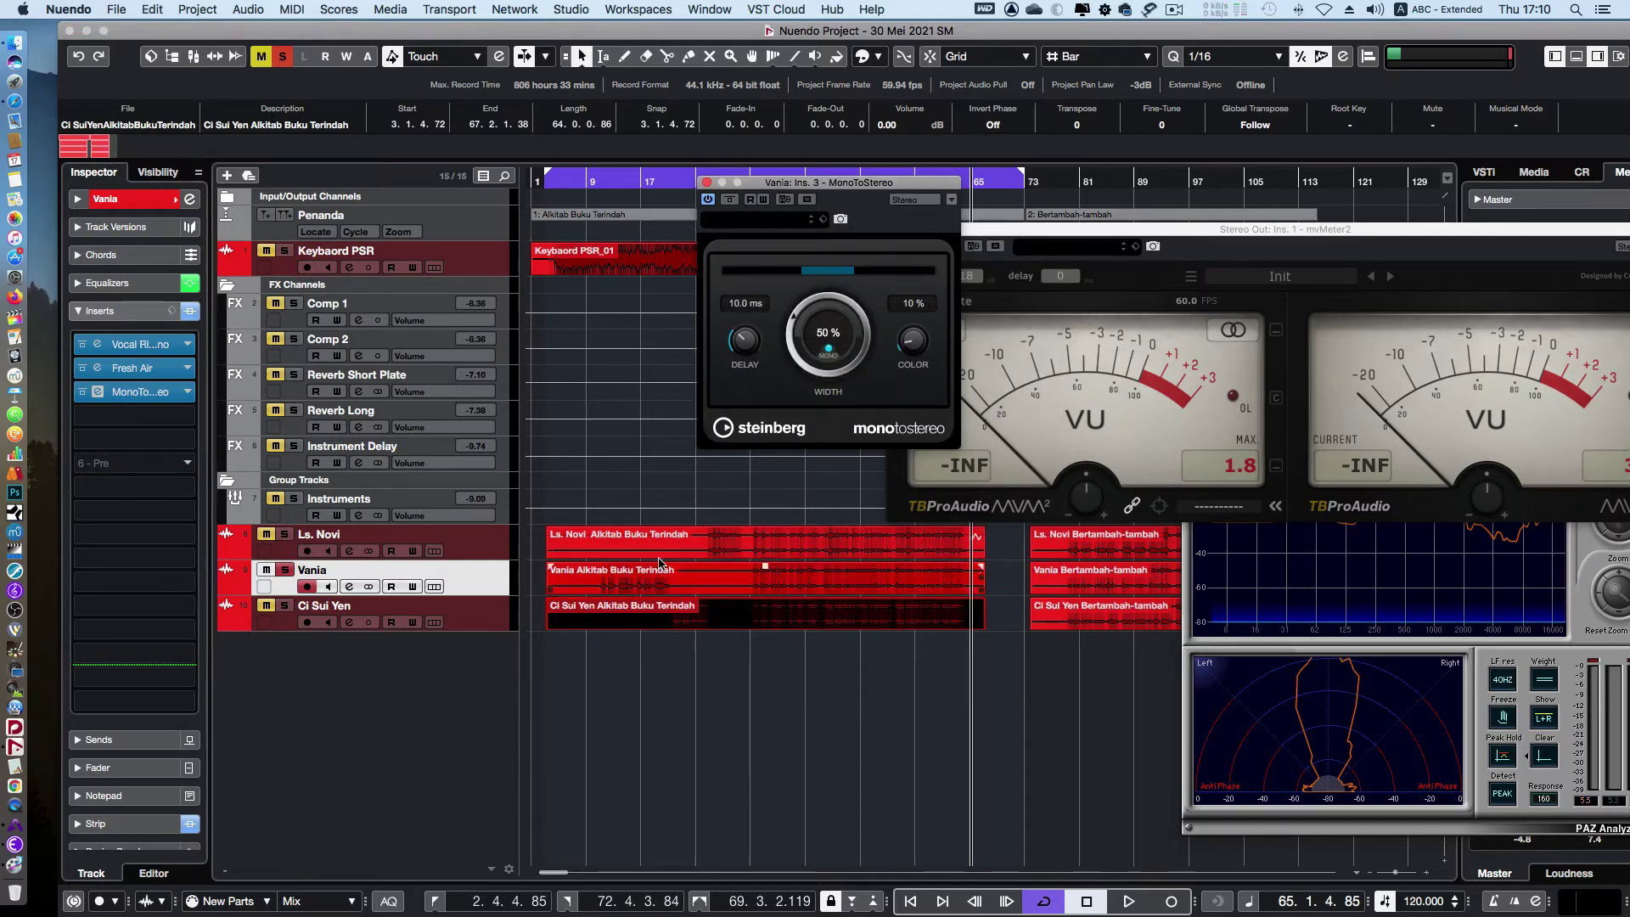
# Move the MonoToStereo window clear of the vocal clips and audition the widened vocal from about bar 41
pyautogui.moveTo(795, 189); pyautogui.dragTo(1122, 388)
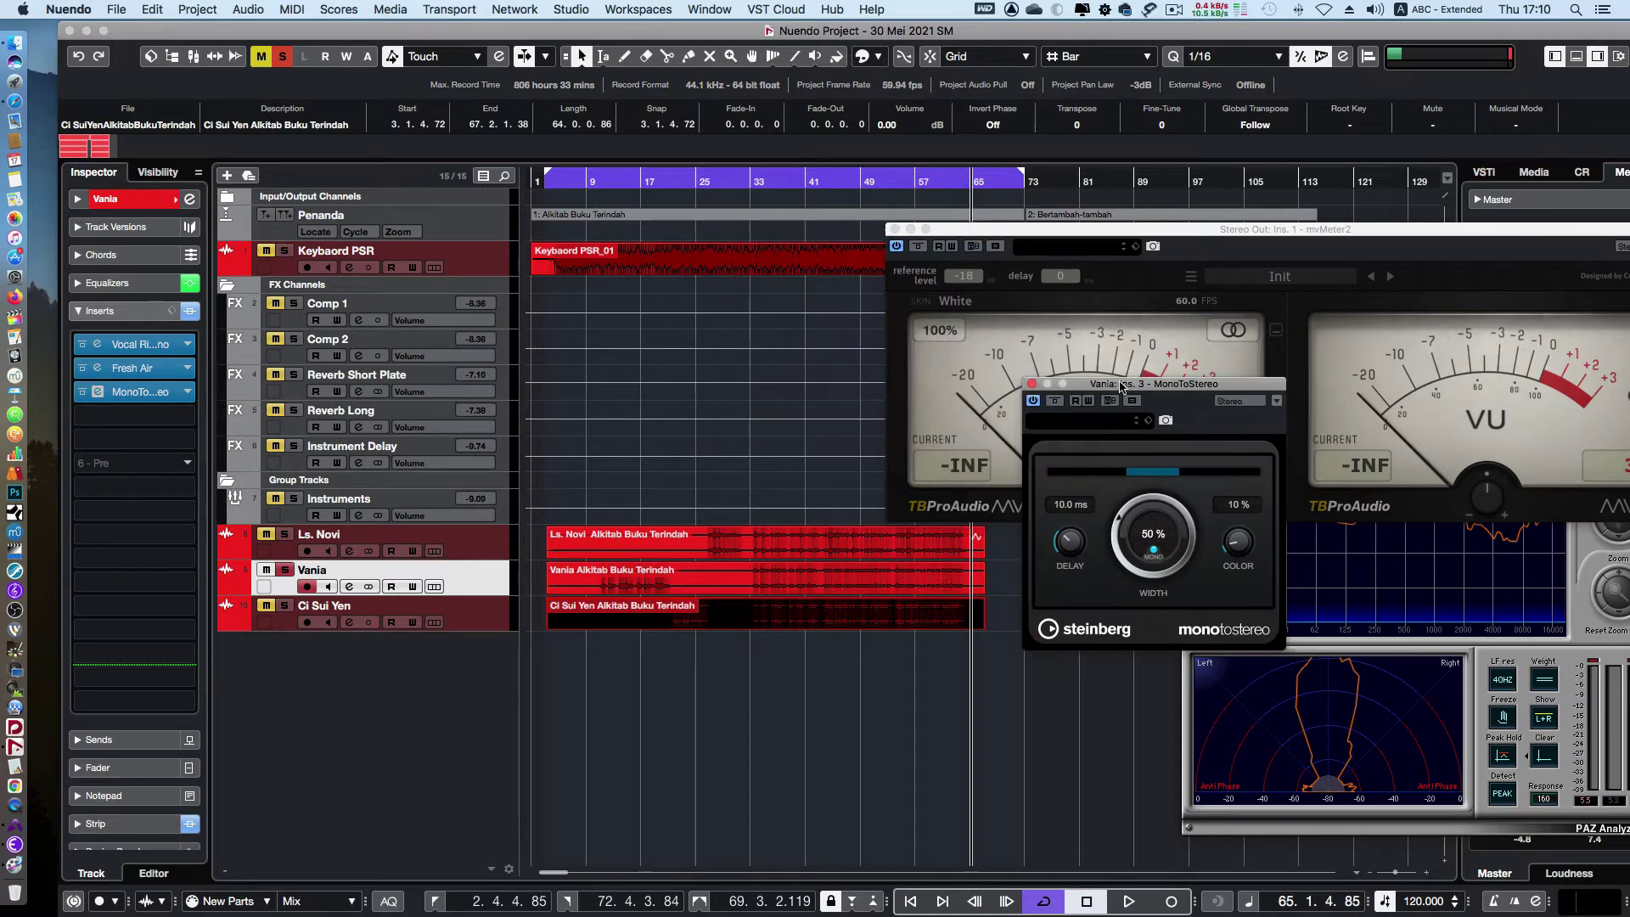
pyautogui.click(803, 186)
pyautogui.press('space')
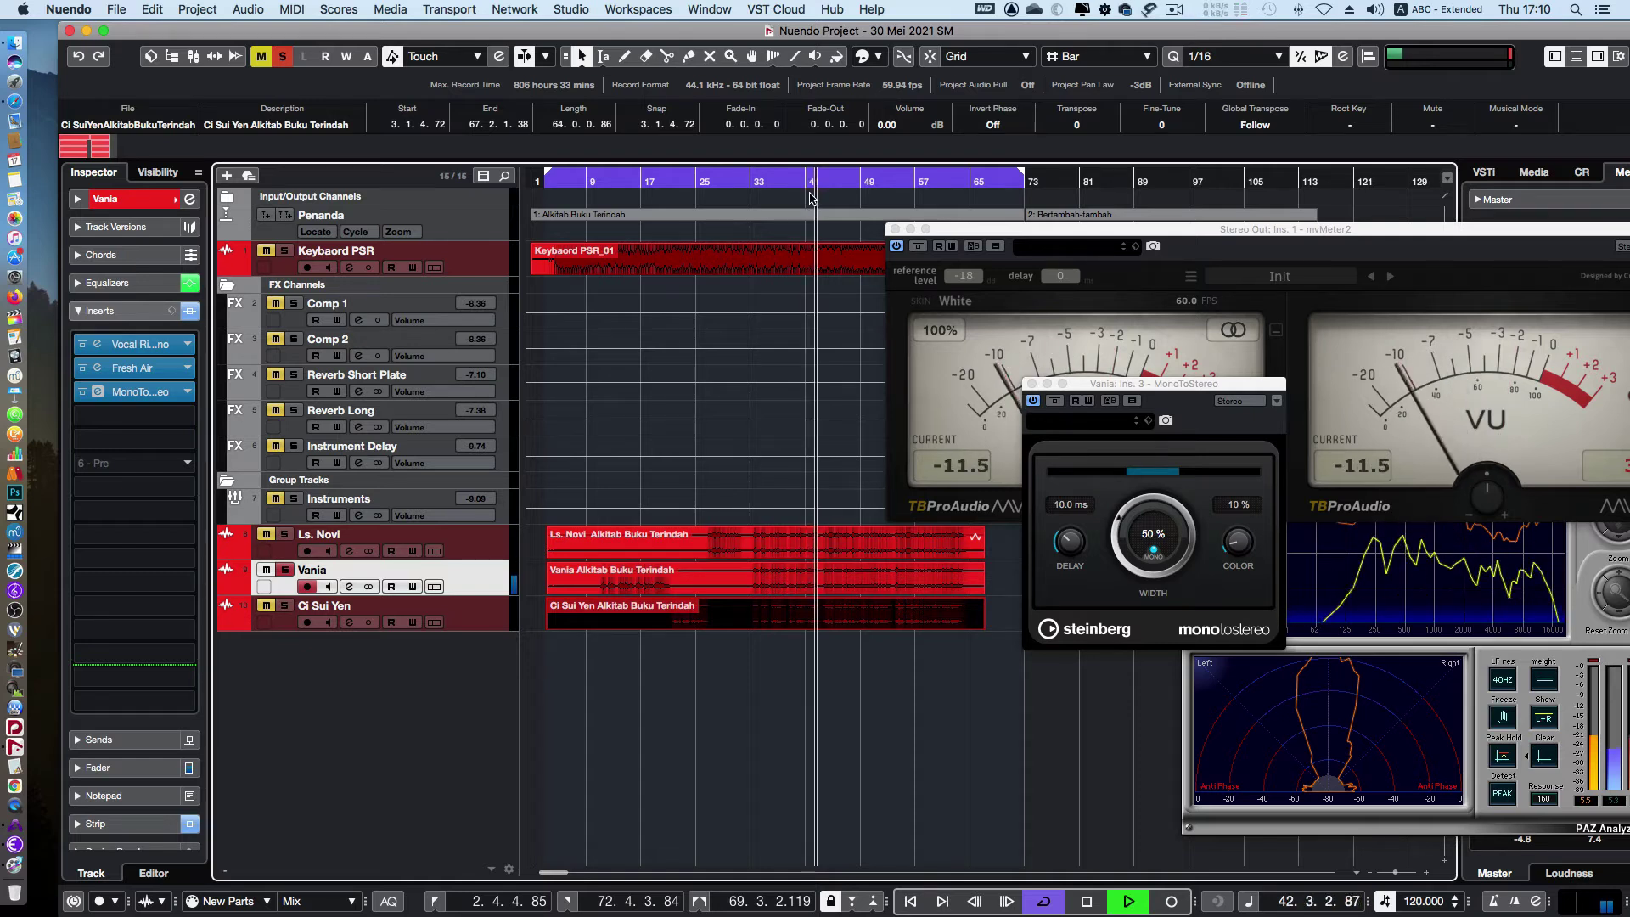
pyautogui.press('space')
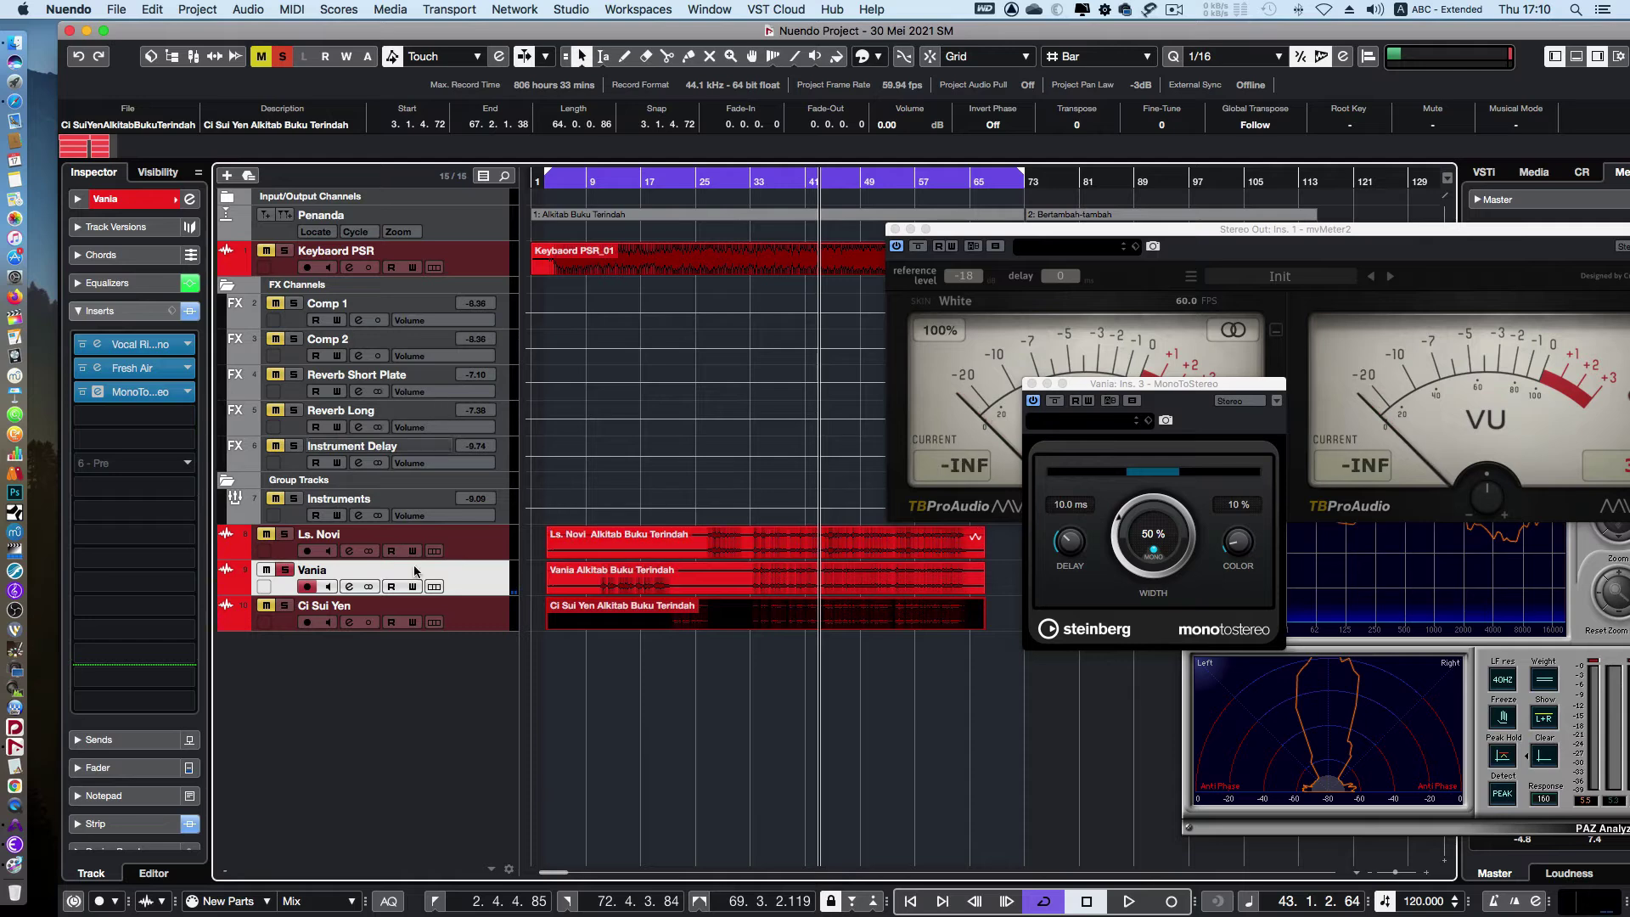
# Add the MonoToStereo effect to the fourth insert slot of the third vocal track
pyautogui.click(488, 629)
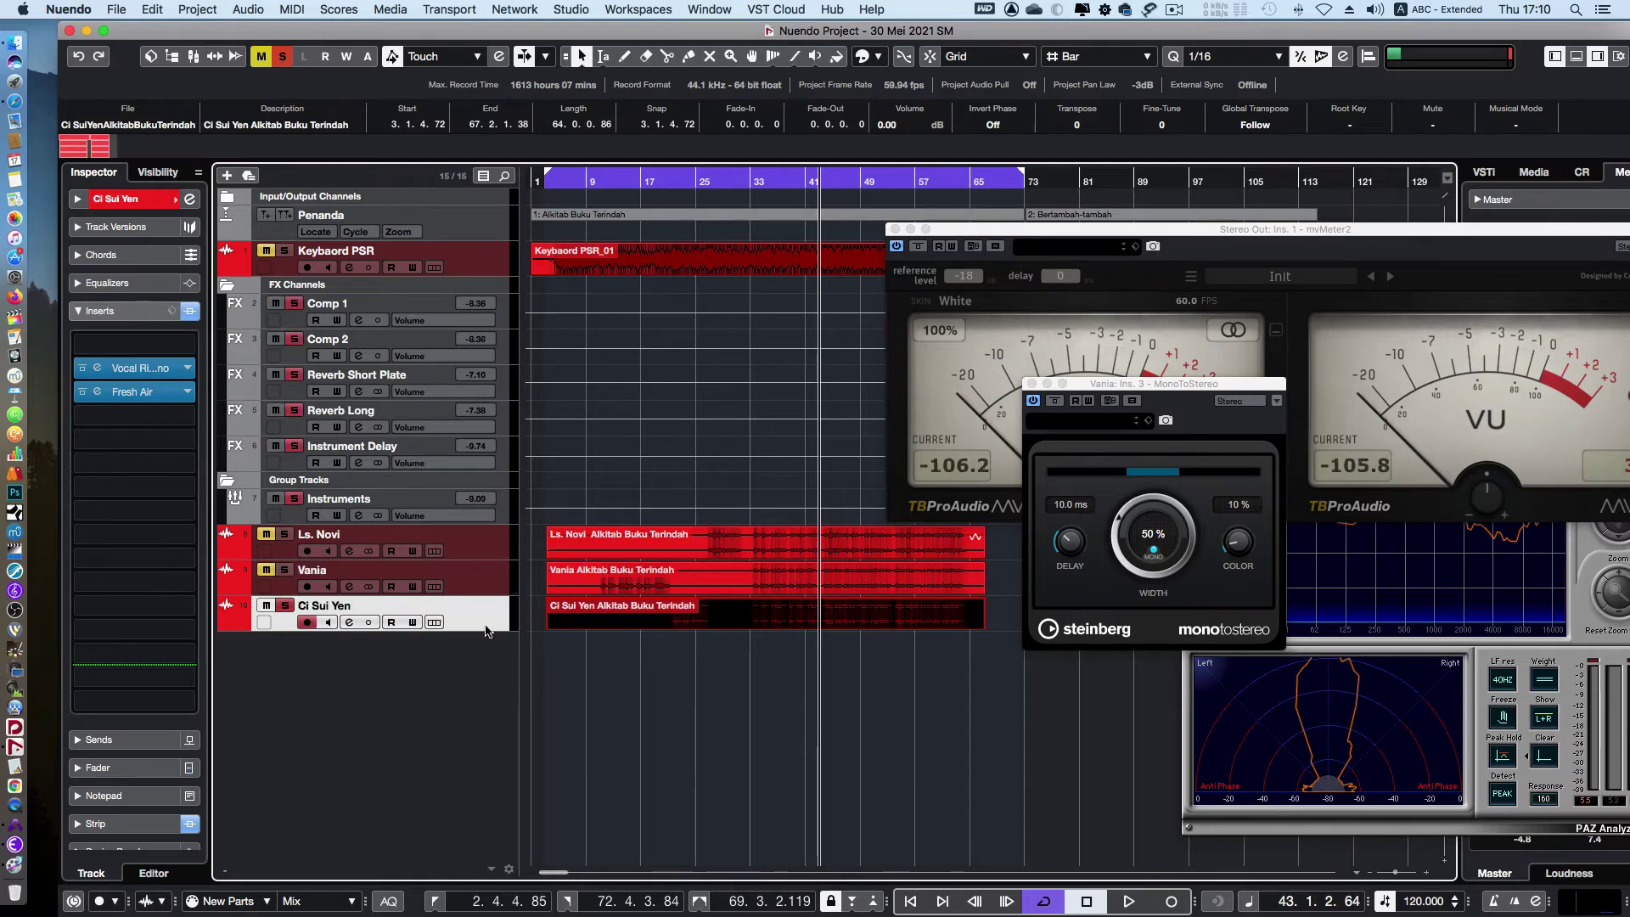
pyautogui.click(183, 416)
pyautogui.write('m')
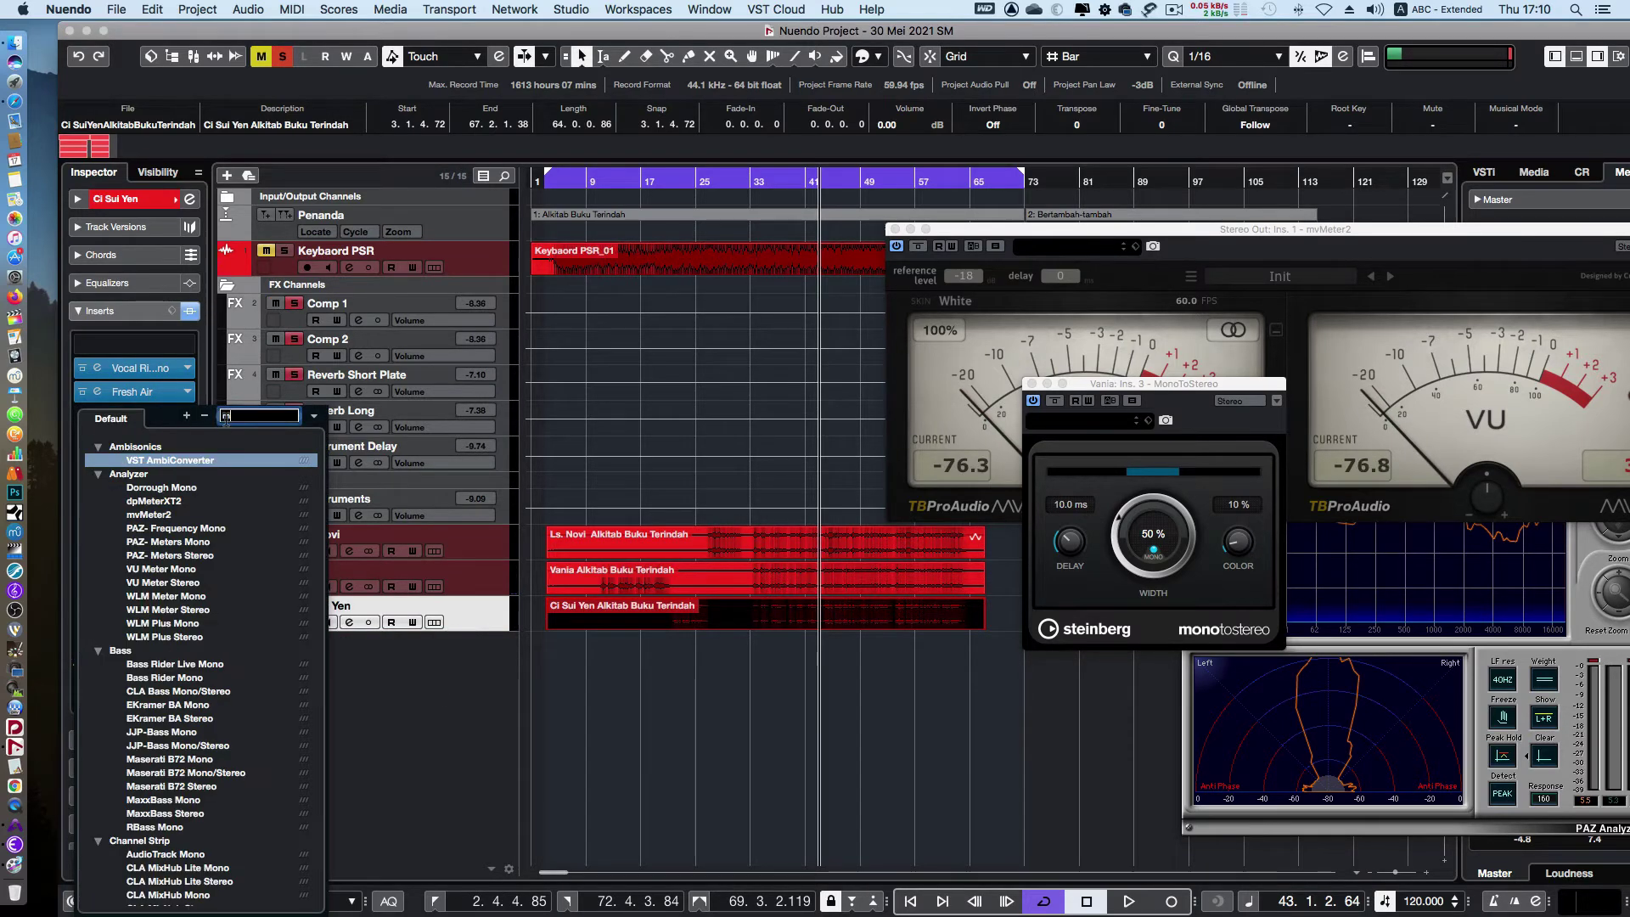
pyautogui.write('ono t')
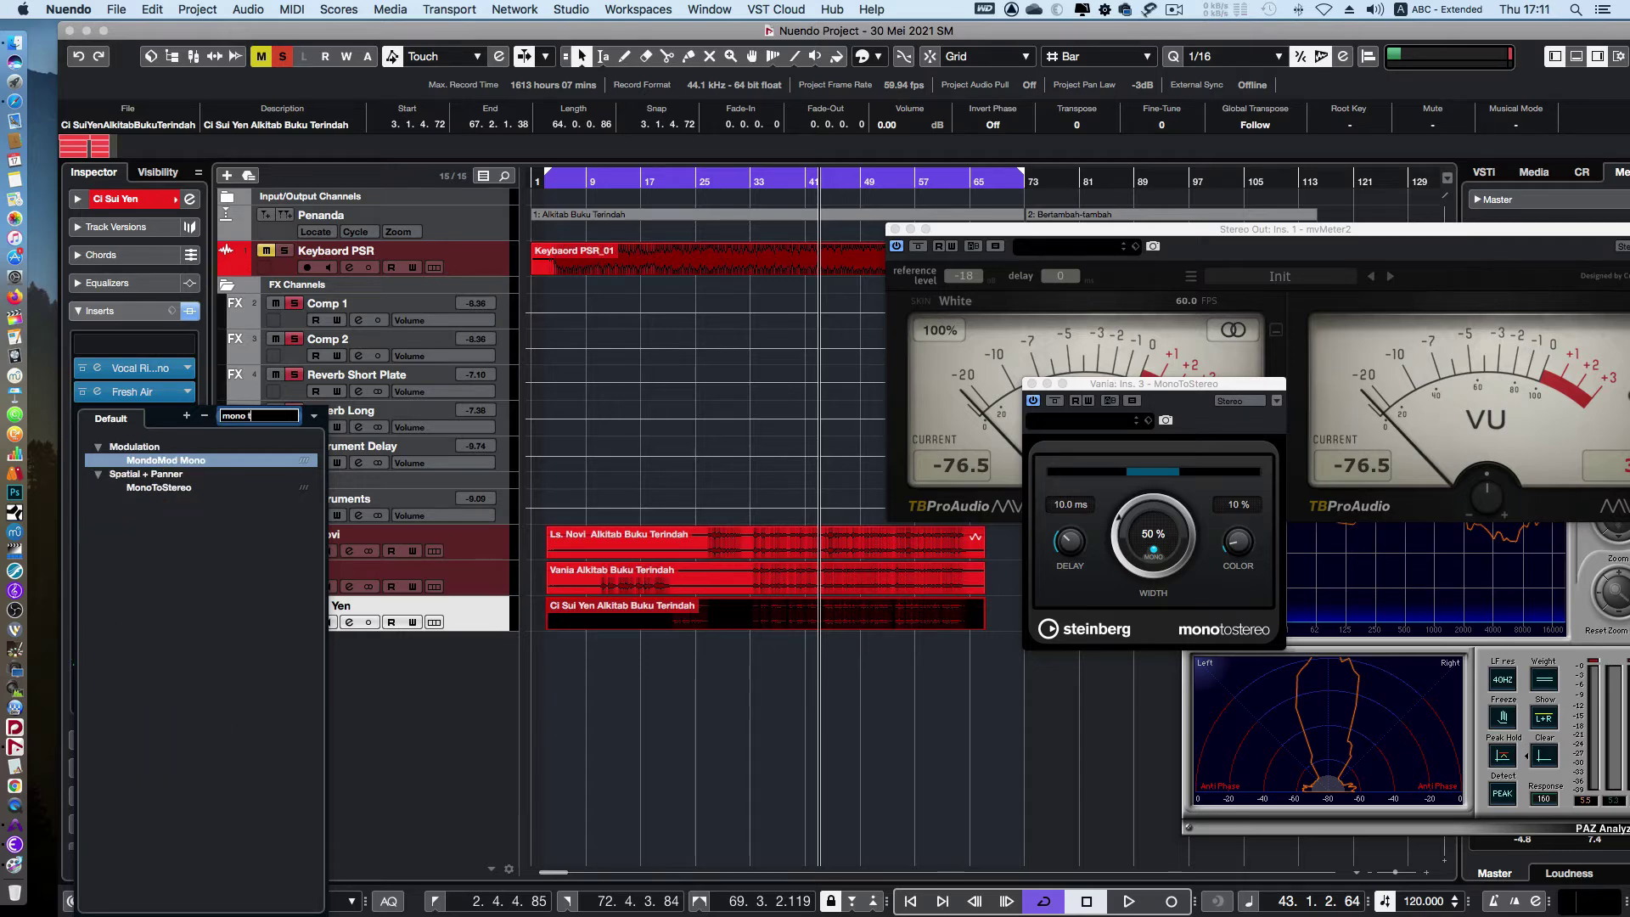
pyautogui.press('Down')
pyautogui.press('Return')
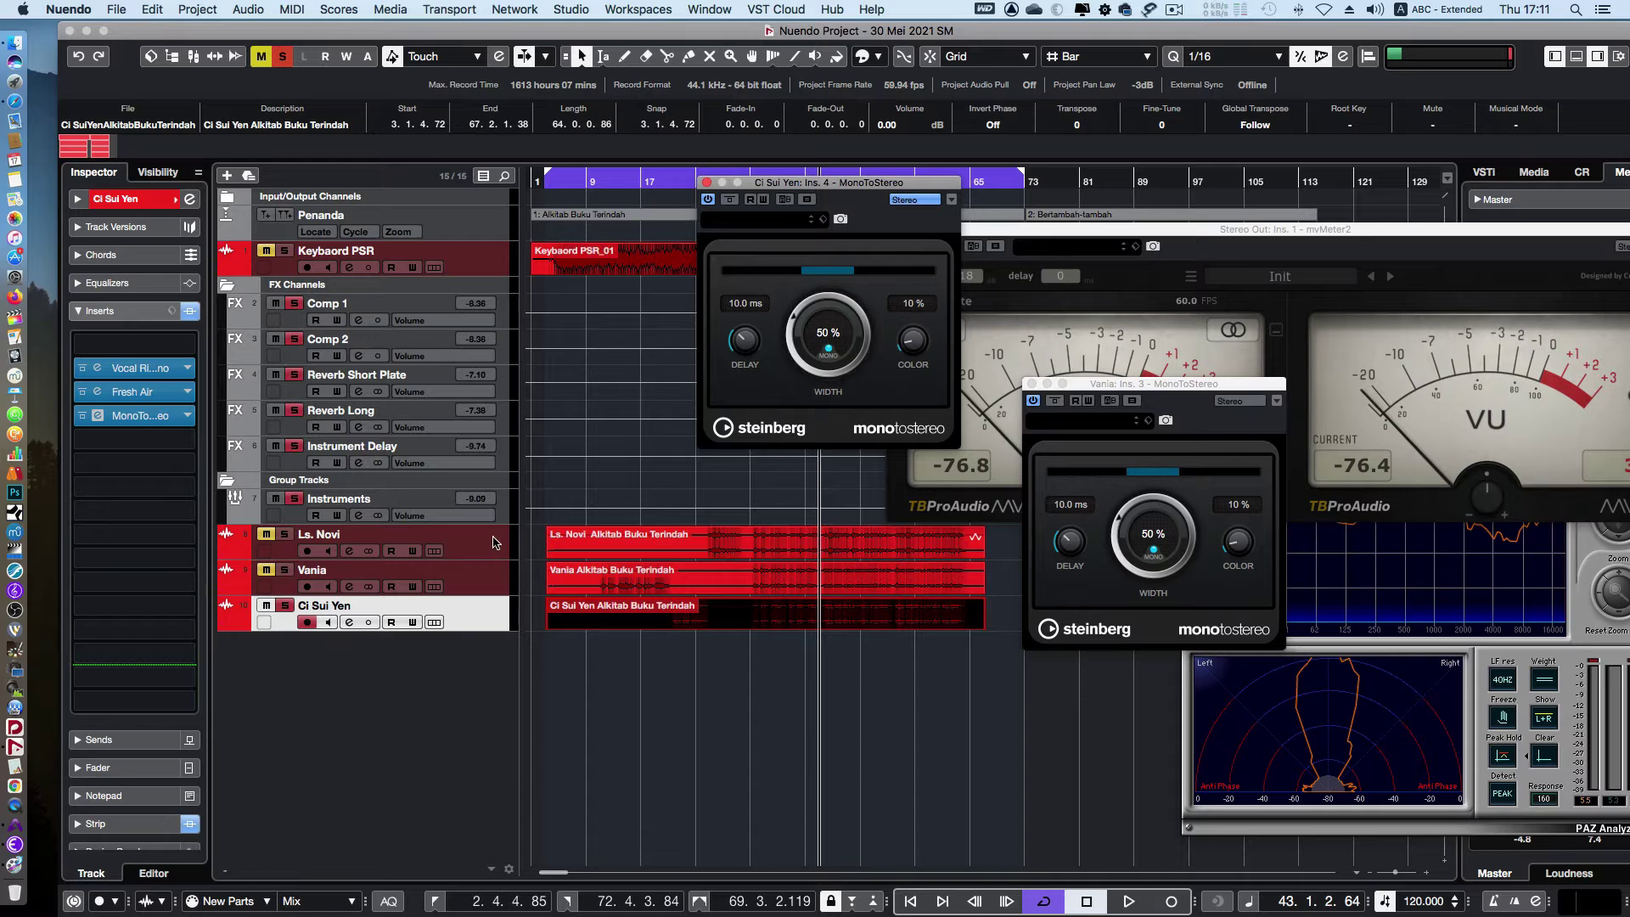
# Add MonoToStereo to the third insert slot of the first vocal track and close the open MonoToStereo windows
pyautogui.click(408, 547)
pyautogui.click(174, 395)
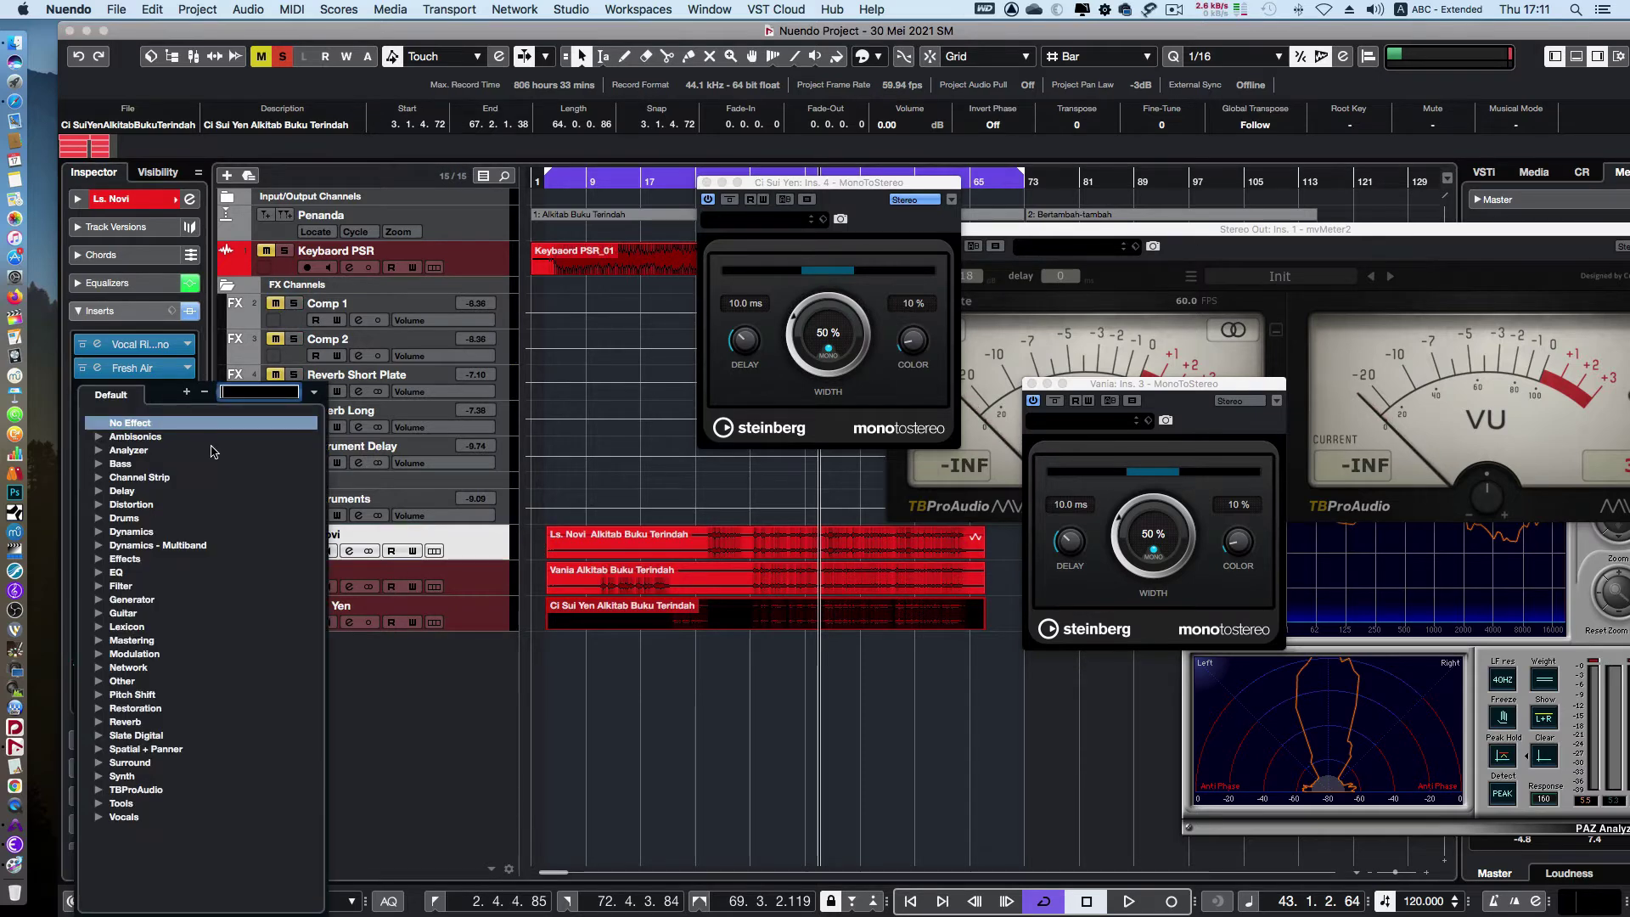
pyautogui.write('mono to')
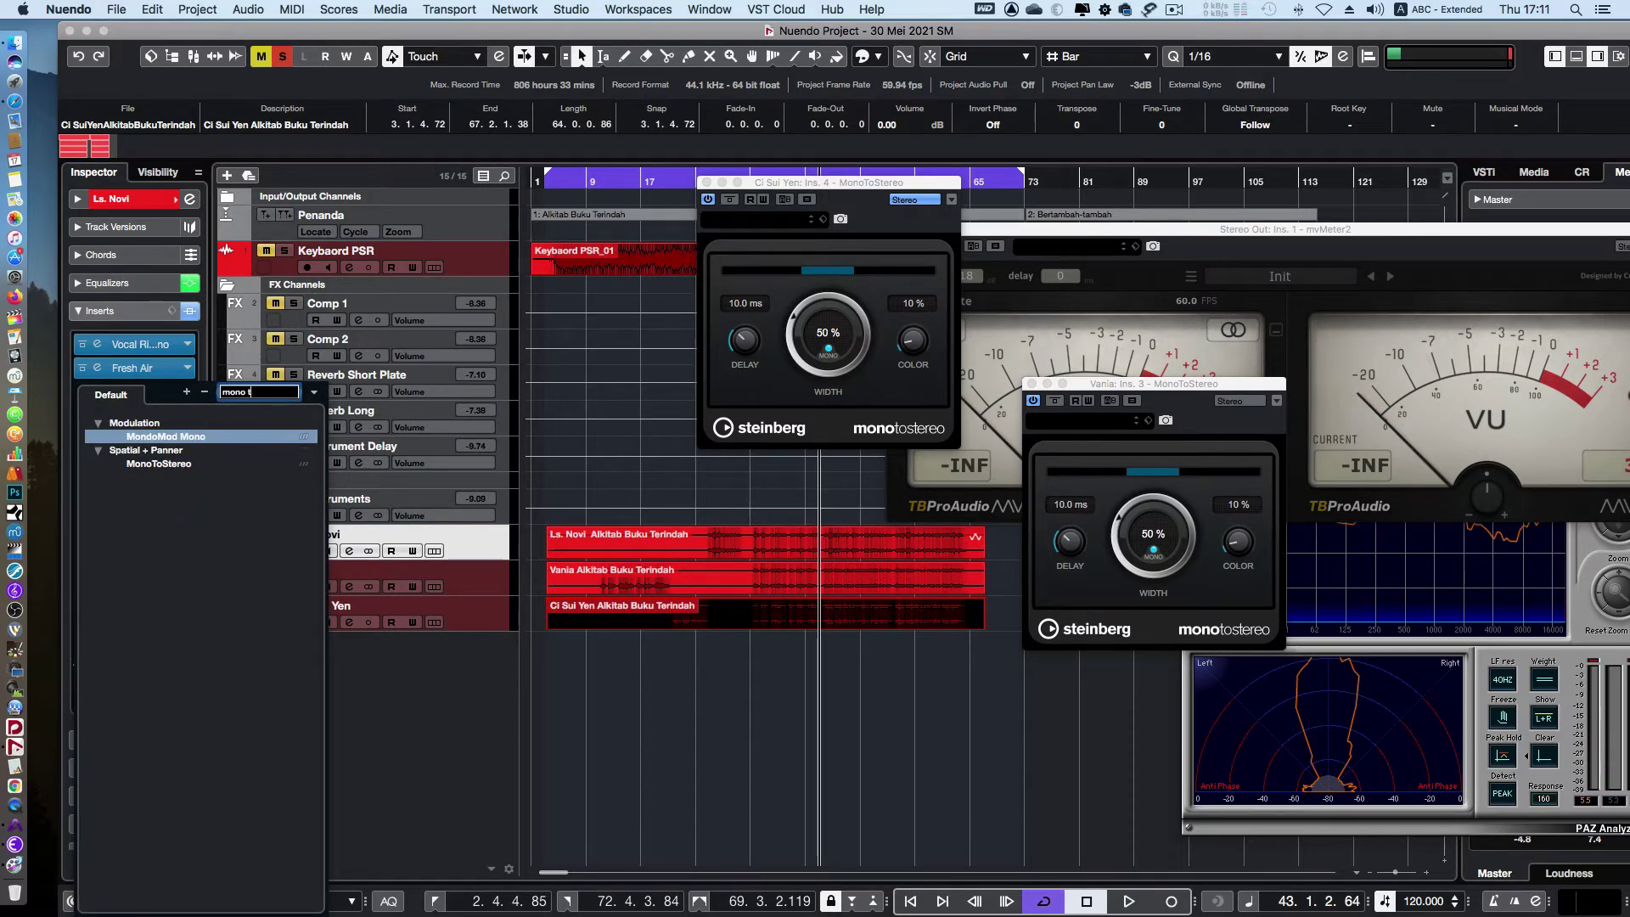
pyautogui.click(175, 481)
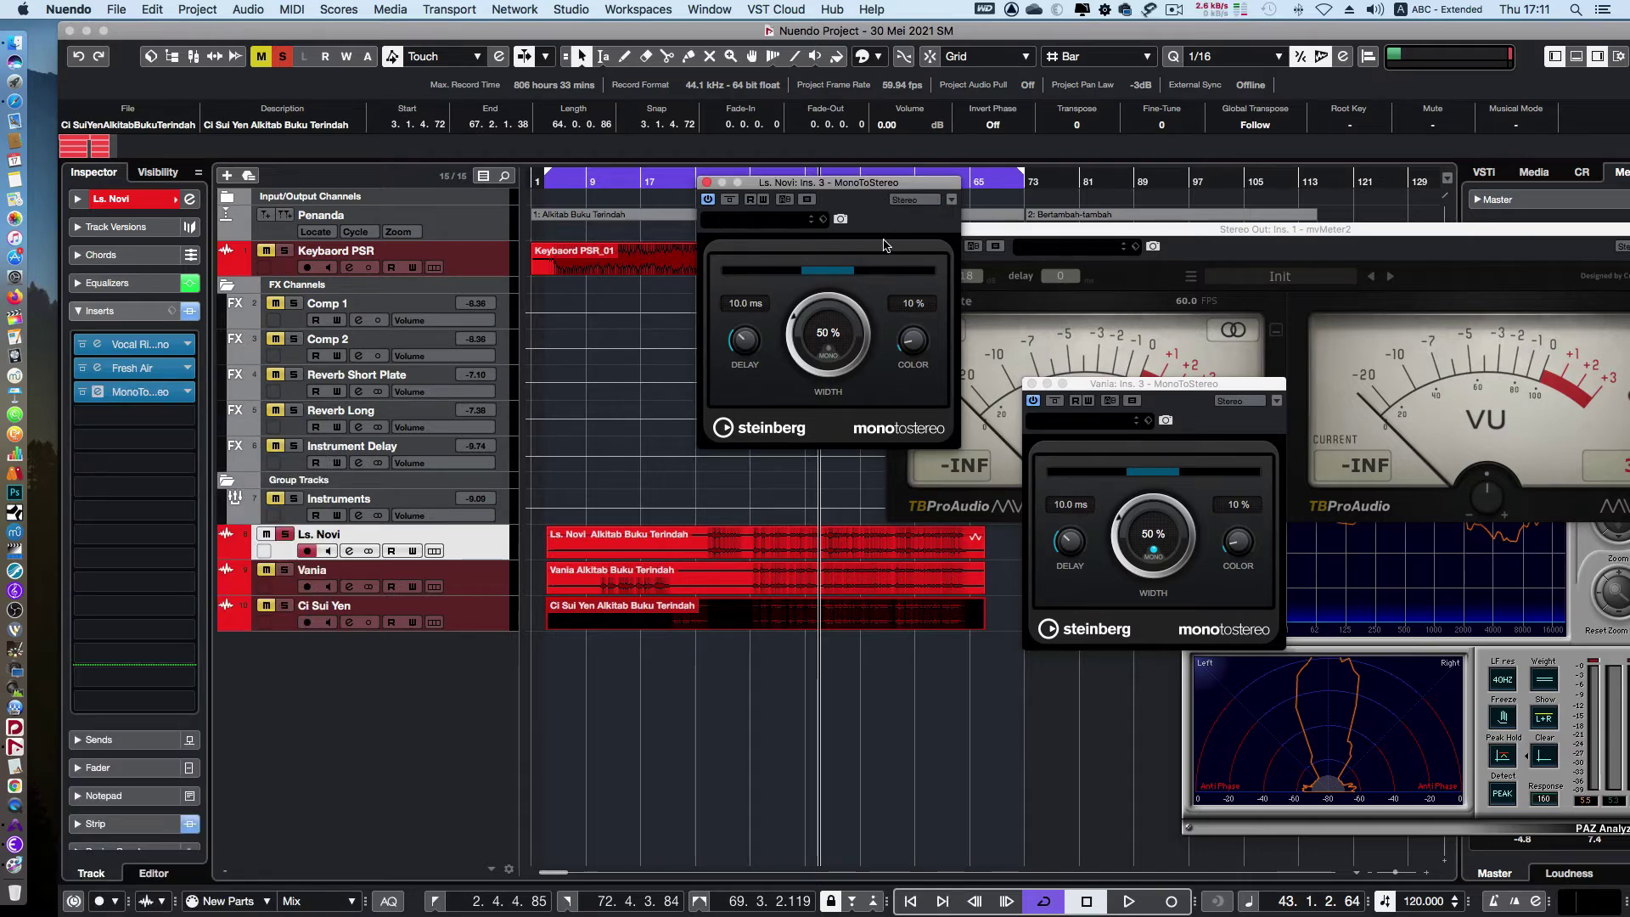
pyautogui.click(707, 184)
pyautogui.click(1033, 384)
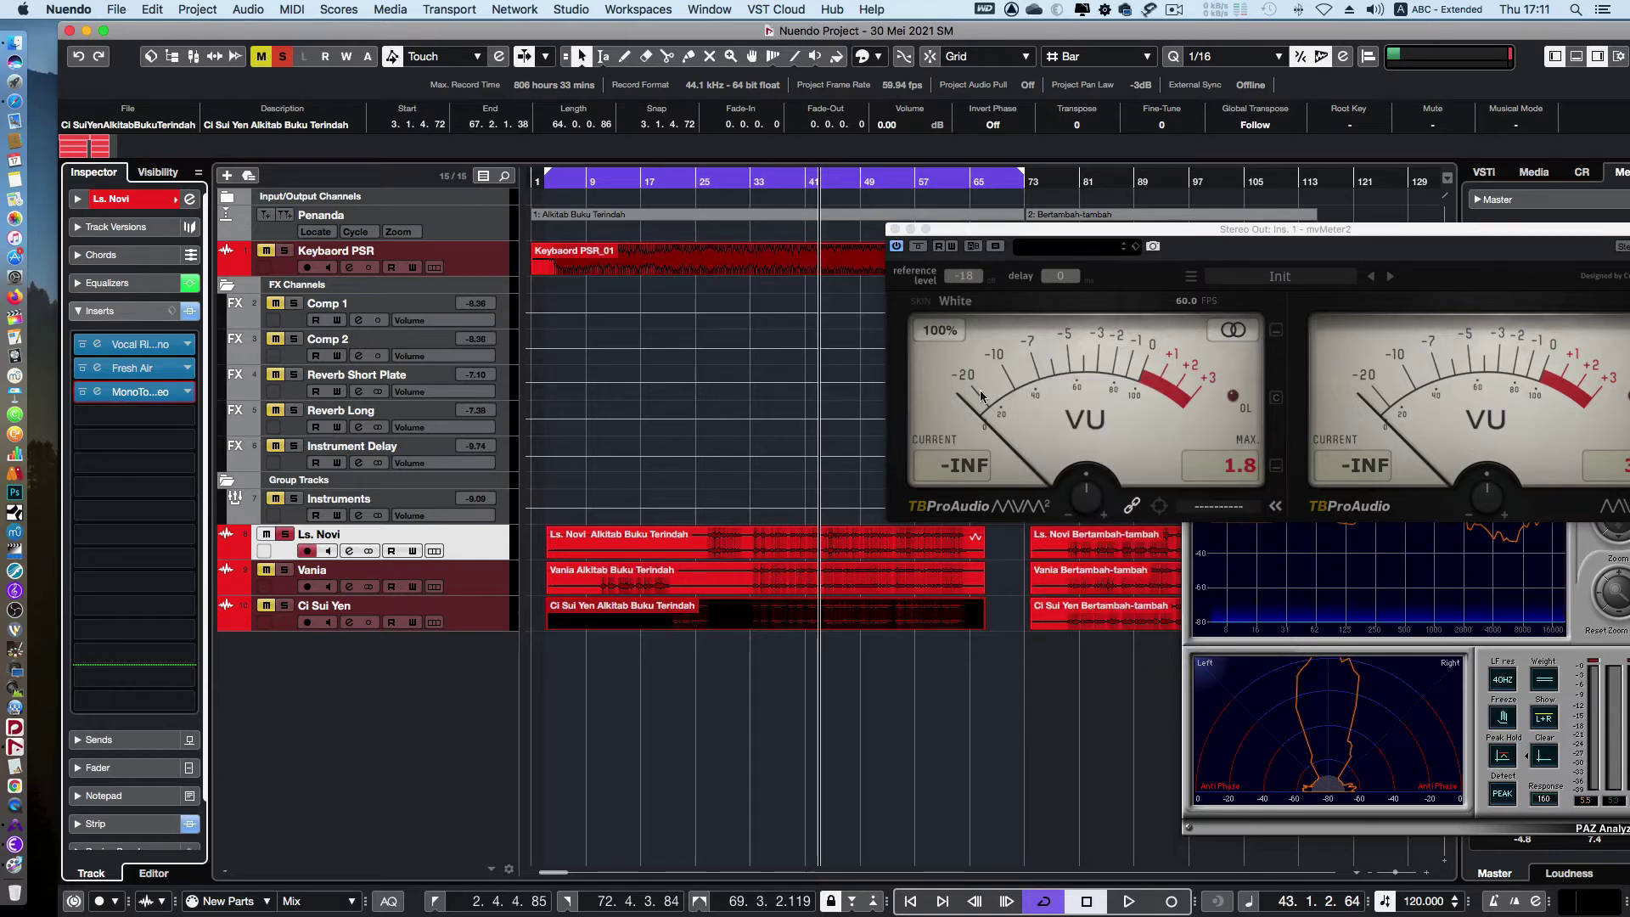
# Play back the third vocal track and open the equalizer in its channel settings
pyautogui.click(501, 616)
pyautogui.press('space')
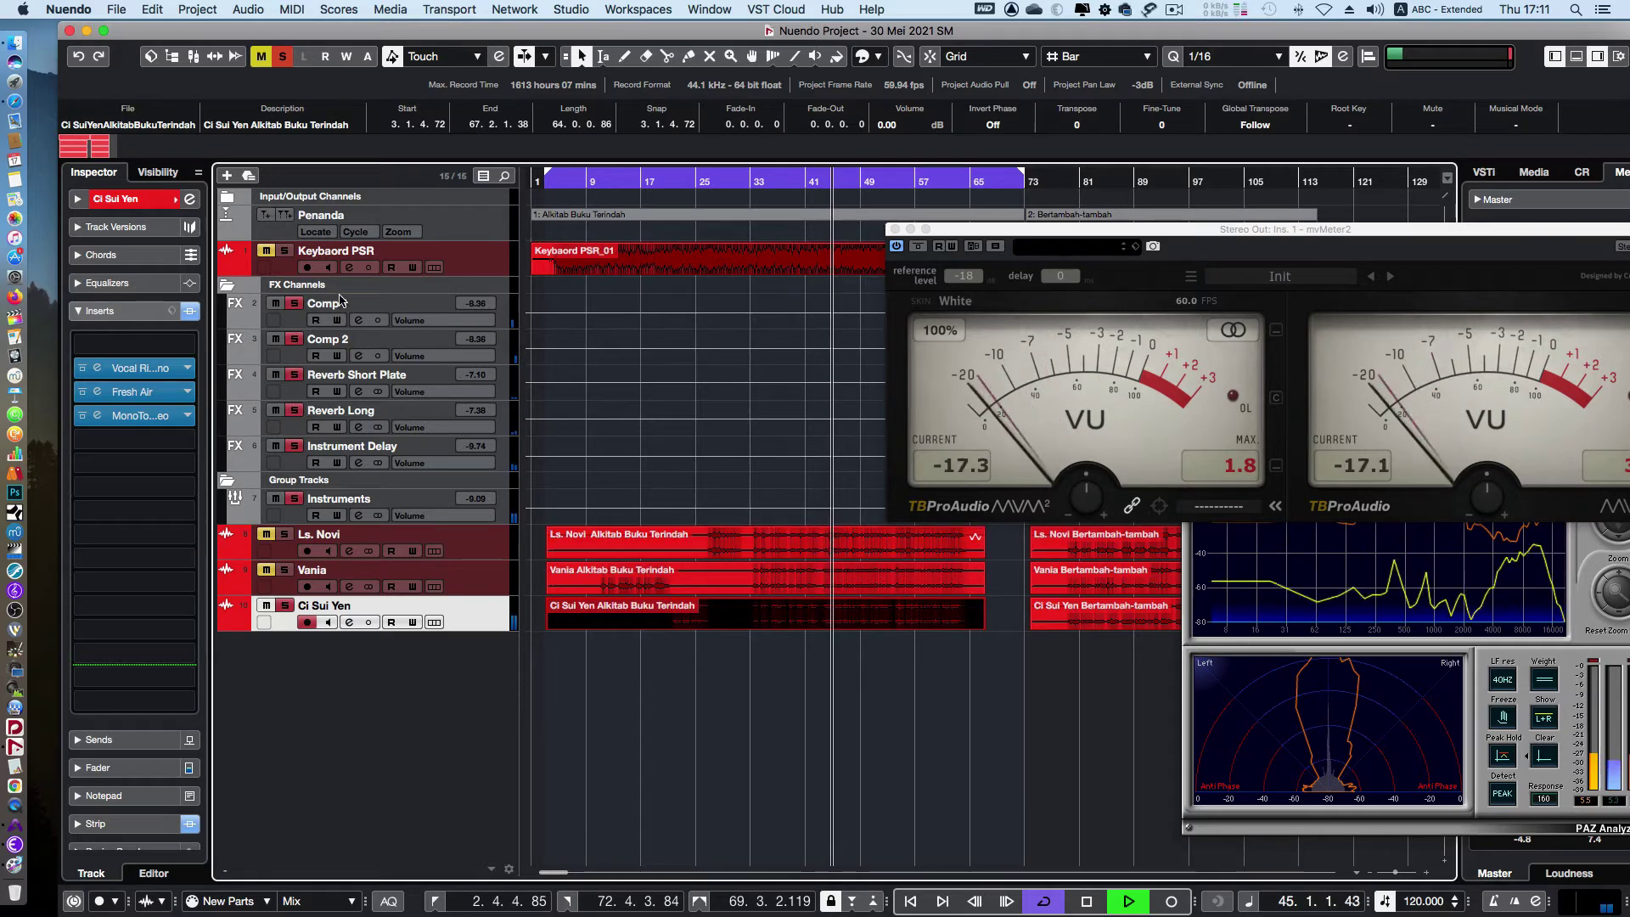
pyautogui.click(349, 623)
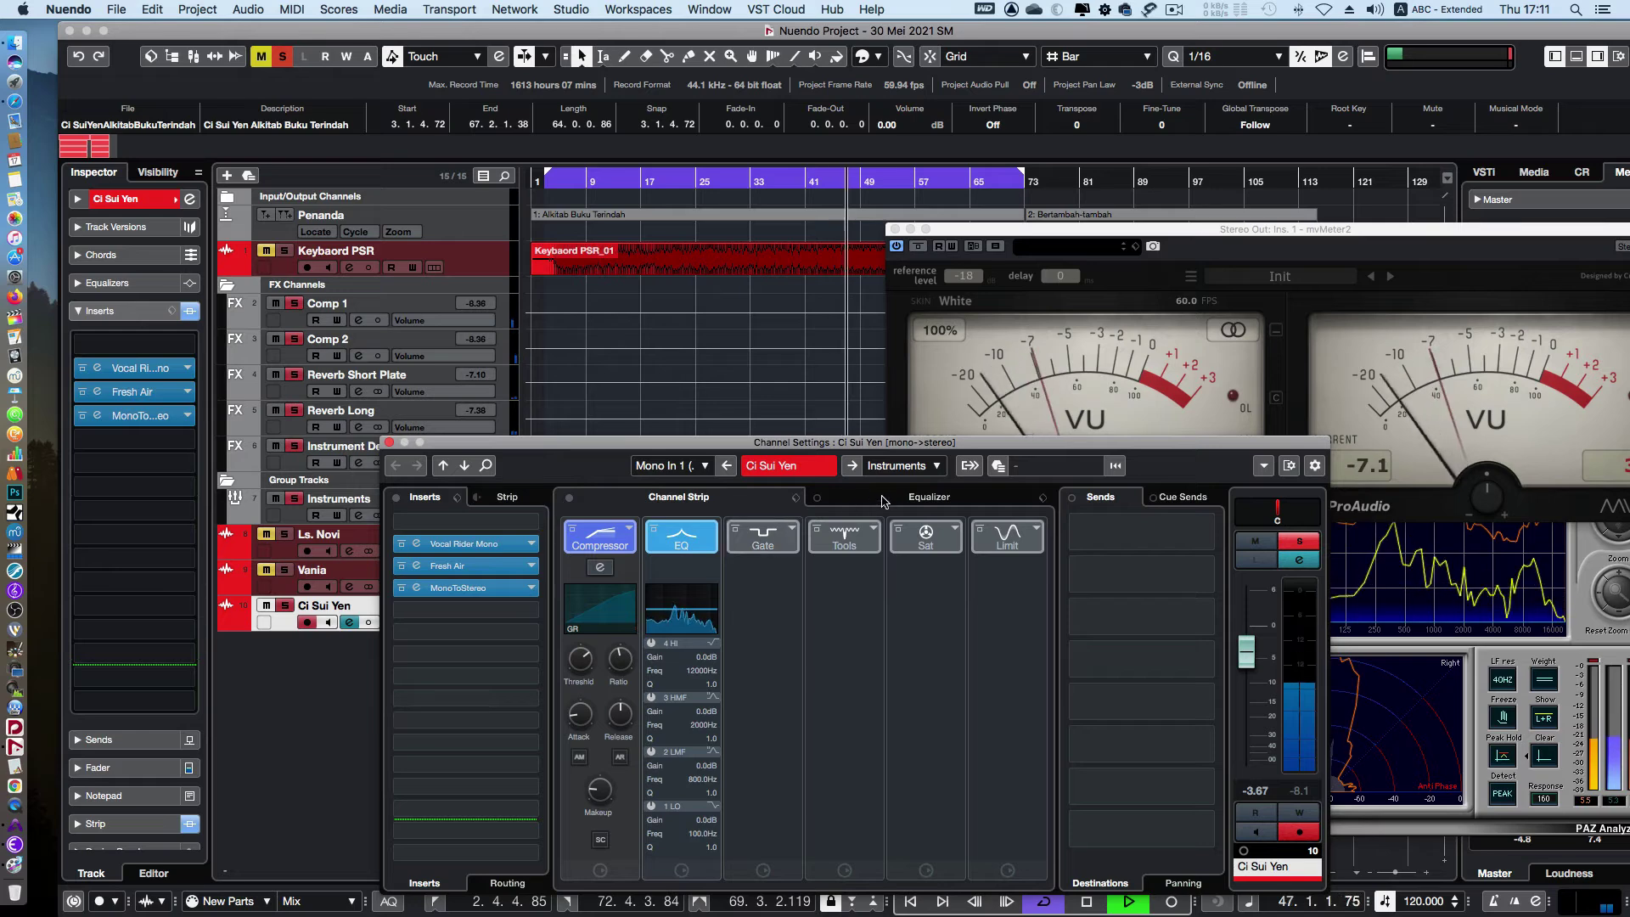
pyautogui.click(682, 607)
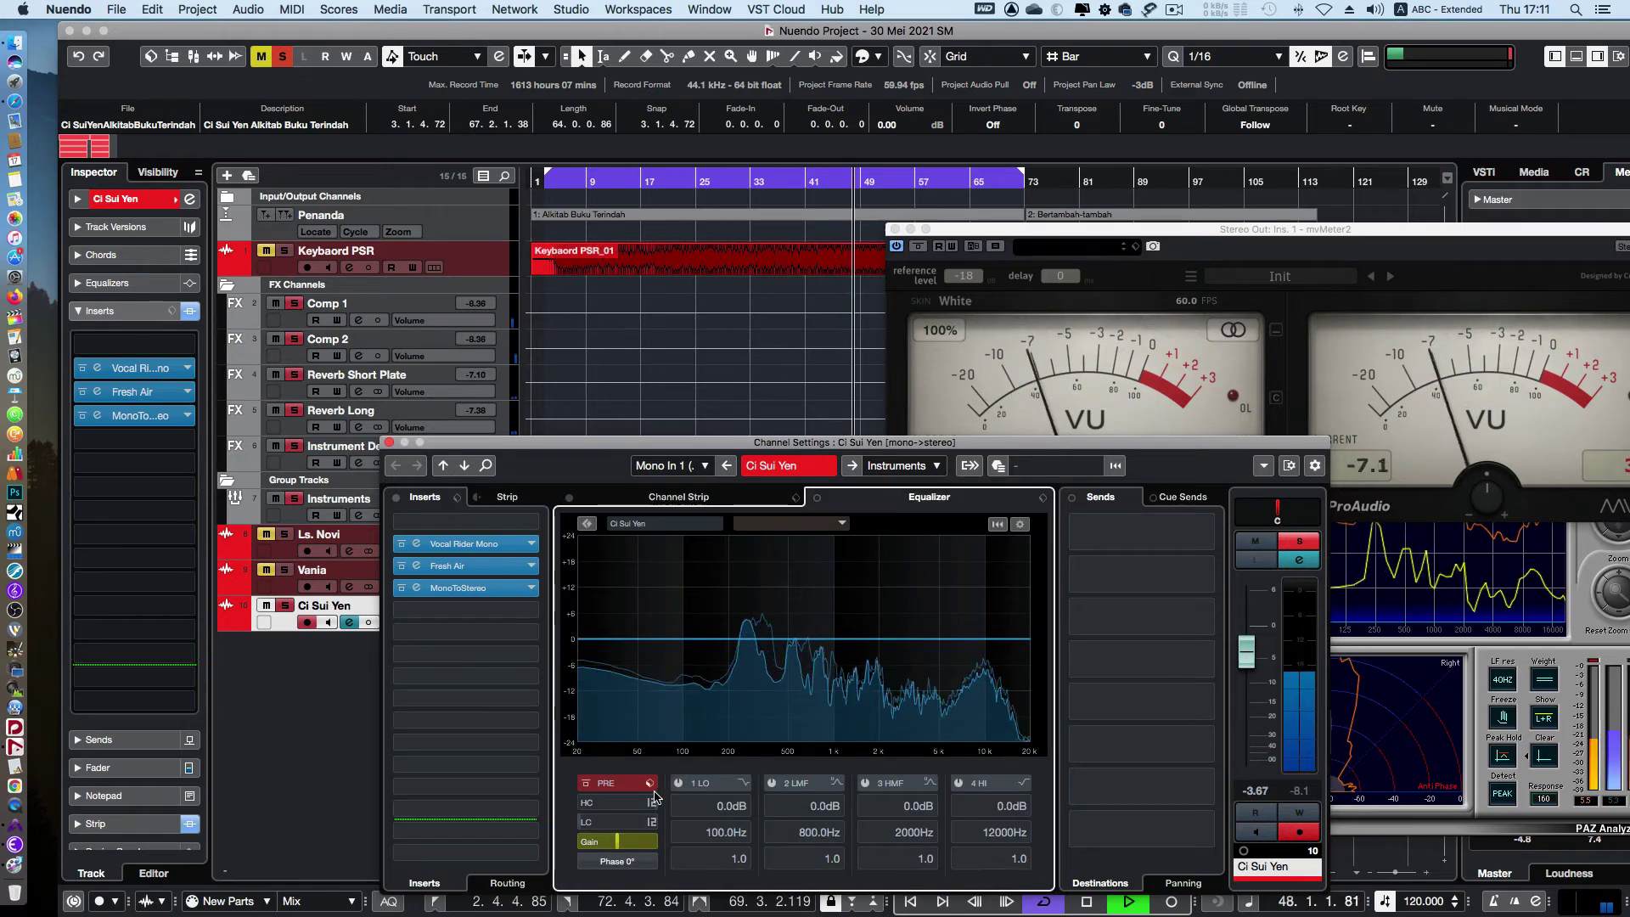
# Enable the third vocal's low-cut and high-cut pre-filters, lower the high-cut frequency and set the high-cut slope to 6 dB
pyautogui.click(586, 823)
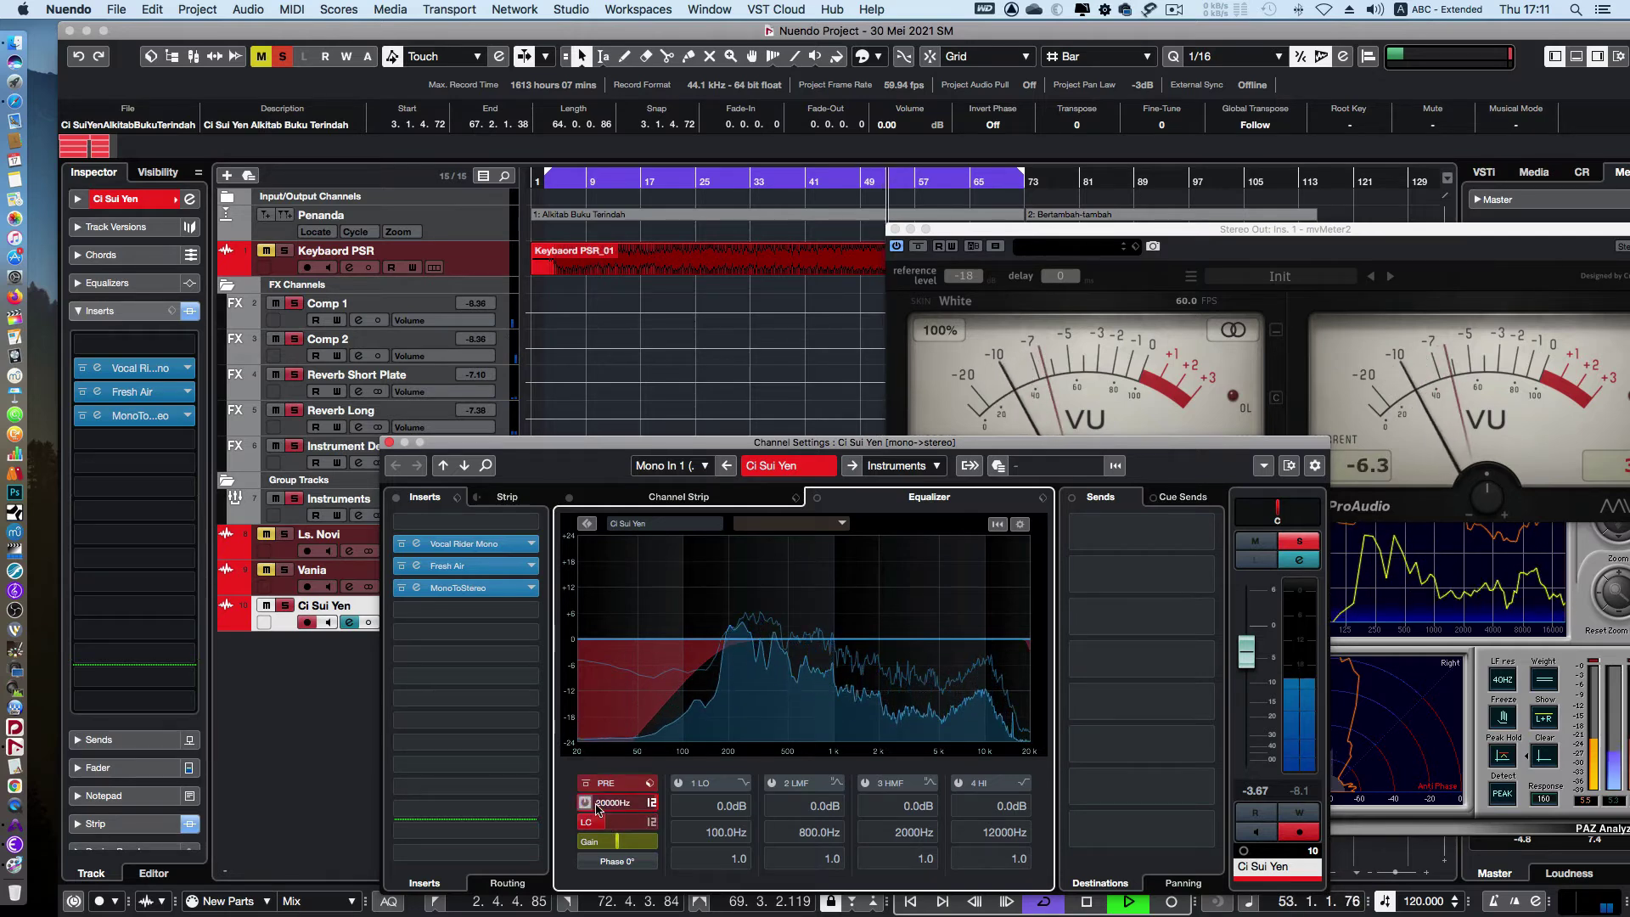
pyautogui.scroll(-3, 610, 805)
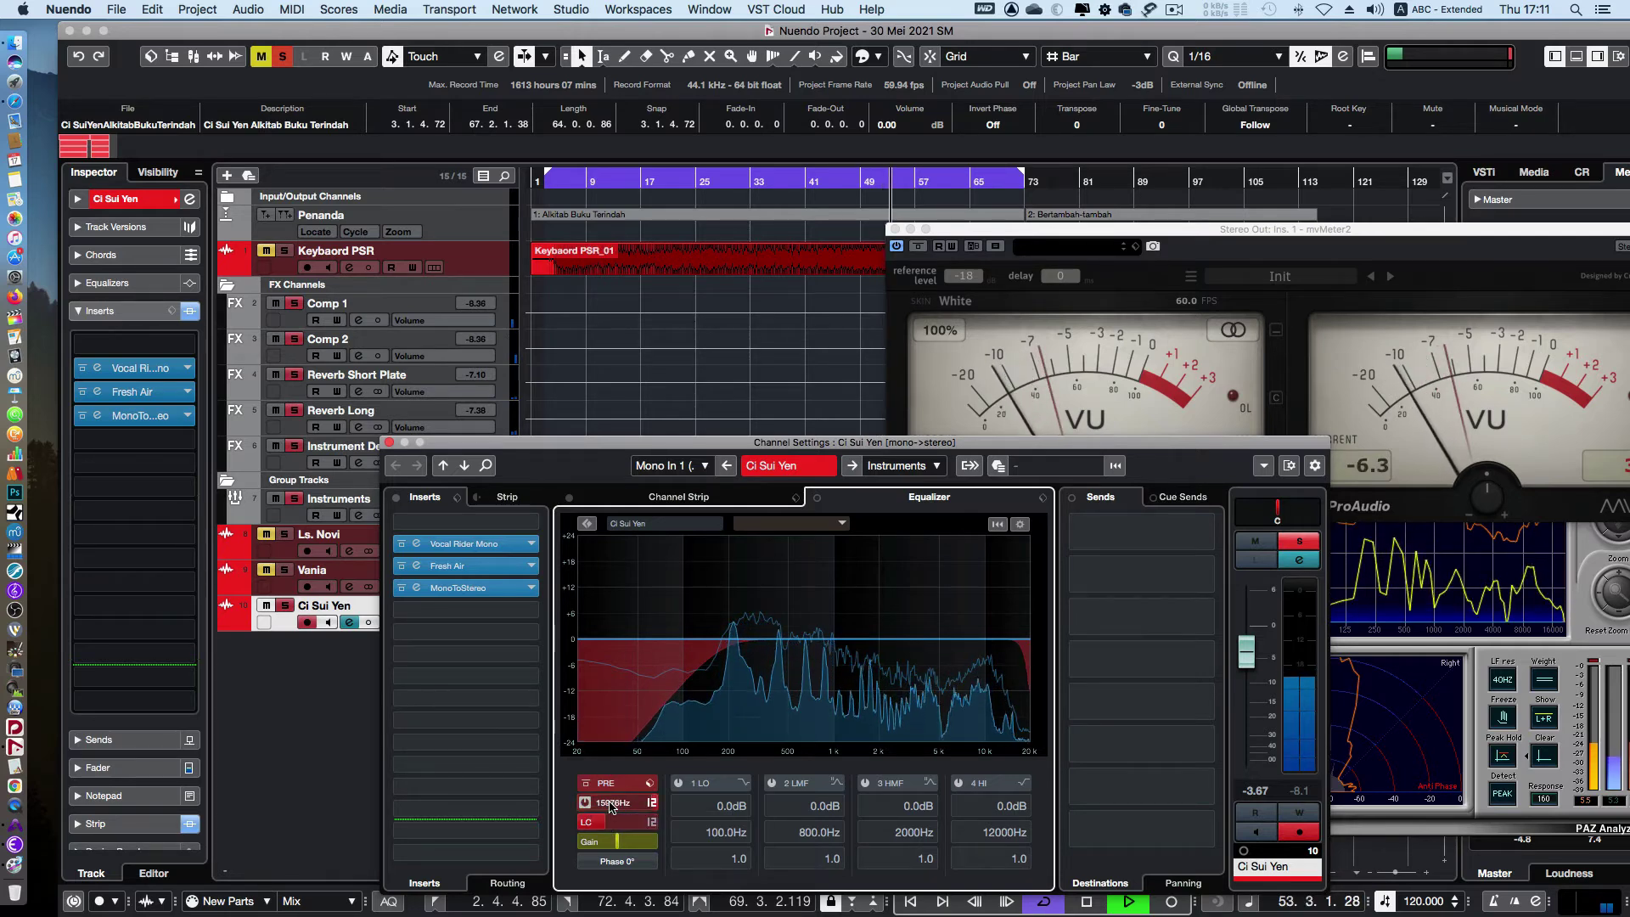
pyautogui.click(652, 802)
pyautogui.click(684, 808)
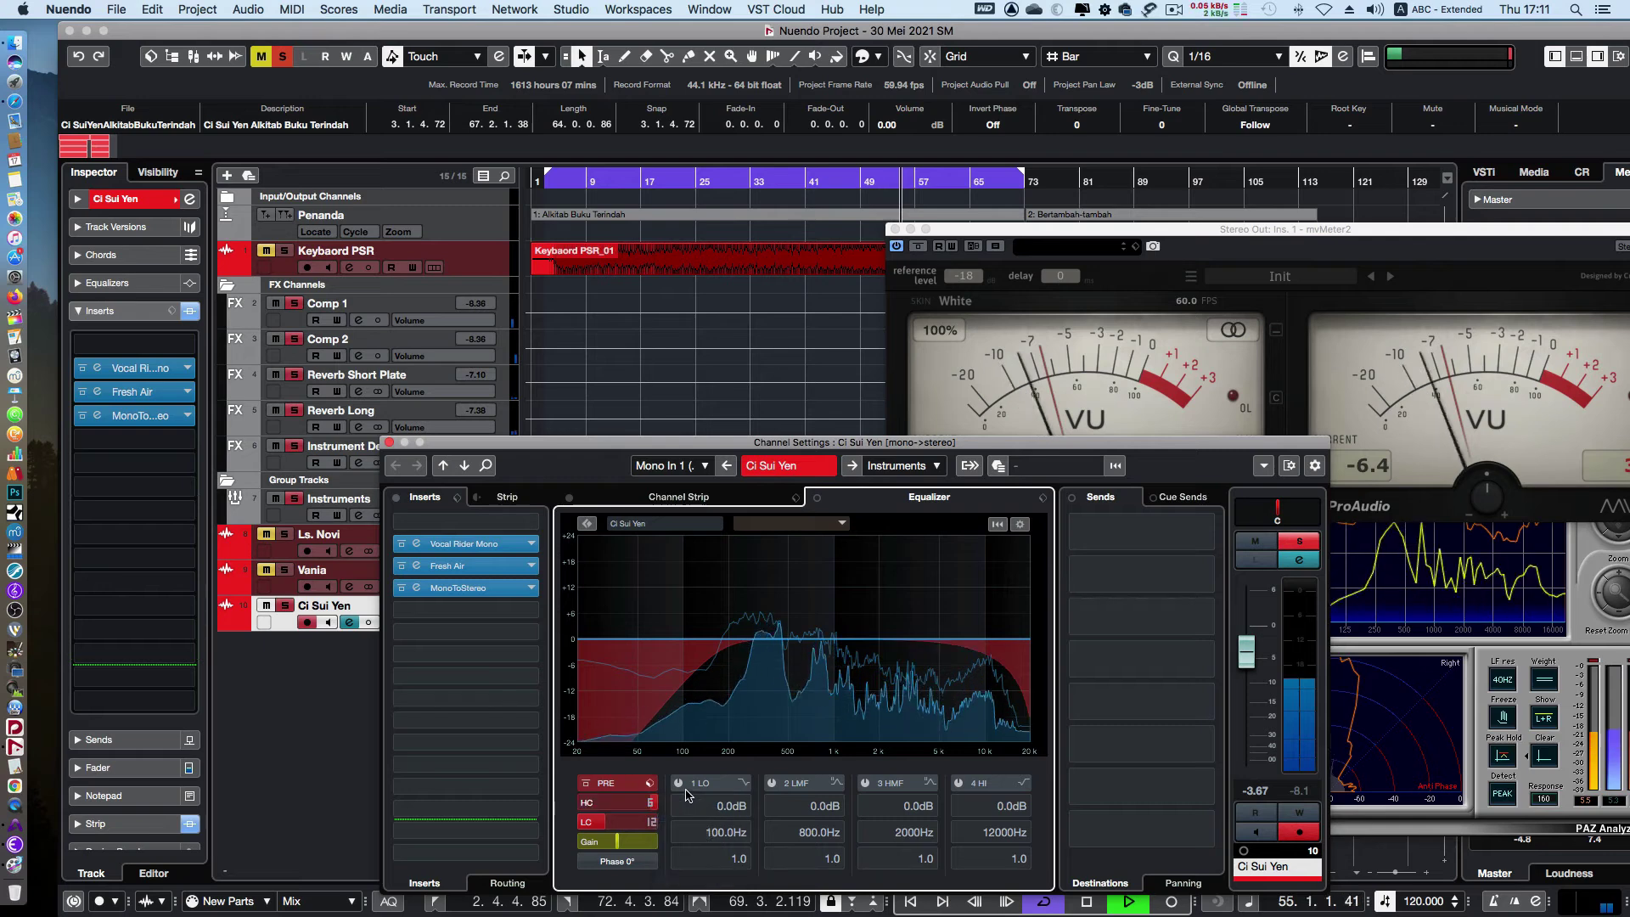
# Enable the third vocal's low EQ band as Parametric I at 433.7 Hz, with -4.0 dB gain and a Q of 12.0
pyautogui.click(679, 787)
pyautogui.click(744, 782)
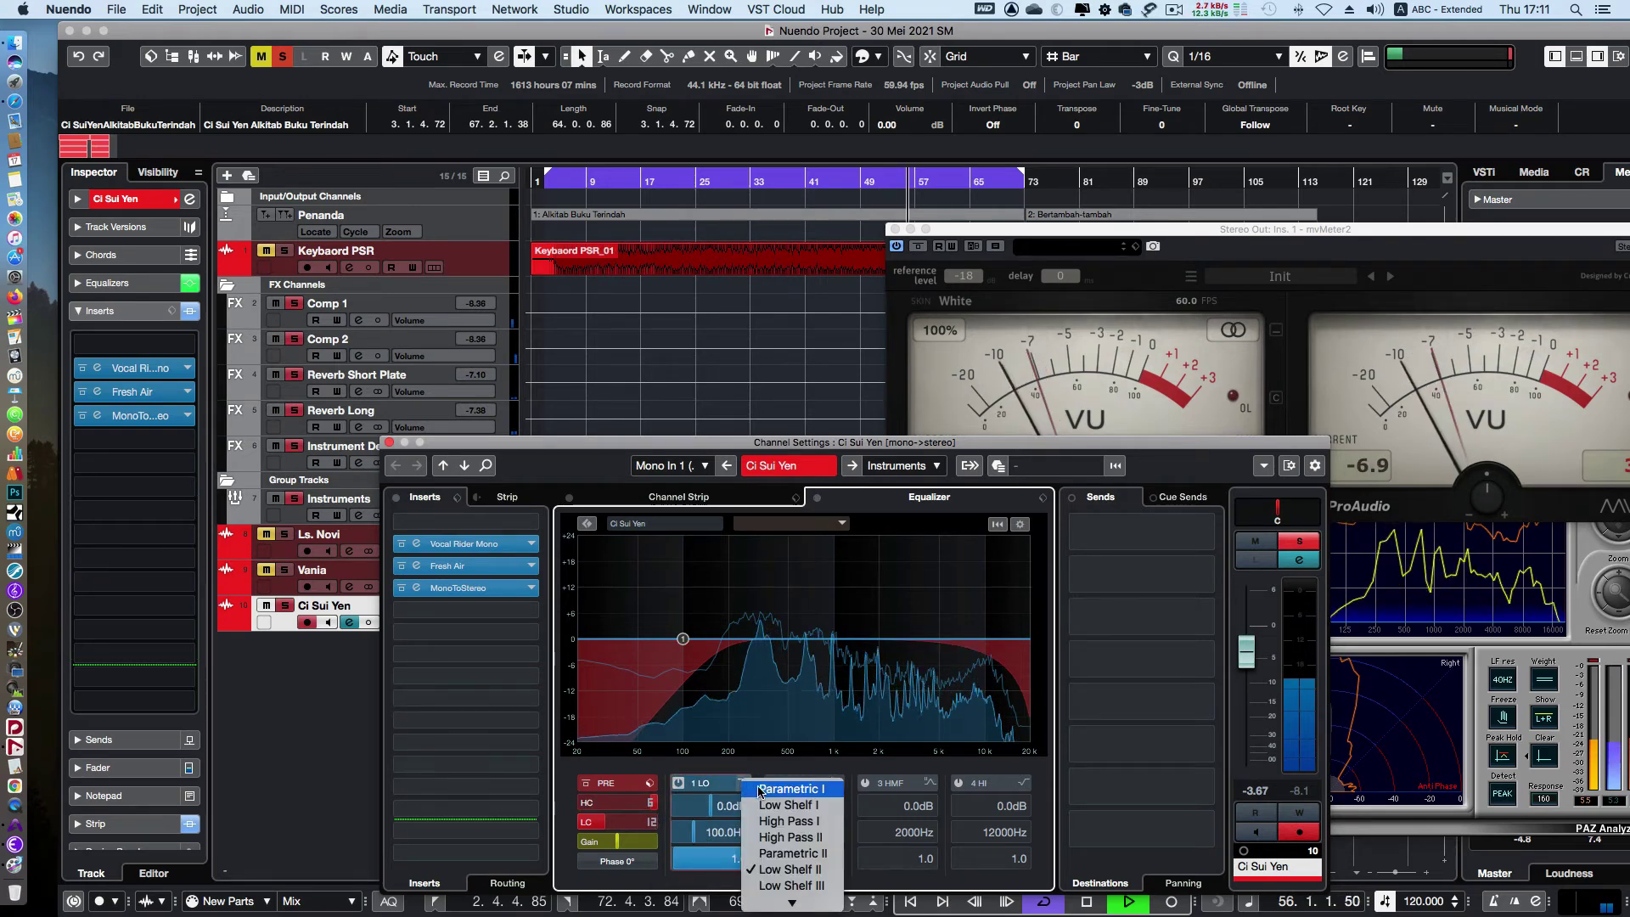
pyautogui.click(765, 789)
pyautogui.scroll(15, 717, 811)
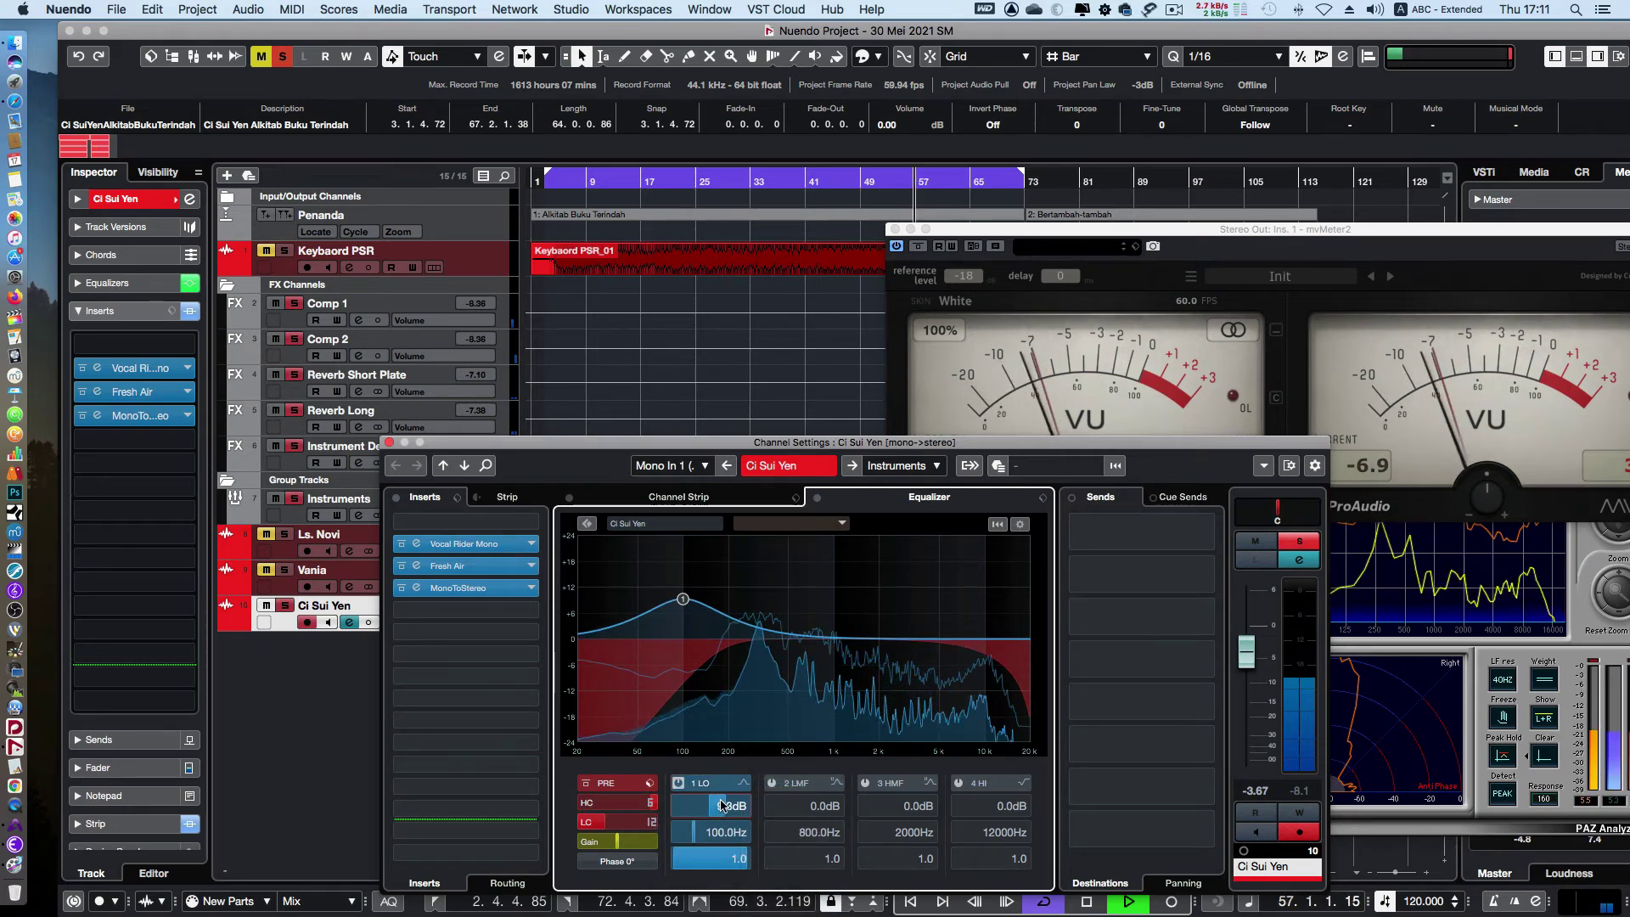
pyautogui.scroll(10, 718, 859)
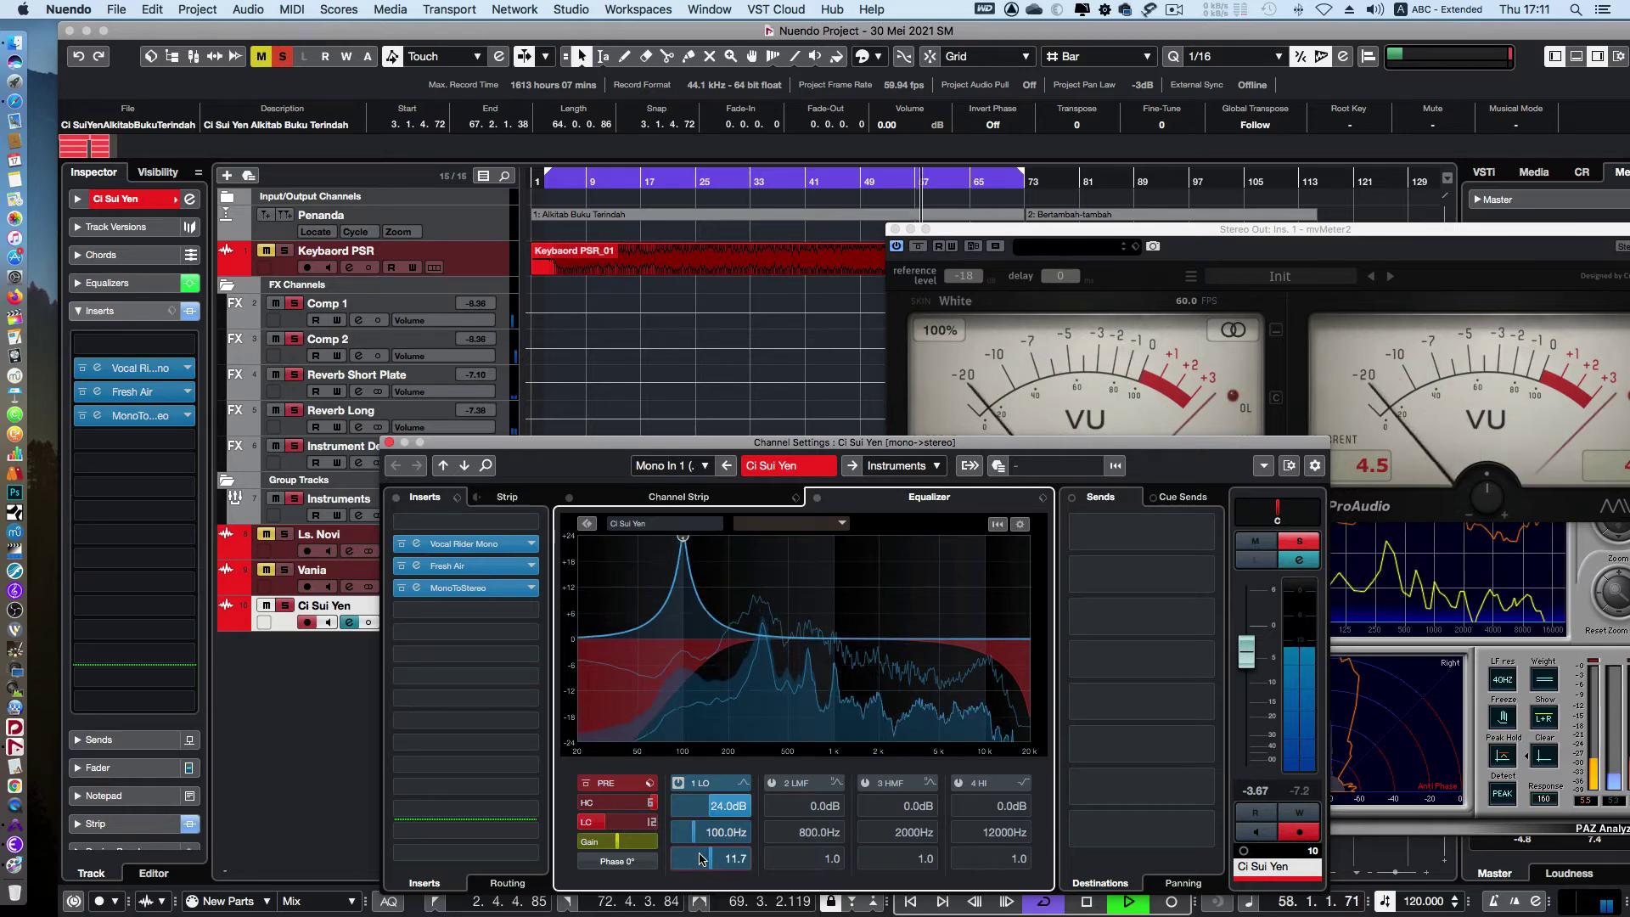
pyautogui.scroll(5, 698, 832)
pyautogui.scroll(14, 698, 833)
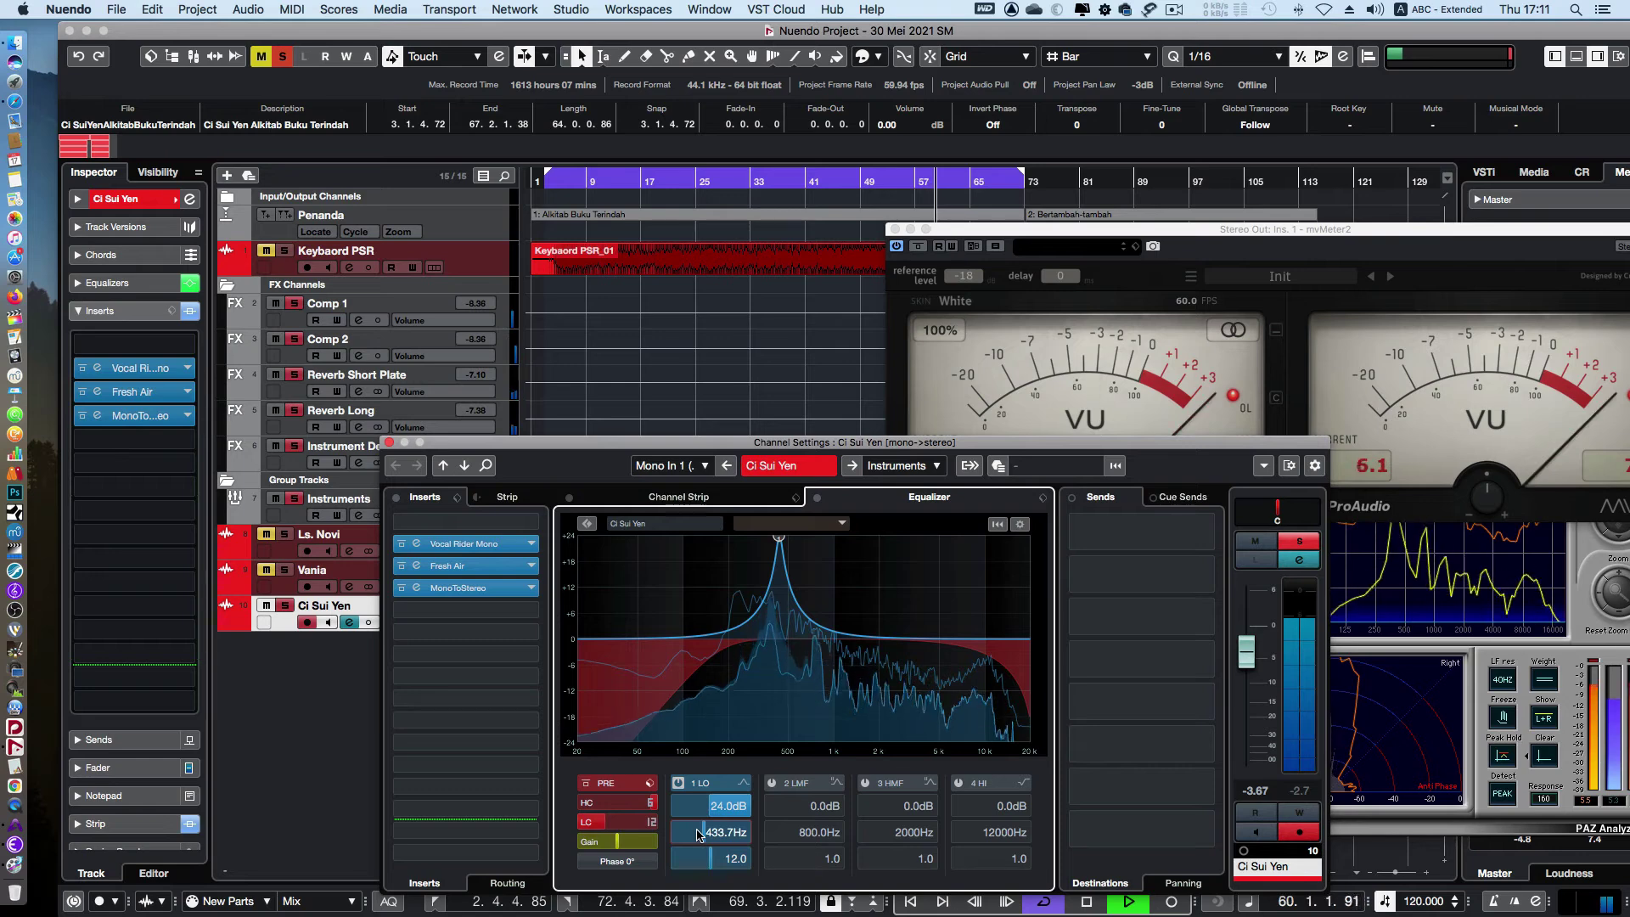
pyautogui.scroll(-13, 730, 815)
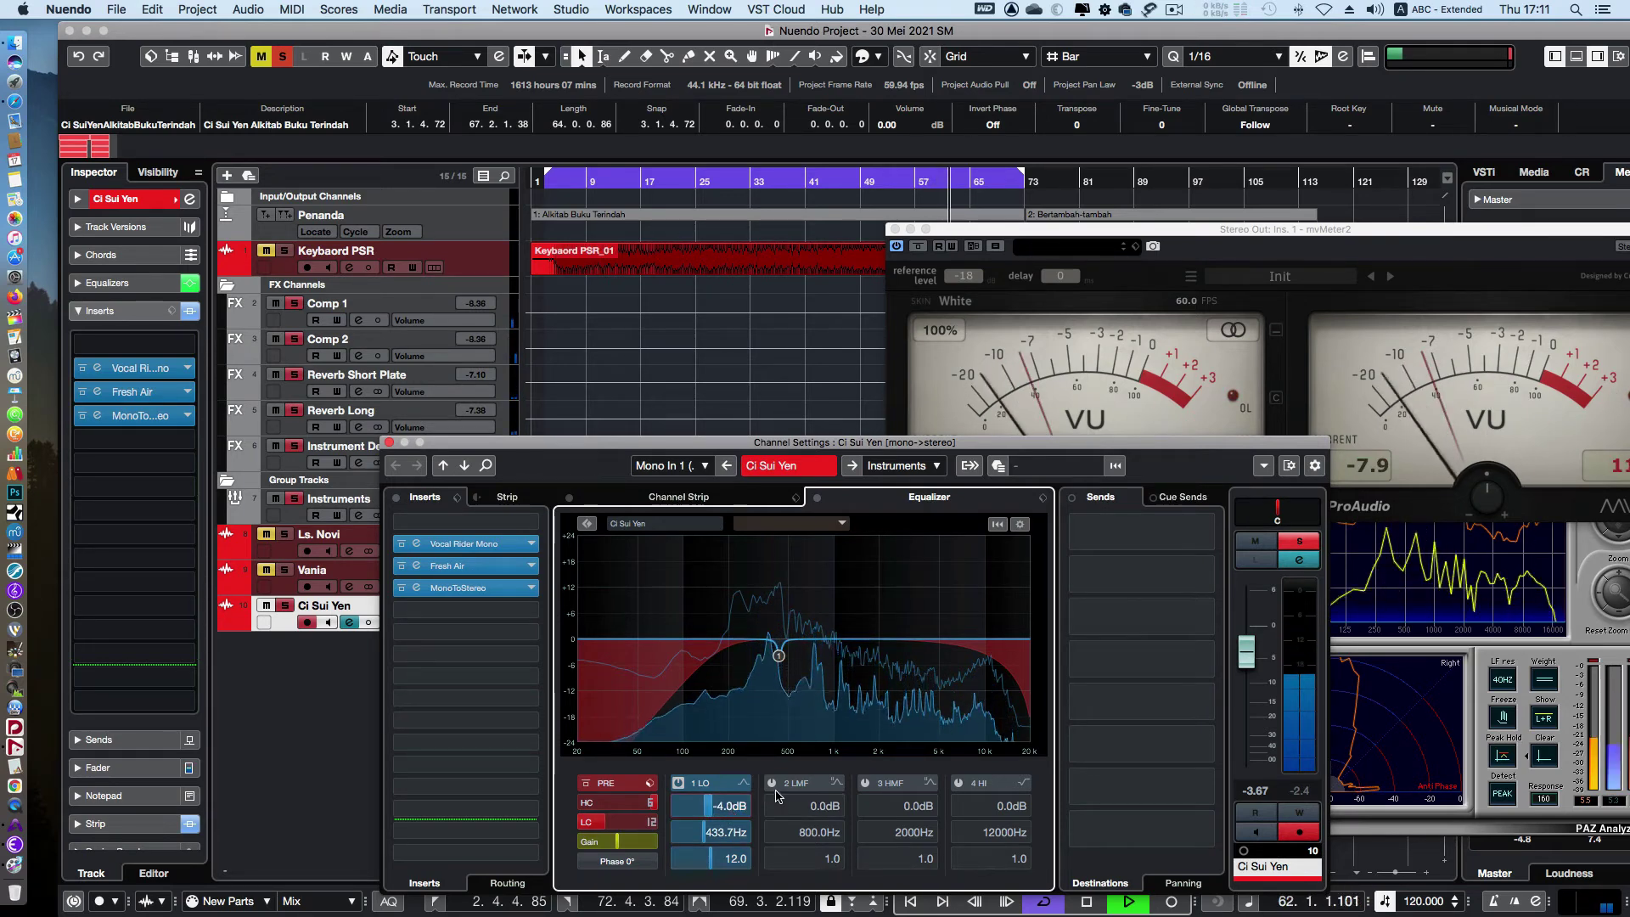
# Enable the low-mid EQ band, sweep its frequency during playback and set it to 4.9 dB at 1038 Hz with a Q of 8.0
pyautogui.scroll(17, 807, 805)
pyautogui.scroll(7, 810, 805)
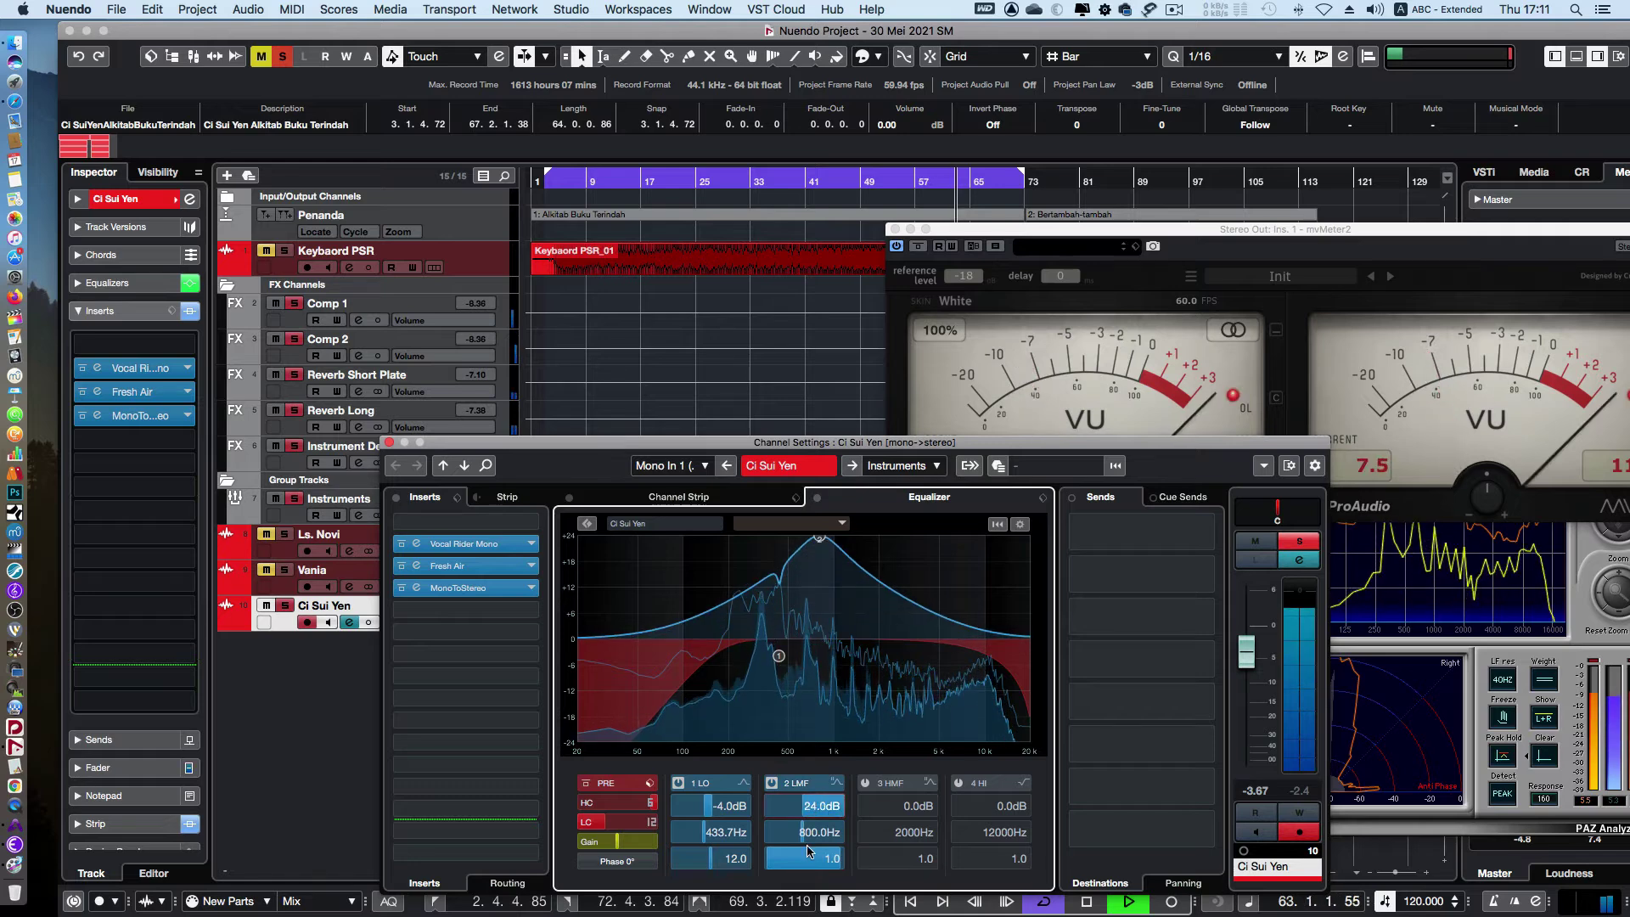
pyautogui.scroll(11, 809, 849)
pyautogui.scroll(5, 807, 834)
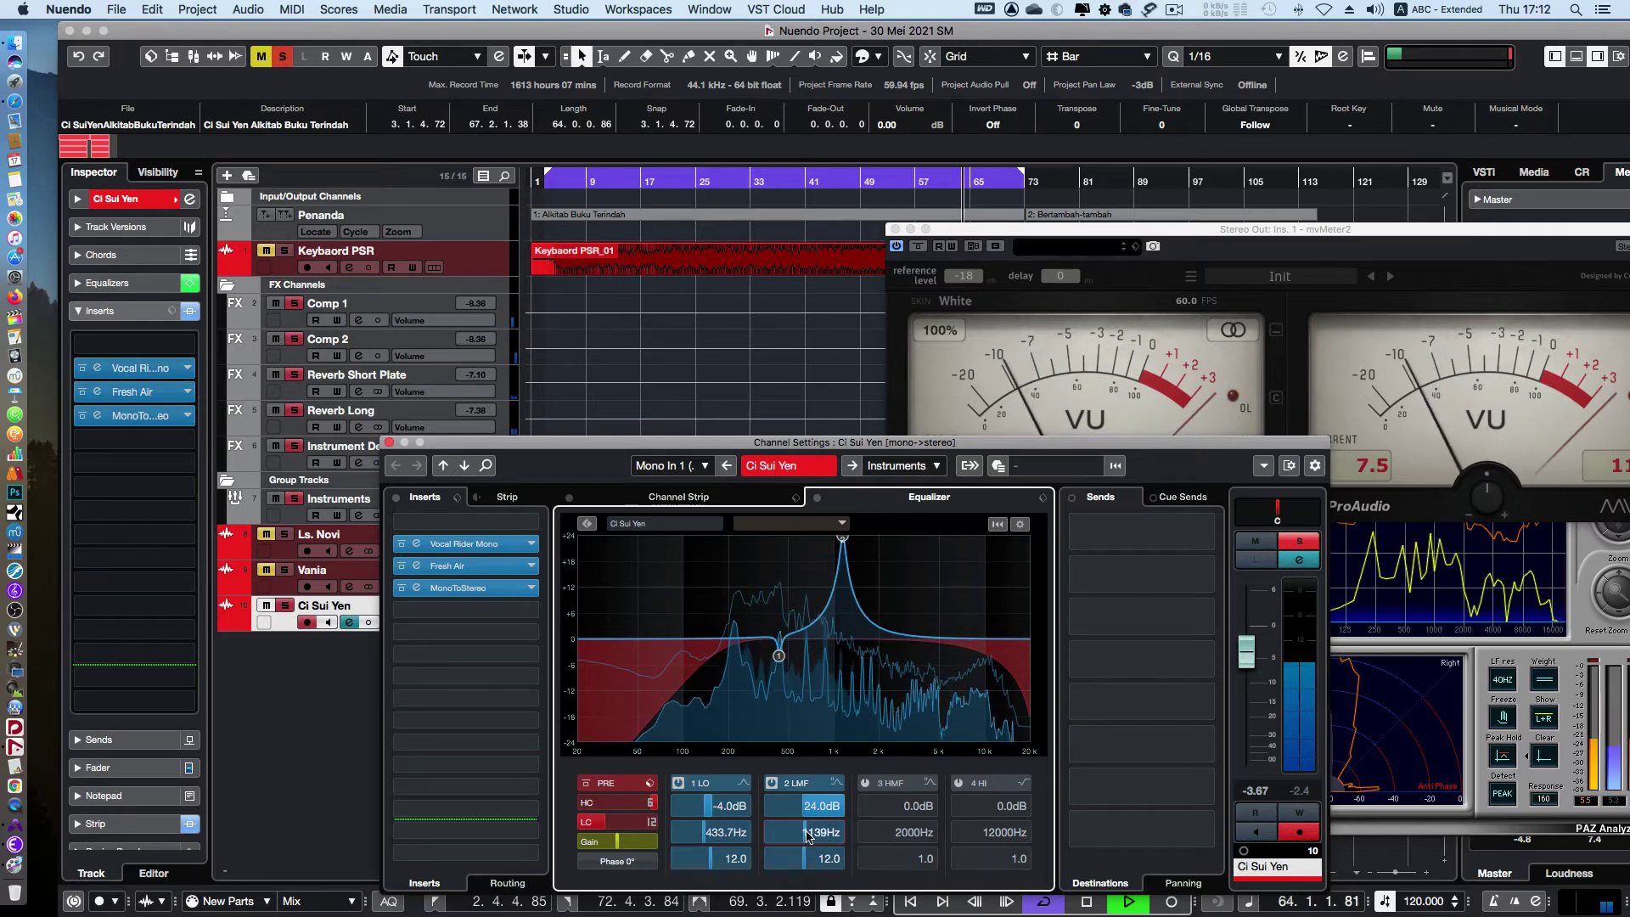
pyautogui.click(814, 186)
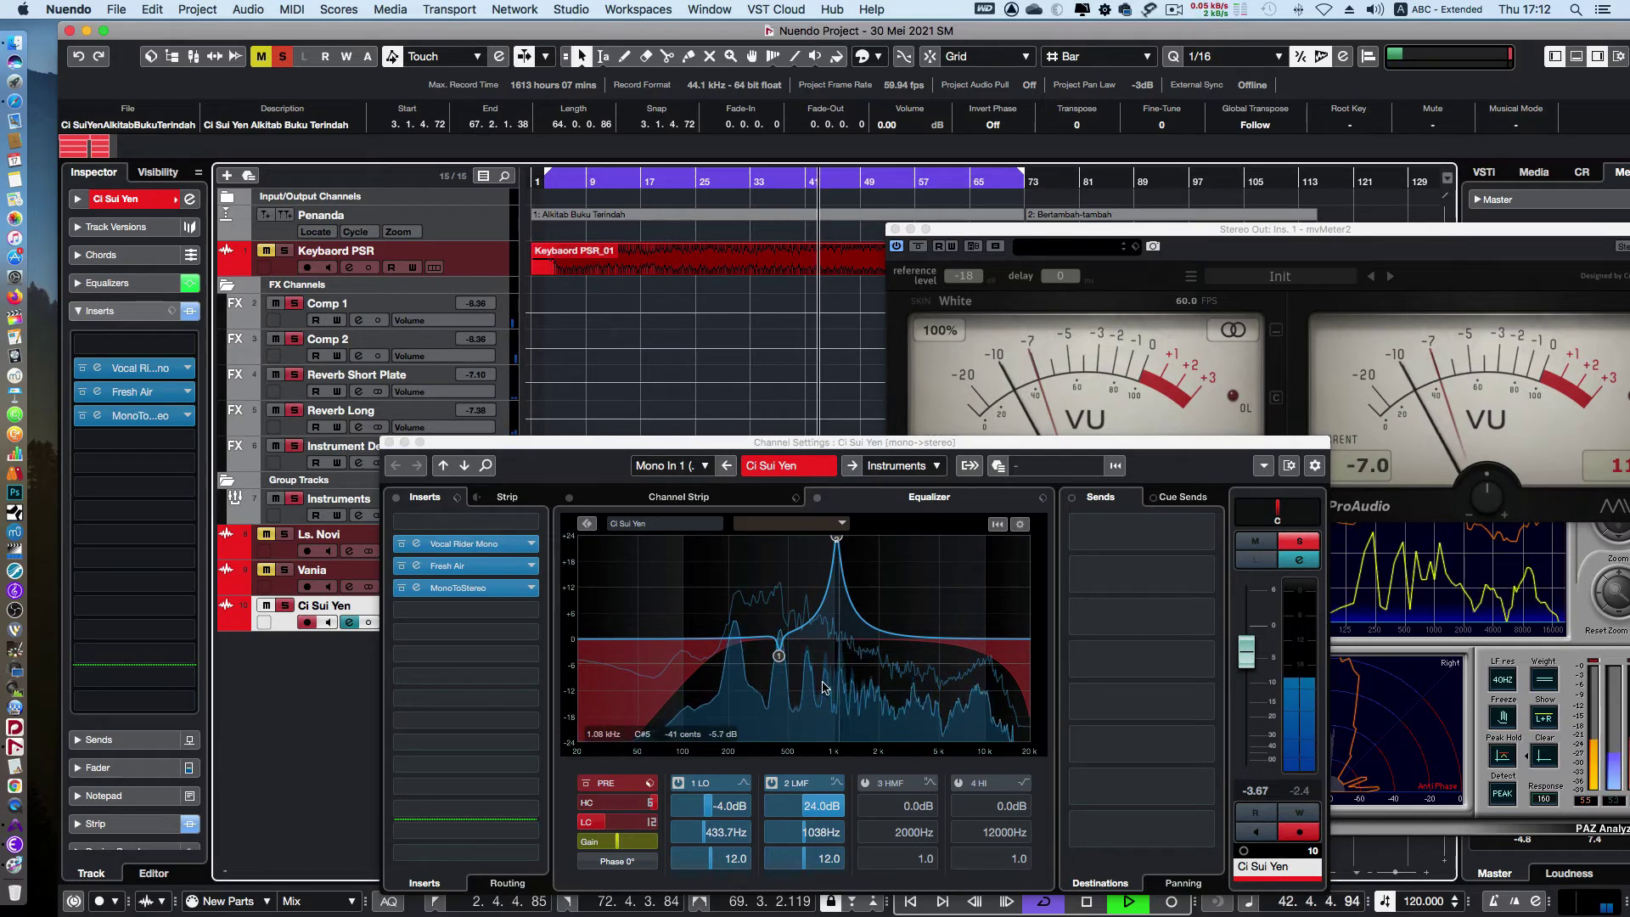
pyautogui.click(809, 834)
pyautogui.scroll(-3, 810, 836)
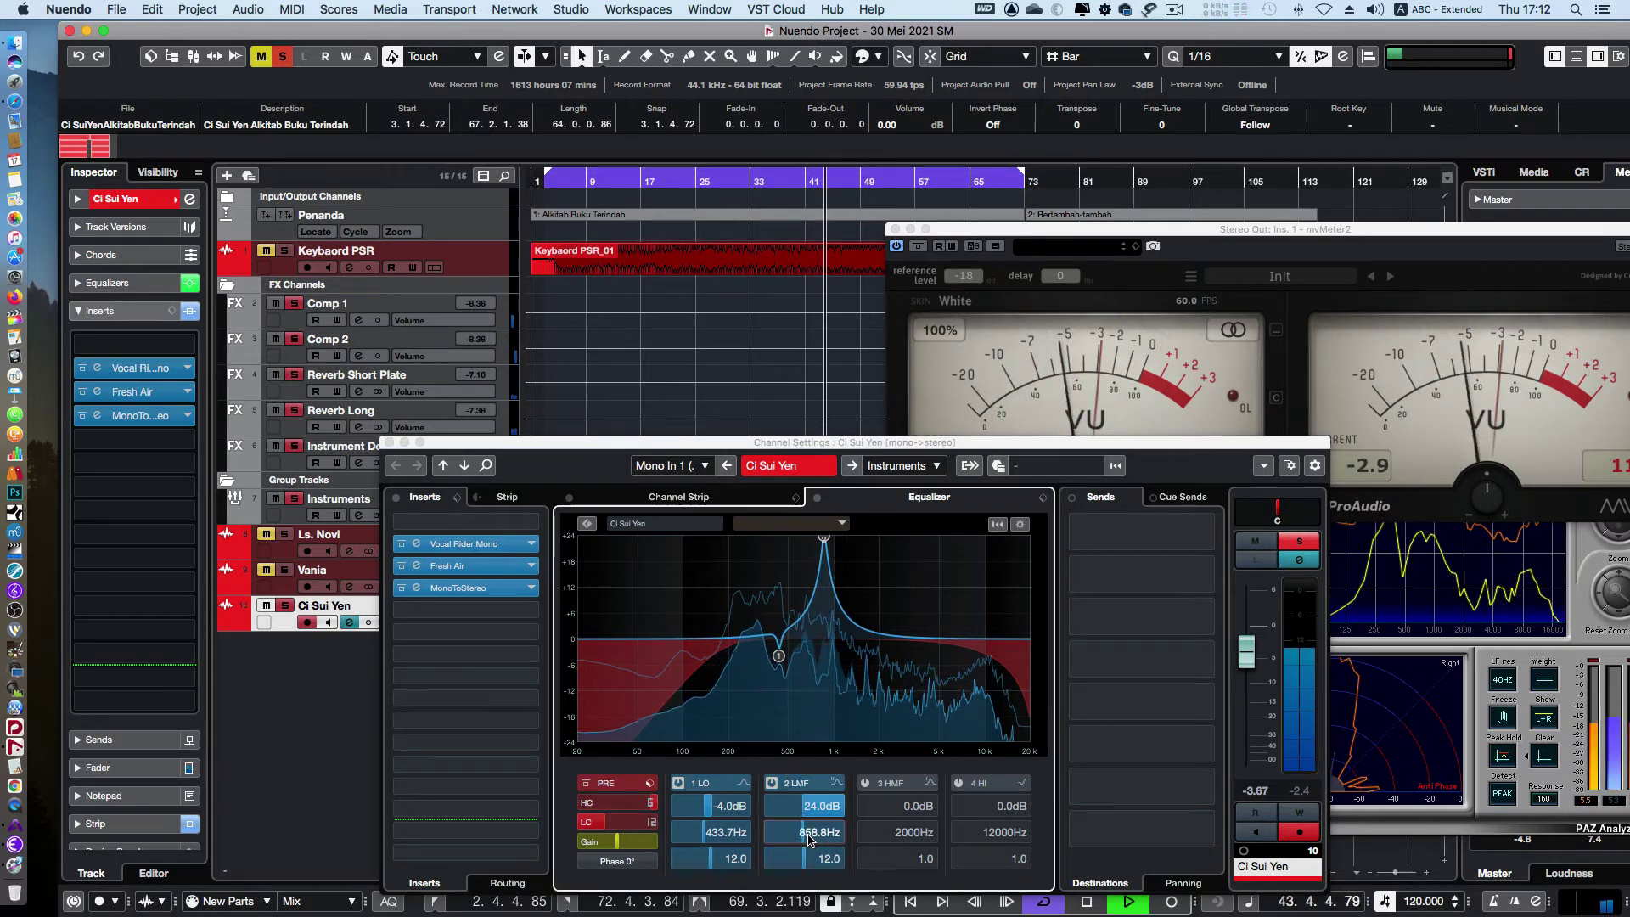
pyautogui.scroll(3, 809, 837)
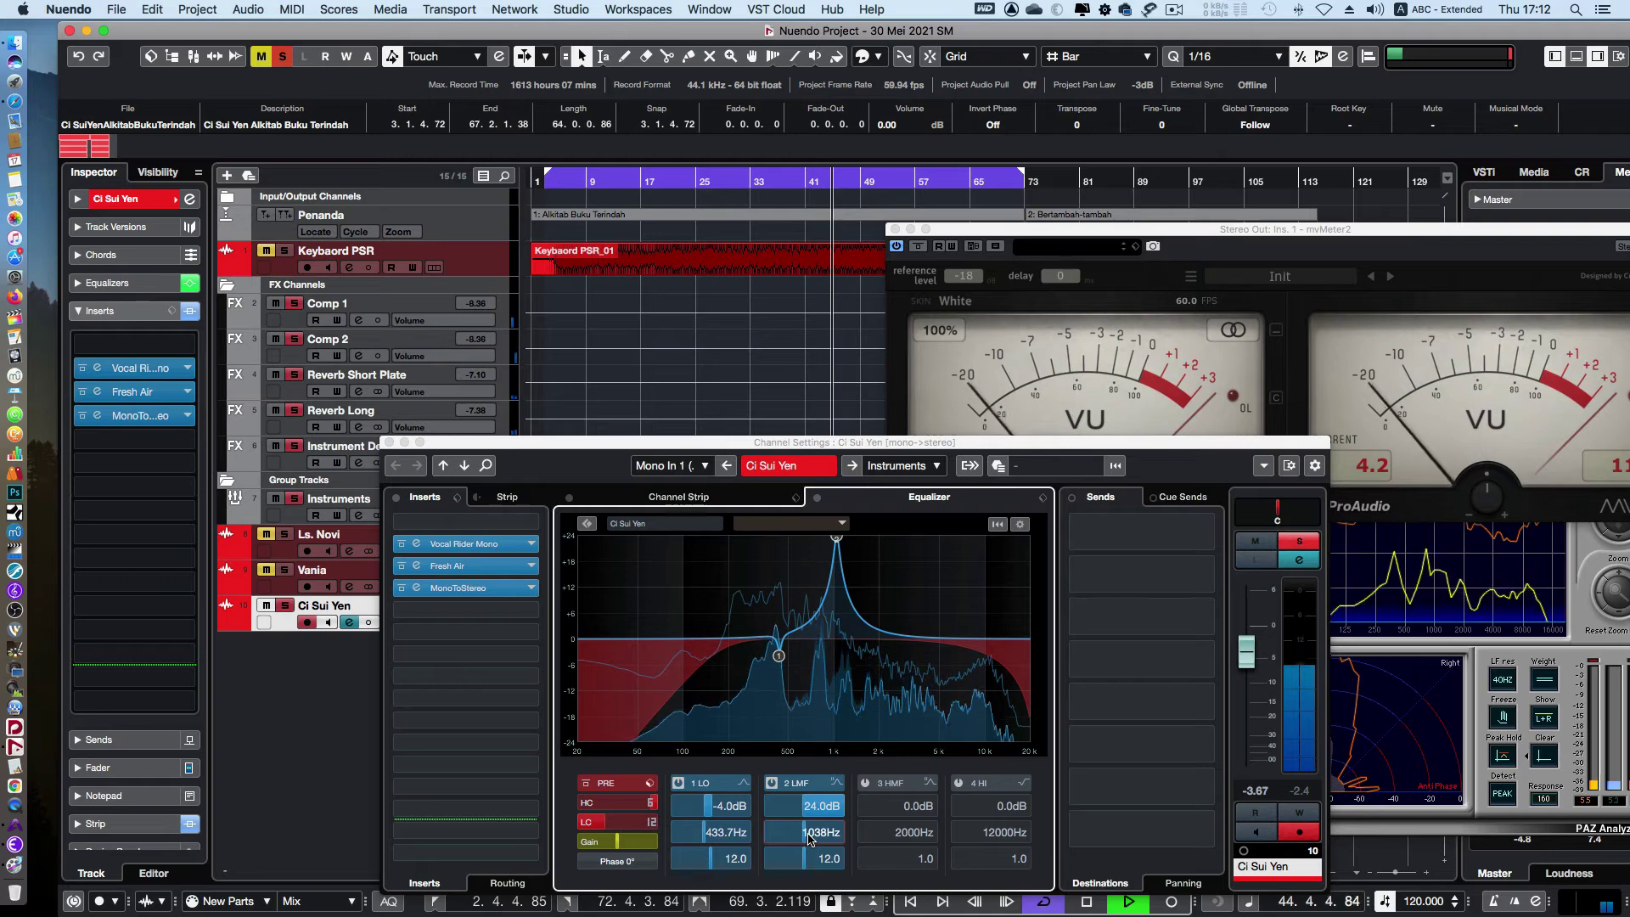
pyautogui.scroll(-5, 813, 813)
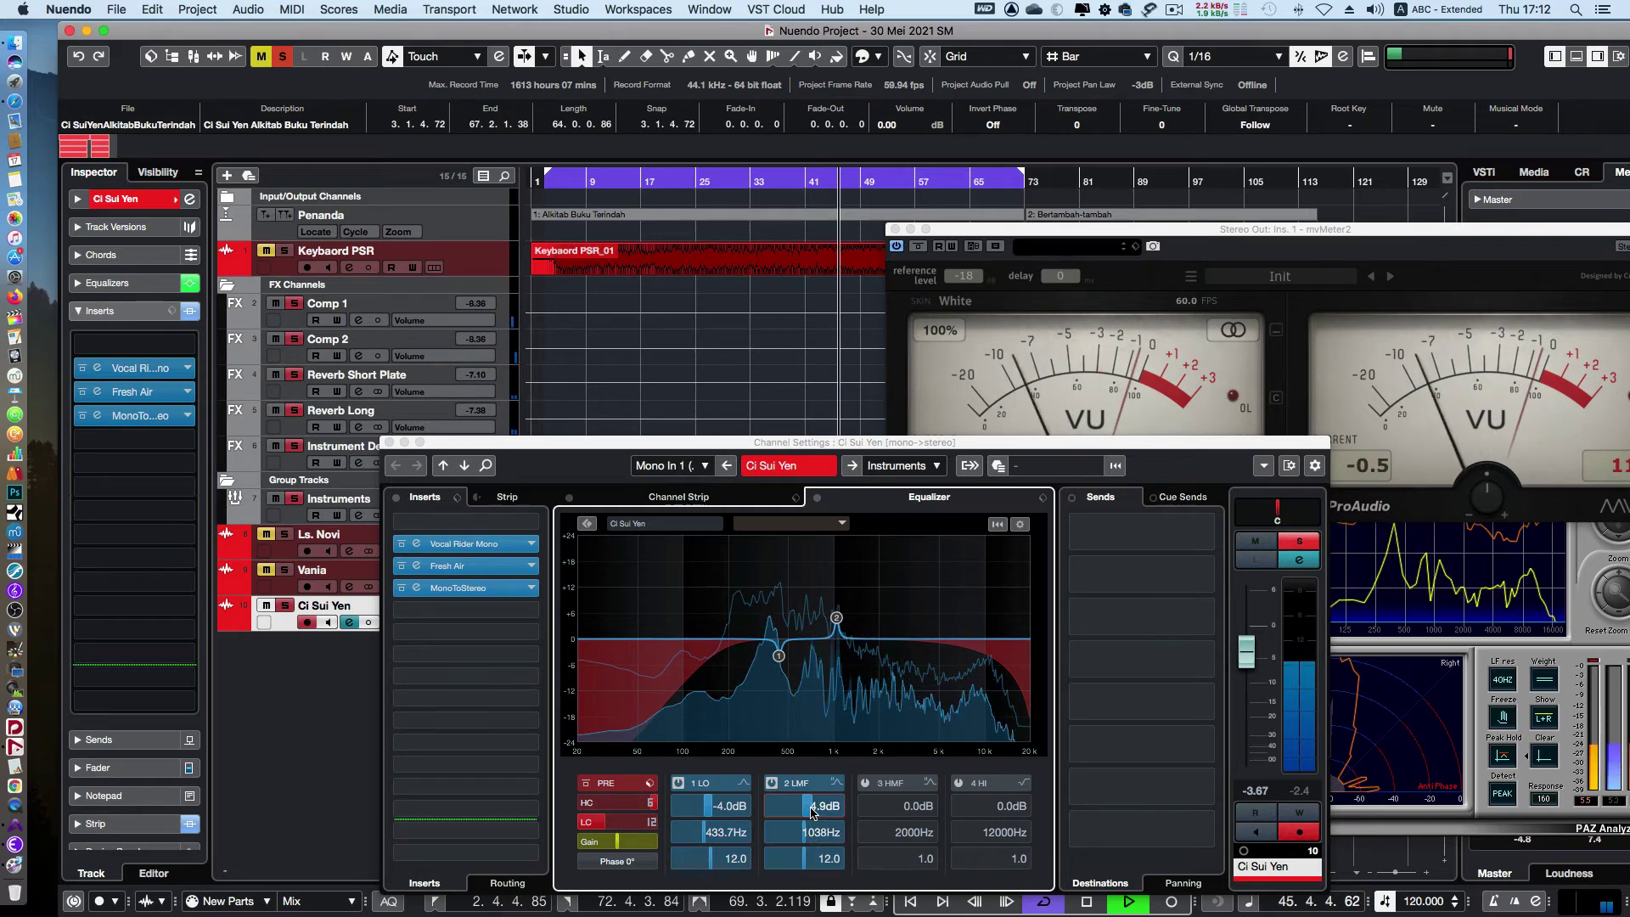
pyautogui.scroll(-2, 815, 865)
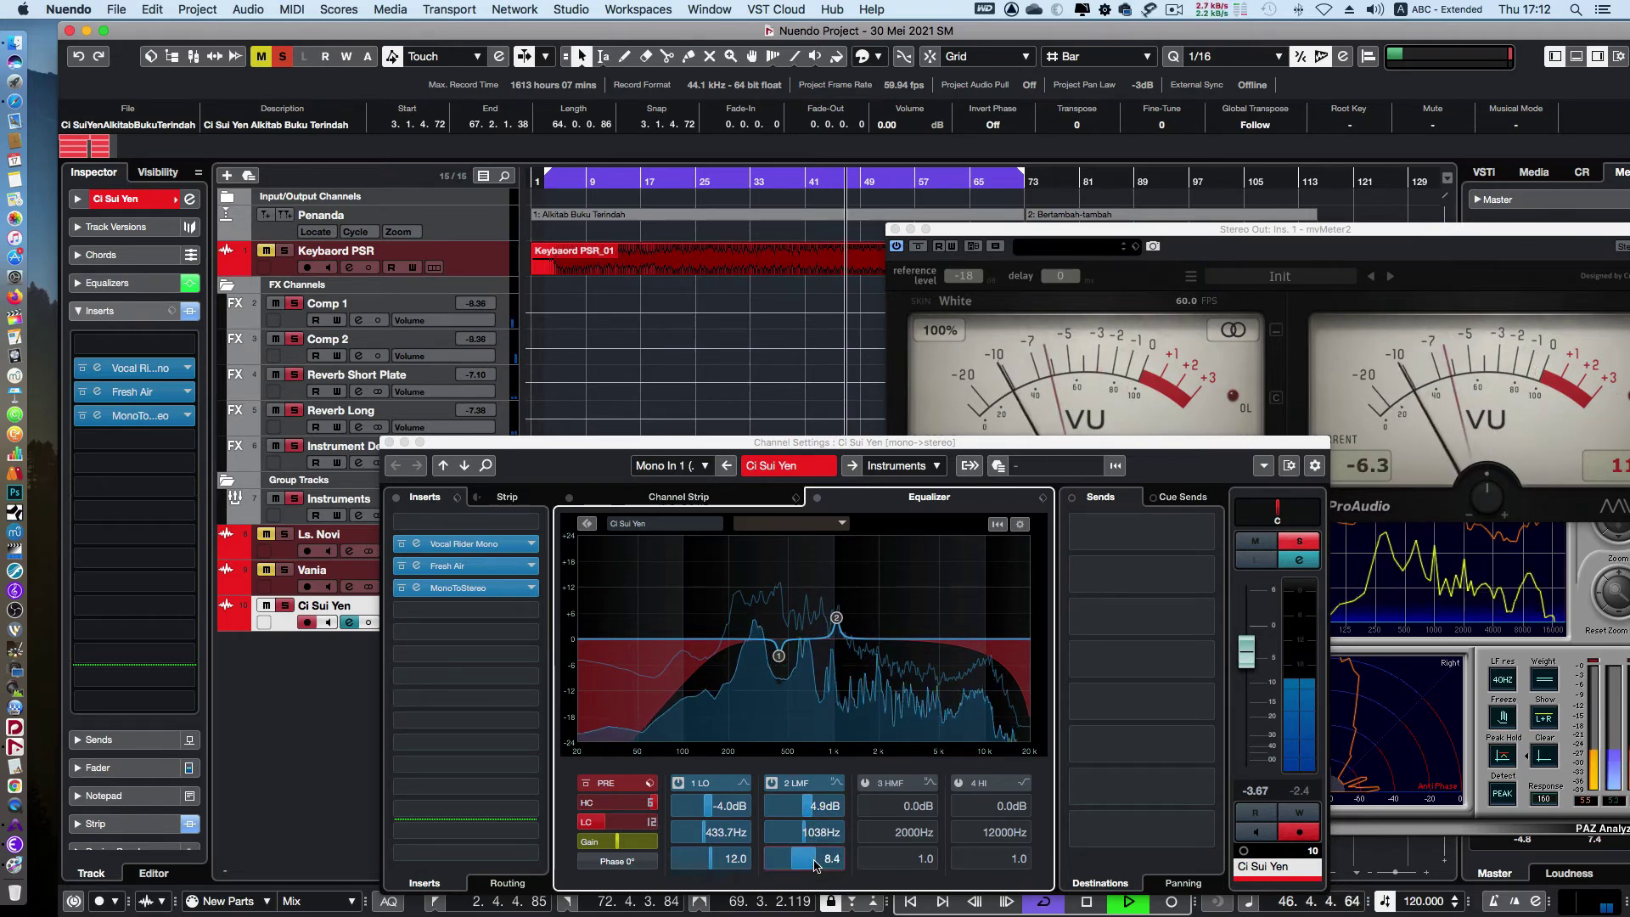
# Enable the high-mid EQ band, sweep its frequency and set it to 6.0 dB at 2000 Hz with a Q of 7.9
pyautogui.click(898, 859)
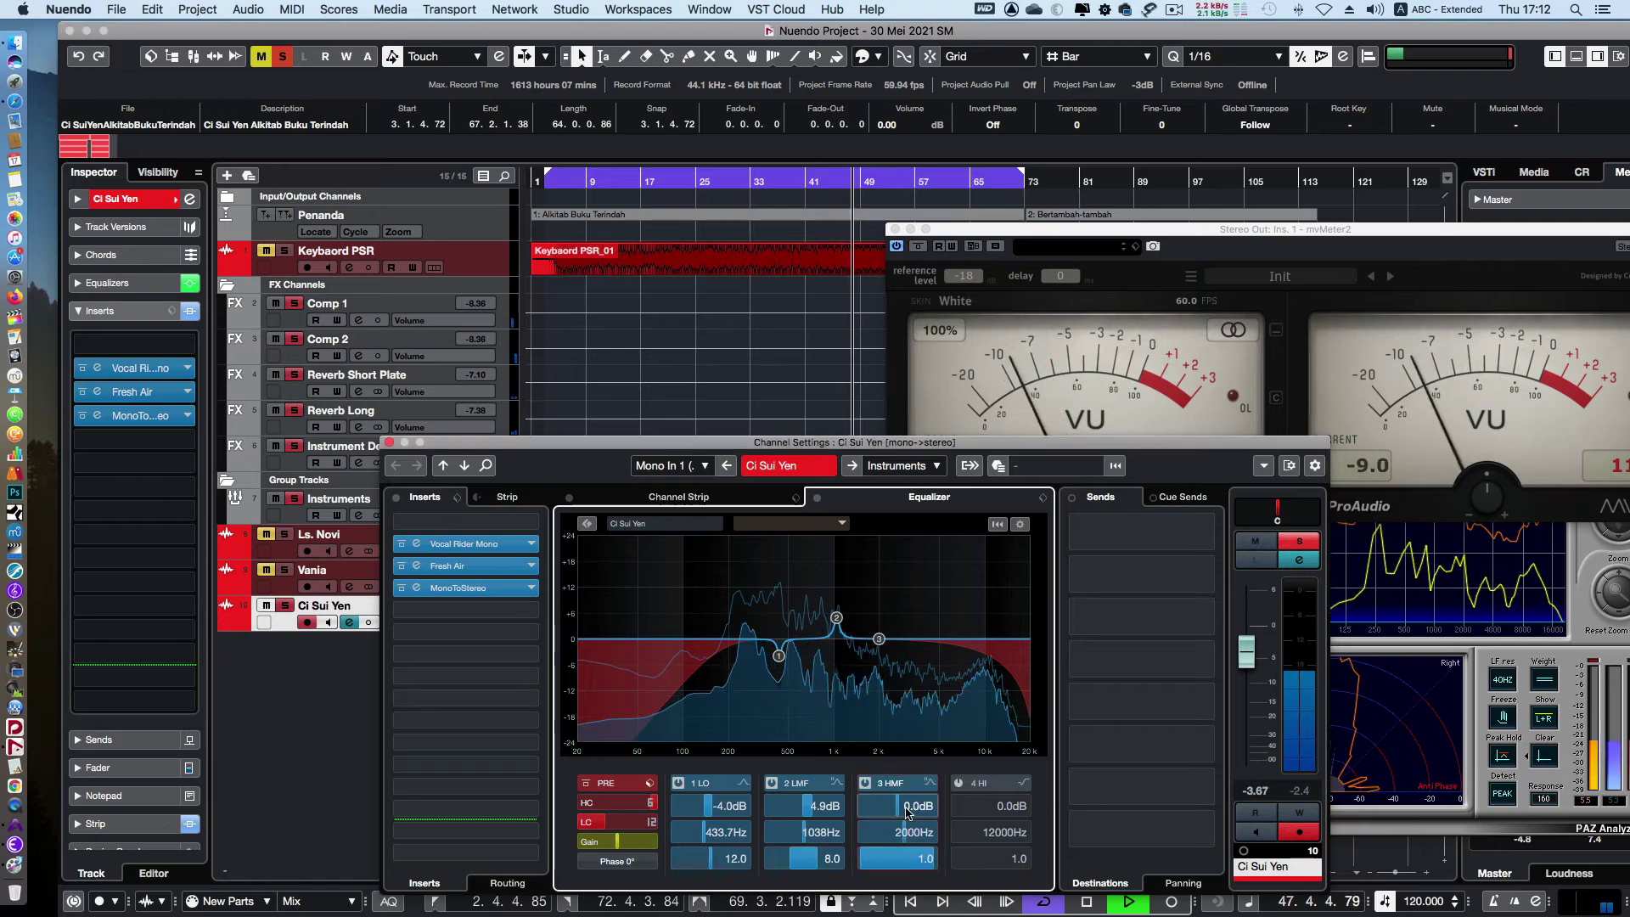
pyautogui.scroll(10, 907, 807)
pyautogui.scroll(3, 905, 832)
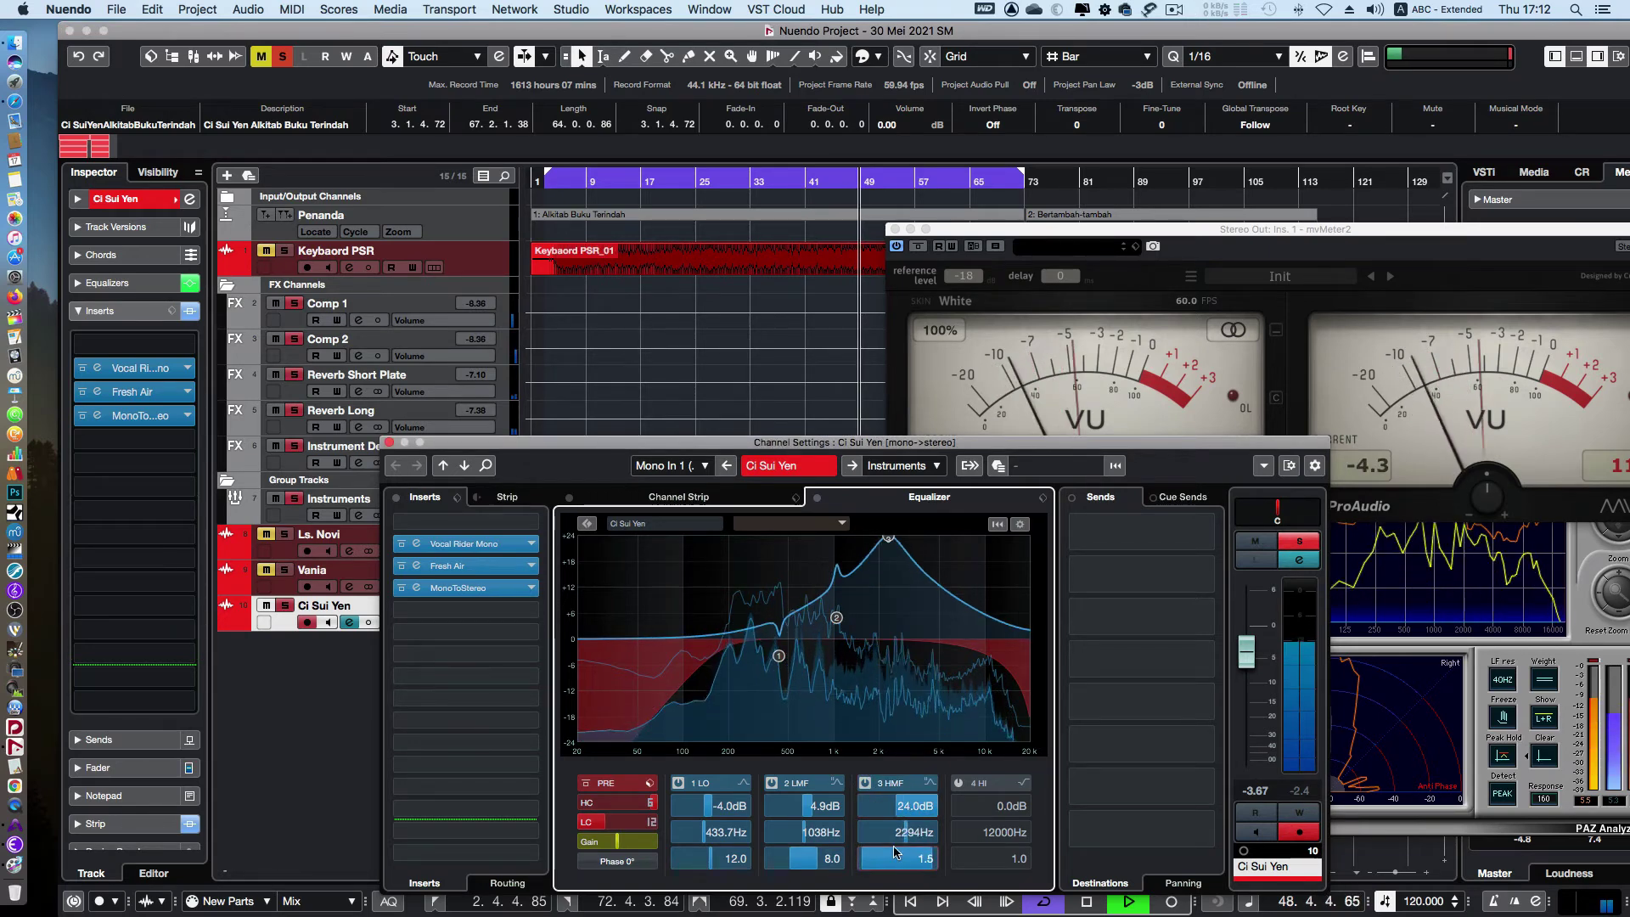
pyautogui.scroll(10, 896, 854)
pyautogui.scroll(10, 902, 832)
pyautogui.scroll(-10, 905, 828)
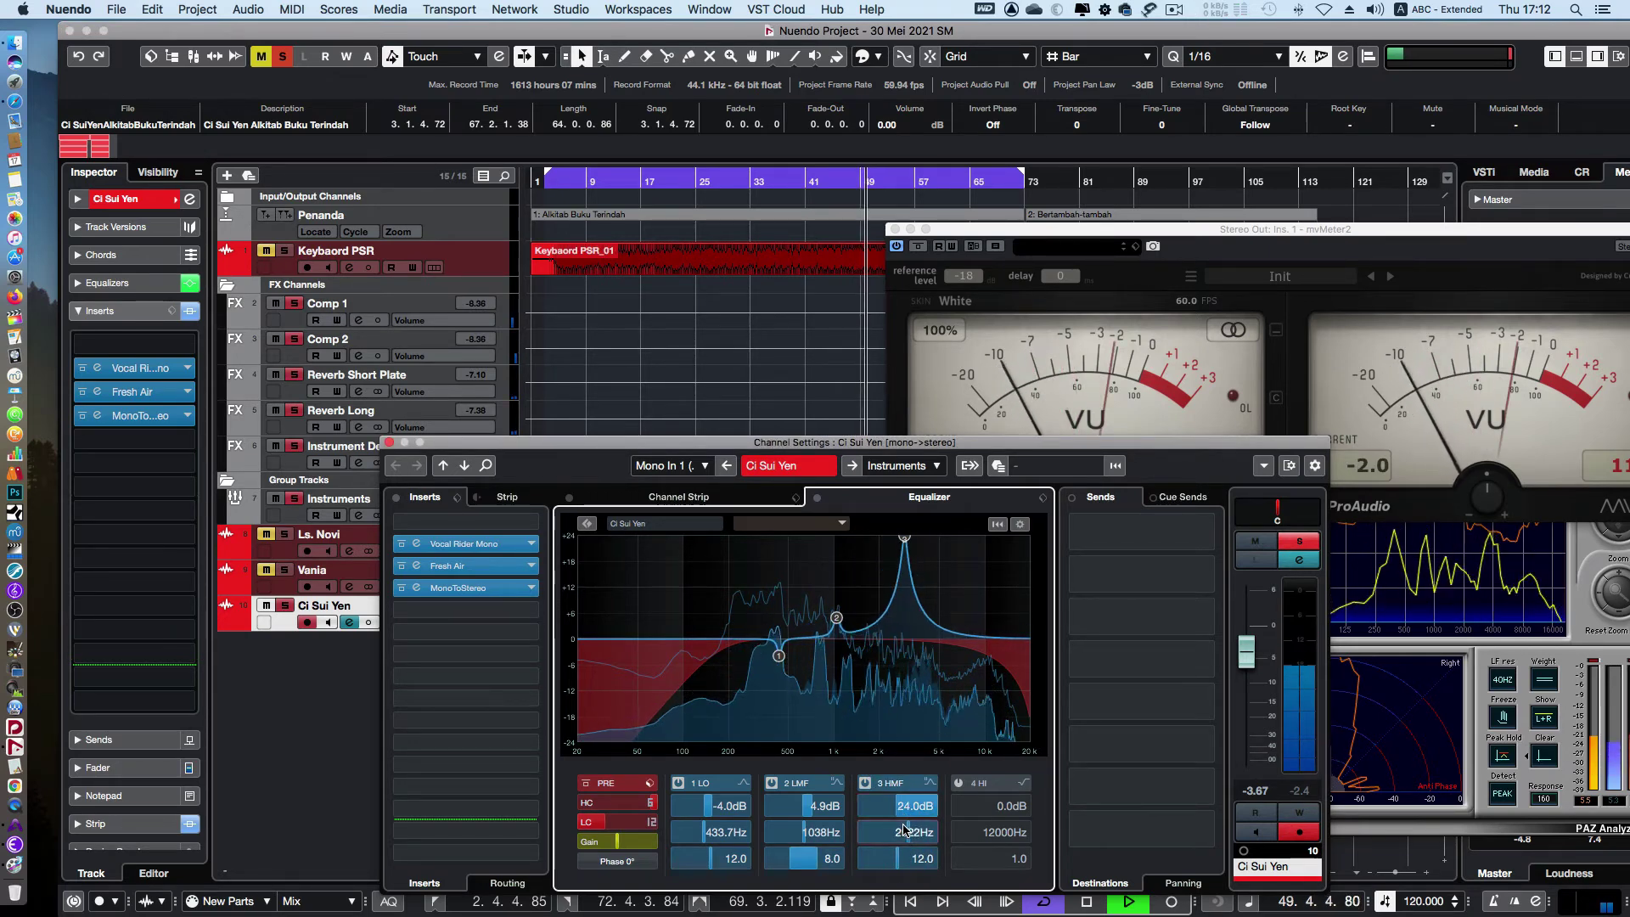
pyautogui.scroll(-2, 905, 829)
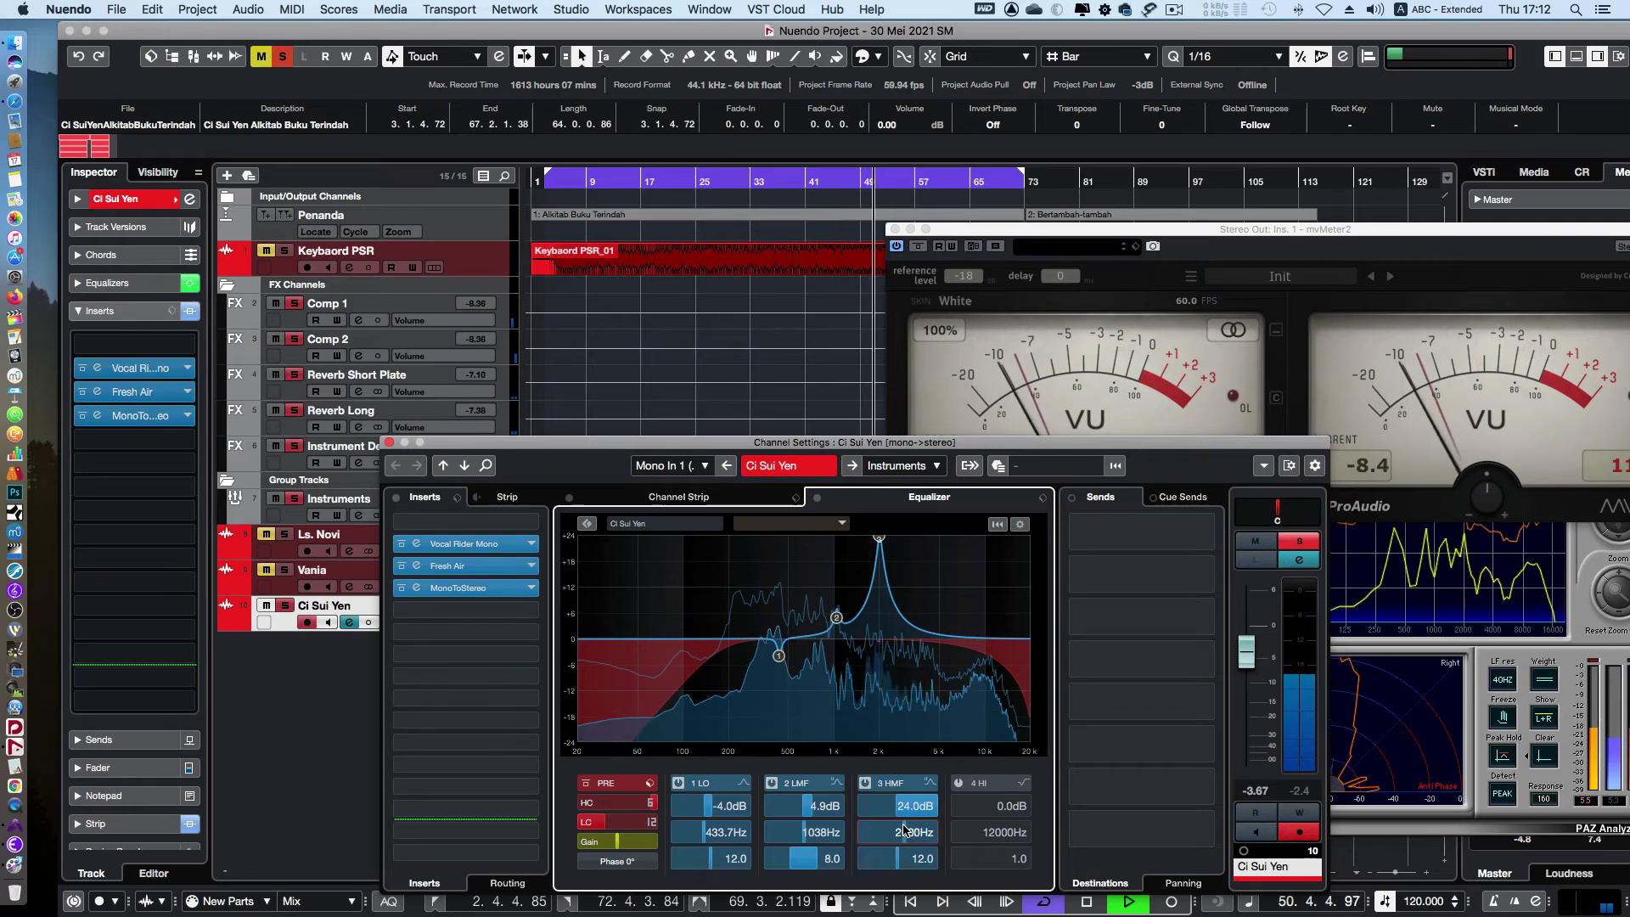
pyautogui.scroll(-20, 905, 830)
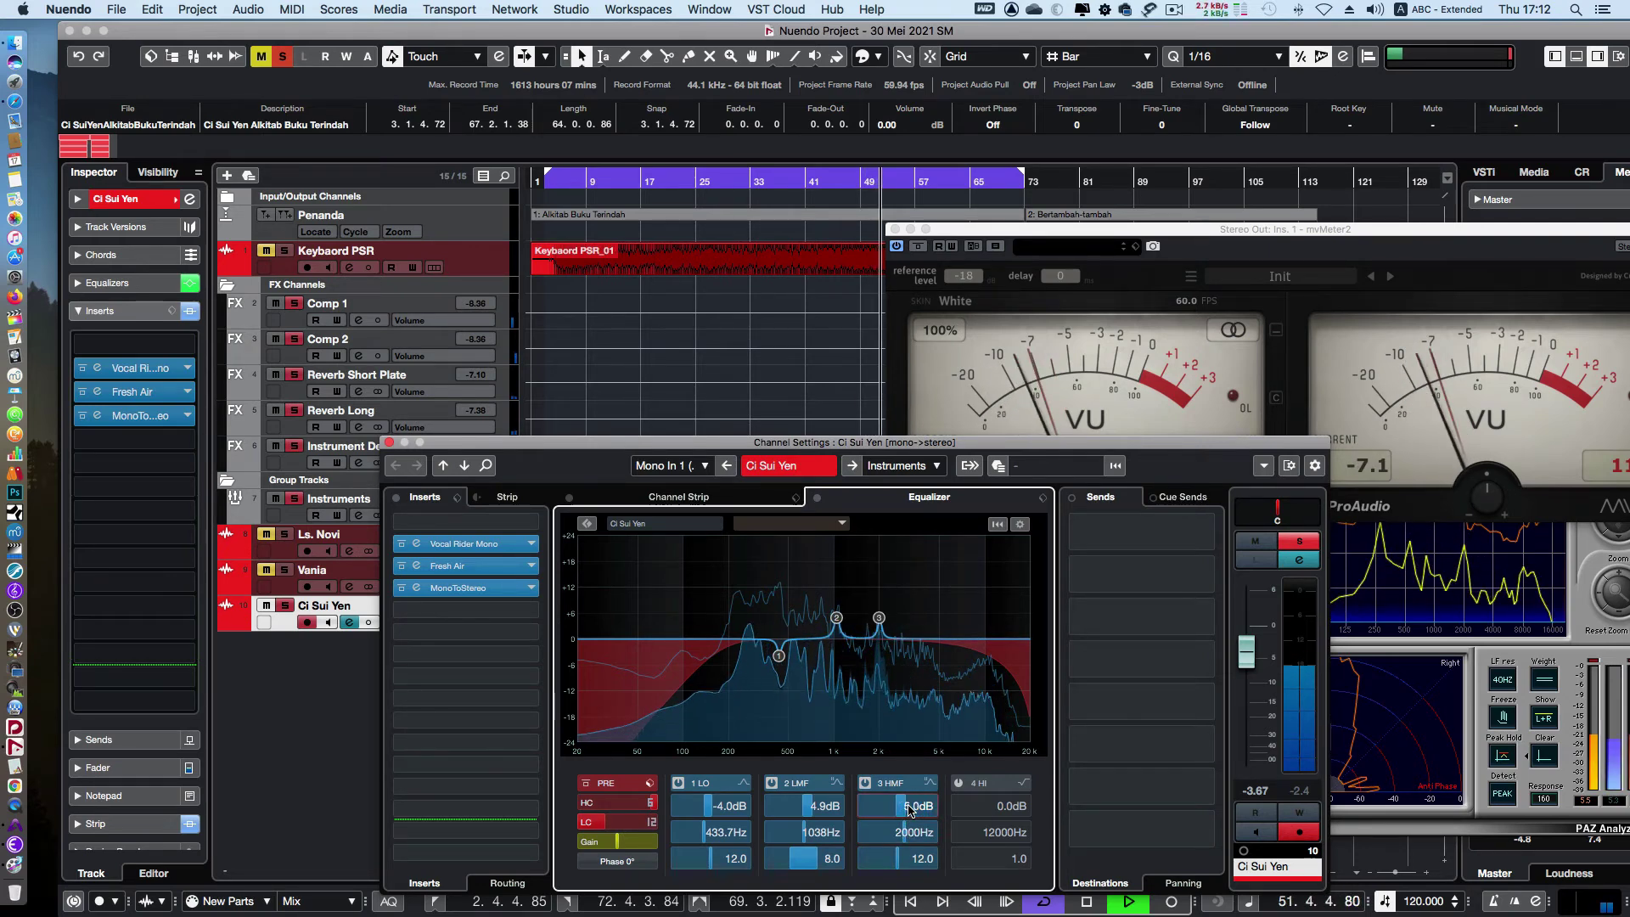
pyautogui.scroll(2, 910, 810)
pyautogui.scroll(-3, 906, 860)
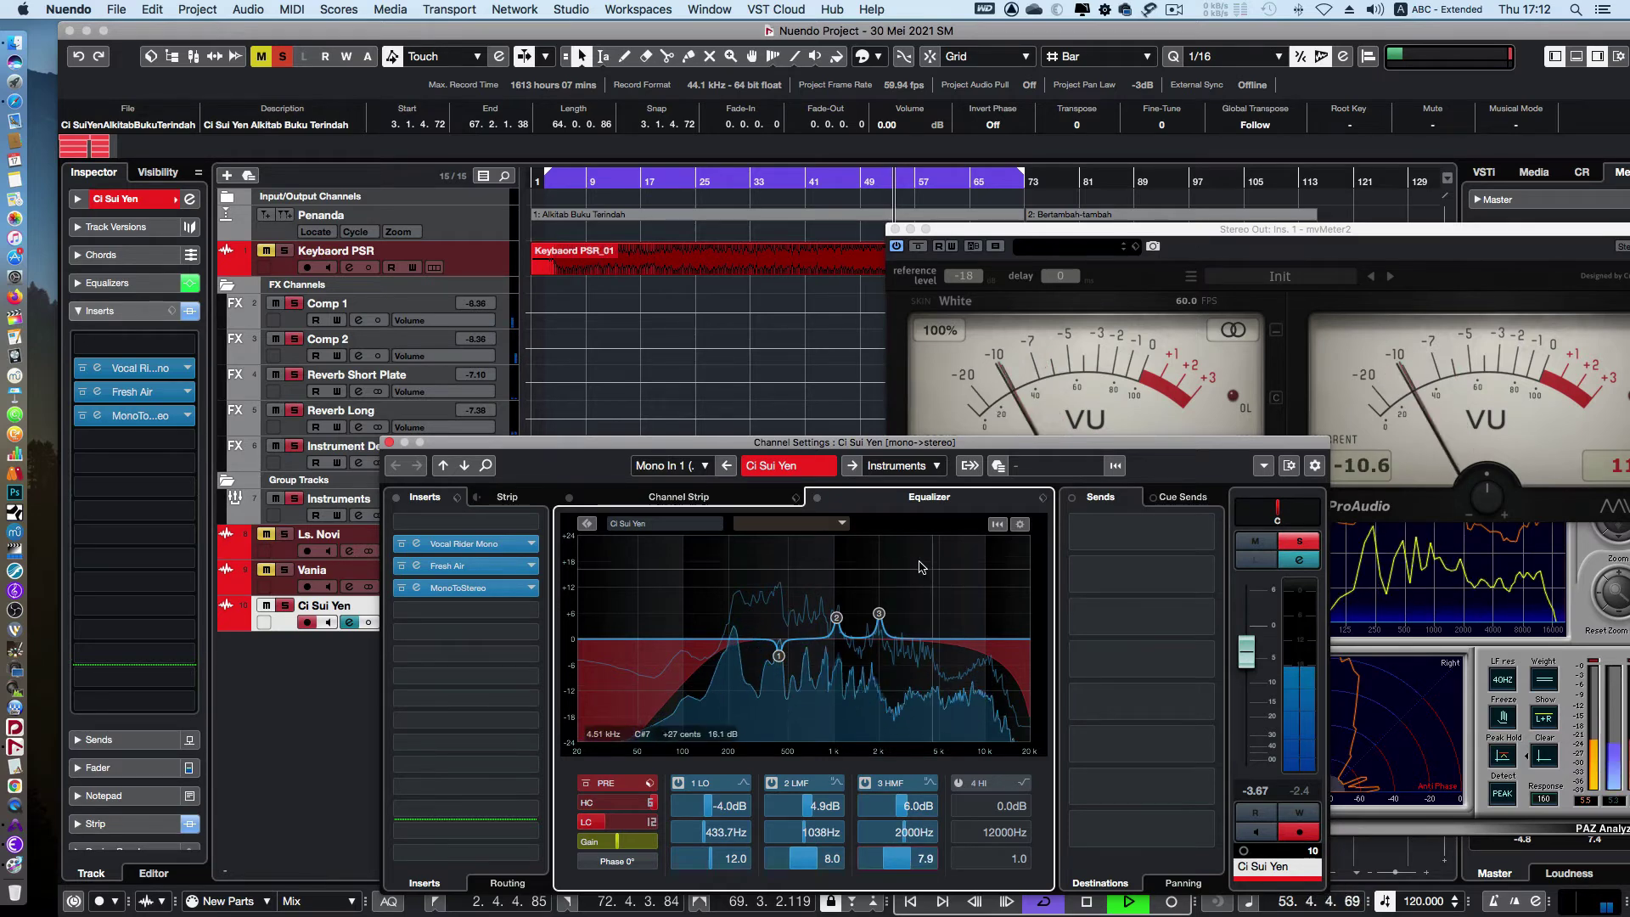
# Load the Noise Gate into the gate slot of the third vocal's channel strip
pyautogui.click(680, 496)
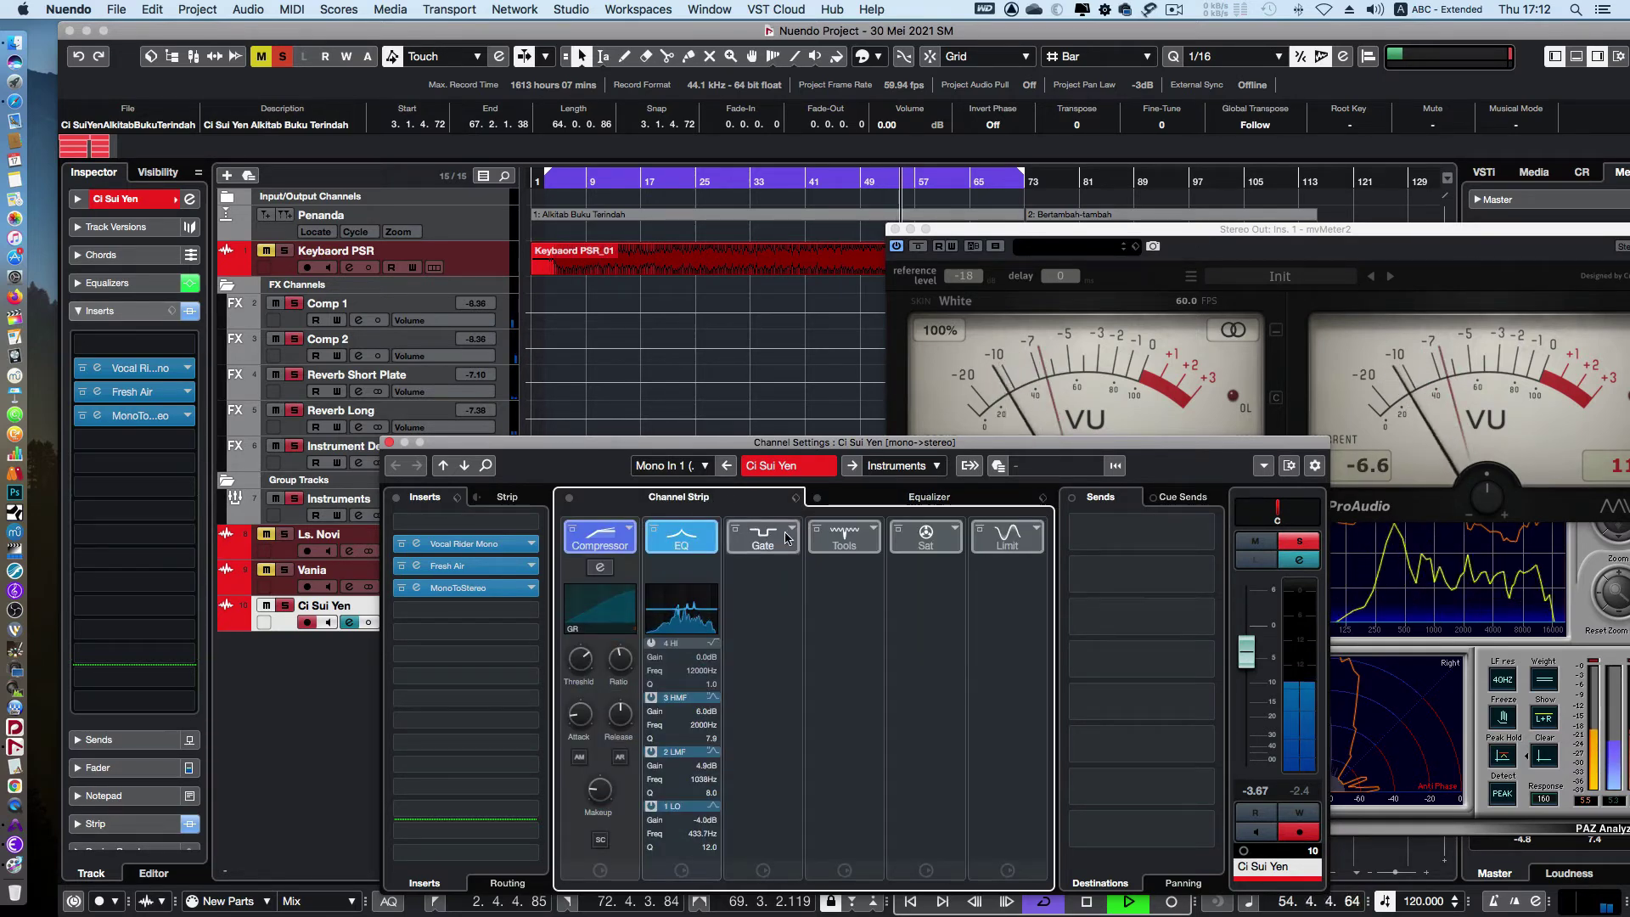
pyautogui.click(794, 531)
pyautogui.click(841, 565)
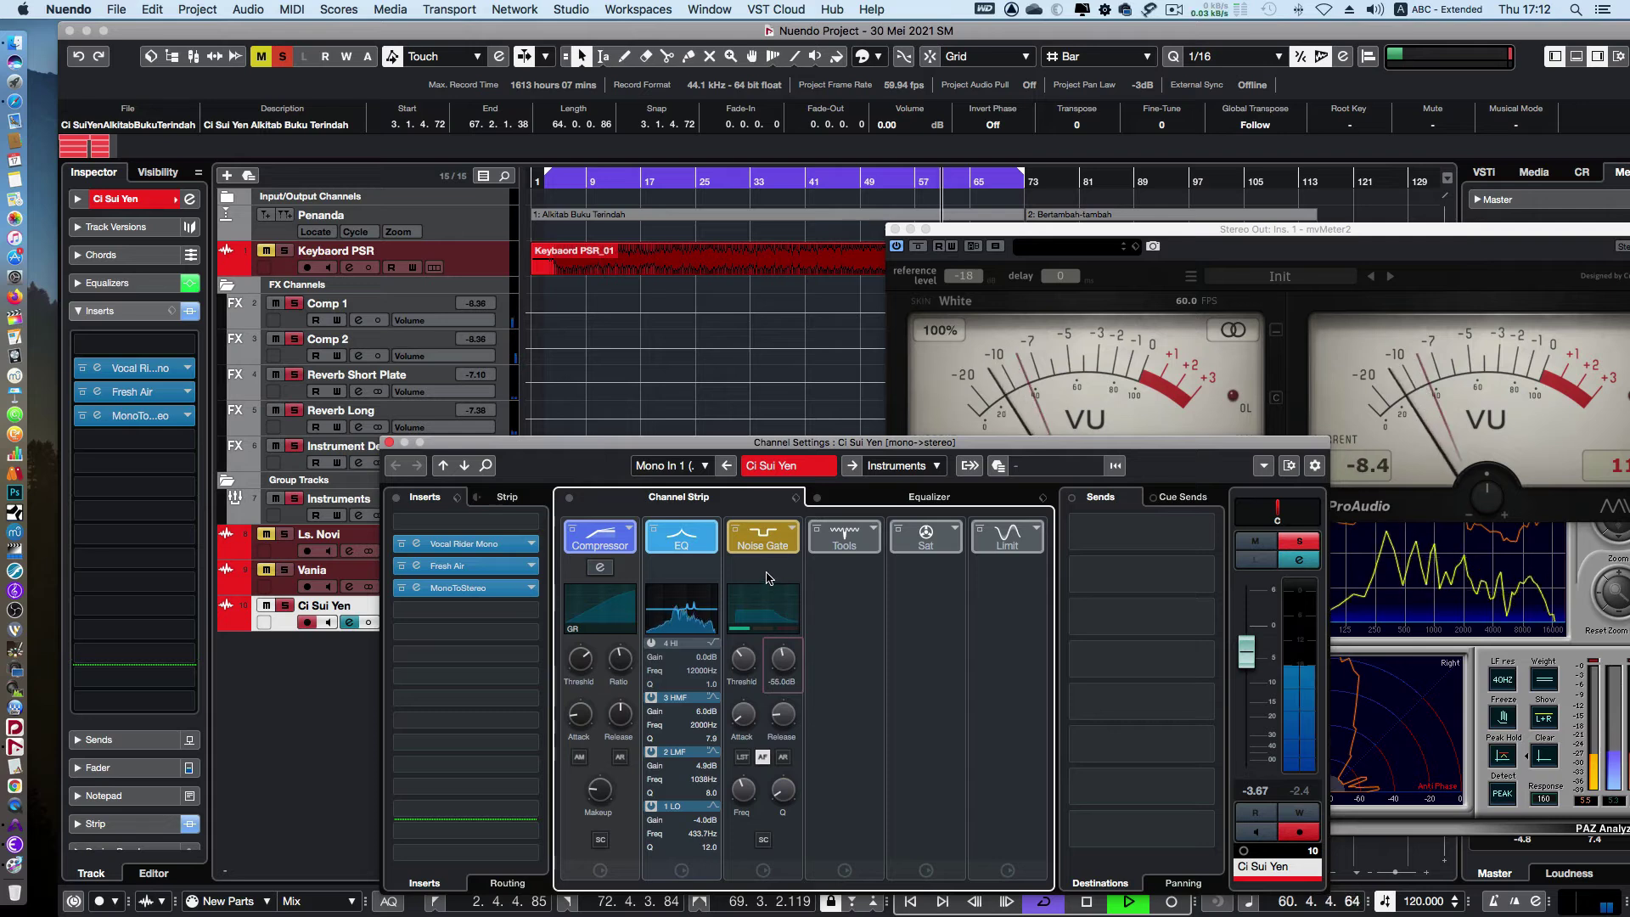
pyautogui.moveTo(801, 741)
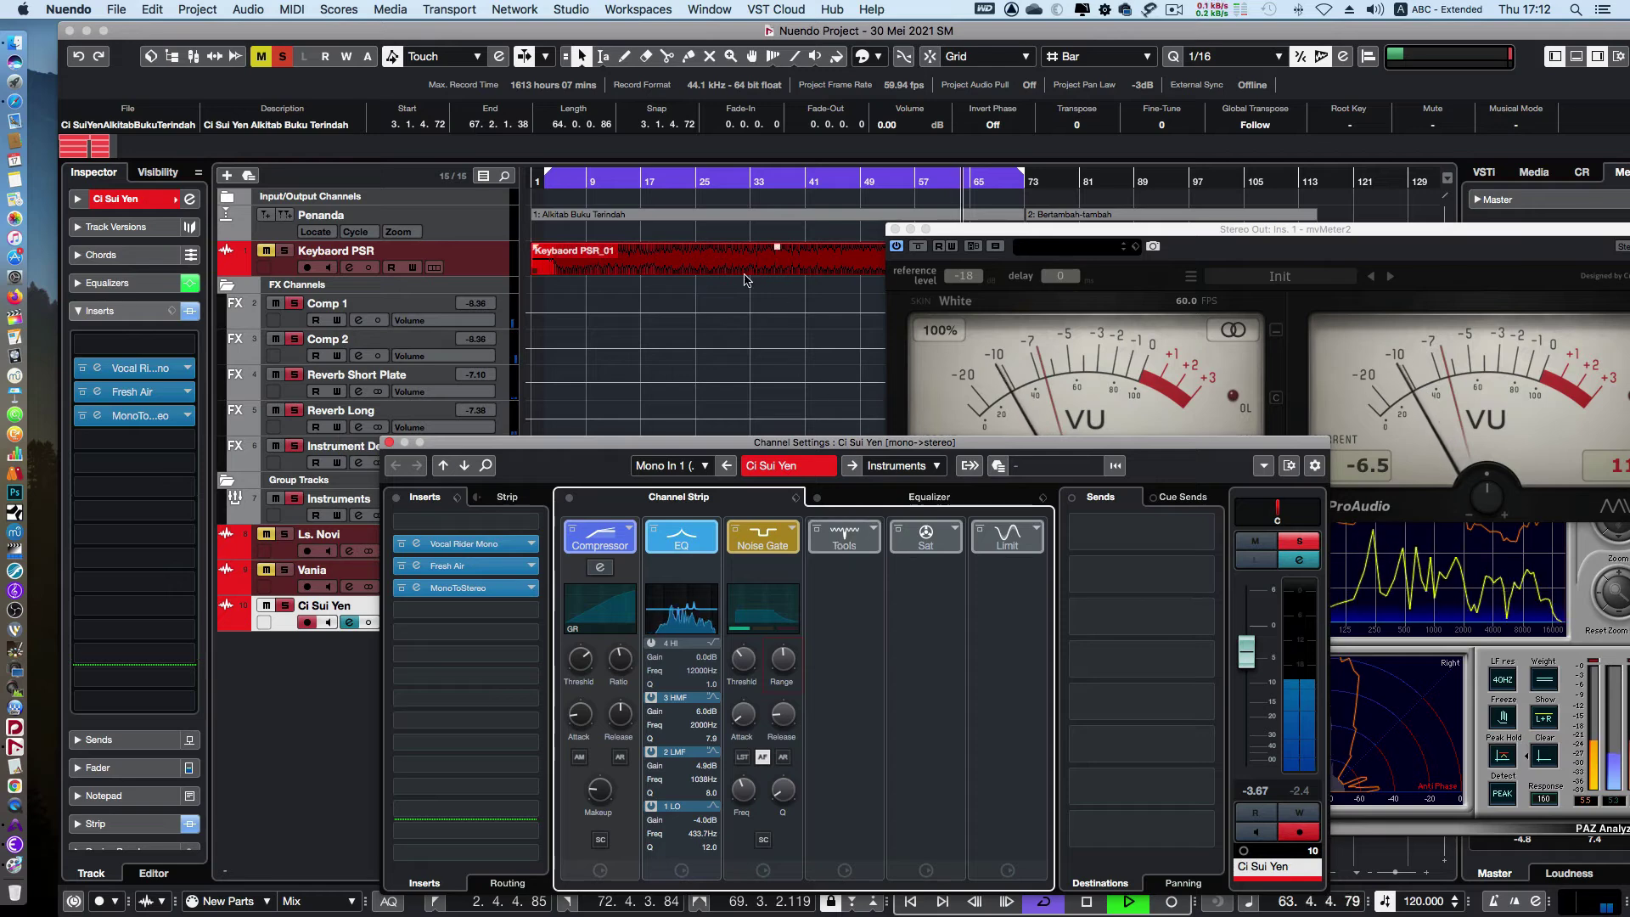
# Play from around bar 33, load the DeEsser into the channel strip's tools slot, and adjust its reduction and threshold, setting the threshold to about -27 dB
pyautogui.click(751, 182)
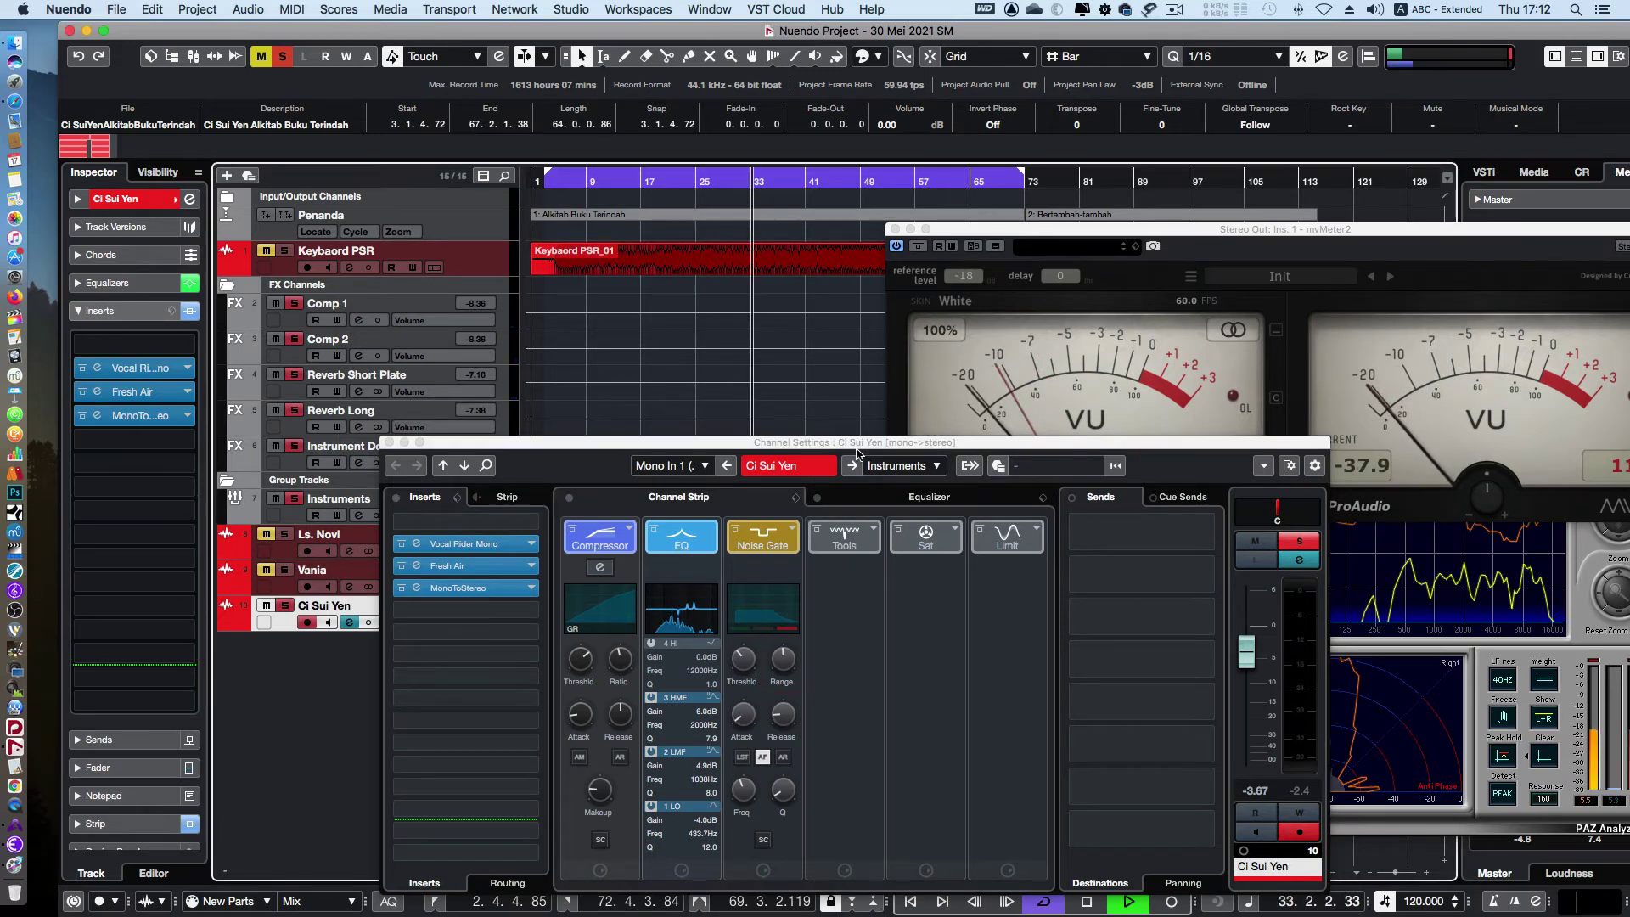
pyautogui.click(872, 535)
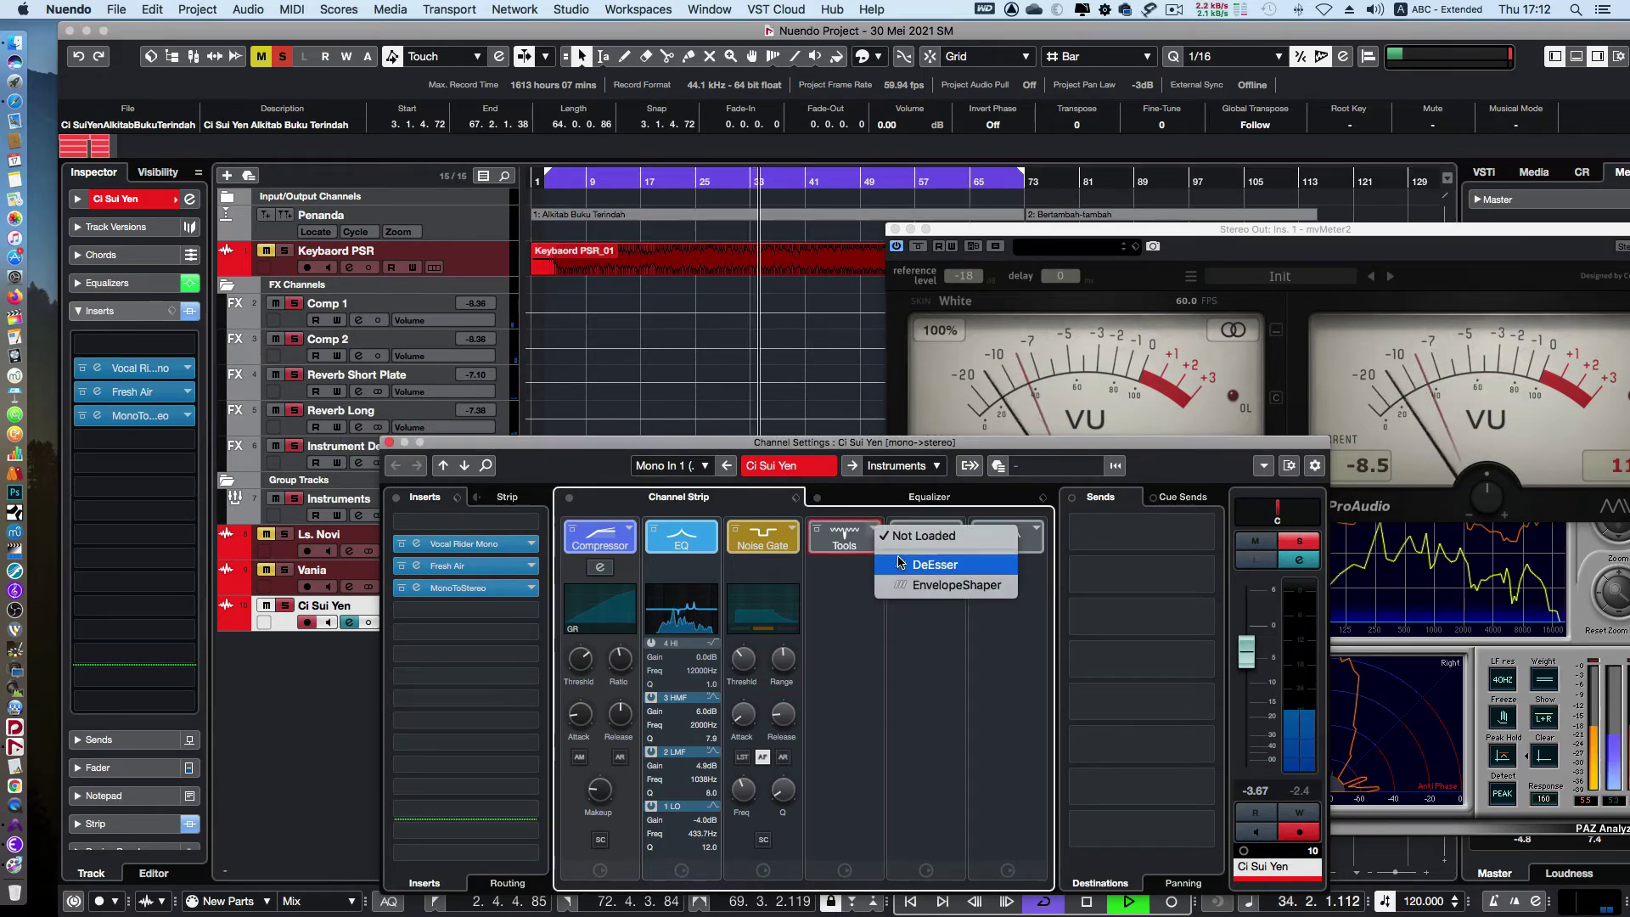
pyautogui.click(901, 562)
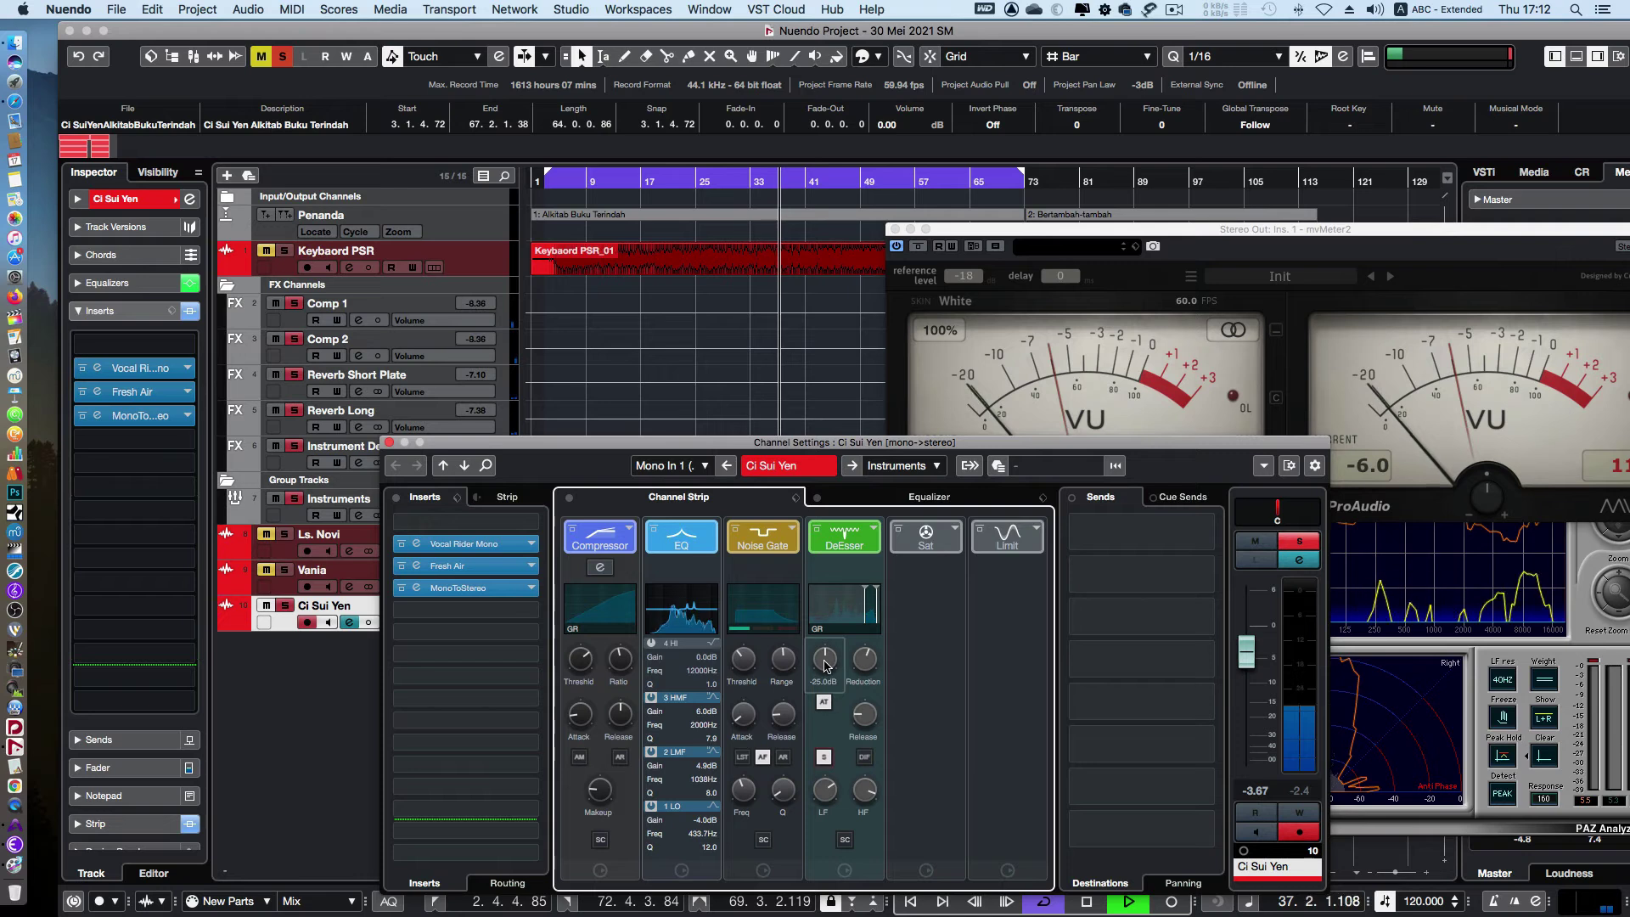
pyautogui.moveTo(825, 667); pyautogui.dragTo(827, 673)
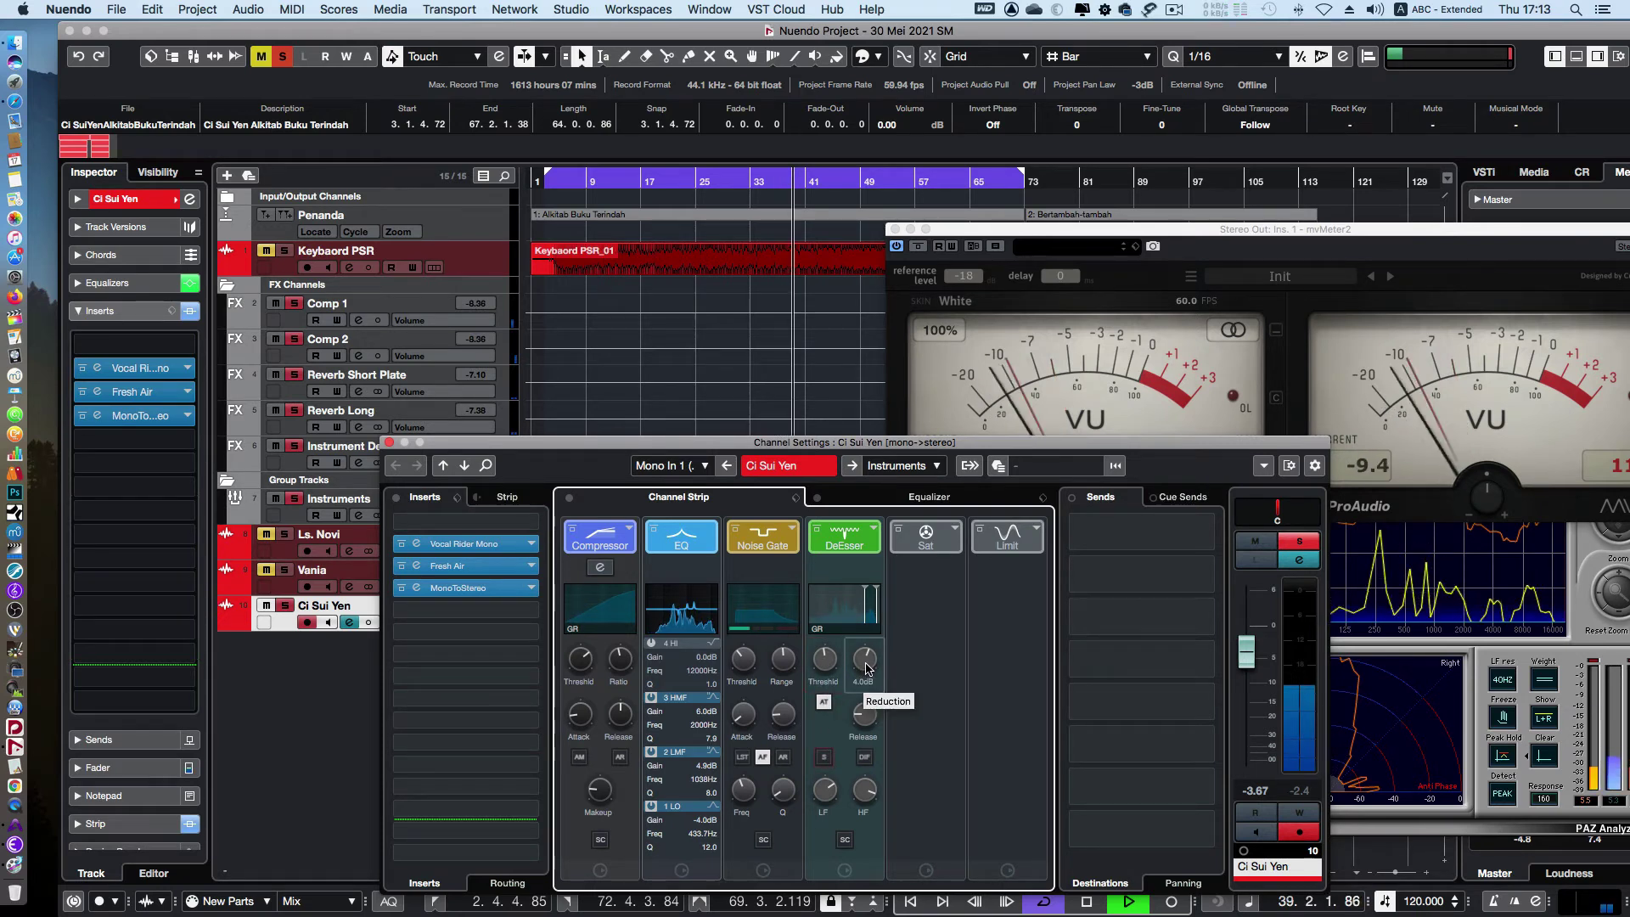
pyautogui.moveTo(867, 668); pyautogui.dragTo(869, 654)
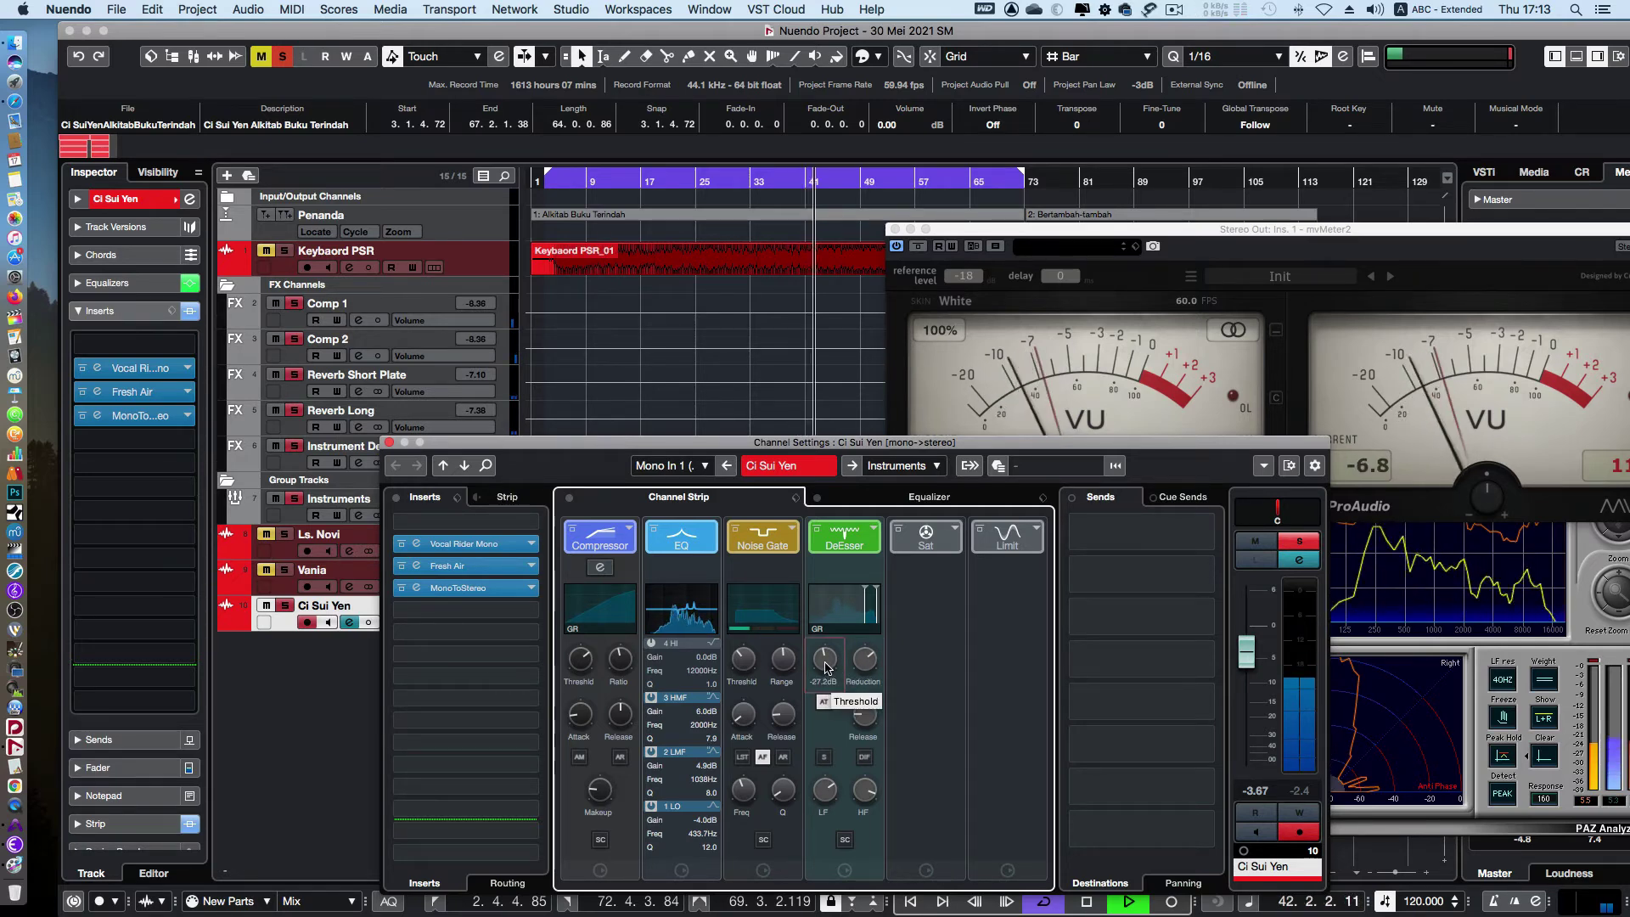
pyautogui.scroll(2, 826, 668)
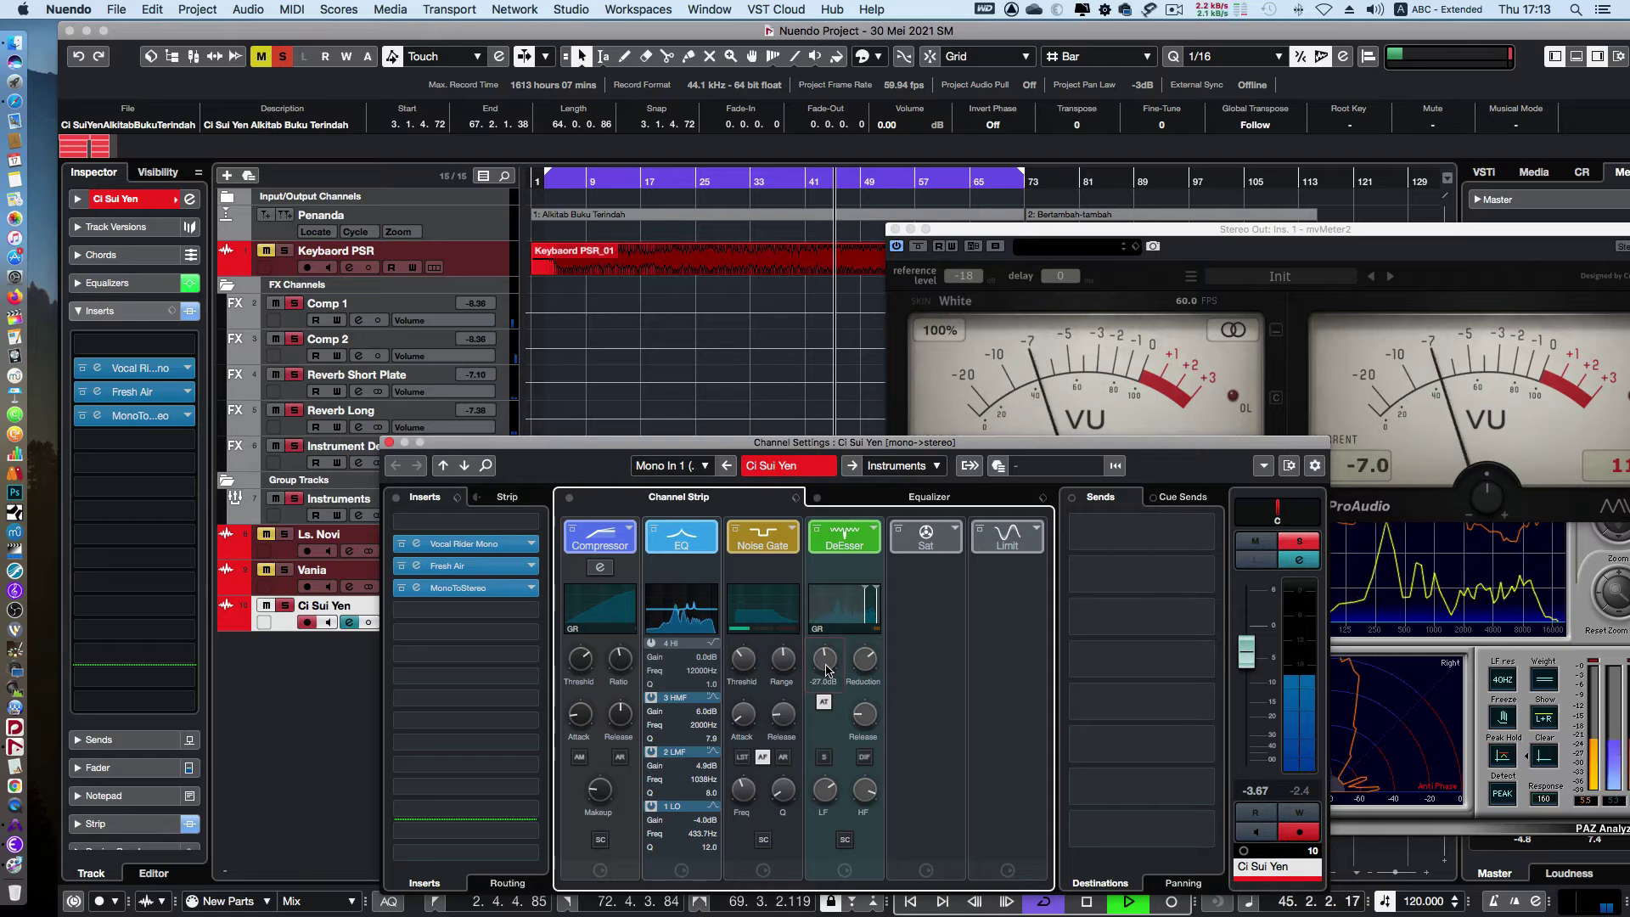
# Load Magneto II into the channel strip's saturation slot and close the channel settings window
pyautogui.click(956, 528)
pyautogui.click(976, 563)
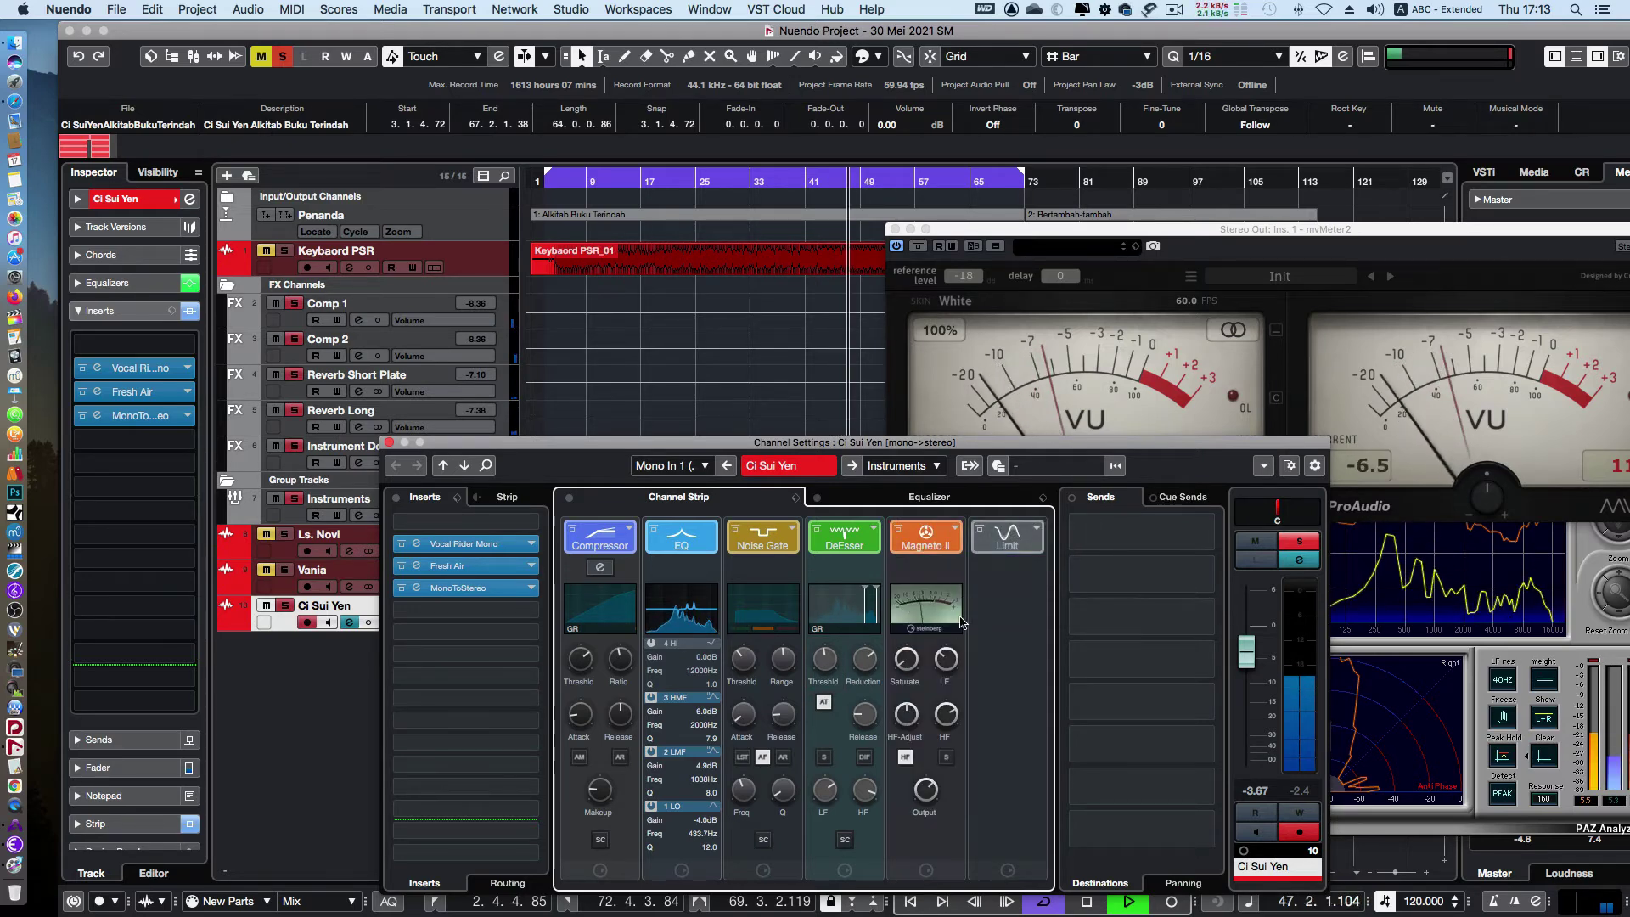
pyautogui.moveTo(902, 633); pyautogui.dragTo(896, 604)
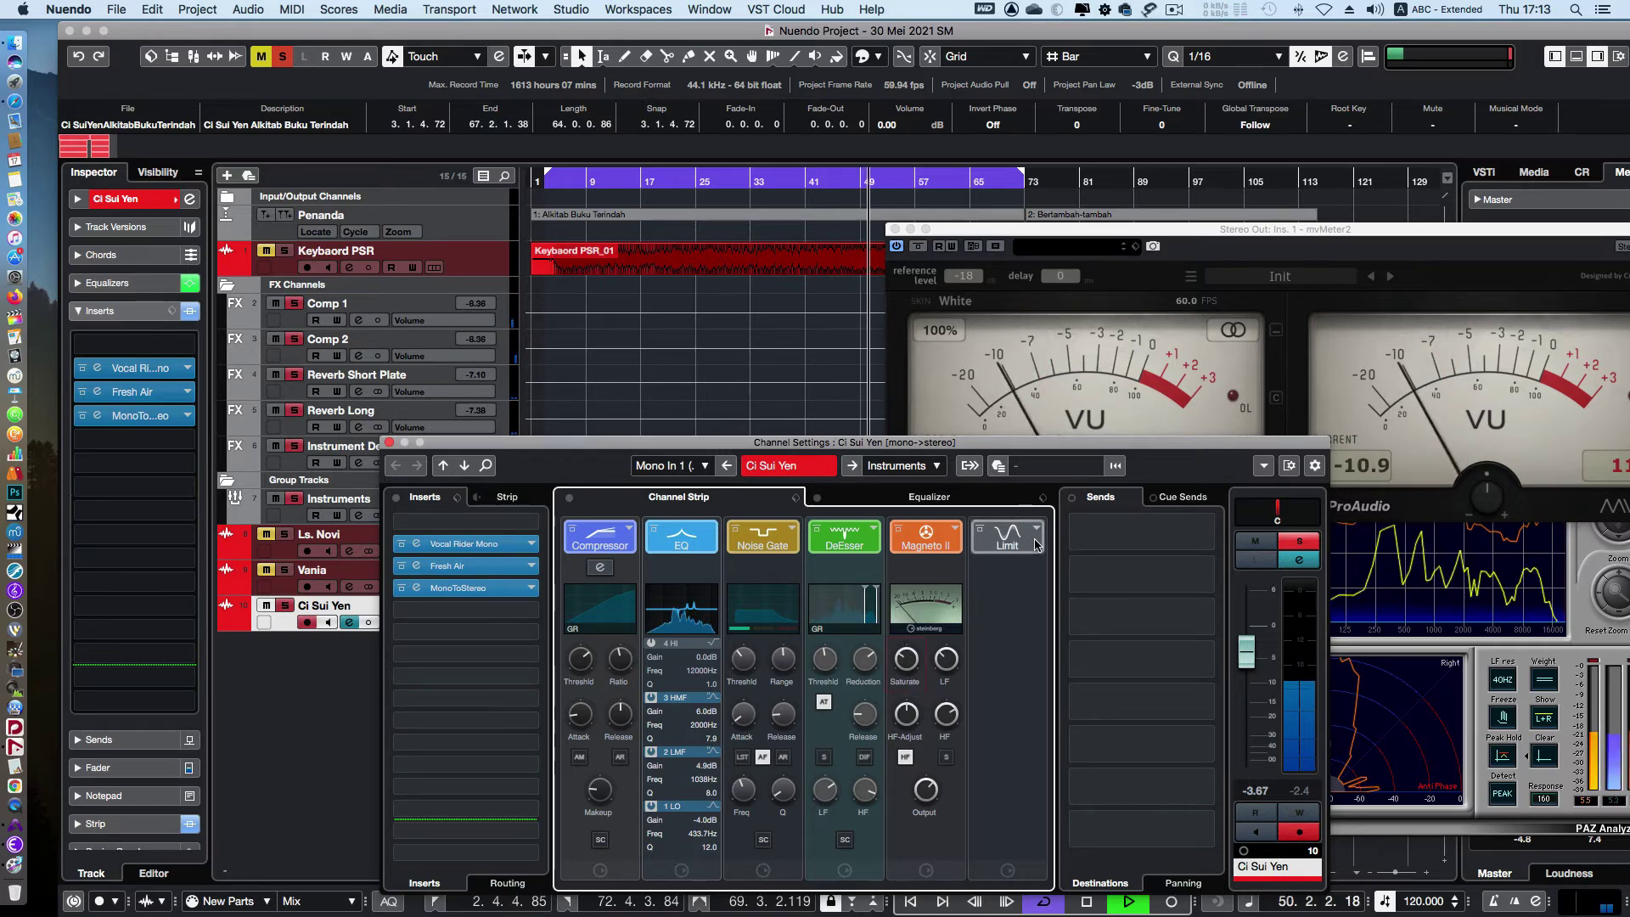
pyautogui.click(388, 443)
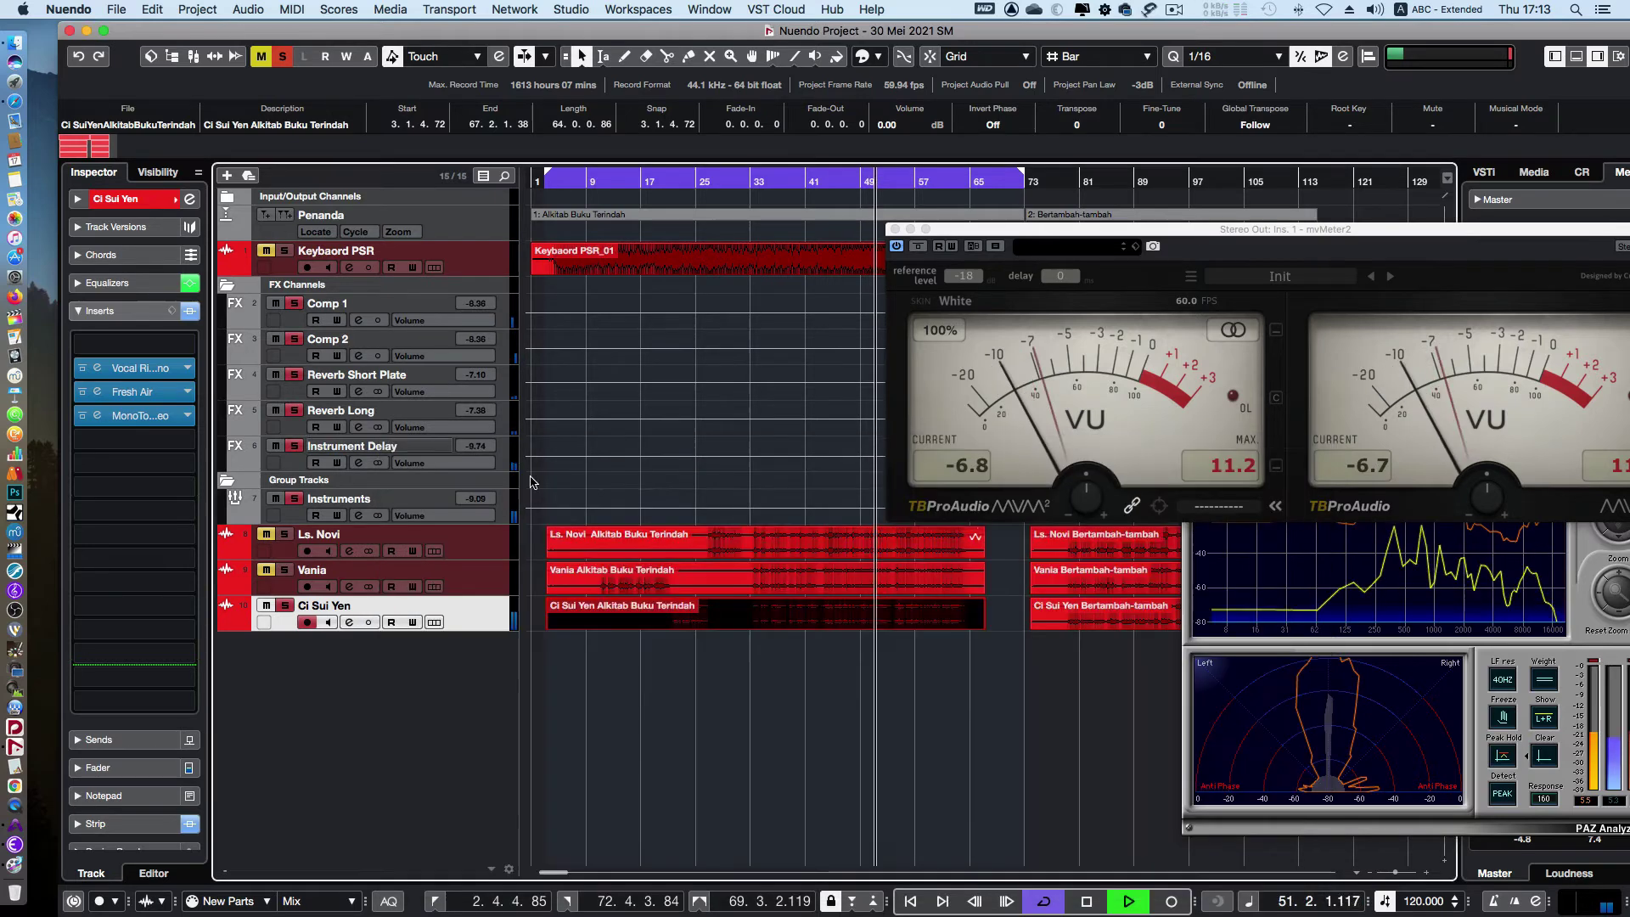
# Reset the VU meter's maximum reading and raise the third vocal's volume fader to -1.02 dB
pyautogui.click(1238, 482)
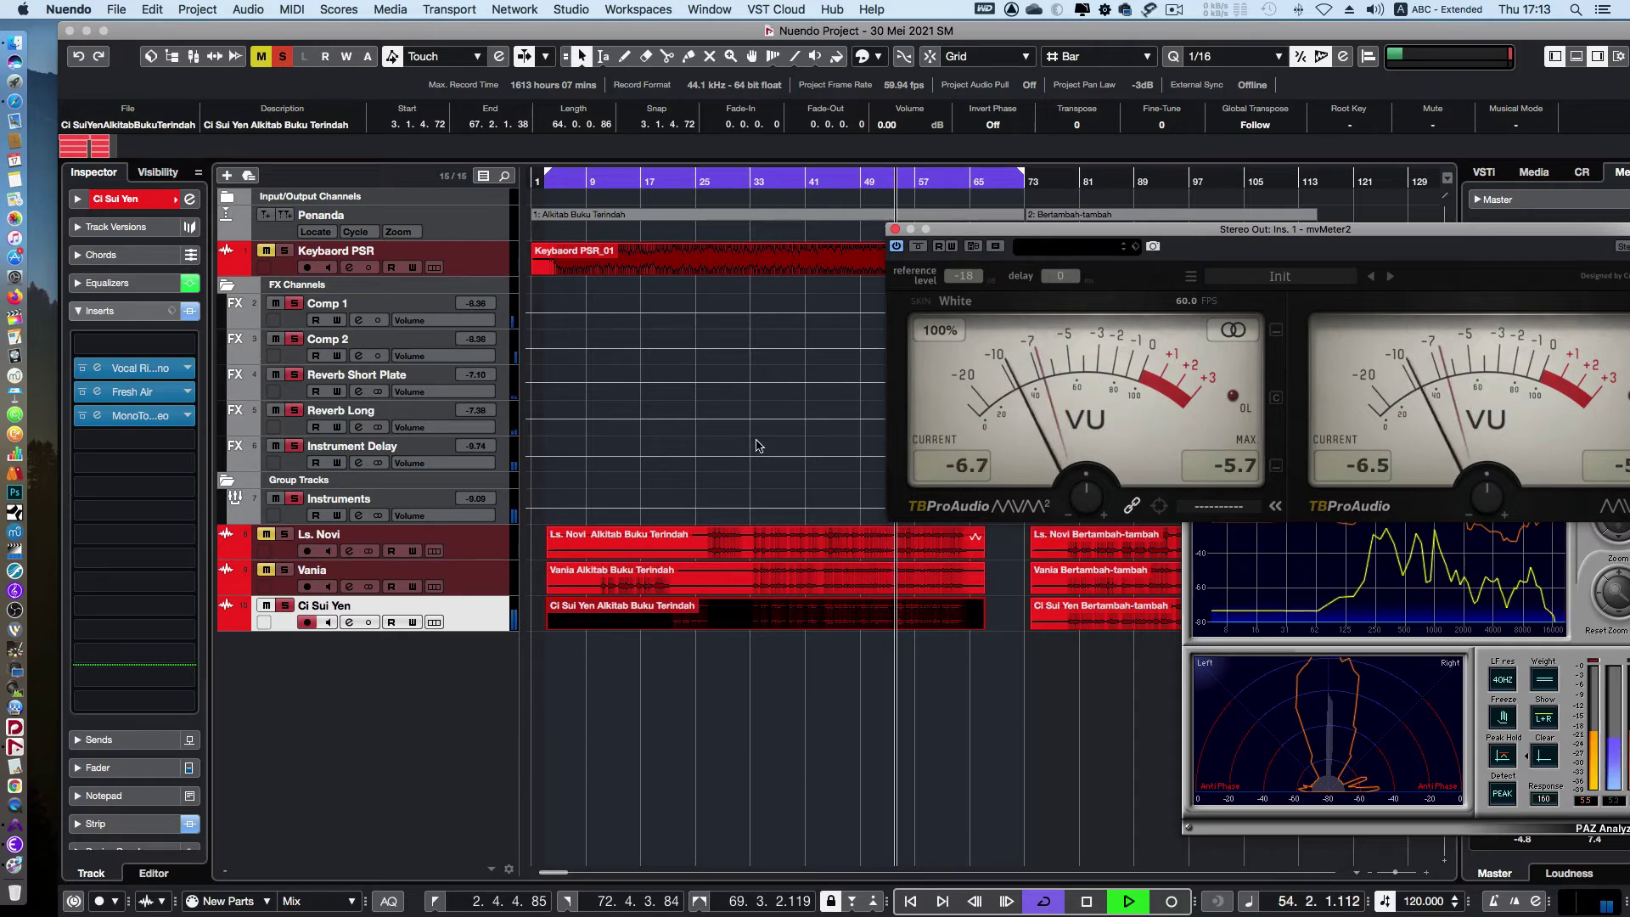
pyautogui.click(81, 312)
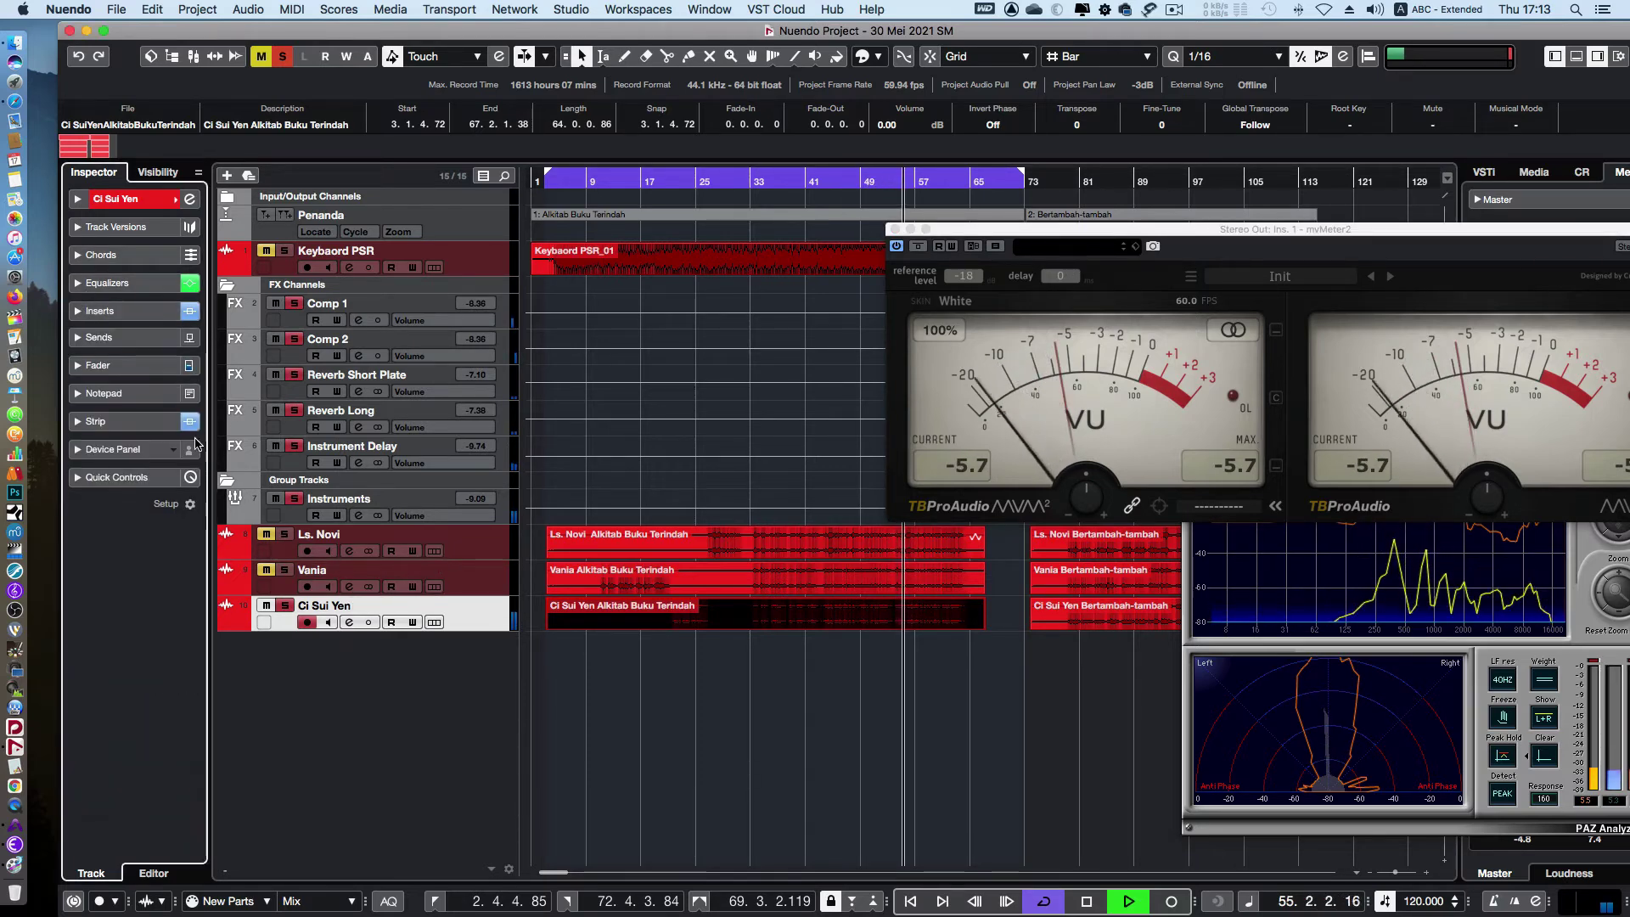
pyautogui.click(127, 365)
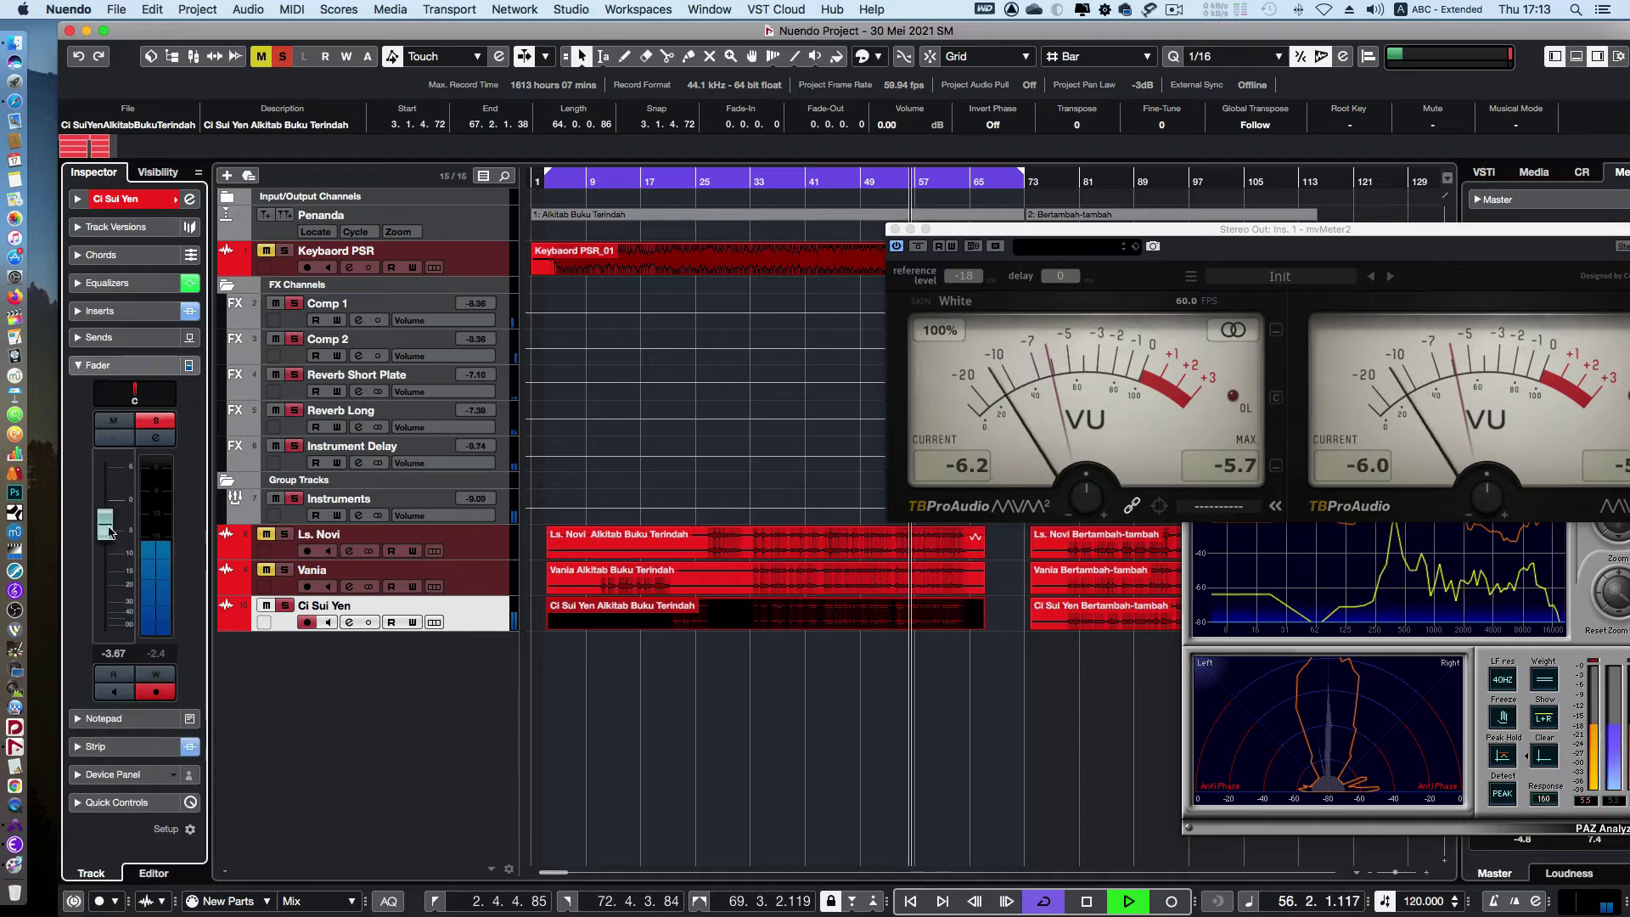
pyautogui.moveTo(106, 532); pyautogui.dragTo(108, 520)
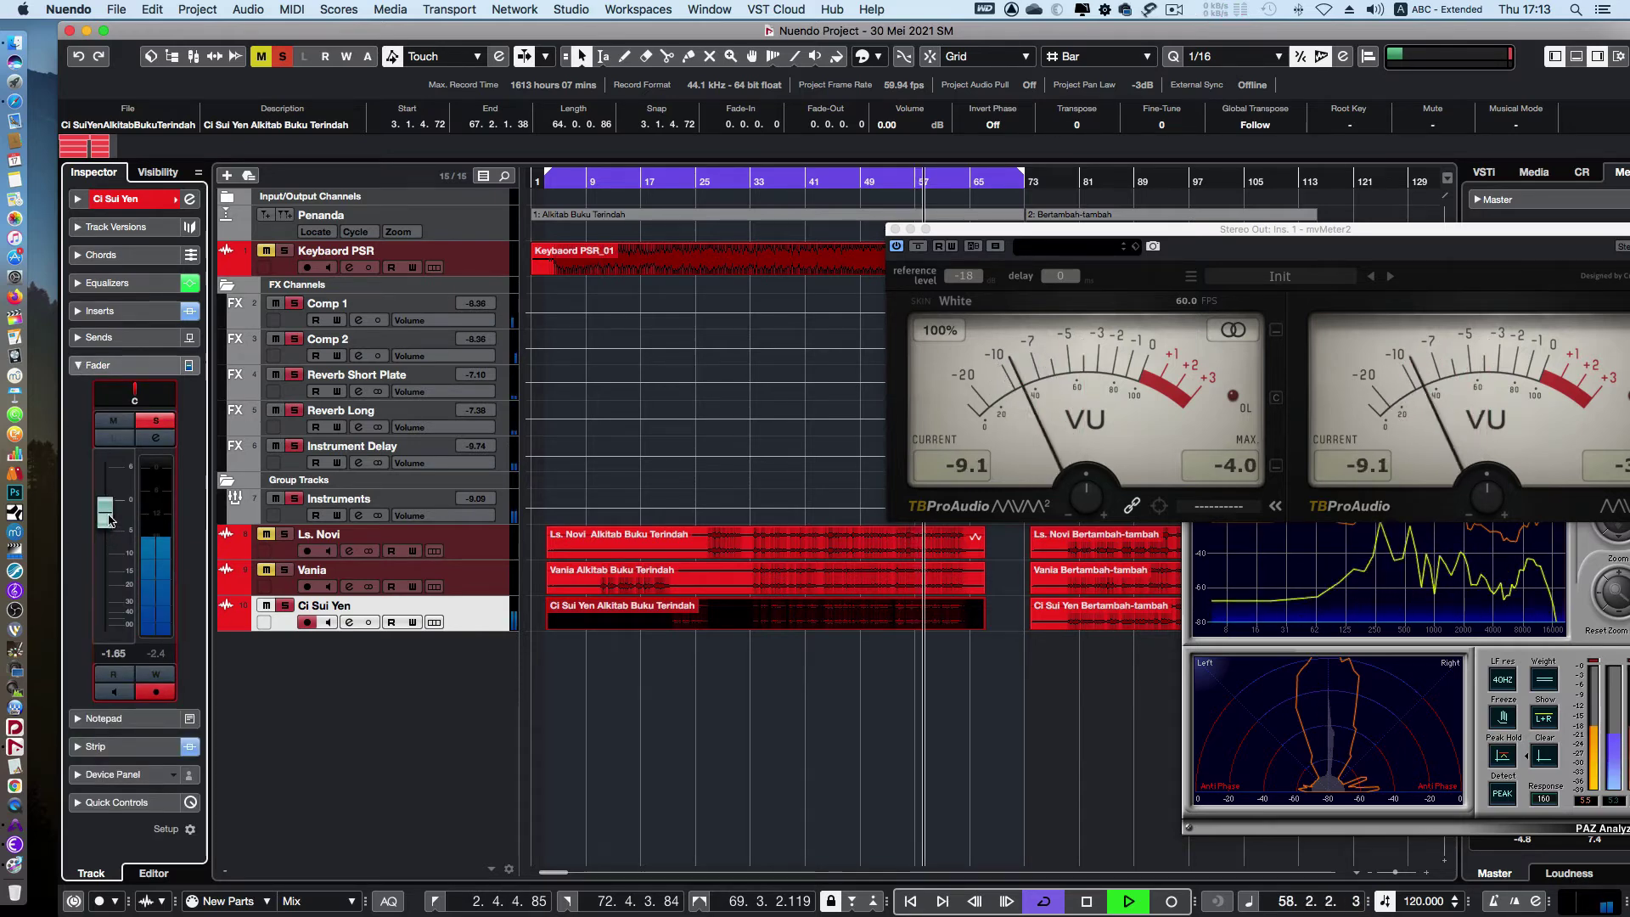
pyautogui.moveTo(108, 520); pyautogui.dragTo(107, 515)
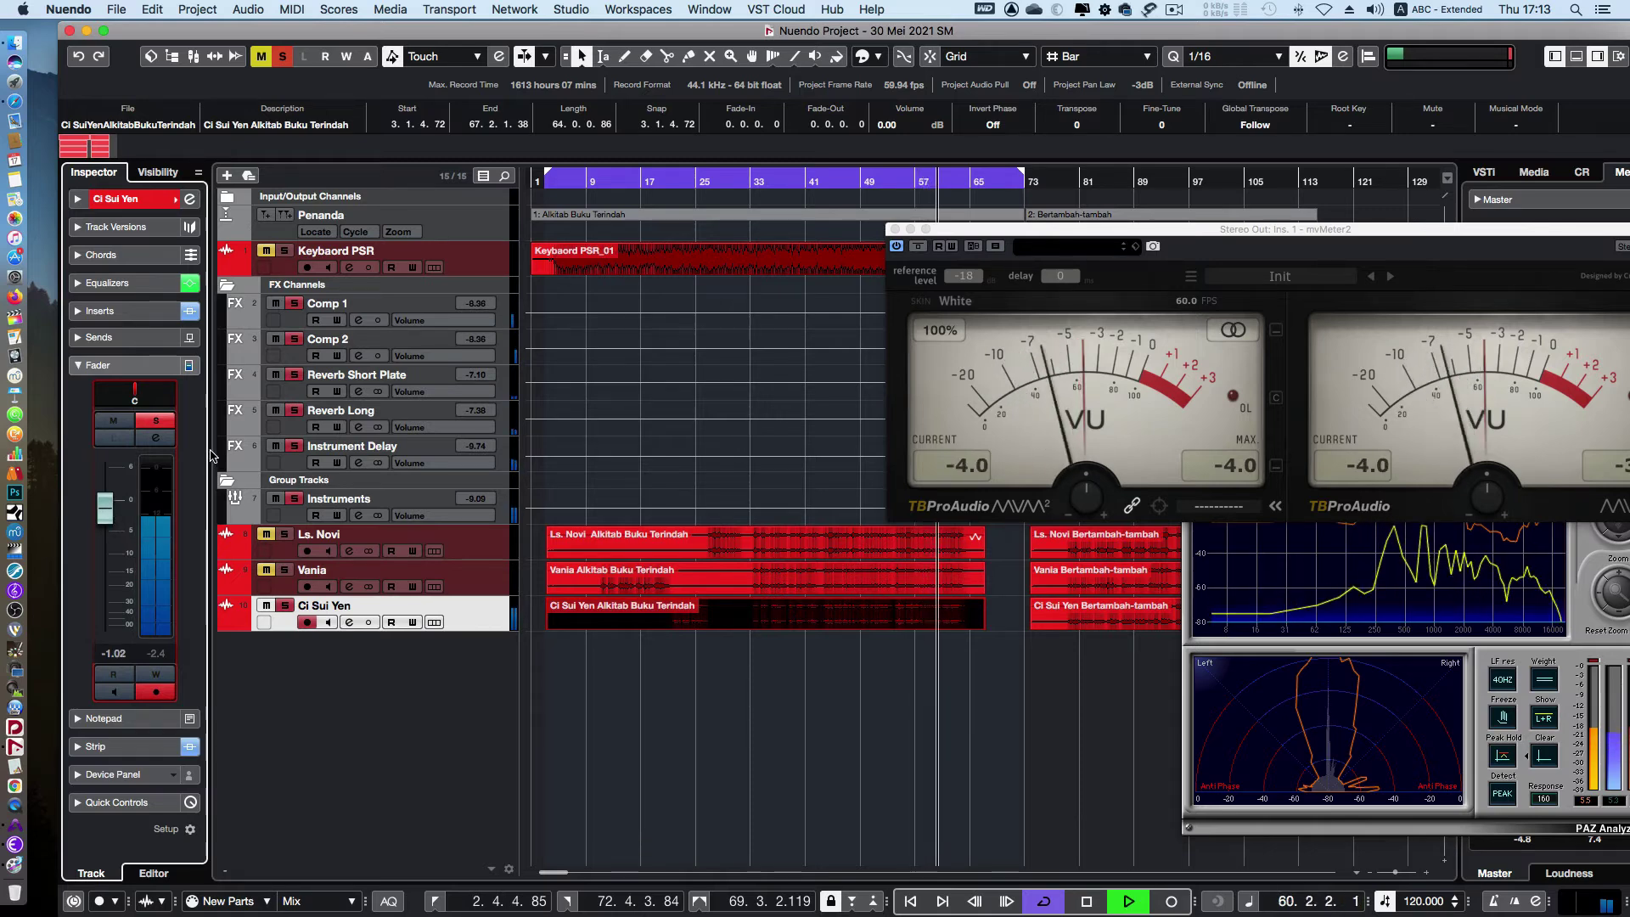
# Raise the third vocal's fader to -0.33 dB, open its channel strip compressor in detail, and play from around bar 50
pyautogui.moveTo(108, 523); pyautogui.dragTo(109, 516)
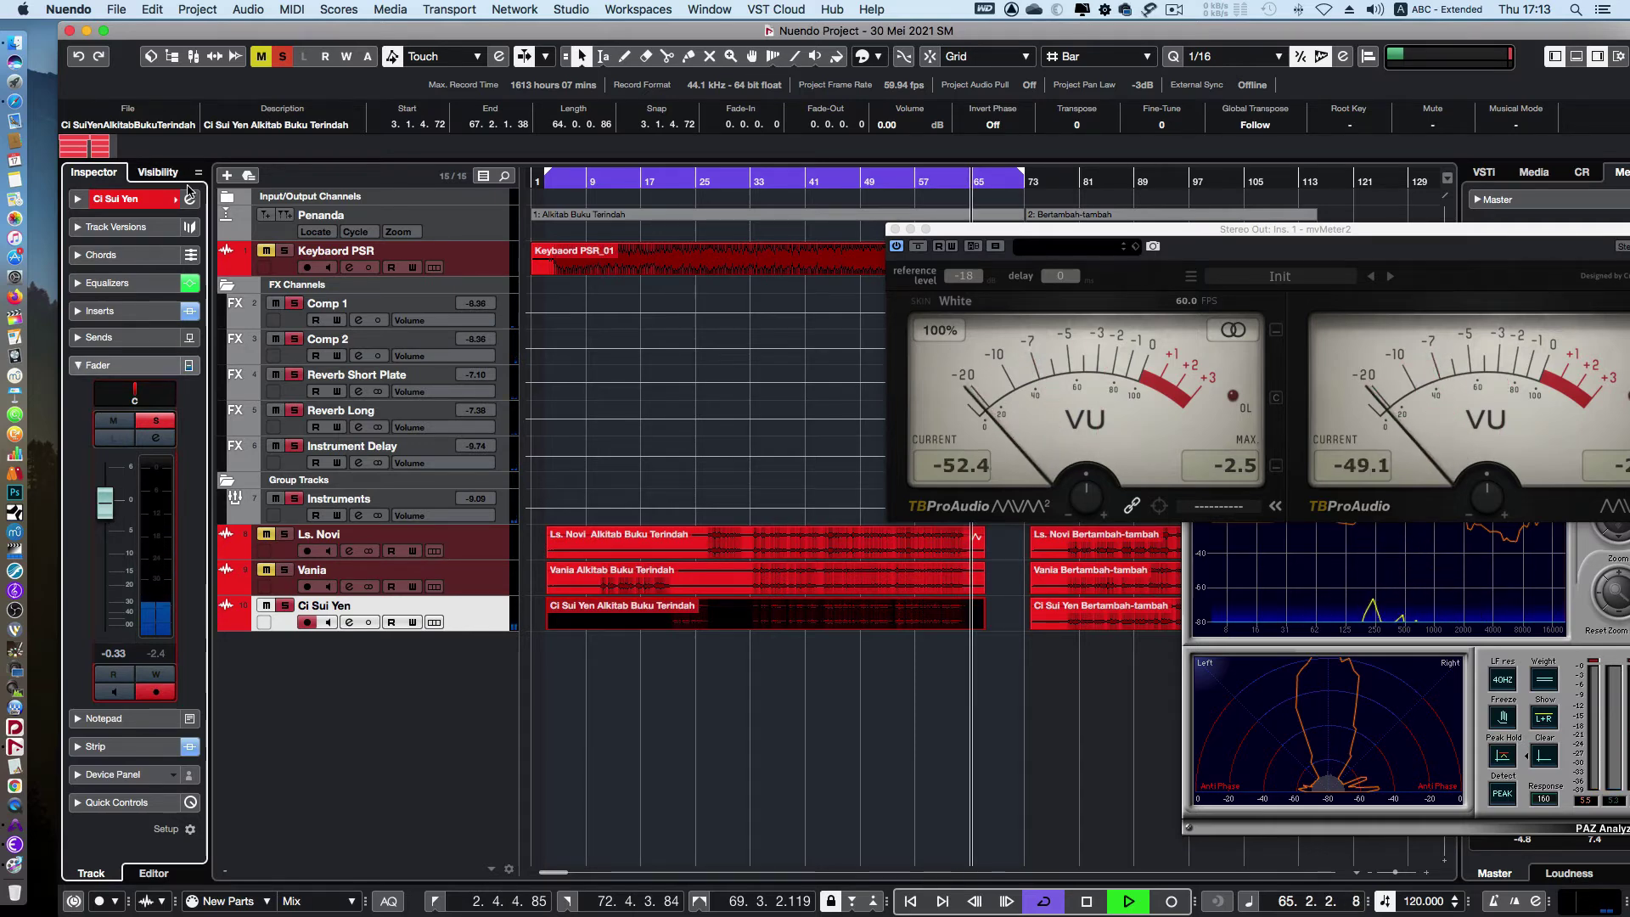
pyautogui.click(156, 437)
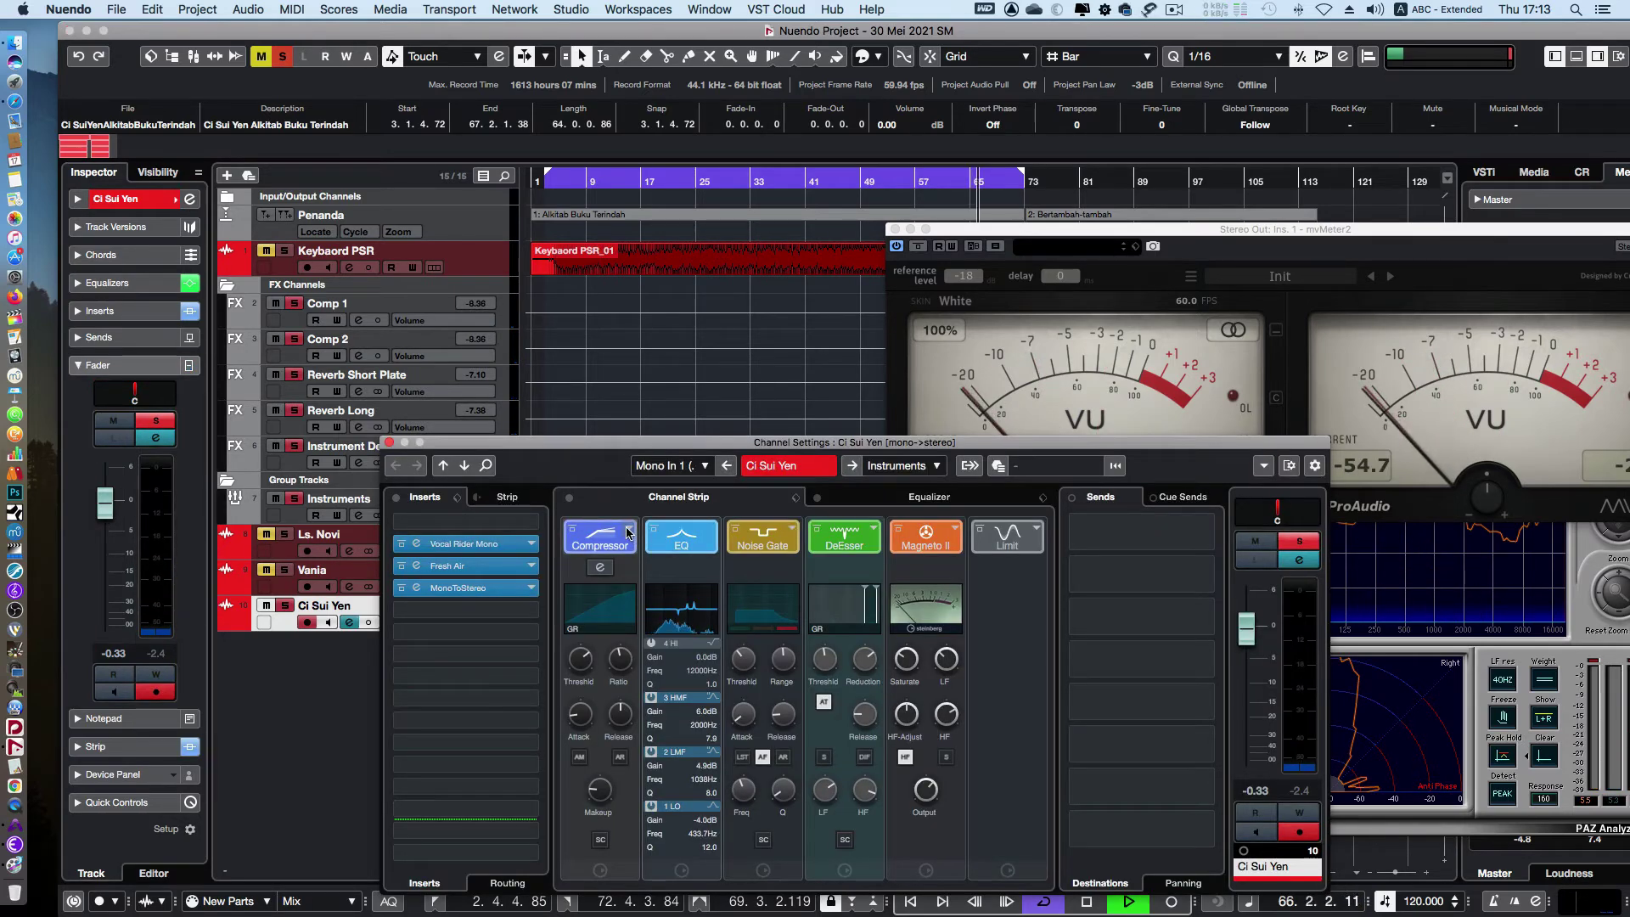
pyautogui.click(602, 567)
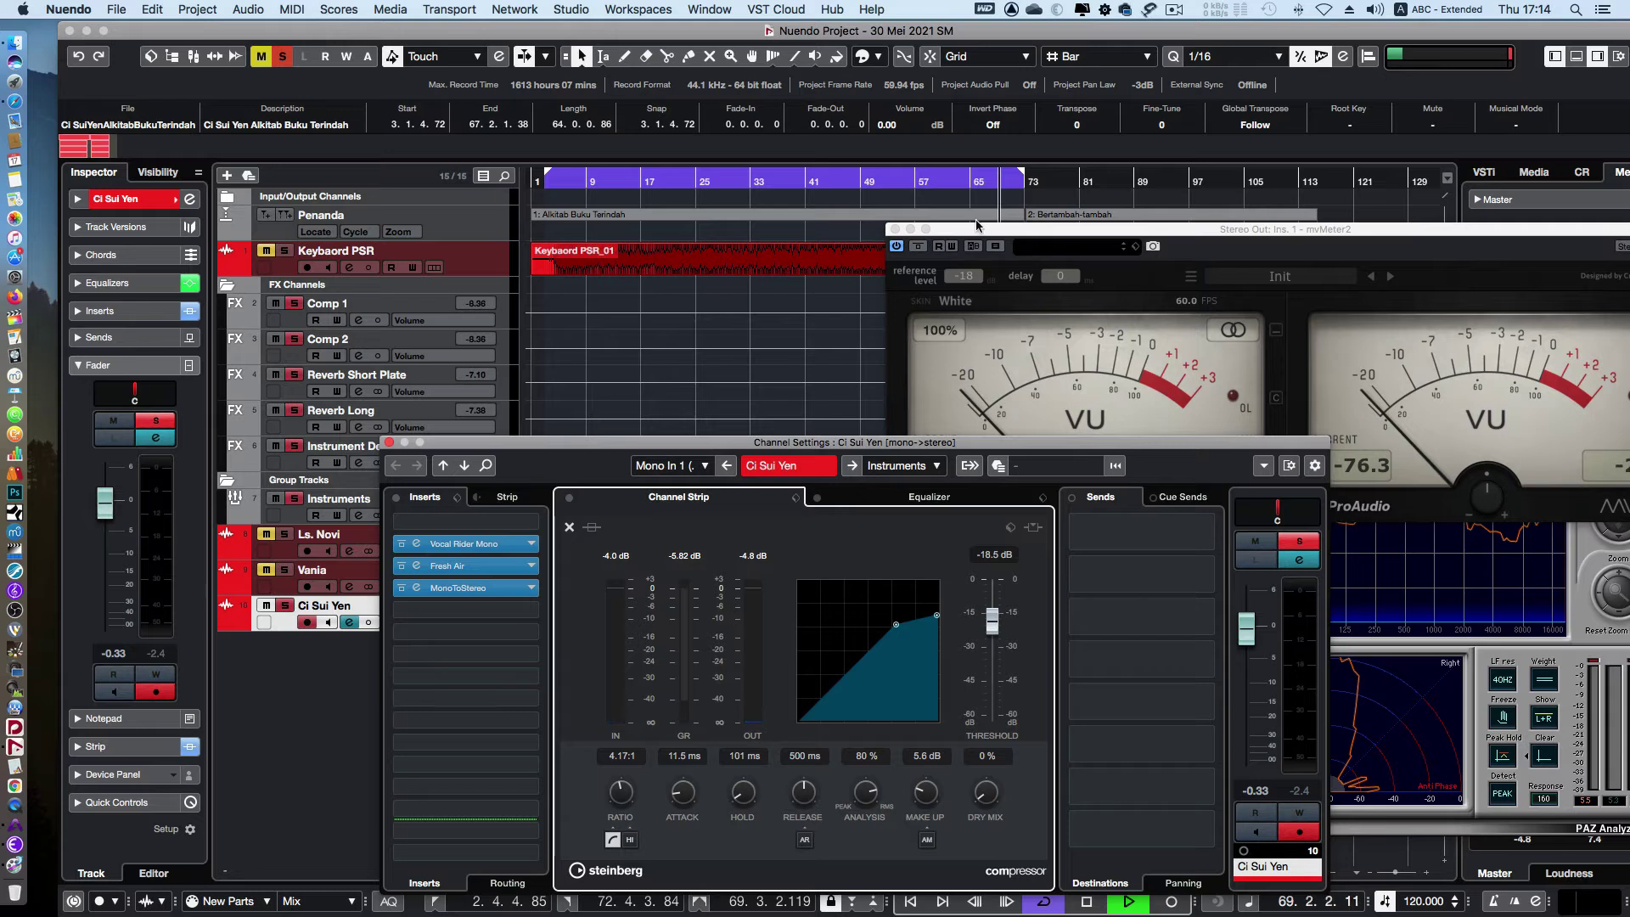
pyautogui.click(874, 185)
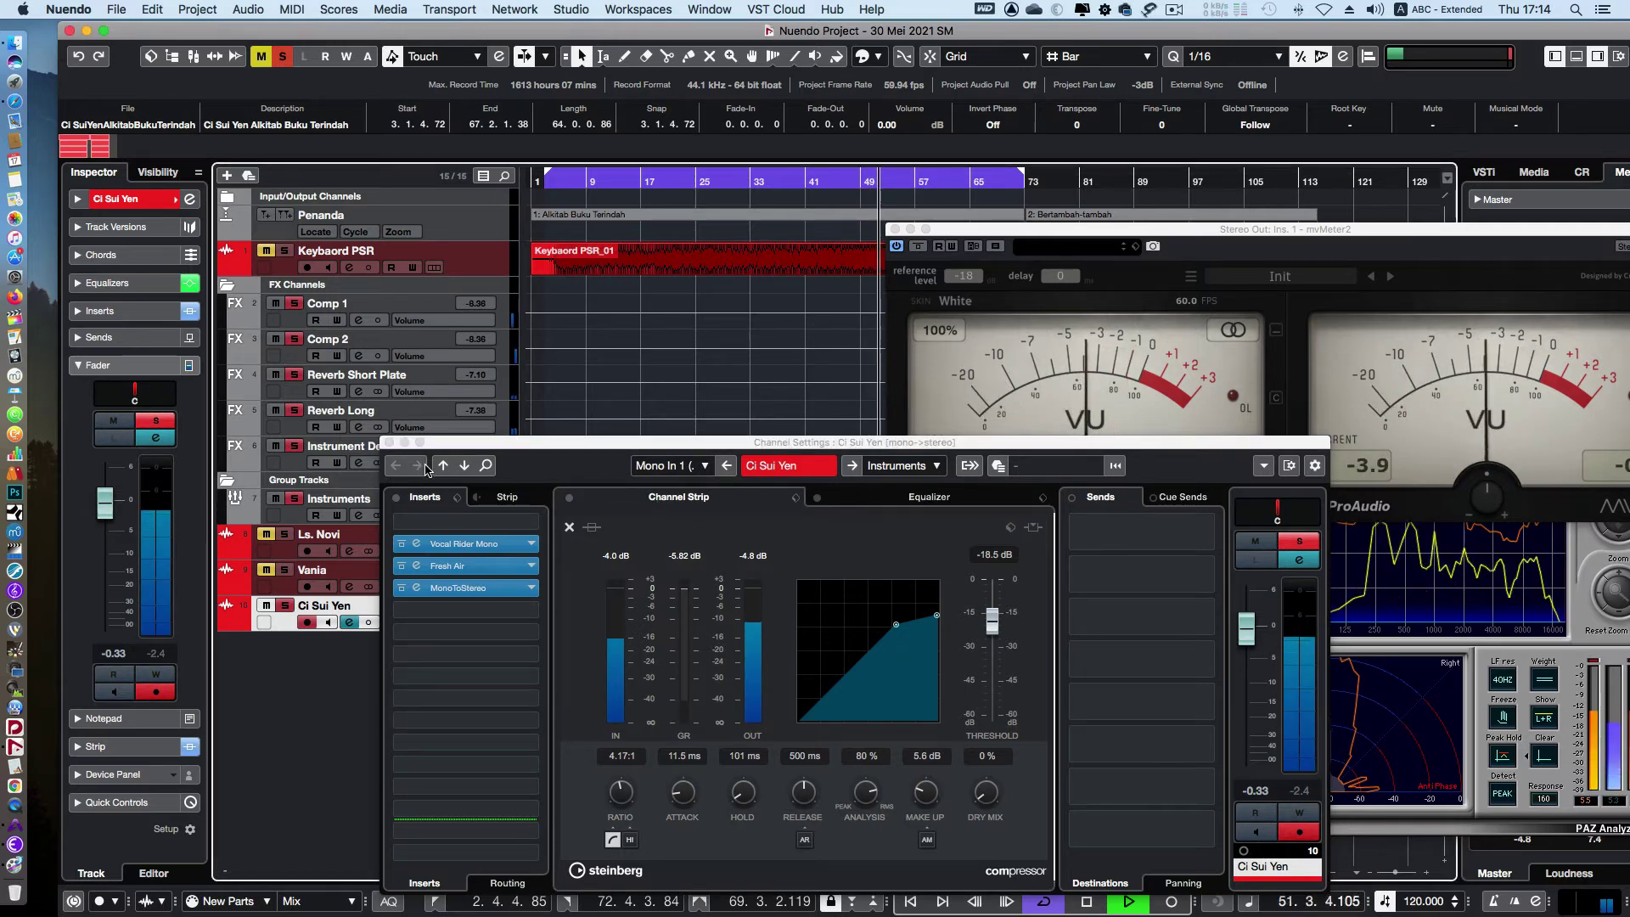
# Lower the third vocal's volume fader to -1.53 dB during playback and close its channel settings
pyautogui.moveTo(1247, 642); pyautogui.dragTo(1249, 649)
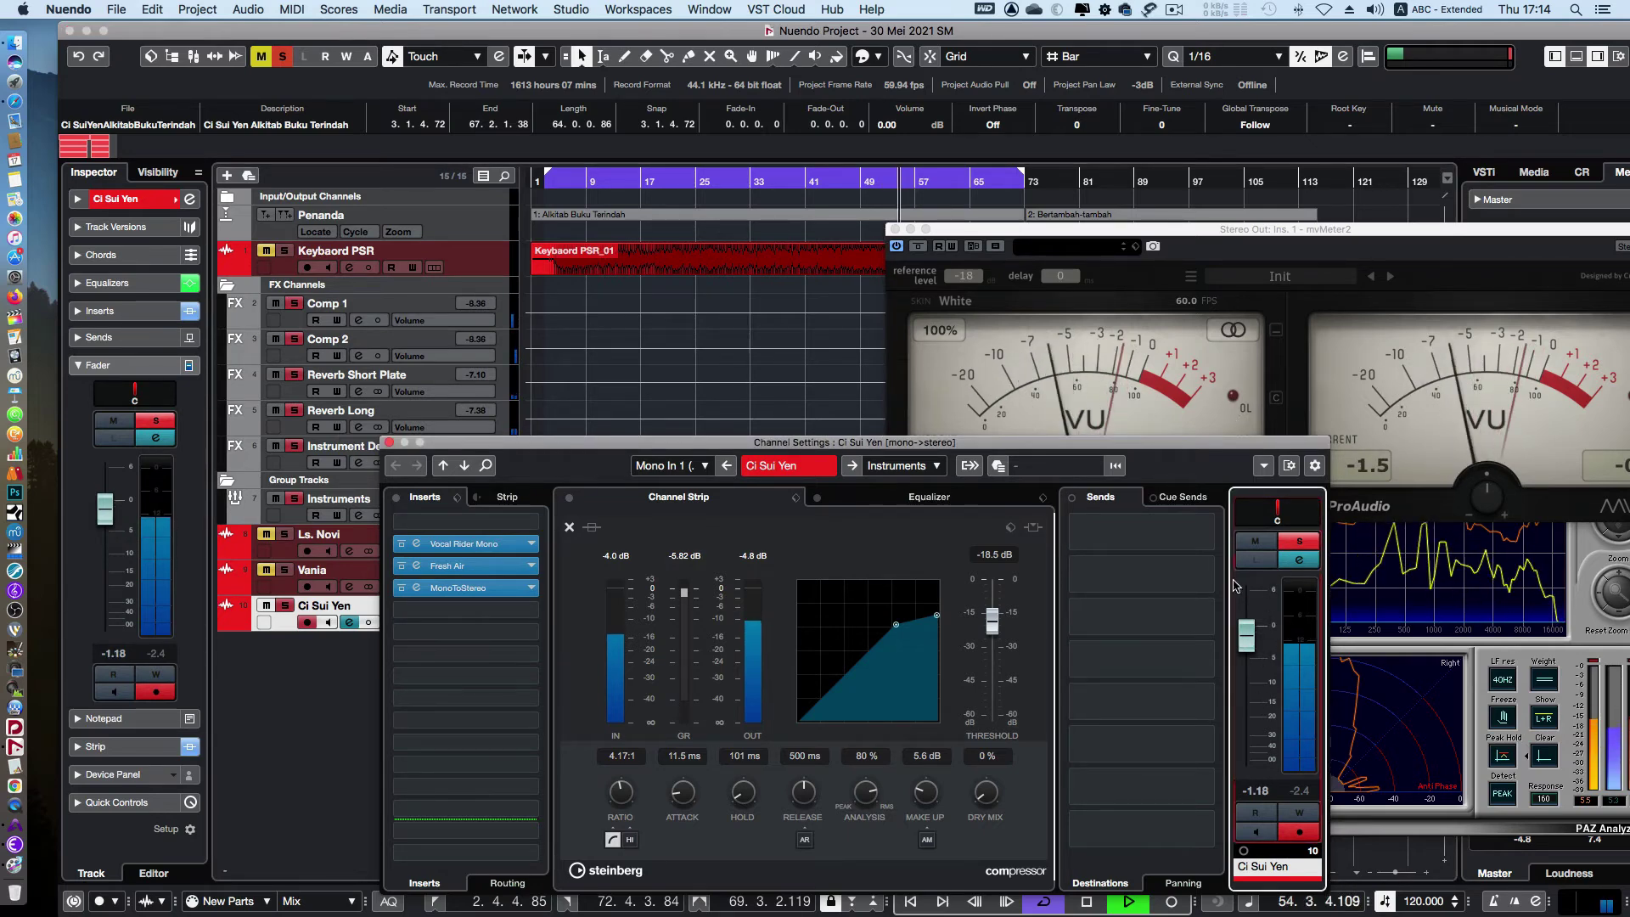
pyautogui.moveTo(1246, 656); pyautogui.dragTo(1247, 659)
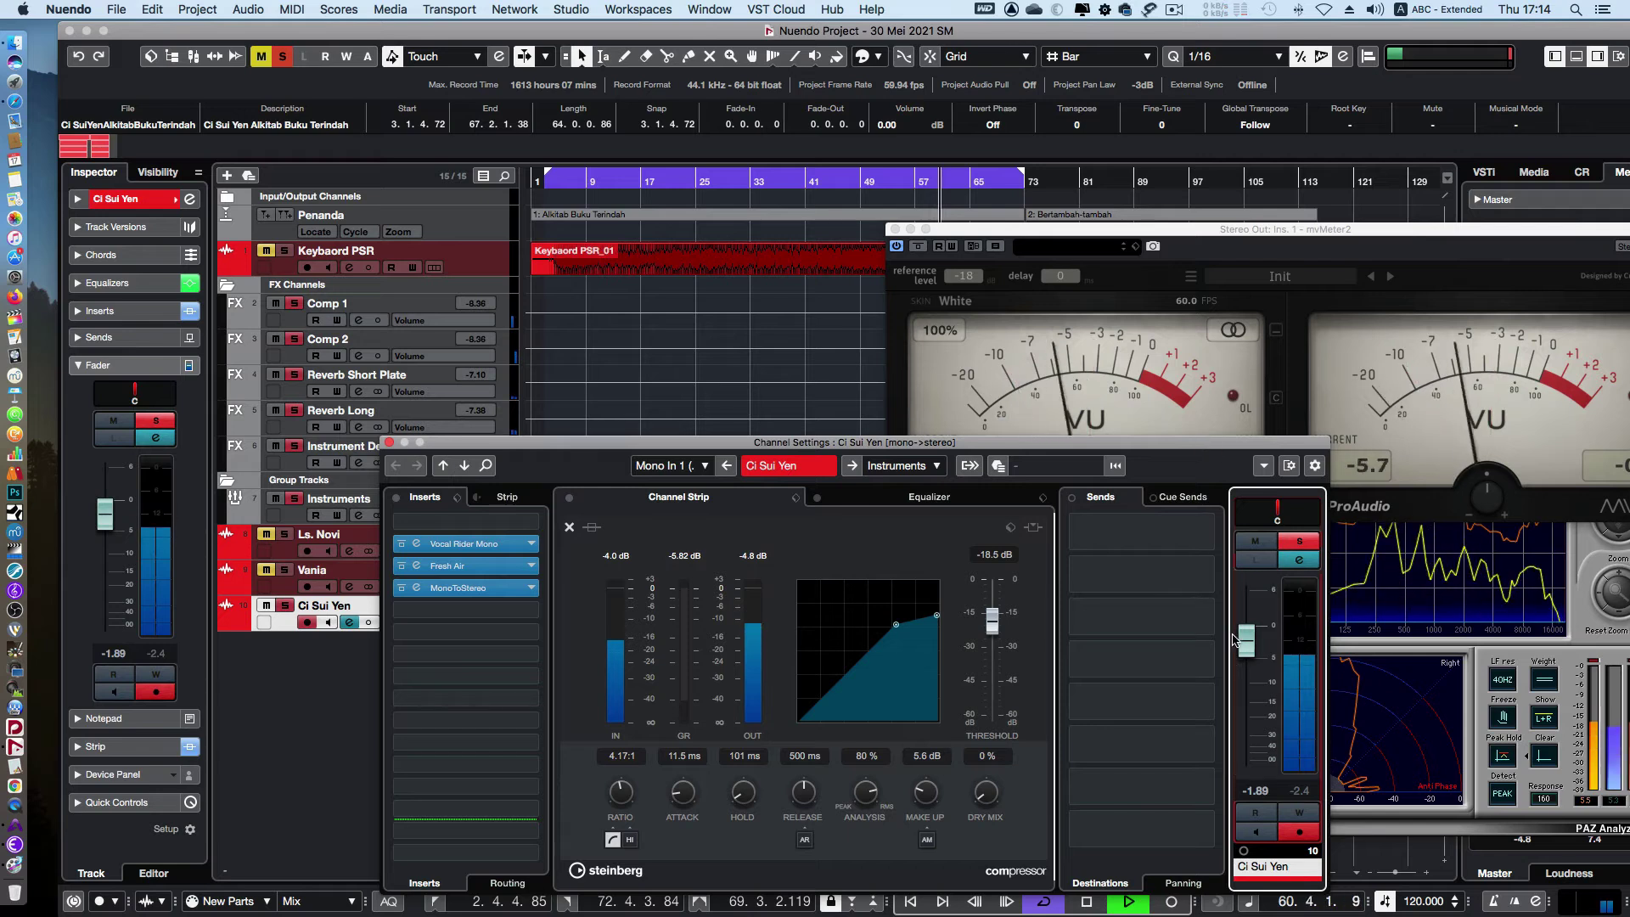
pyautogui.moveTo(1245, 643); pyautogui.dragTo(1246, 642)
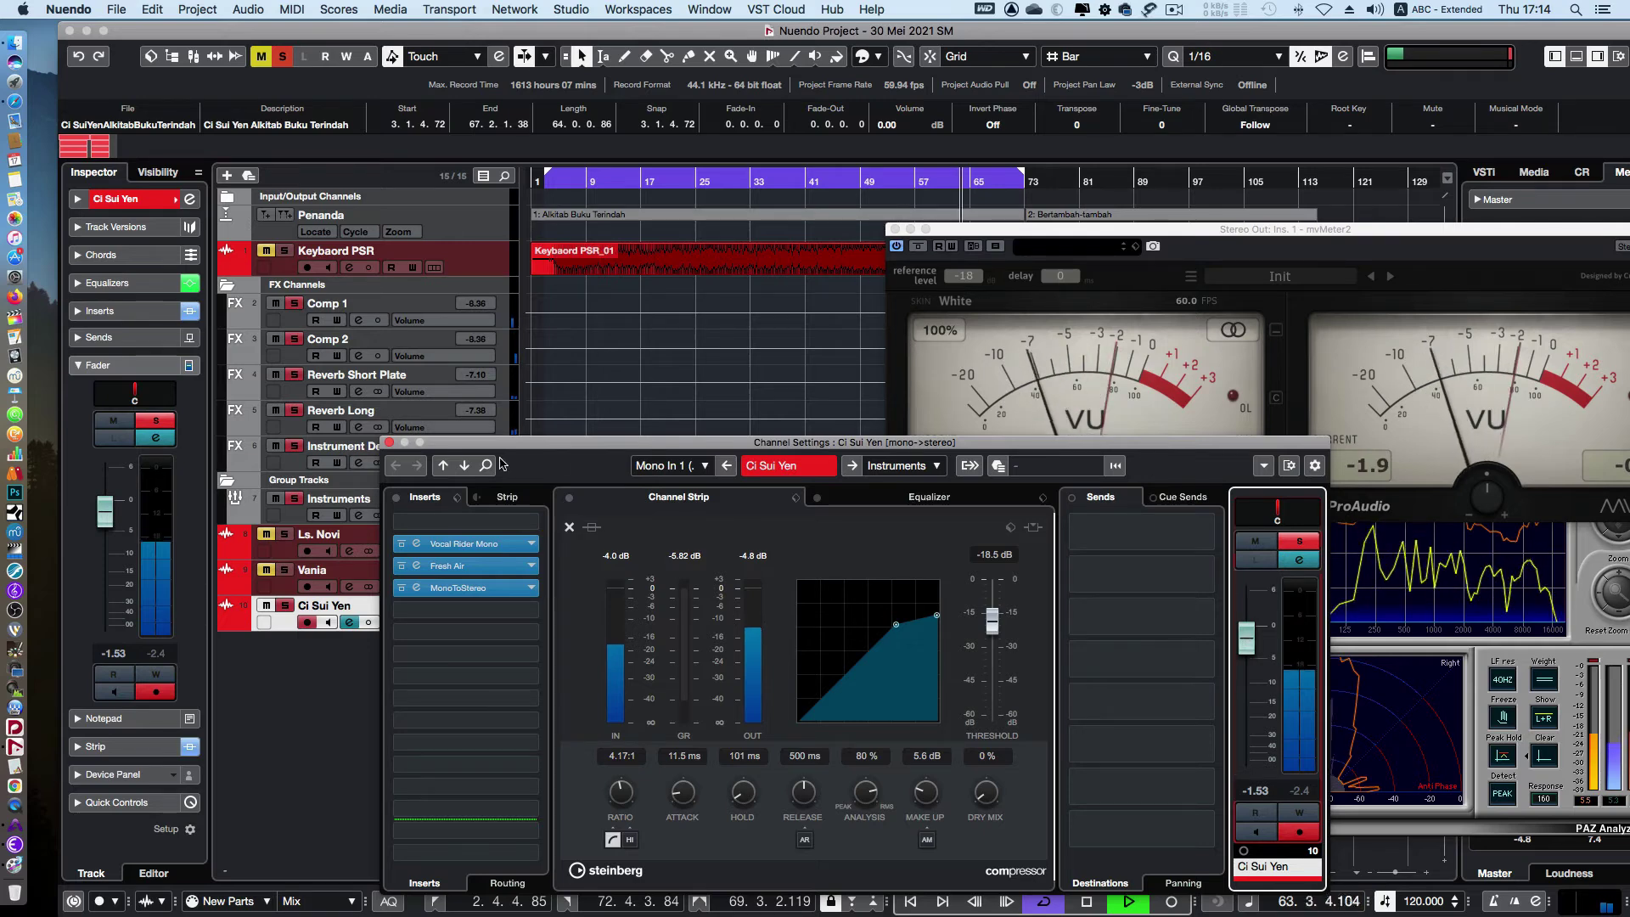
pyautogui.click(389, 442)
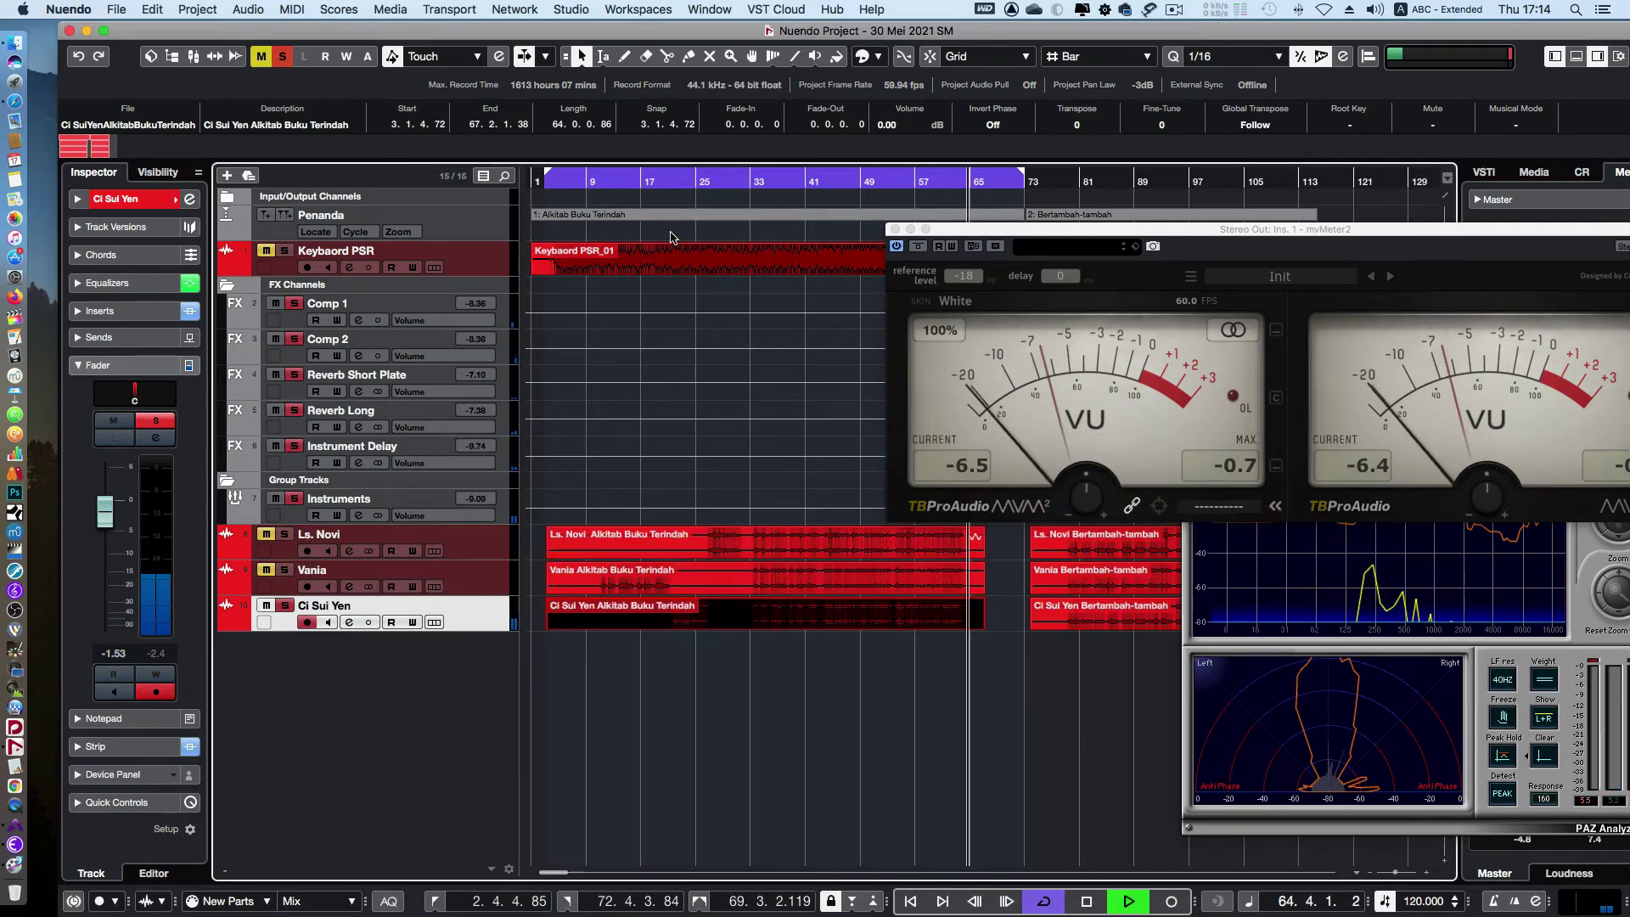
# Play from around bar 39 with the third vocal unsoloed, compare the other two vocals' levels, and trim the second vocal's fader to -6.61 dB
pyautogui.click(796, 181)
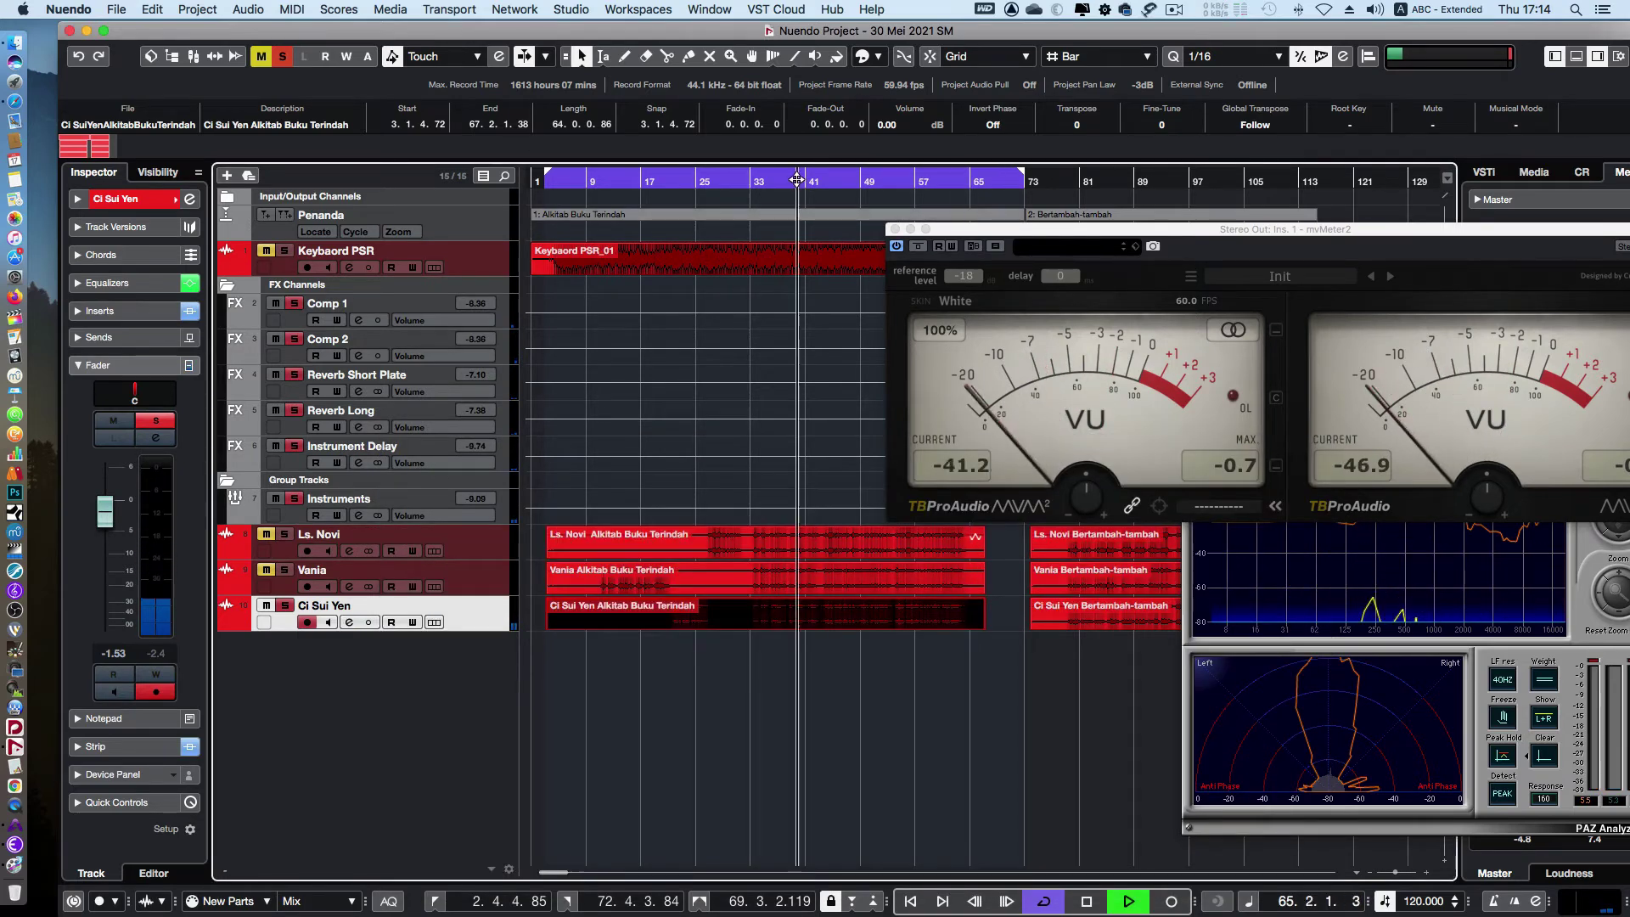
pyautogui.click(285, 606)
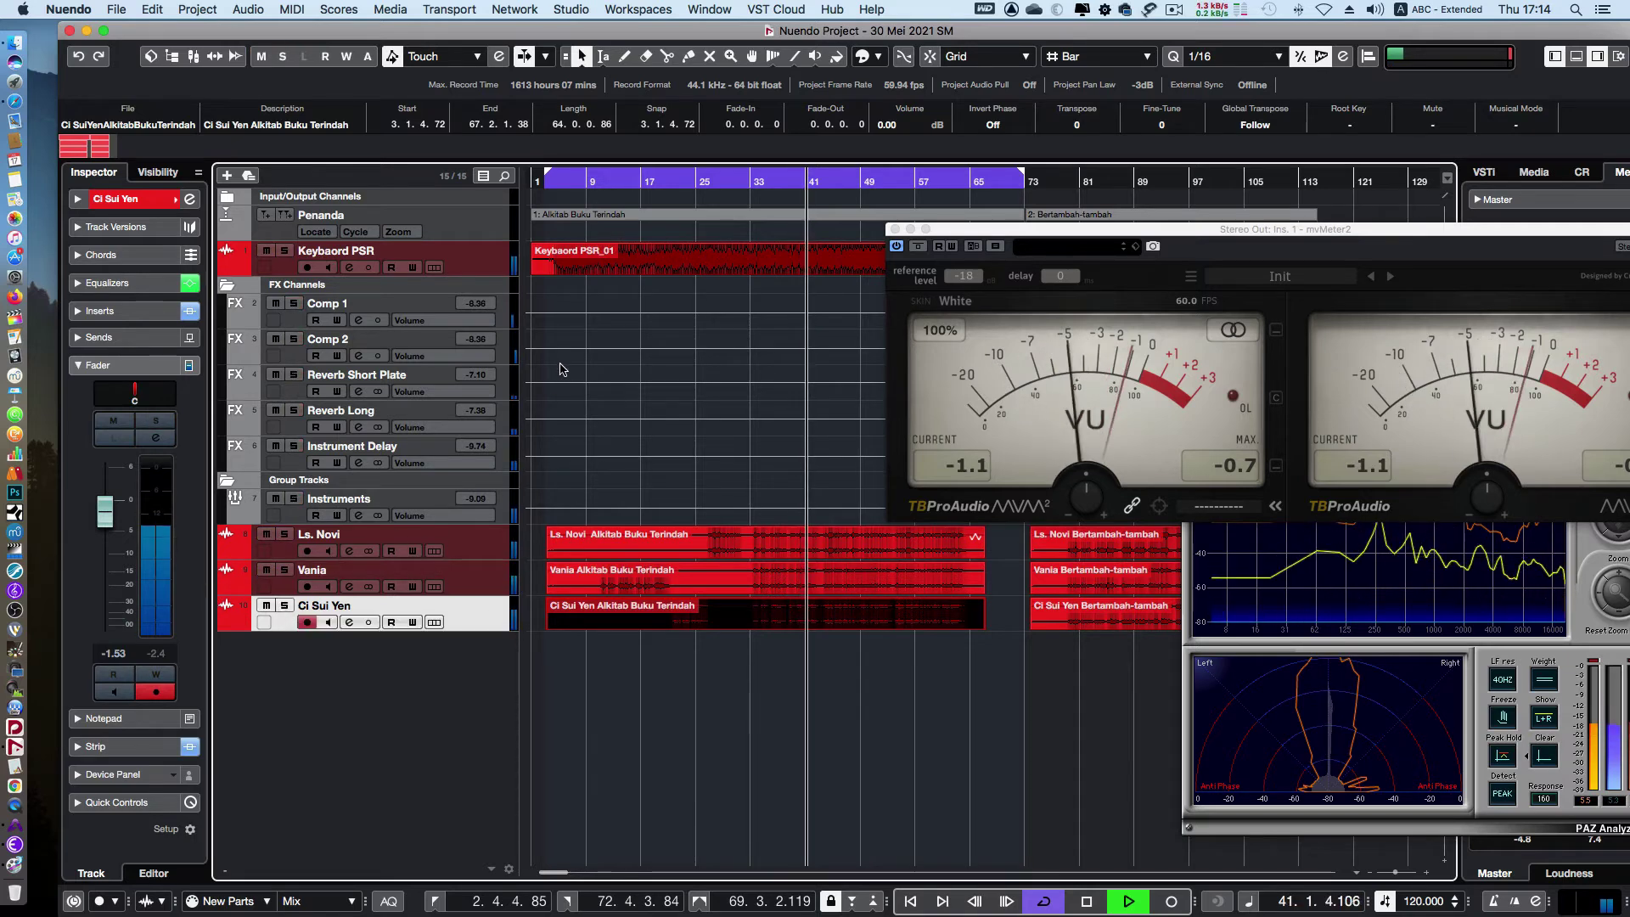
pyautogui.click(471, 580)
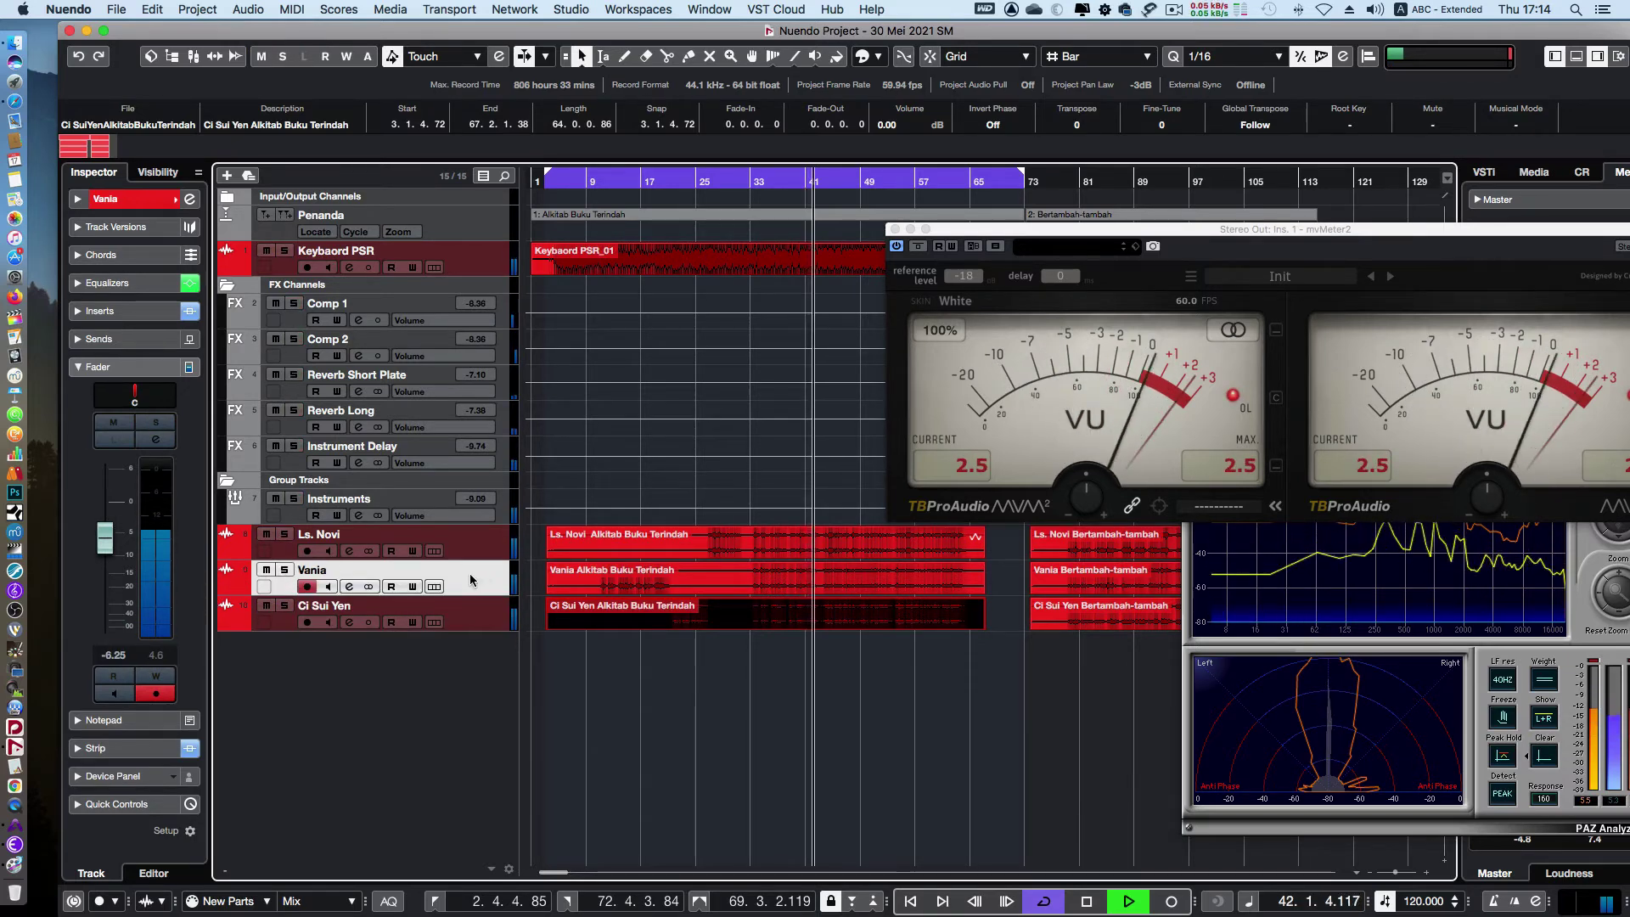
pyautogui.click(428, 542)
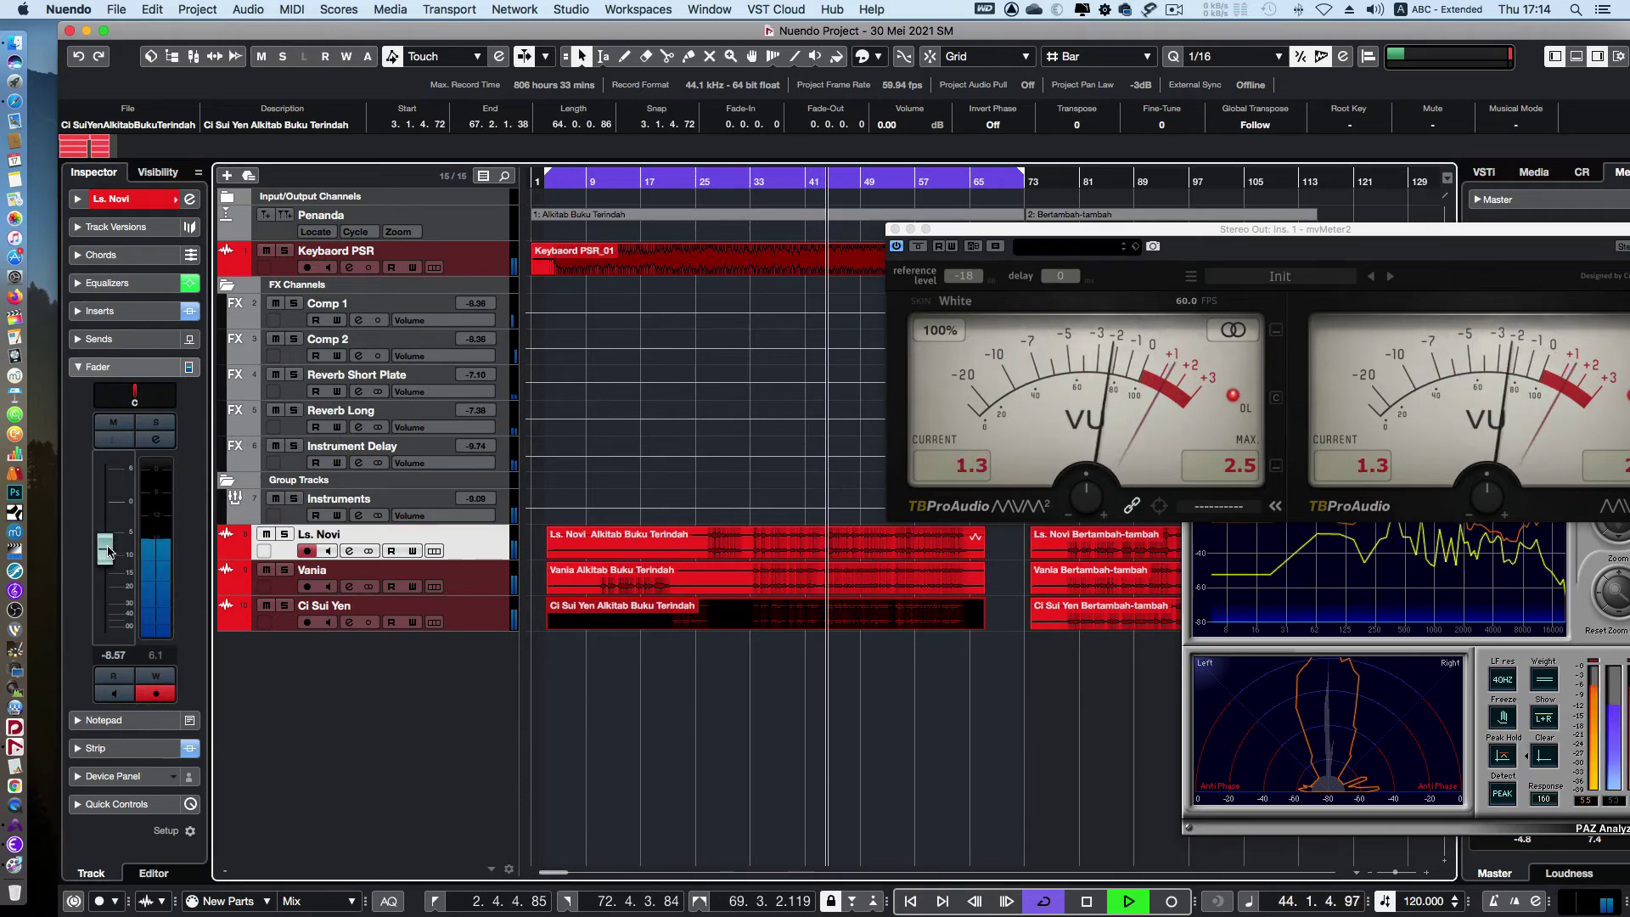
pyautogui.click(483, 585)
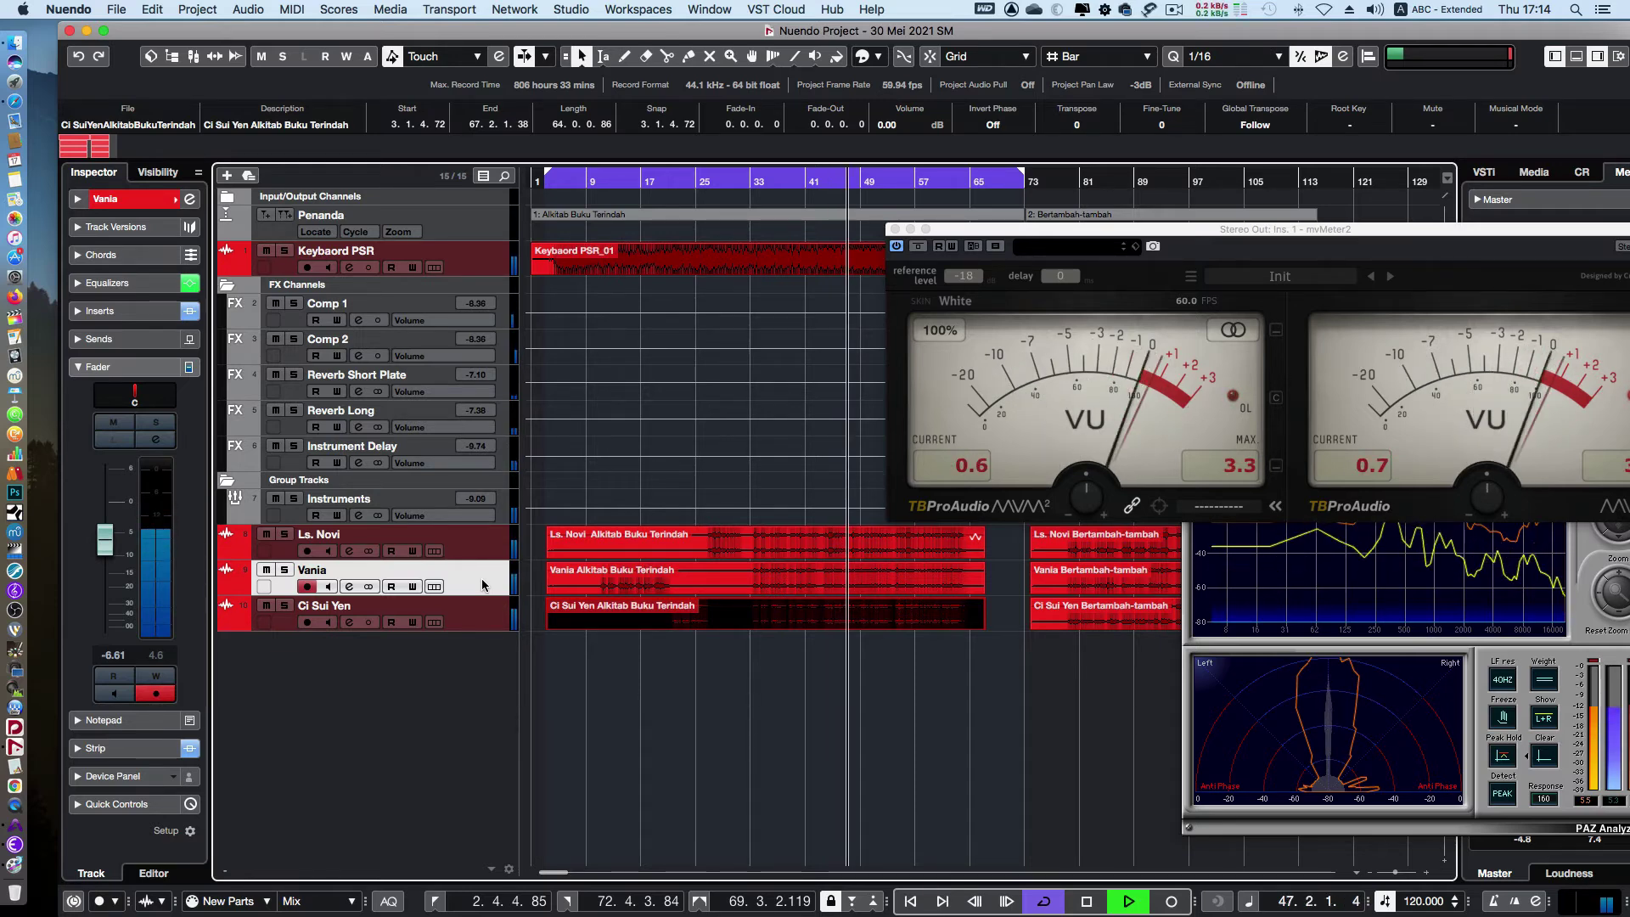
# Solo the third vocal again, open its first clip in the sample editor, and enable VariAudio editing
pyautogui.click(287, 606)
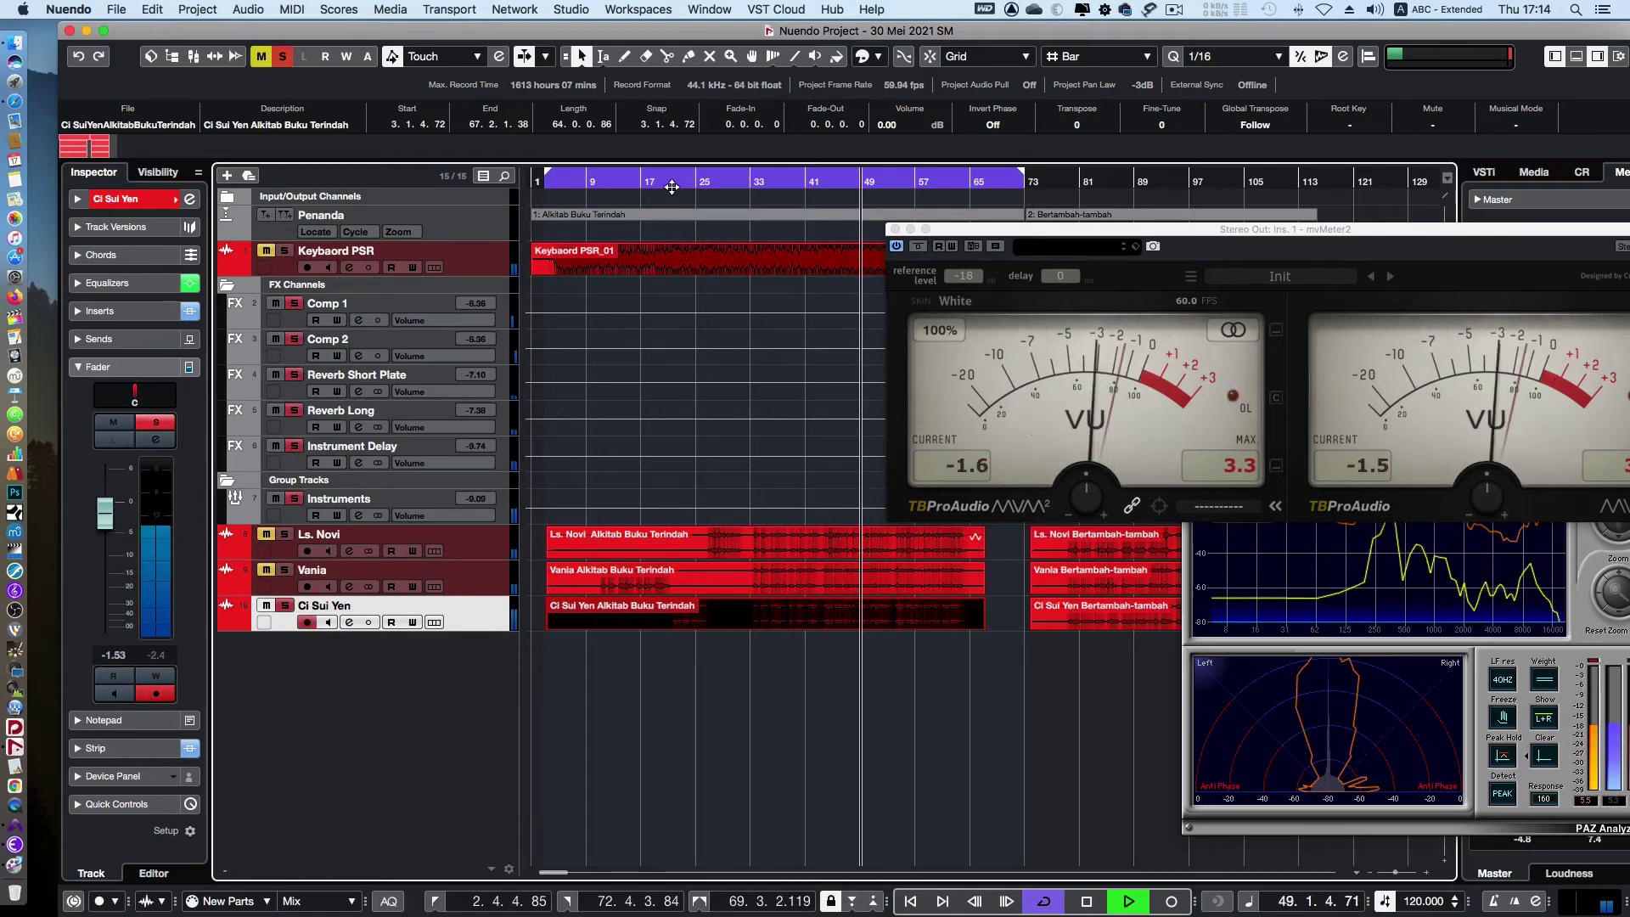
pyautogui.click(673, 340)
pyautogui.doubleClick(718, 615)
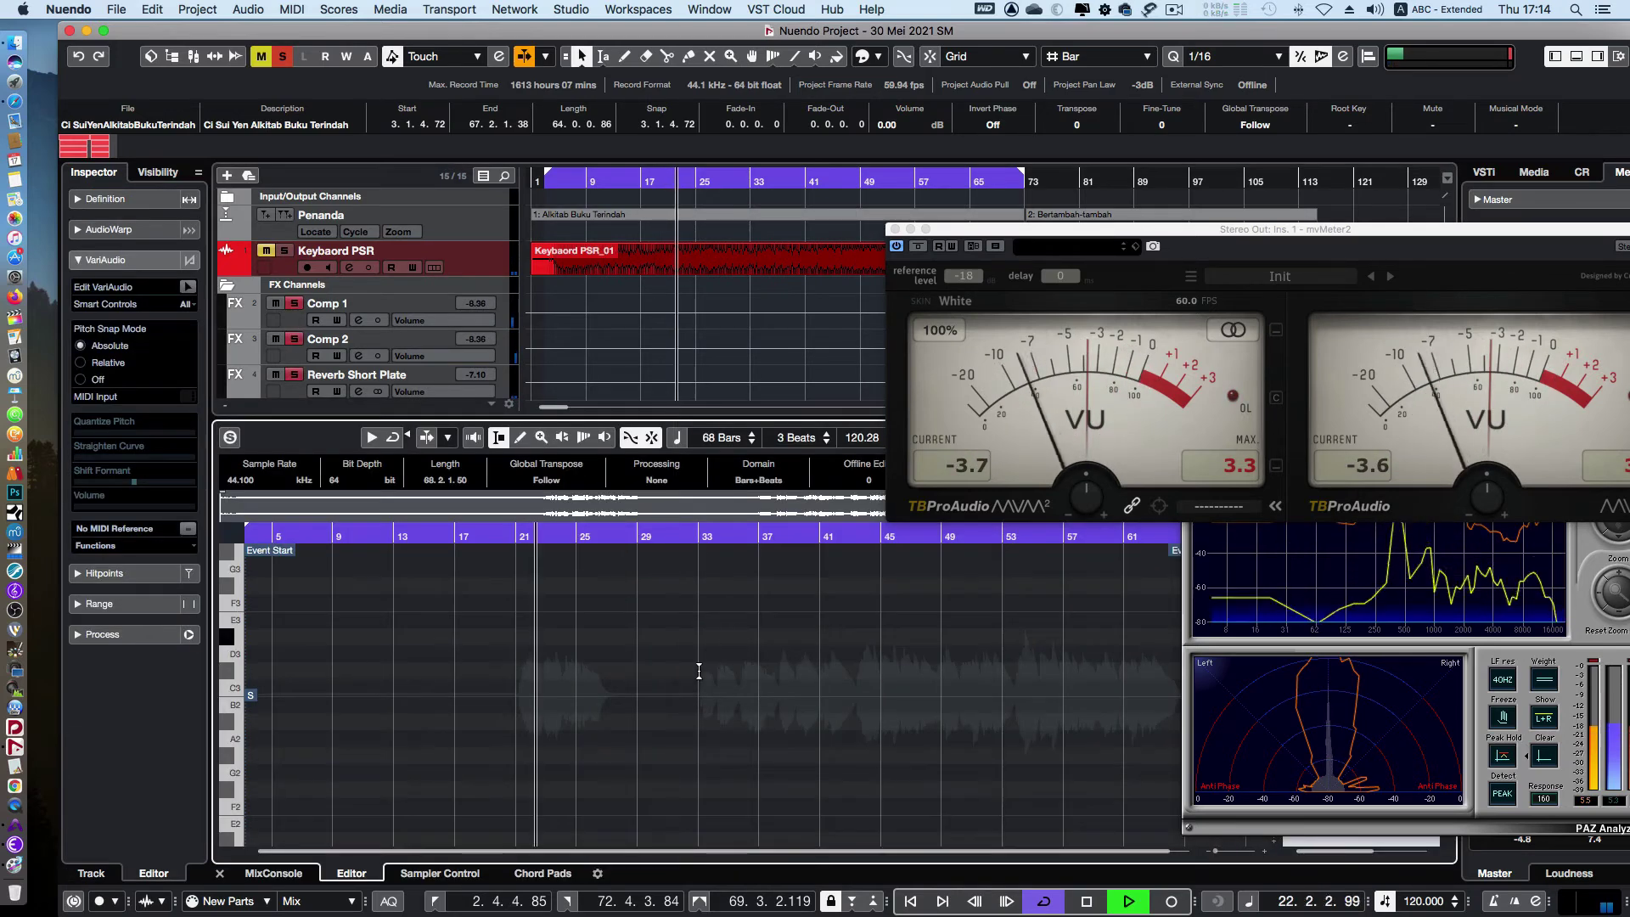
pyautogui.click(187, 284)
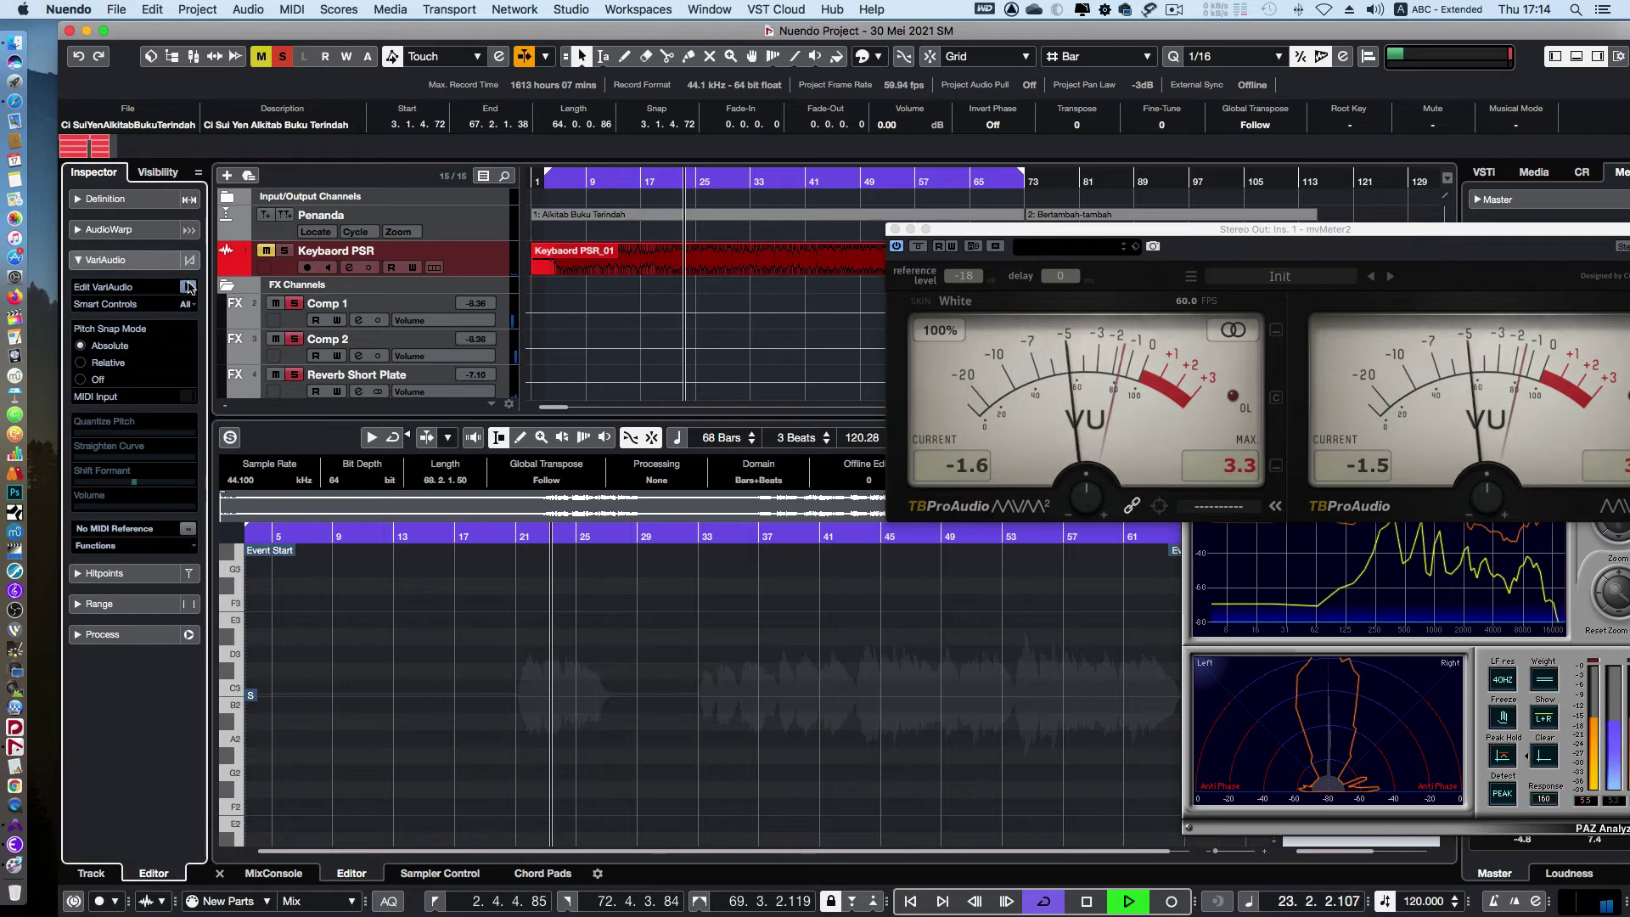
pyautogui.click(188, 285)
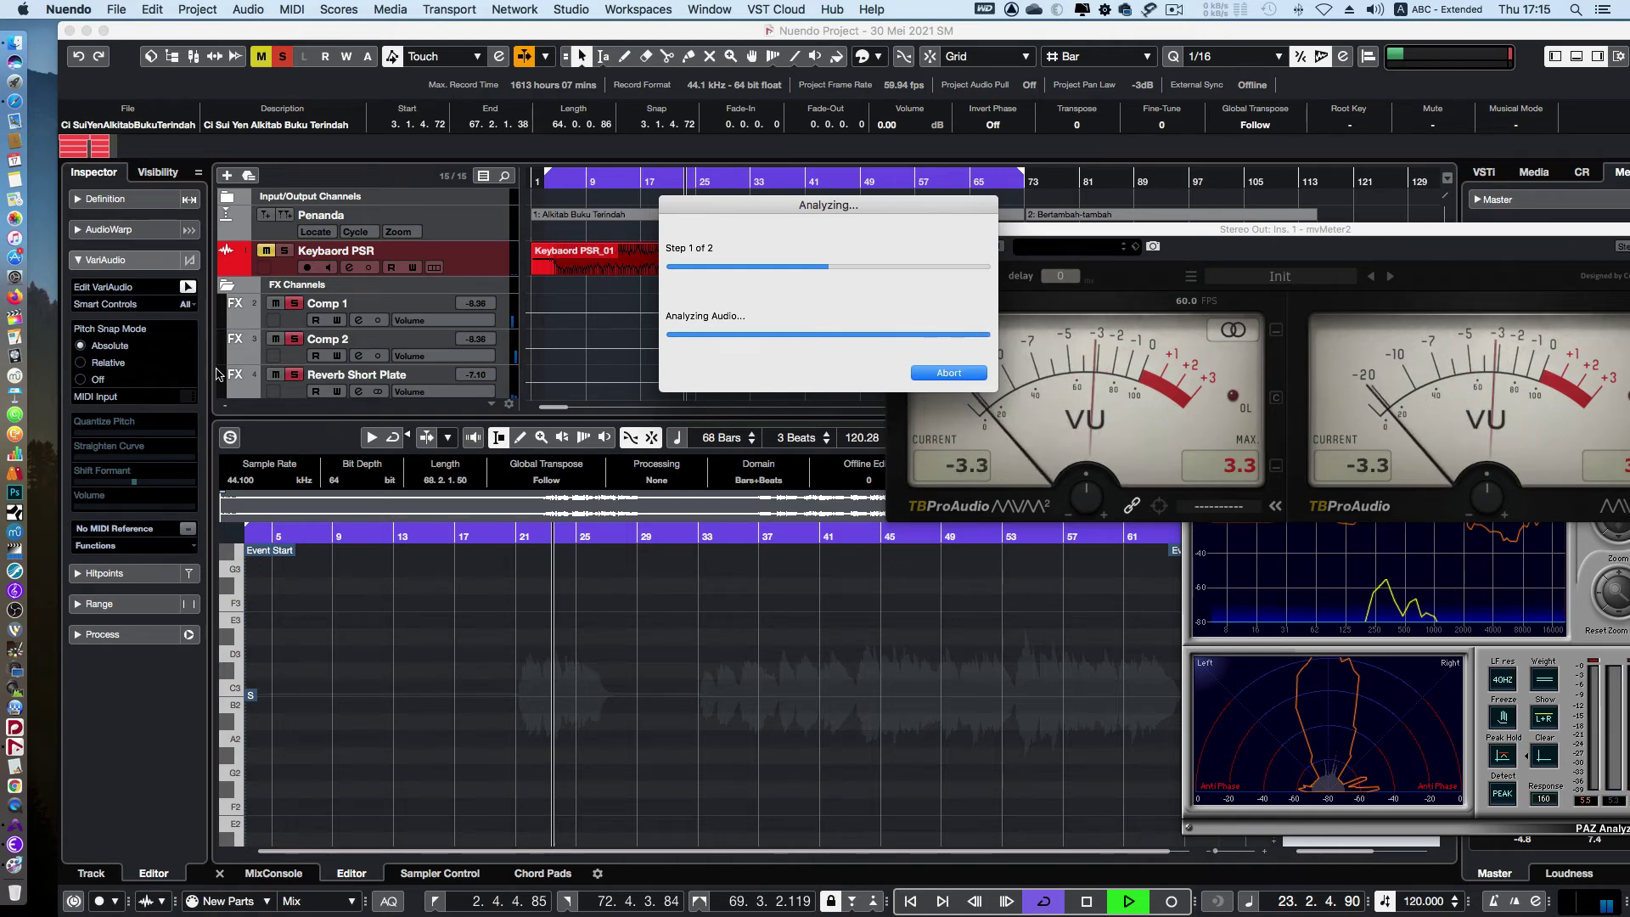
# Zoom in on the detected notes around bar 21 and play the phrase from just after 21.2
pyautogui.click(503, 538)
pyautogui.moveTo(1216, 850); pyautogui.dragTo(1233, 851)
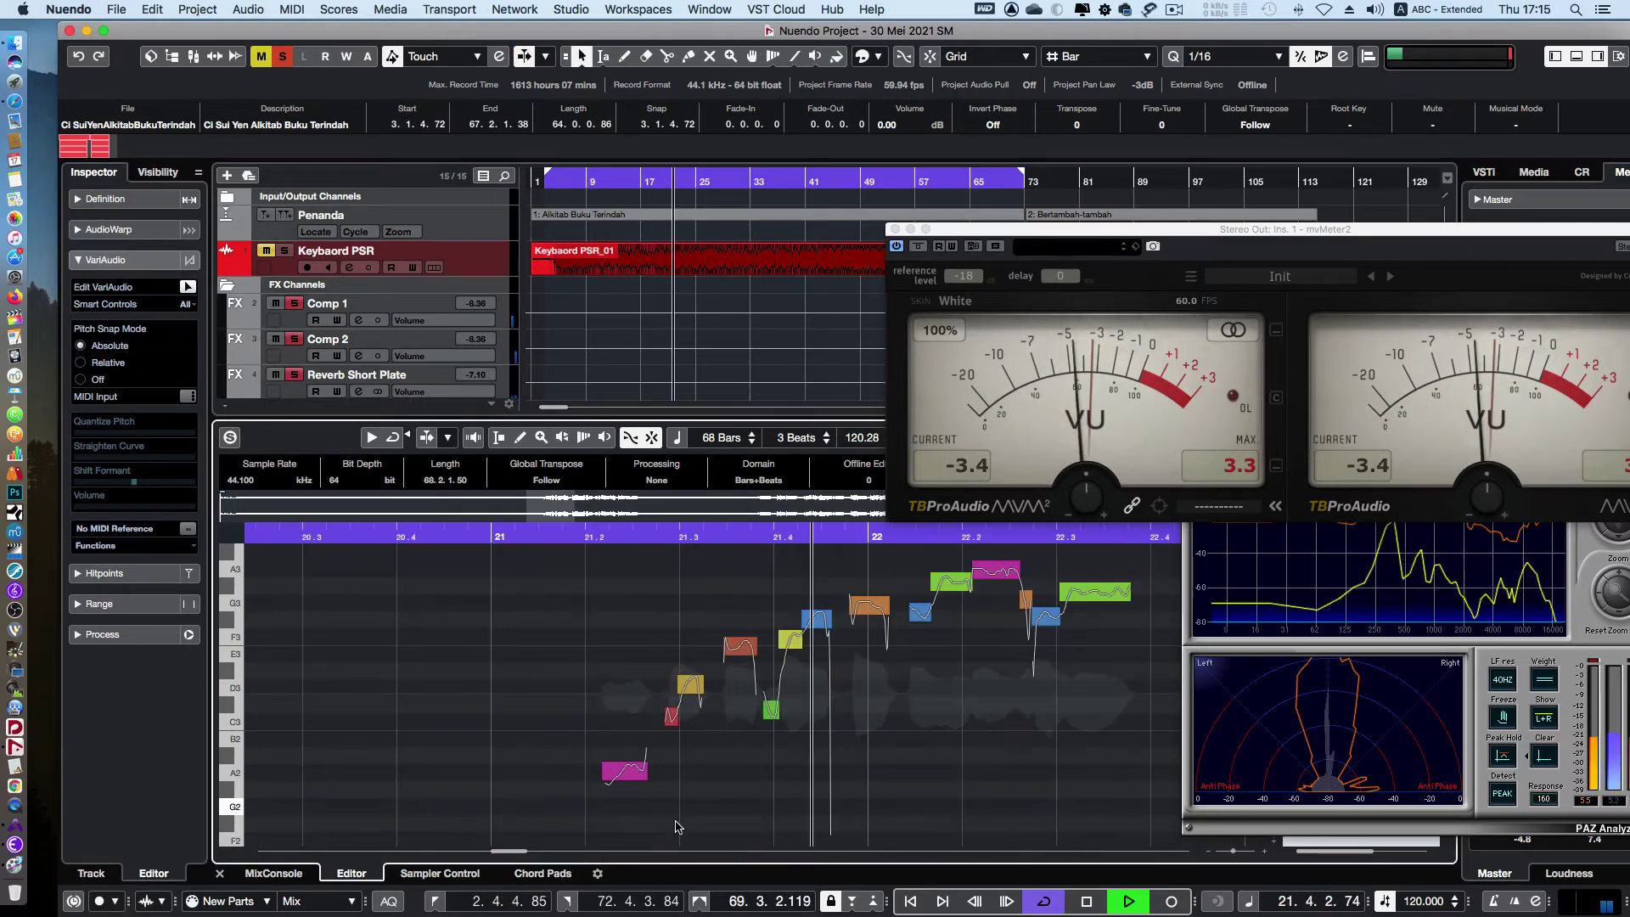
pyautogui.press('space')
pyautogui.click(601, 532)
pyautogui.press('space')
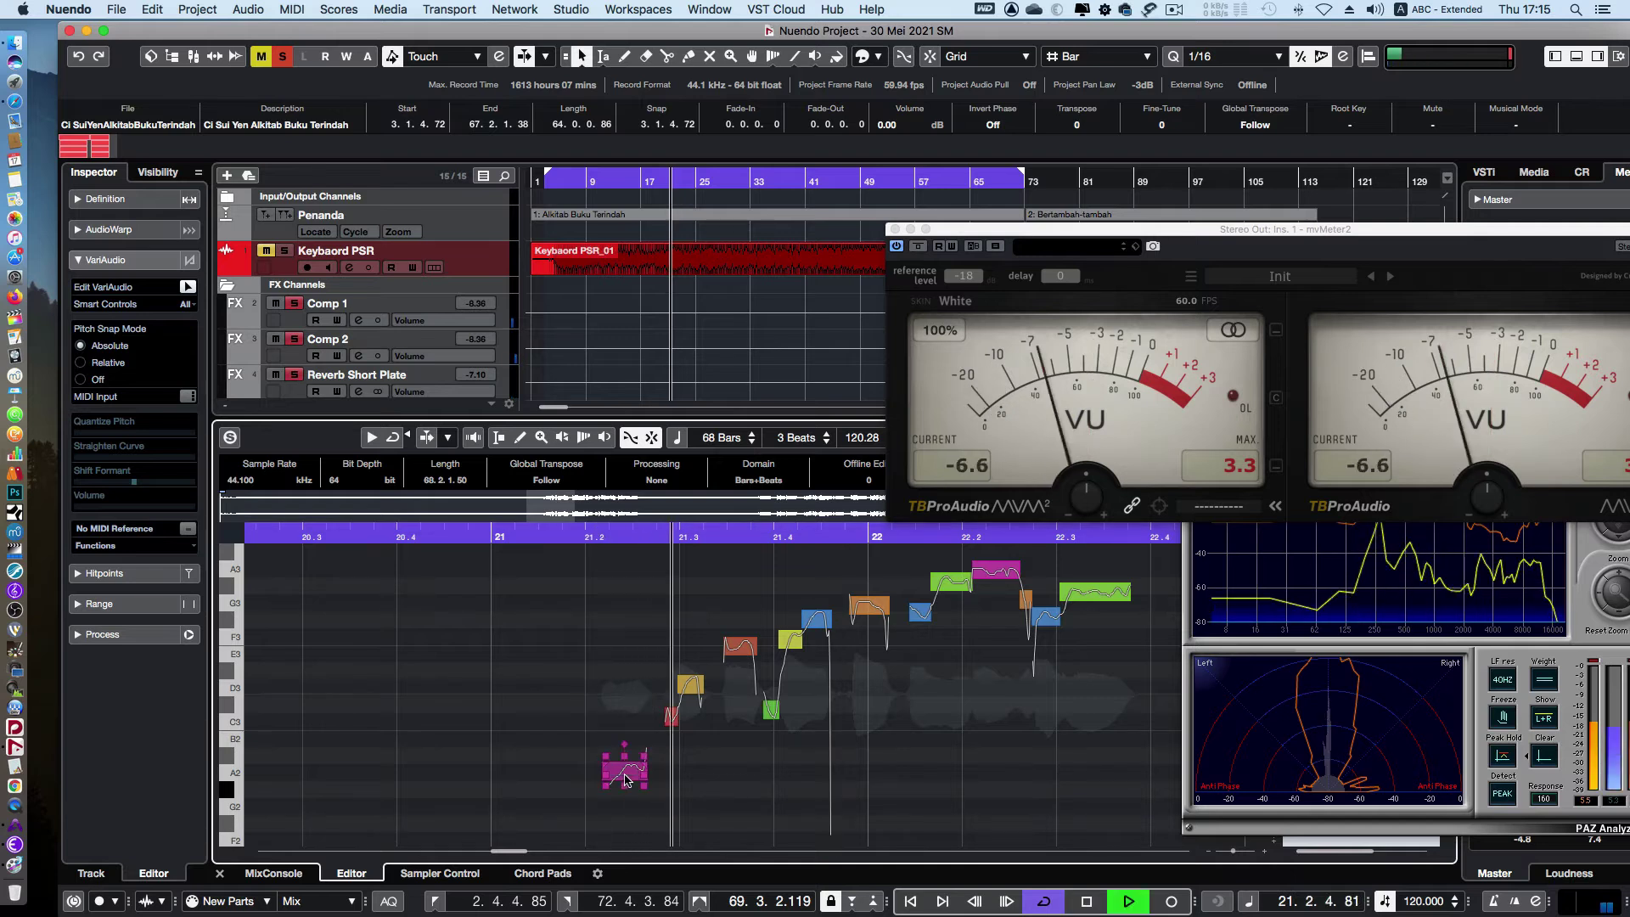
# Retune the phrase's first note after 21.2 by ear, trying A#2 before settling on A2
pyautogui.click(630, 769)
pyautogui.press('Up')
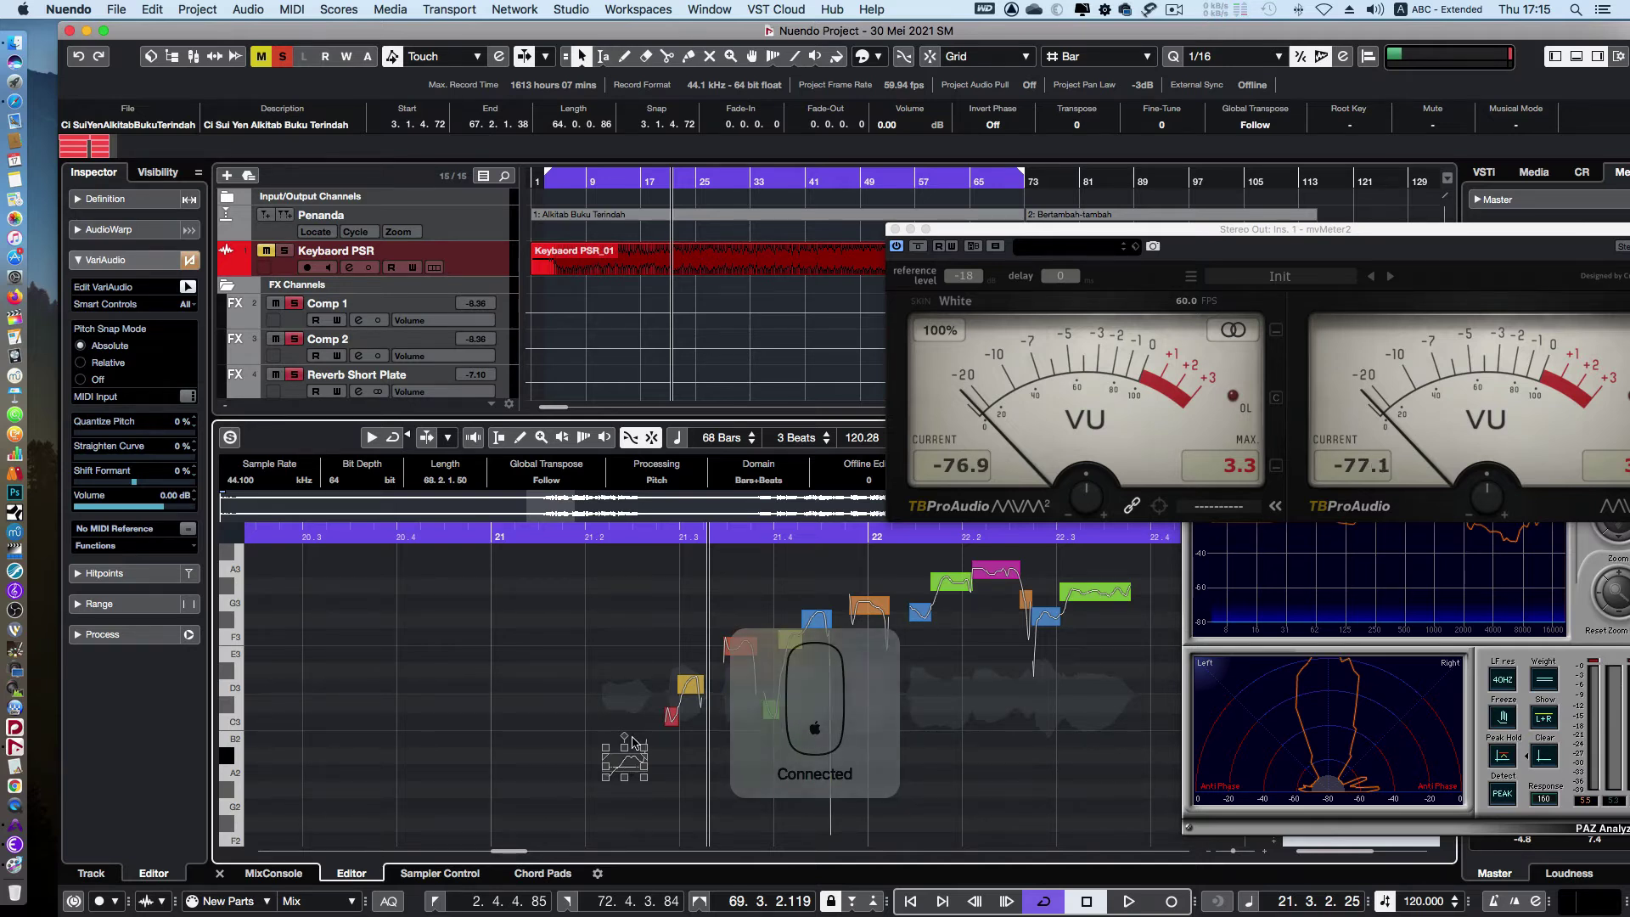
pyautogui.click(574, 539)
pyautogui.press('space')
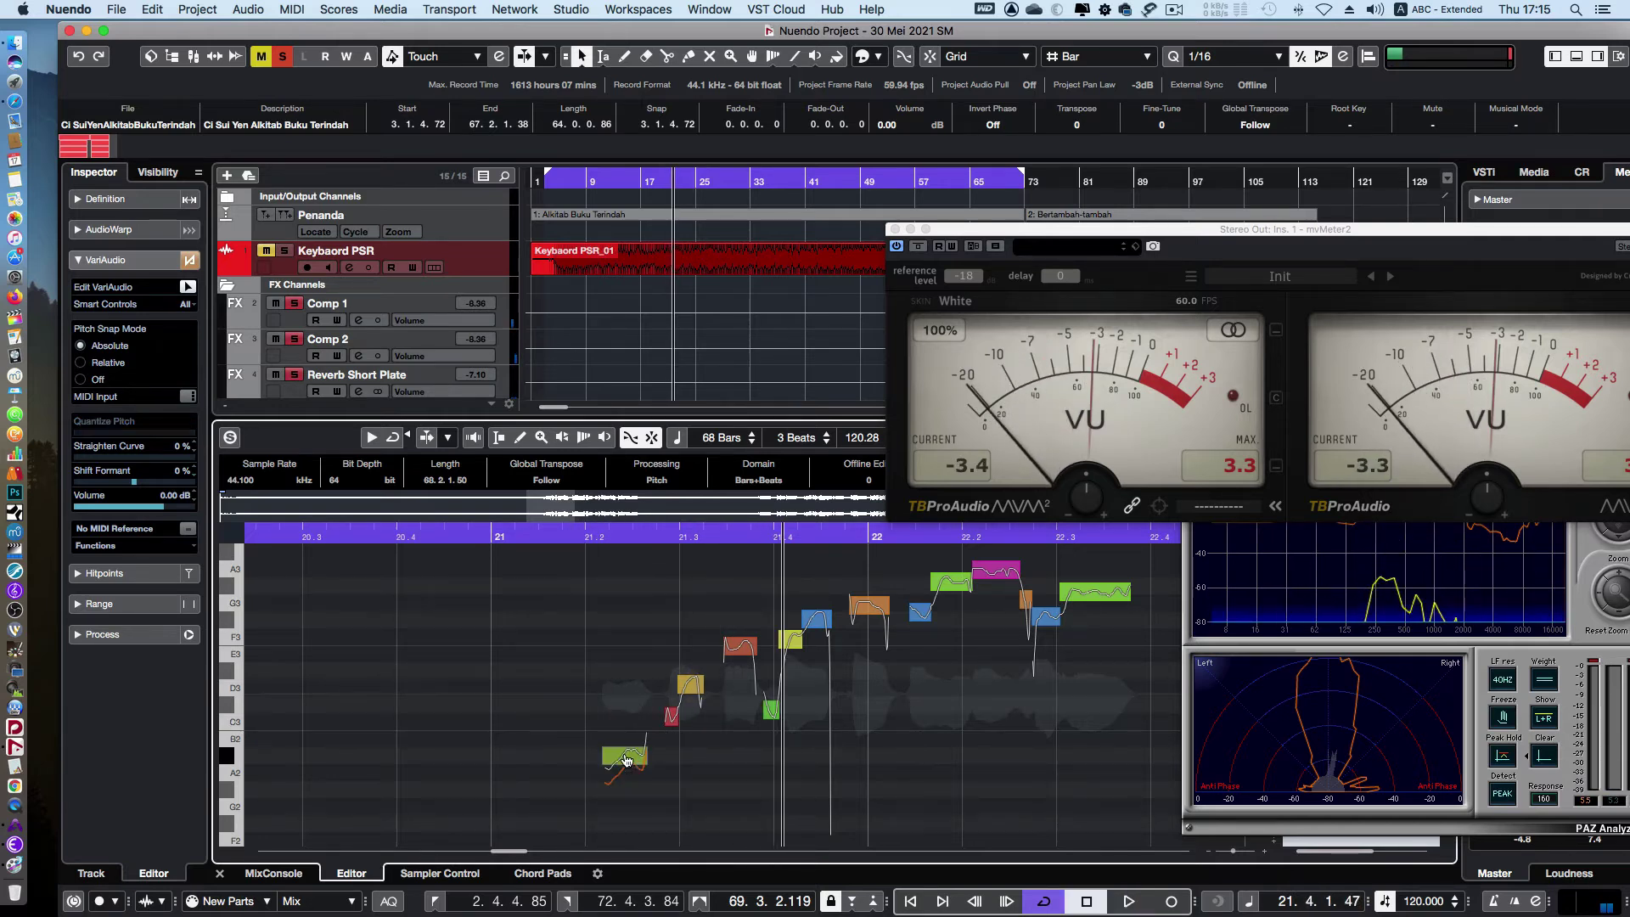
pyautogui.click(562, 536)
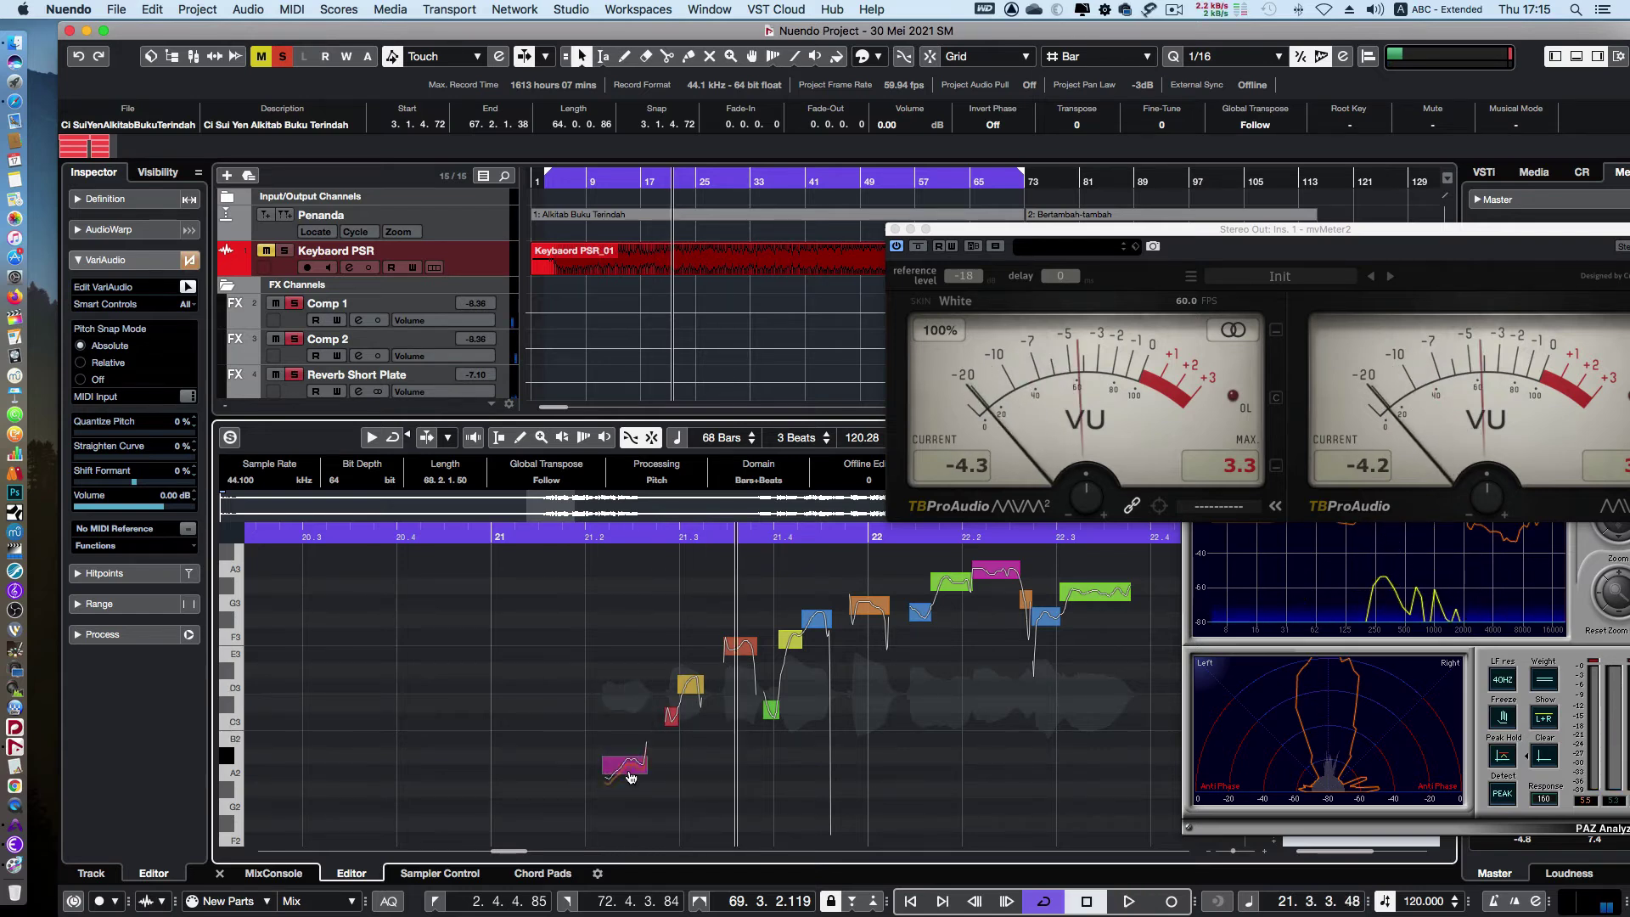
pyautogui.press('space')
pyautogui.press('space')
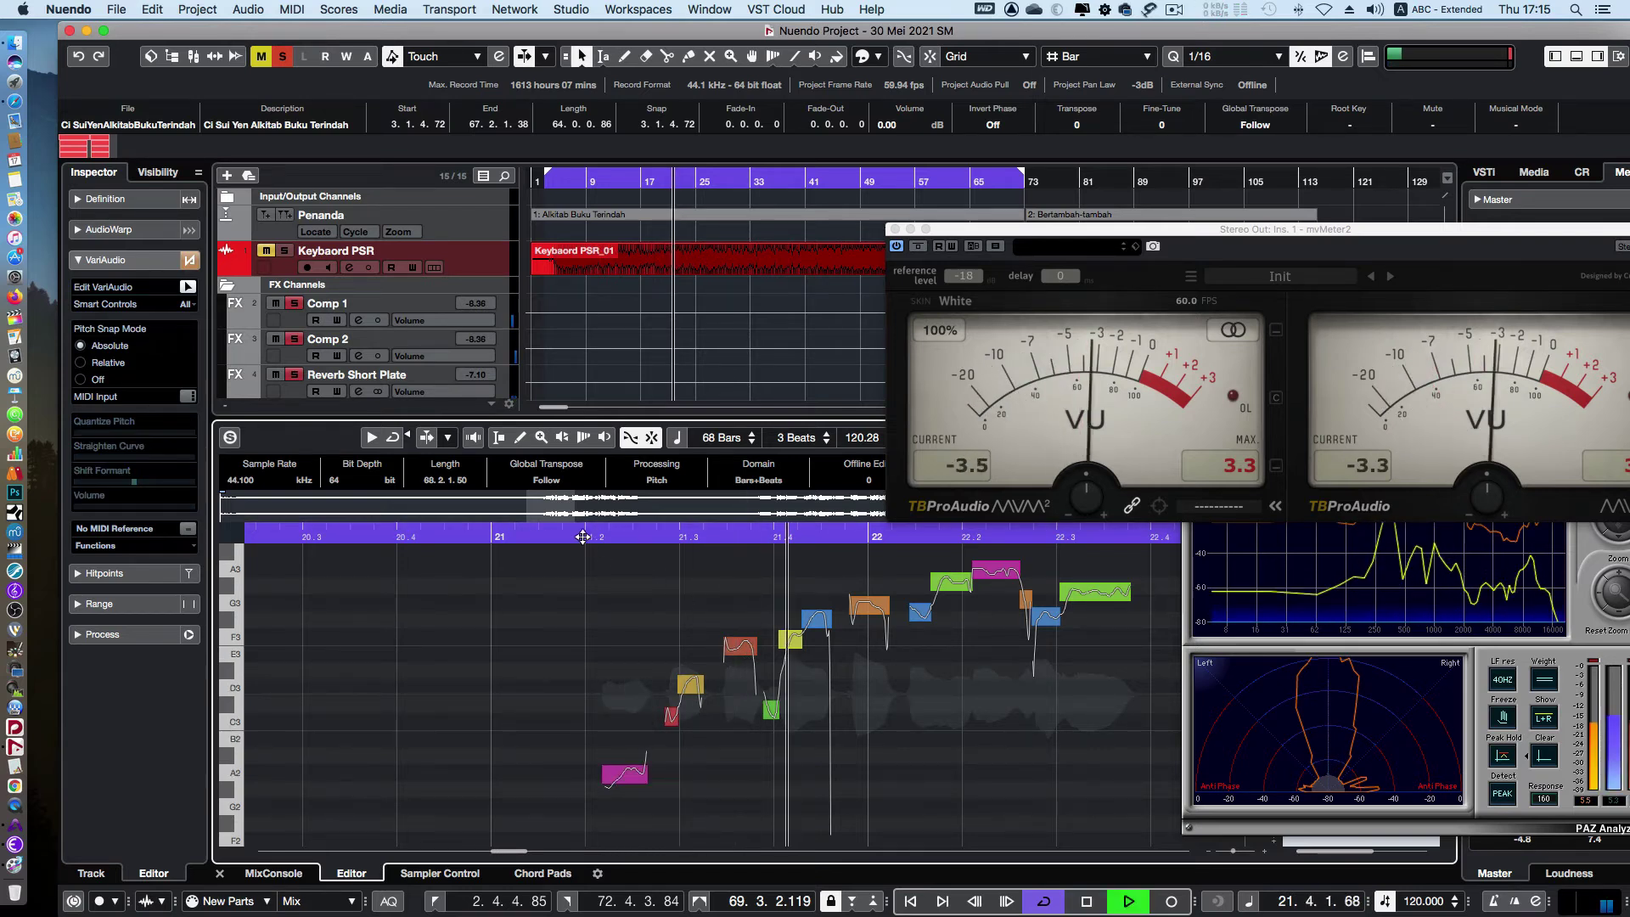
# Try the short note just before 21.3 at B2 and C#3, replaying the phrase to compare
pyautogui.click(577, 537)
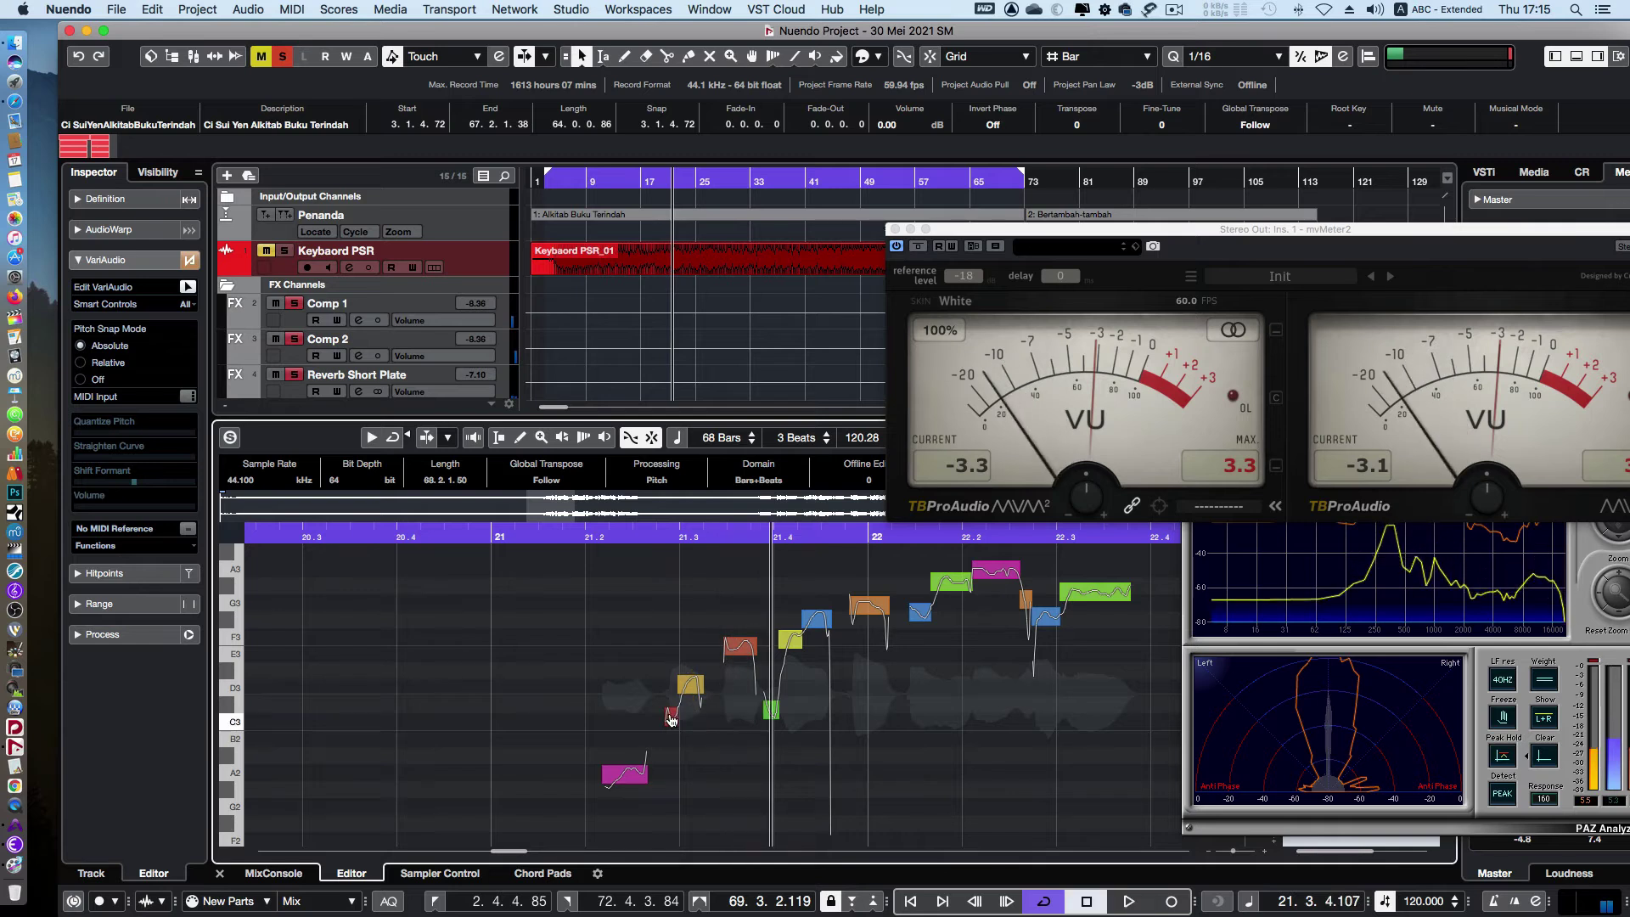
pyautogui.moveTo(671, 718); pyautogui.dragTo(673, 740)
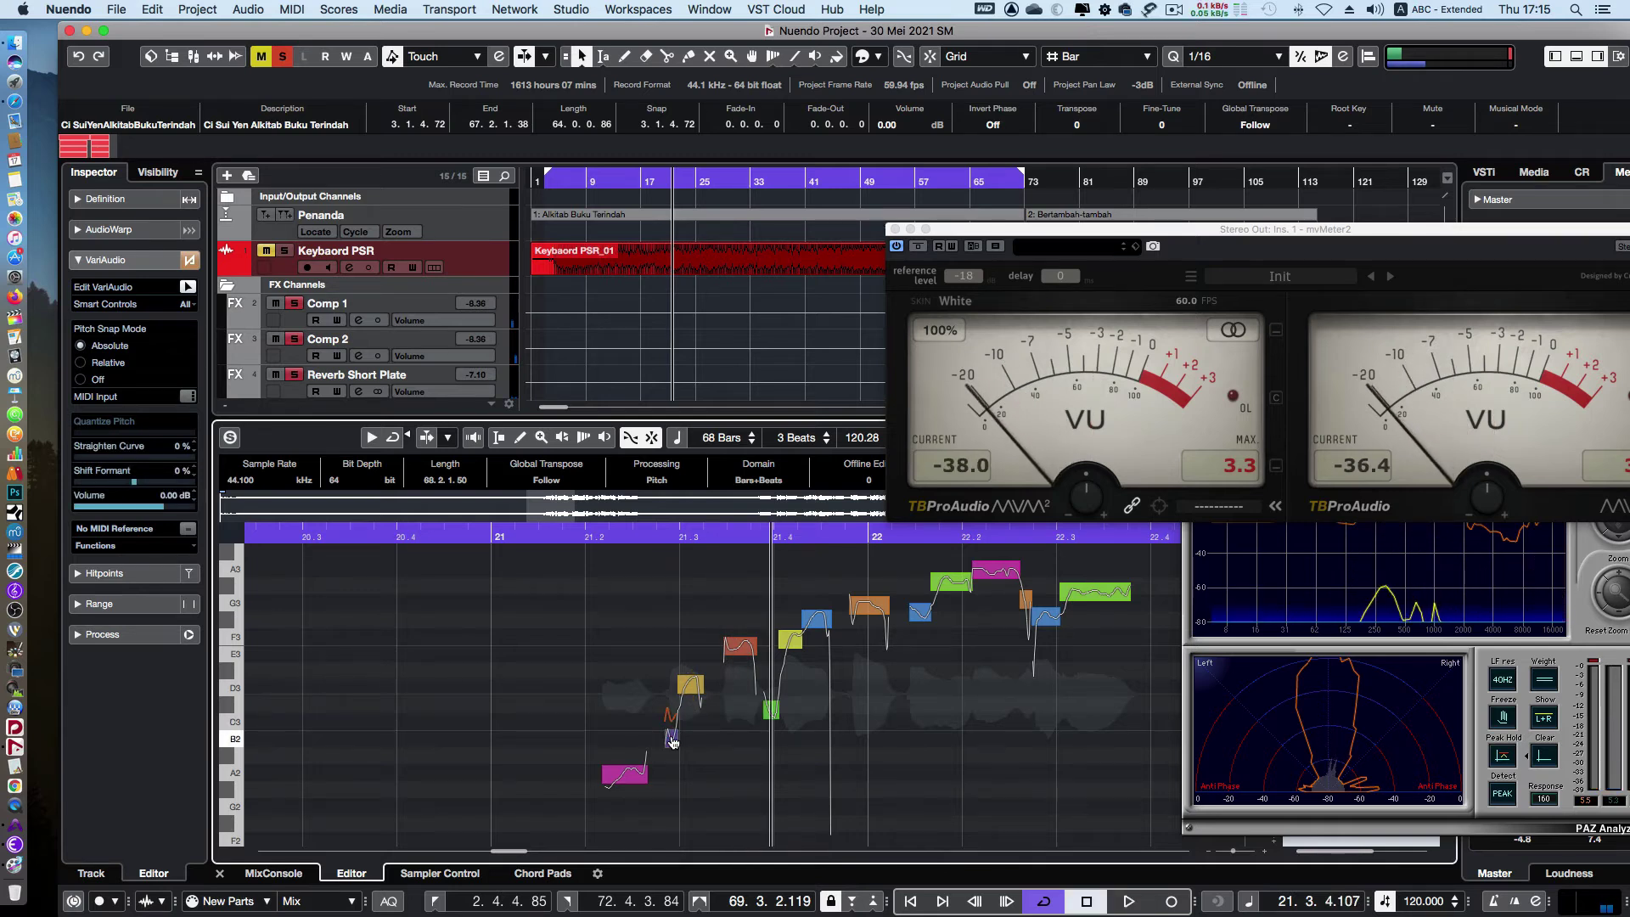
pyautogui.click(586, 536)
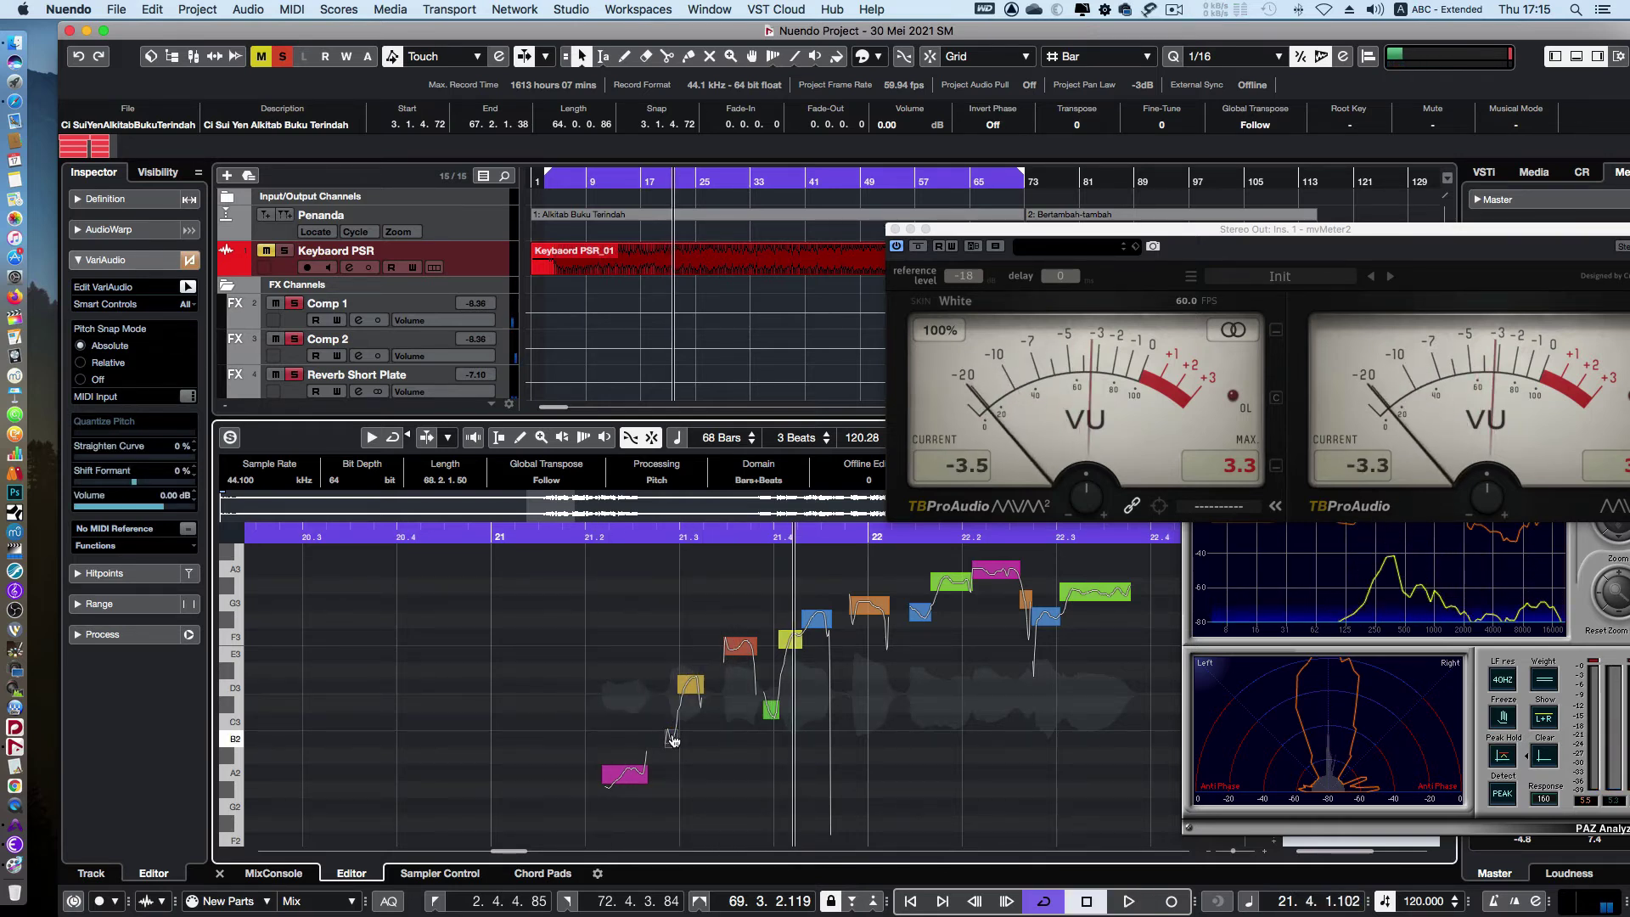
pyautogui.click(587, 539)
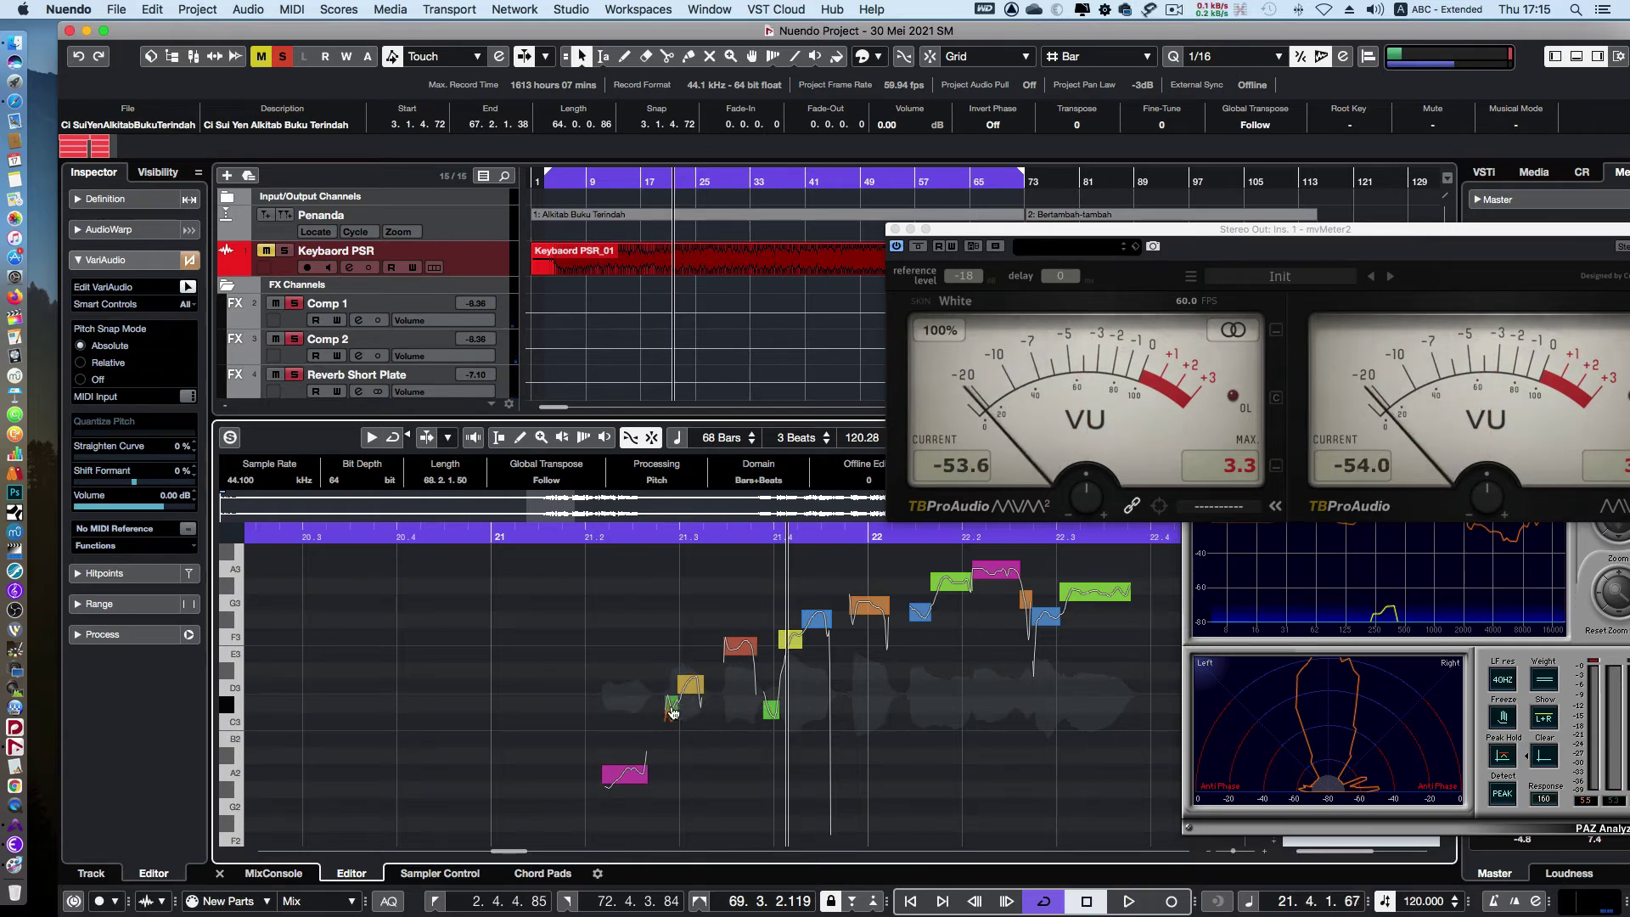
# Play on through bar 22, check the long note after 22.3, and continue listening towards bar 25
pyautogui.doubleClick(621, 536)
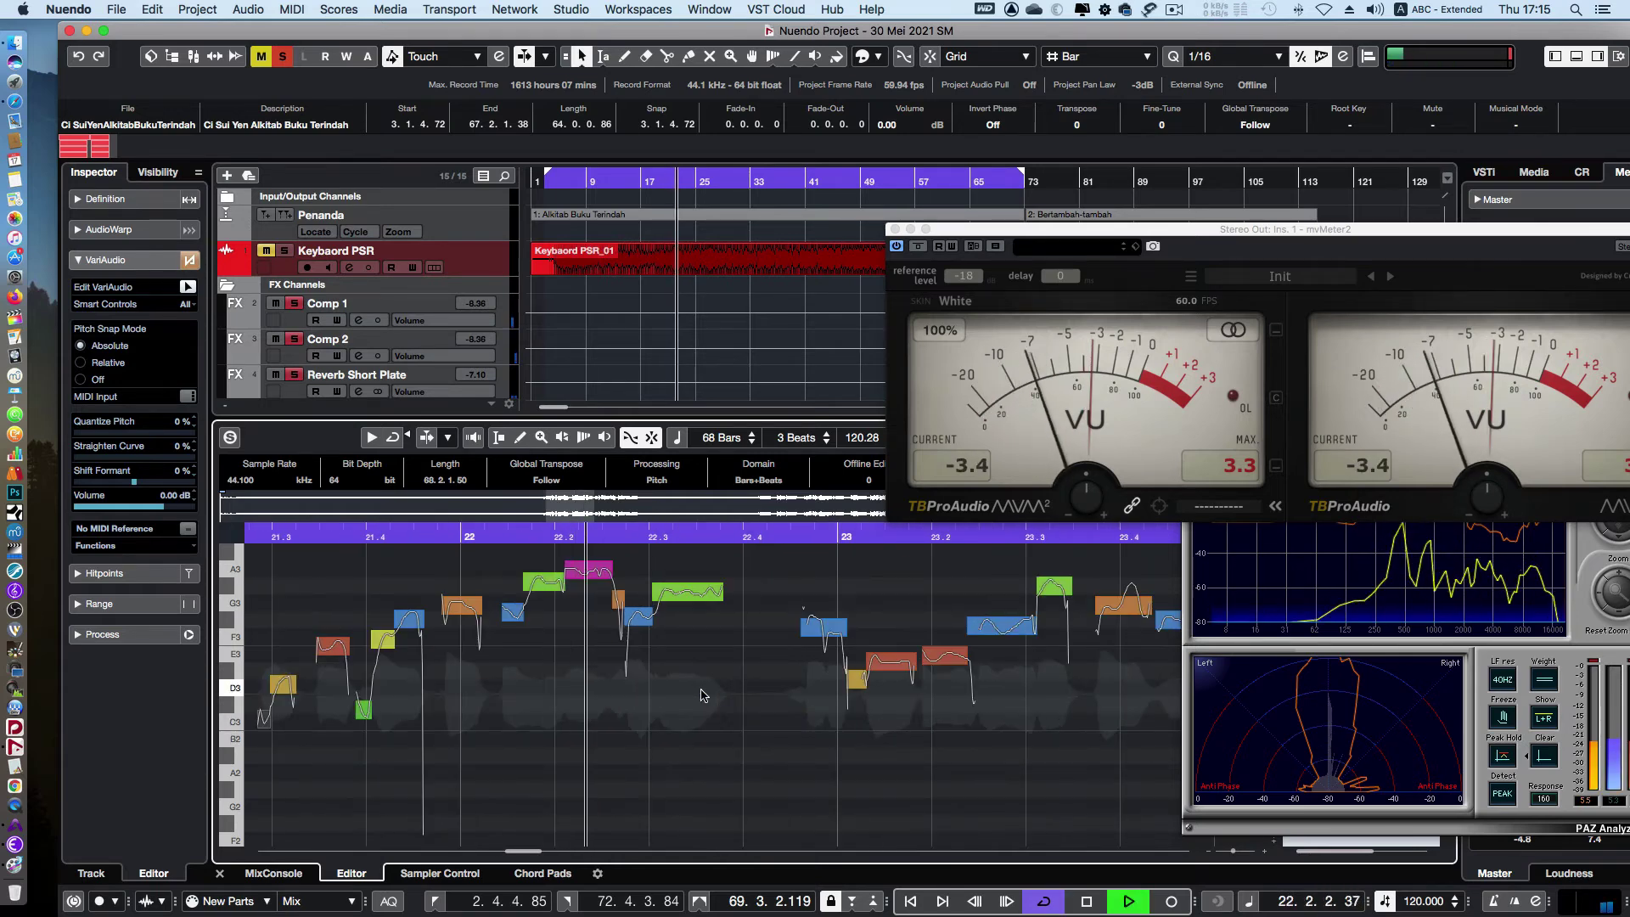
pyautogui.press('space')
pyautogui.click(692, 597)
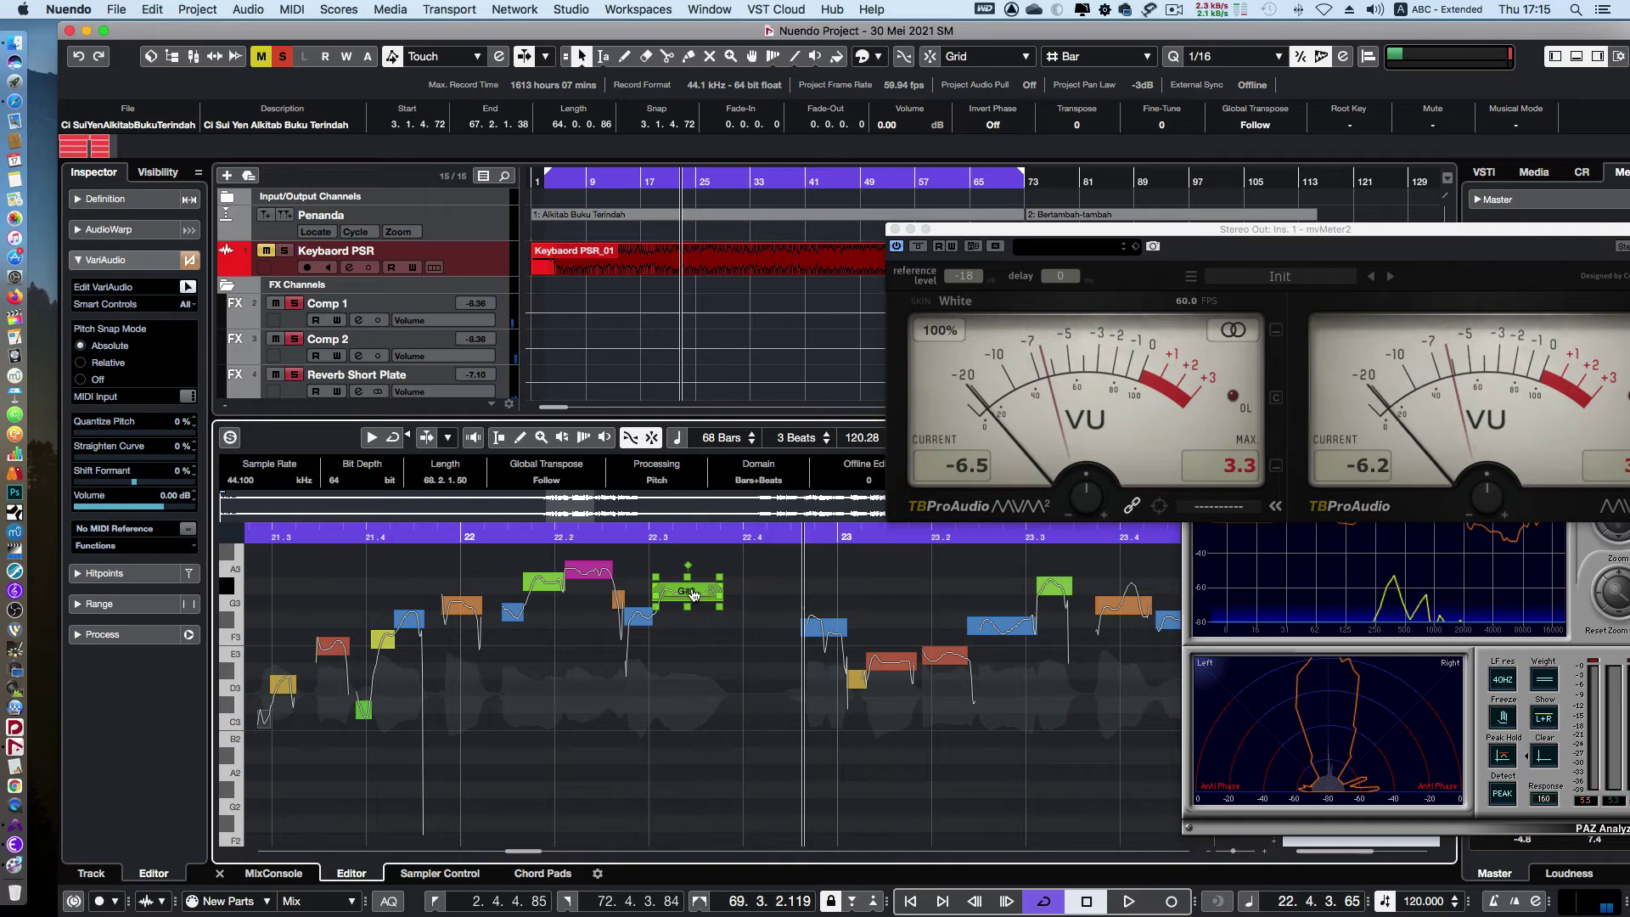
pyautogui.press('space')
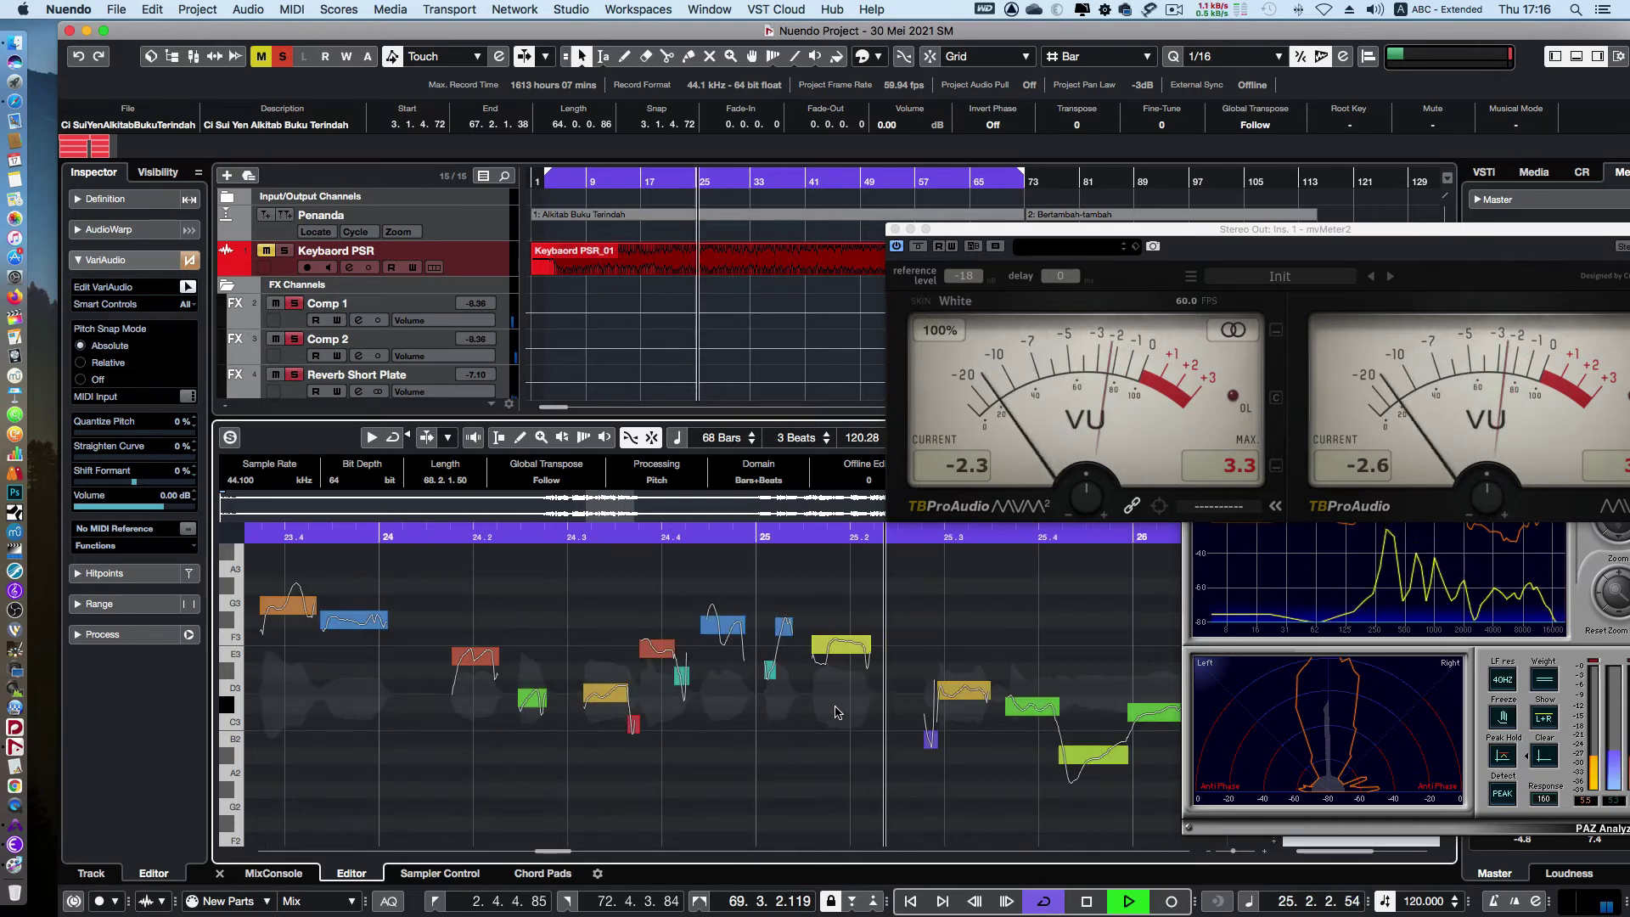
# Retune the long note just before 25.2 by ear, trying F3 before settling on E3, and keep listening past it
pyautogui.press('space')
pyautogui.click(842, 649)
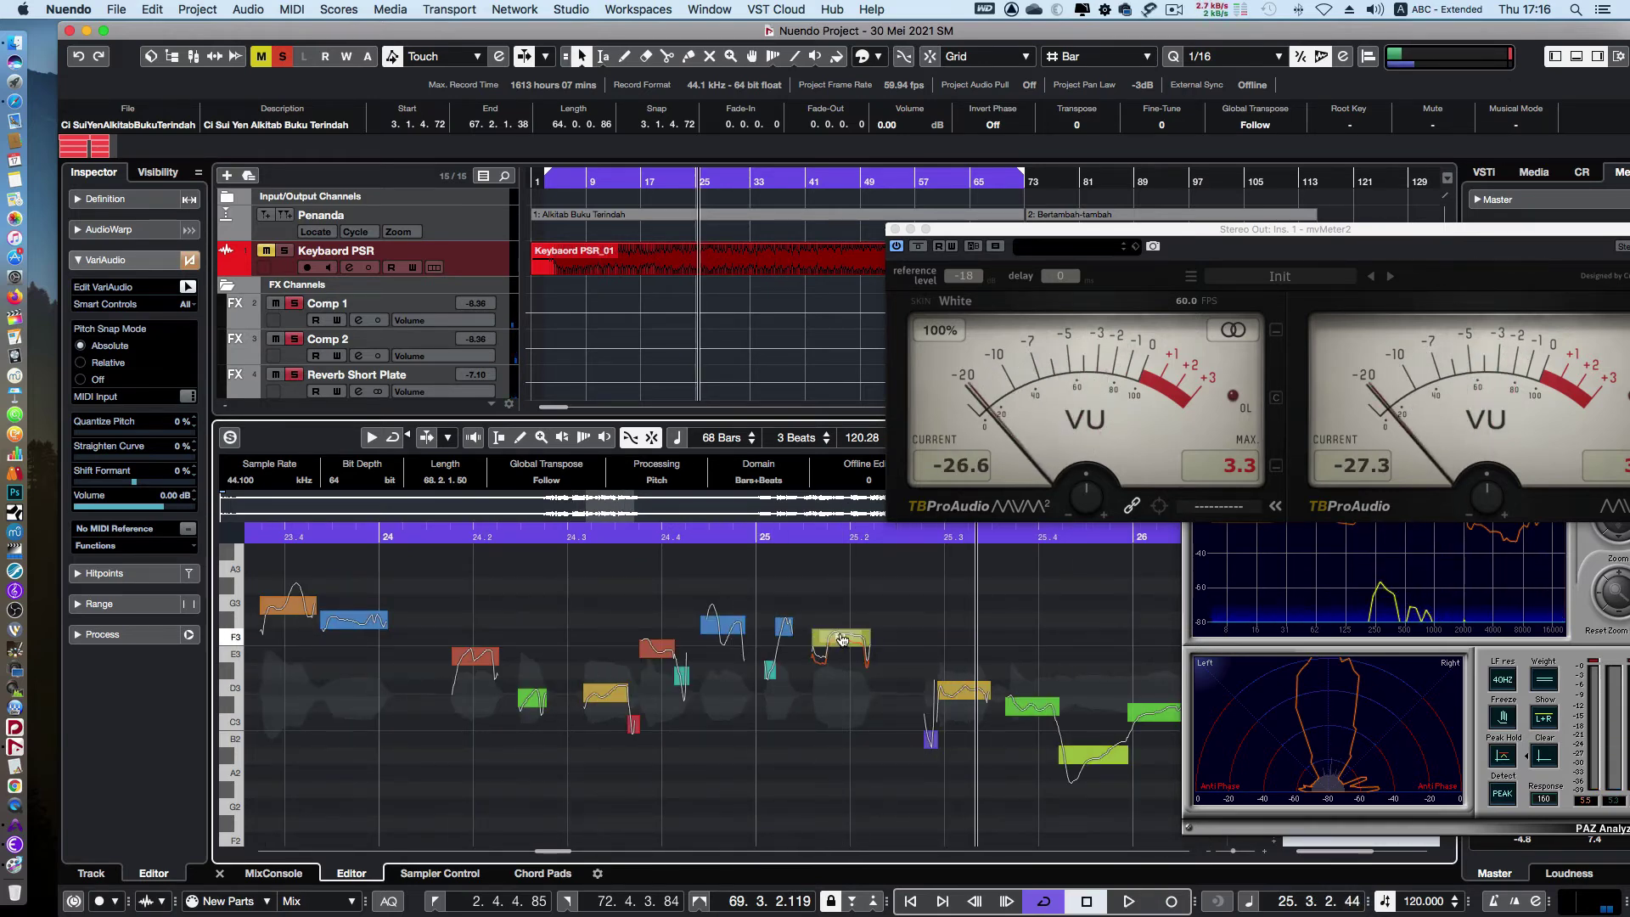
pyautogui.click(663, 536)
pyautogui.press('space')
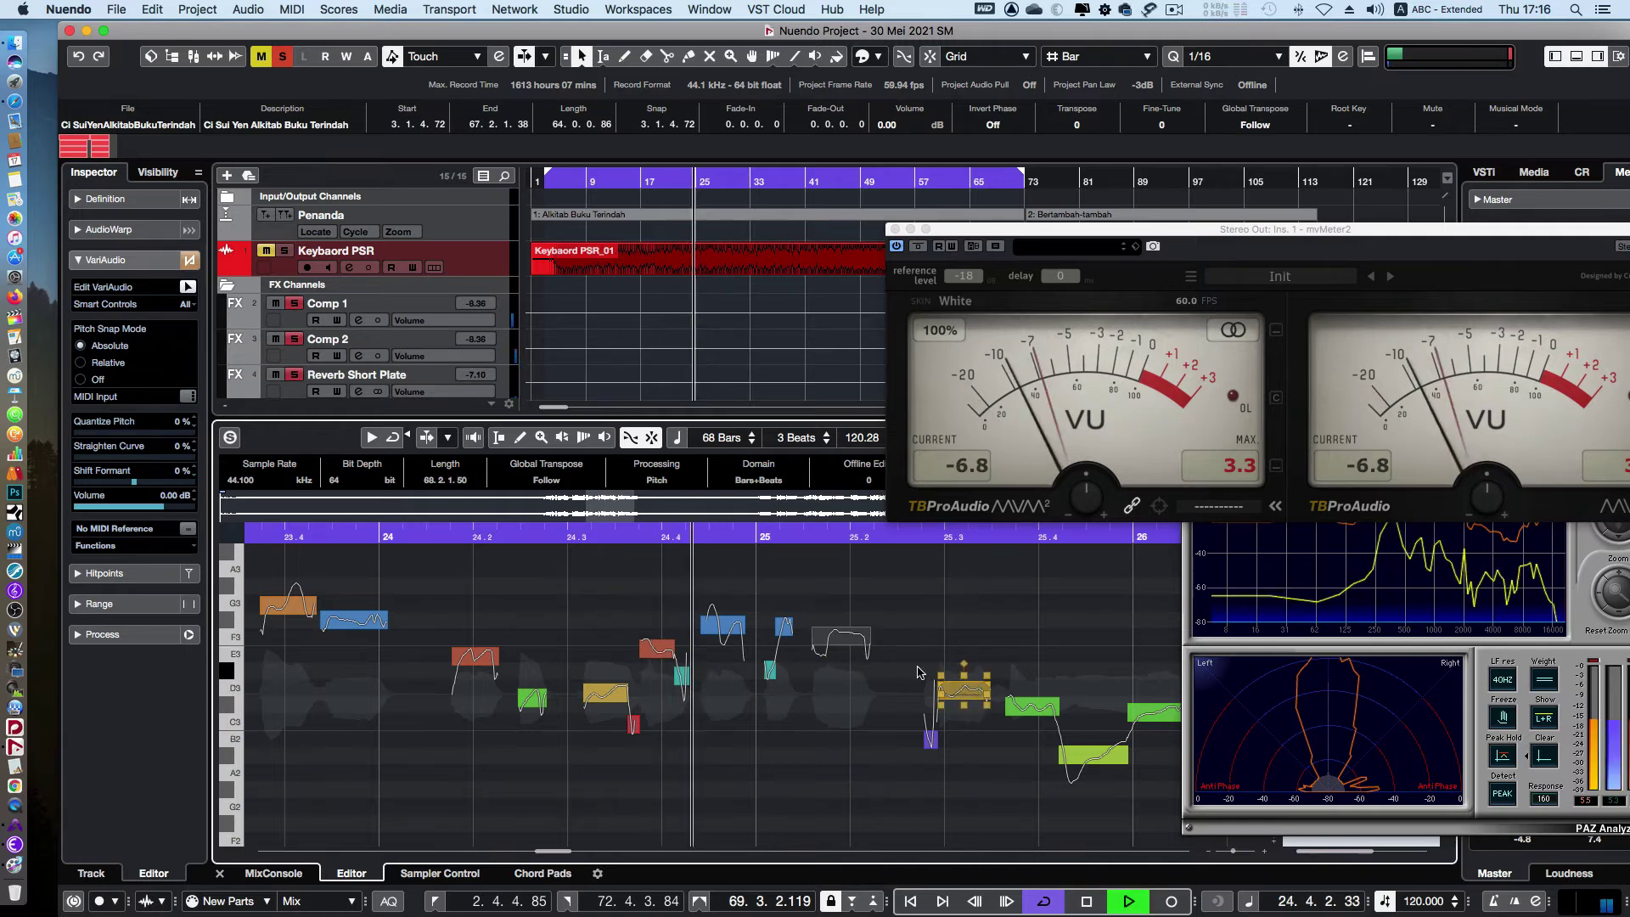
pyautogui.press('space')
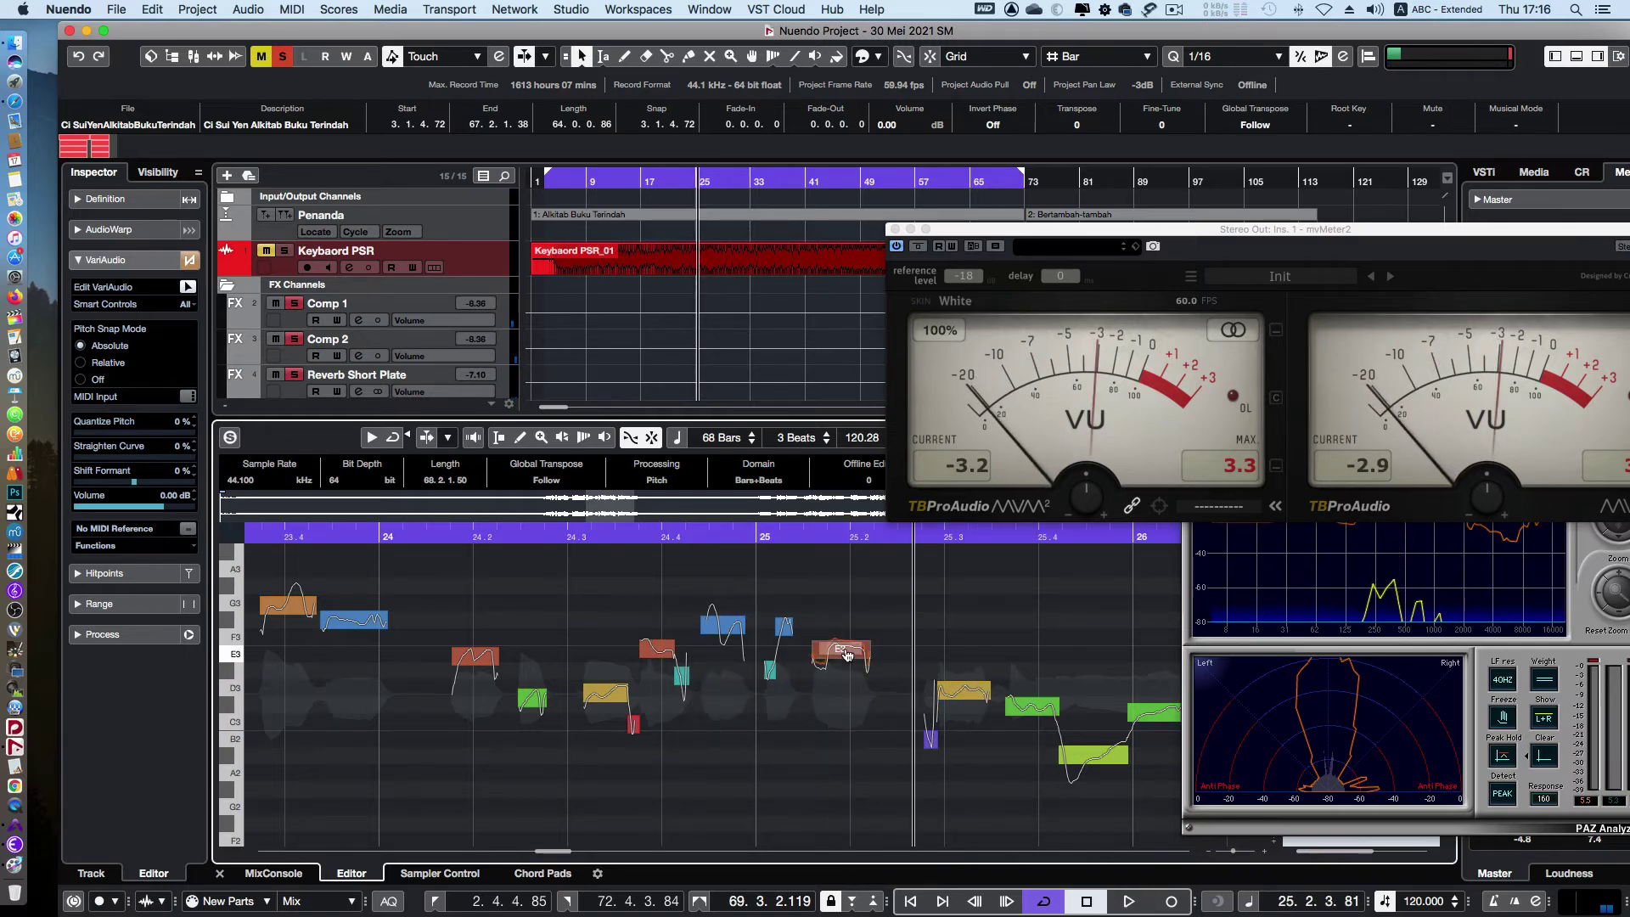
pyautogui.press('space')
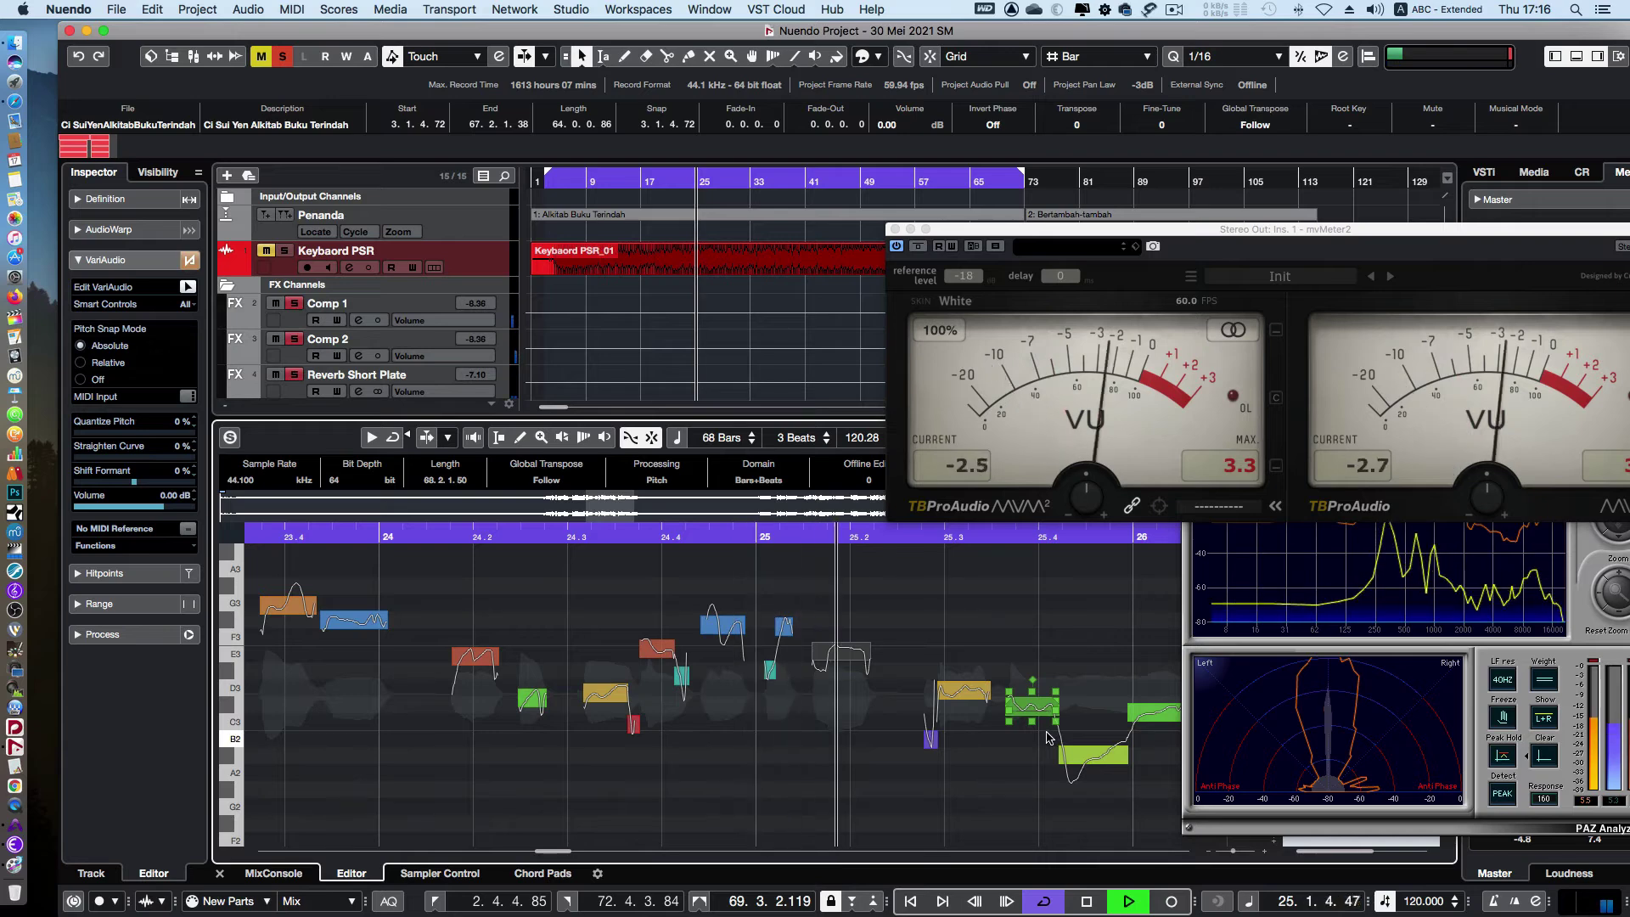
pyautogui.click(909, 712)
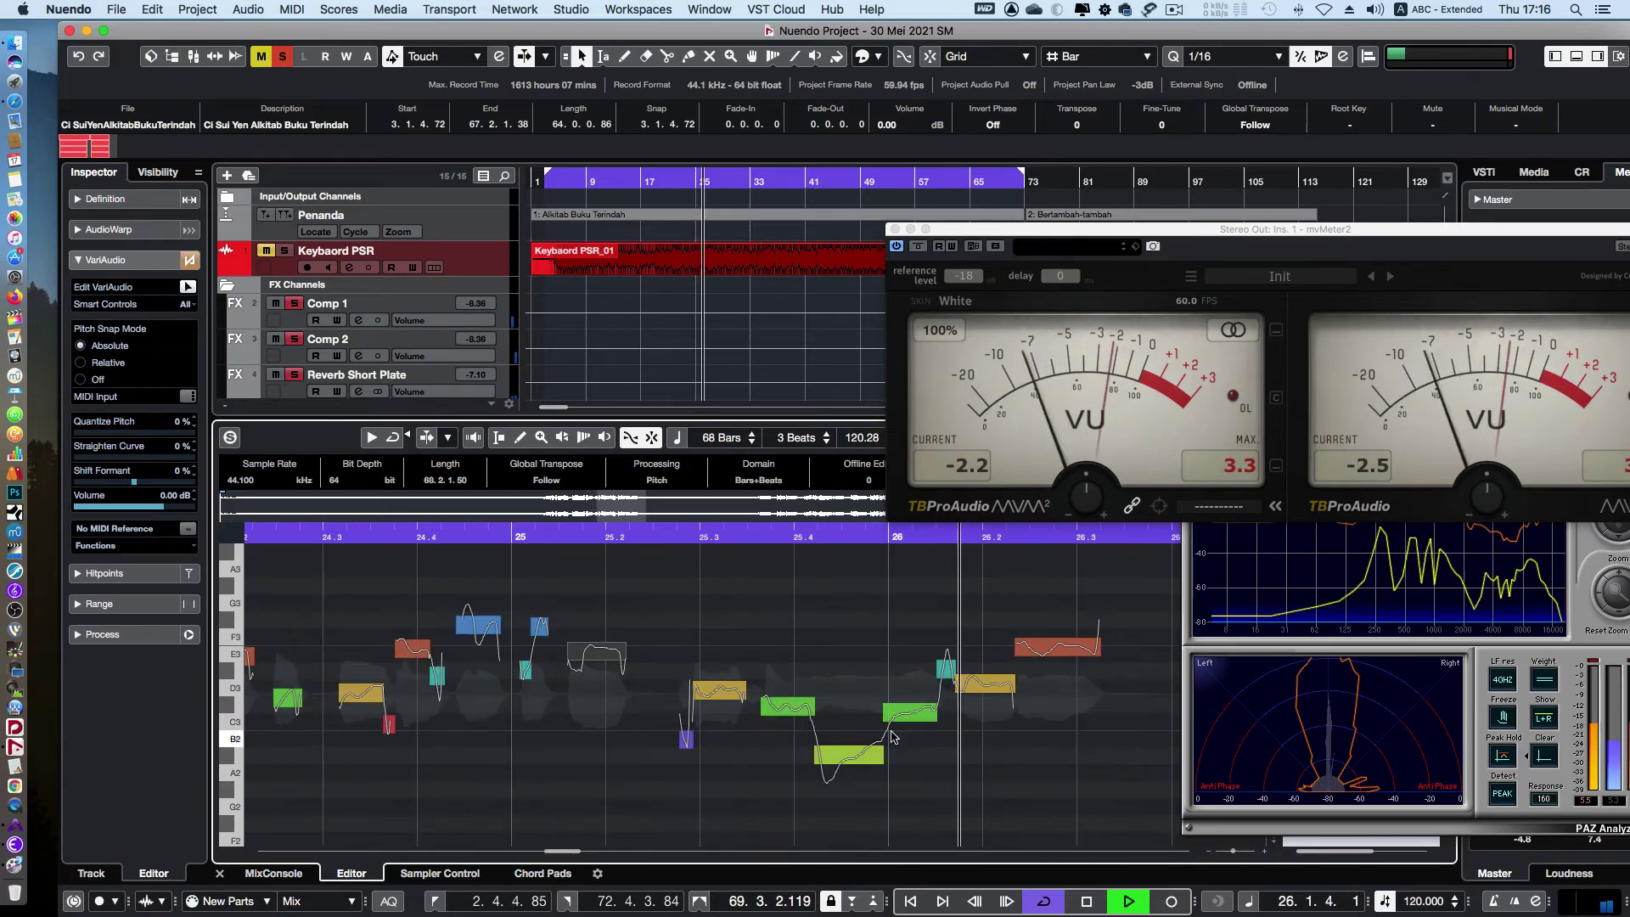
# Replay the phrase after 25.2, lower the note just before bar 26 to A2, and listen again
pyautogui.click(655, 537)
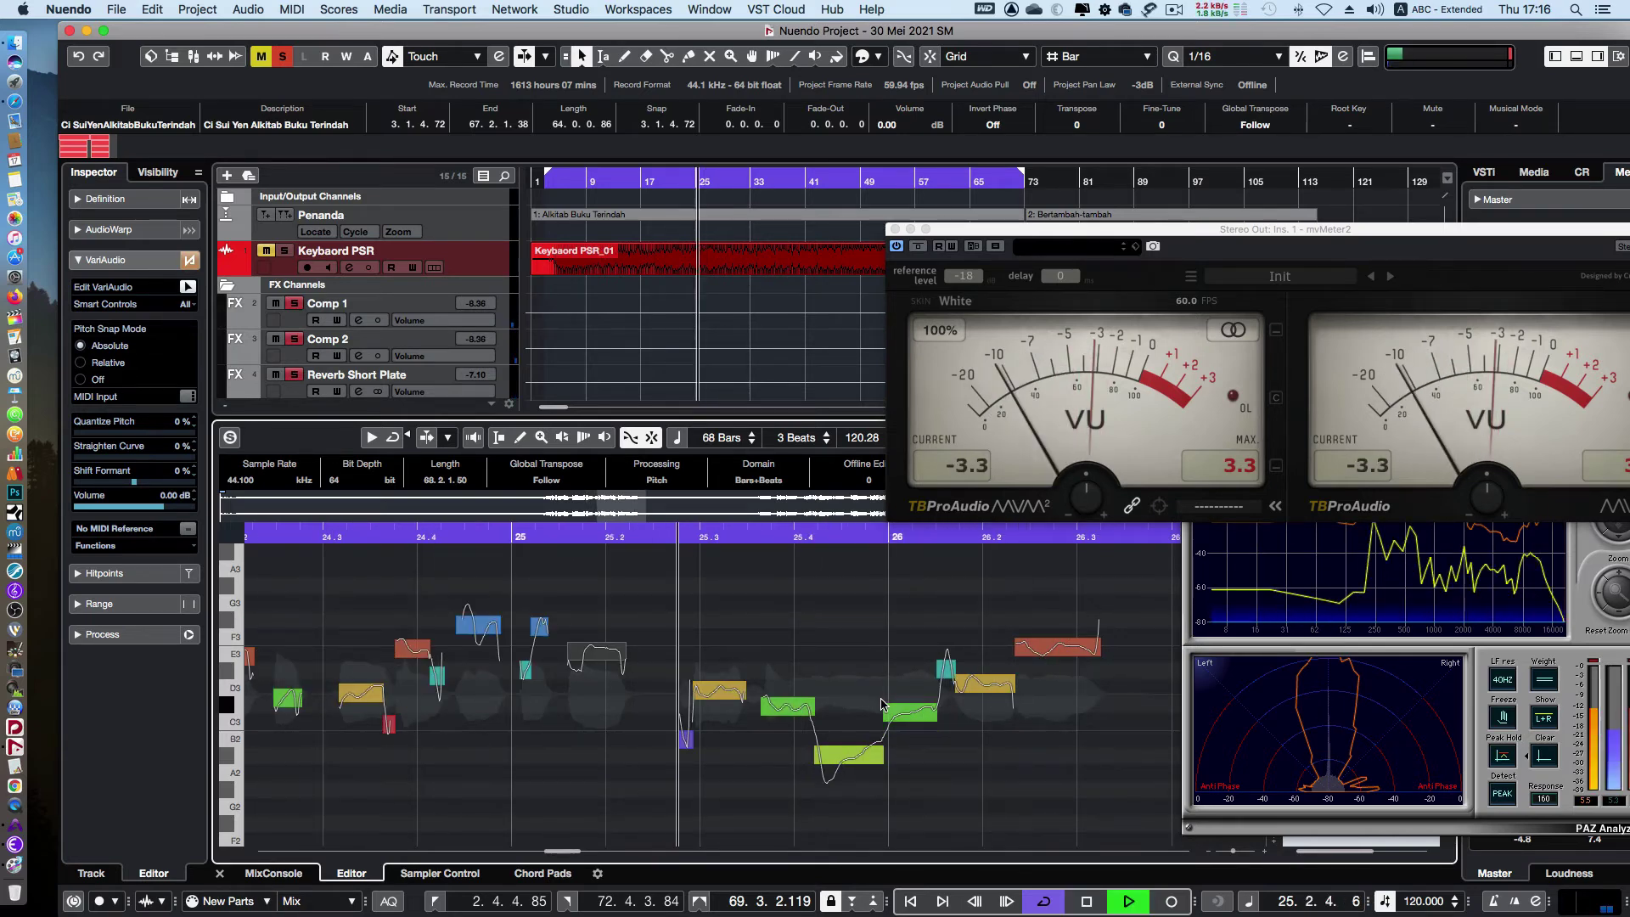
pyautogui.click(858, 750)
pyautogui.press('space')
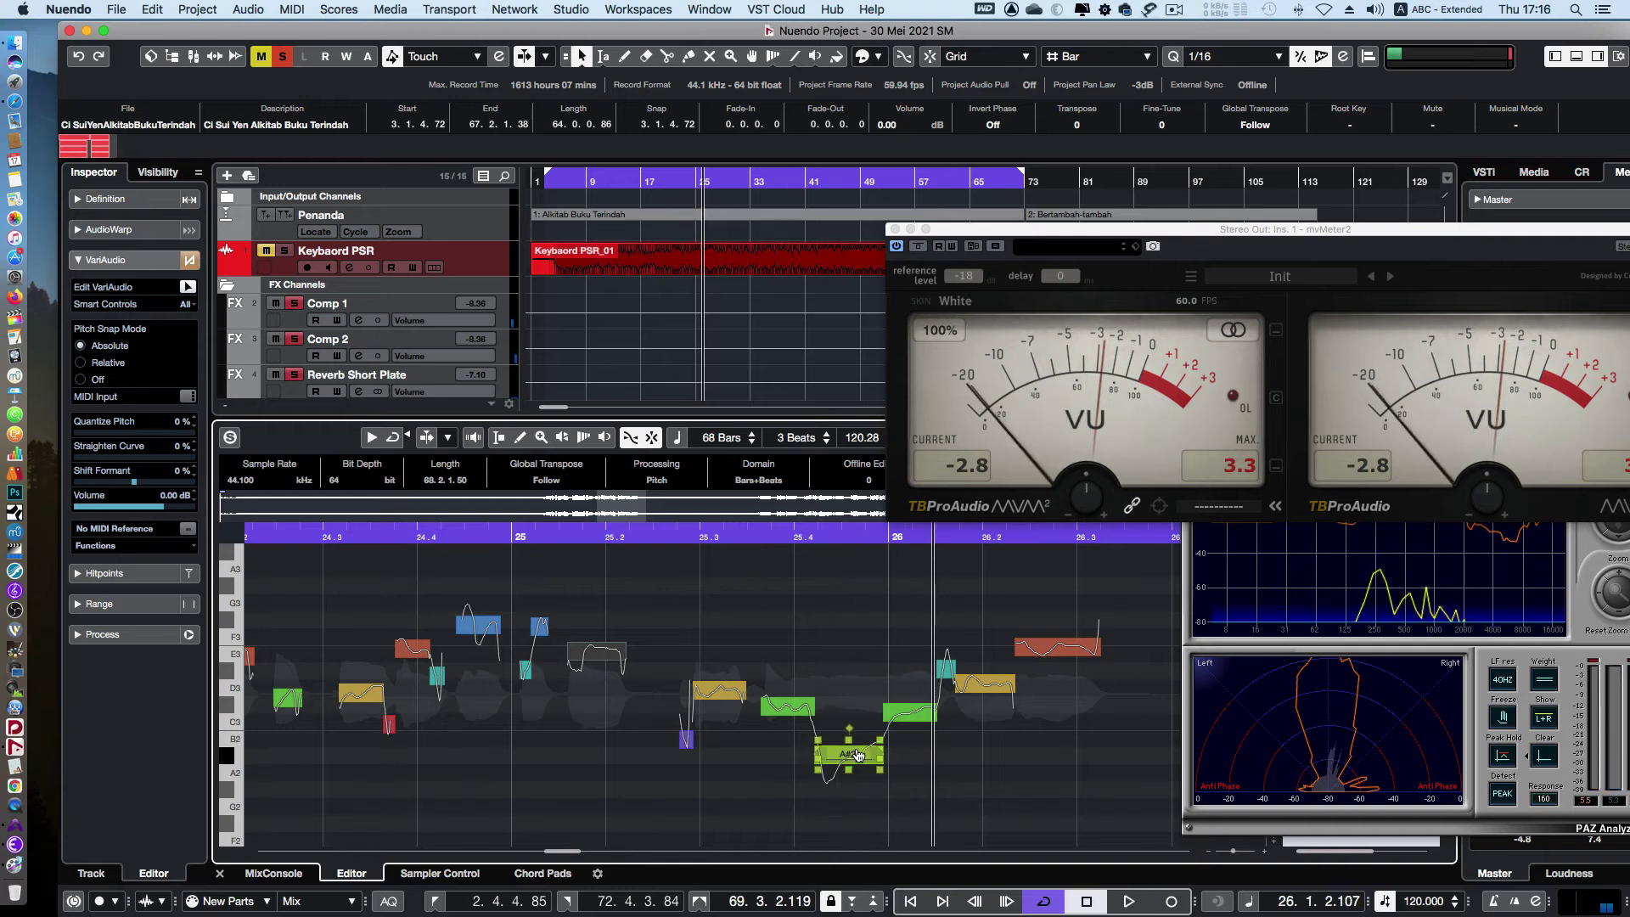
pyautogui.moveTo(858, 754); pyautogui.dragTo(859, 768)
pyautogui.click(717, 533)
pyautogui.press('space')
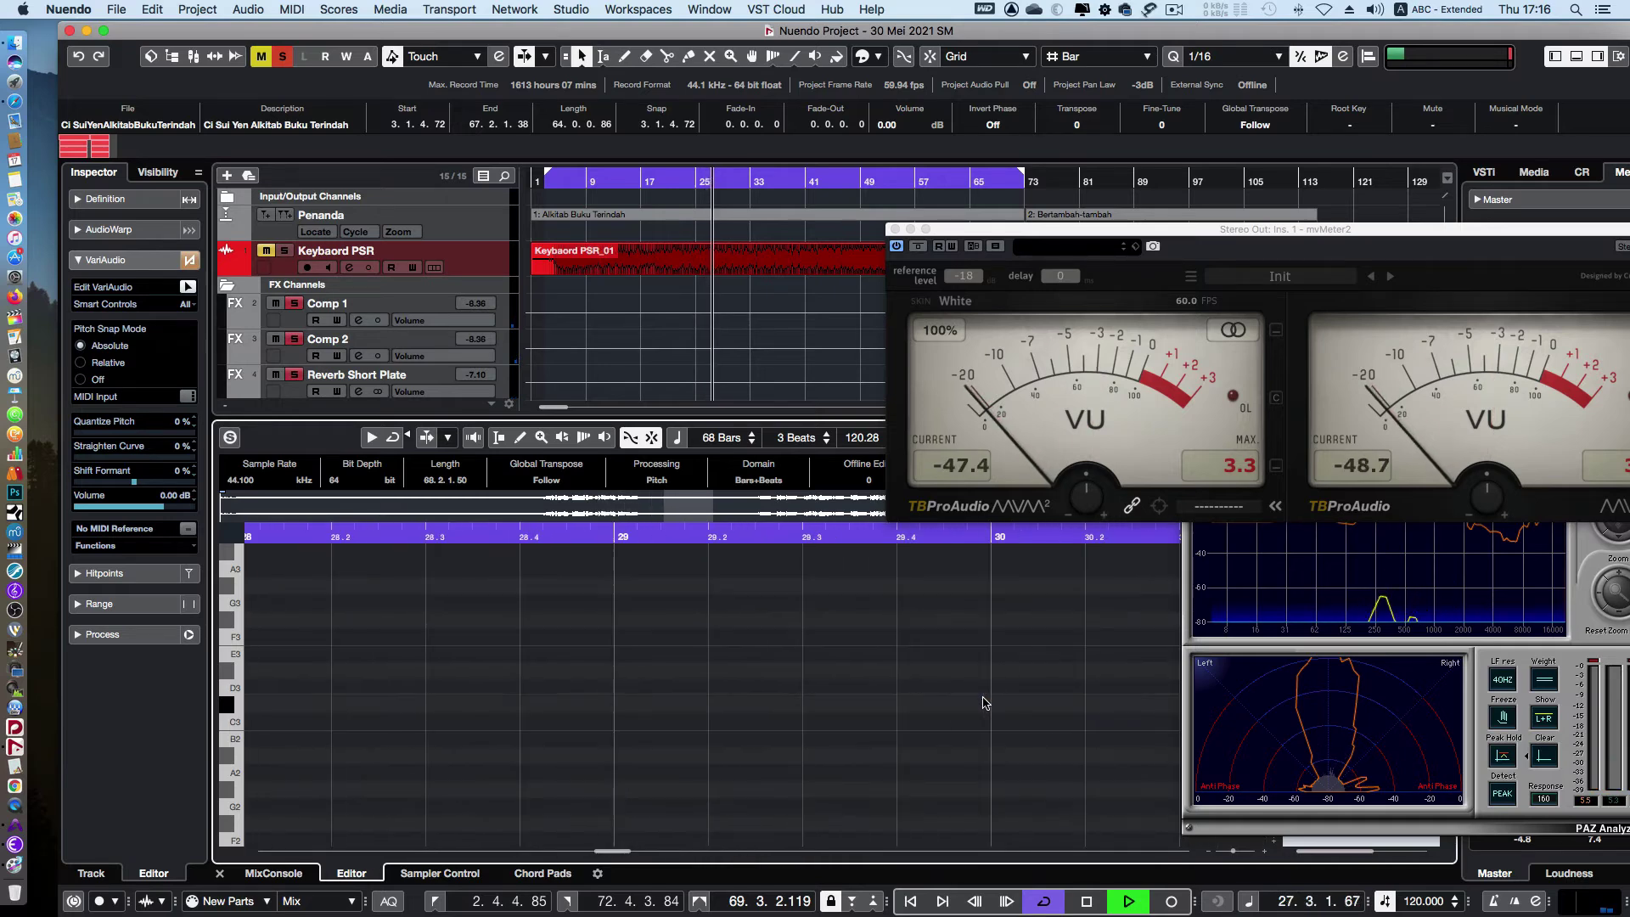
# Retune the long note between 33.3 and bar 34 by ear, trying C#3 before settling on C3
pyautogui.hscroll(5, 639, 575)
pyautogui.click(537, 540)
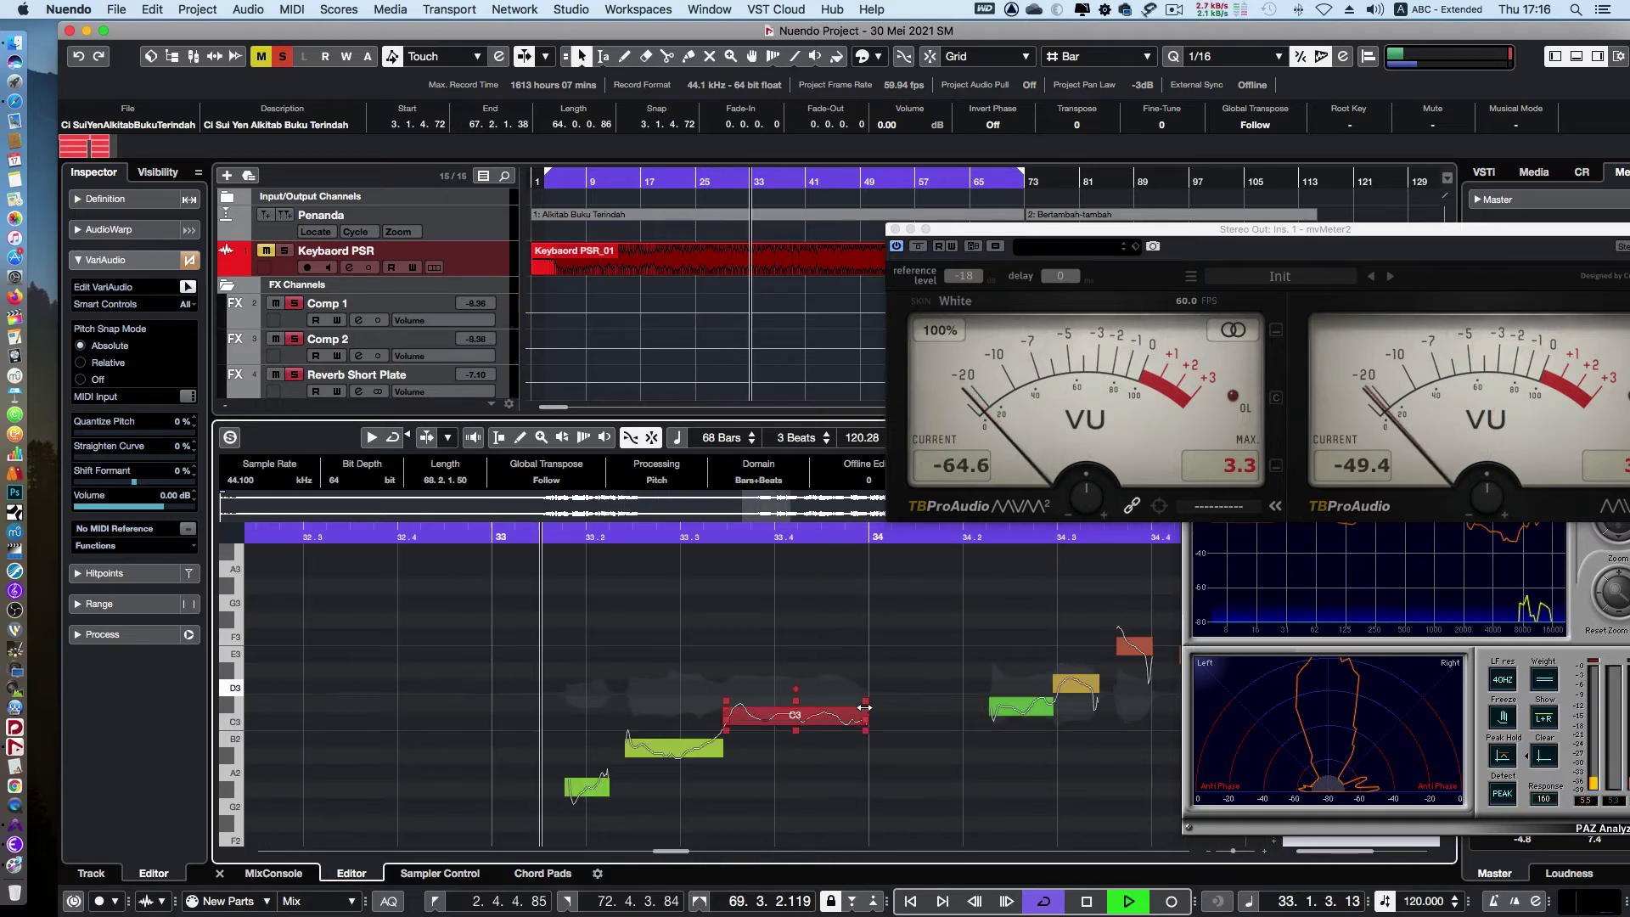
pyautogui.click(543, 535)
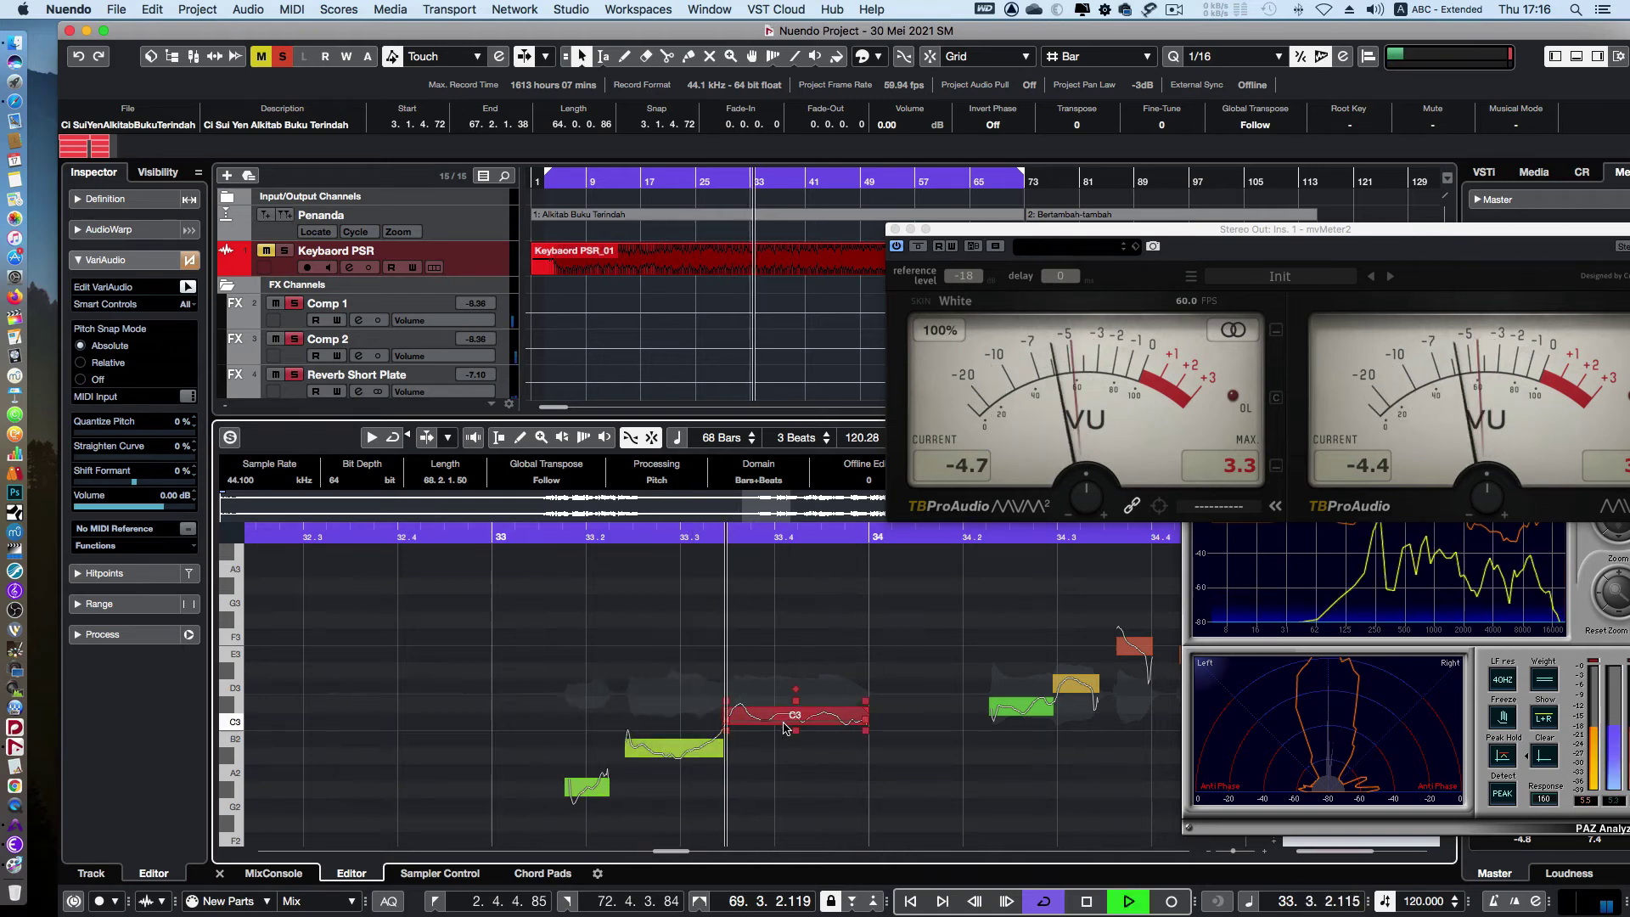
pyautogui.press('space')
pyautogui.moveTo(779, 711); pyautogui.dragTo(779, 706)
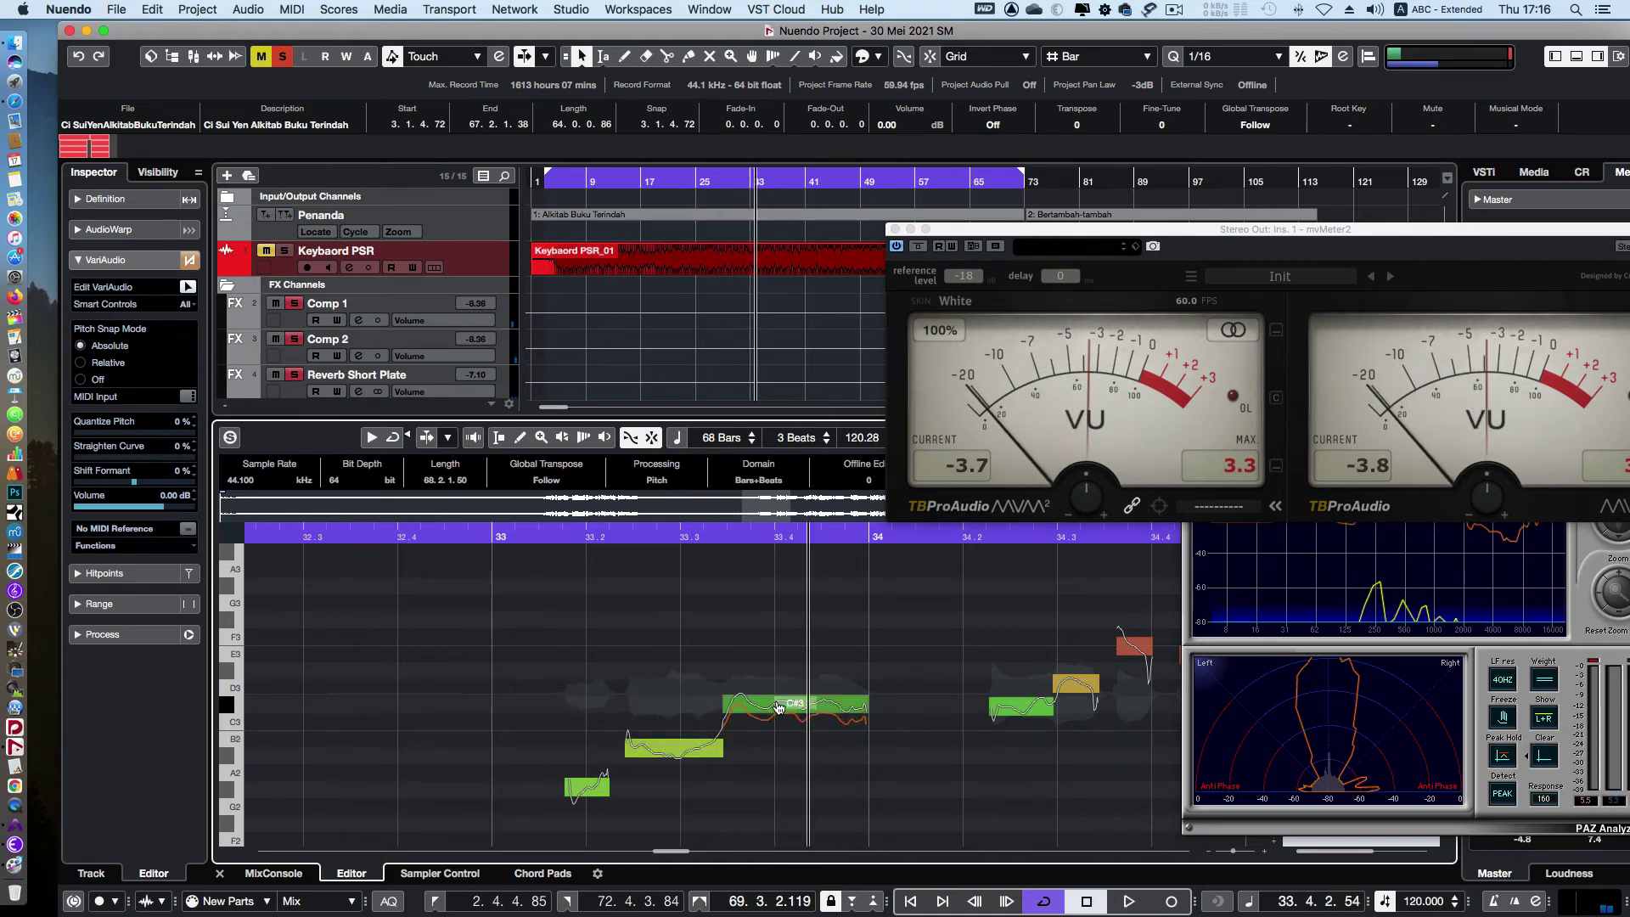
pyautogui.click(536, 536)
pyautogui.press('space')
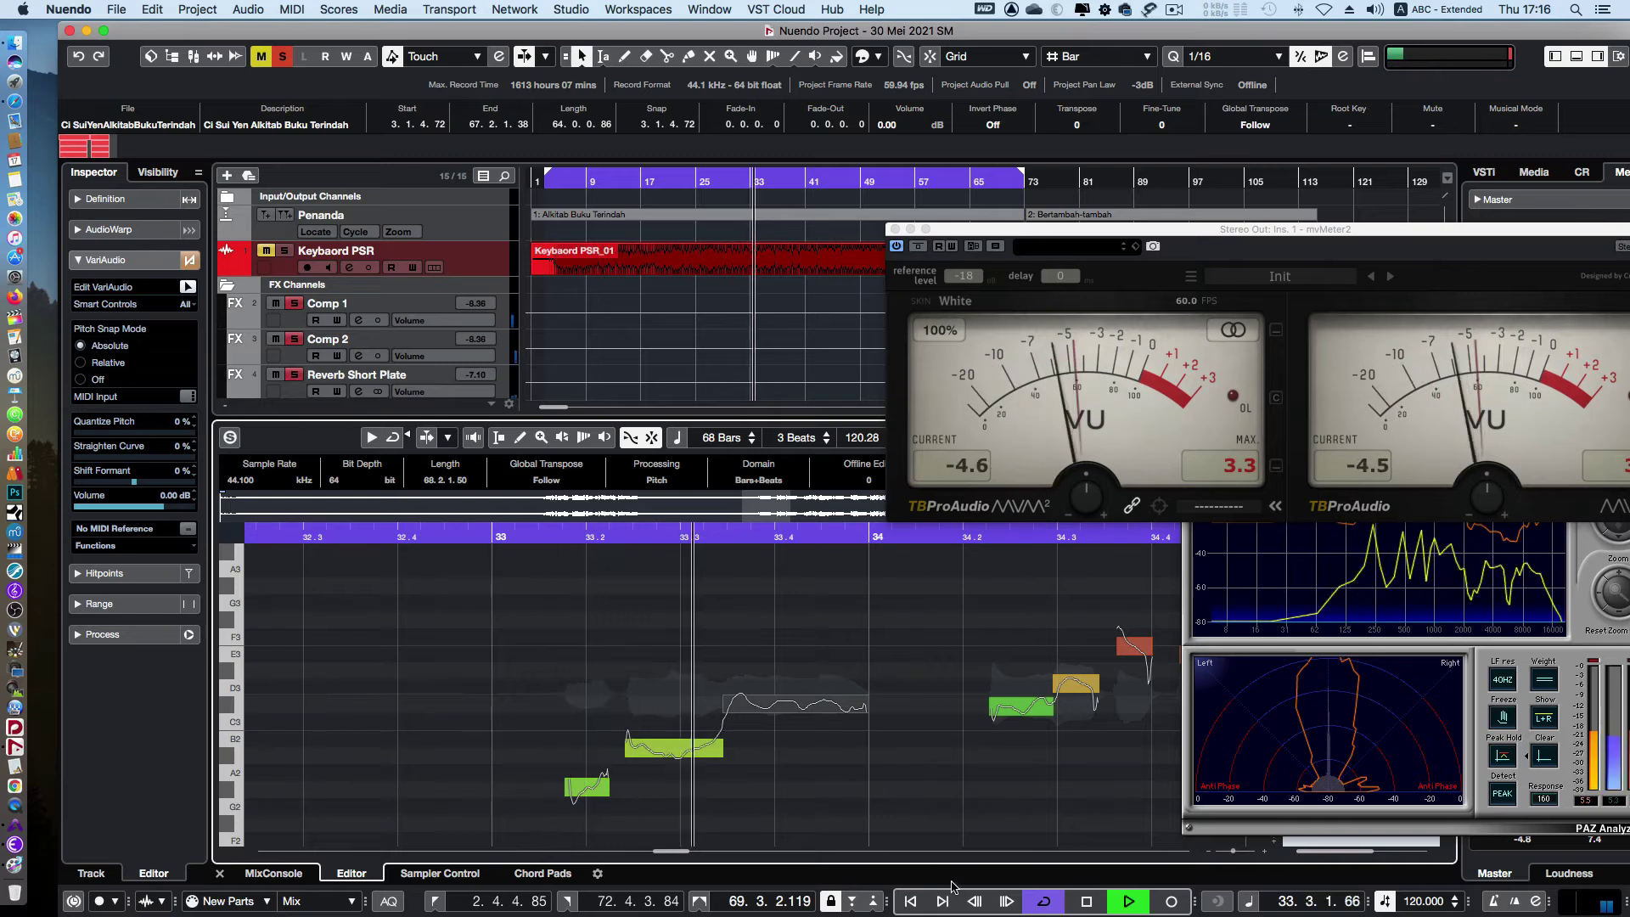
pyautogui.press('space')
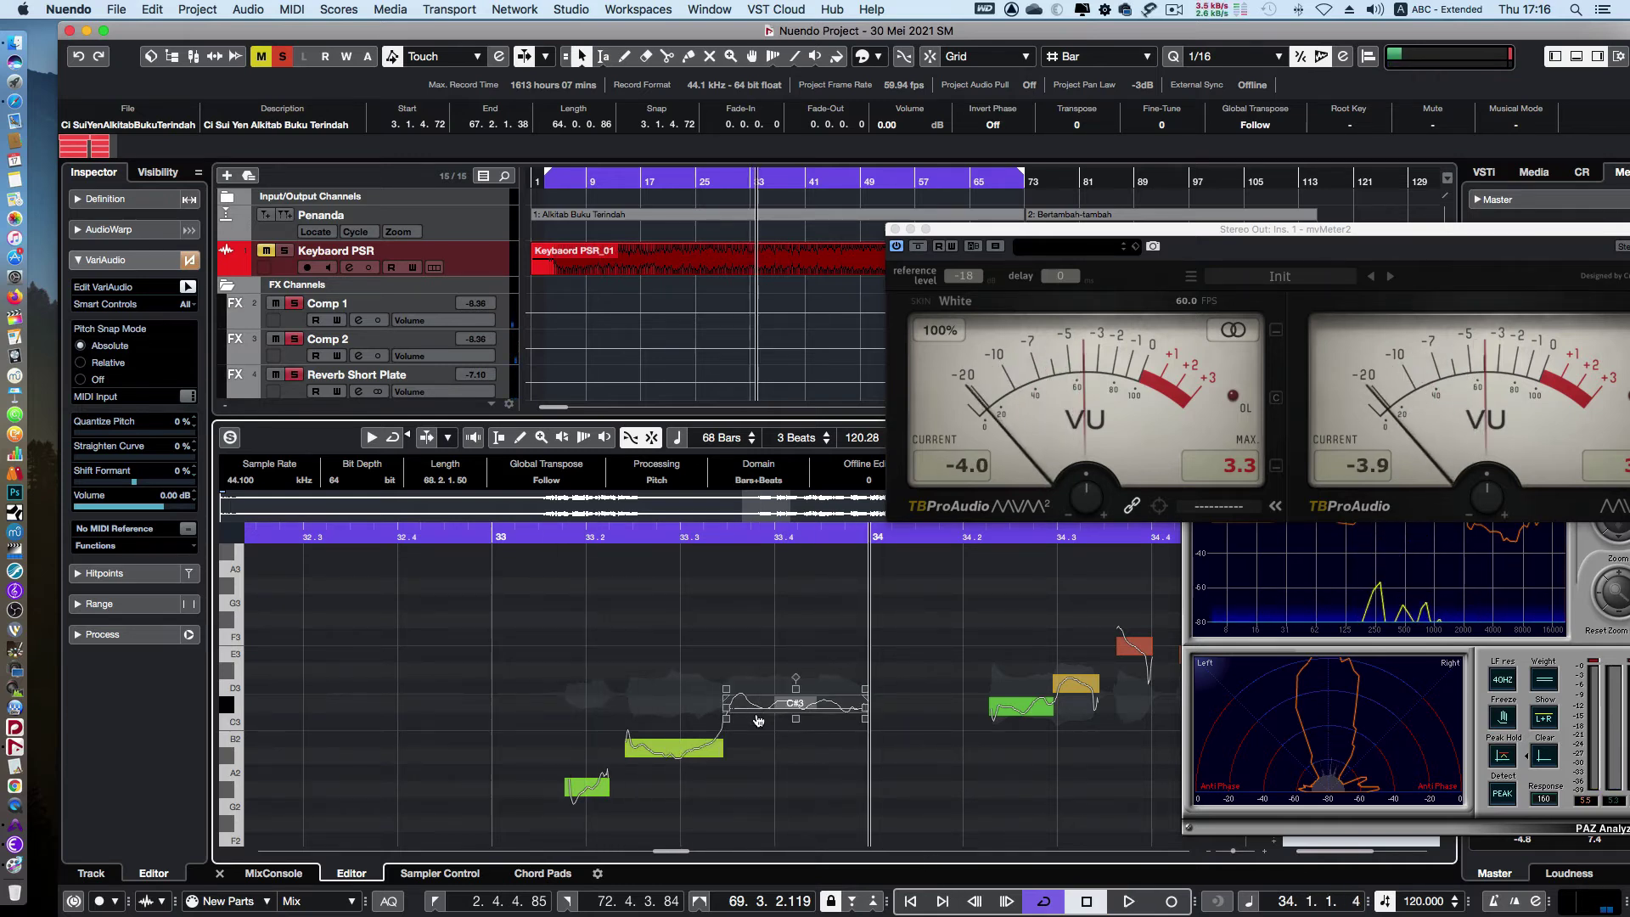
pyautogui.moveTo(758, 721); pyautogui.dragTo(752, 728)
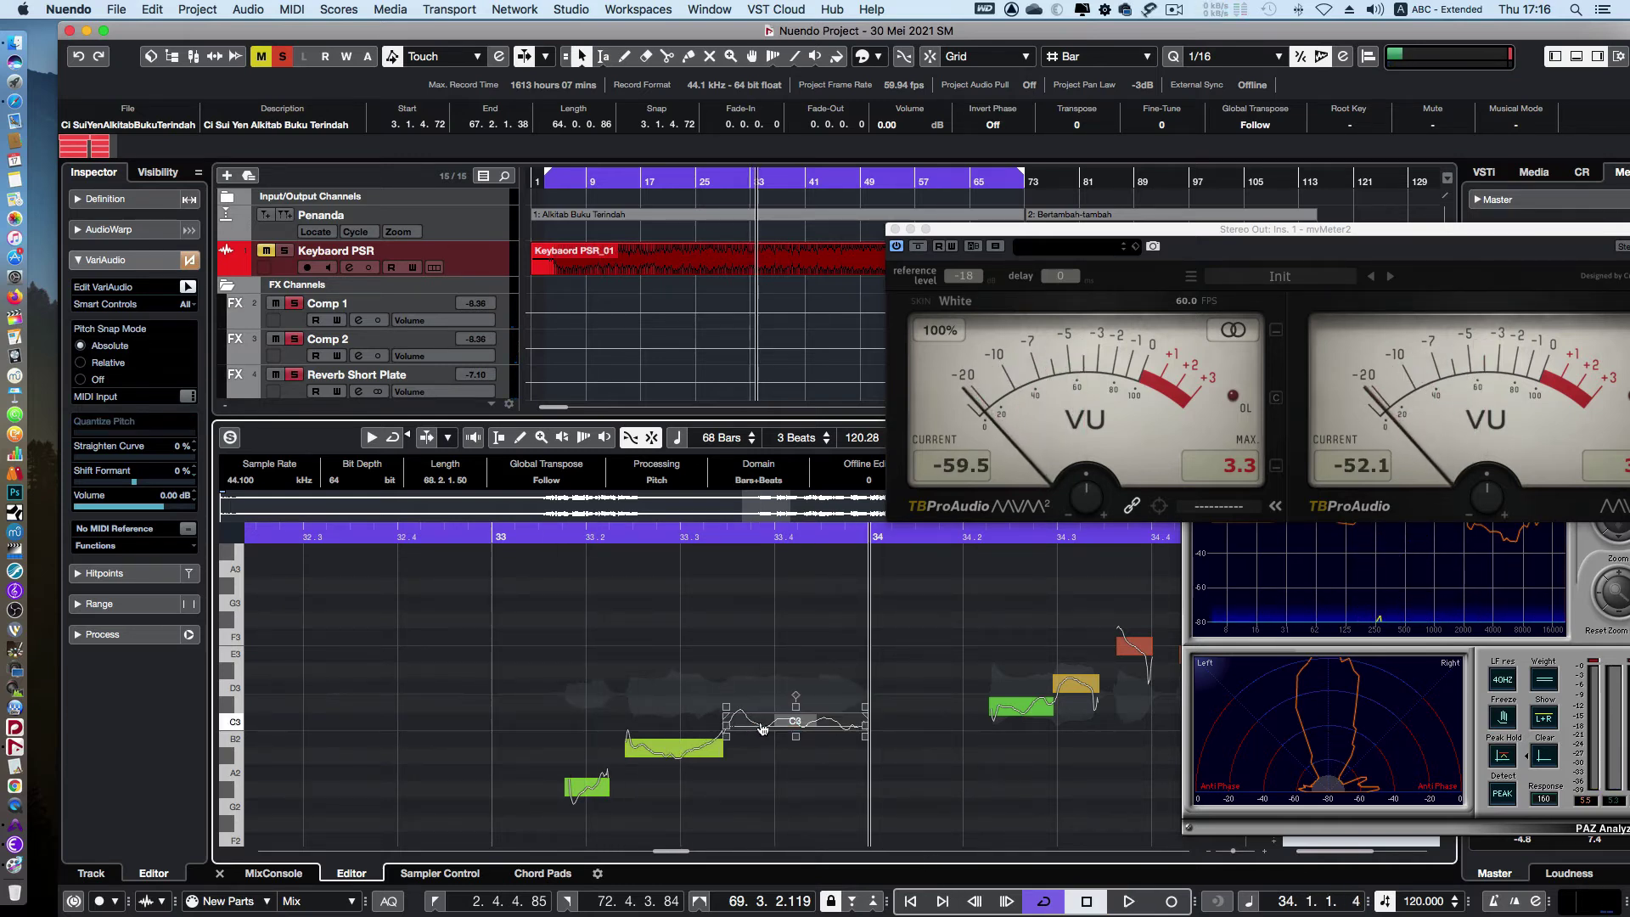
pyautogui.click(536, 535)
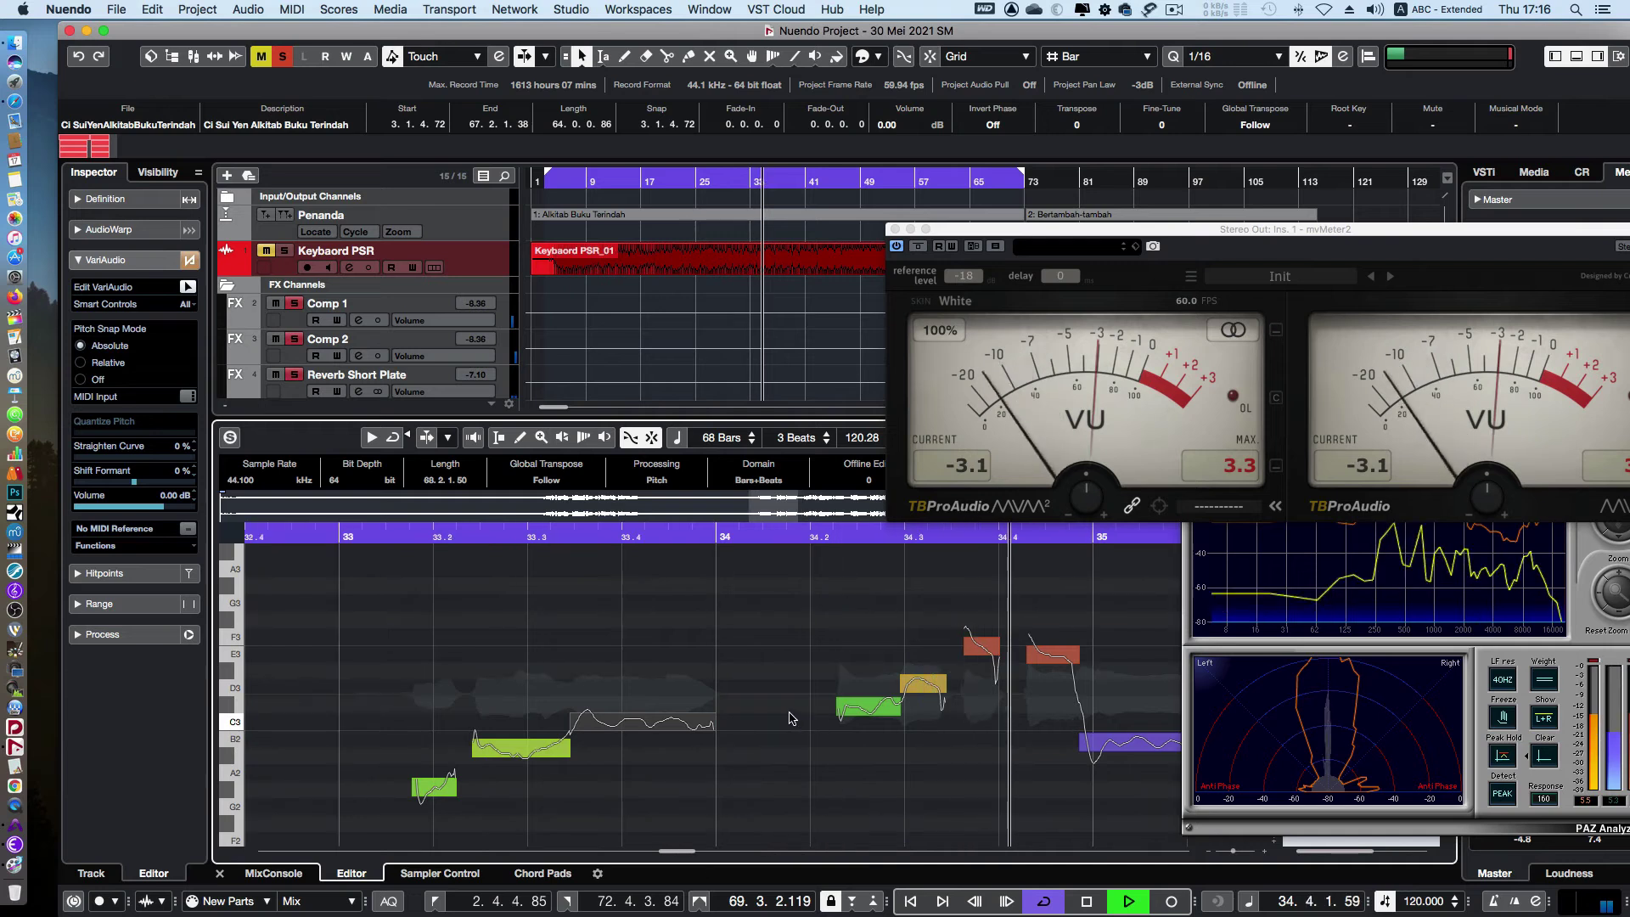
# Lower the note just after 34.2 to C3 and the following note at 34.3 to C#3, replaying the phrase
pyautogui.press('space')
pyautogui.moveTo(880, 719); pyautogui.dragTo(879, 725)
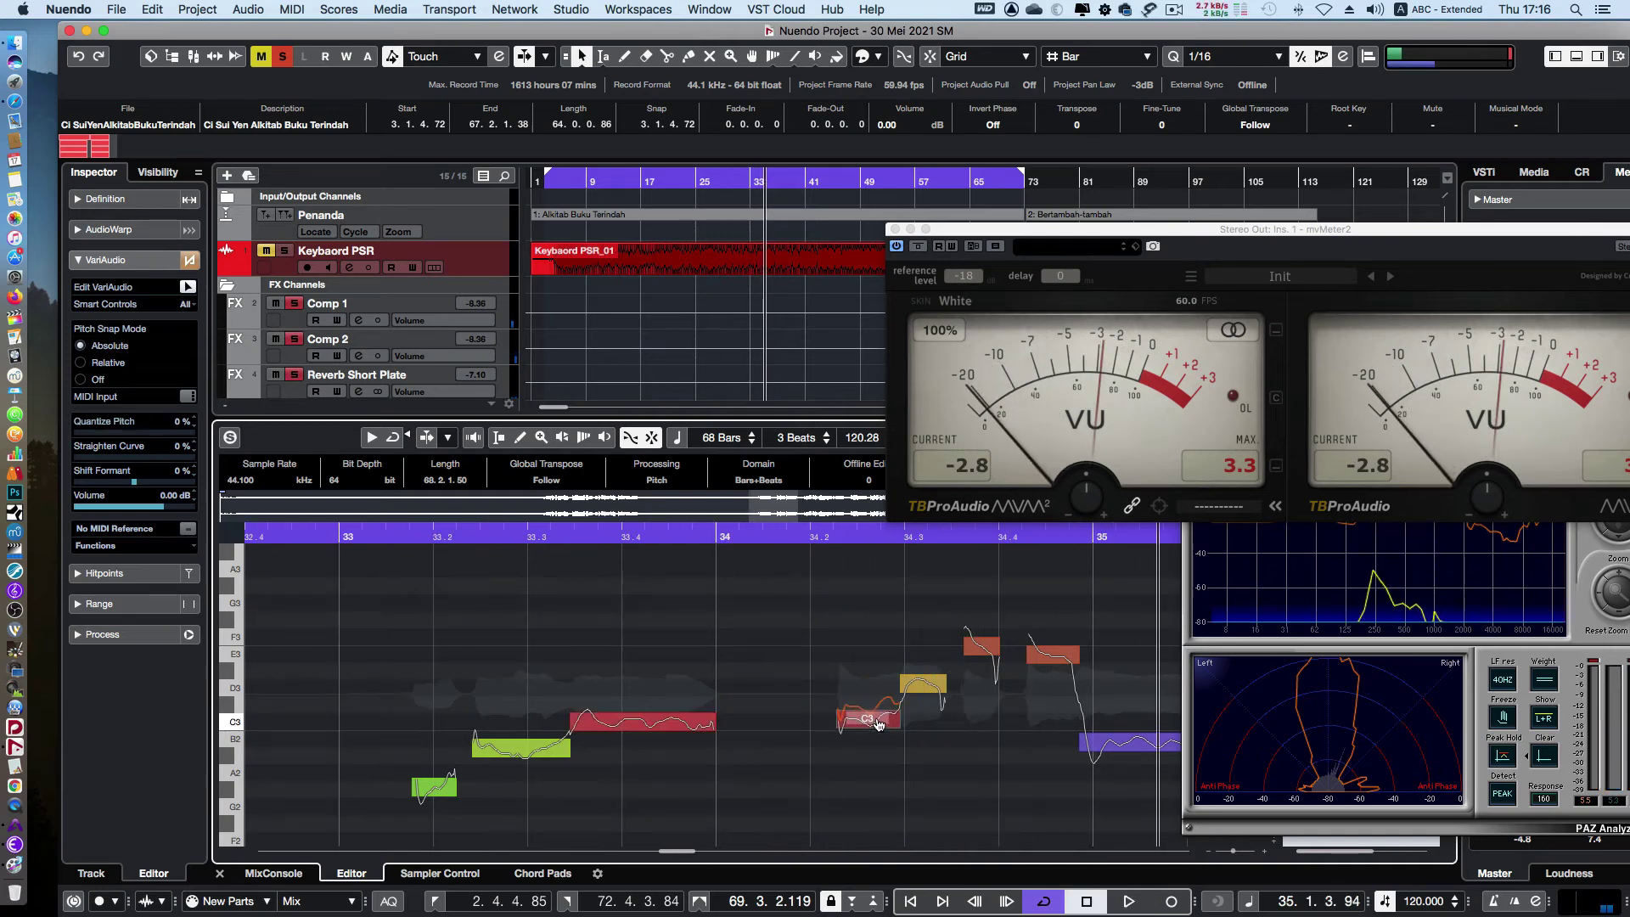
pyautogui.click(777, 532)
pyautogui.press('space')
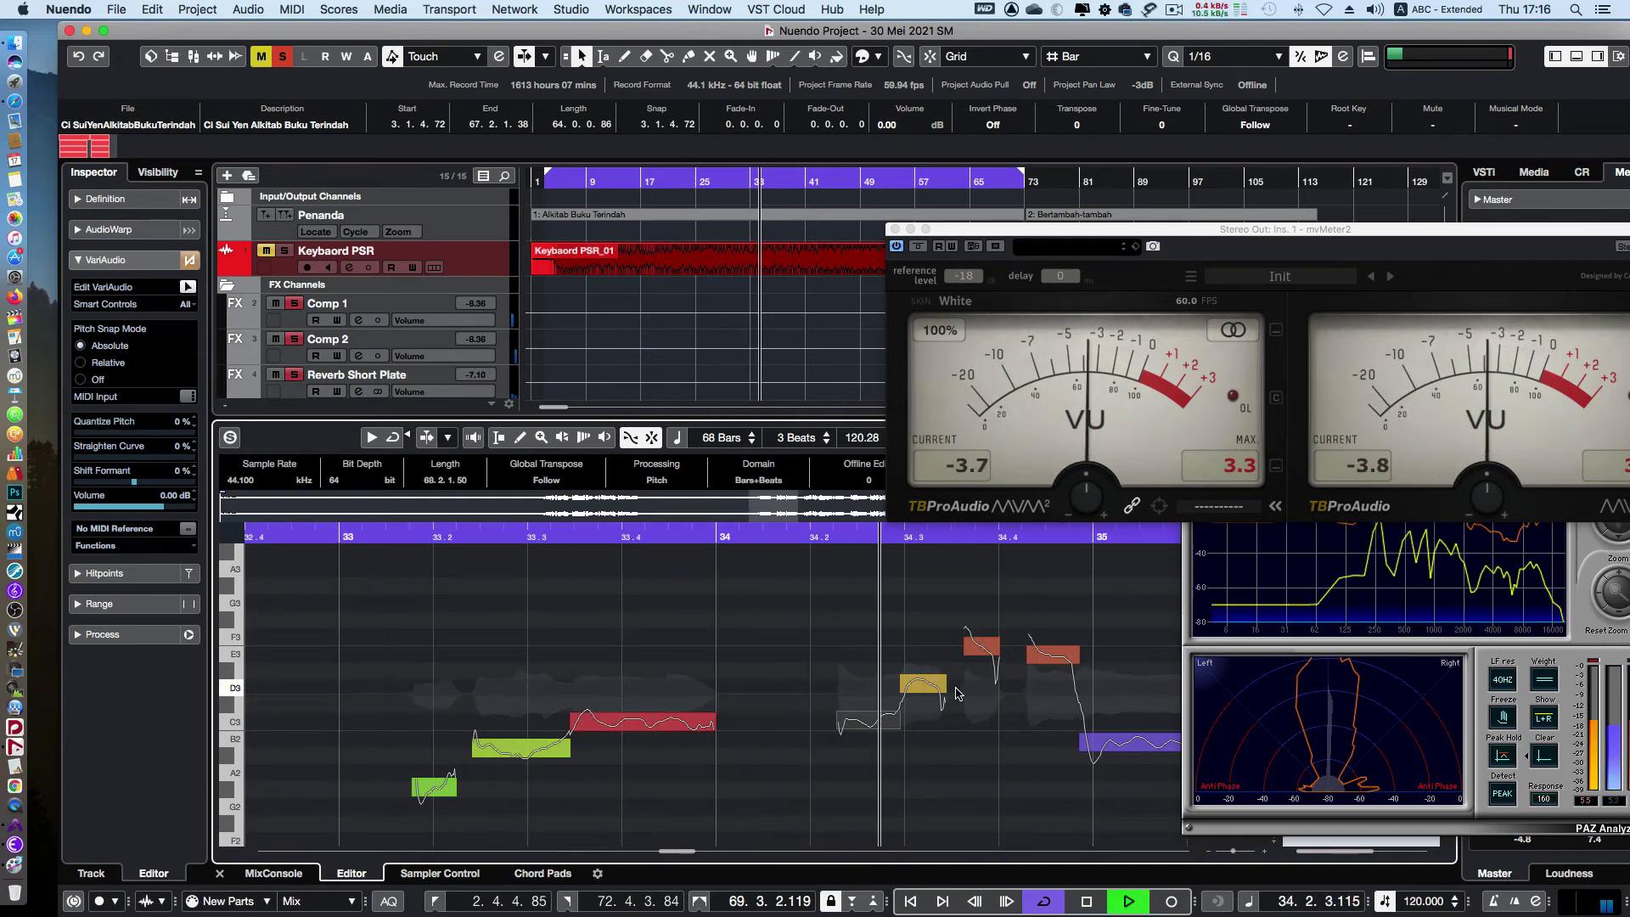
pyautogui.click(922, 687)
pyautogui.press('space')
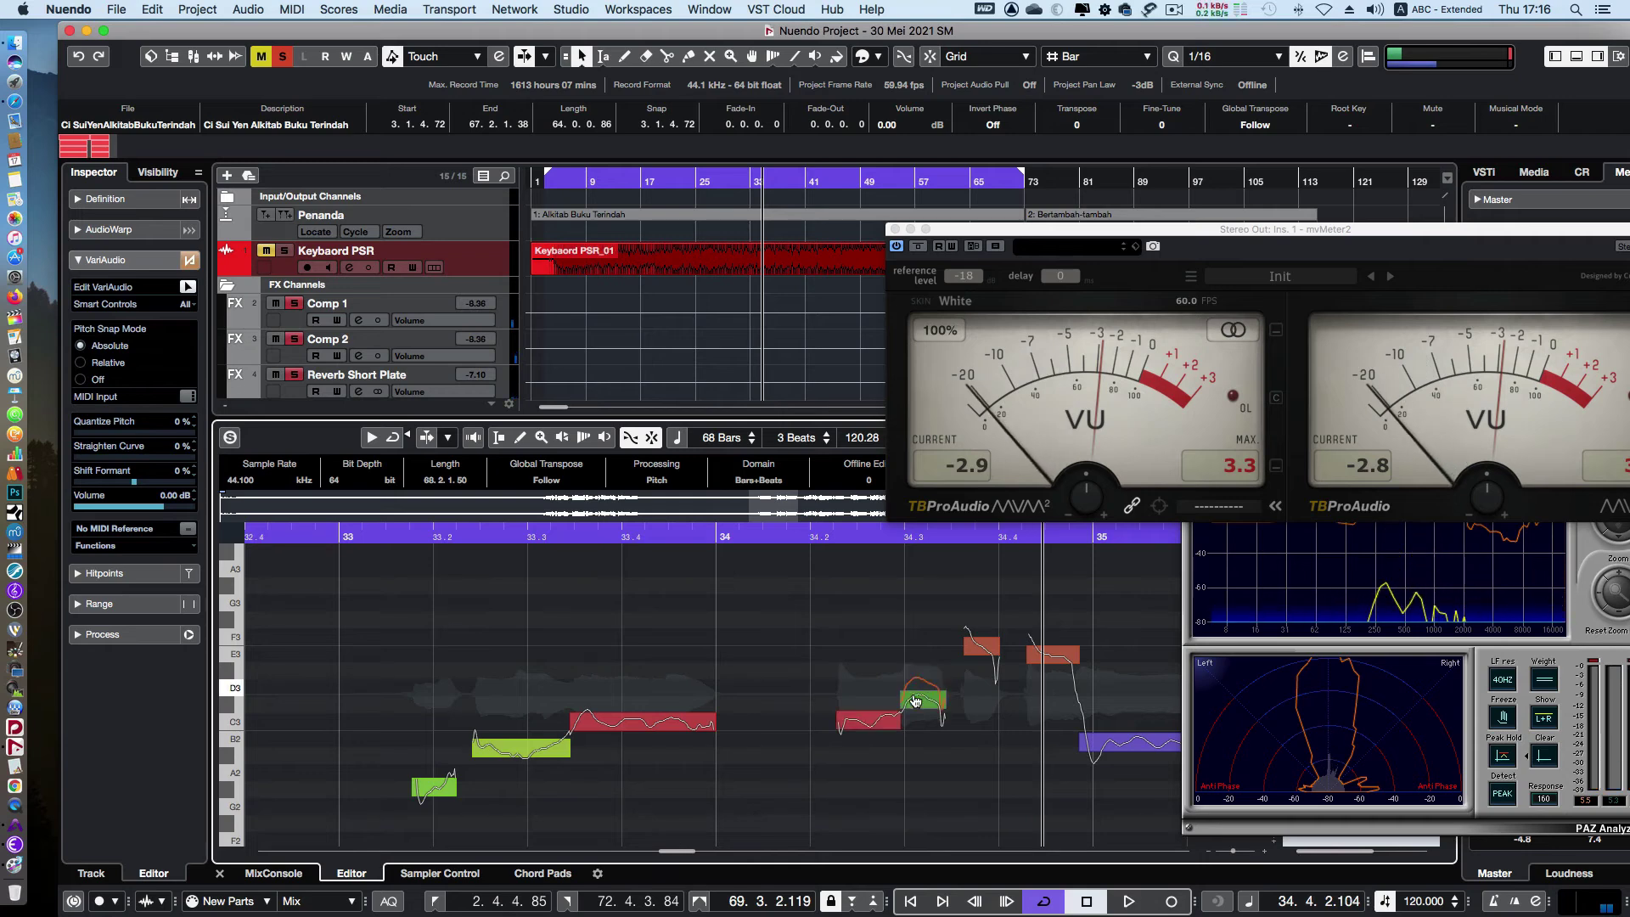
pyautogui.press('Delete')
pyautogui.press('space')
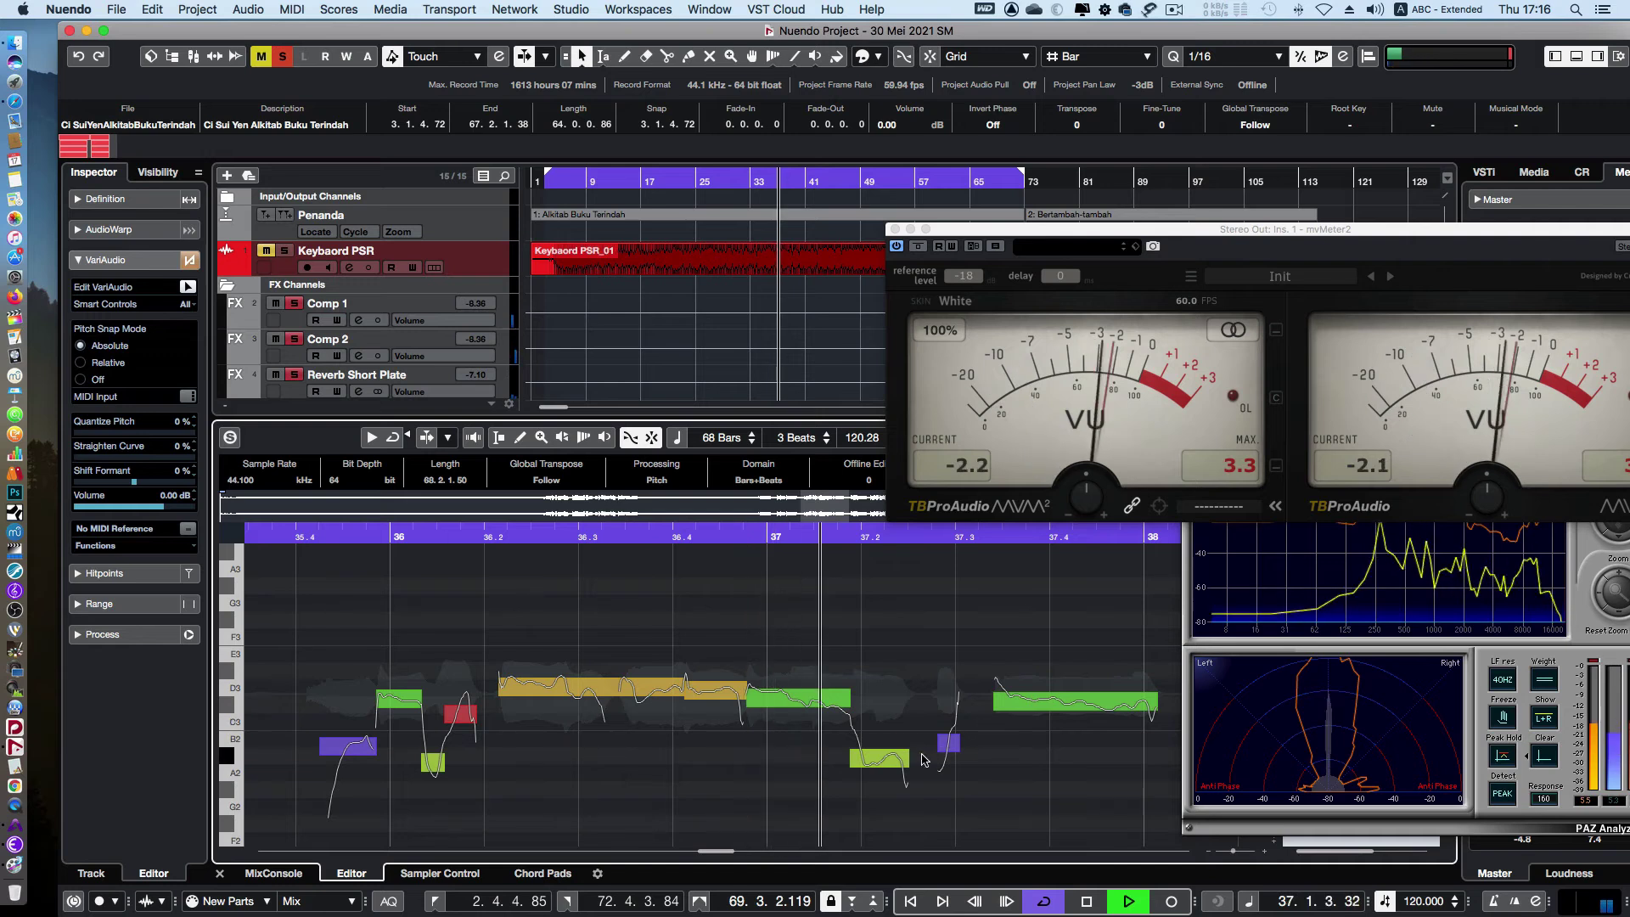
# Retune the short note just before 37.3 to A#2 and the long note before bar 38 to C#3, replaying the phrase
pyautogui.press('space')
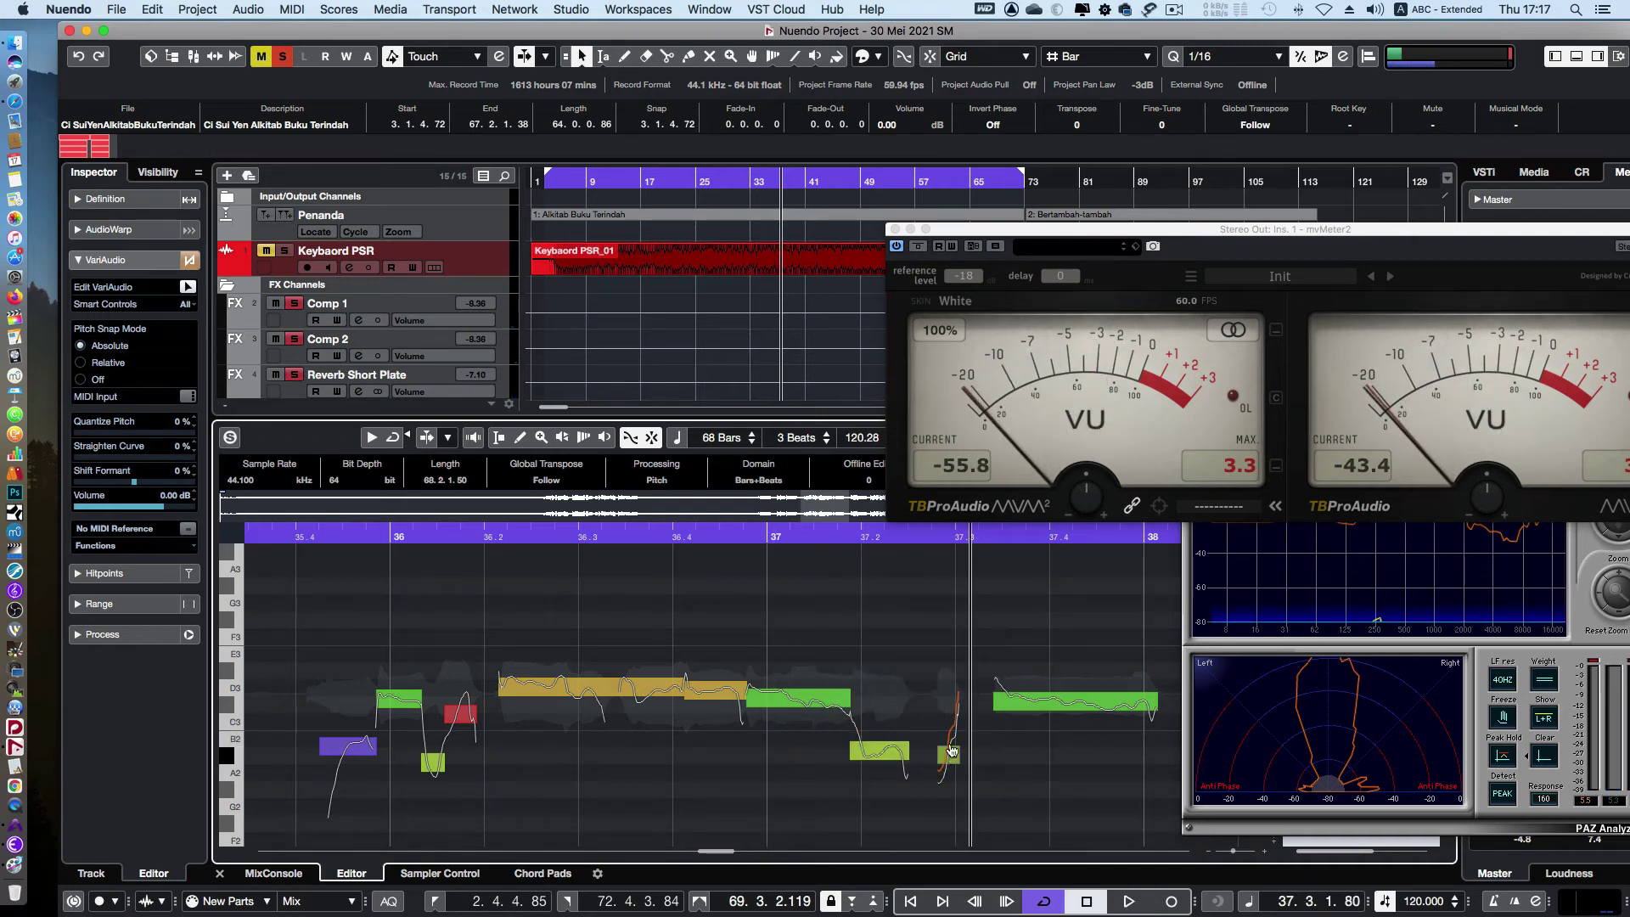
pyautogui.click(775, 535)
pyautogui.press('space')
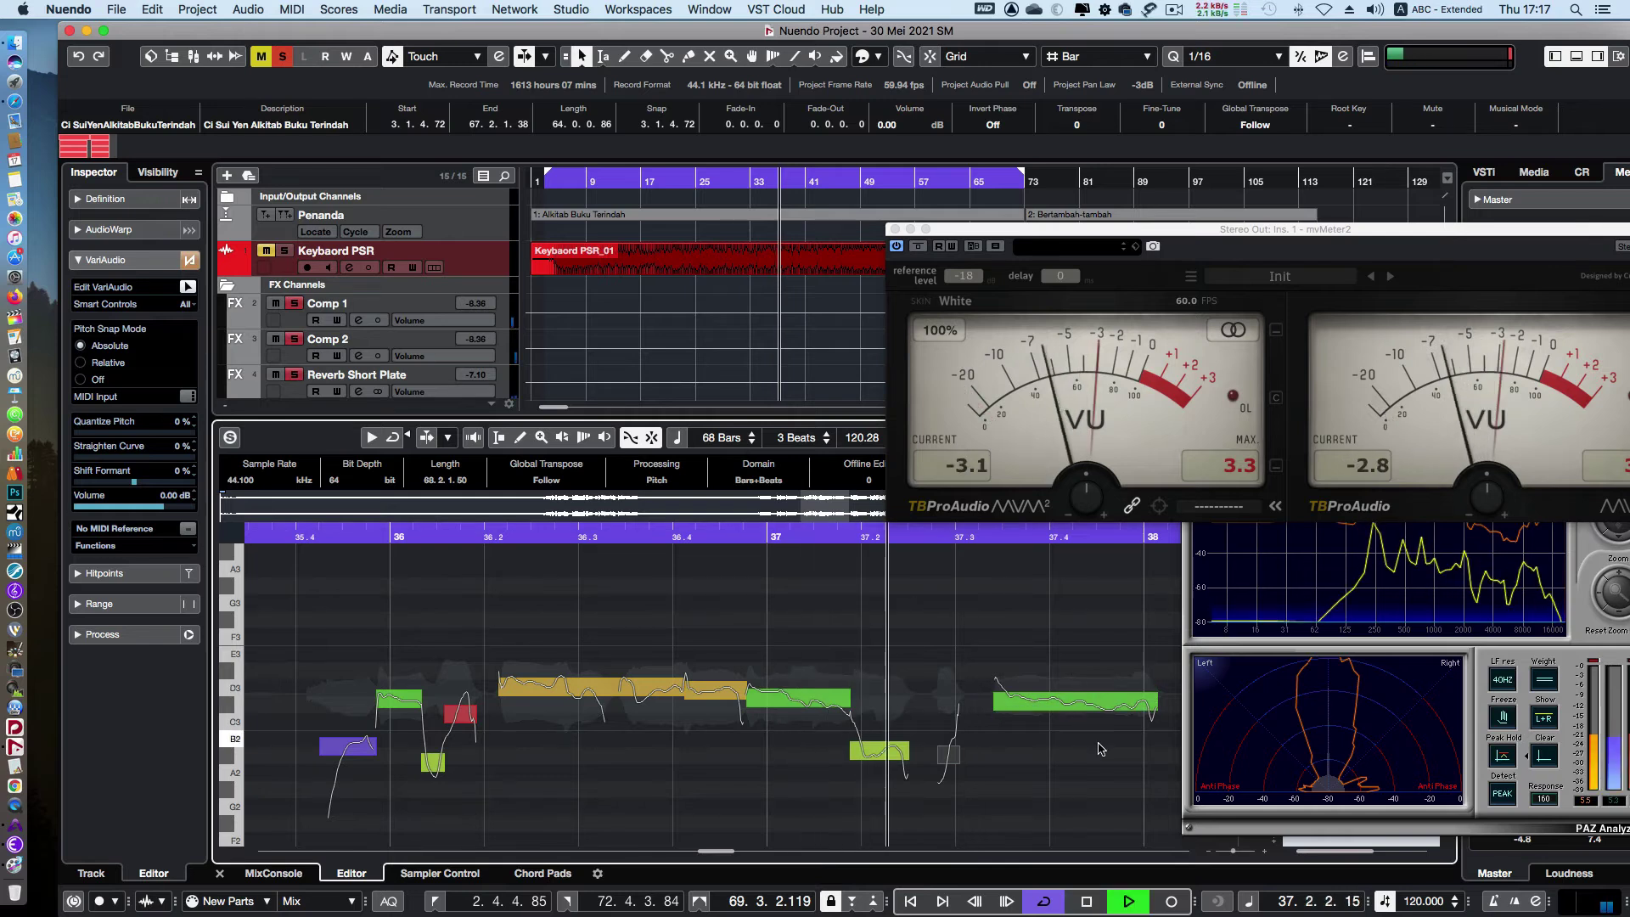
pyautogui.press('space')
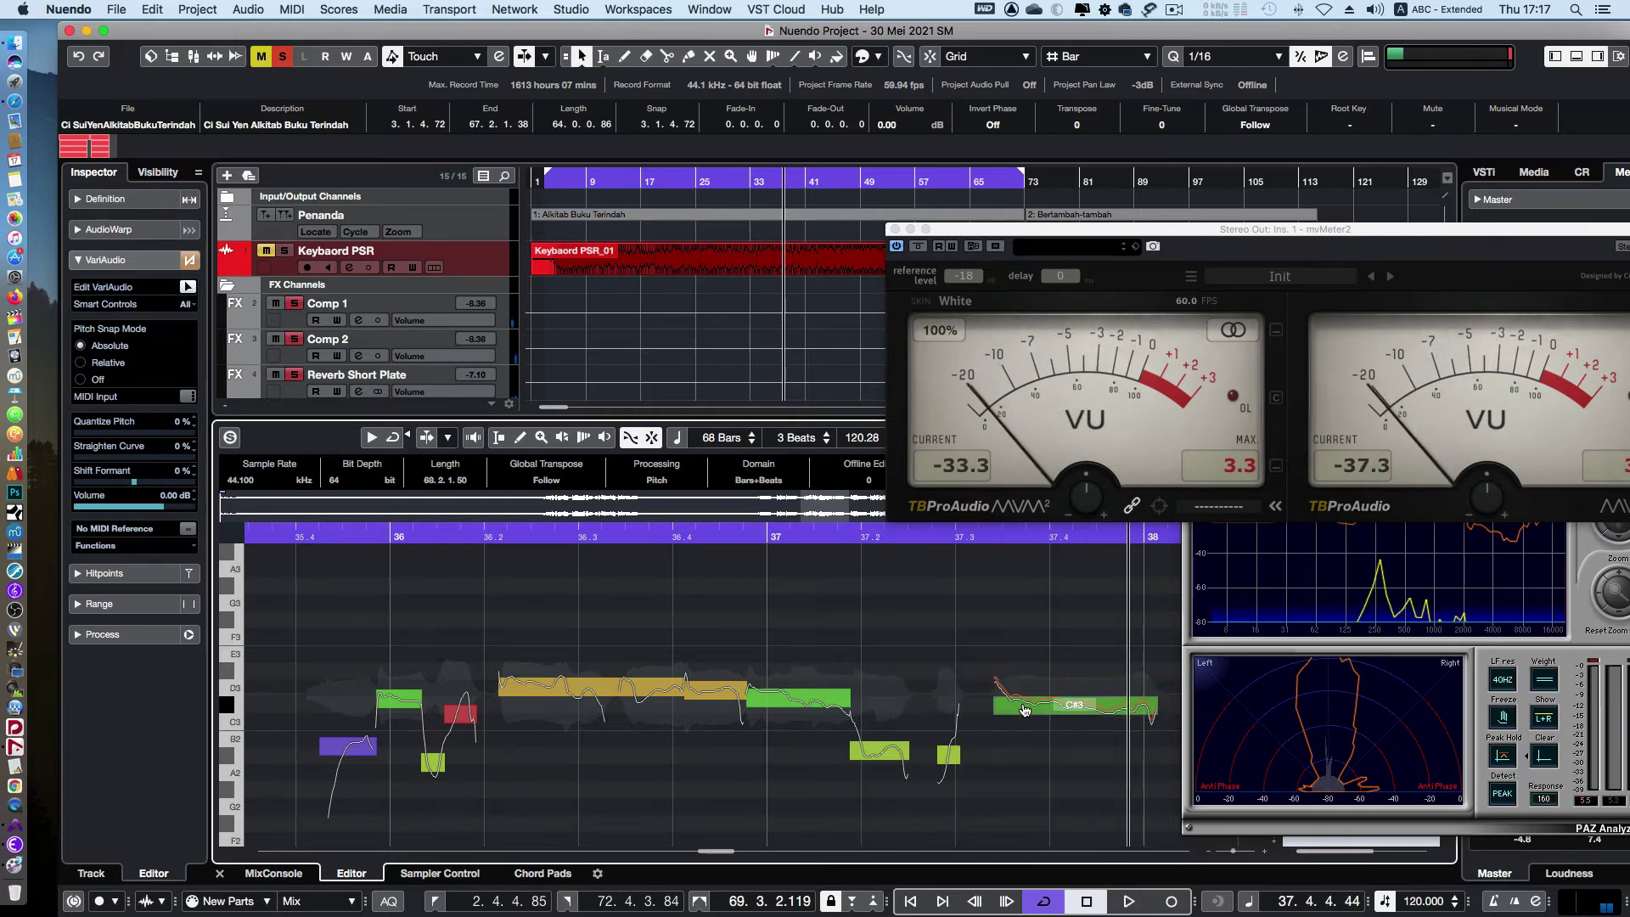
pyautogui.click(790, 536)
pyautogui.press('space')
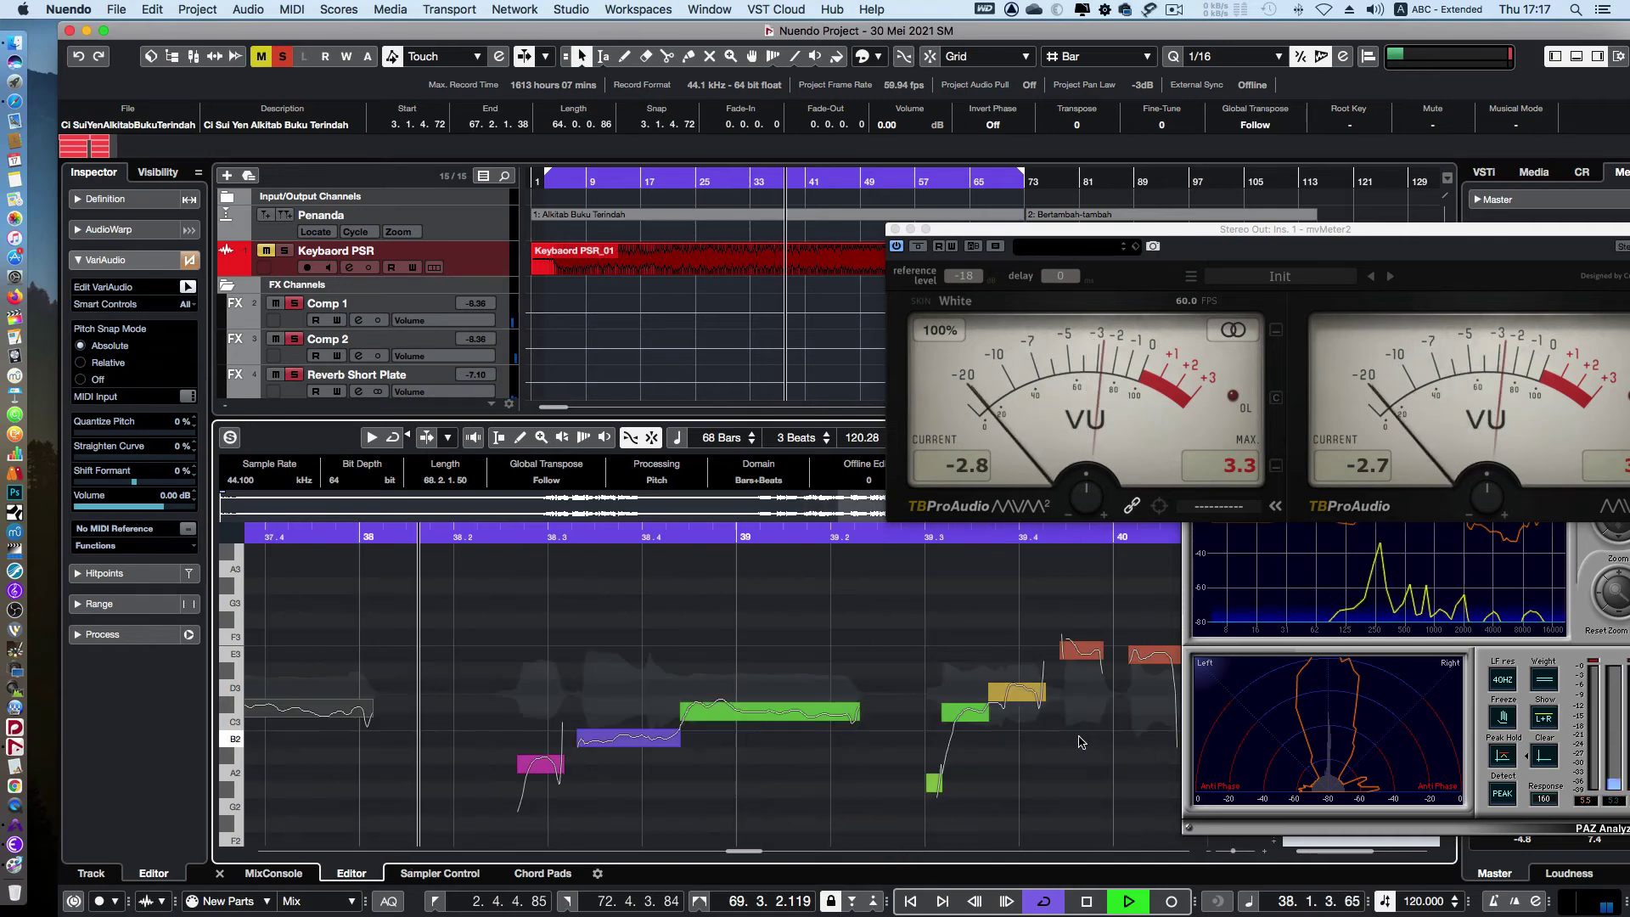
# Lower the first note of the phrase just before 38.3 by ear and play on through the remaining phrases
pyautogui.press('space')
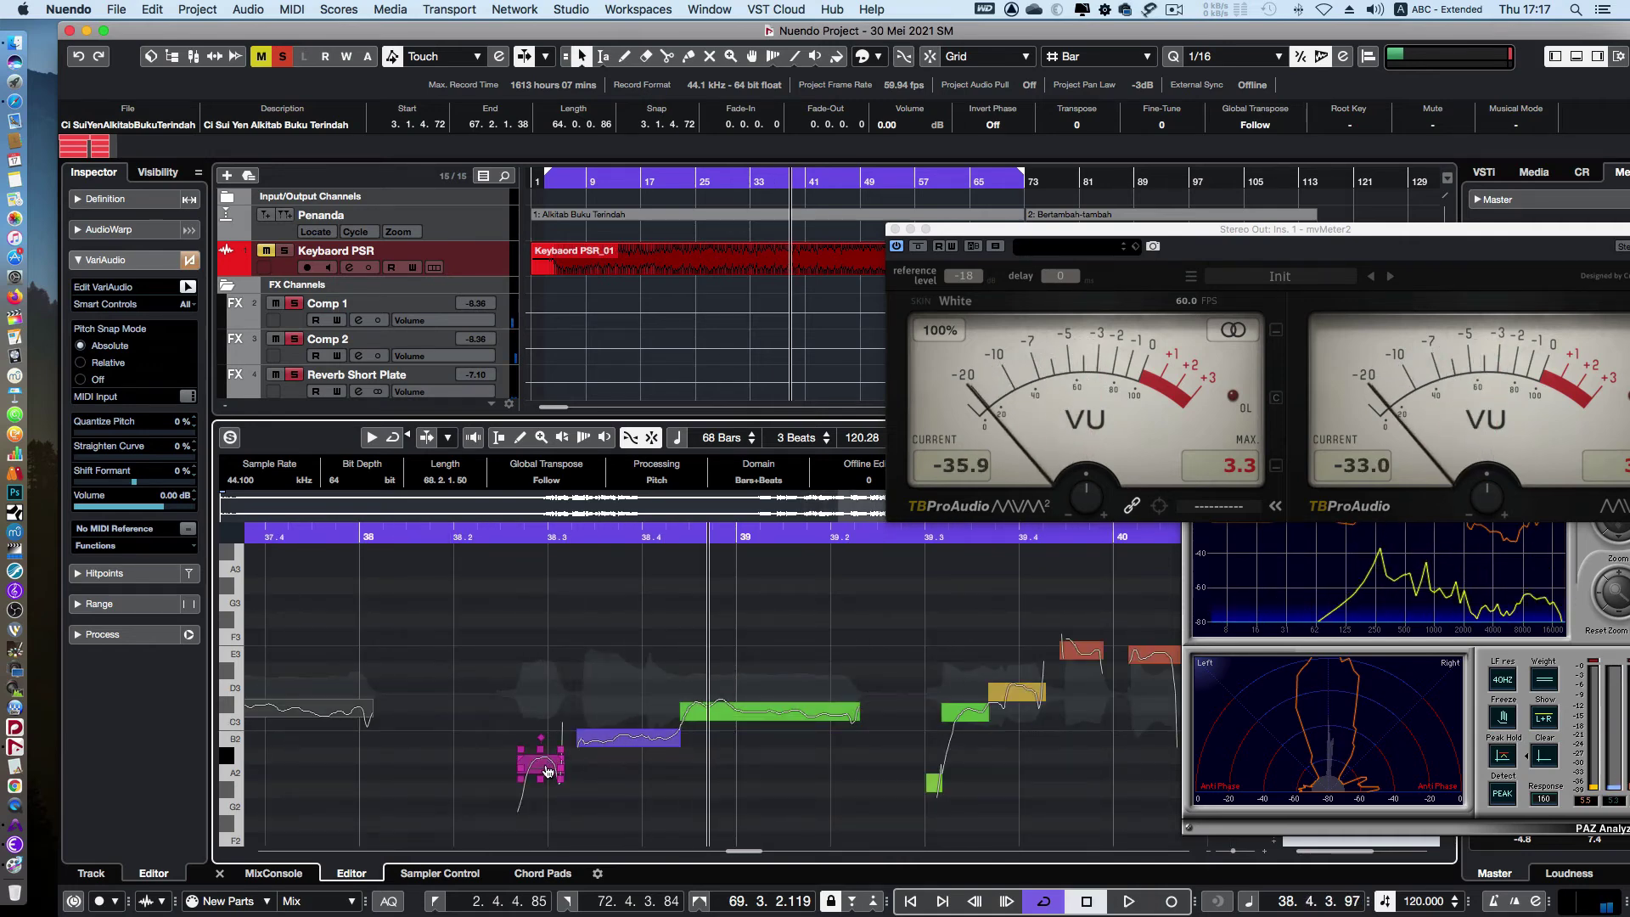
pyautogui.moveTo(543, 765); pyautogui.dragTo(547, 786)
pyautogui.click(477, 539)
pyautogui.press('space')
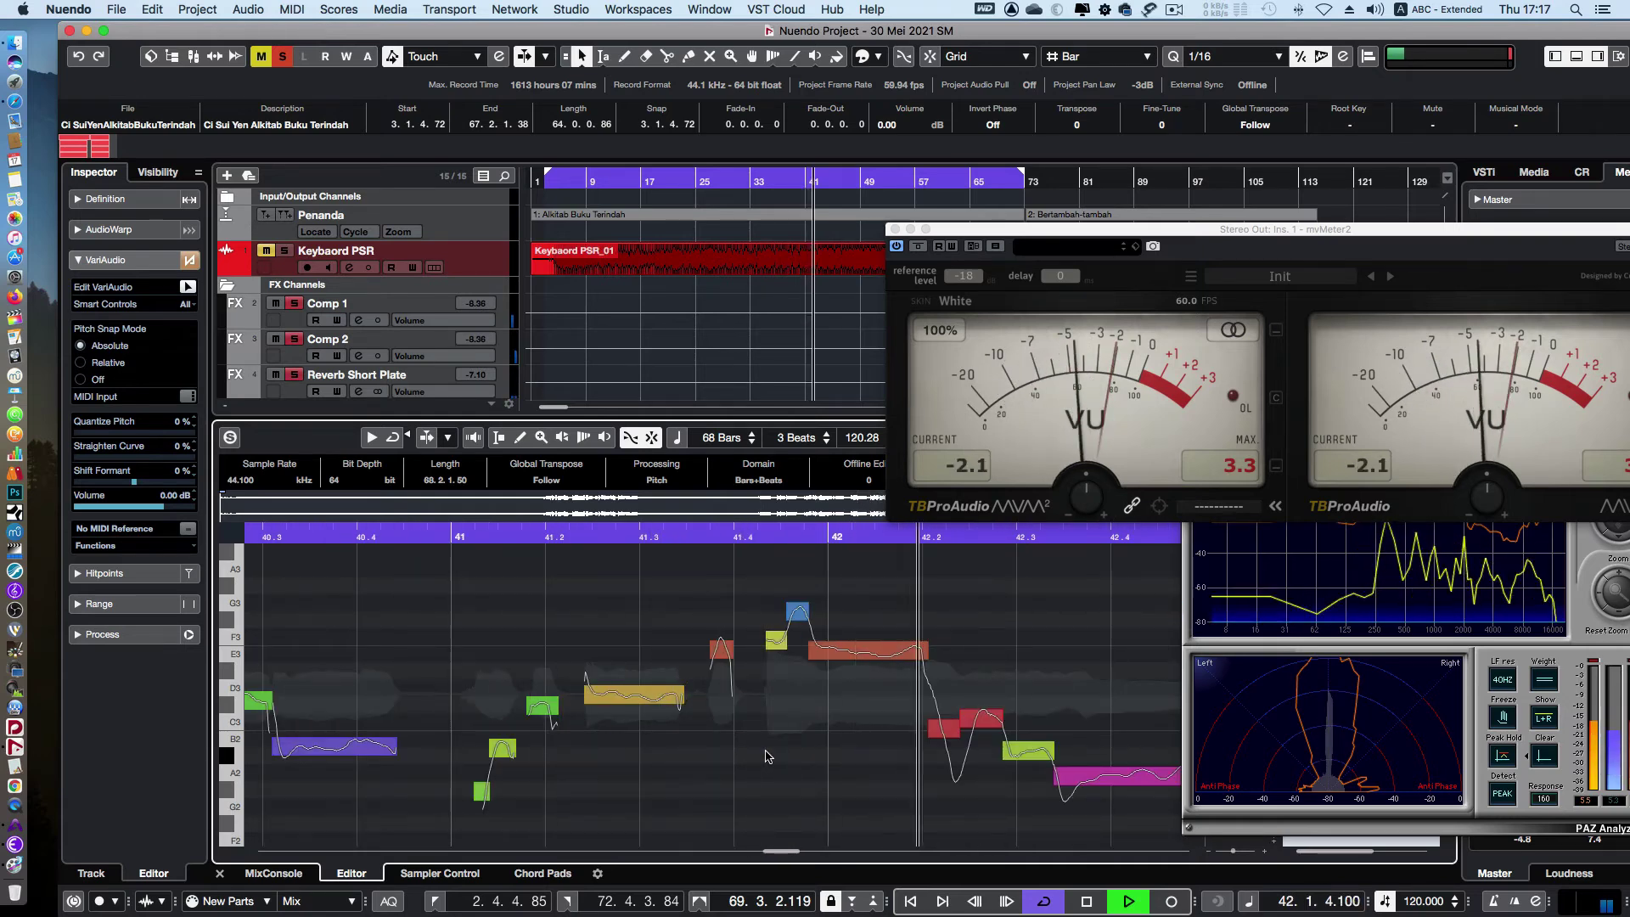
pyautogui.click(770, 523)
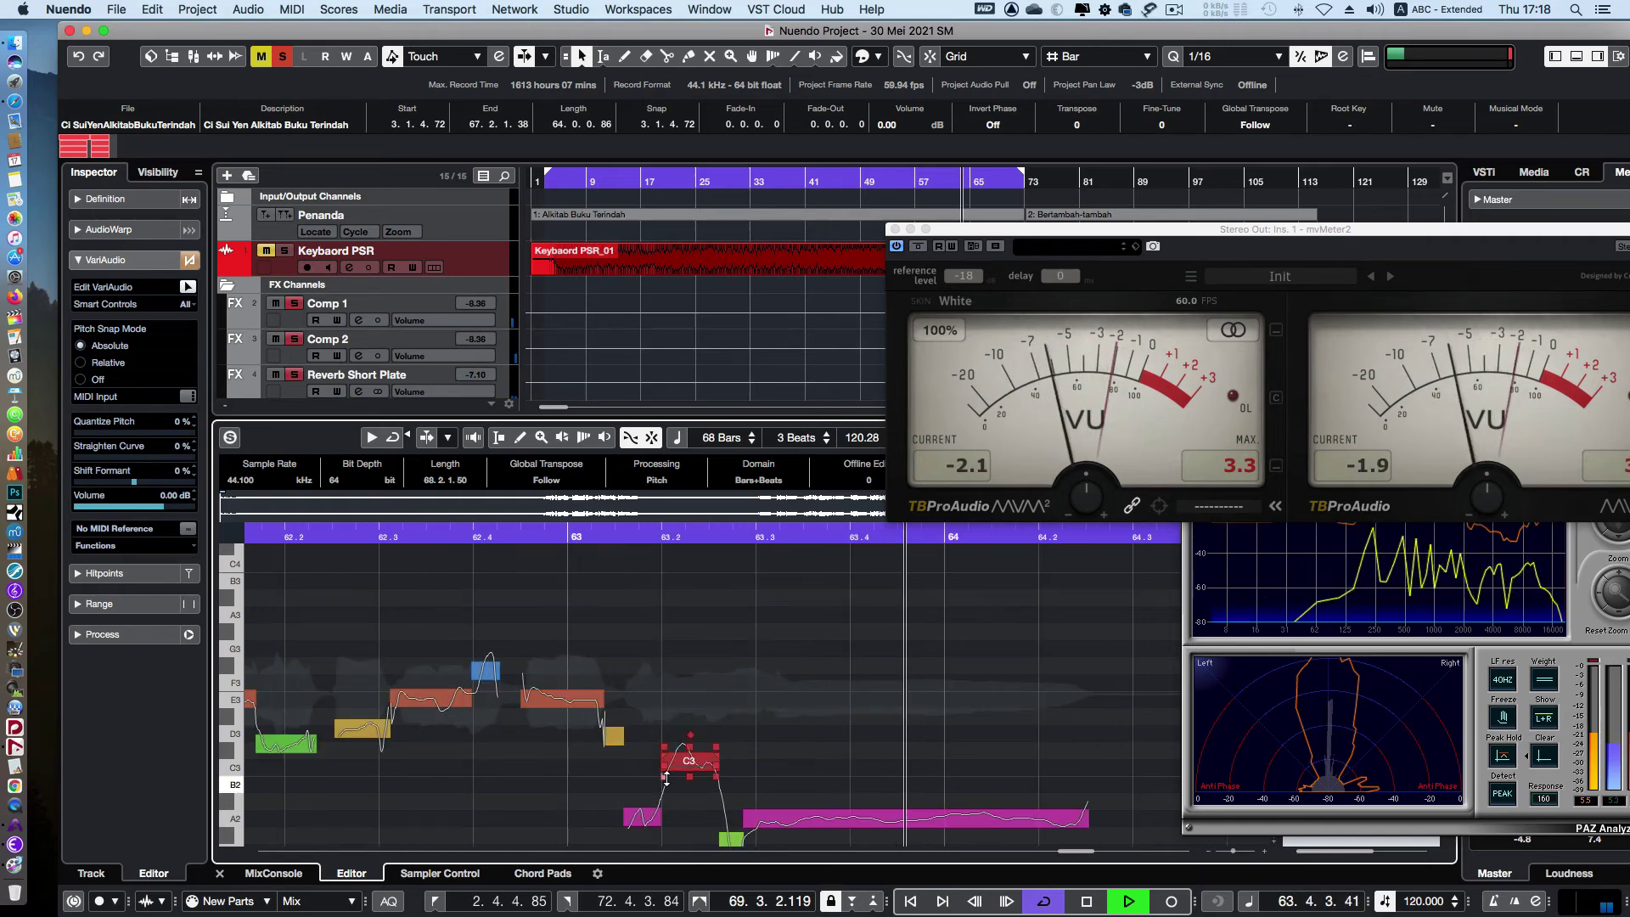
# Close the sample editor and play the full mix from around bar 10 with the third vocal track unsoloed
pyautogui.press('space')
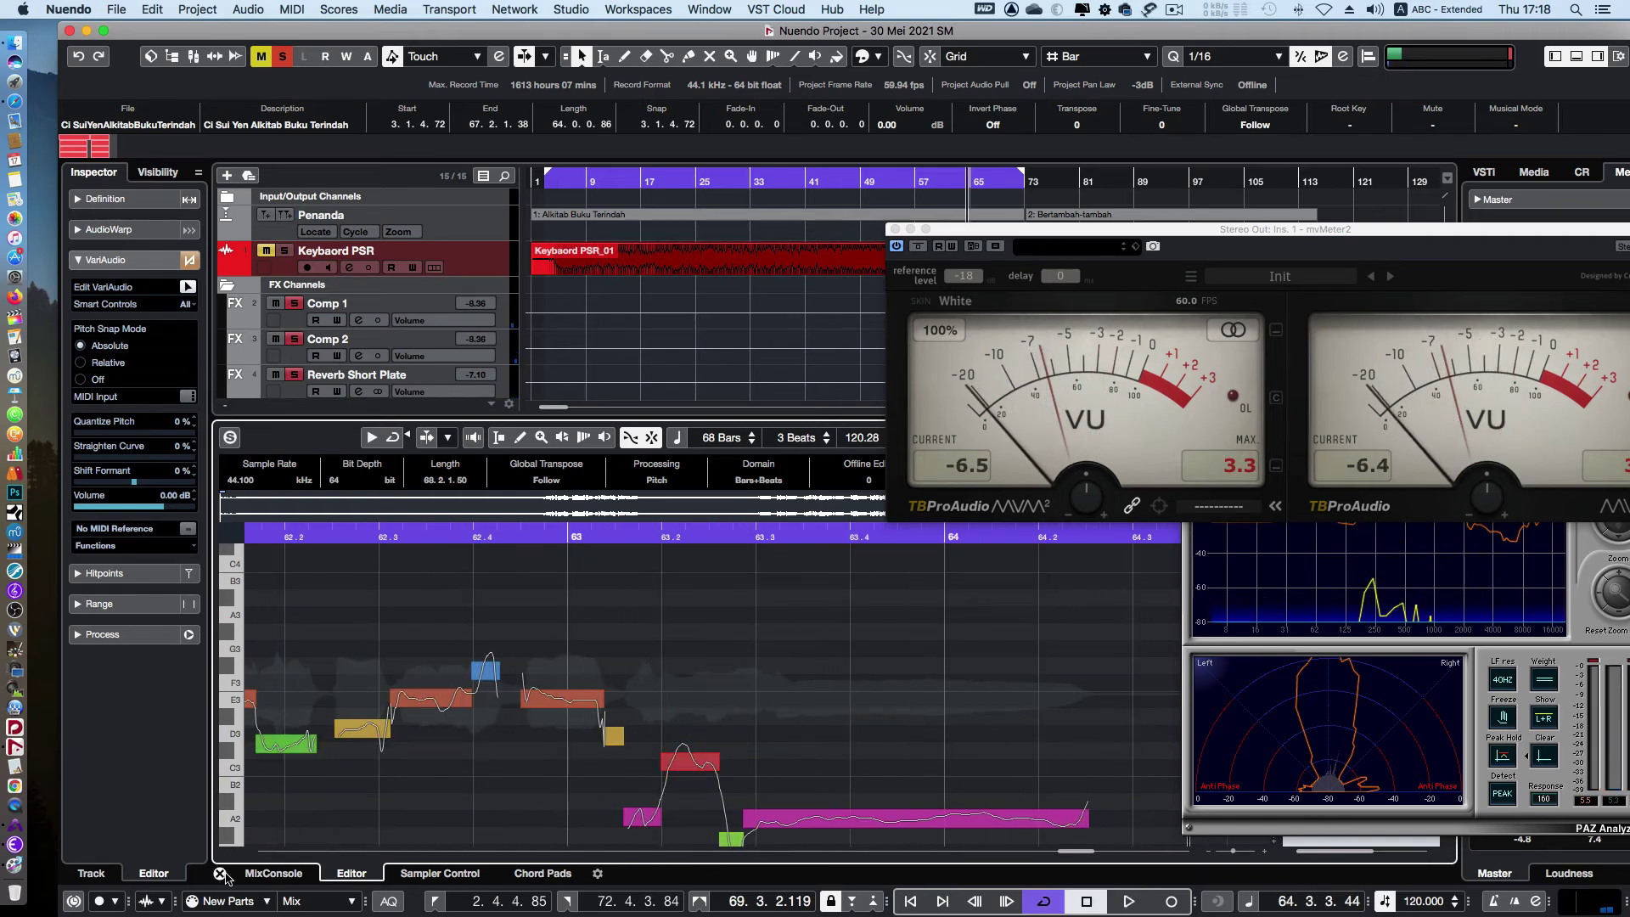
pyautogui.click(221, 874)
pyautogui.click(596, 185)
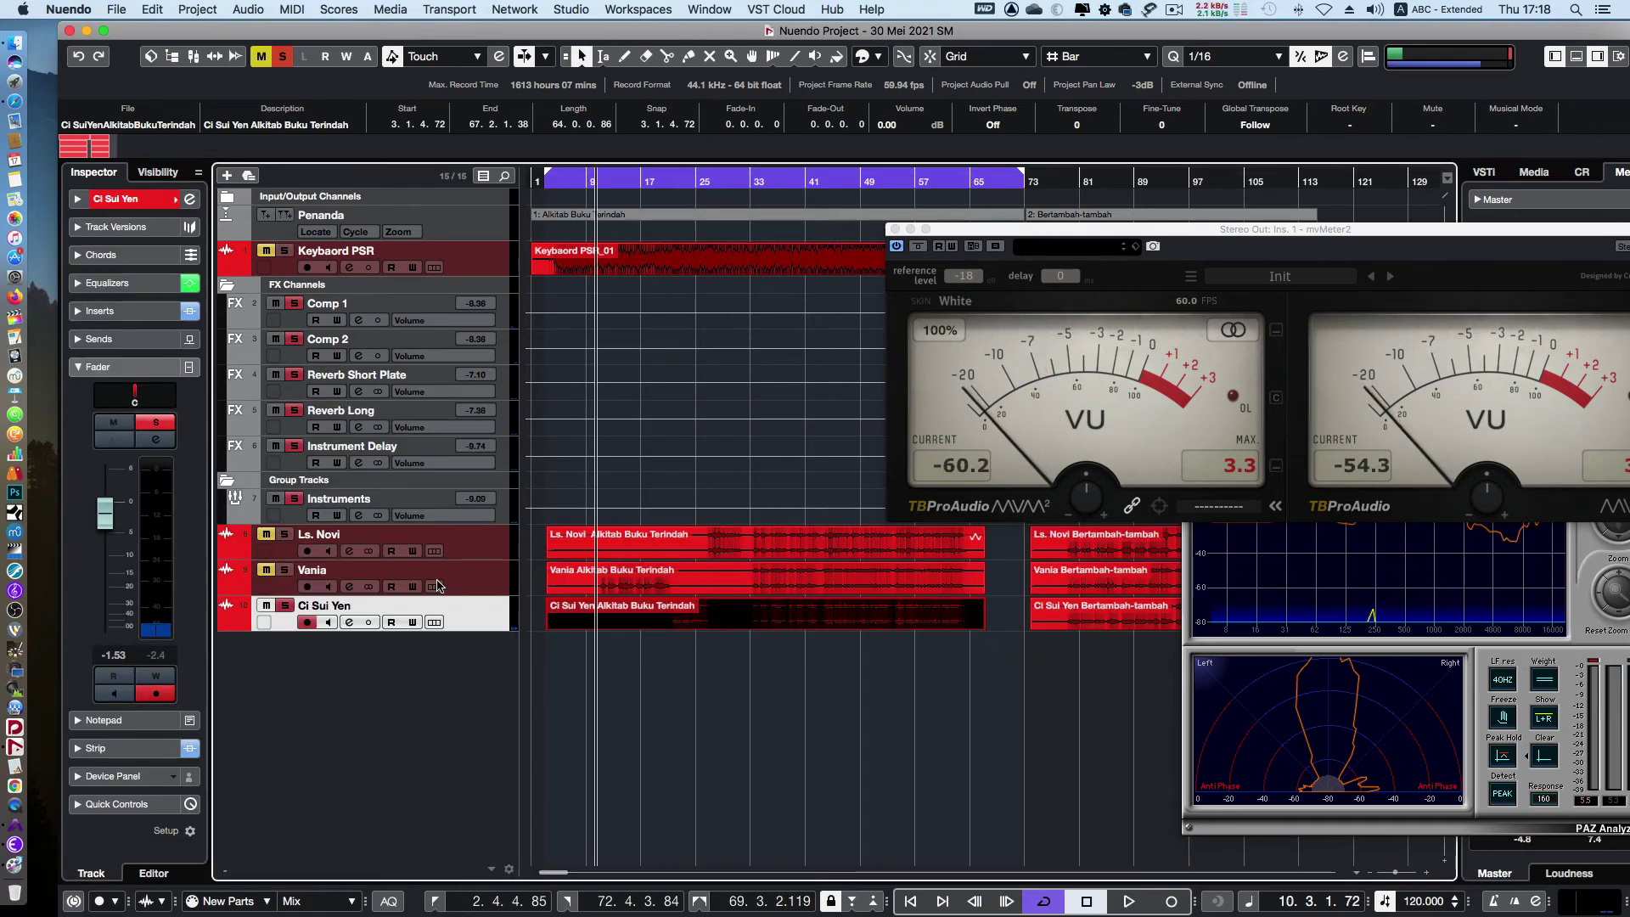
pyautogui.click(287, 606)
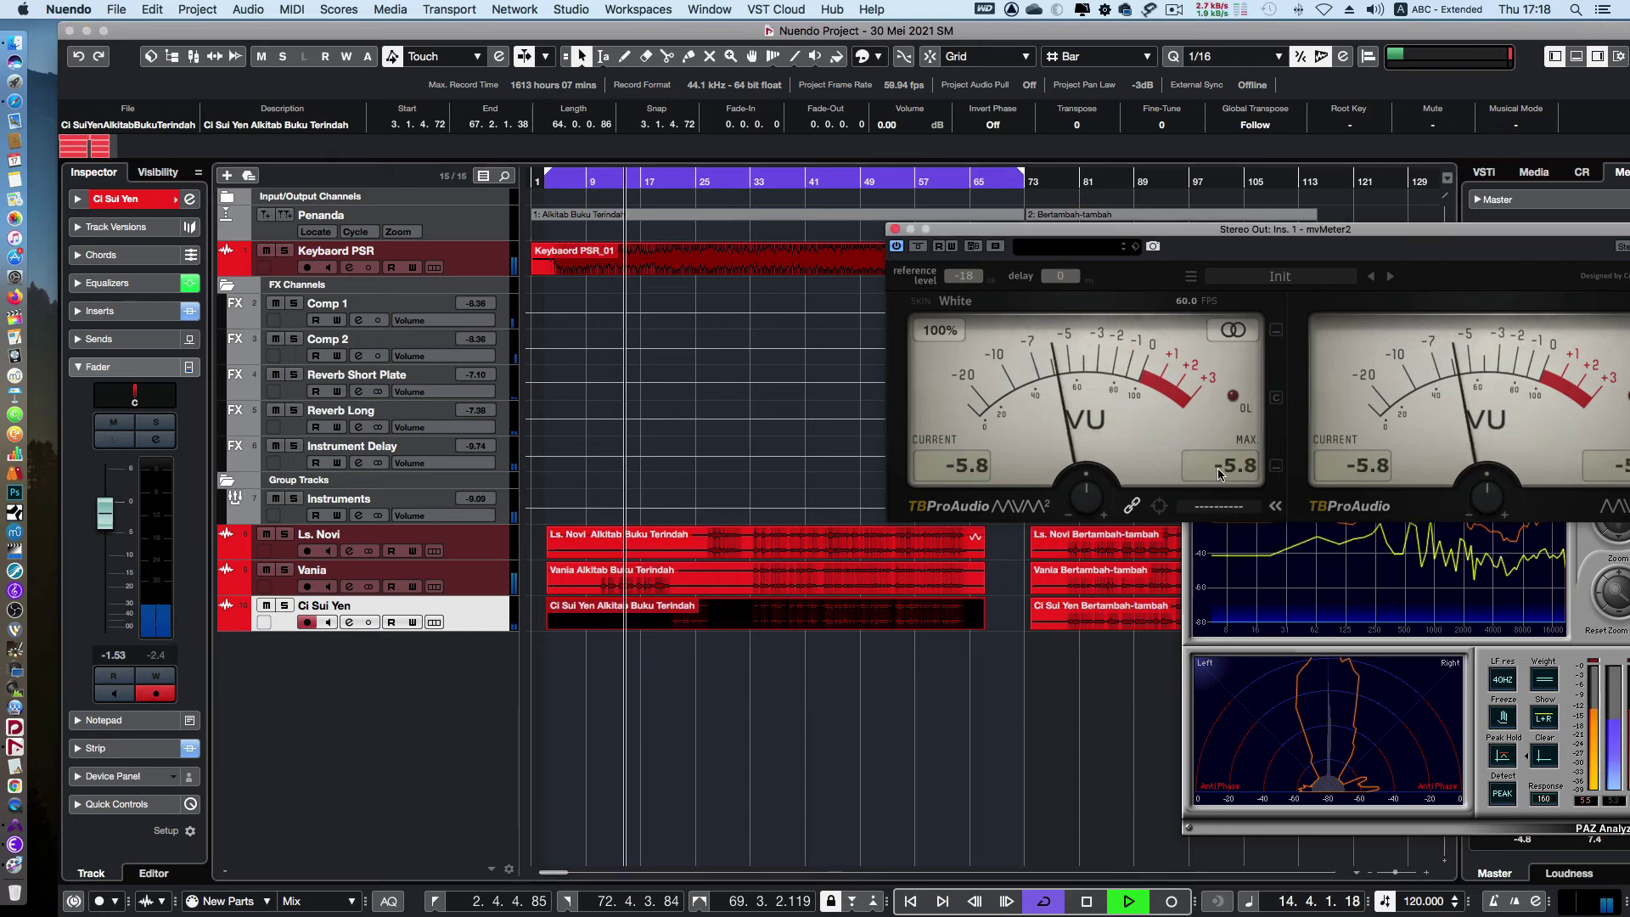
# Lower the second vocal track's fader to -7.13 dB by ear, comparing it with the first vocal track
pyautogui.click(411, 583)
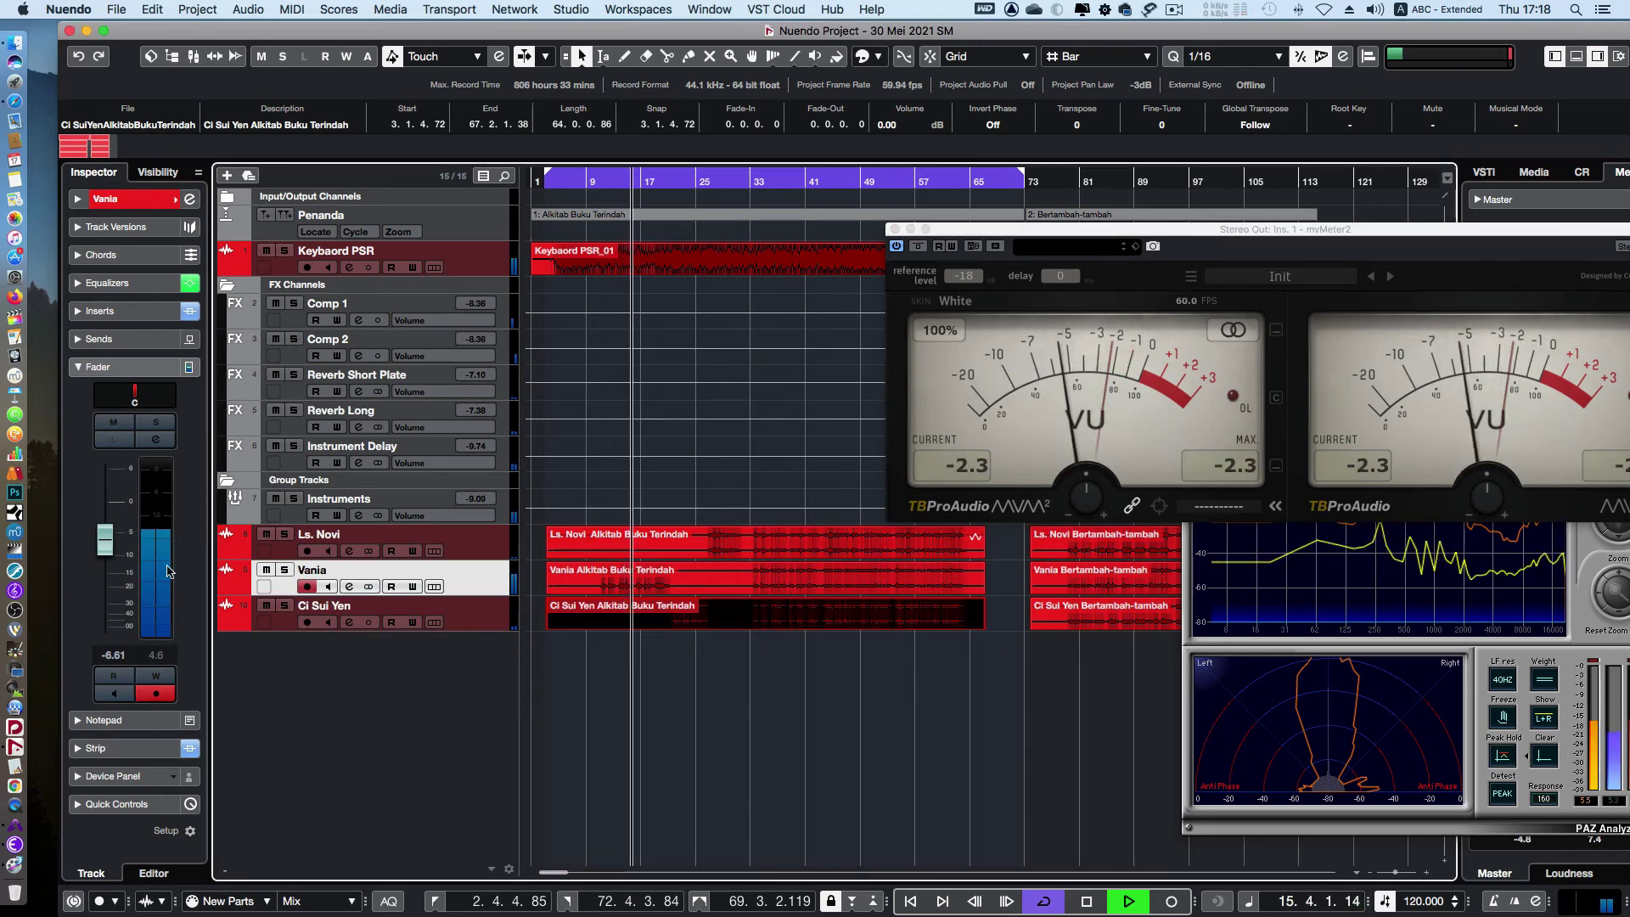
pyautogui.click(125, 545)
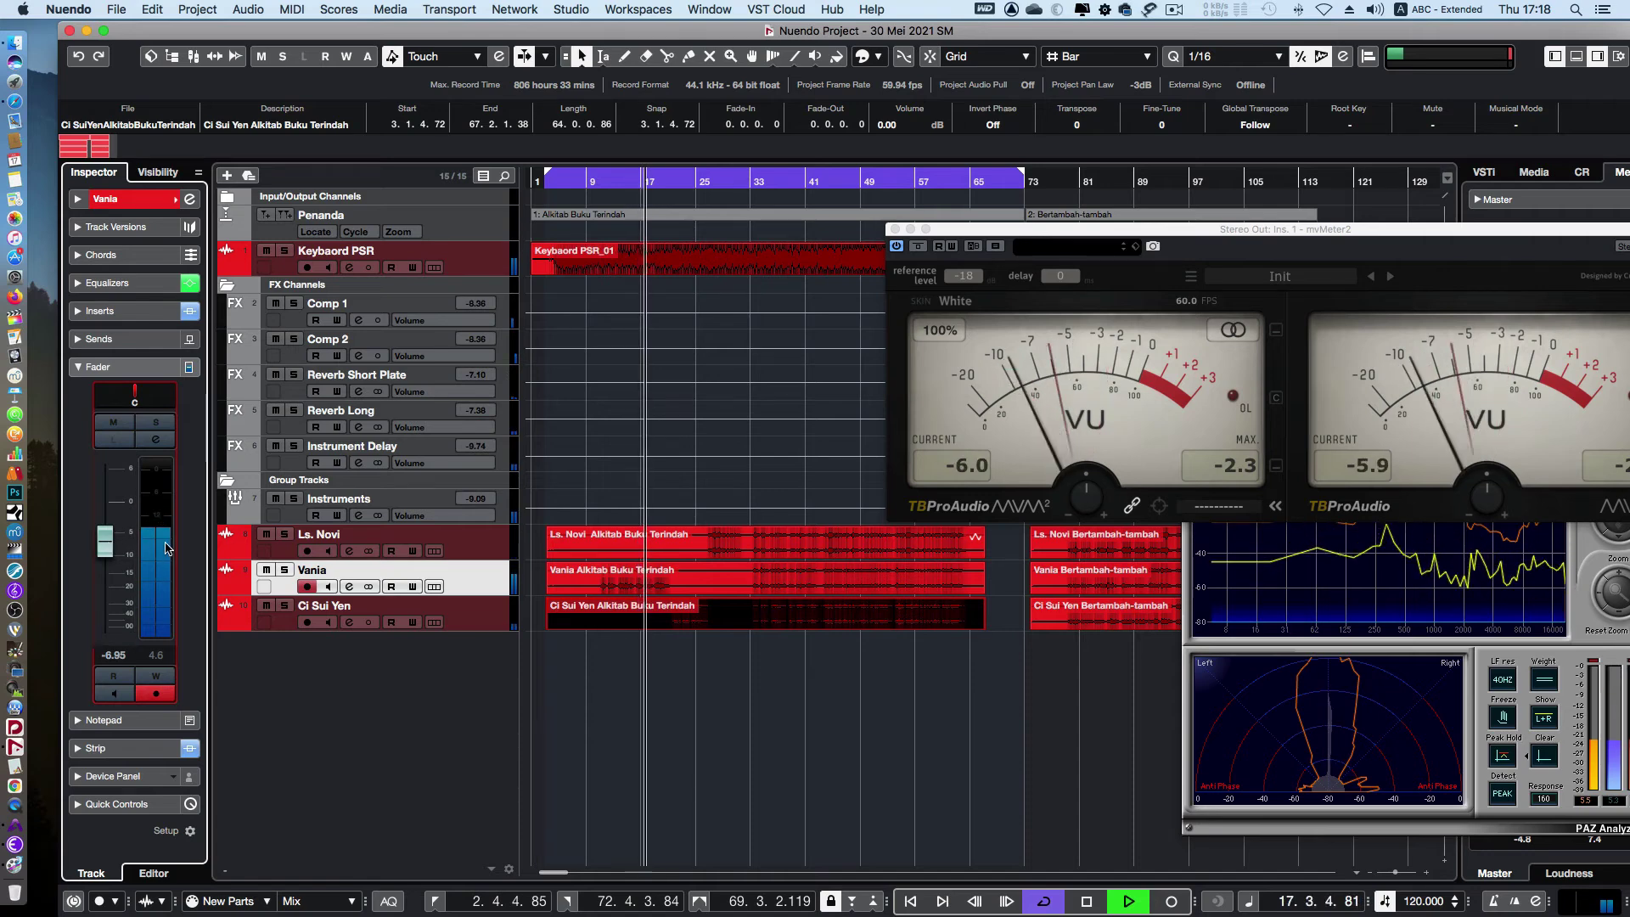
pyautogui.click(475, 548)
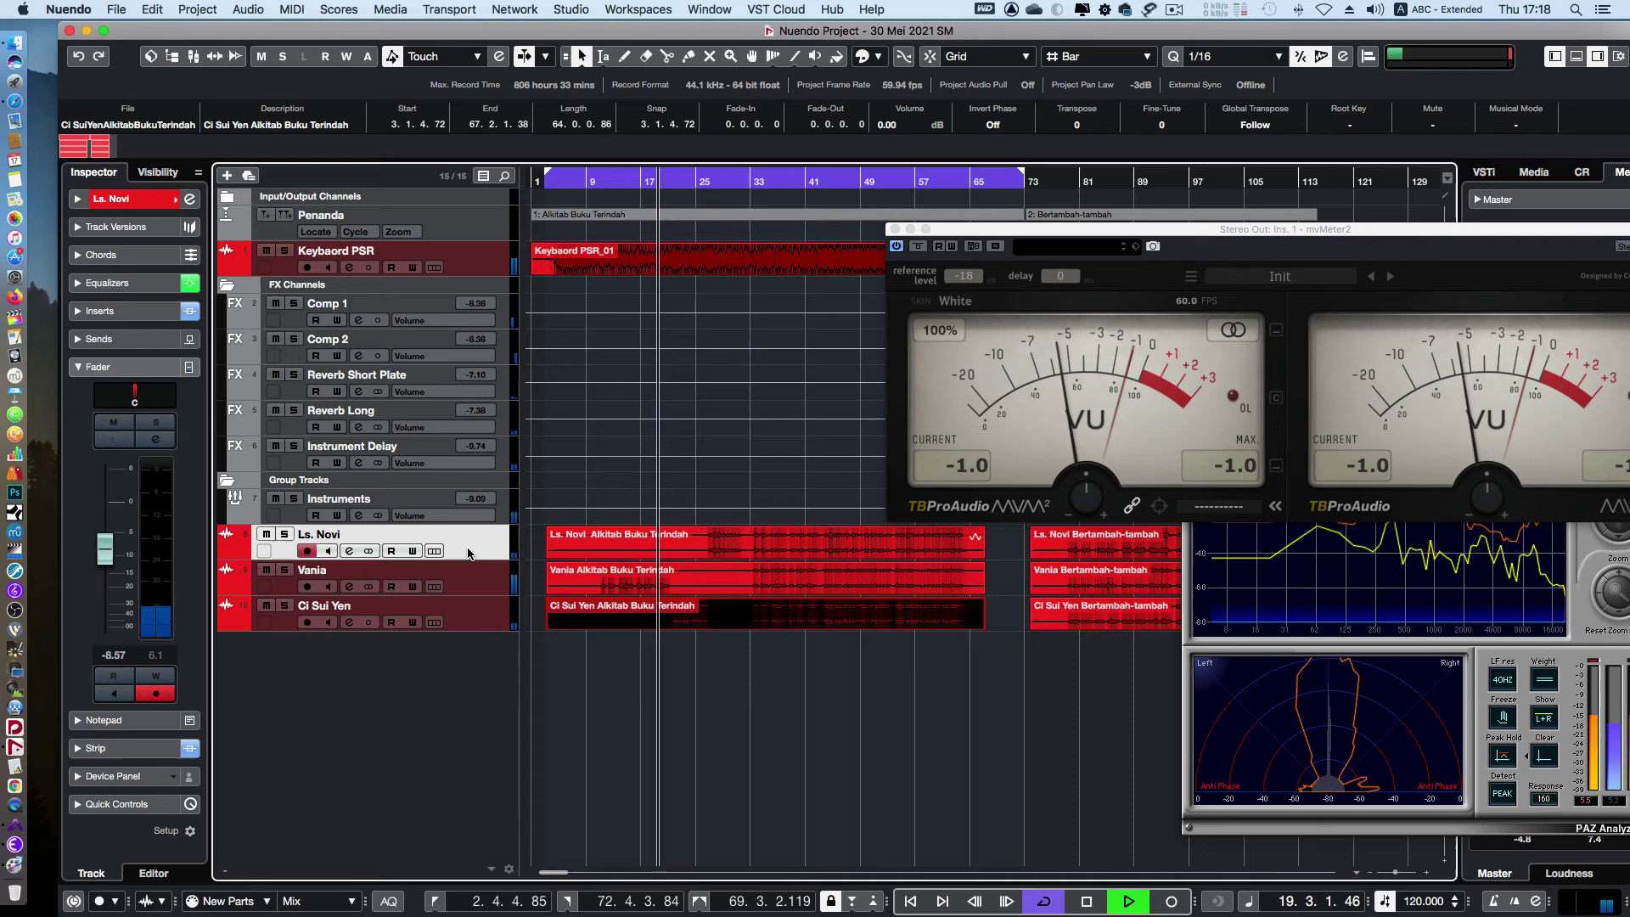
pyautogui.click(443, 586)
pyautogui.click(107, 552)
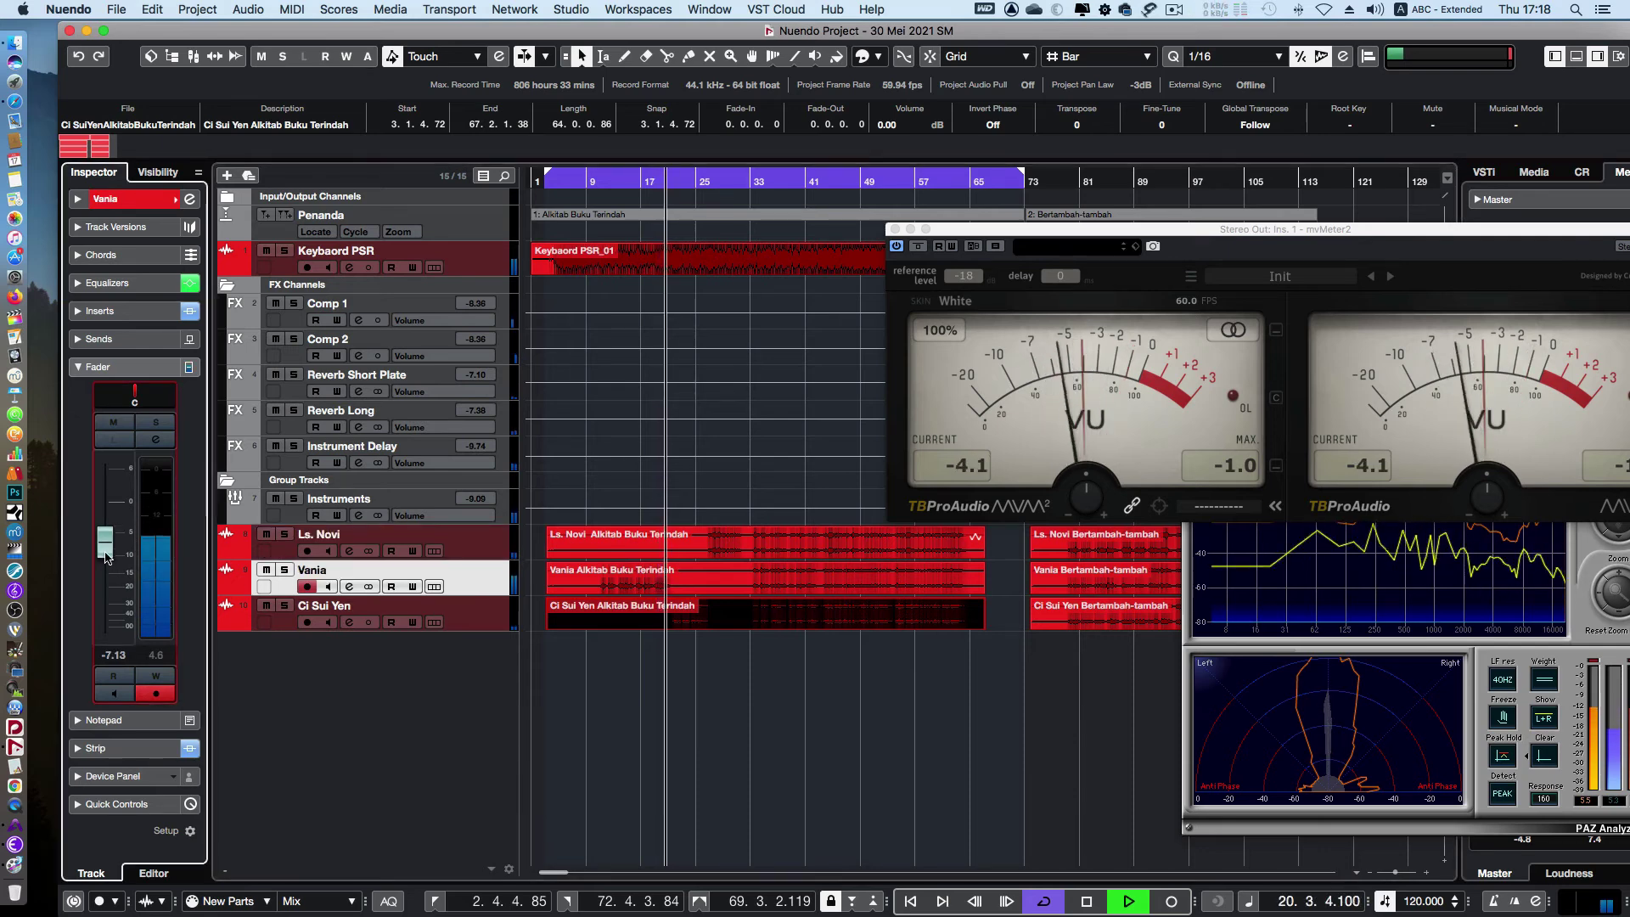
# Check the first vocal track's fader, and reopen the third vocal's first event in the sample editor with playback stopped
pyautogui.press('Up')
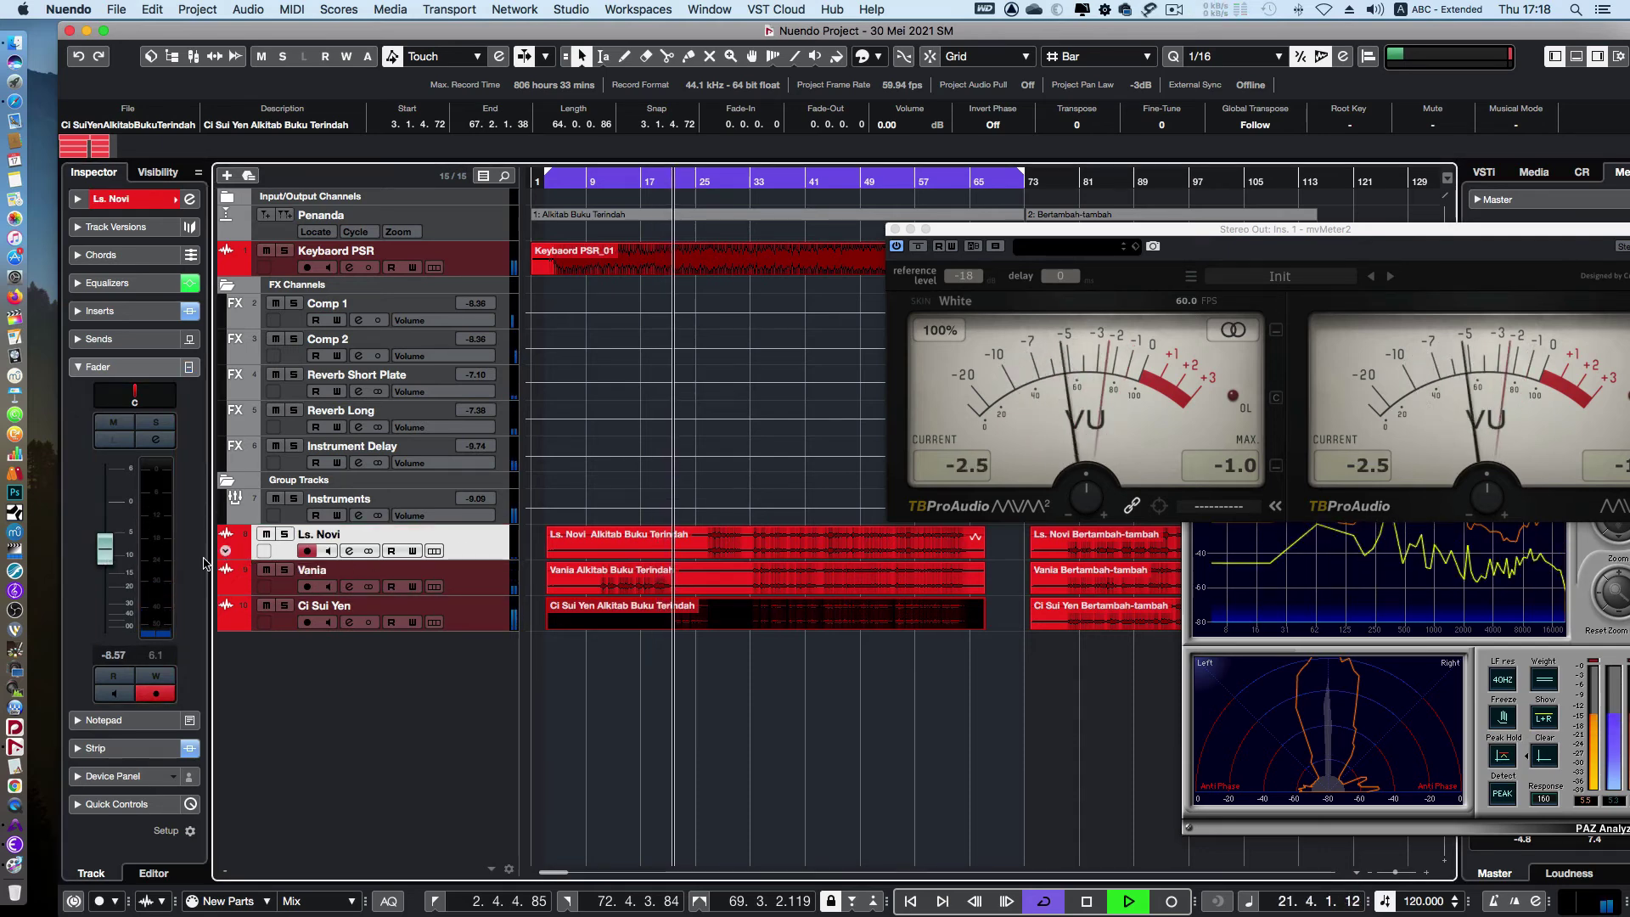
pyautogui.press('Down')
pyautogui.press('Down')
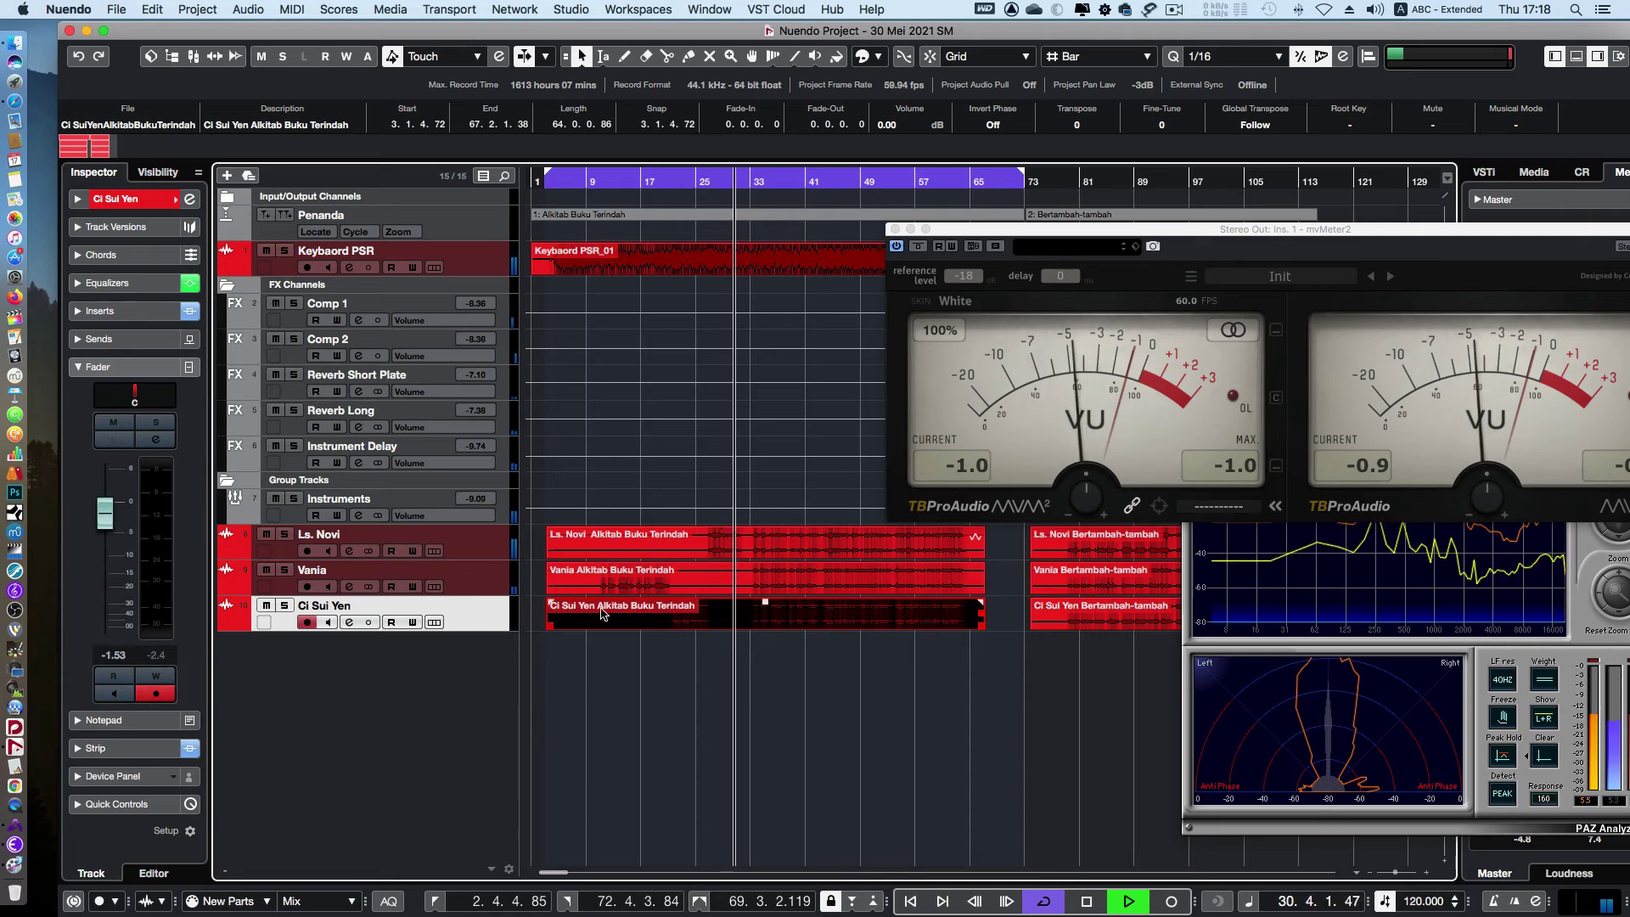
pyautogui.click(630, 617)
pyautogui.press('space')
pyautogui.doubleClick(630, 618)
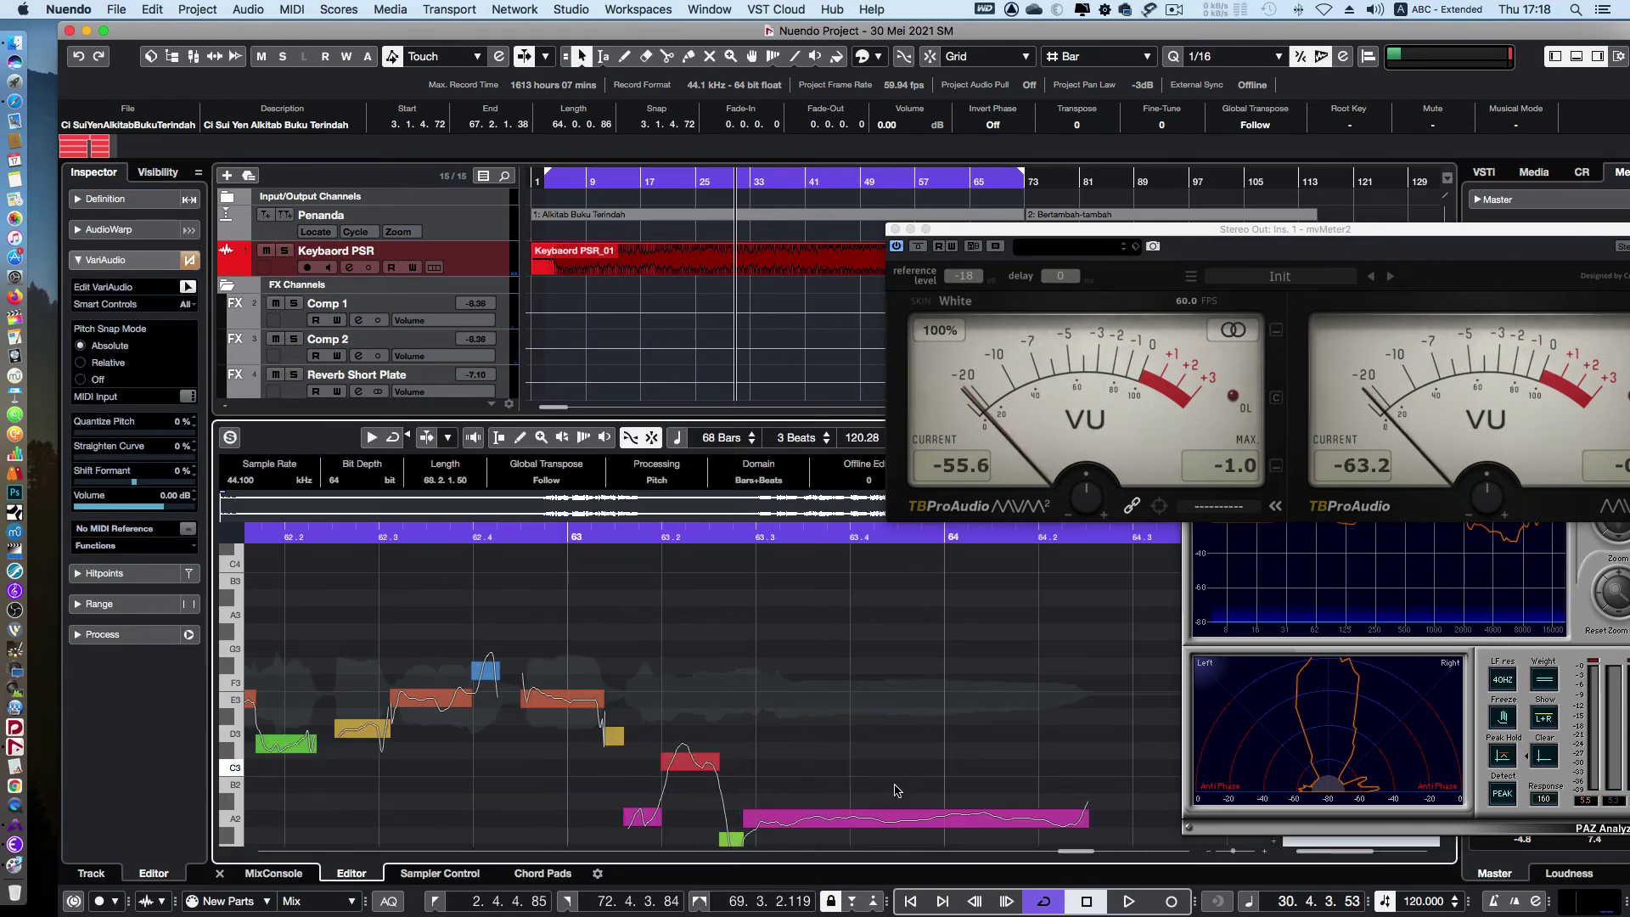
# Move the VU meter and PAZ Analyzer windows off the note display and show the notes from bar 24 to 35
pyautogui.moveTo(1233, 851); pyautogui.dragTo(1221, 853)
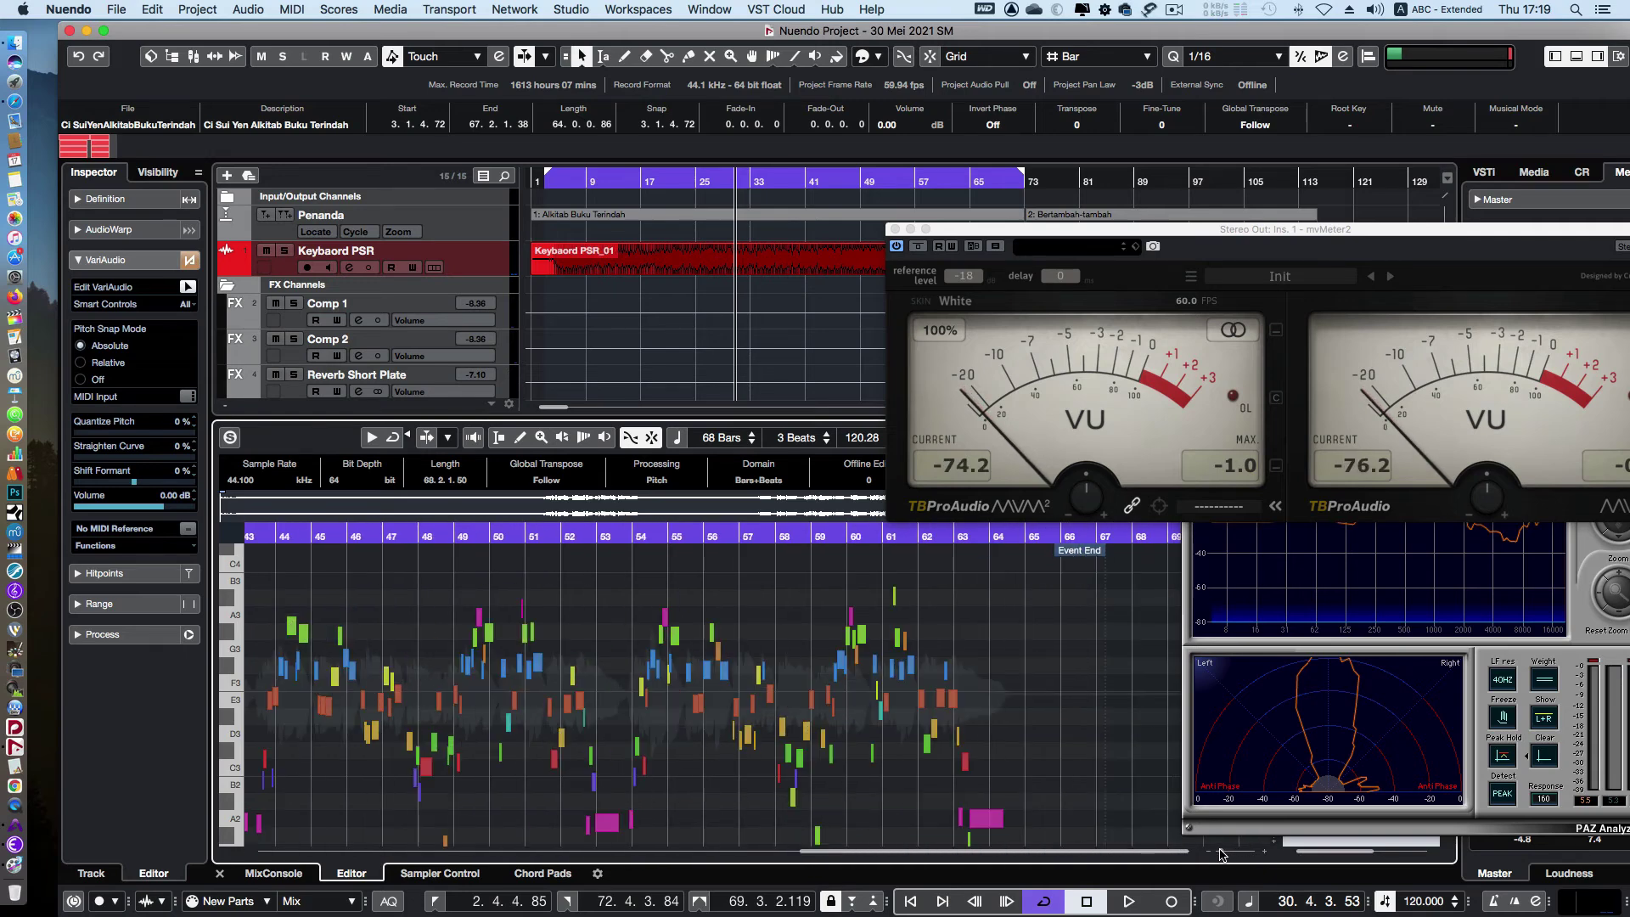
pyautogui.hscroll(-10, 798, 720)
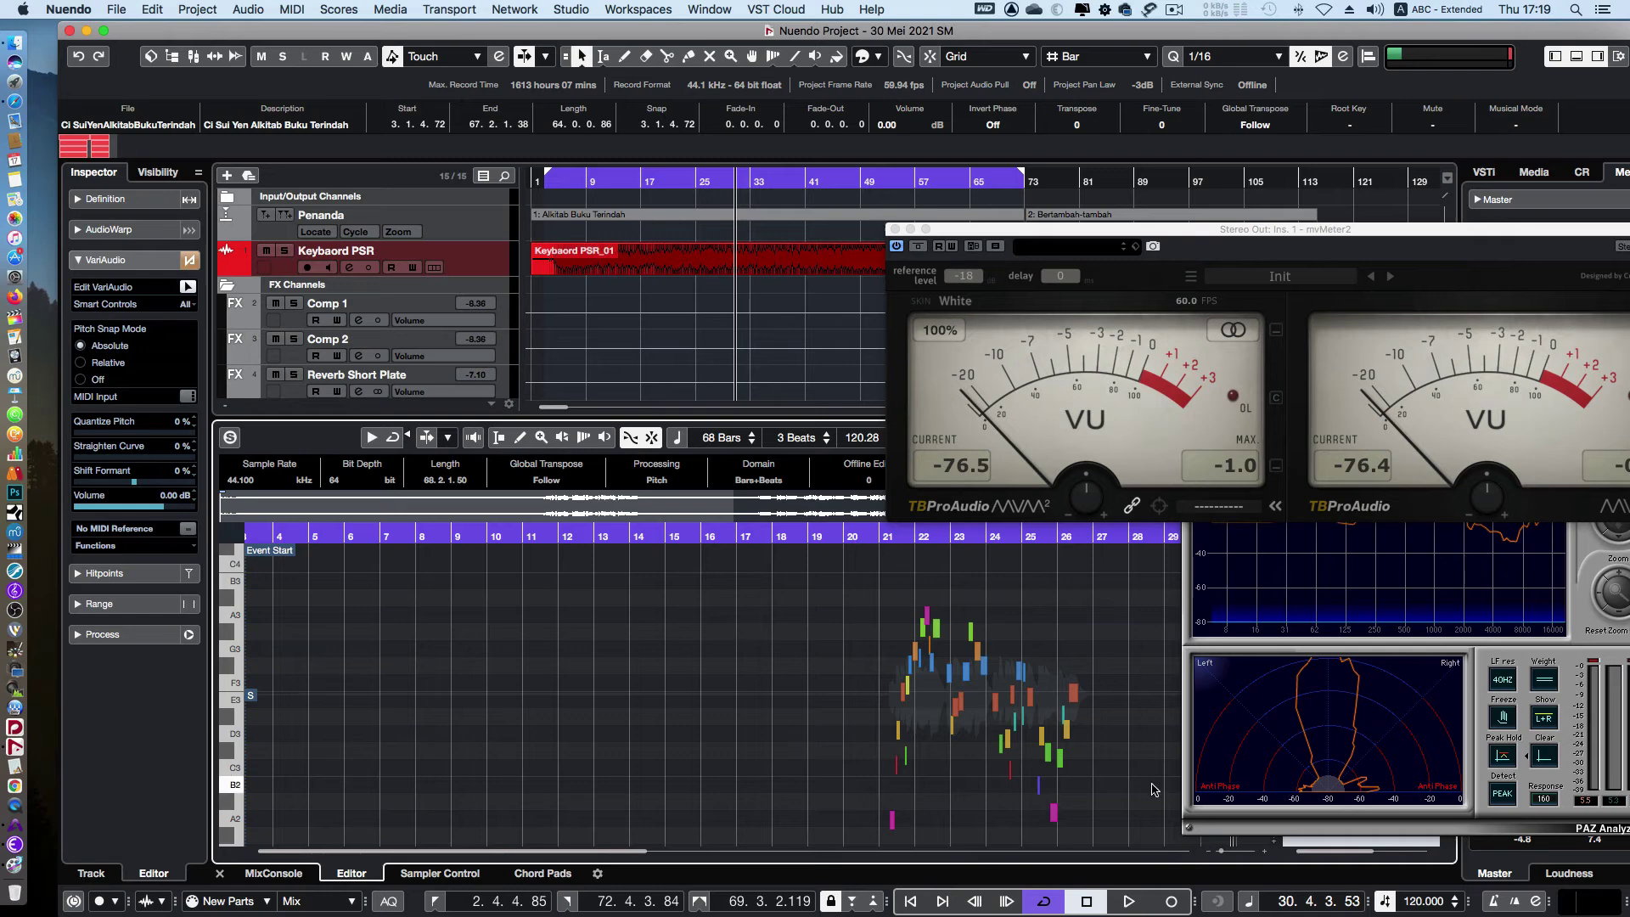
pyautogui.moveTo(1204, 237); pyautogui.dragTo(1155, 80)
pyautogui.moveTo(1410, 422); pyautogui.dragTo(1354, 256)
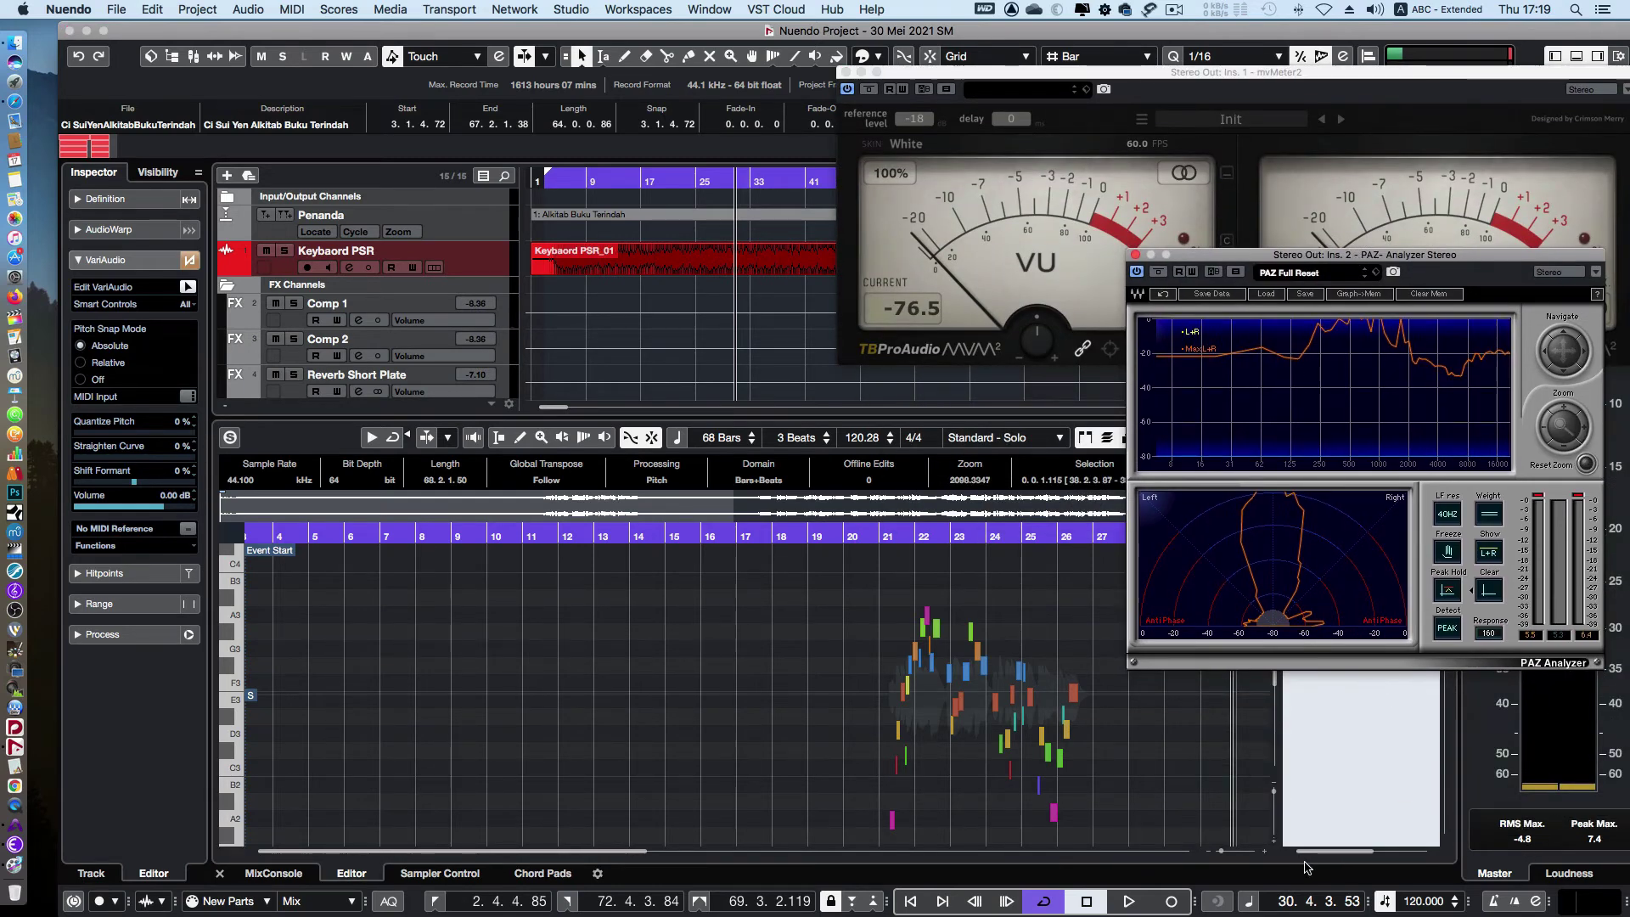
pyautogui.moveTo(1223, 853); pyautogui.dragTo(1226, 852)
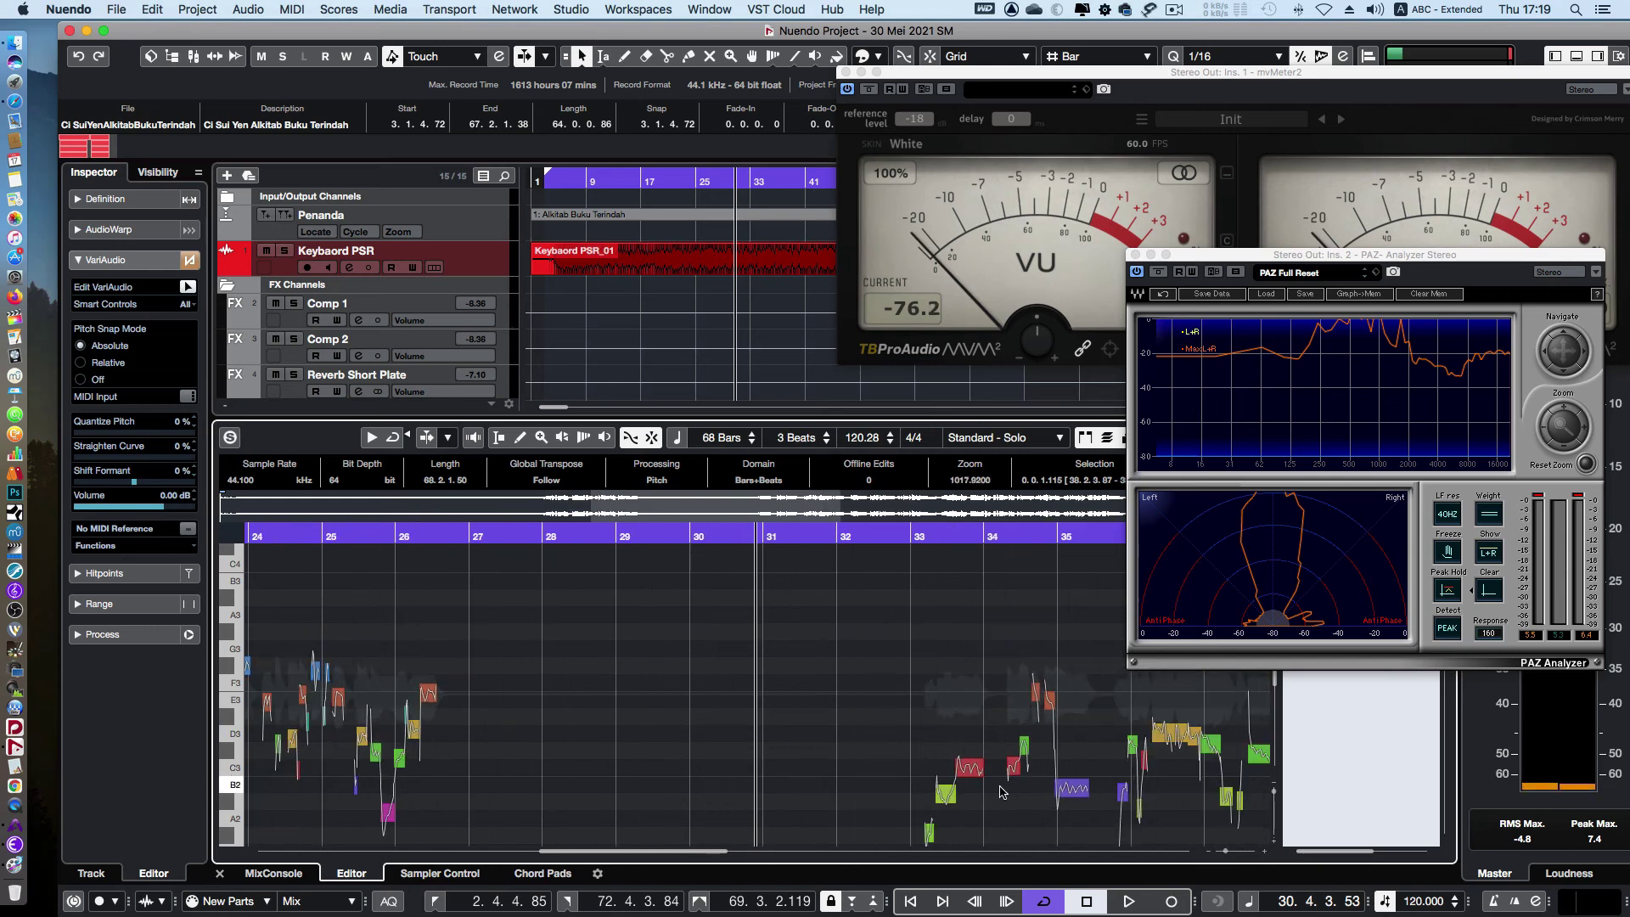
# Listen to the third vocal's phrase from bar 21, select all its notes up to bar 26 and raise their volume to 8.22 dB
pyautogui.hscroll(-3, 790, 703)
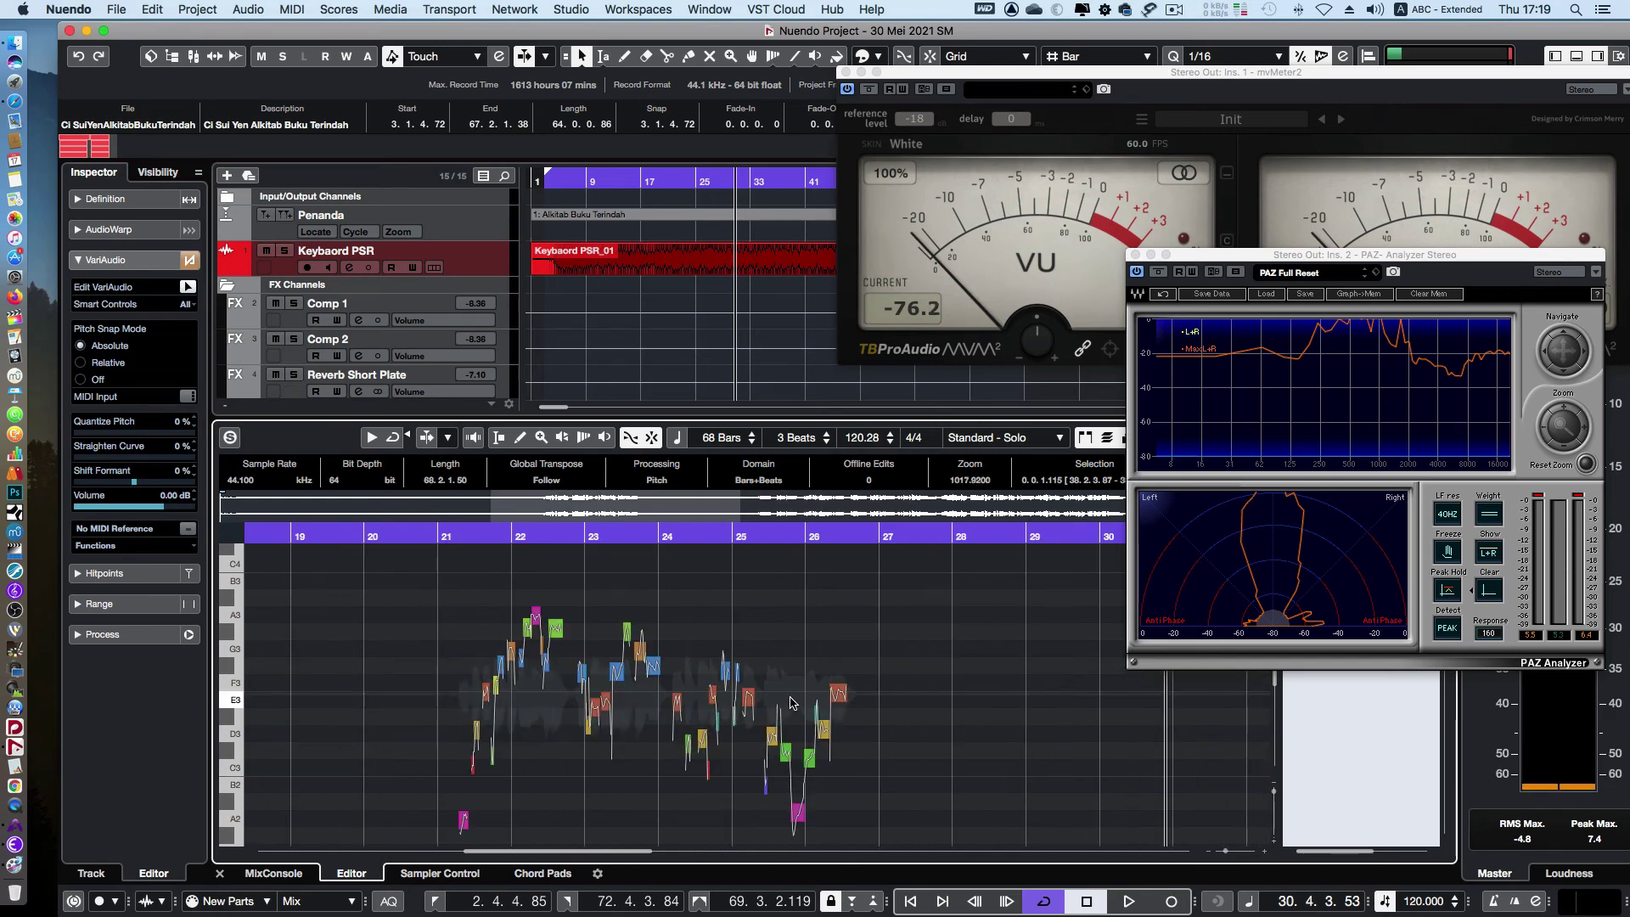
pyautogui.click(435, 535)
pyautogui.press('space')
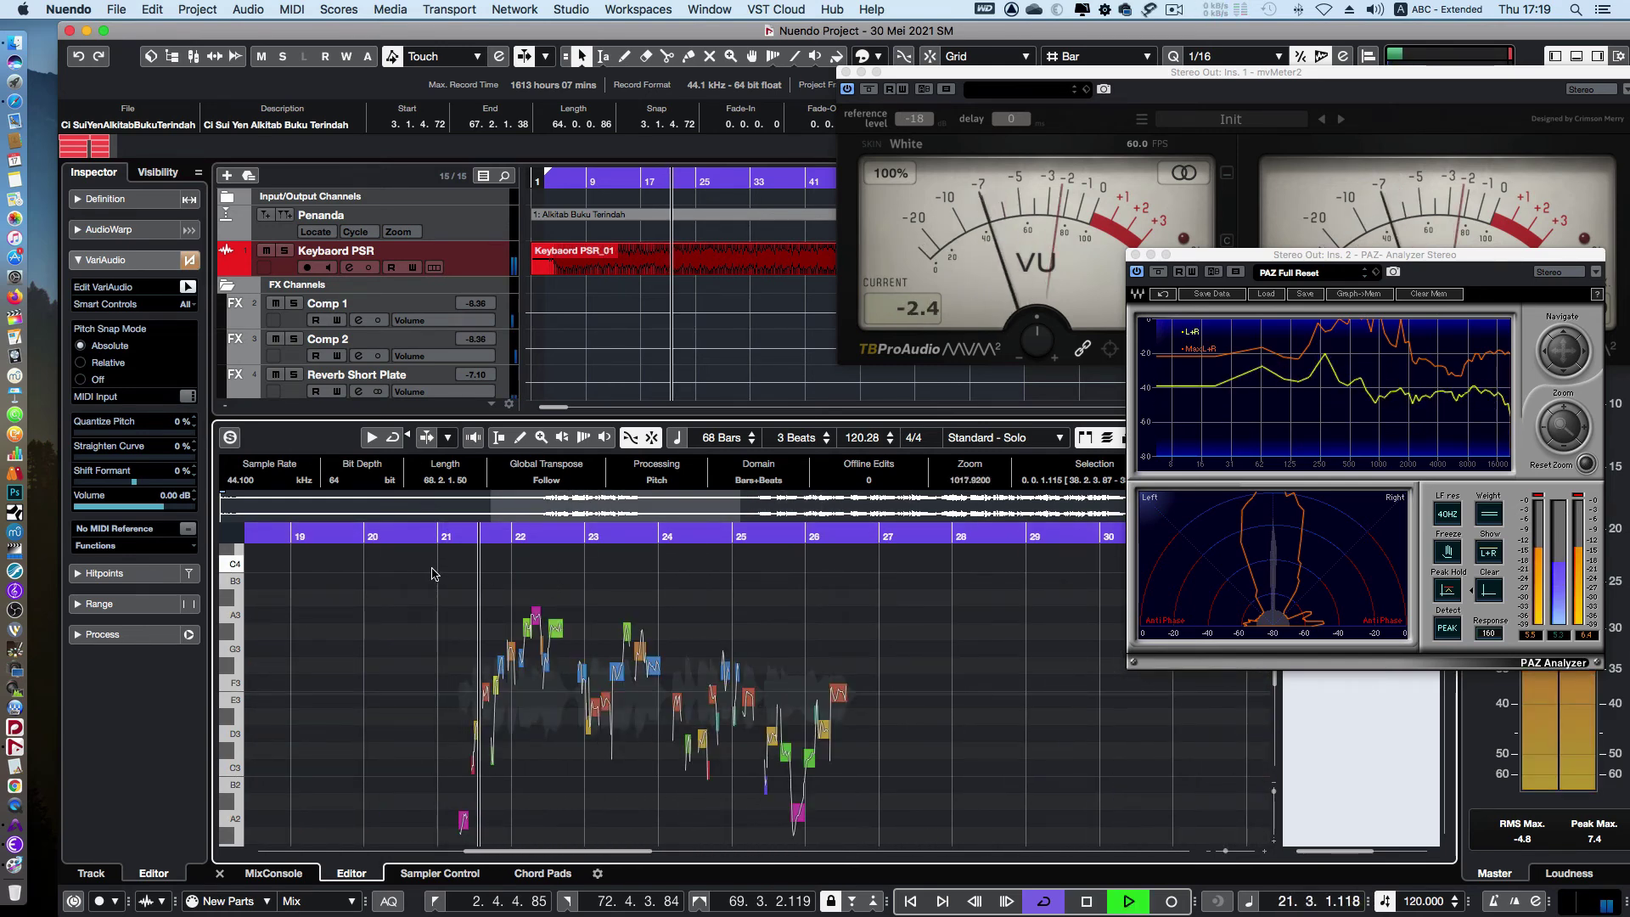
pyautogui.press('space')
pyautogui.moveTo(433, 569); pyautogui.dragTo(872, 852)
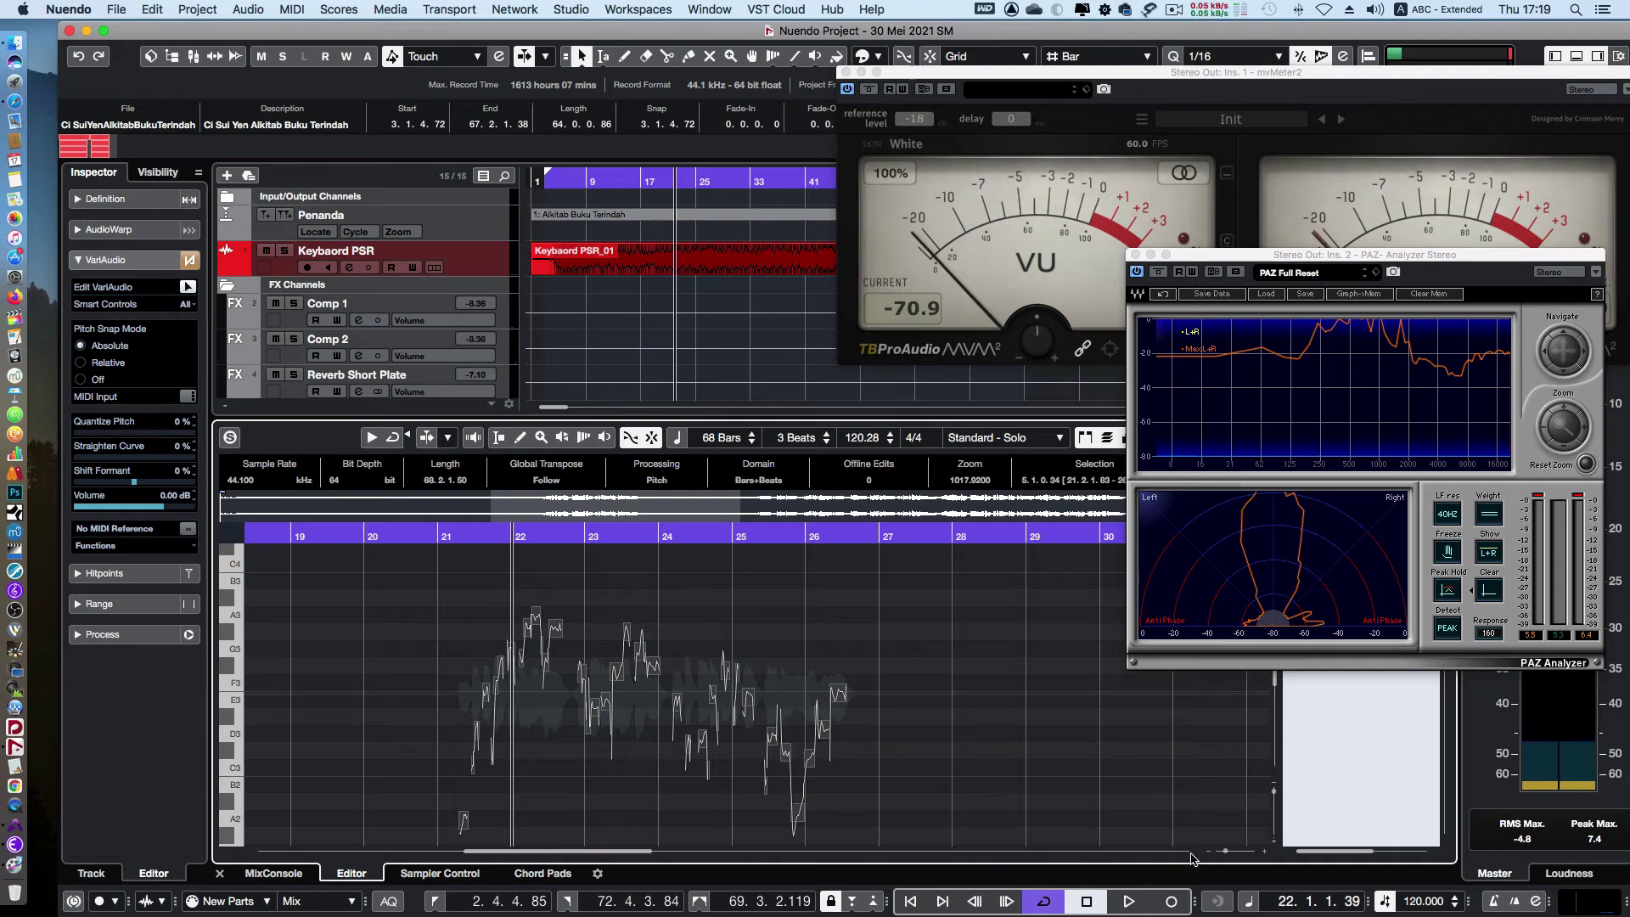
pyautogui.moveTo(1228, 852); pyautogui.dragTo(1237, 856)
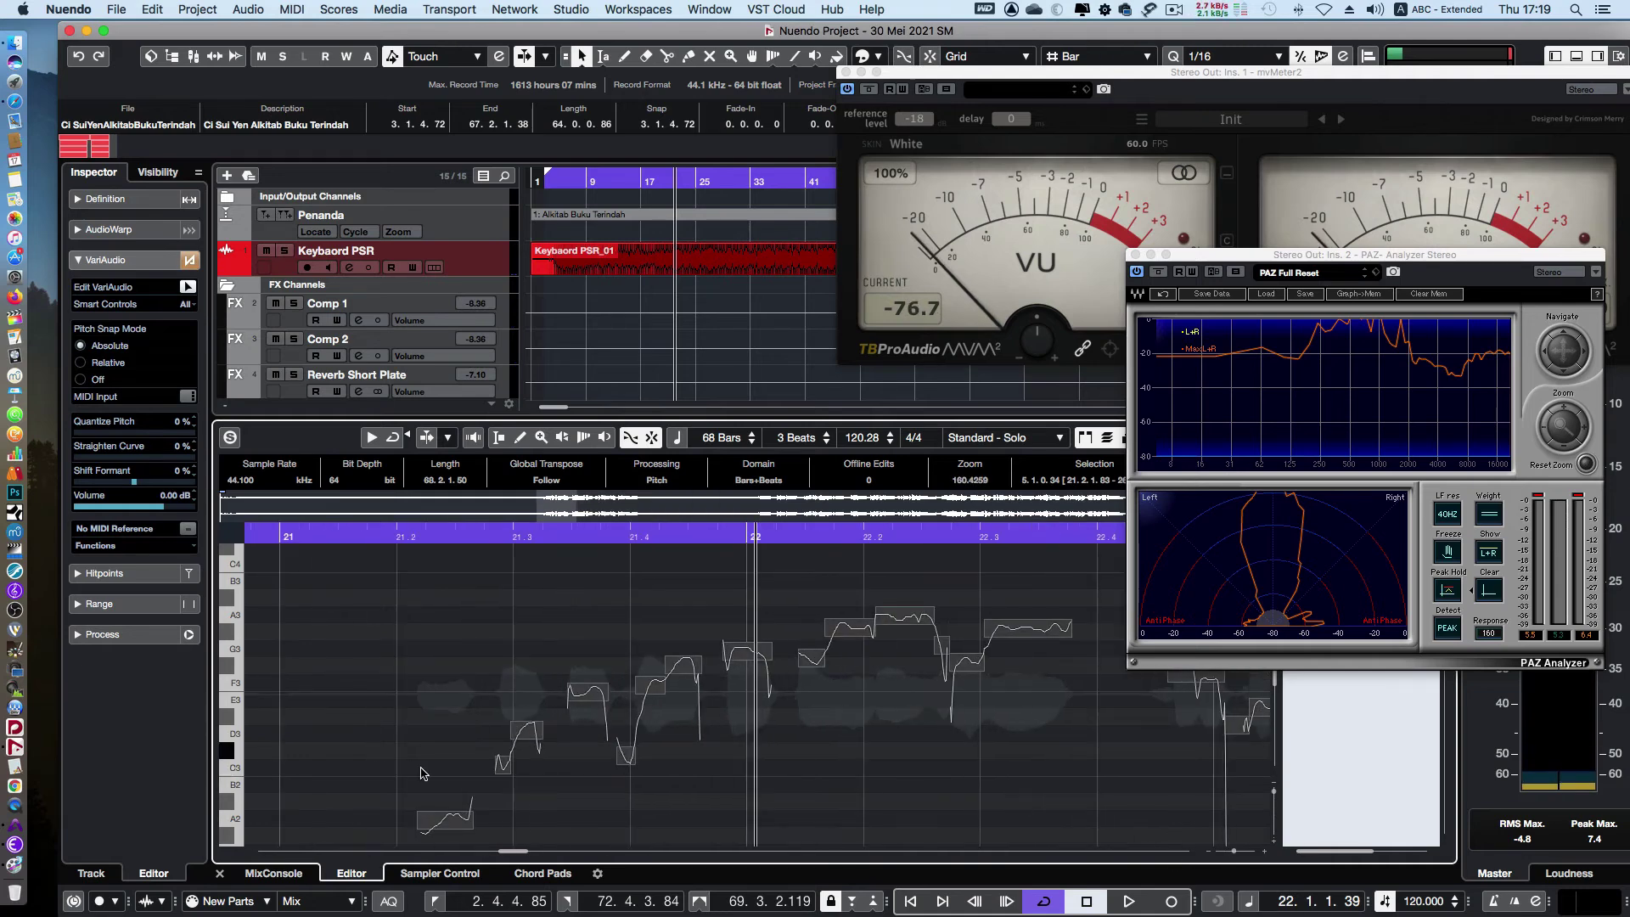
pyautogui.click(470, 833)
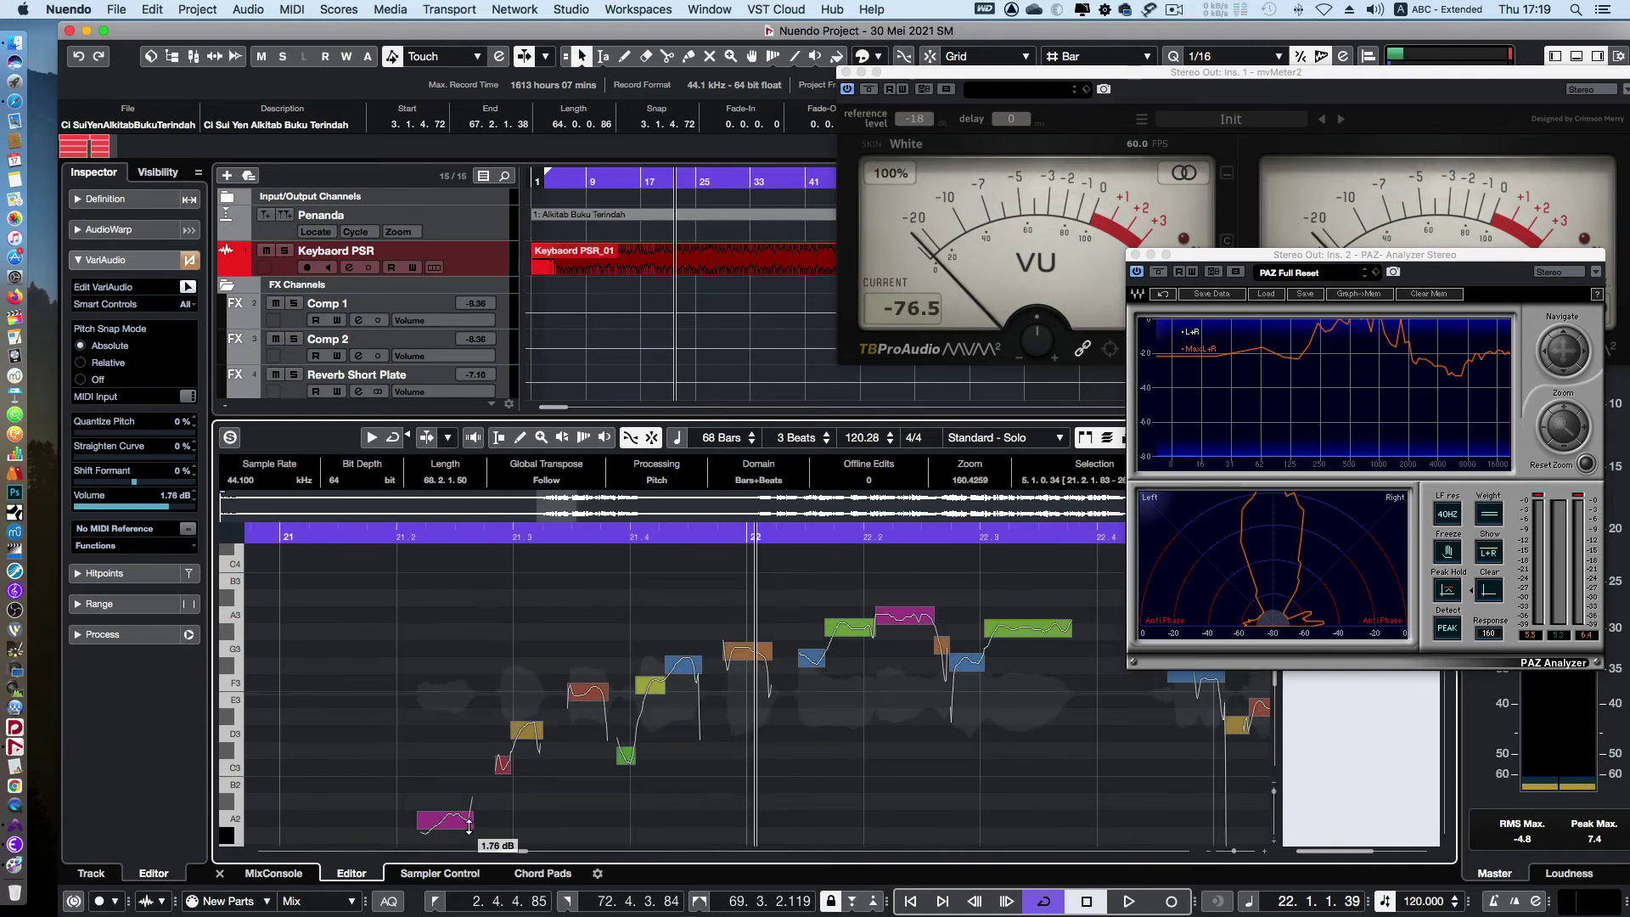
pyautogui.click(480, 812)
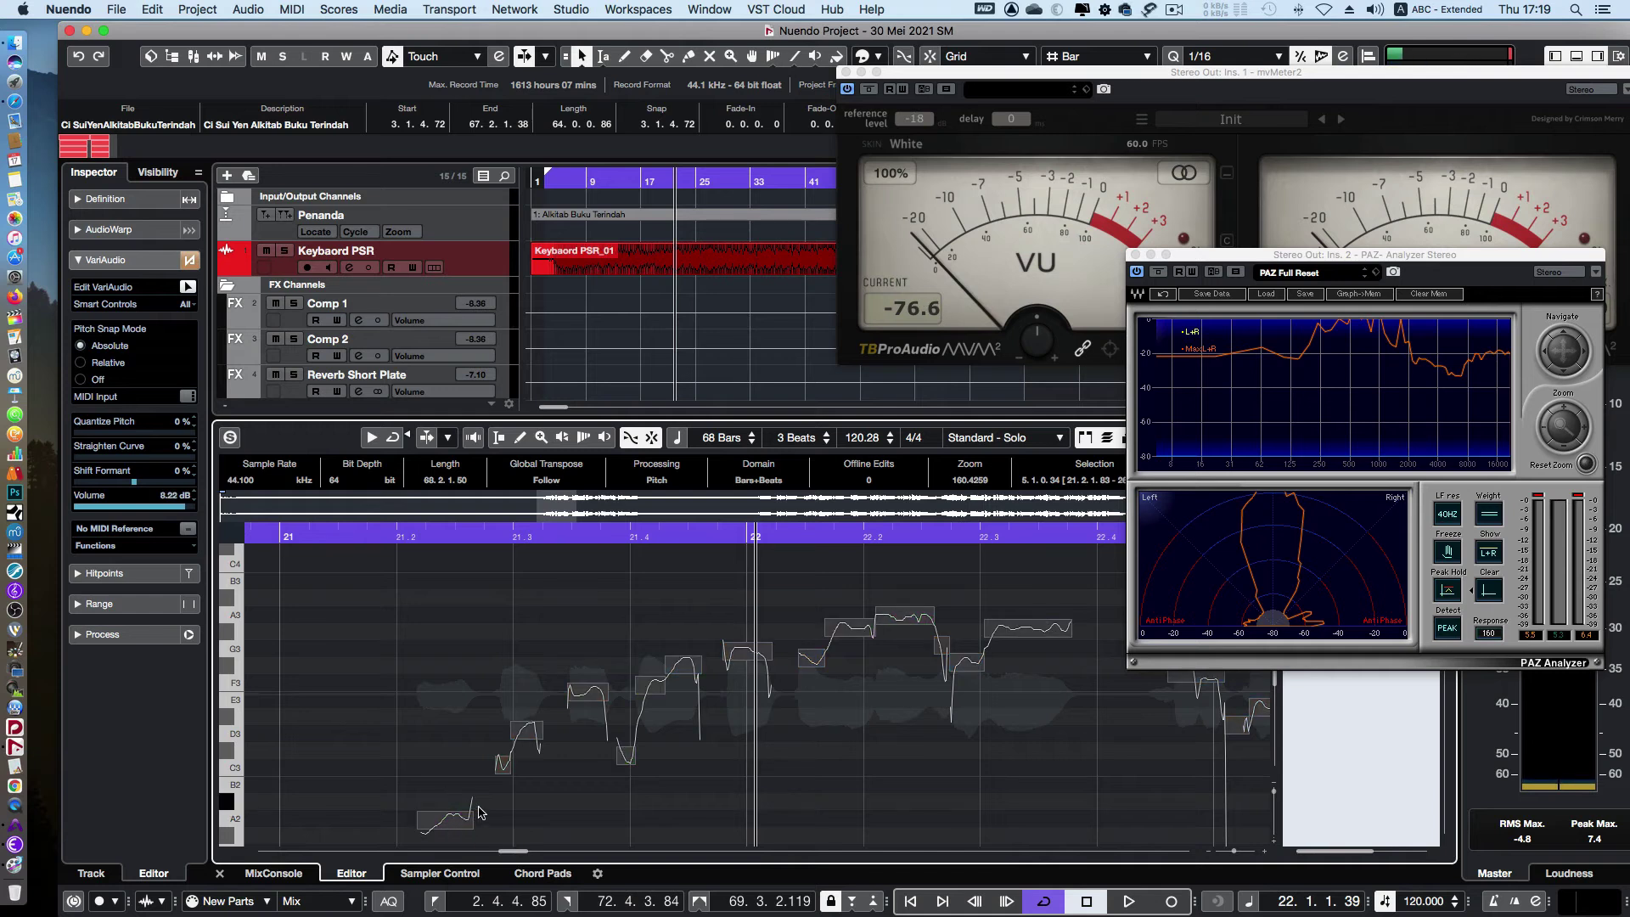
# Play the louder phrase from around bar 21, close the sample editor and stop playback
pyautogui.click(374, 539)
pyautogui.press('space')
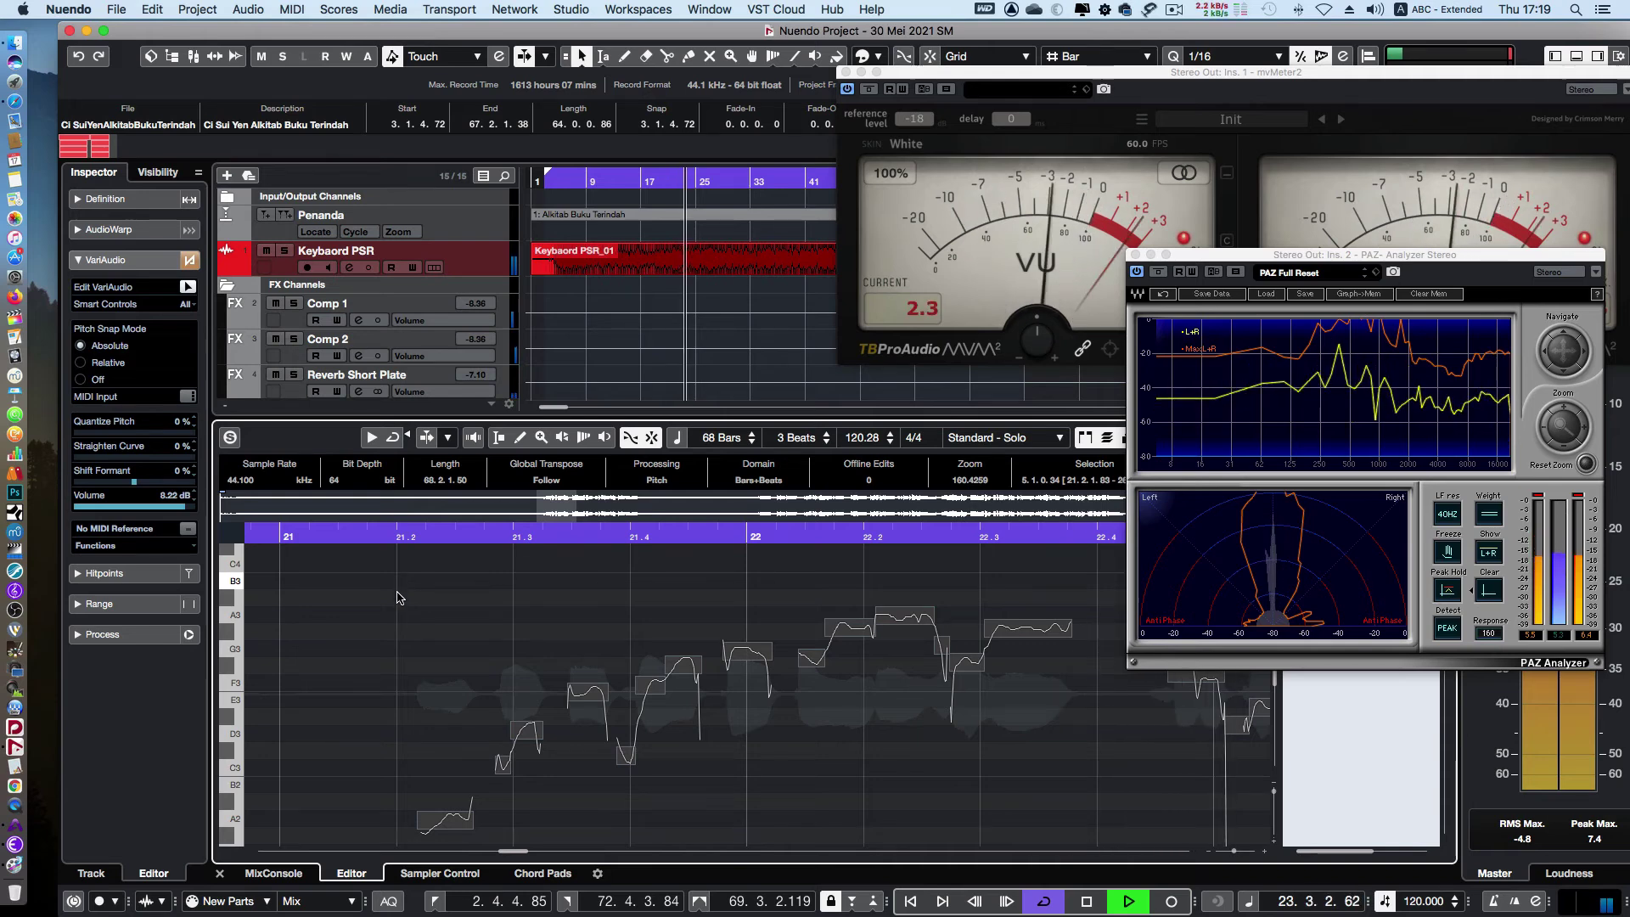
pyautogui.click(221, 873)
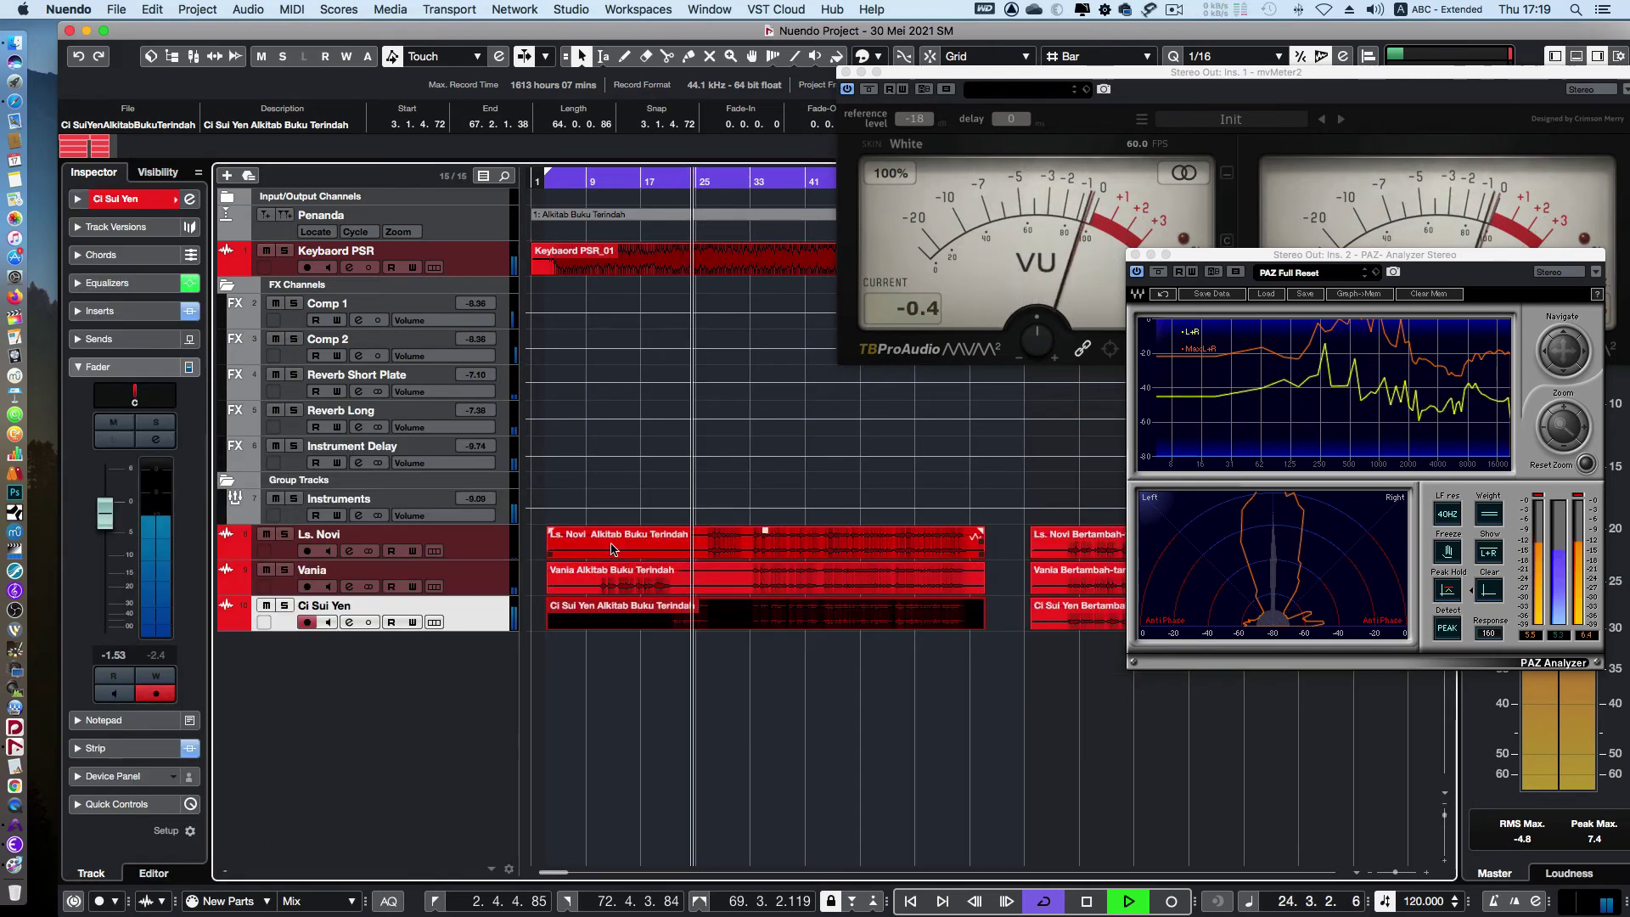
pyautogui.press('space')
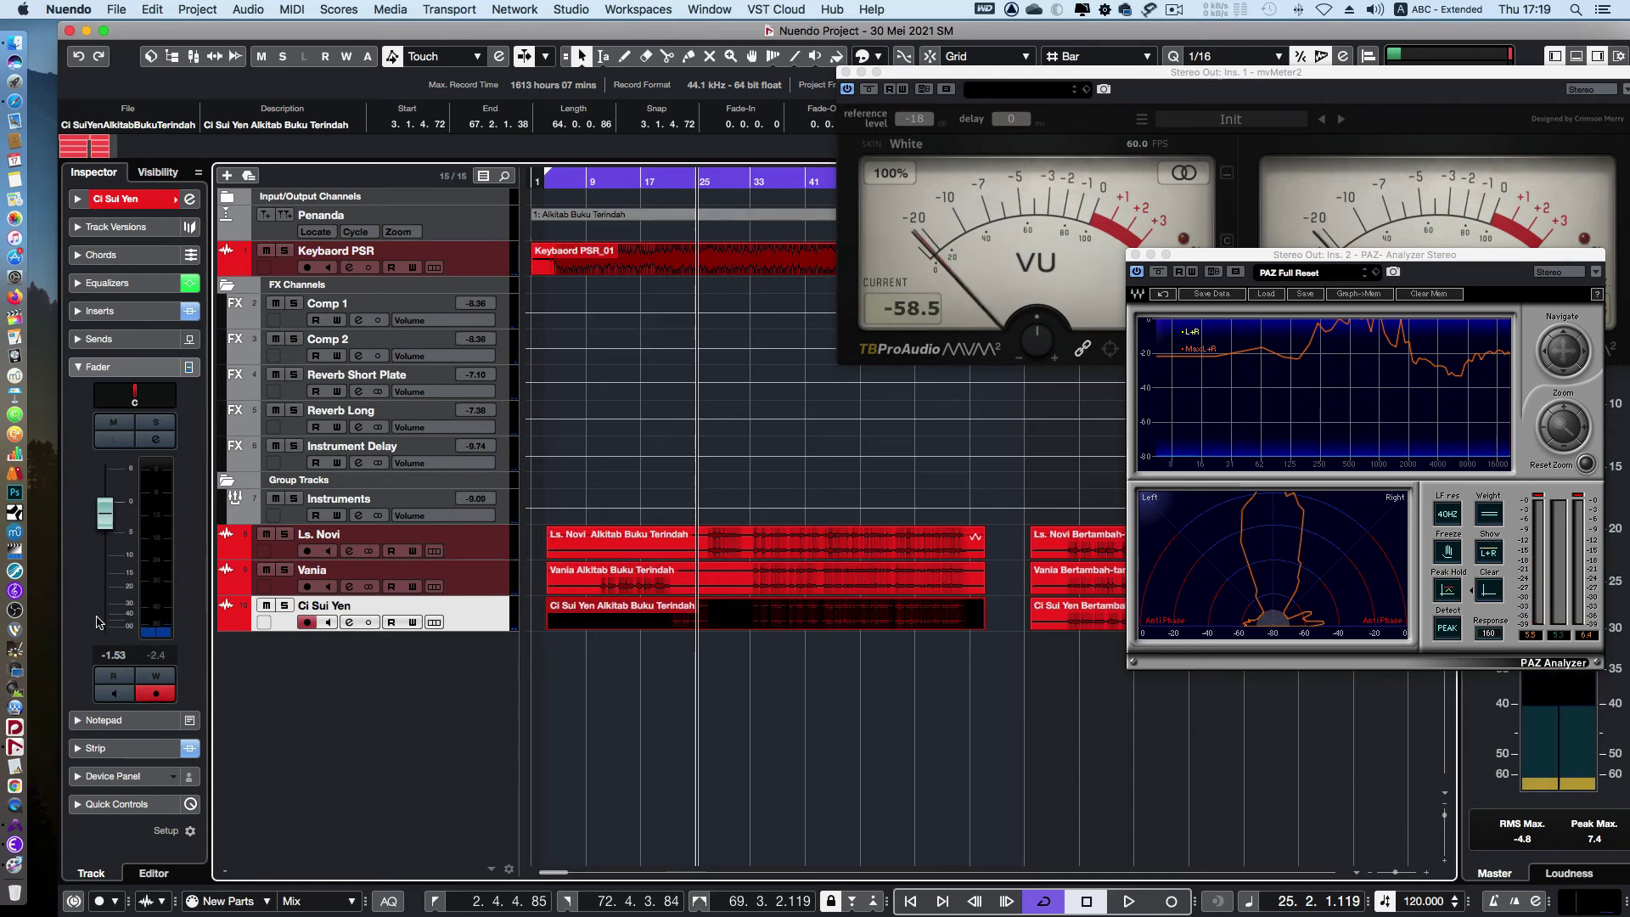
# Lower the third vocal track's fader to -5.82 dB and play the mix from around bar 18
pyautogui.moveTo(105, 513); pyautogui.dragTo(105, 539)
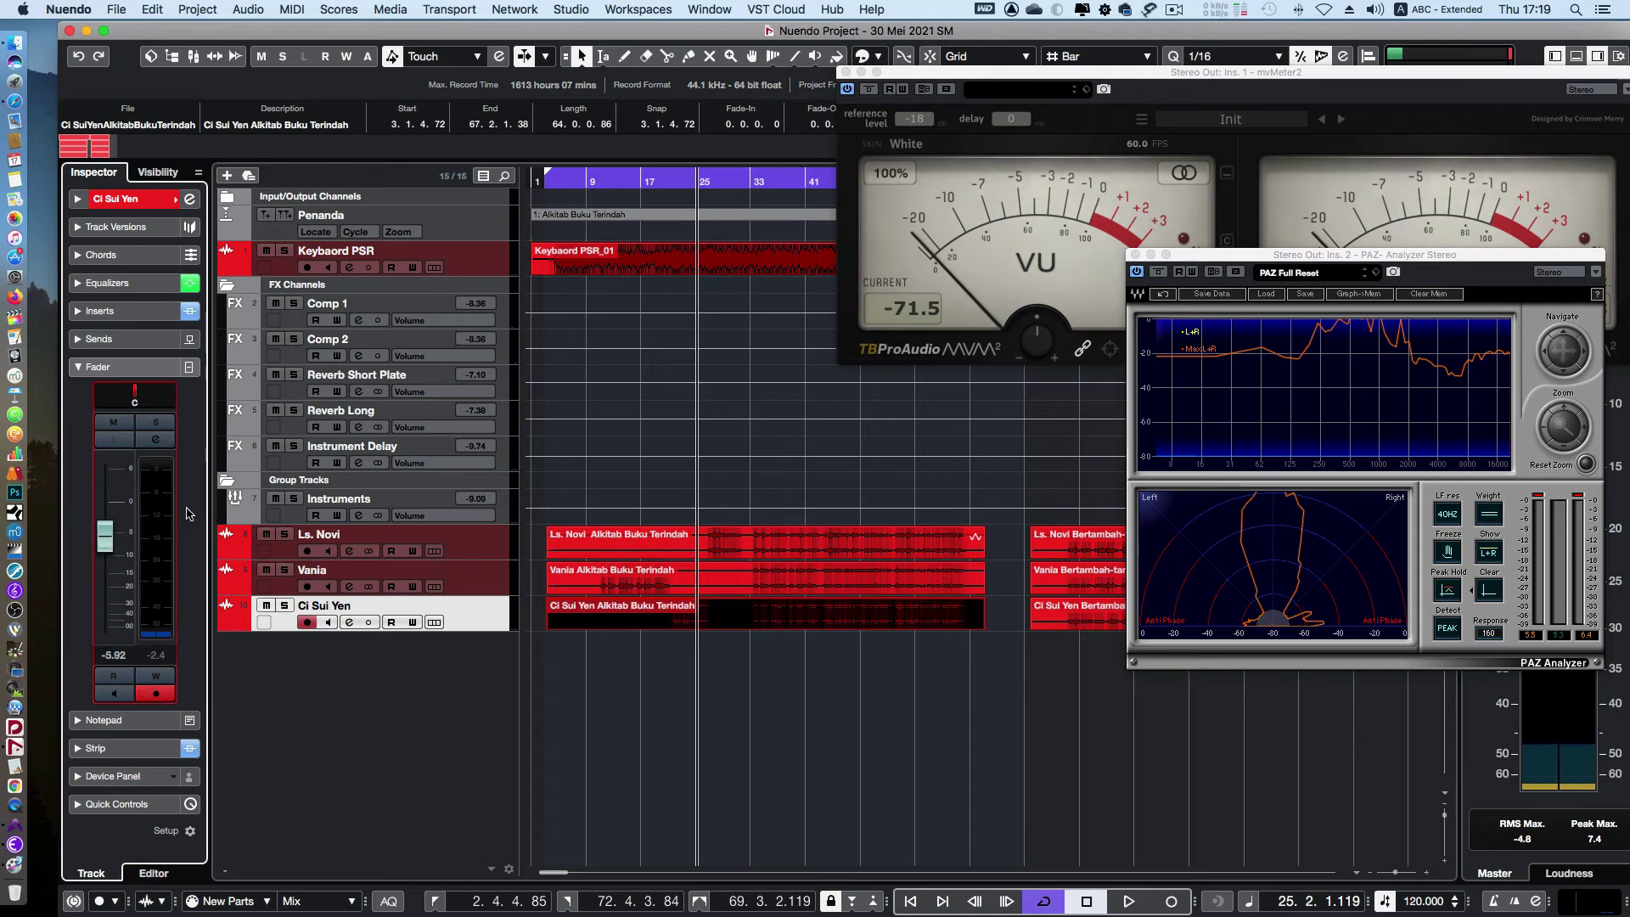
pyautogui.click(654, 181)
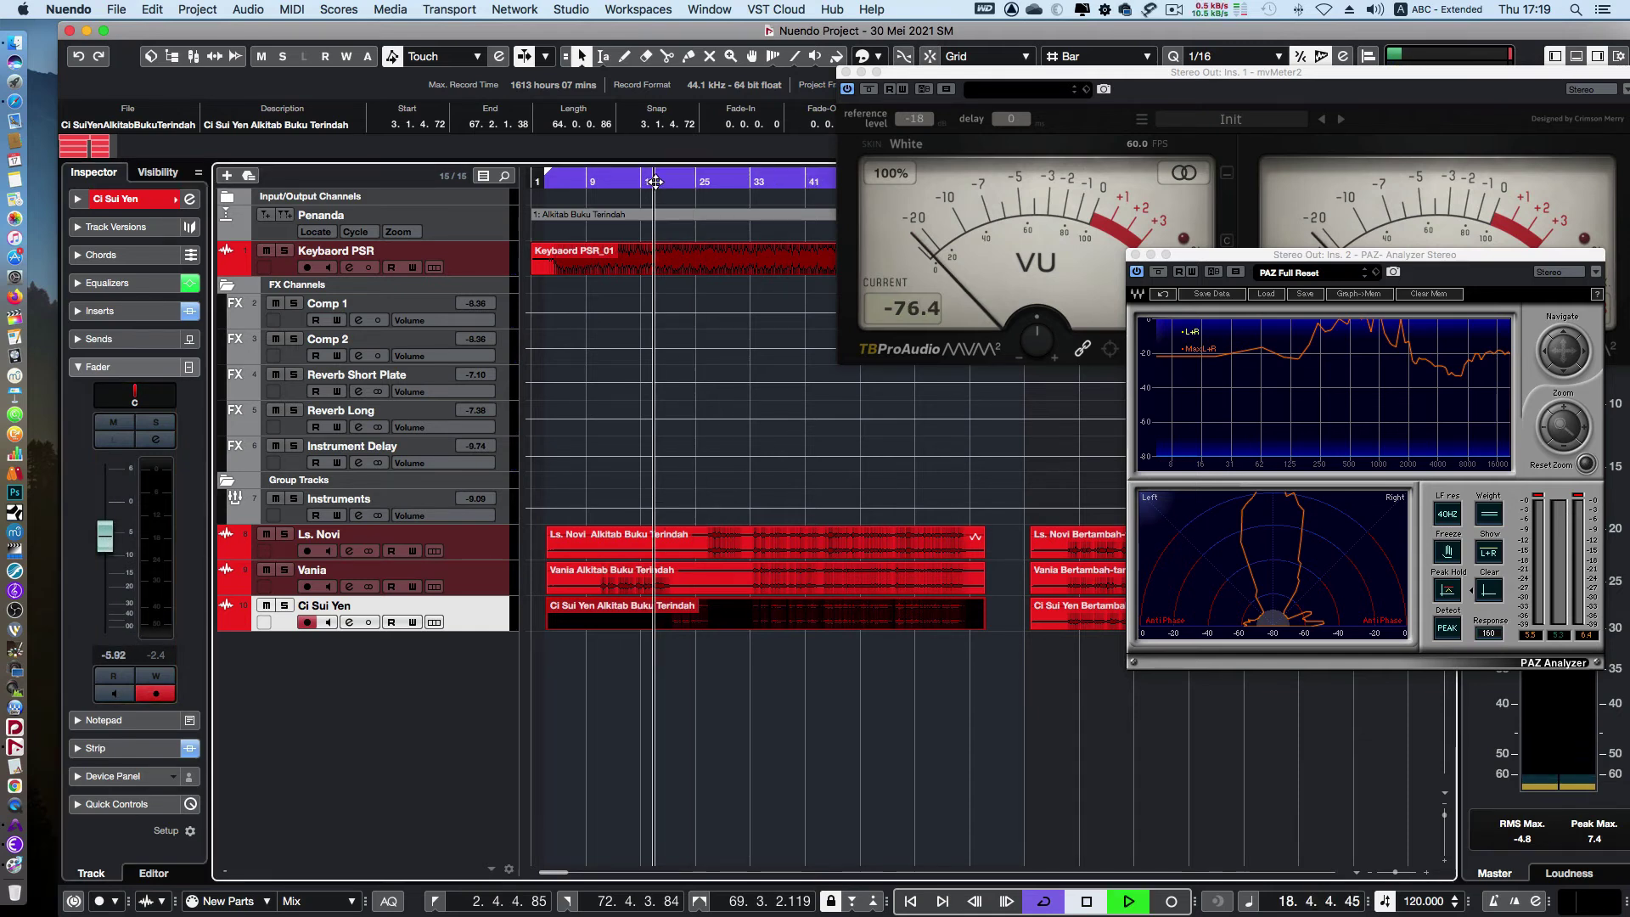
pyautogui.press('space')
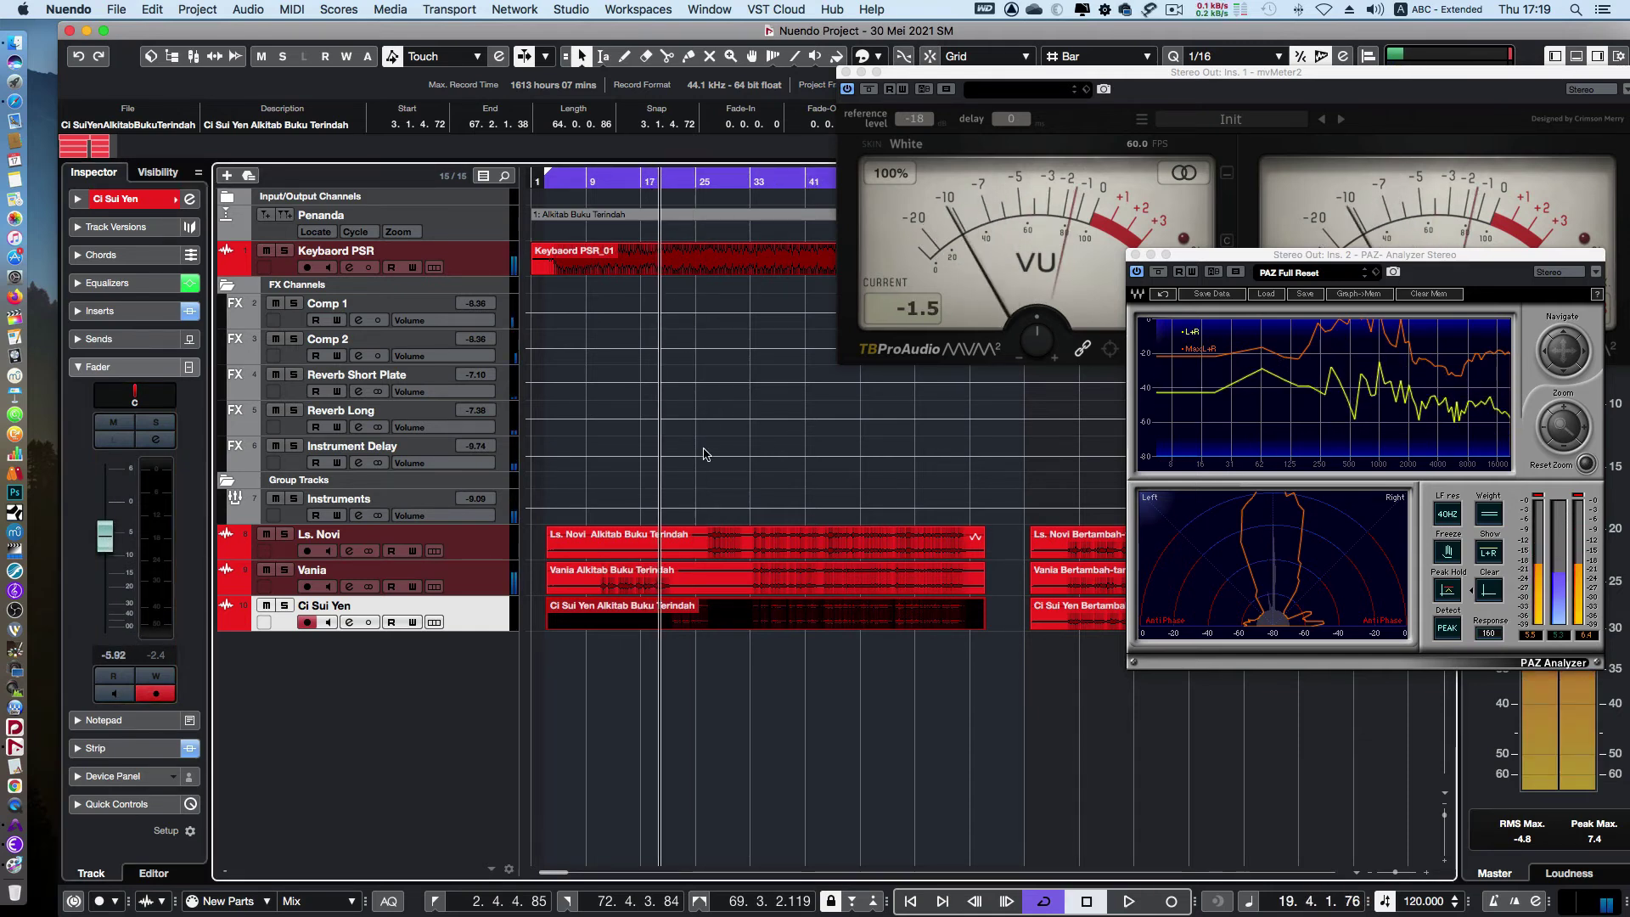
# Lower the second vocal track's fader to -8.98 dB and play the mix from around bar 16
pyautogui.click(679, 573)
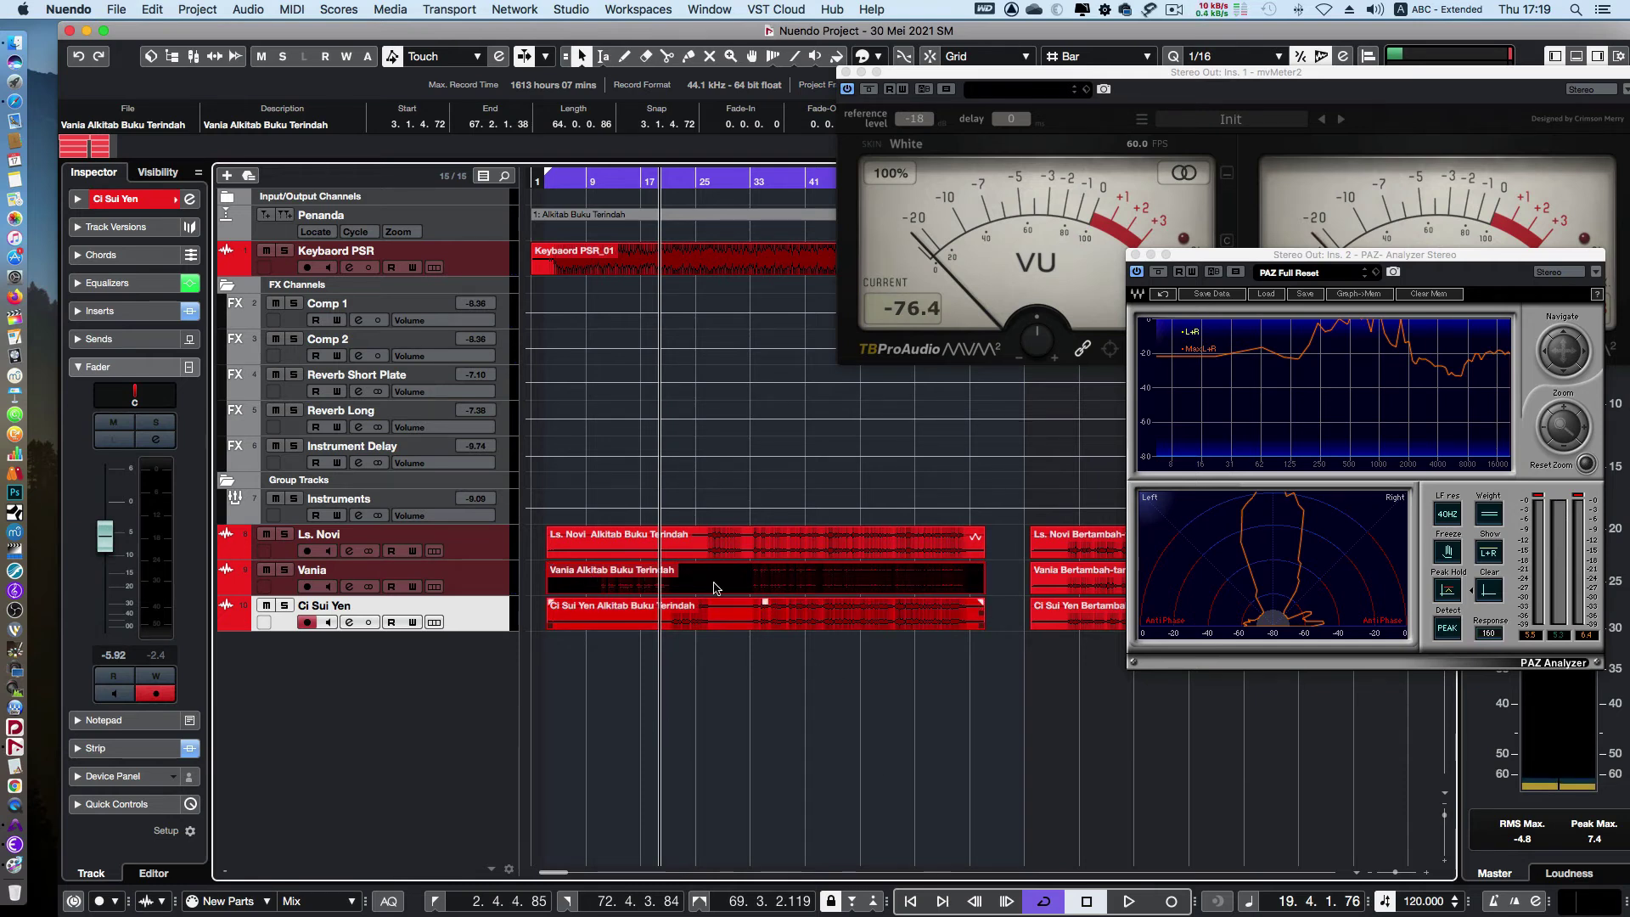
pyautogui.click(467, 580)
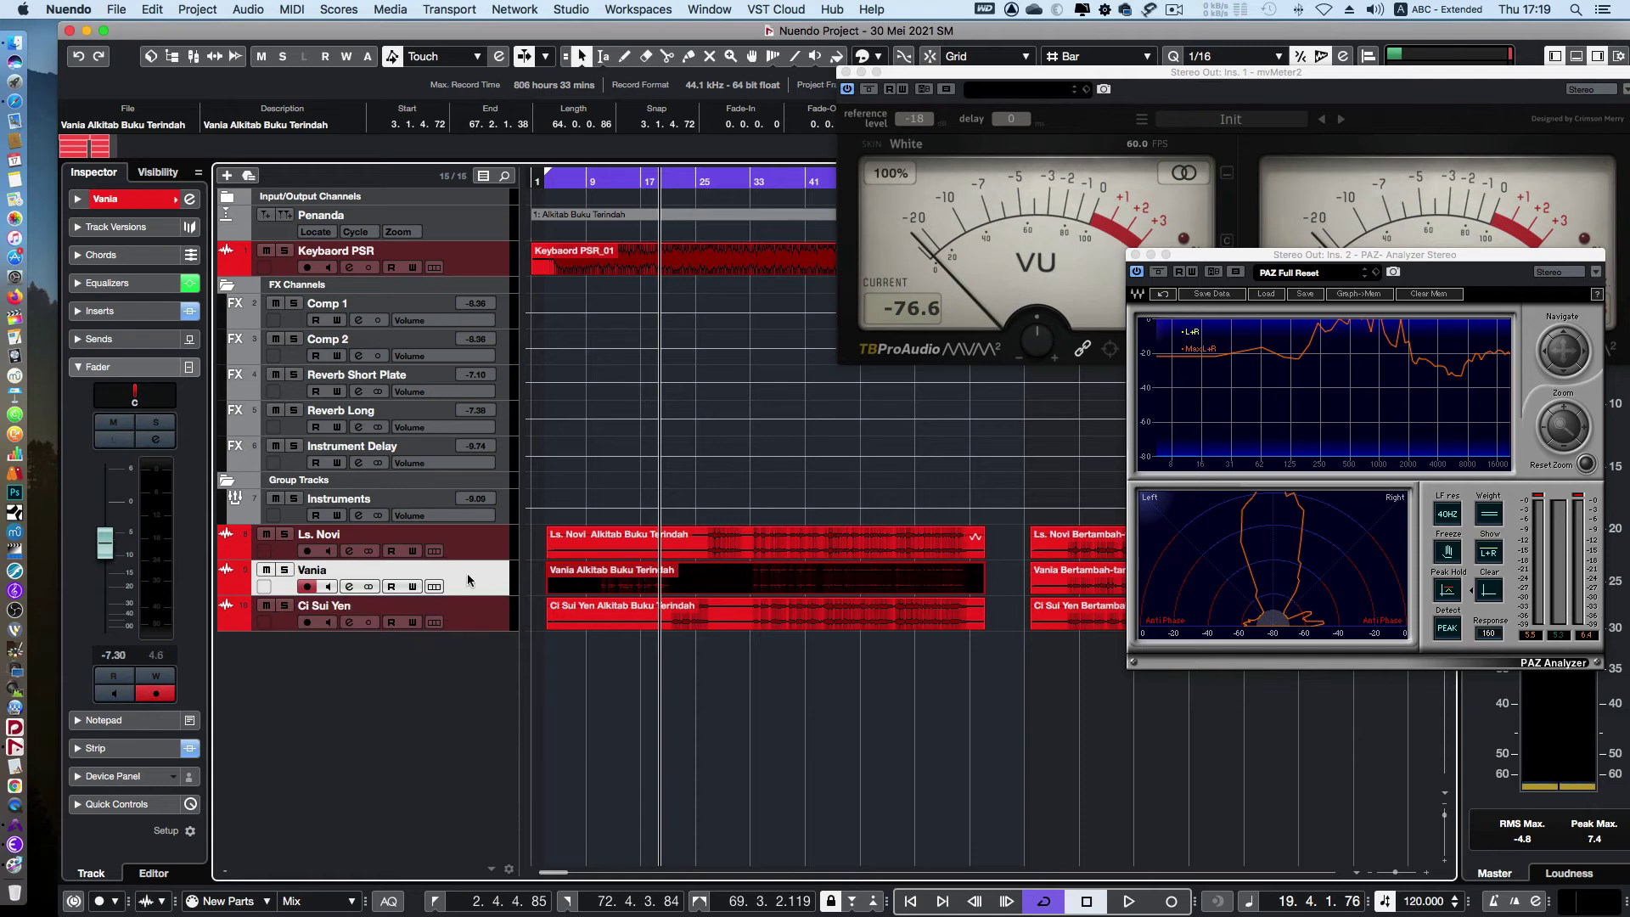
pyautogui.click(108, 554)
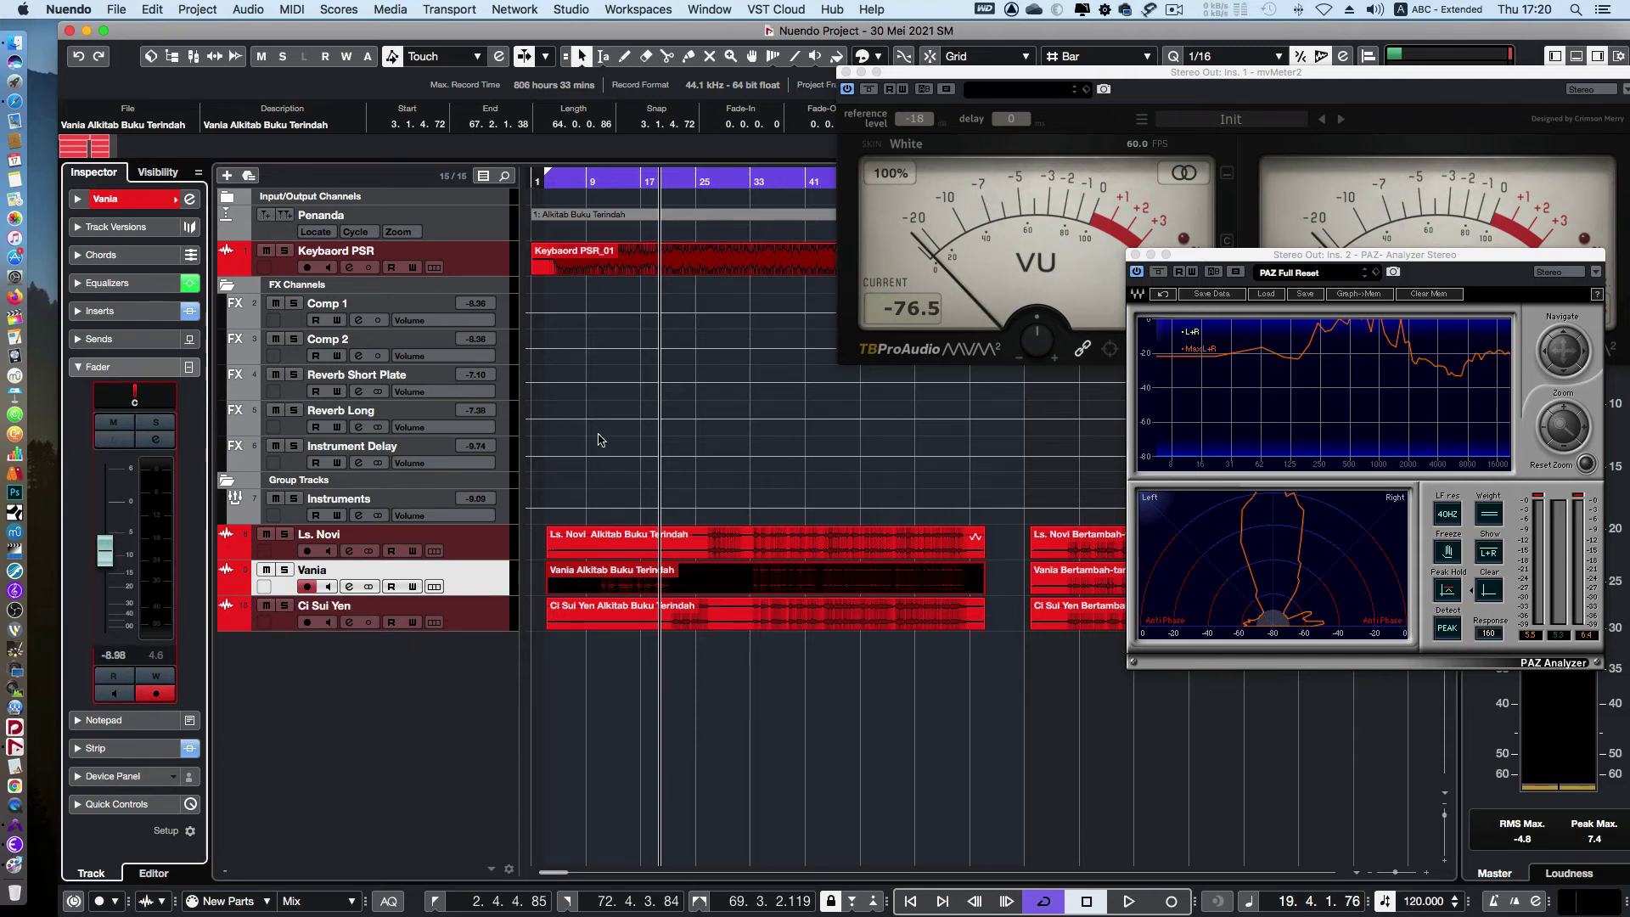
pyautogui.click(638, 182)
pyautogui.press('space')
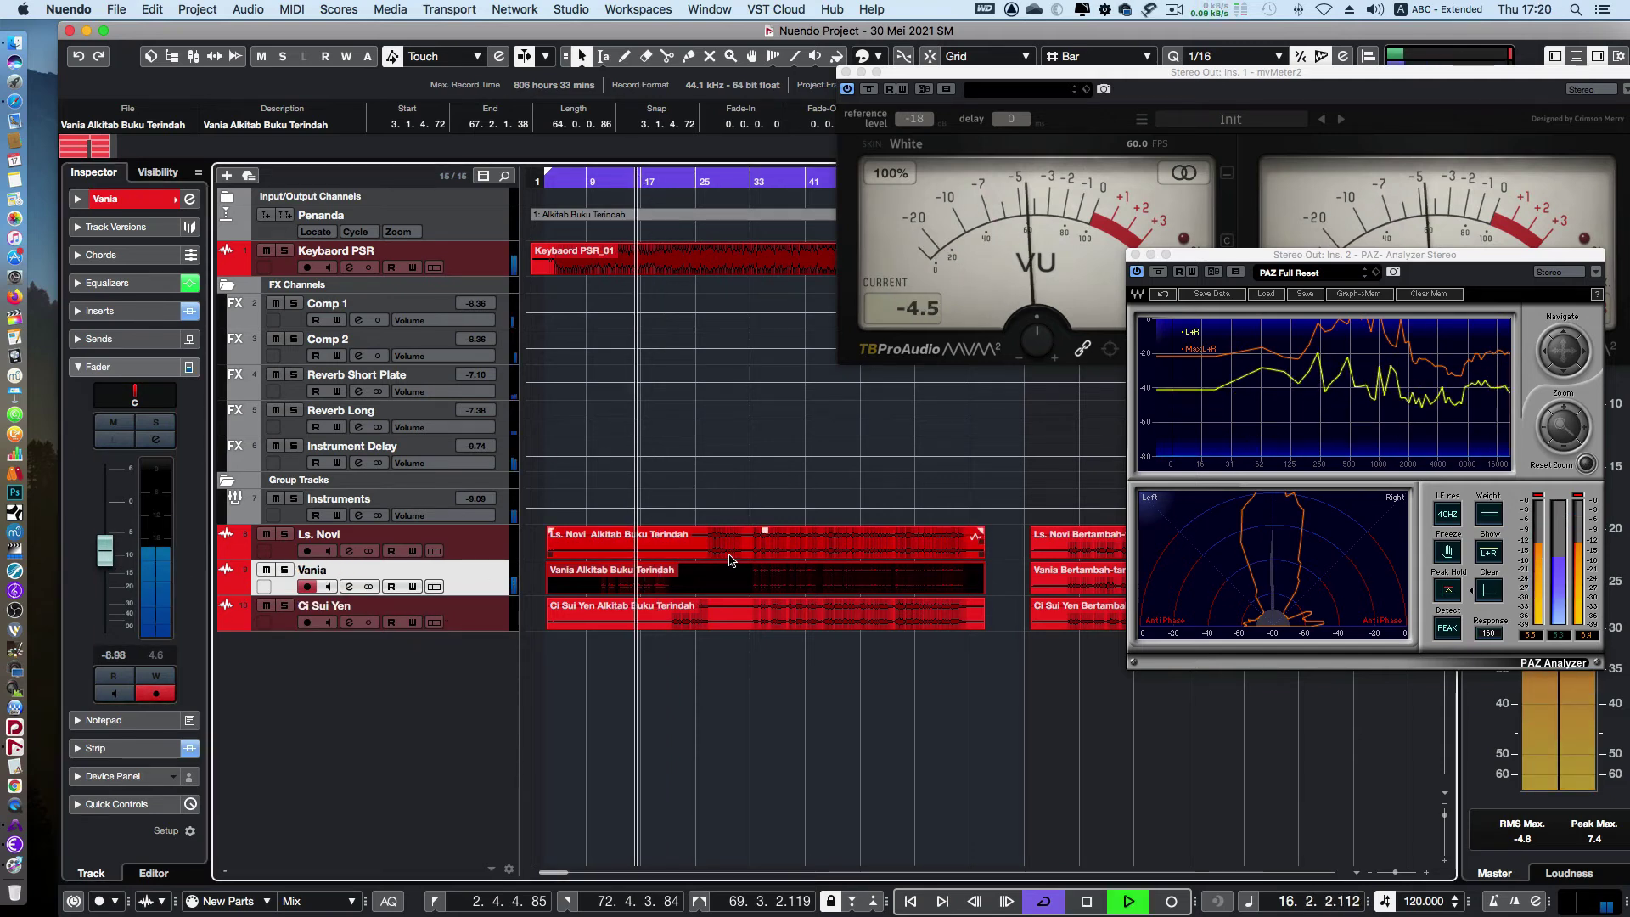
# Collapse the second vocal's fader section and lower the Instruments group track's volume to -10.5 dB while the mix plays
pyautogui.click(105, 554)
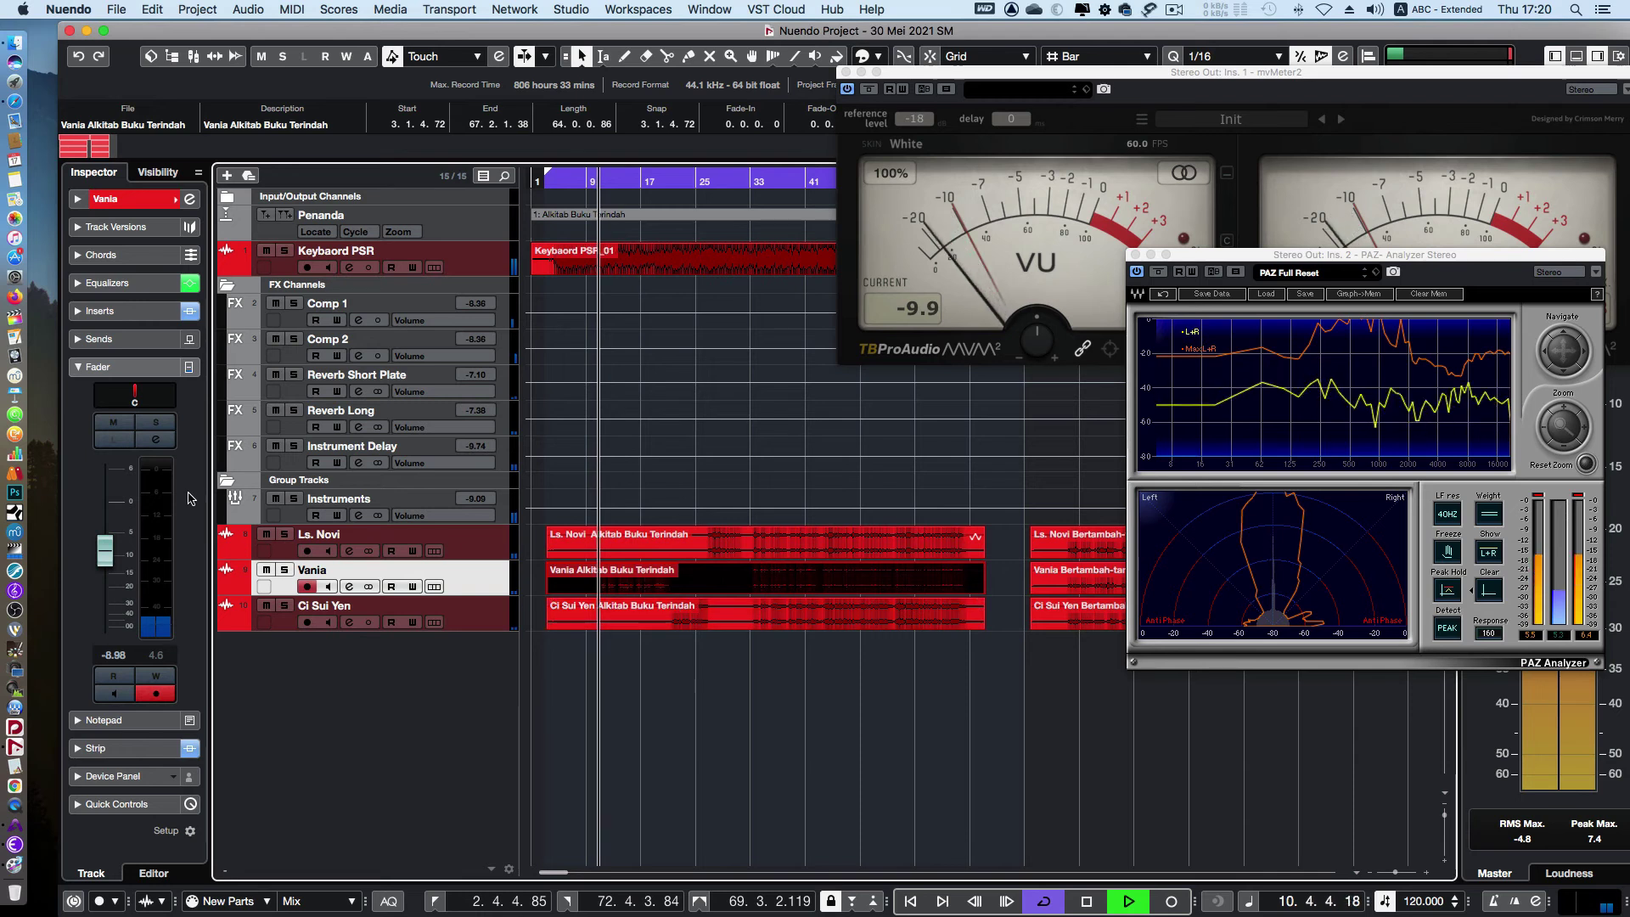
pyautogui.click(80, 367)
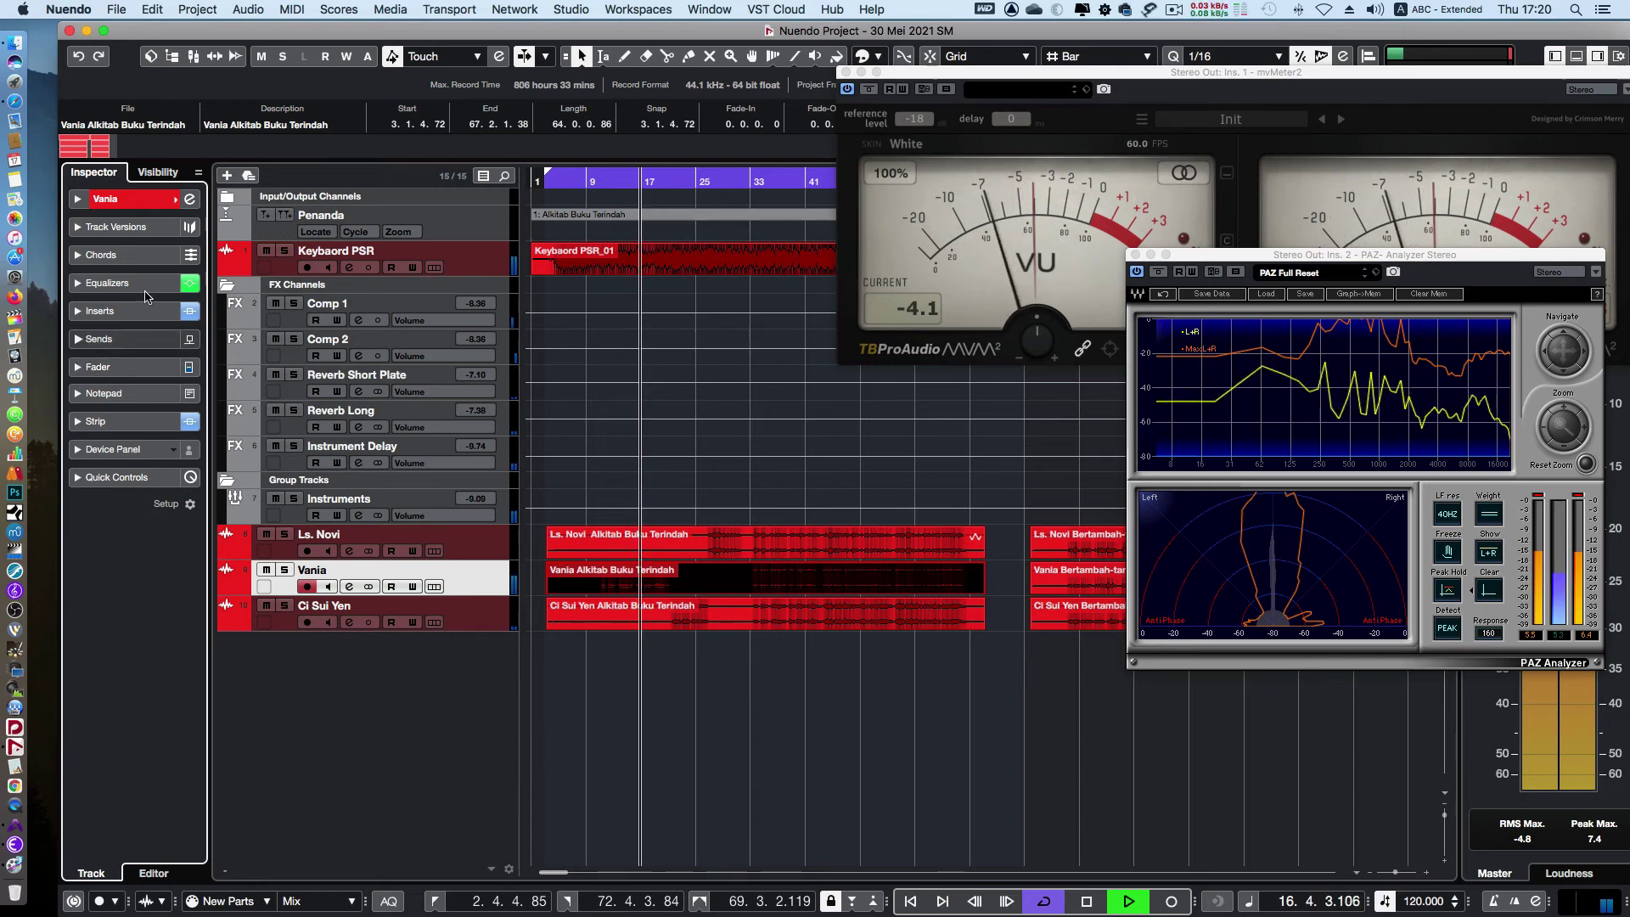
pyautogui.click(472, 500)
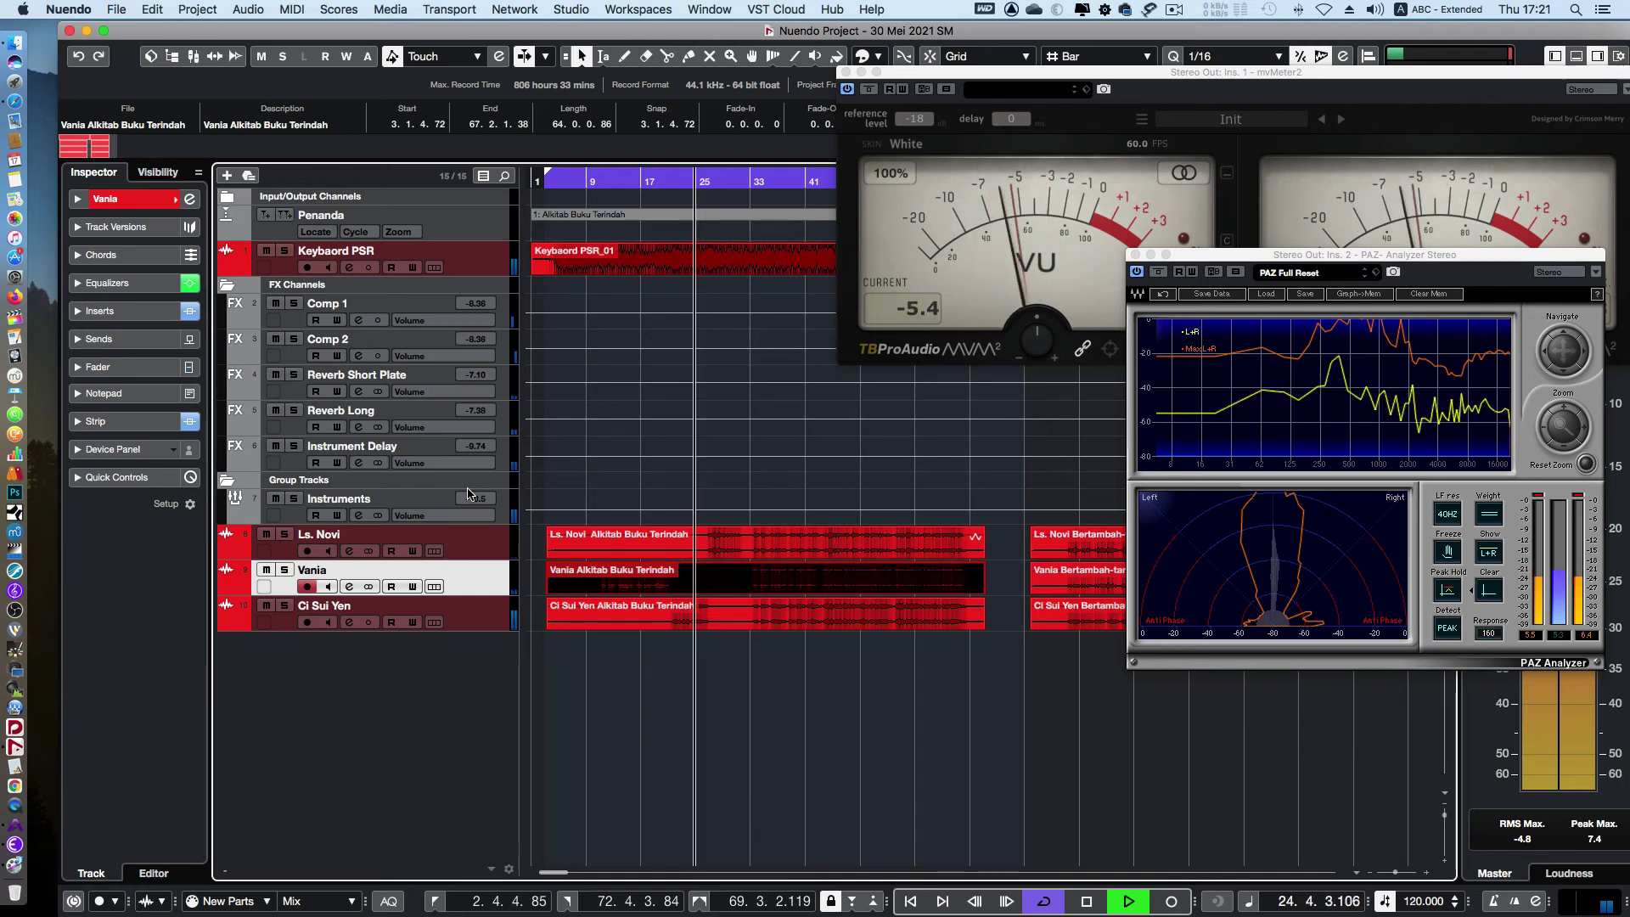
# Solo the third vocal track and raise its fader to -2.32 dB by ear during playback
pyautogui.click(507, 620)
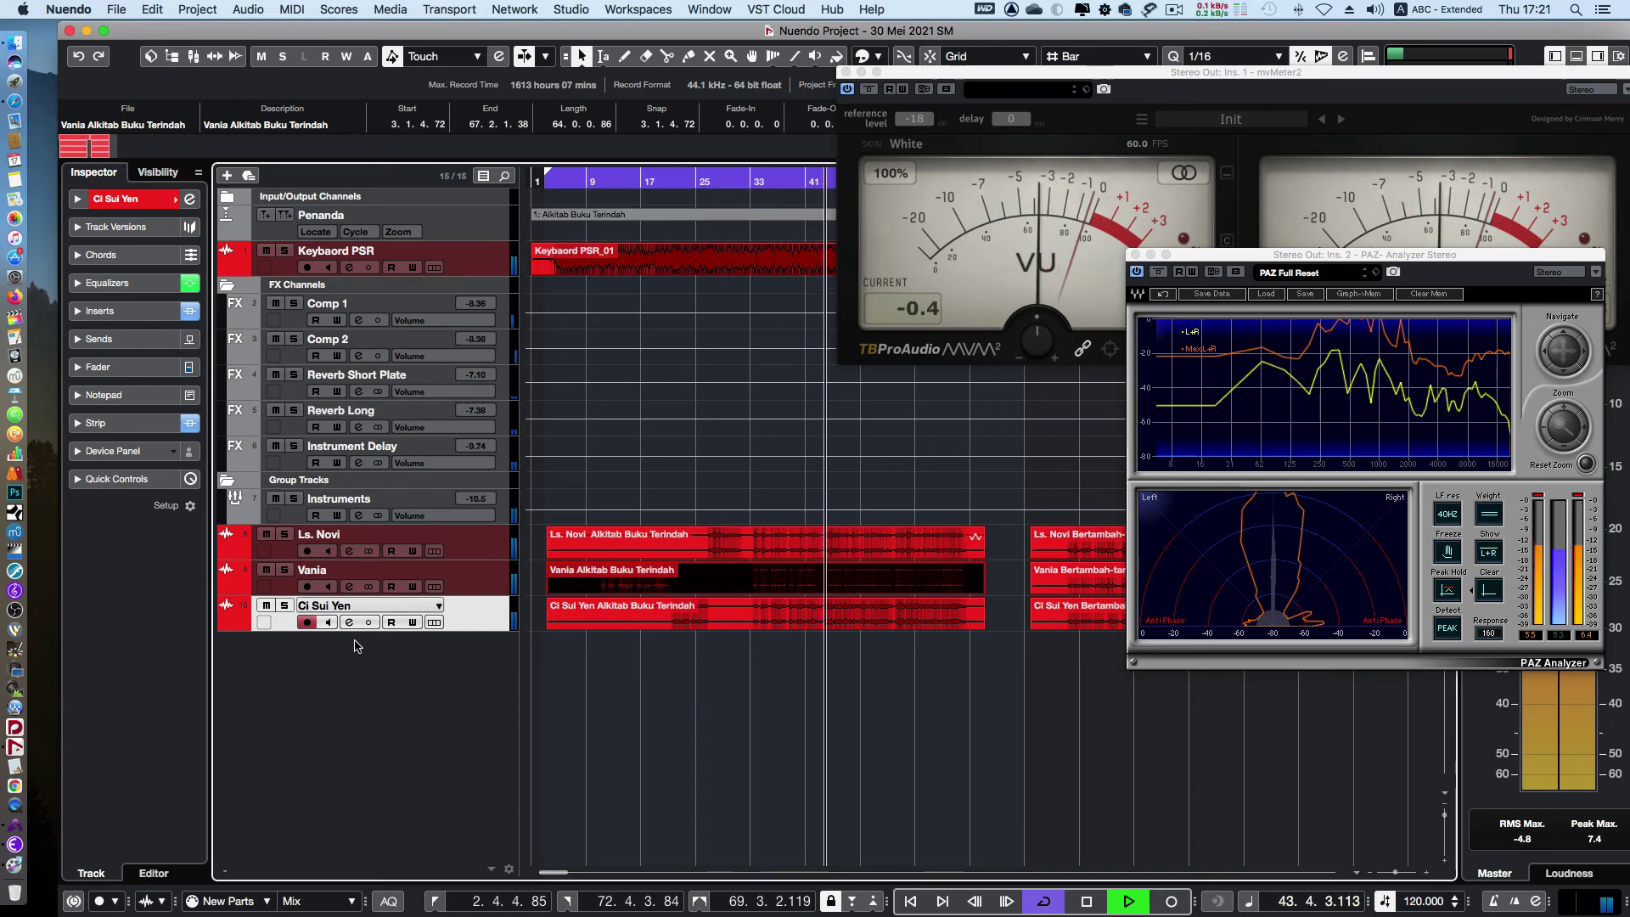
pyautogui.click(286, 606)
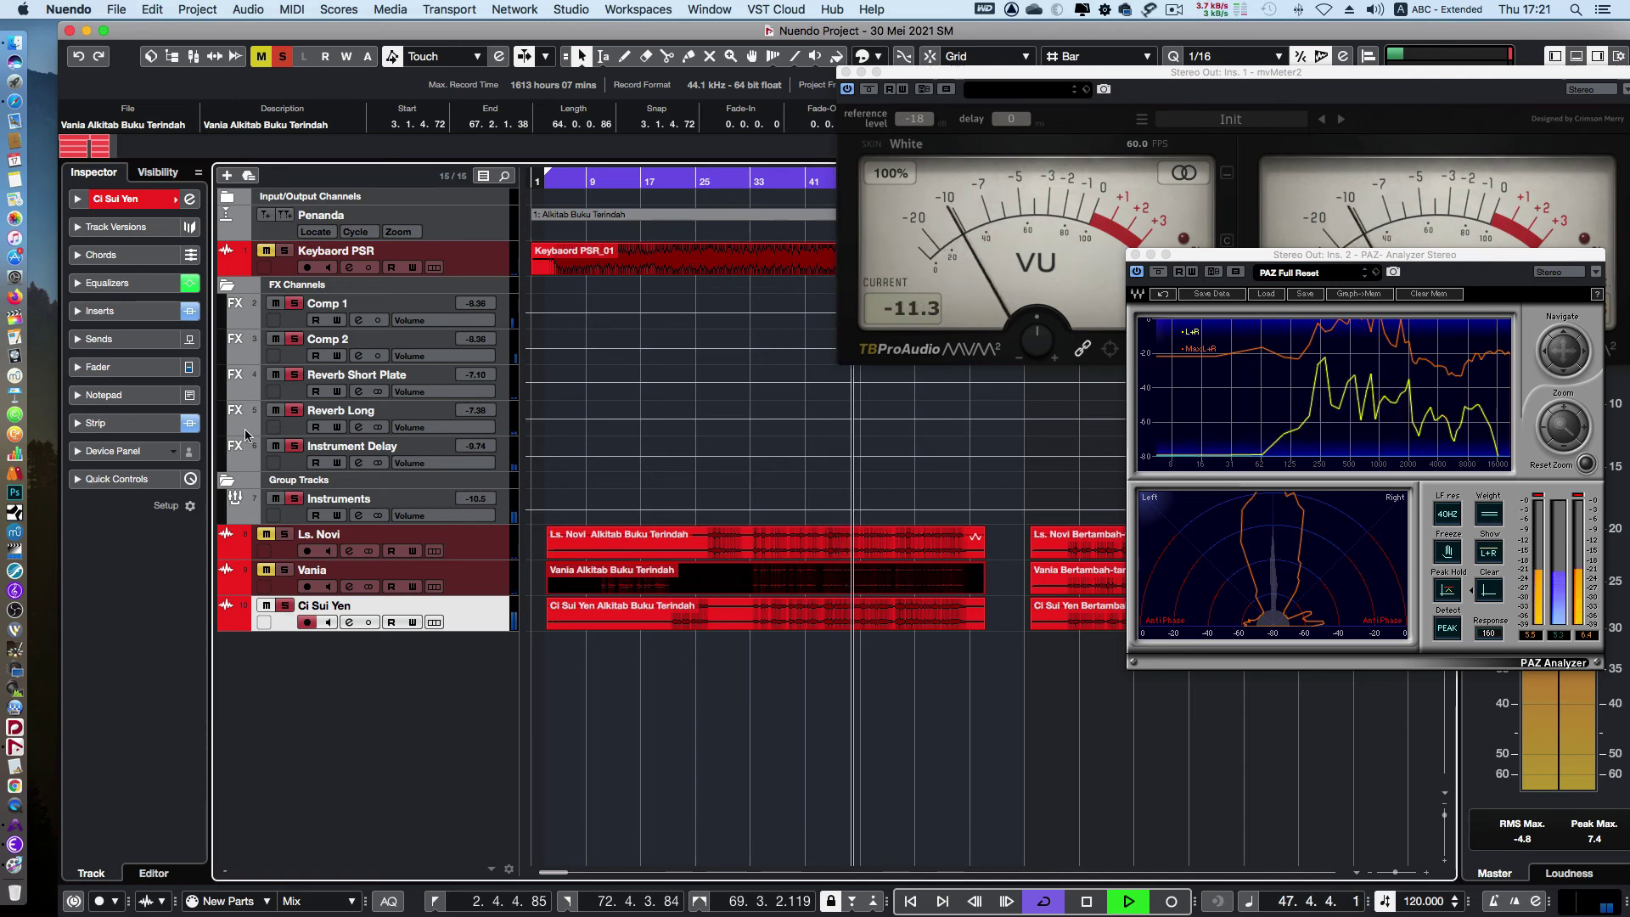
pyautogui.click(79, 423)
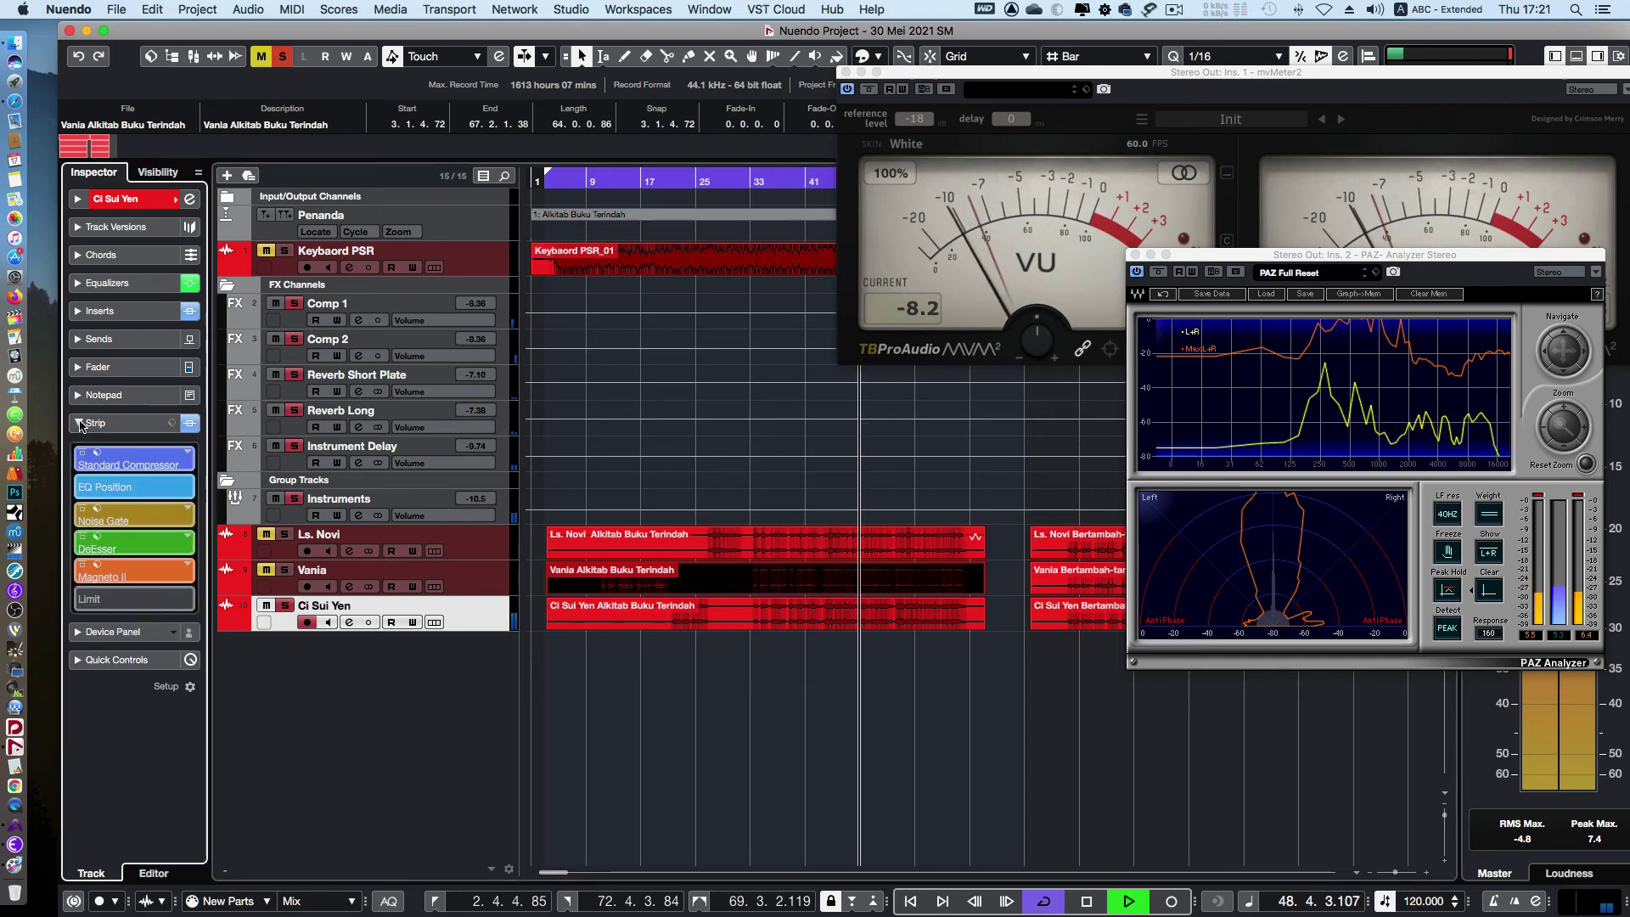
pyautogui.click(79, 423)
pyautogui.click(81, 366)
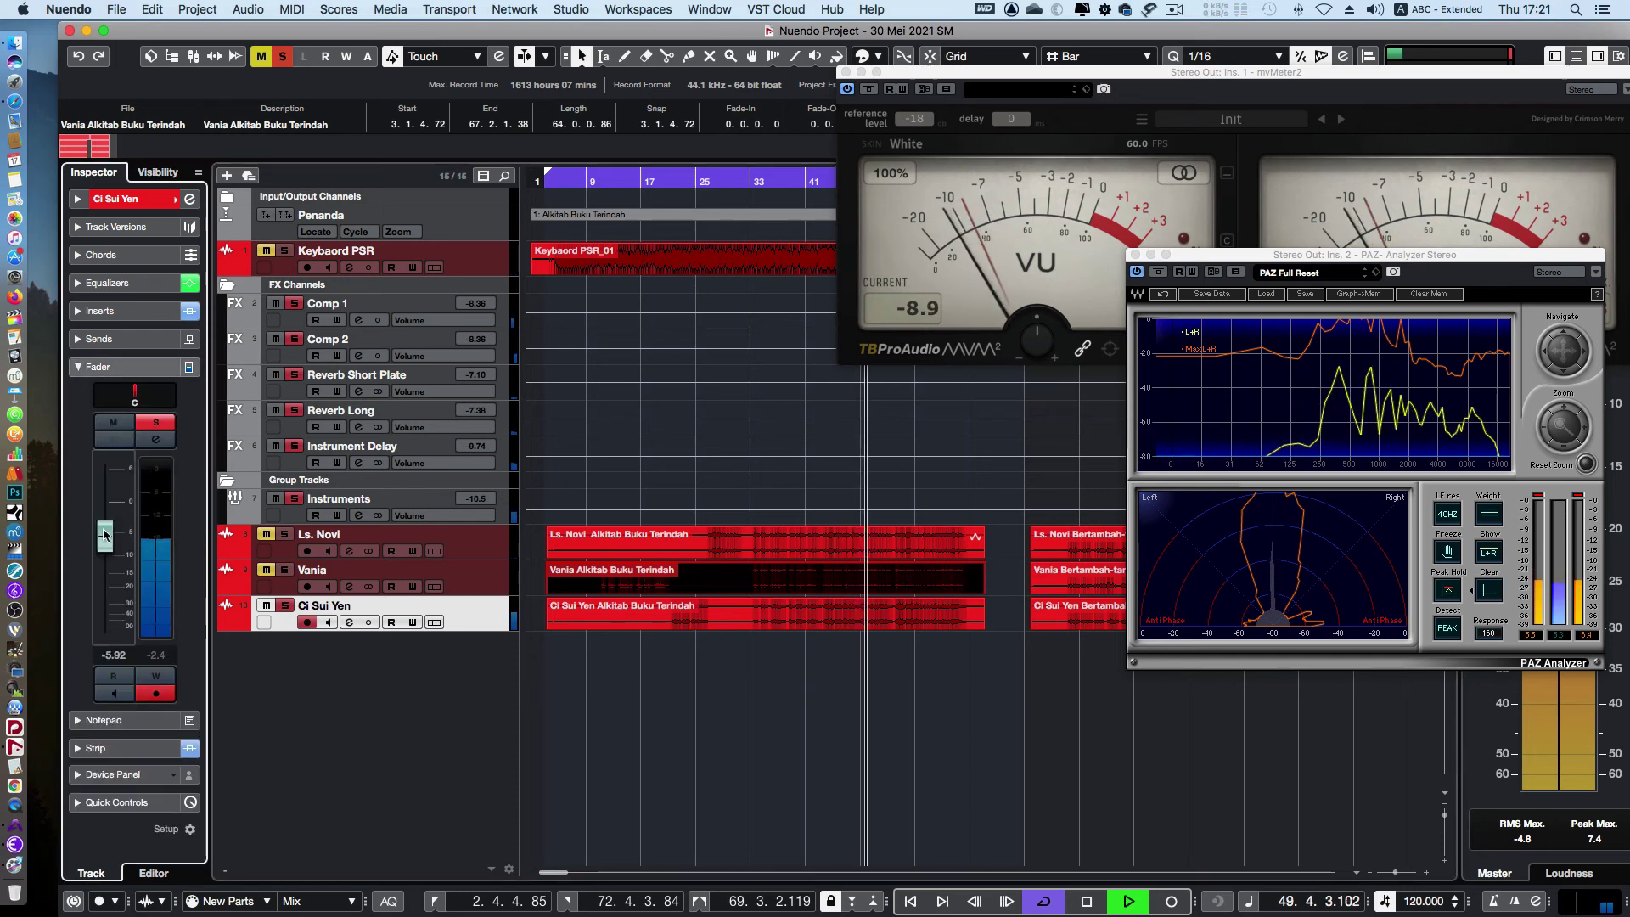
pyautogui.moveTo(104, 531); pyautogui.dragTo(104, 534)
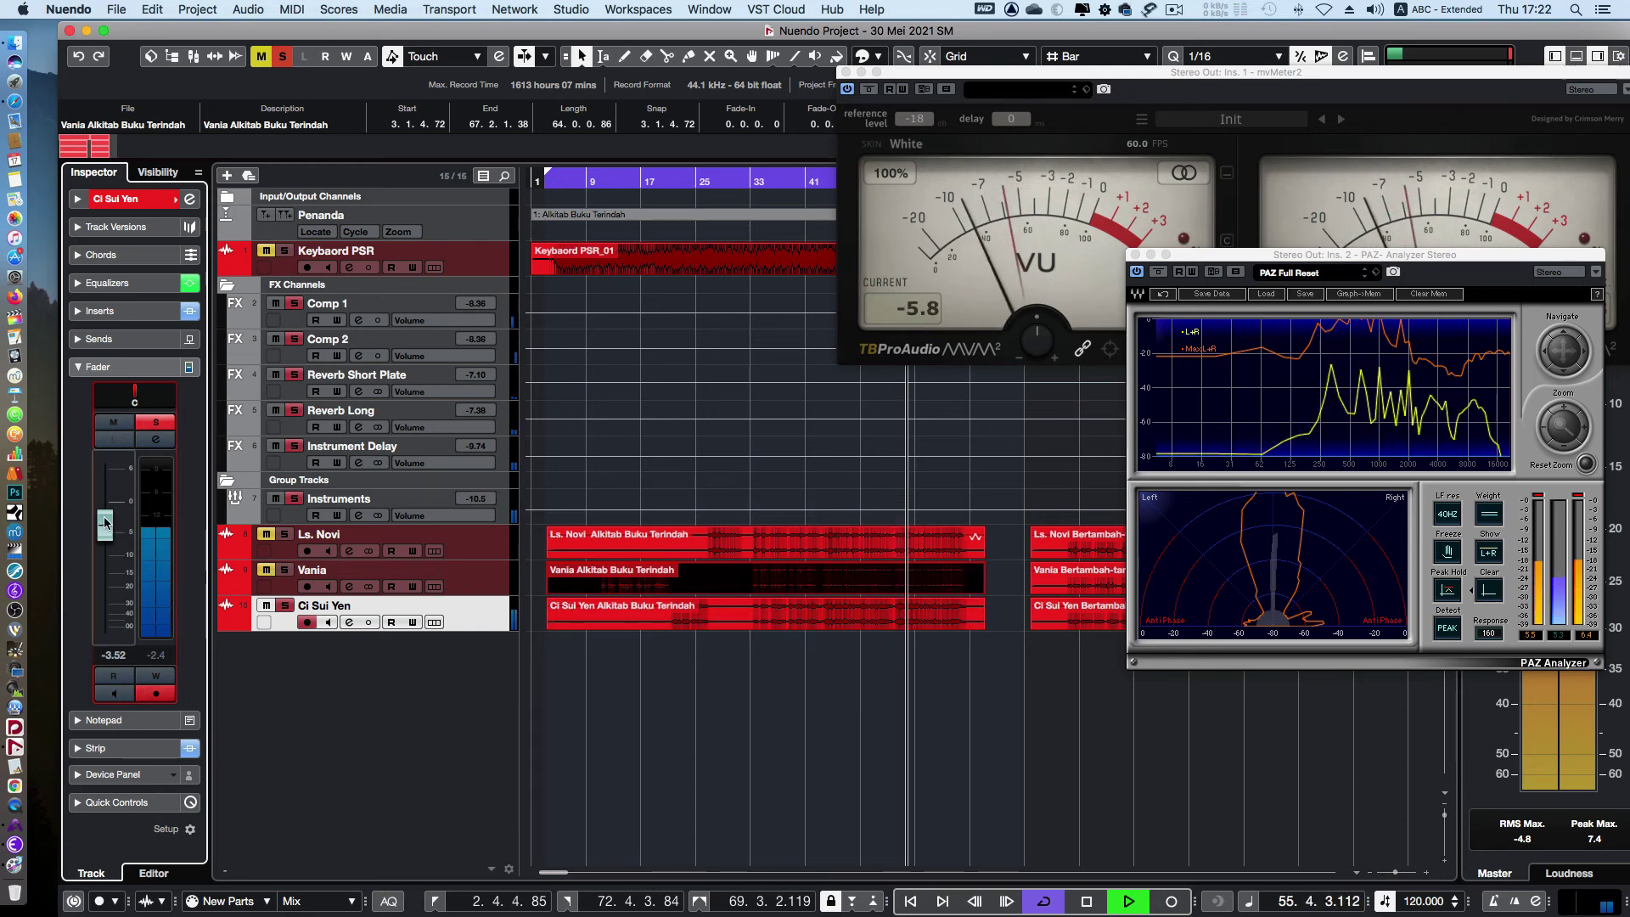
pyautogui.moveTo(106, 523); pyautogui.dragTo(105, 515)
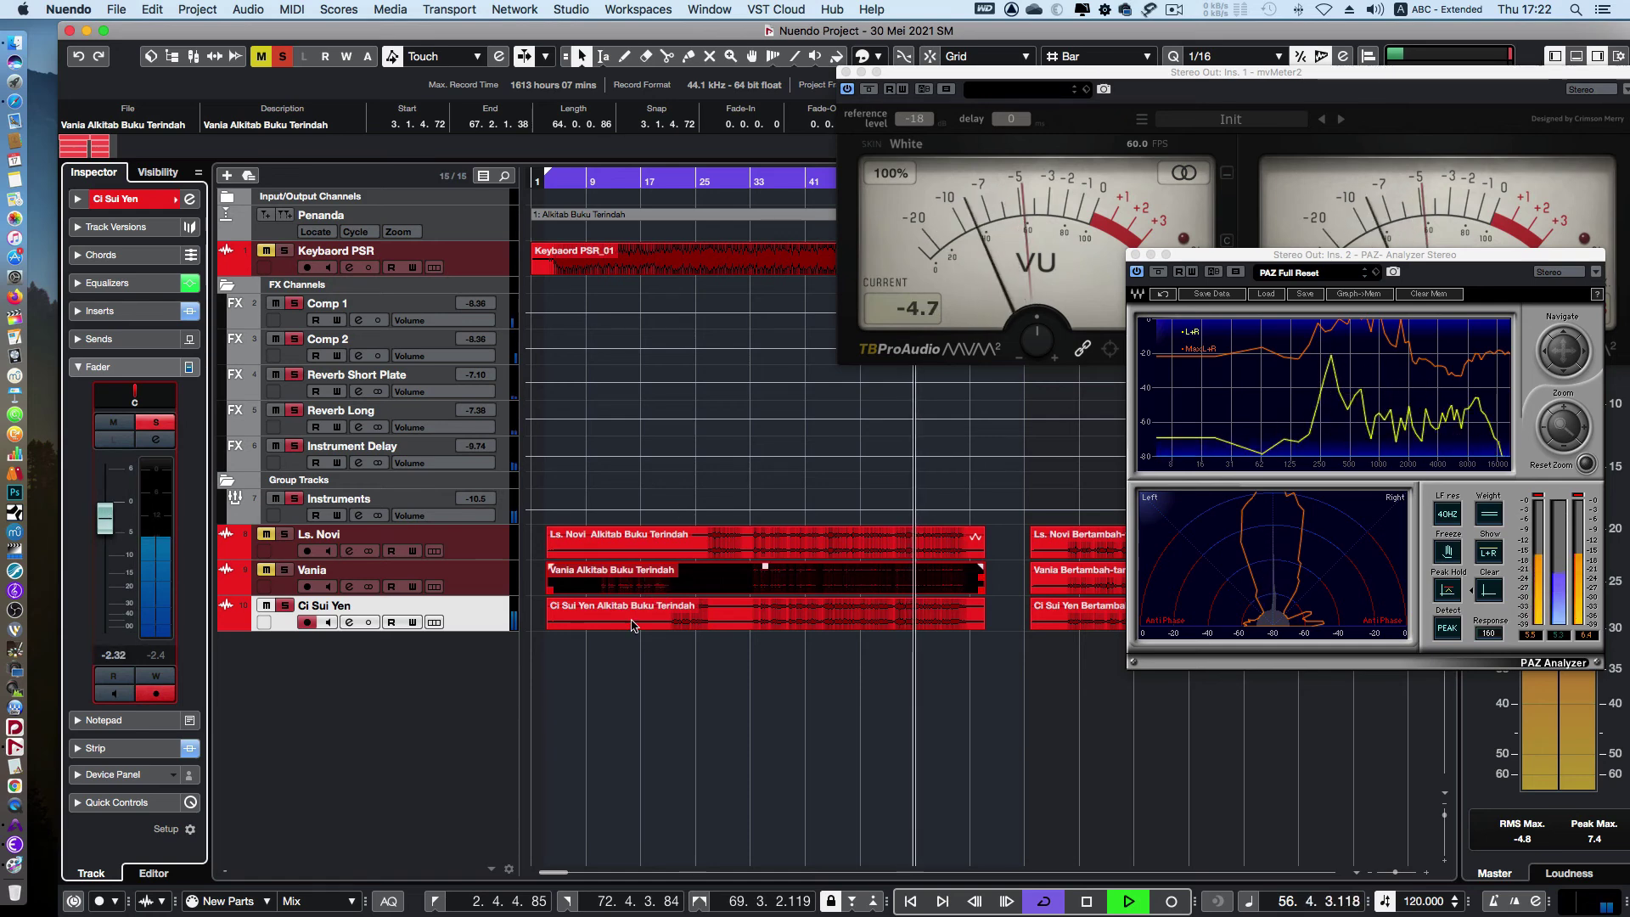
# Reopen the third vocal's first event in the sample editor and set the selected bar 21 to 26 notes' volume to 2.48 dB
pyautogui.click(695, 613)
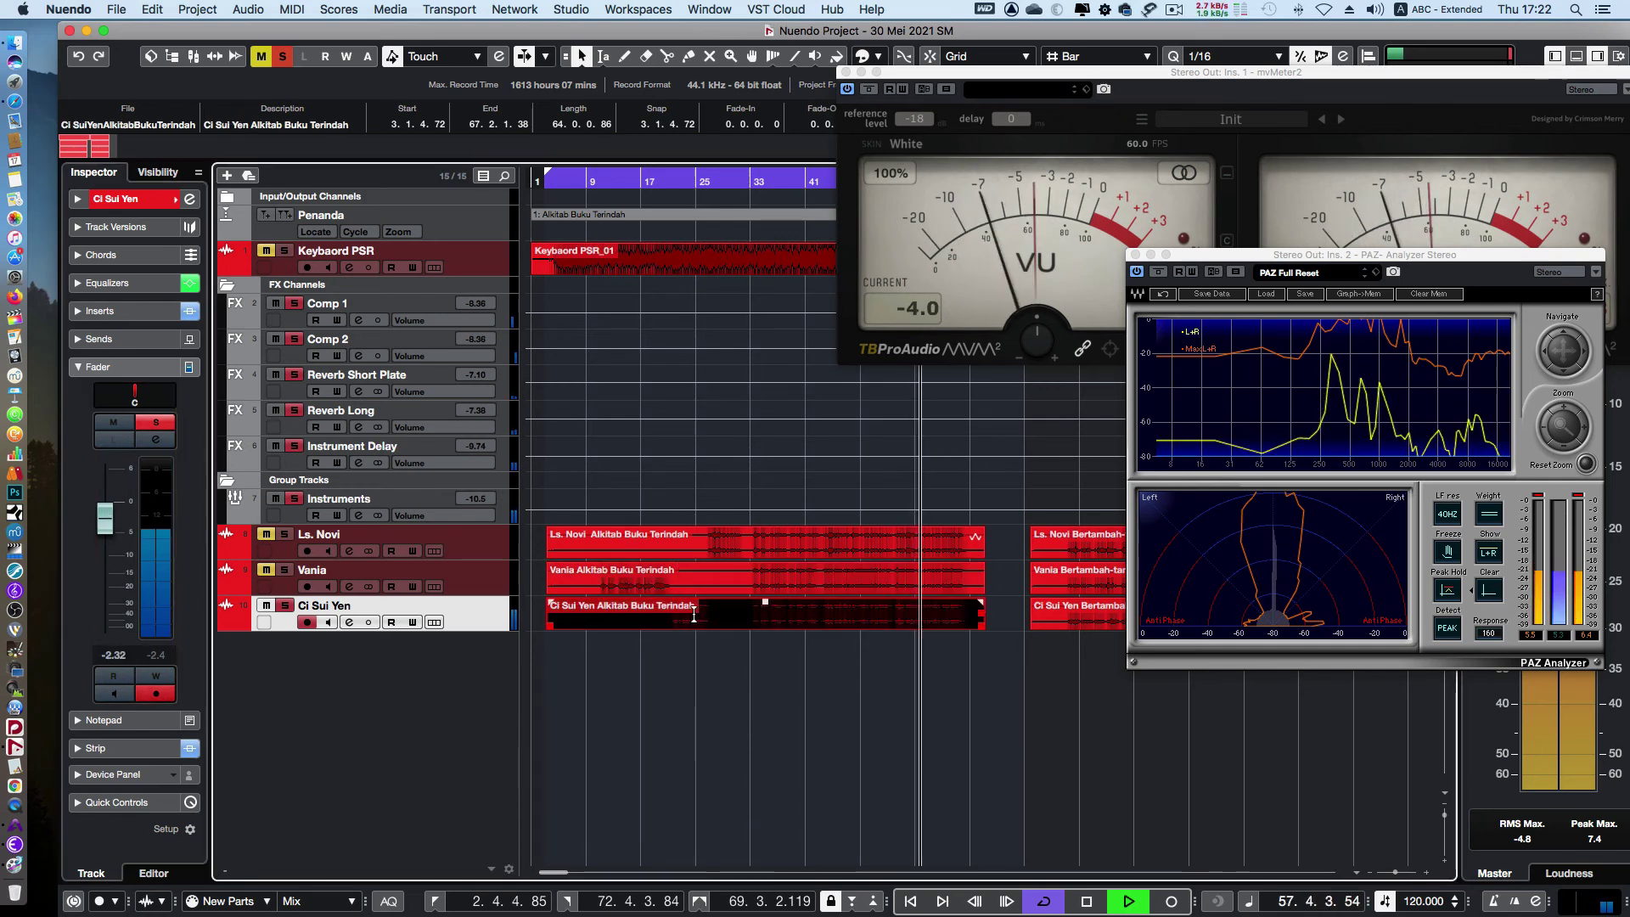
pyautogui.doubleClick(694, 613)
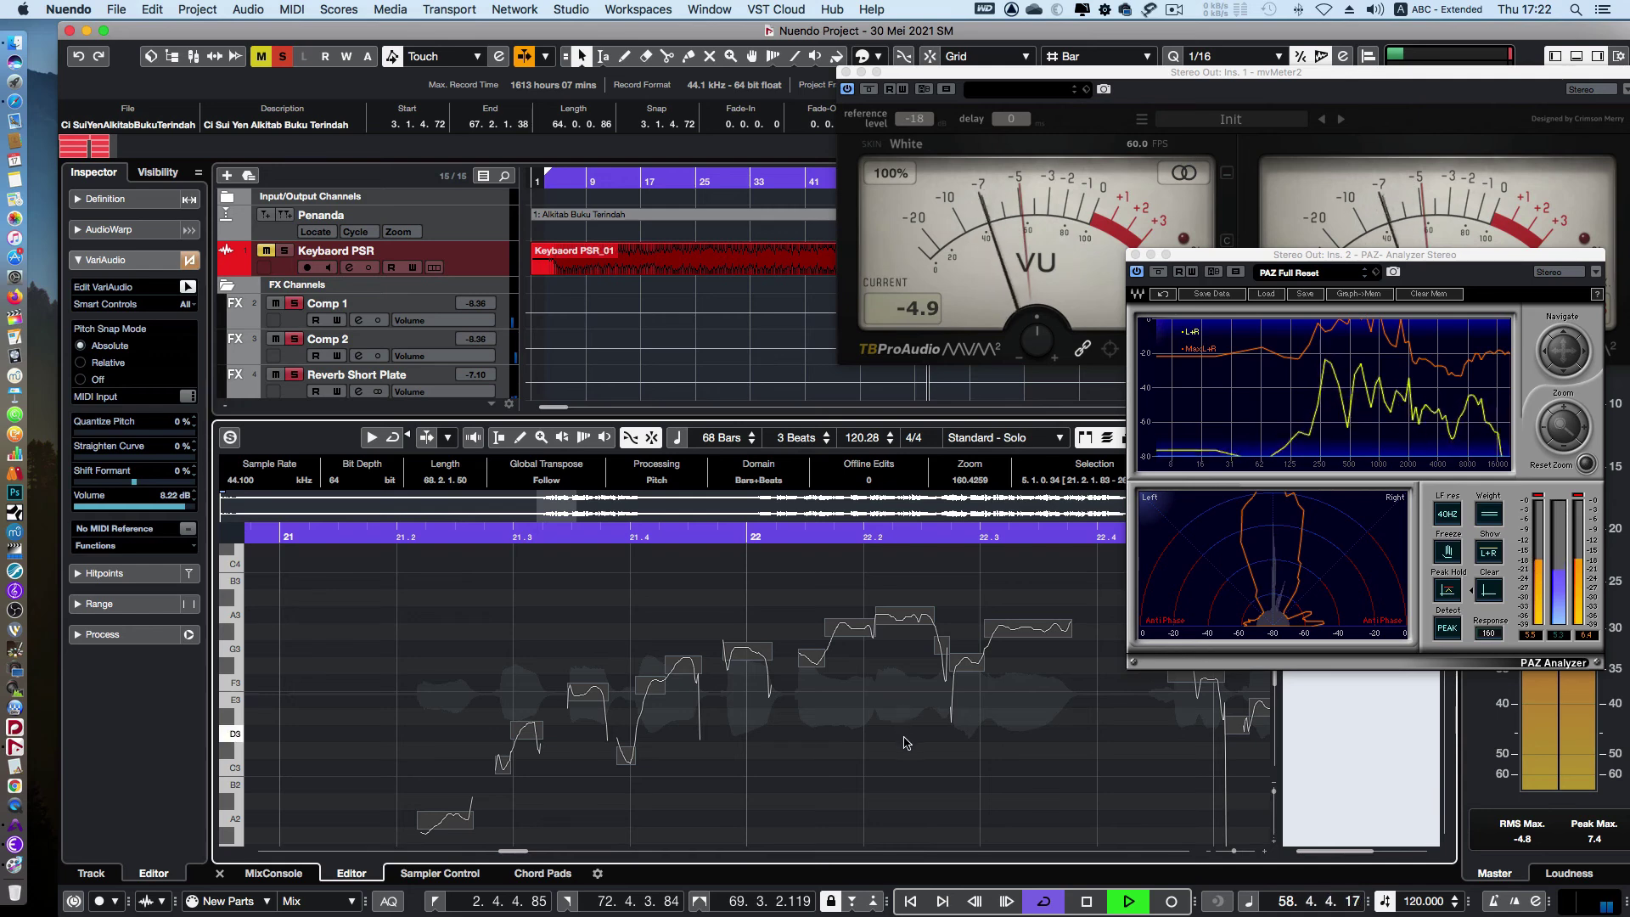
pyautogui.hscroll(10, 797, 759)
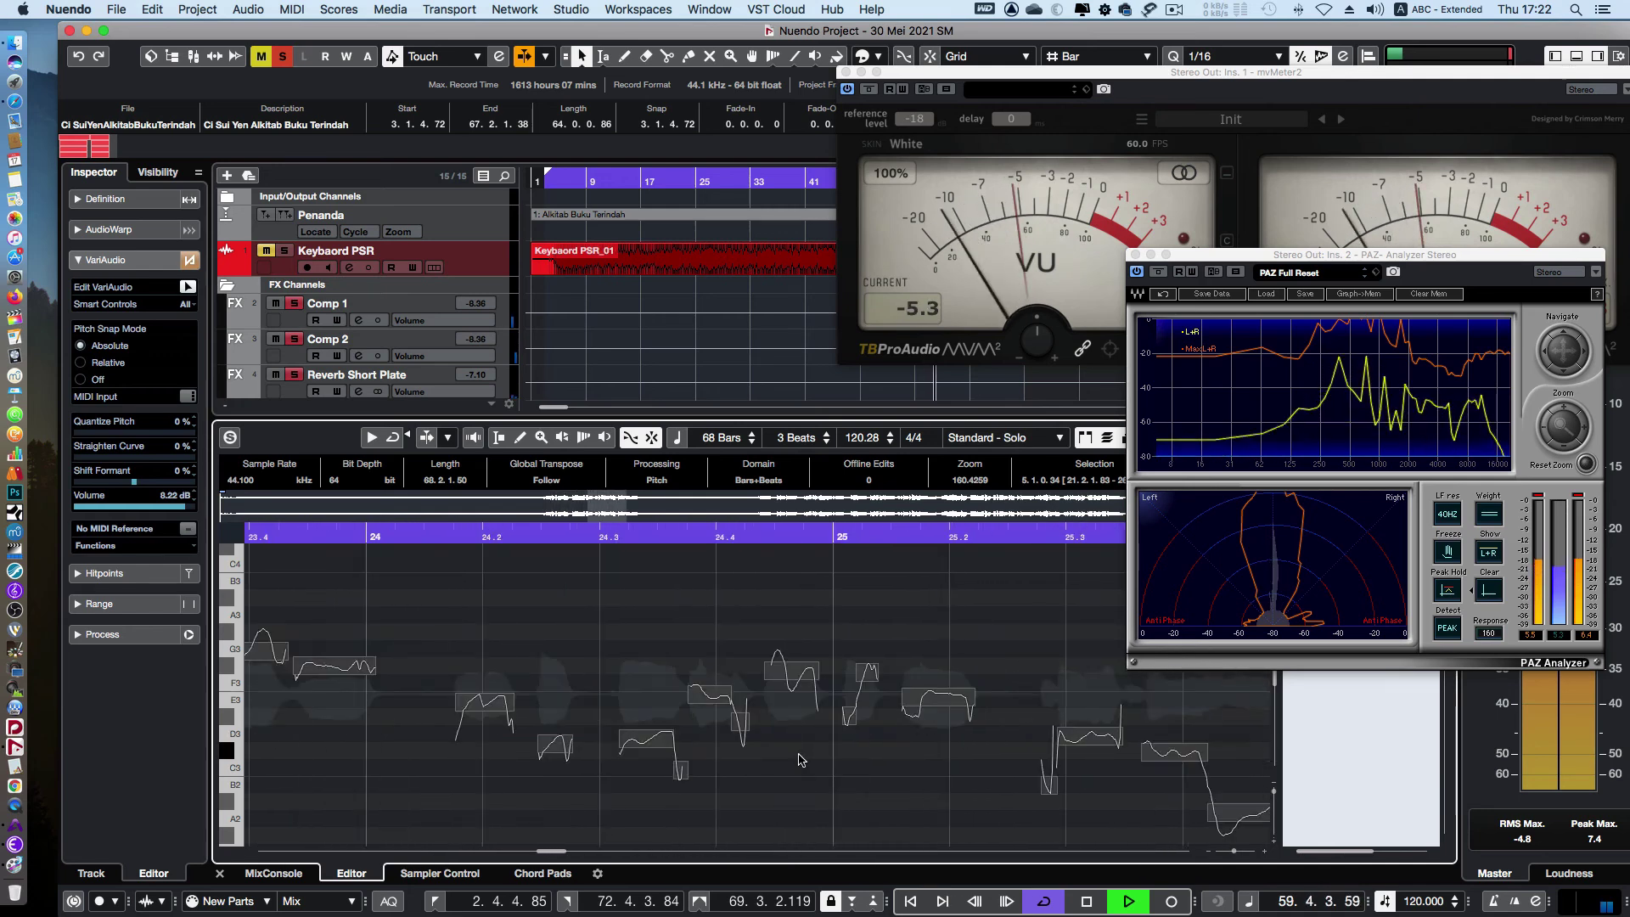
pyautogui.hscroll(-8, 805, 760)
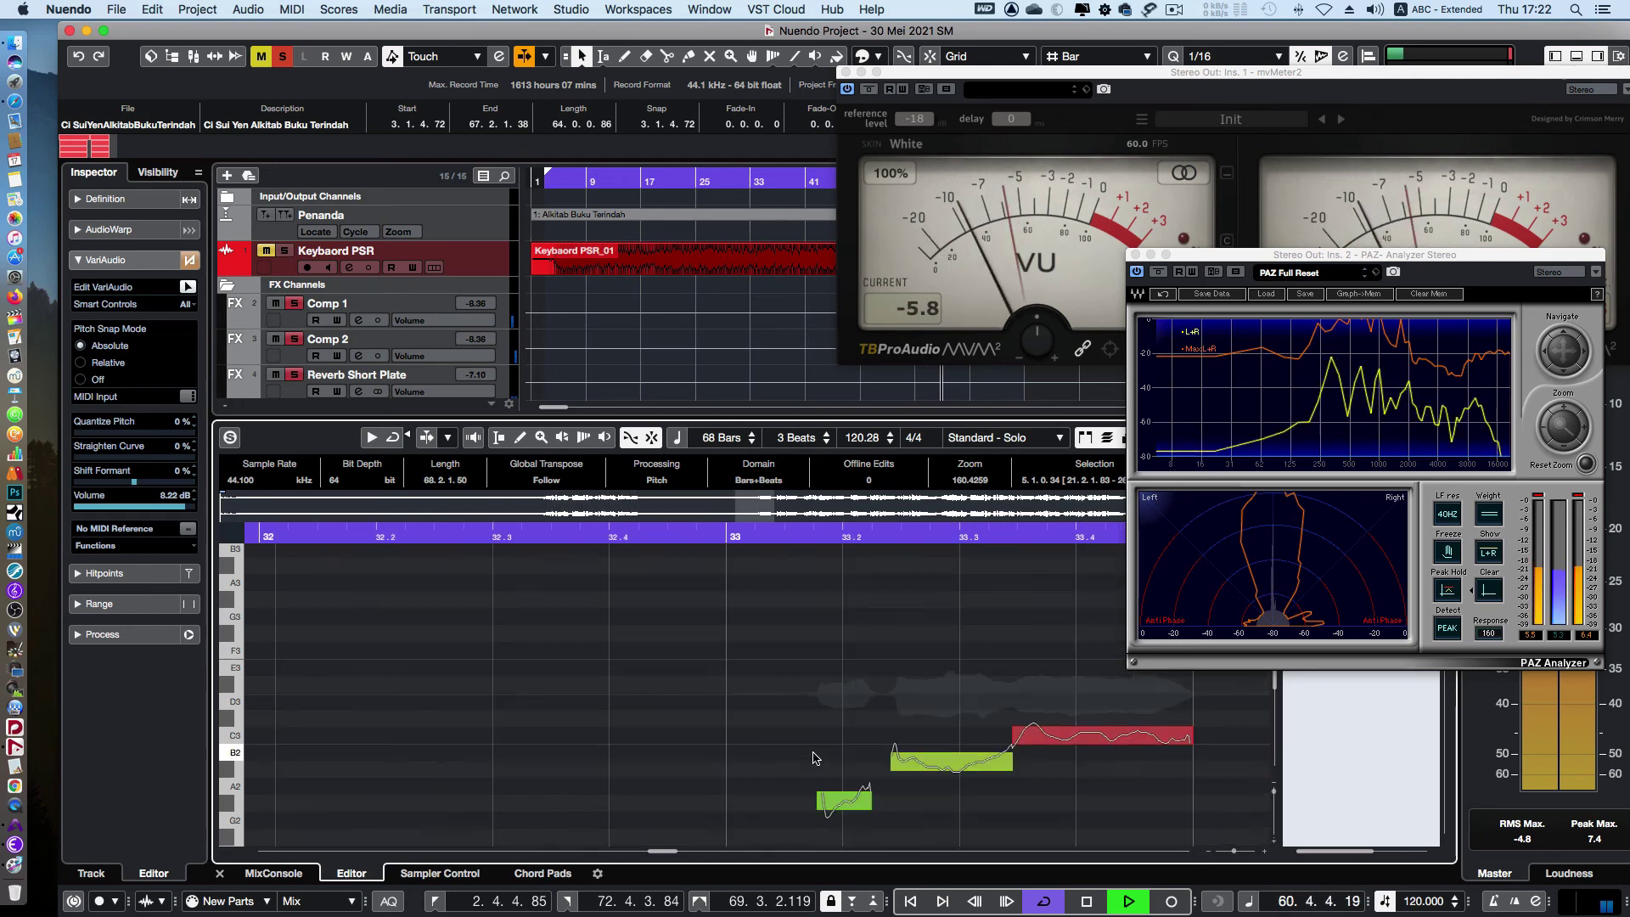
pyautogui.hscroll(-4, 718, 701)
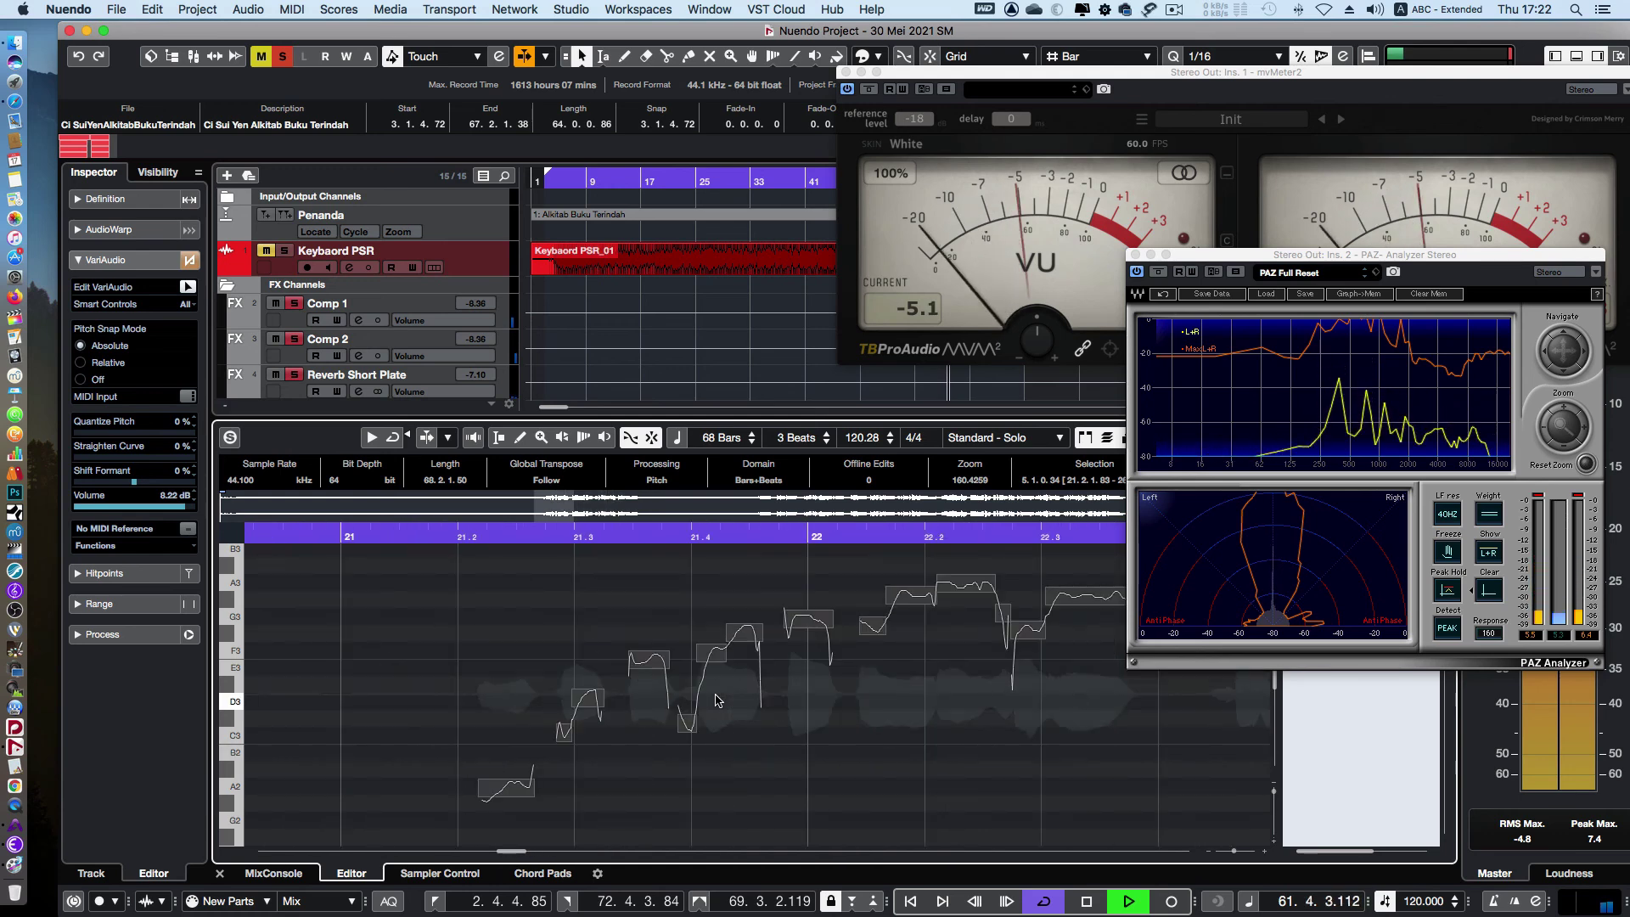
pyautogui.click(532, 793)
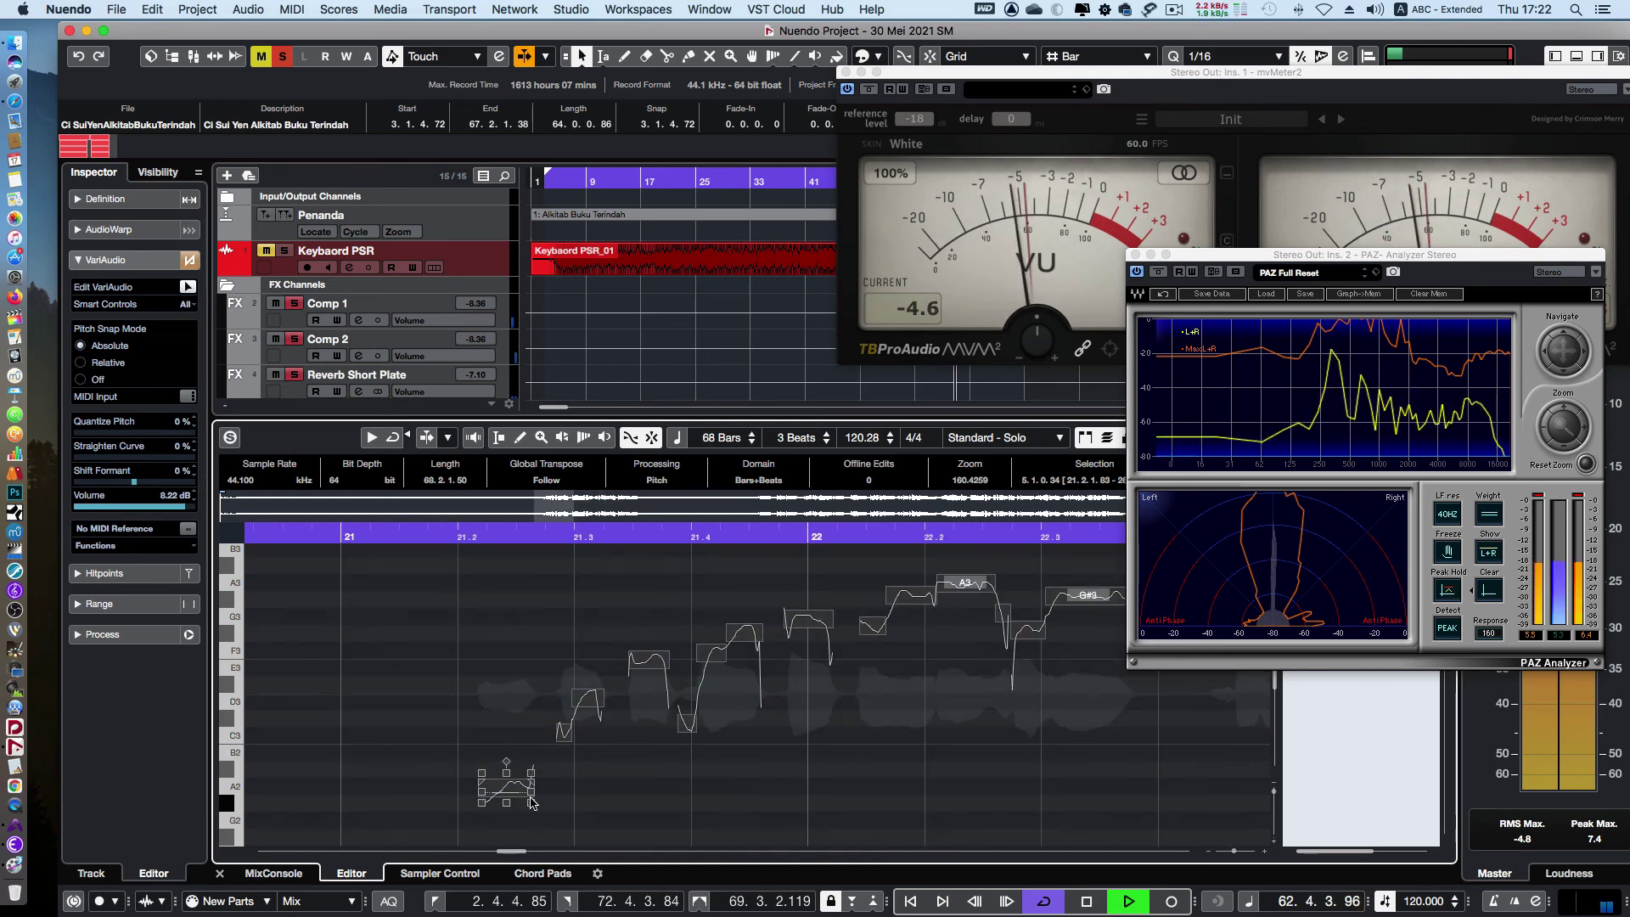
pyautogui.moveTo(531, 804); pyautogui.dragTo(532, 805)
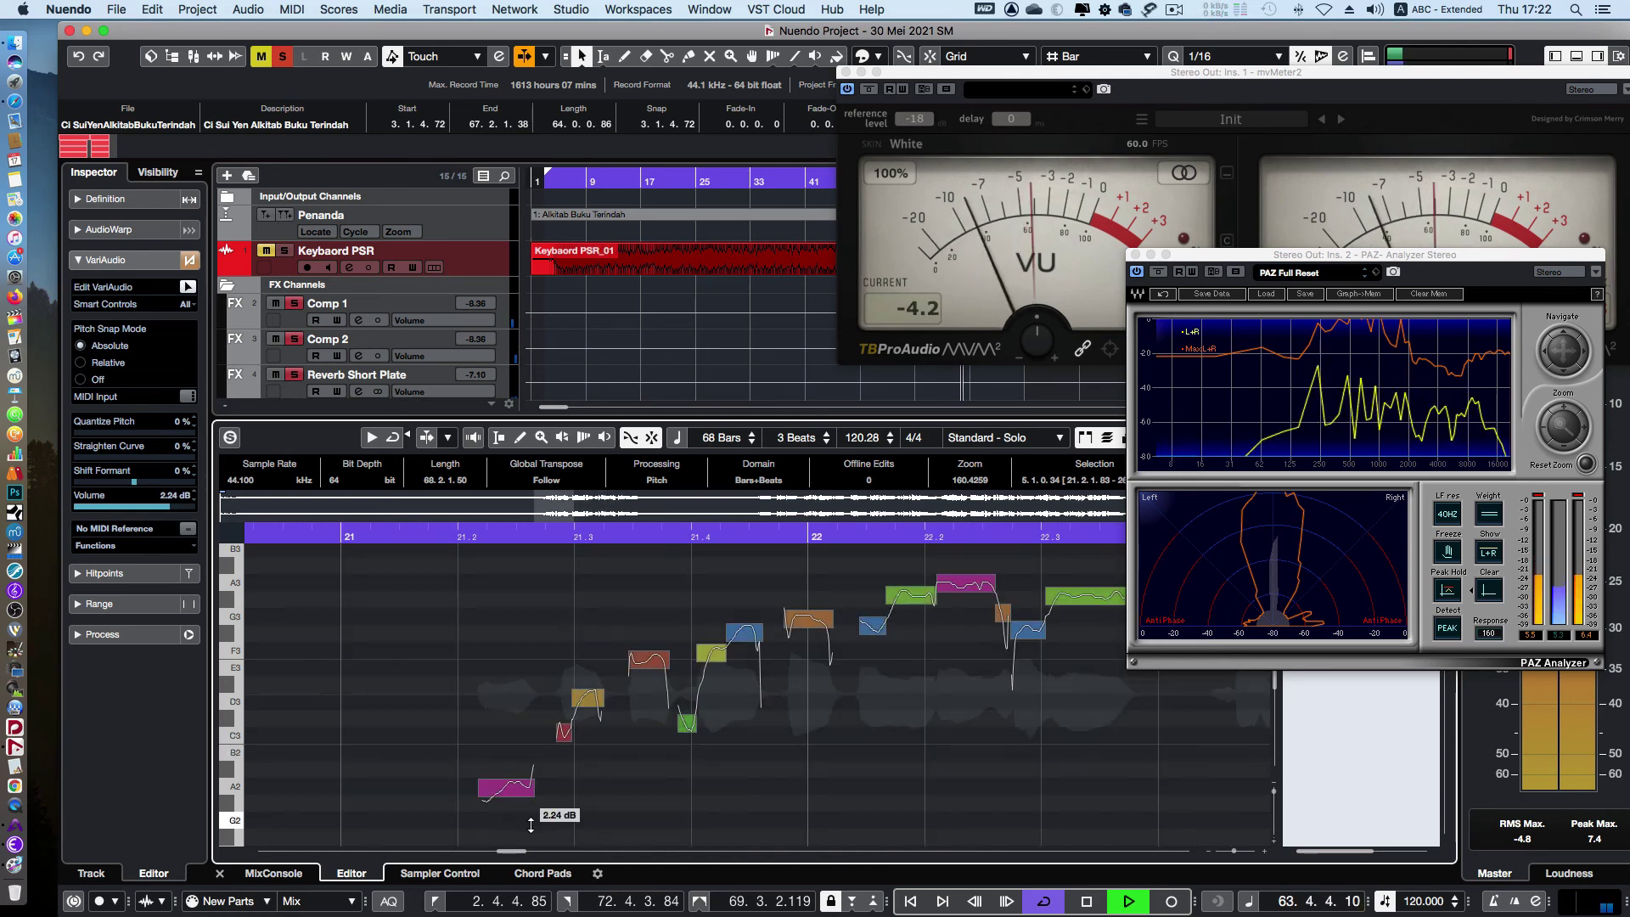
pyautogui.moveTo(530, 831); pyautogui.dragTo(532, 817)
# Play the soloed phrase from around bar 21 with the new note volume and close the sample editor
pyautogui.click(437, 534)
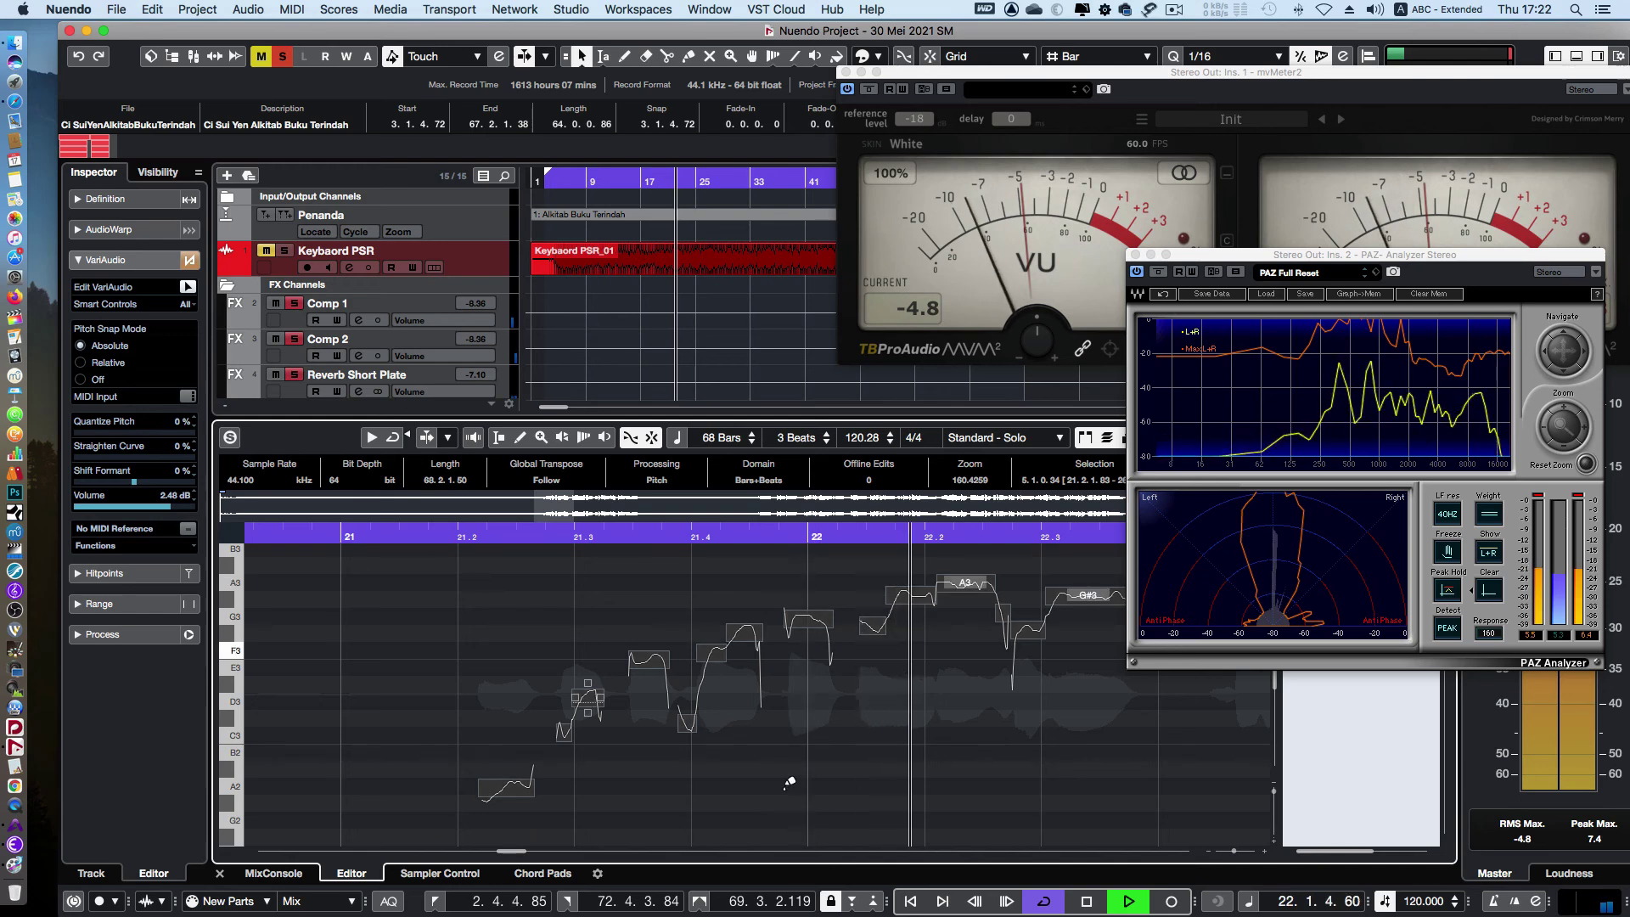
pyautogui.moveTo(1230, 851); pyautogui.dragTo(1226, 851)
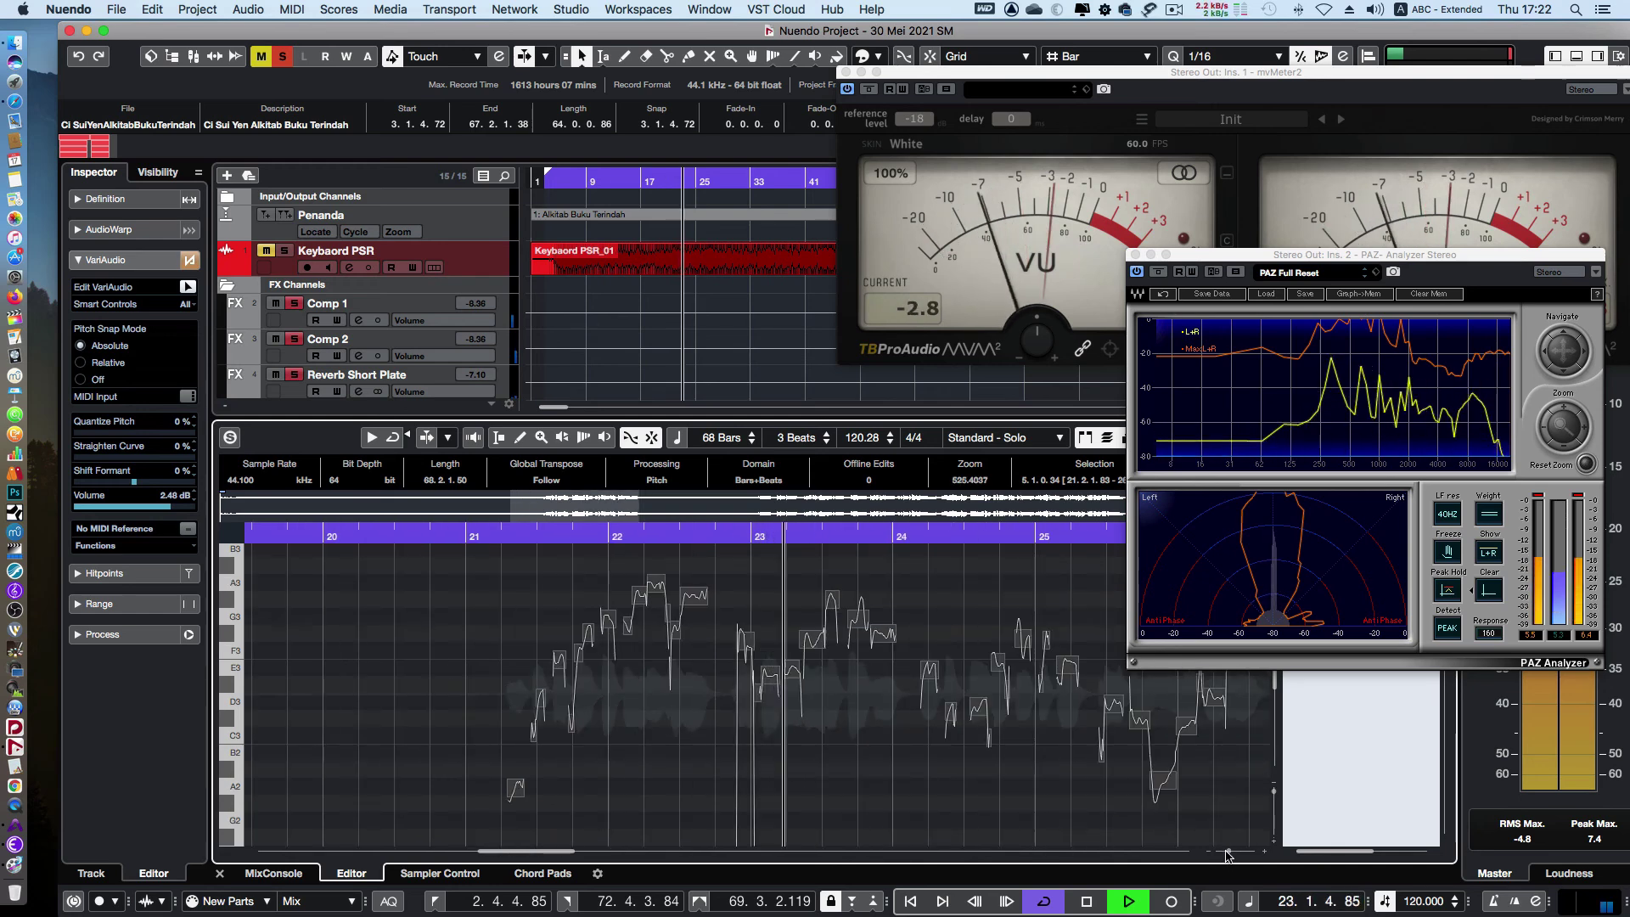
pyautogui.click(220, 873)
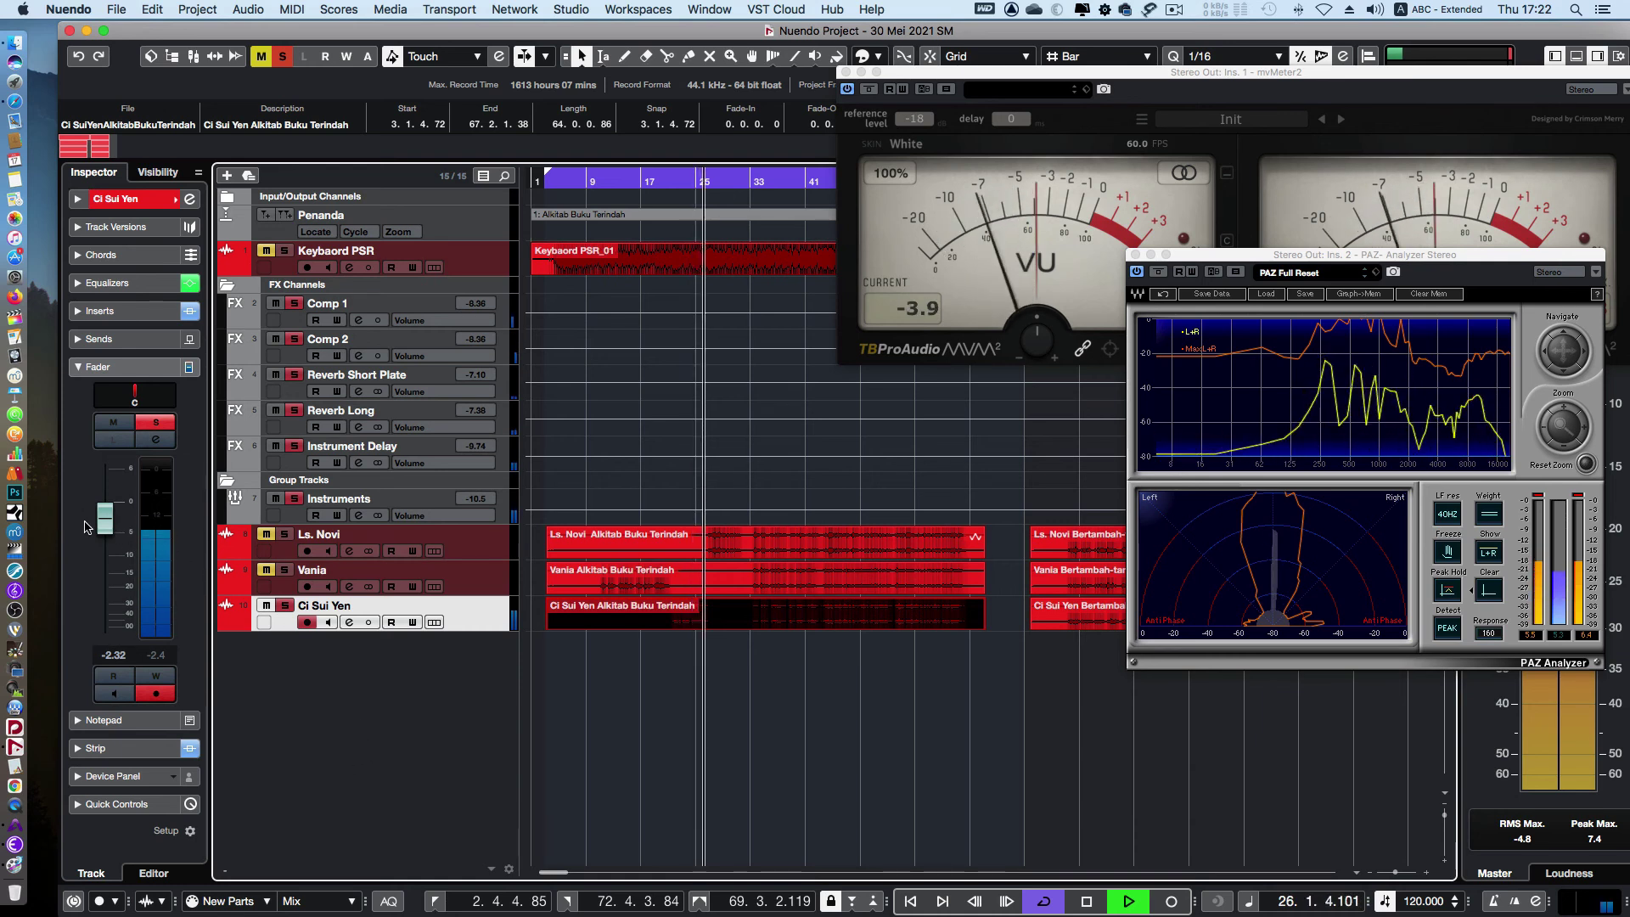
# Raise the third vocal's fader to -1.91 dB and replay the soloed phrase from about bar 17
pyautogui.moveTo(103, 530); pyautogui.dragTo(103, 527)
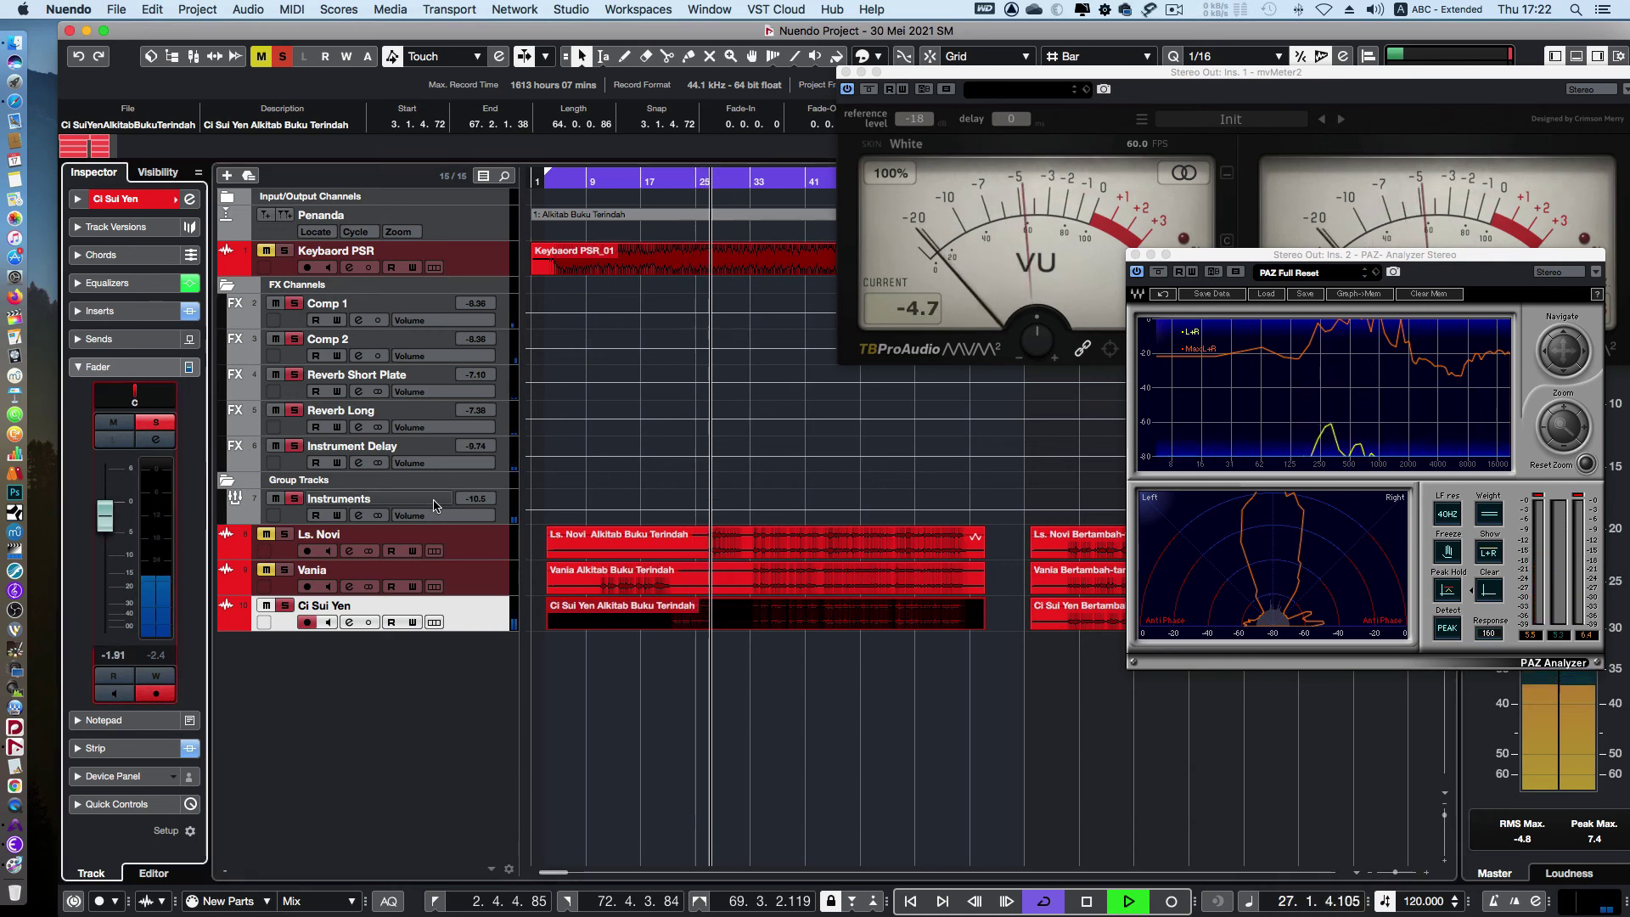
pyautogui.click(672, 181)
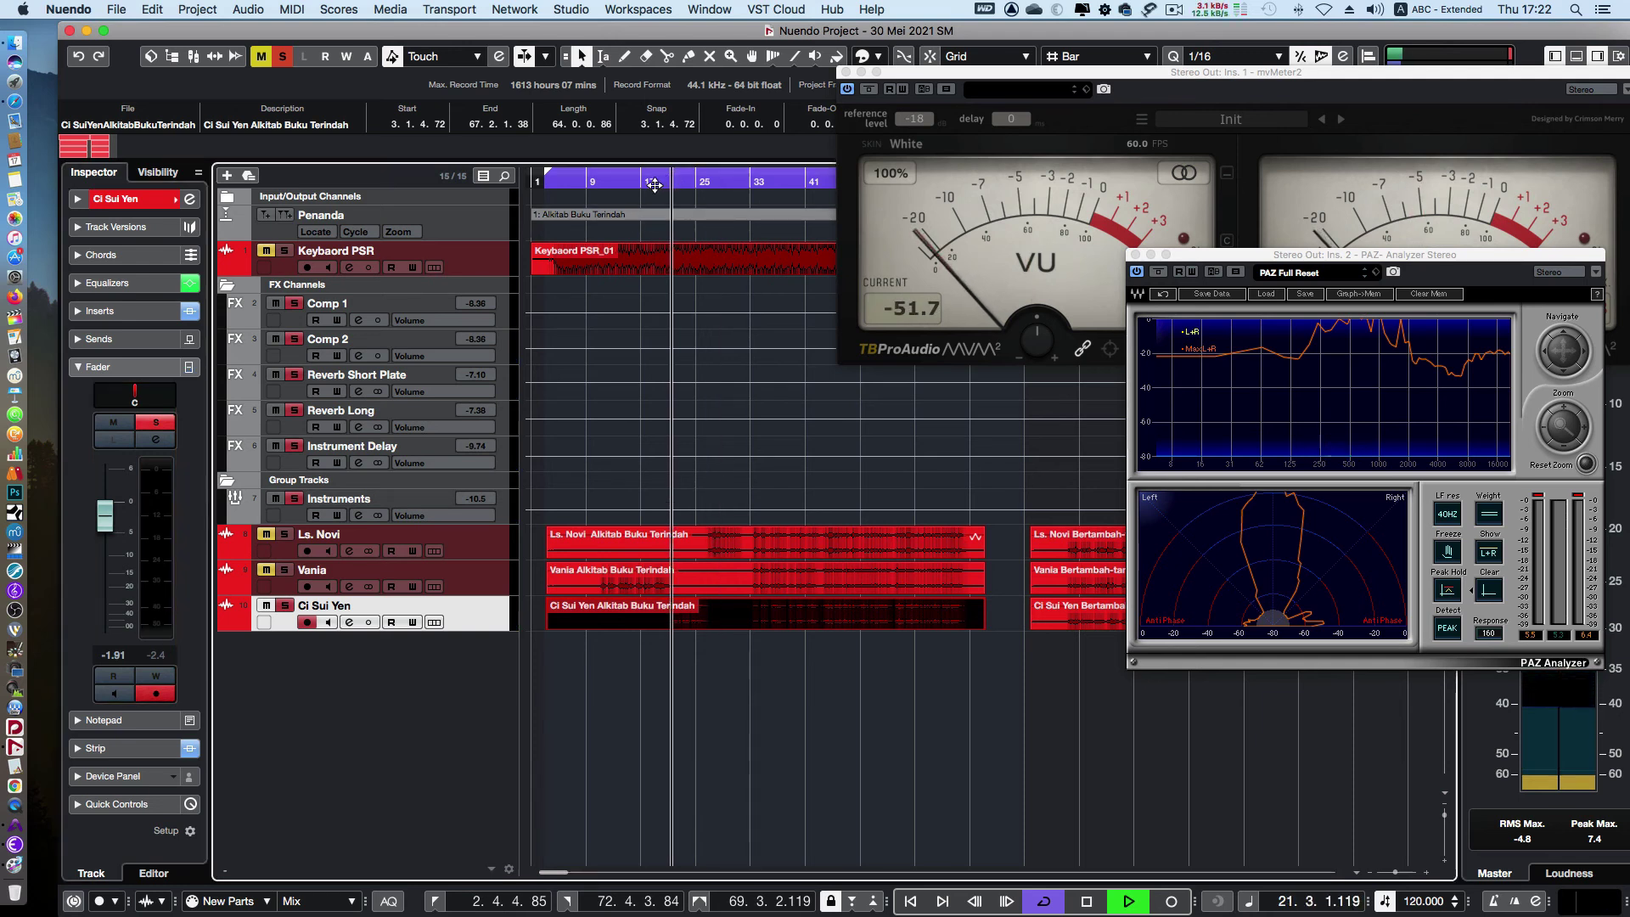
pyautogui.click(645, 181)
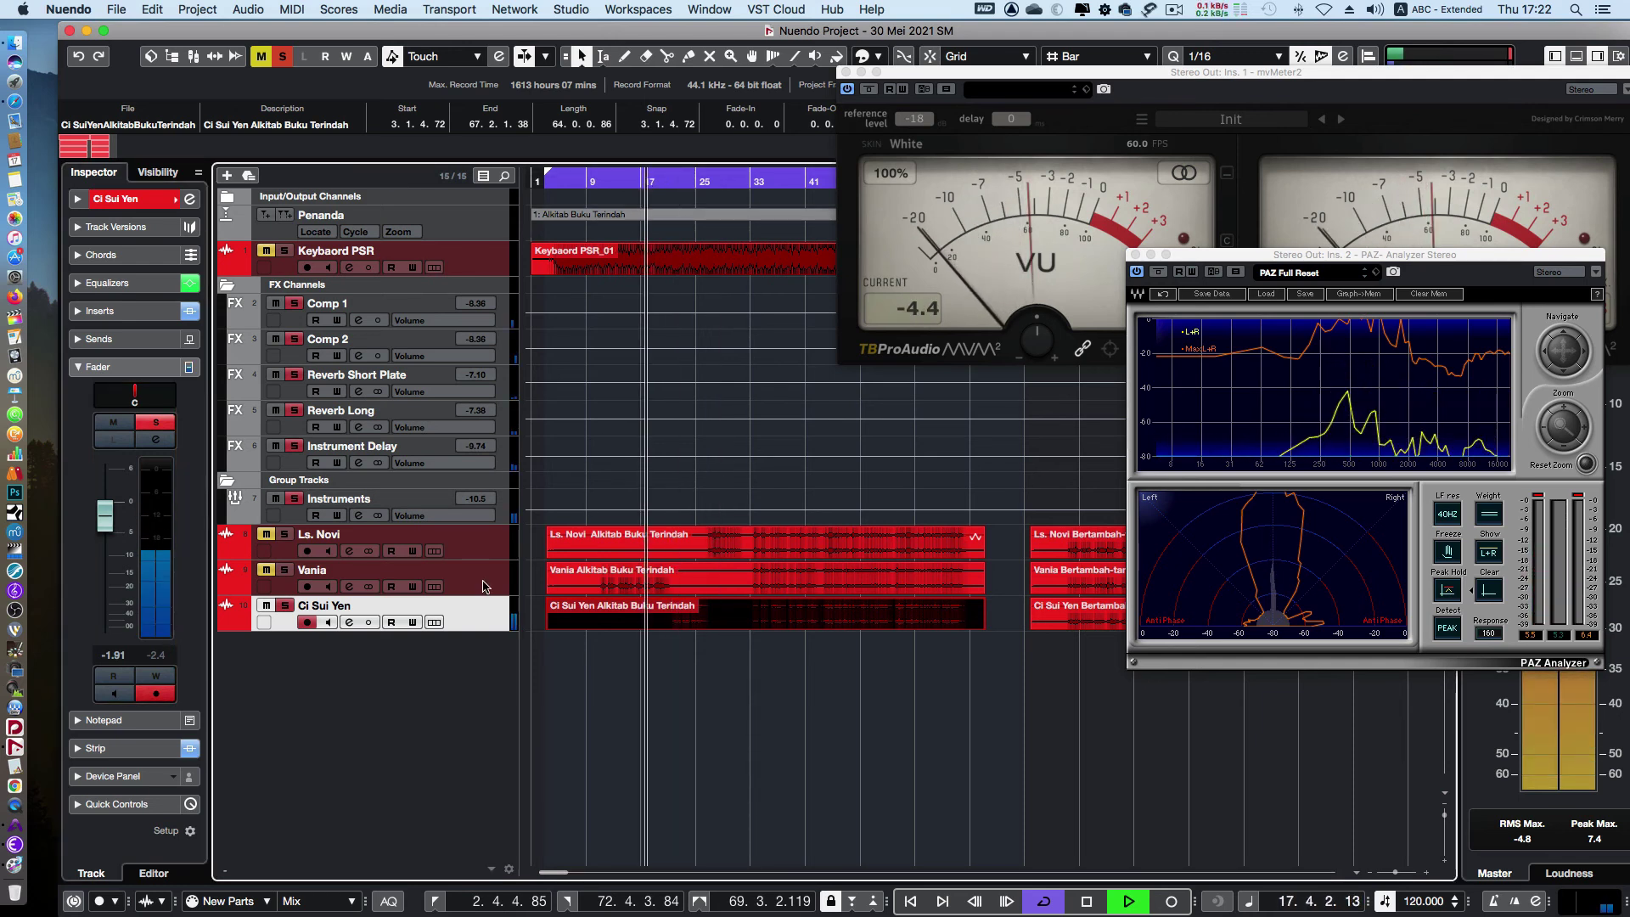
# Add the second and first vocal tracks to the solo and replay all three vocals from about bar 20
pyautogui.click(292, 578)
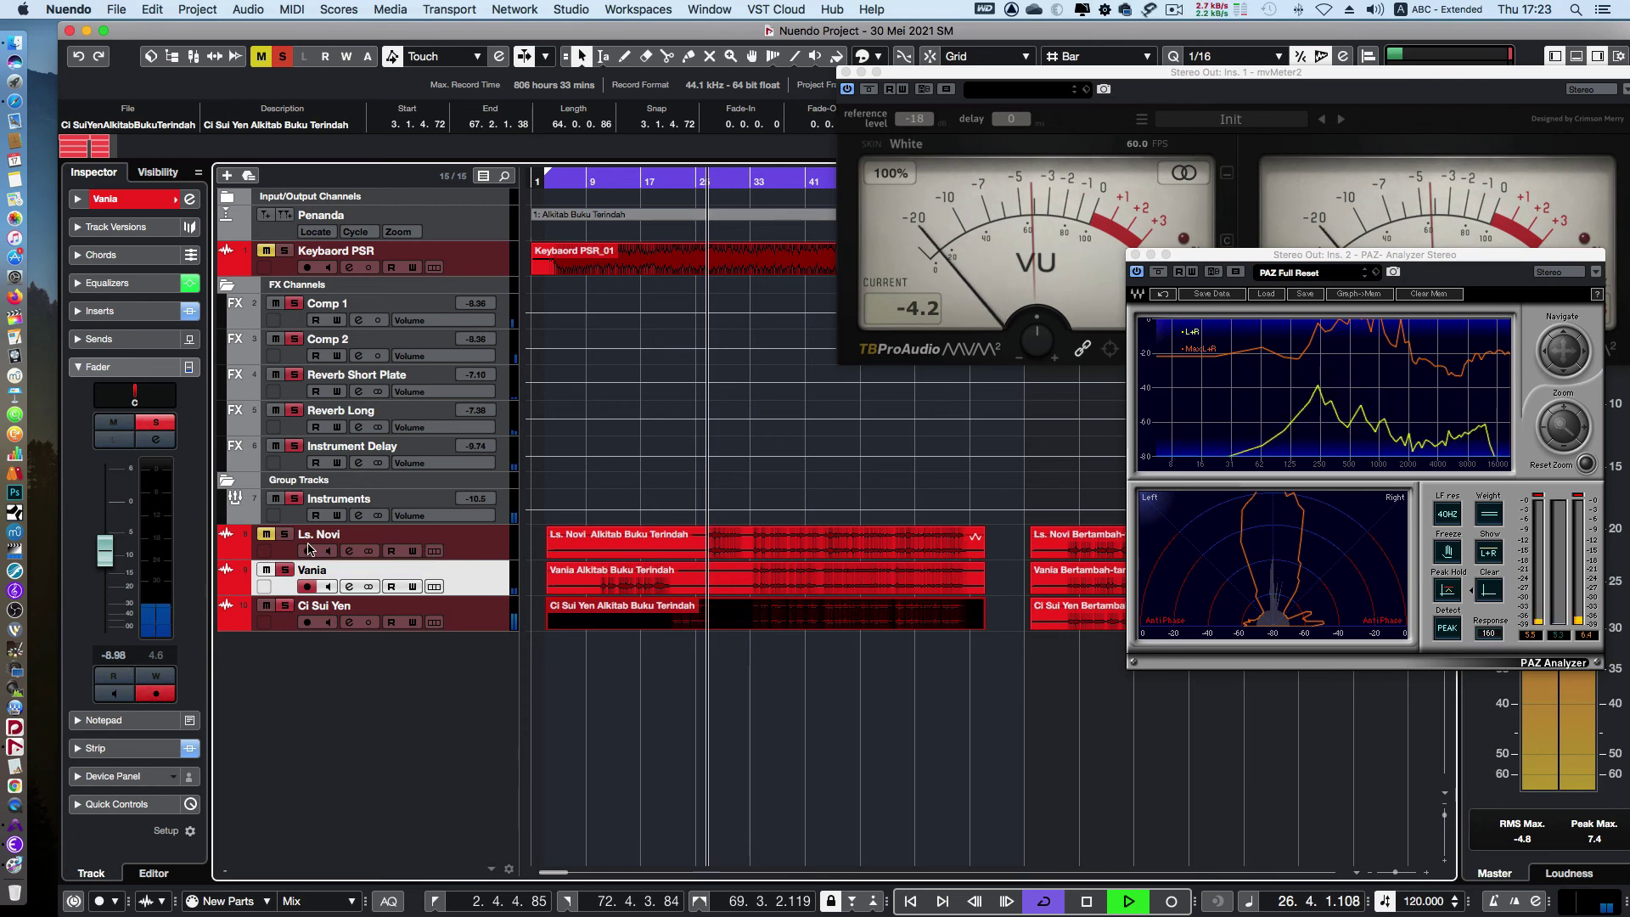
pyautogui.click(289, 535)
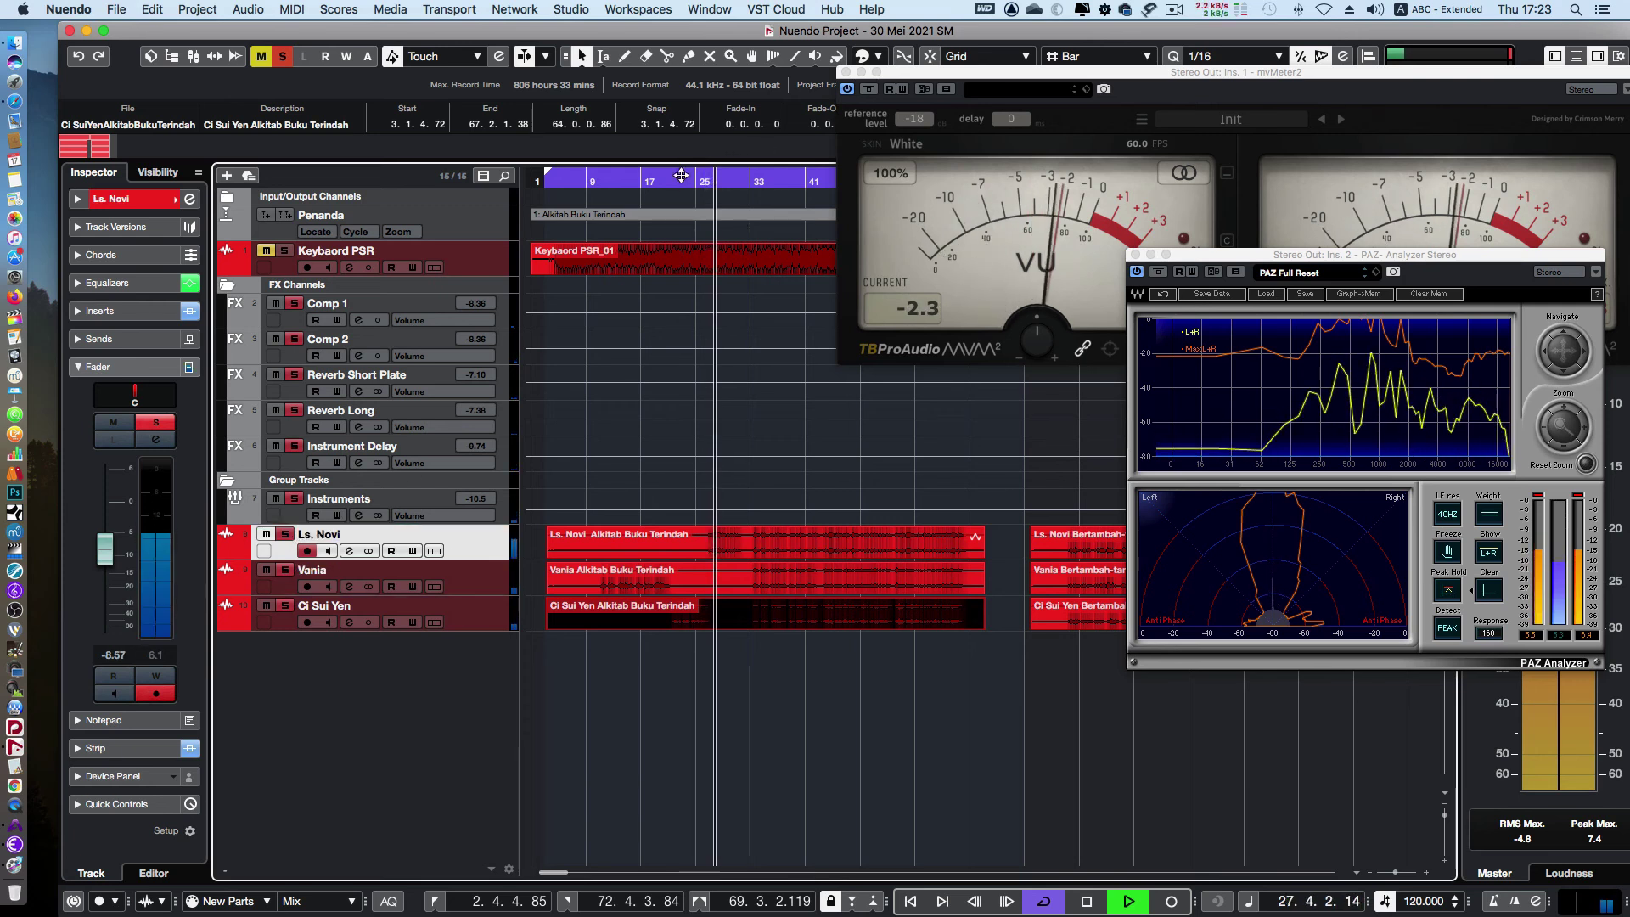
pyautogui.click(681, 176)
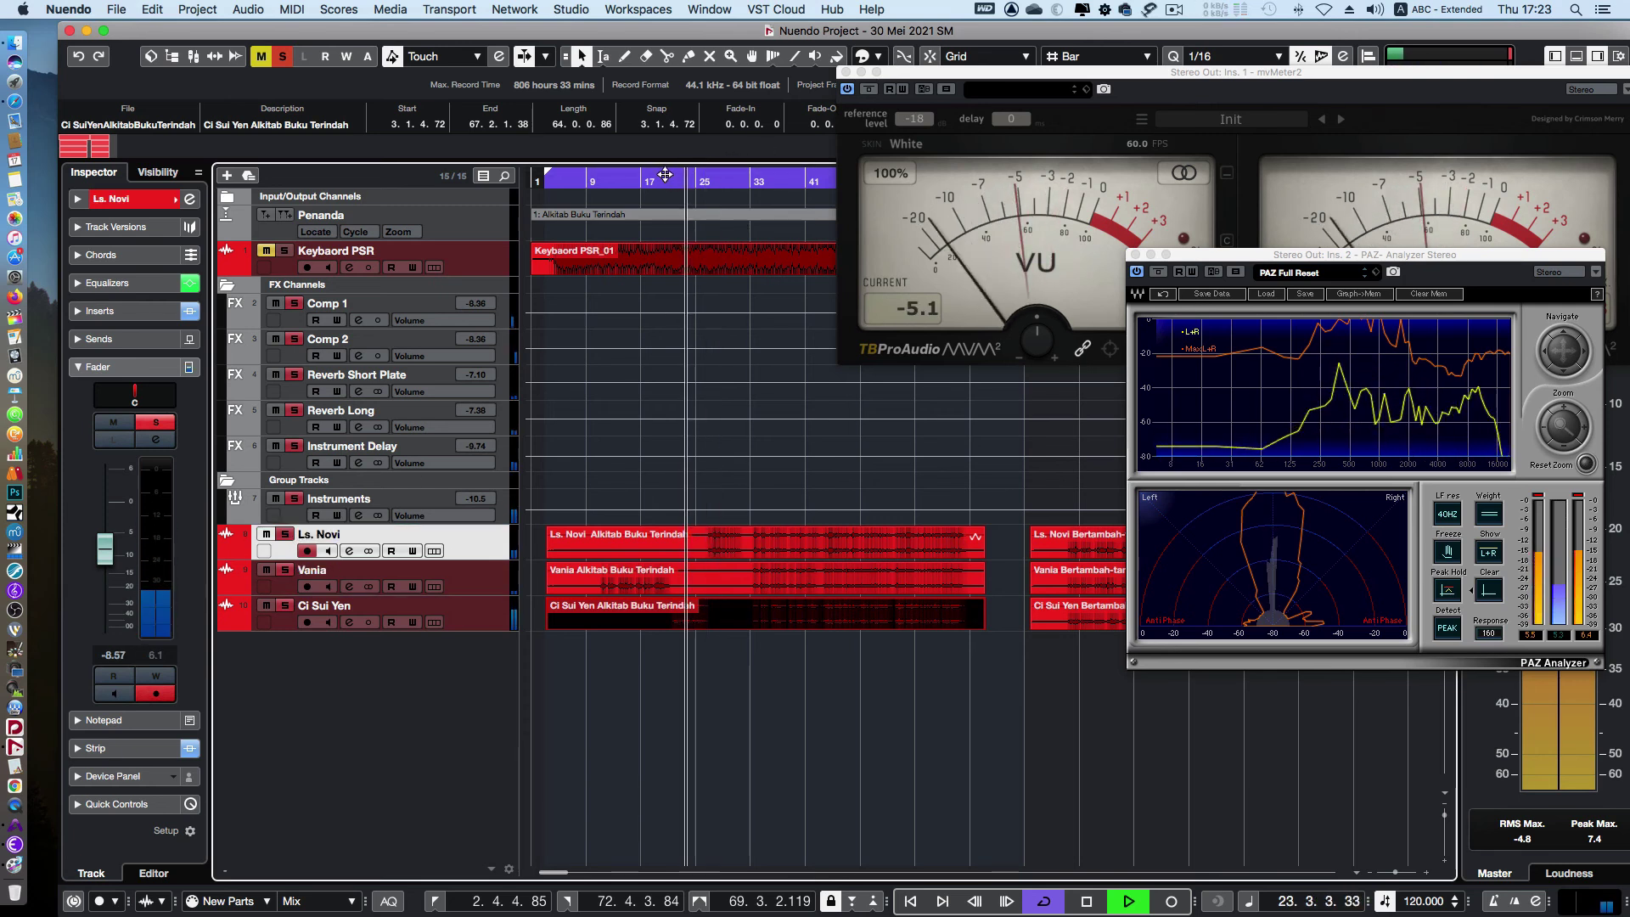
pyautogui.click(666, 175)
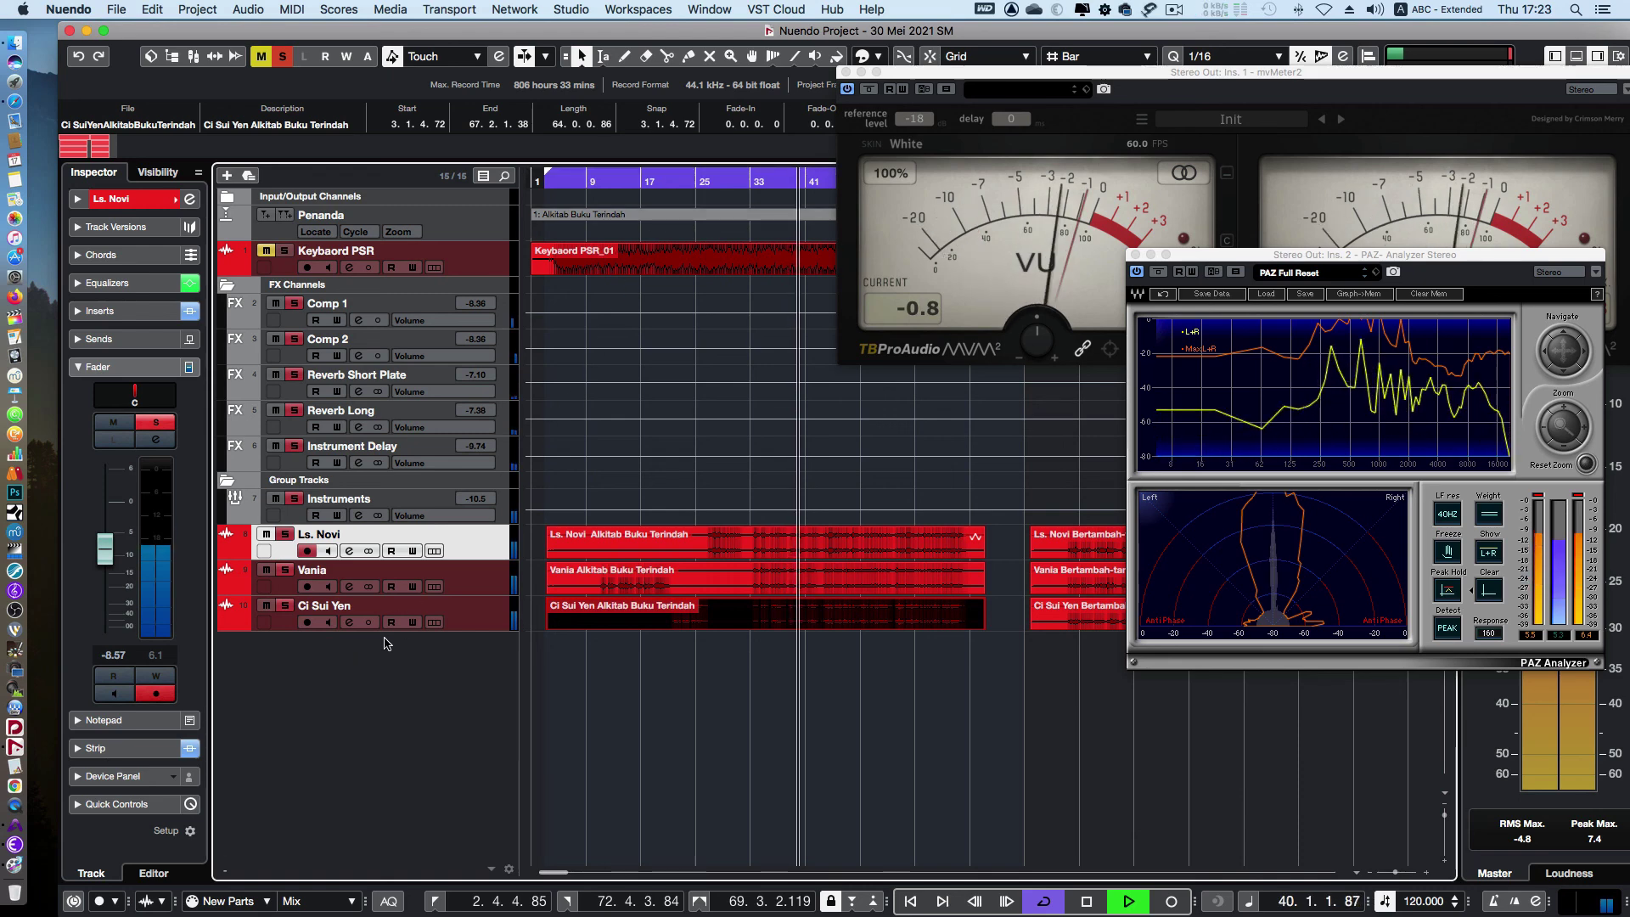
# Select the third vocal track and raise its fader to -1.27 dB while replaying from about bar 22
pyautogui.click(399, 607)
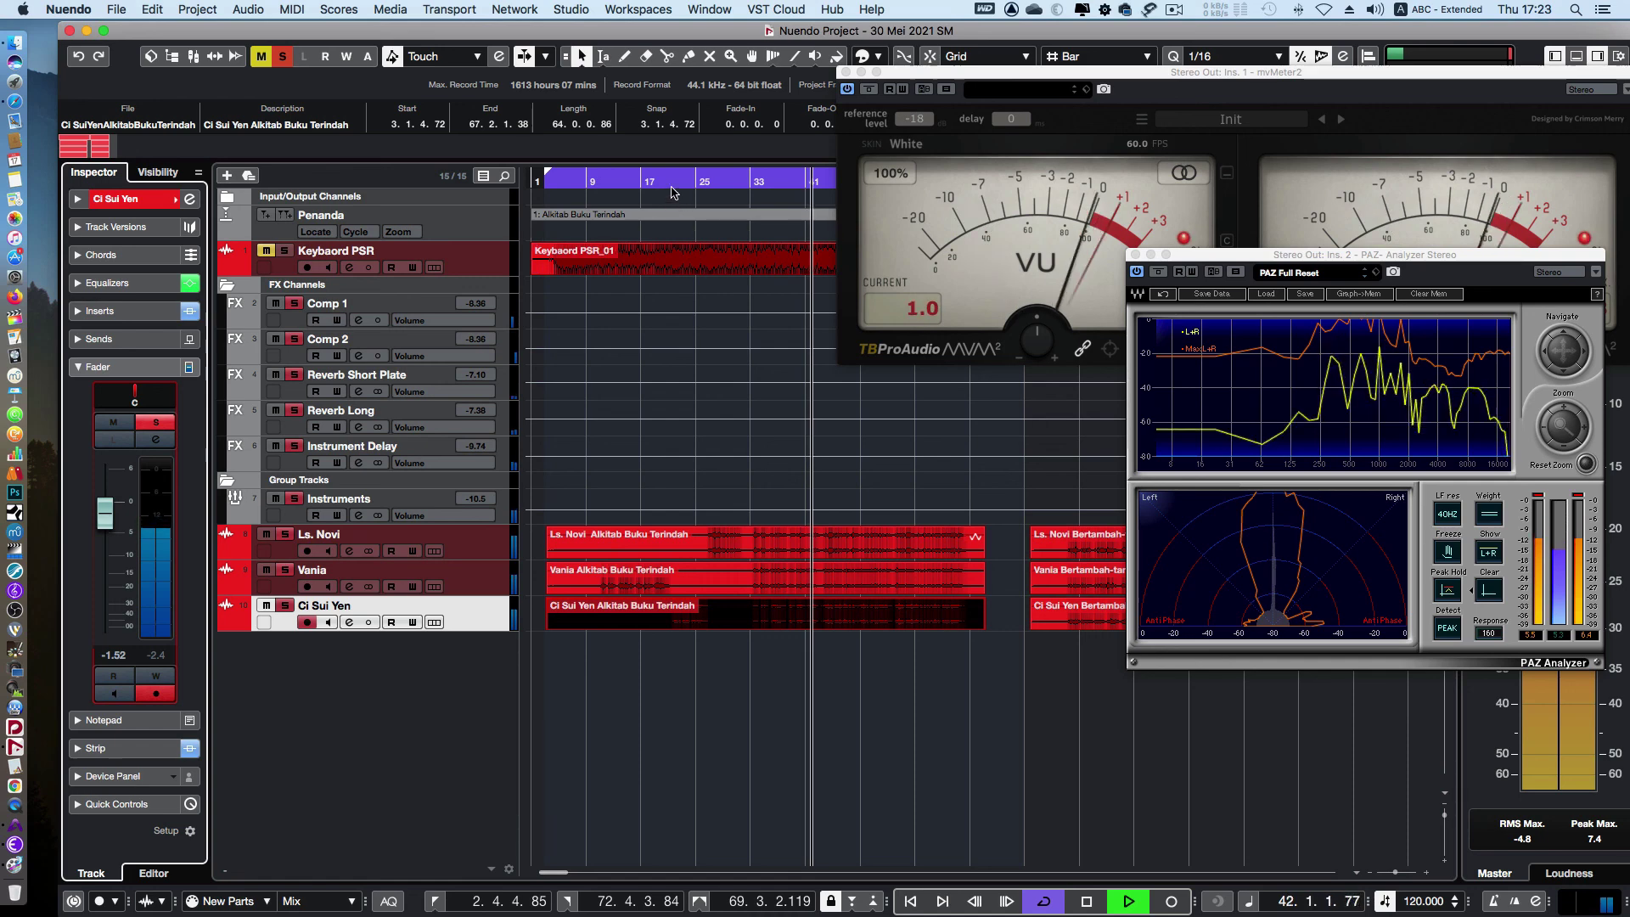
pyautogui.click(679, 227)
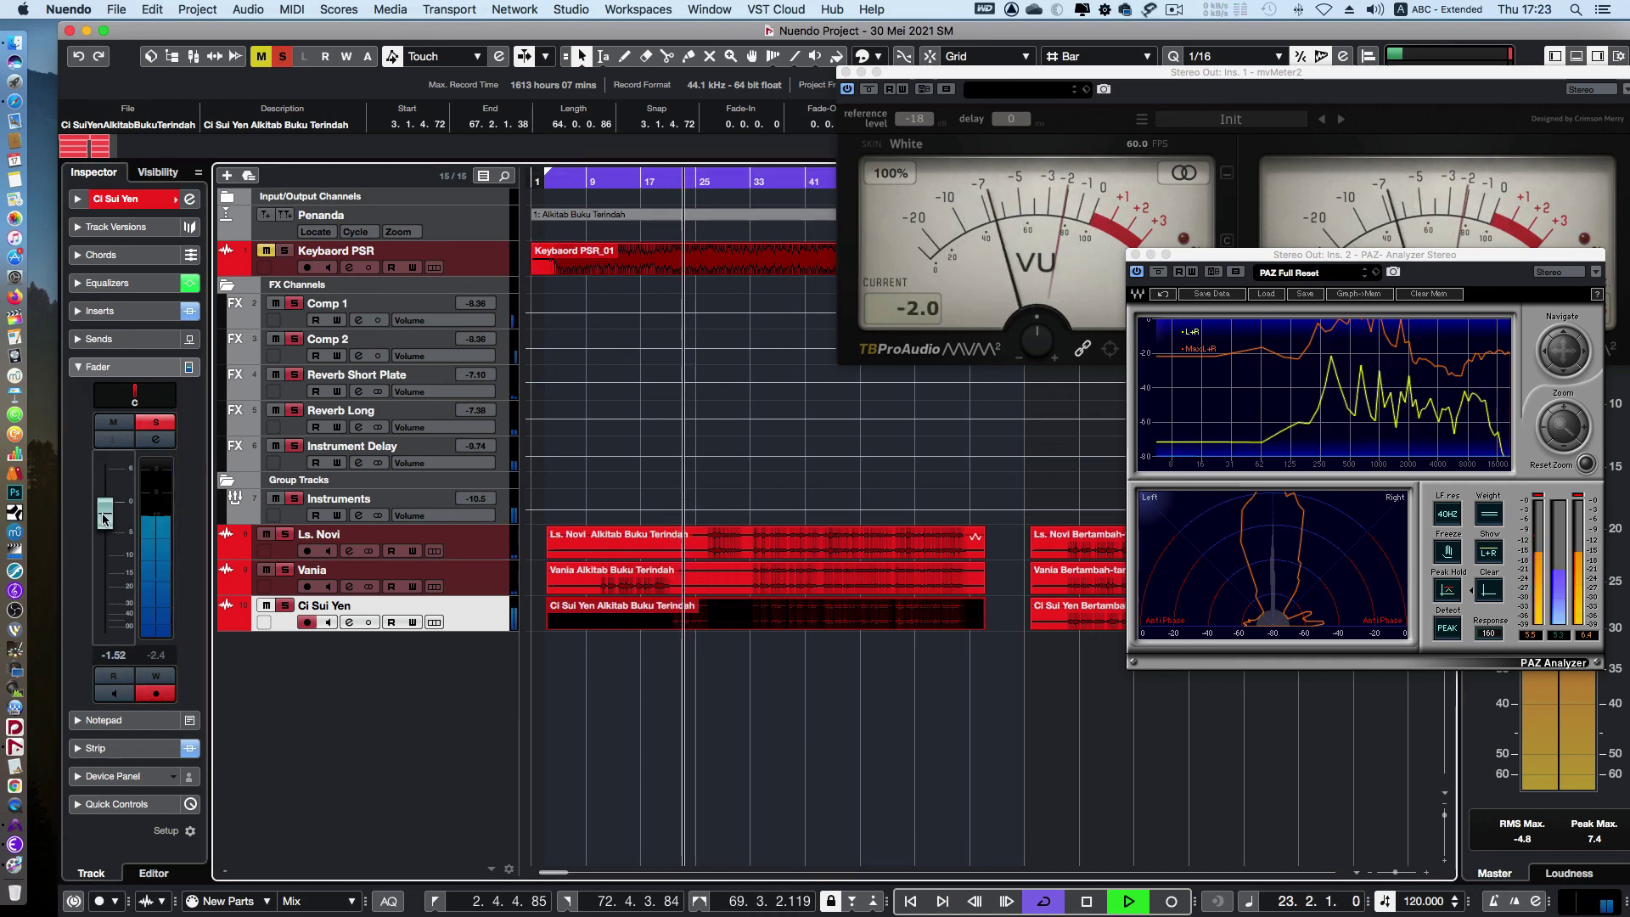
pyautogui.scroll(1, 104, 519)
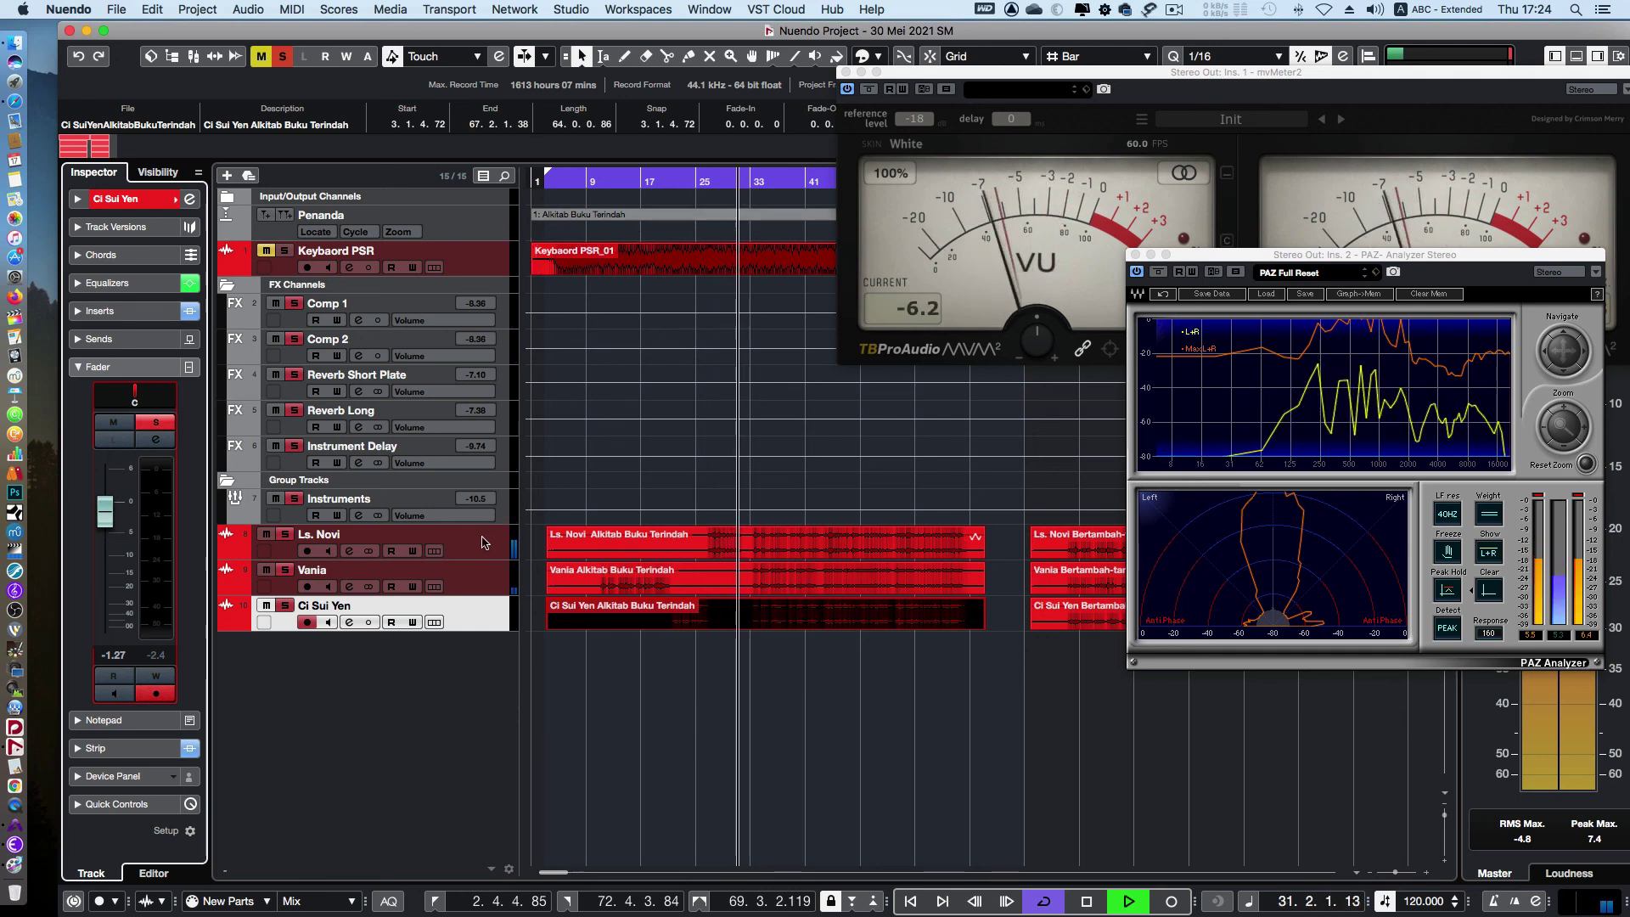
# Select the first vocal track and lower its fader to -8.78 dB during playback
pyautogui.click(382, 544)
pyautogui.moveTo(99, 562); pyautogui.dragTo(98, 565)
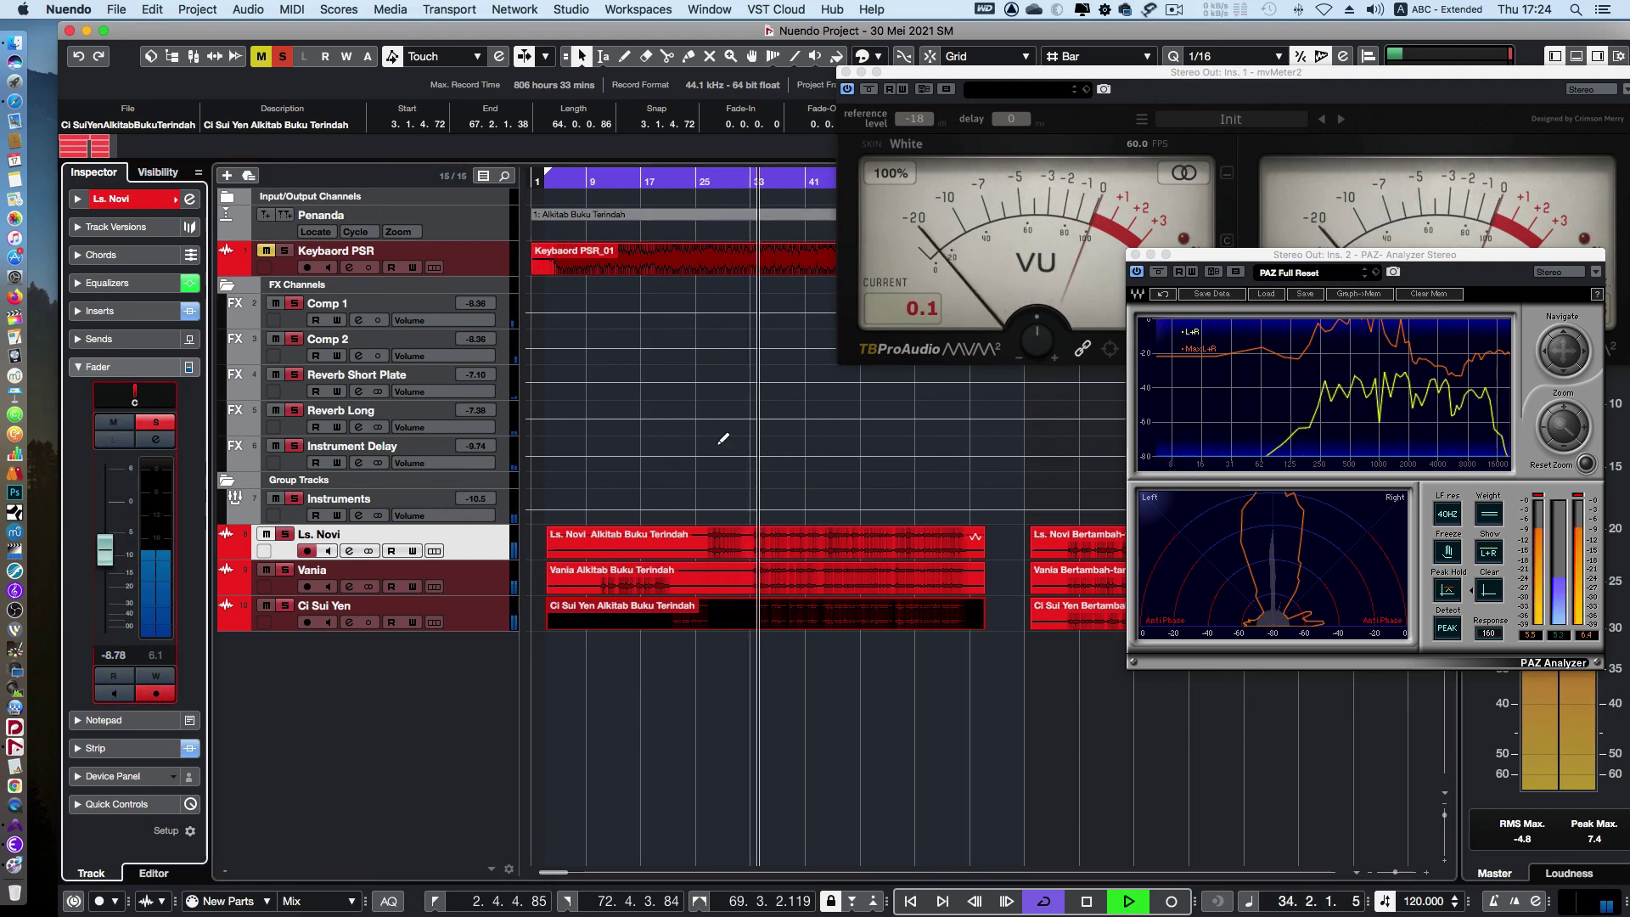
pyautogui.click(648, 557)
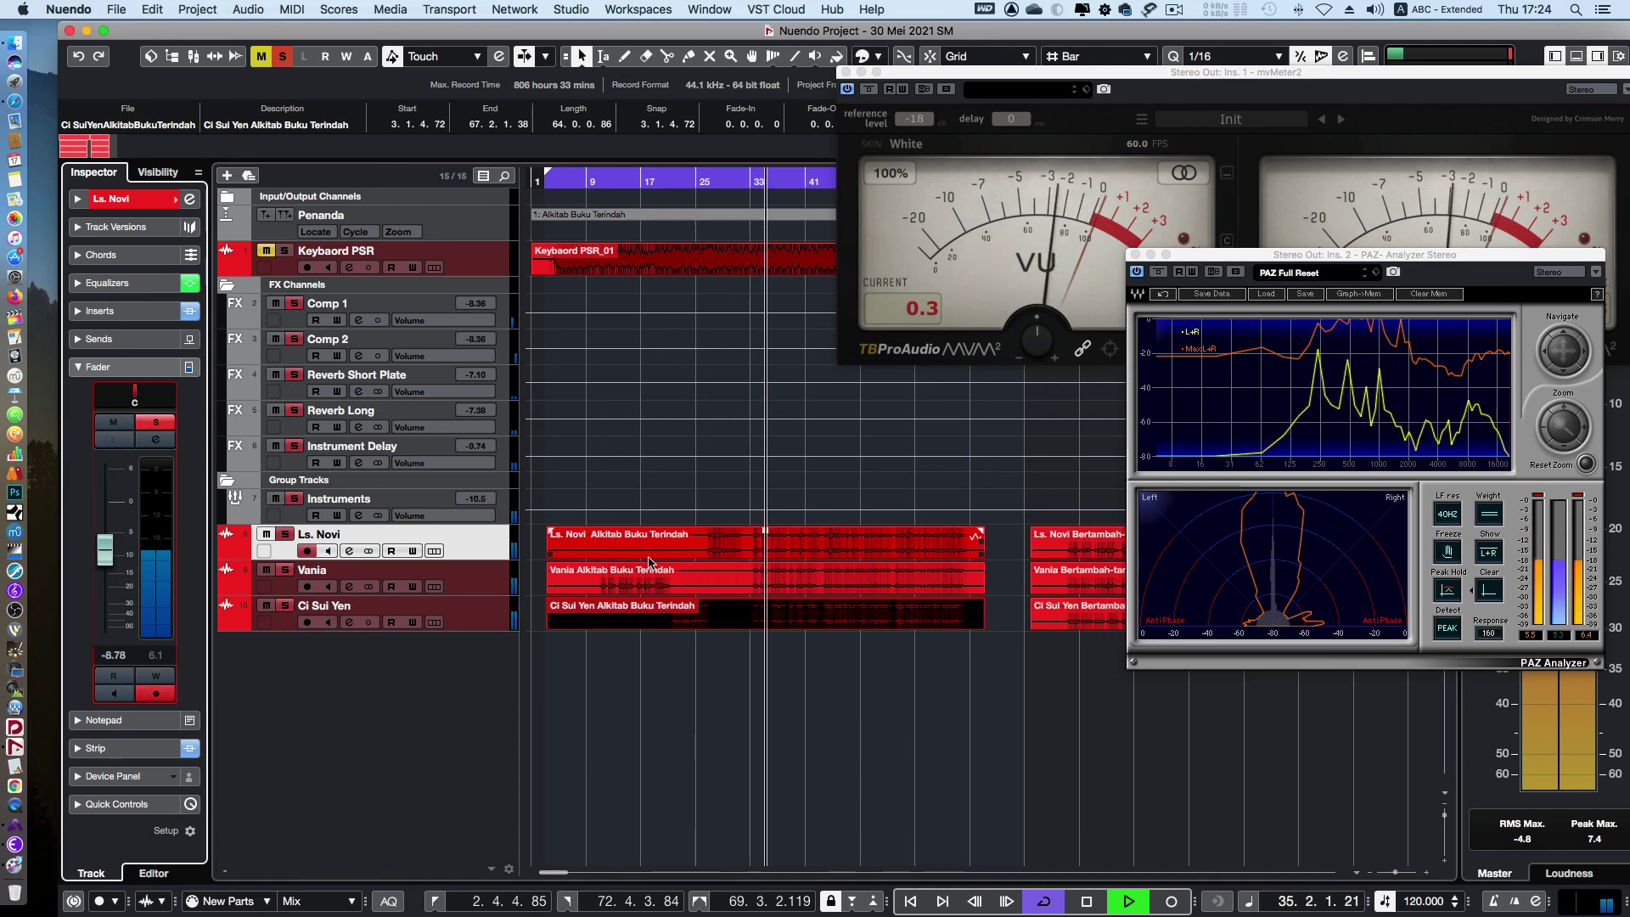
pyautogui.click(653, 578)
pyautogui.click(679, 663)
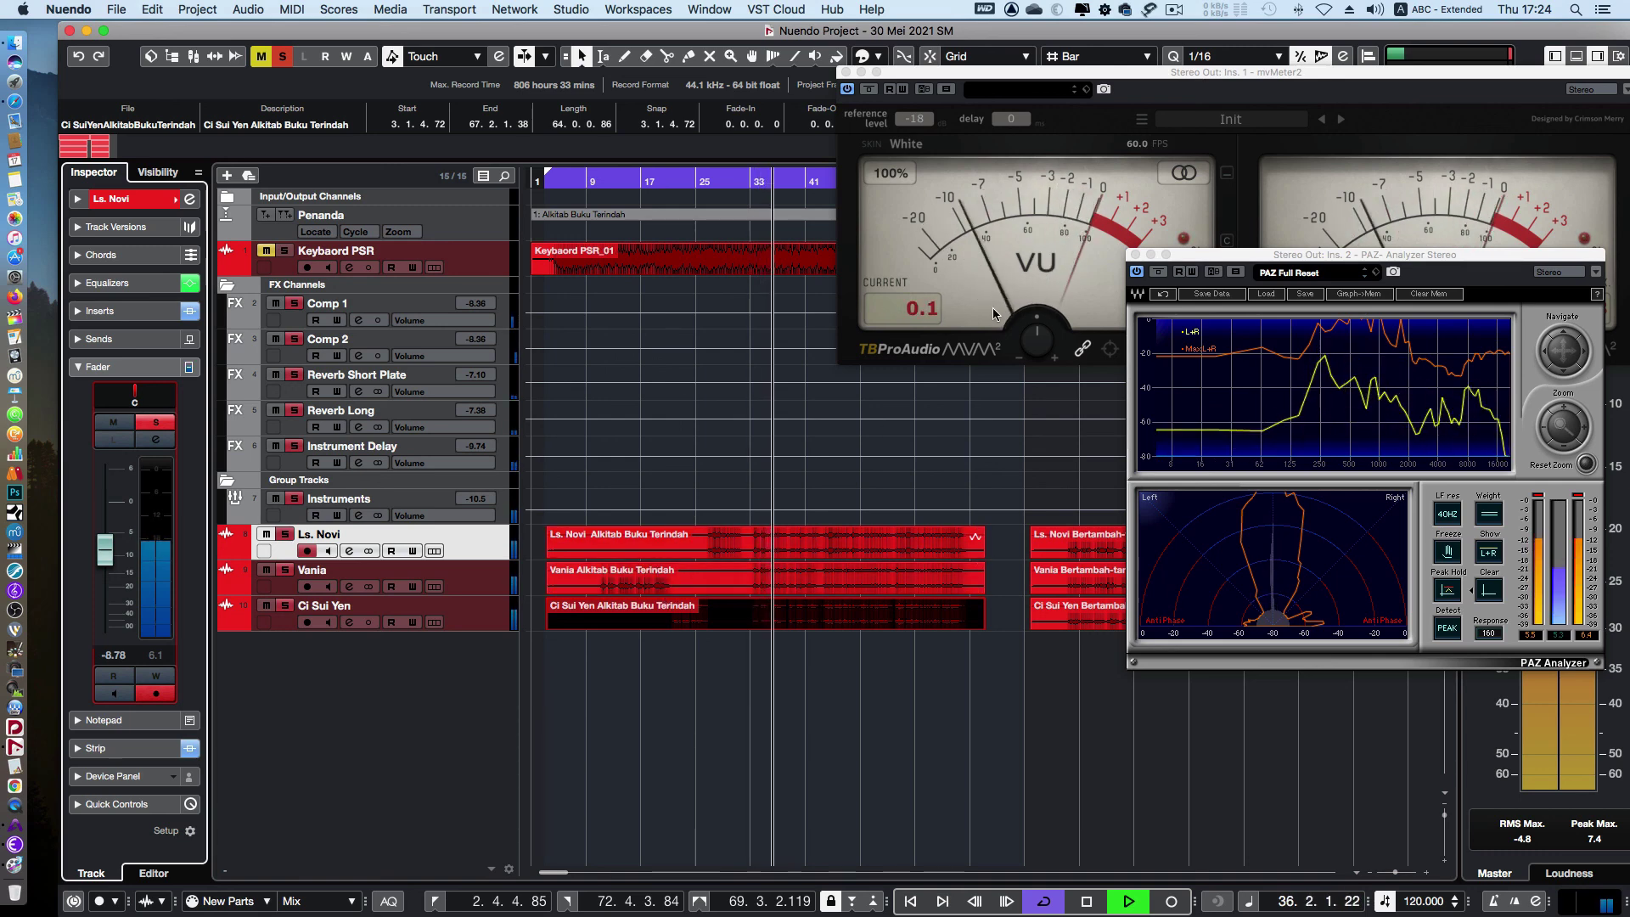
# Monitor the mix on the output VU meter until about bar 64, and save the project with playback stopped
pyautogui.click(919, 308)
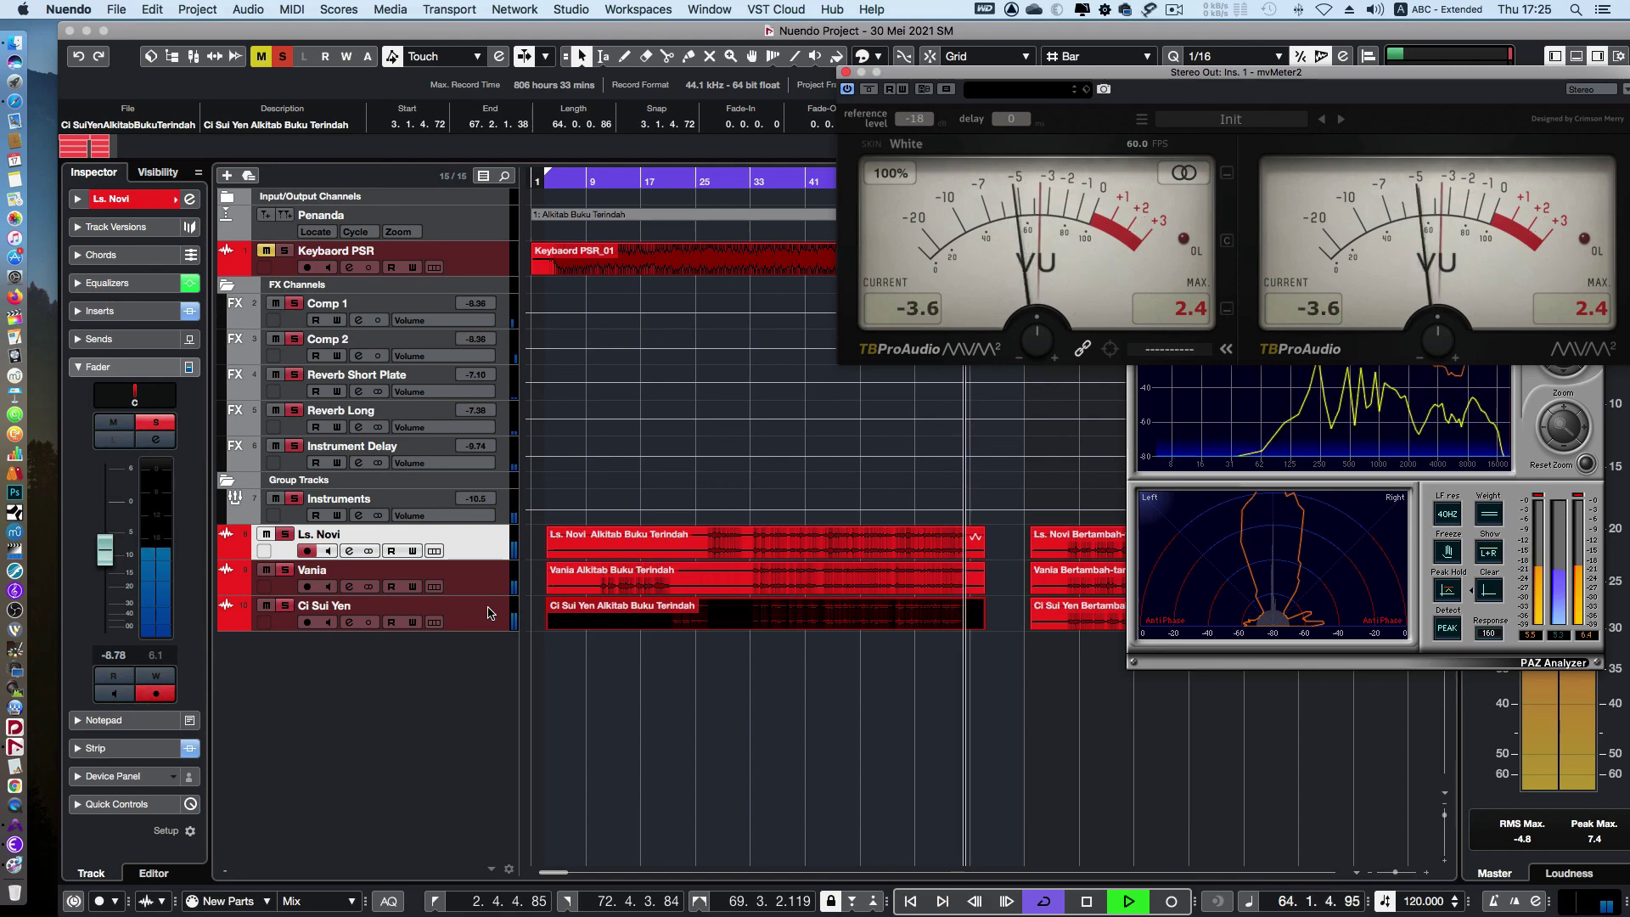
pyautogui.press('space')
pyautogui.press('super+s')
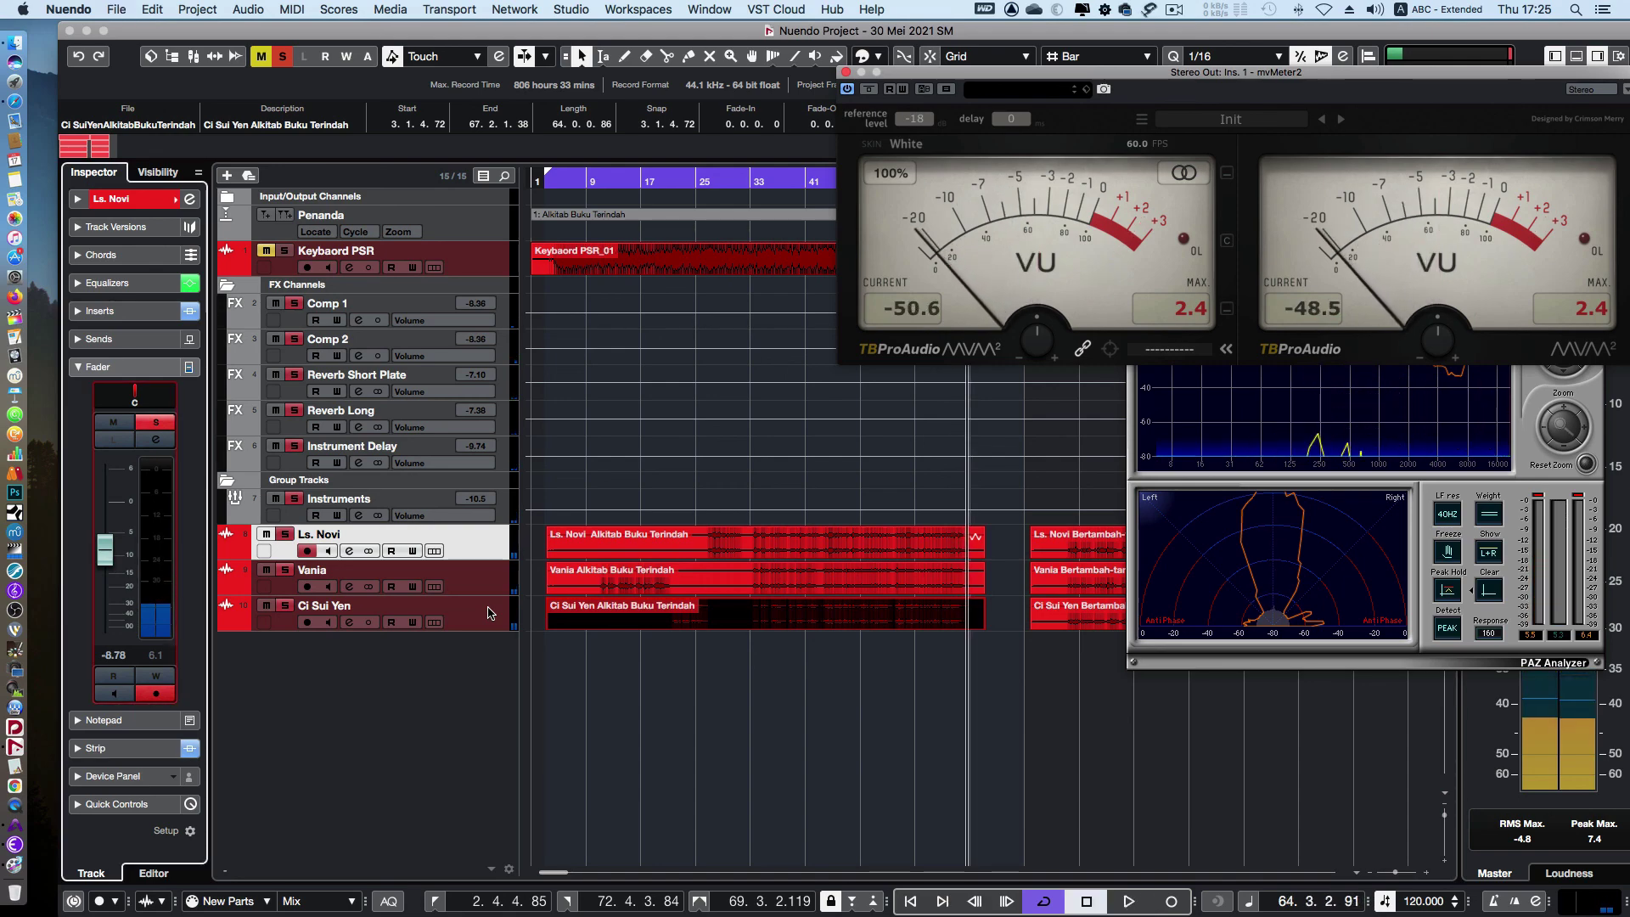